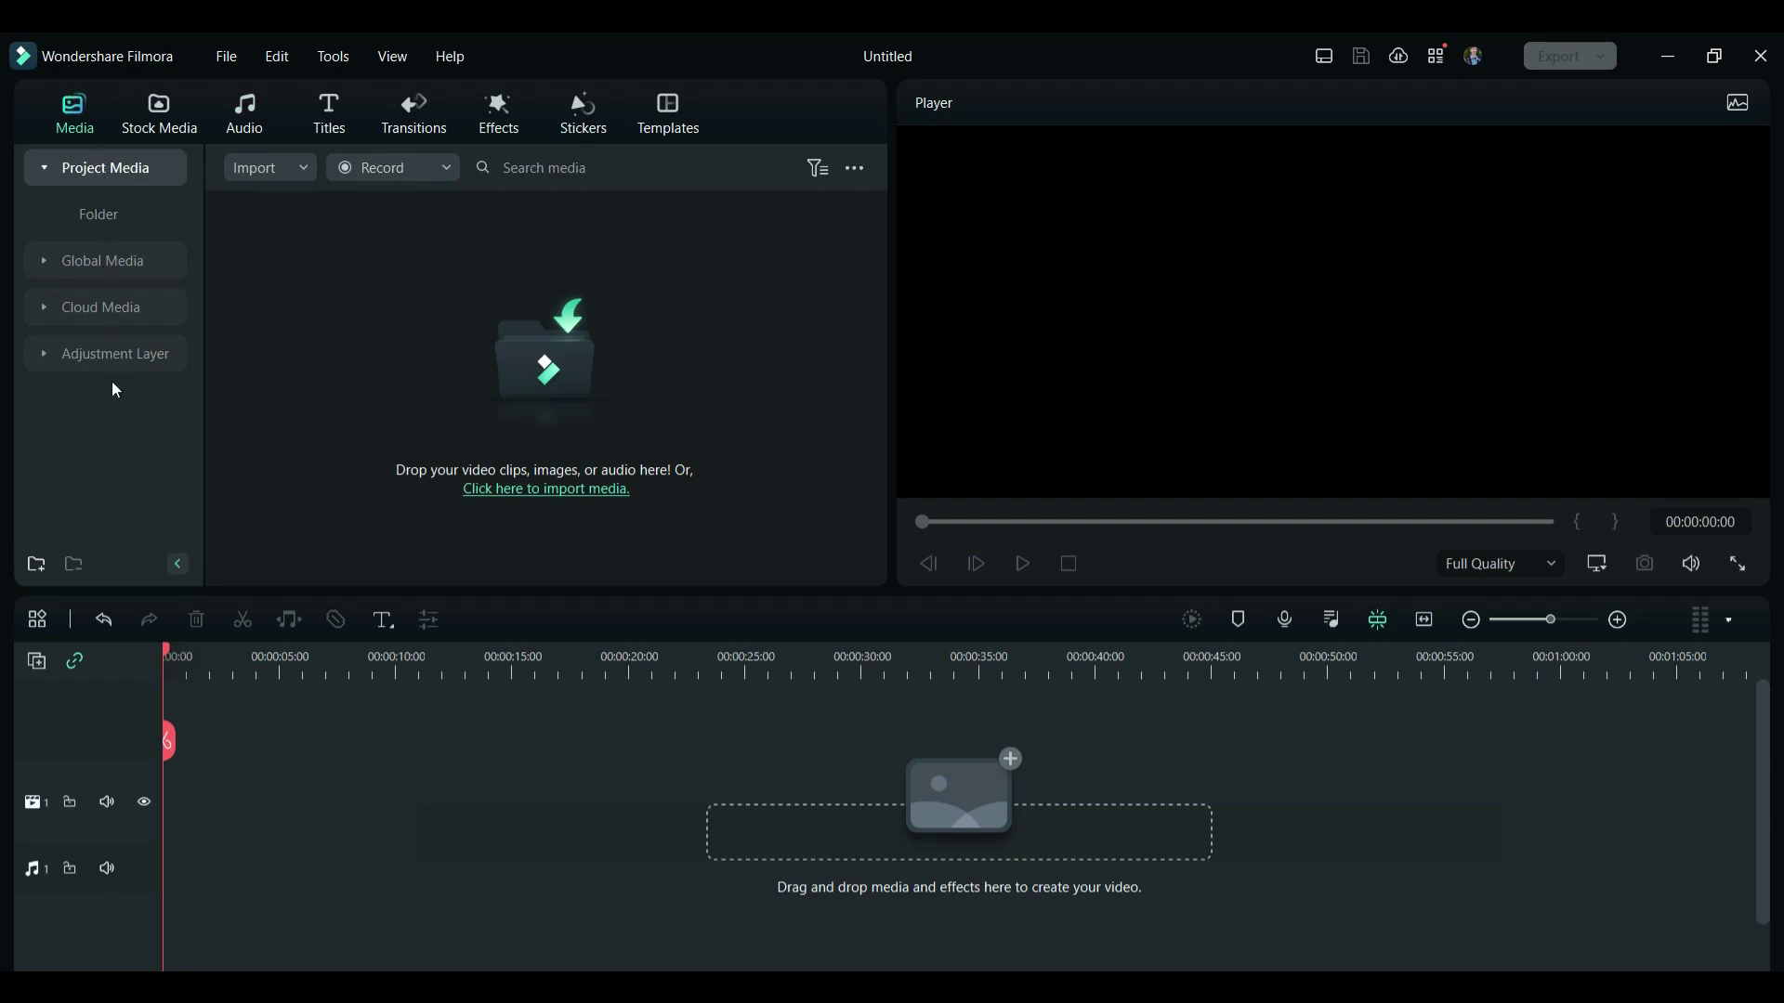
Step: Show the Royal Rangers folder's photos in Global Media and dismiss the folder options
click(67, 263)
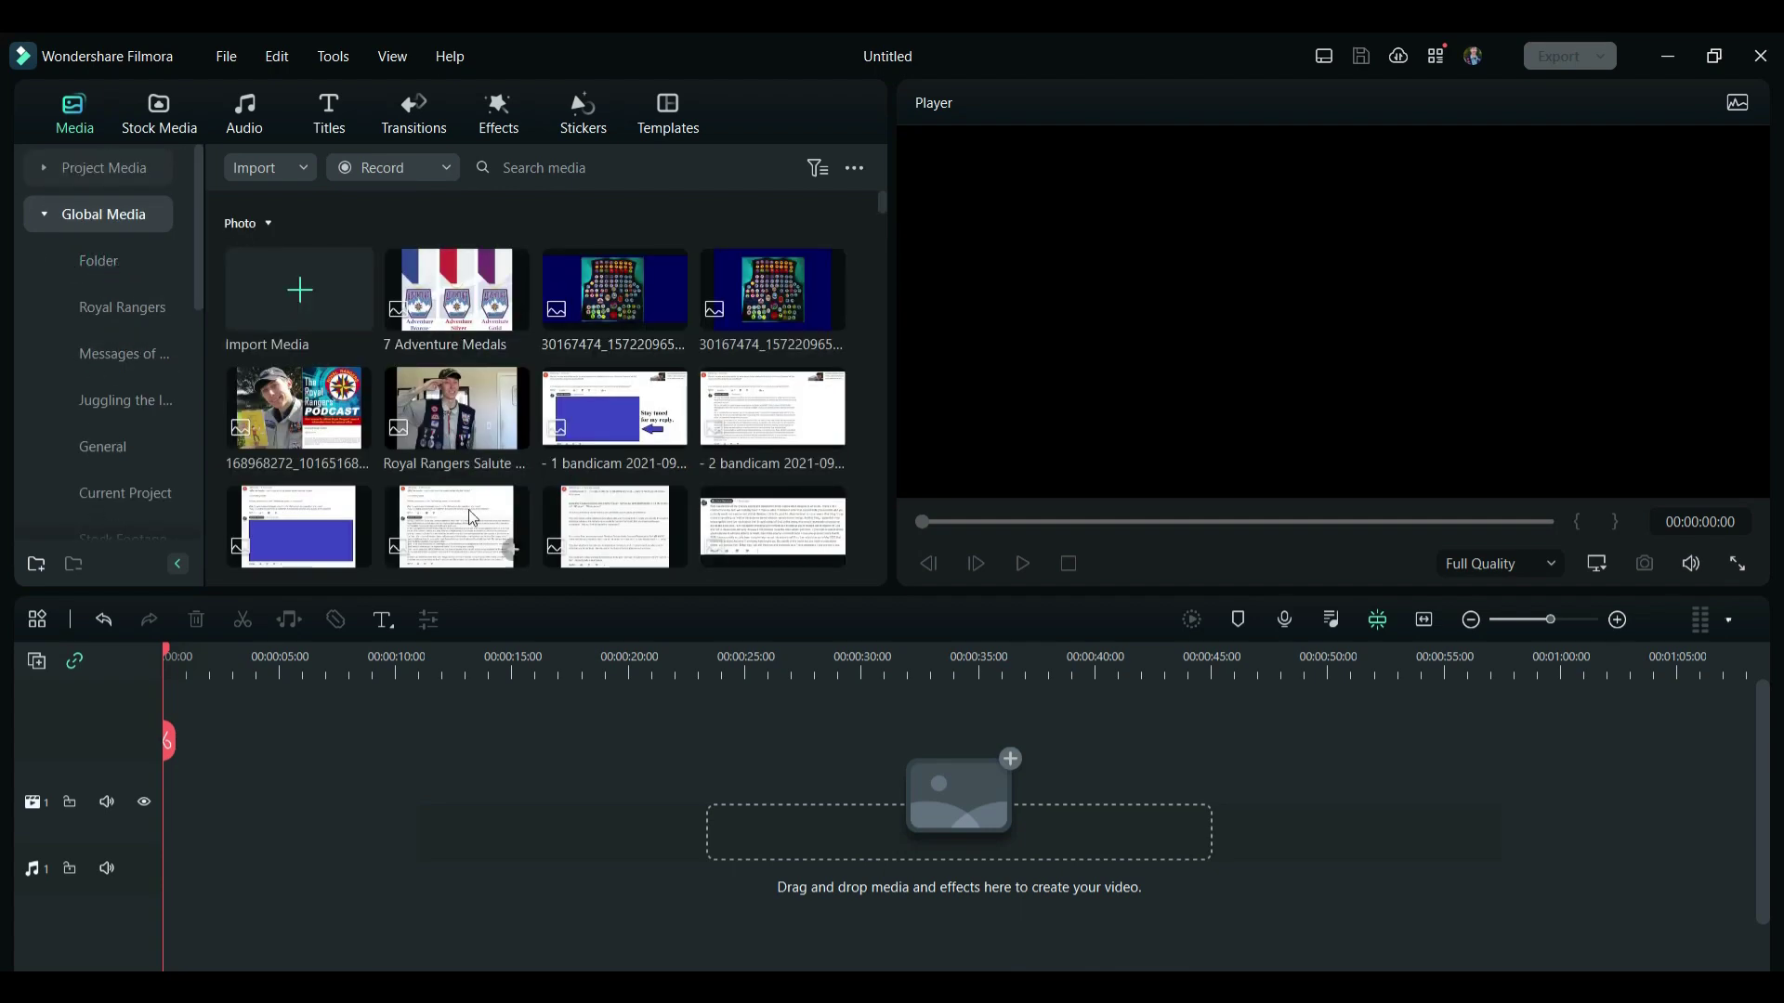
mouse_move(599, 319)
right_click(114, 305)
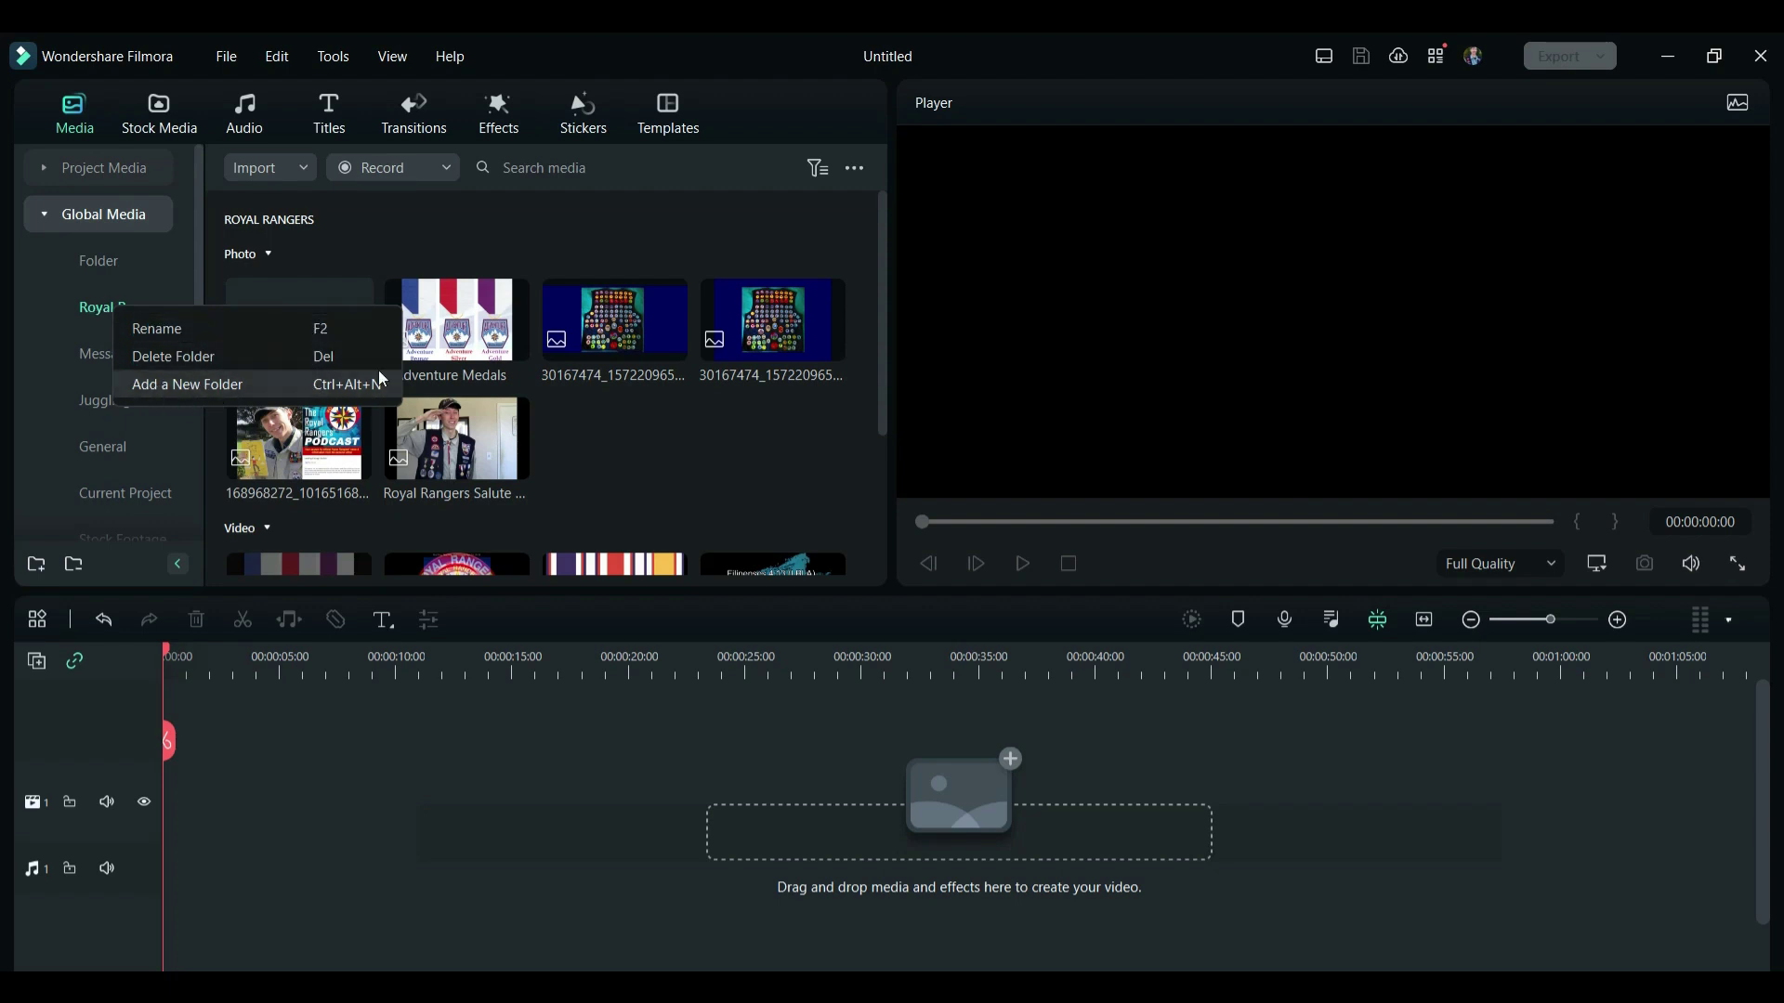
click(587, 444)
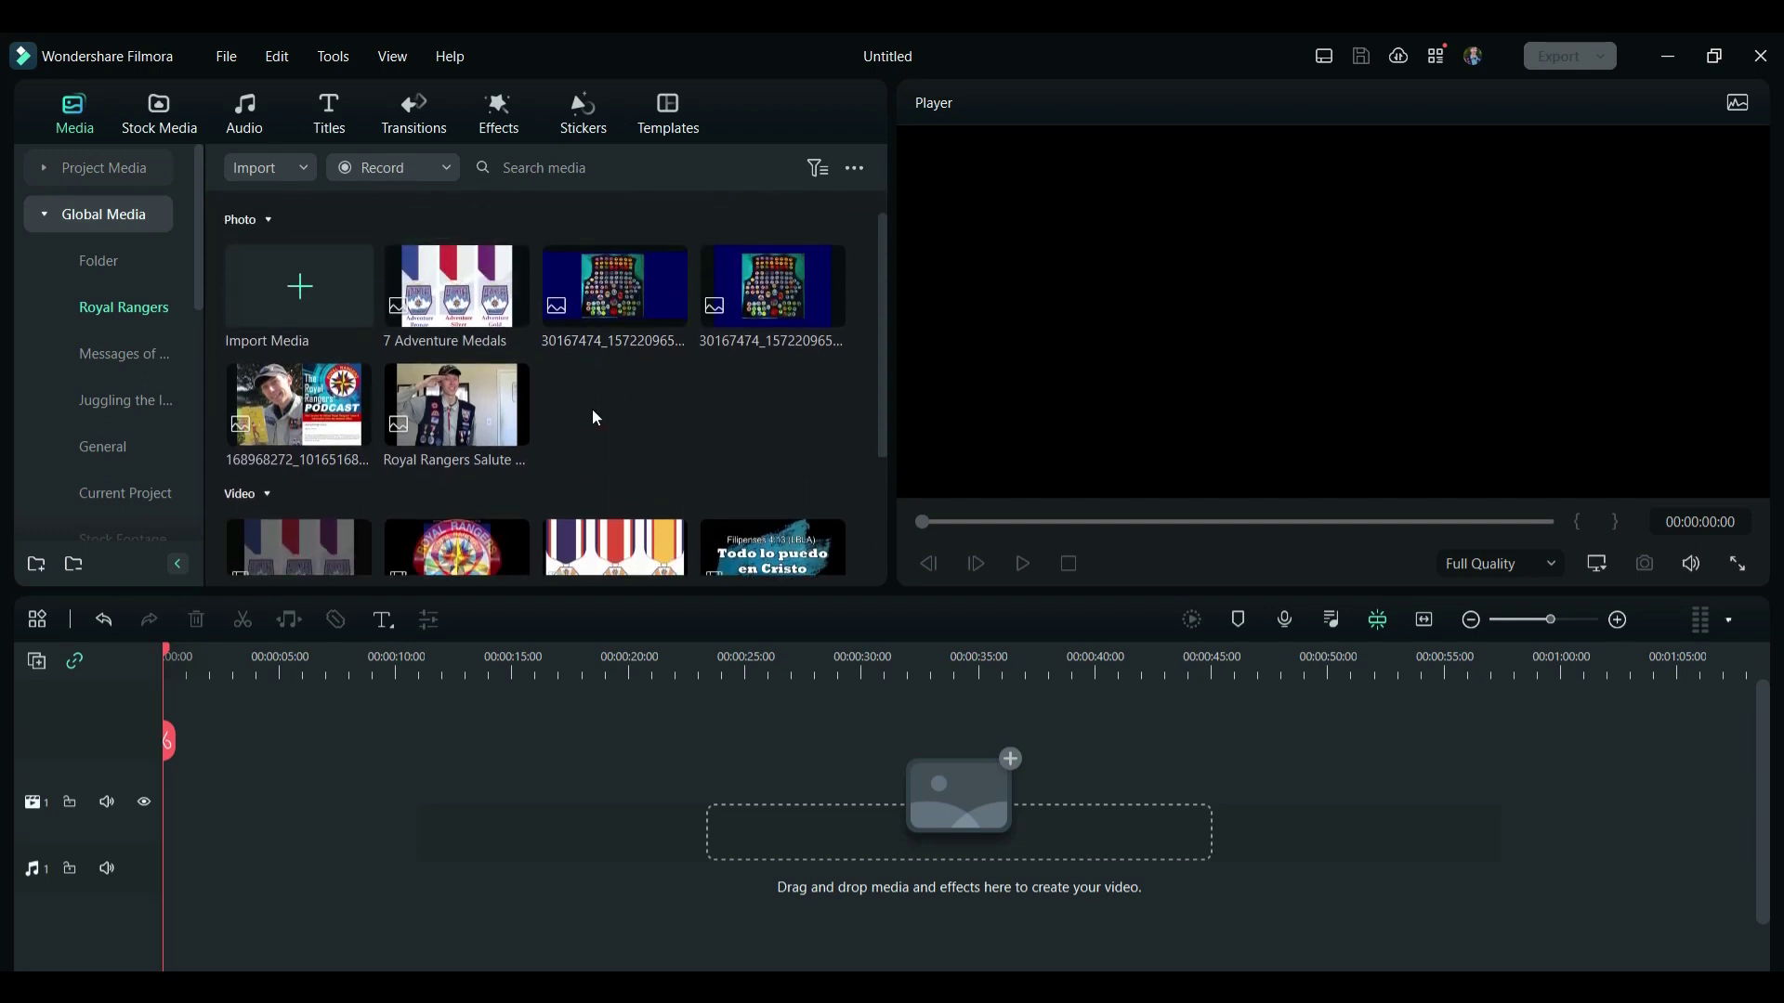
Step: Try List View, return to Medium Thumbnail View, and keep media grouped by type
click(861, 171)
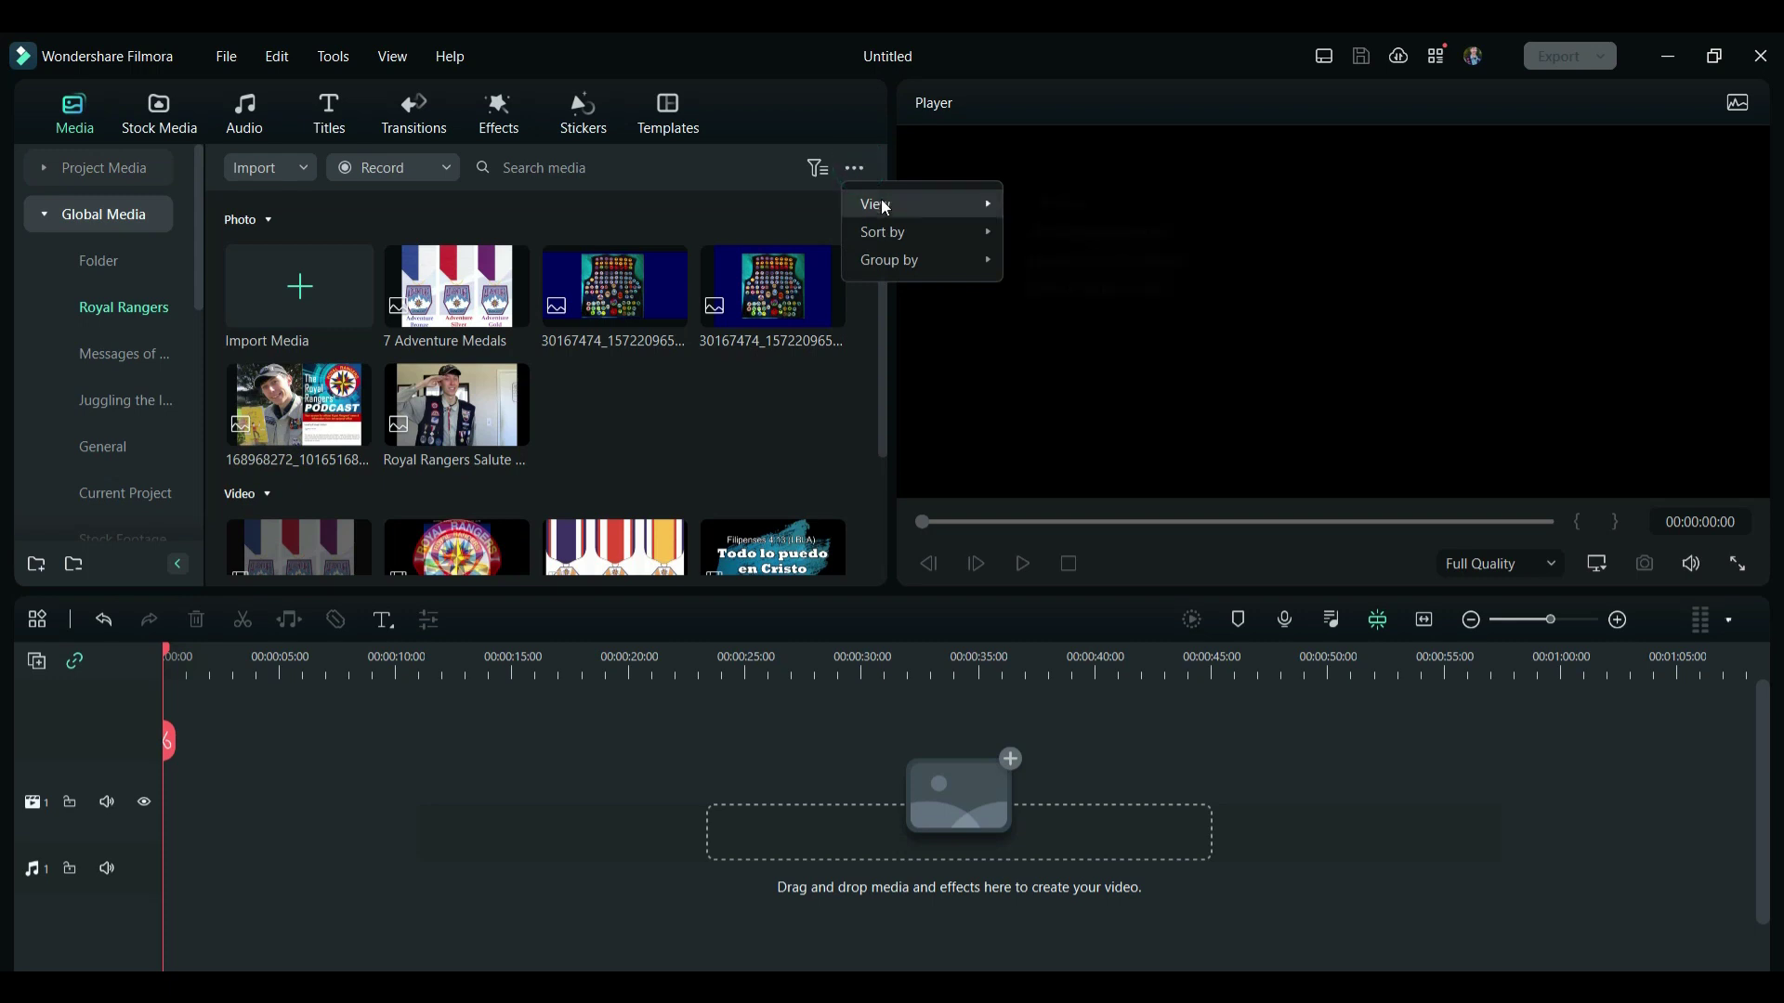
mouse_move(883, 203)
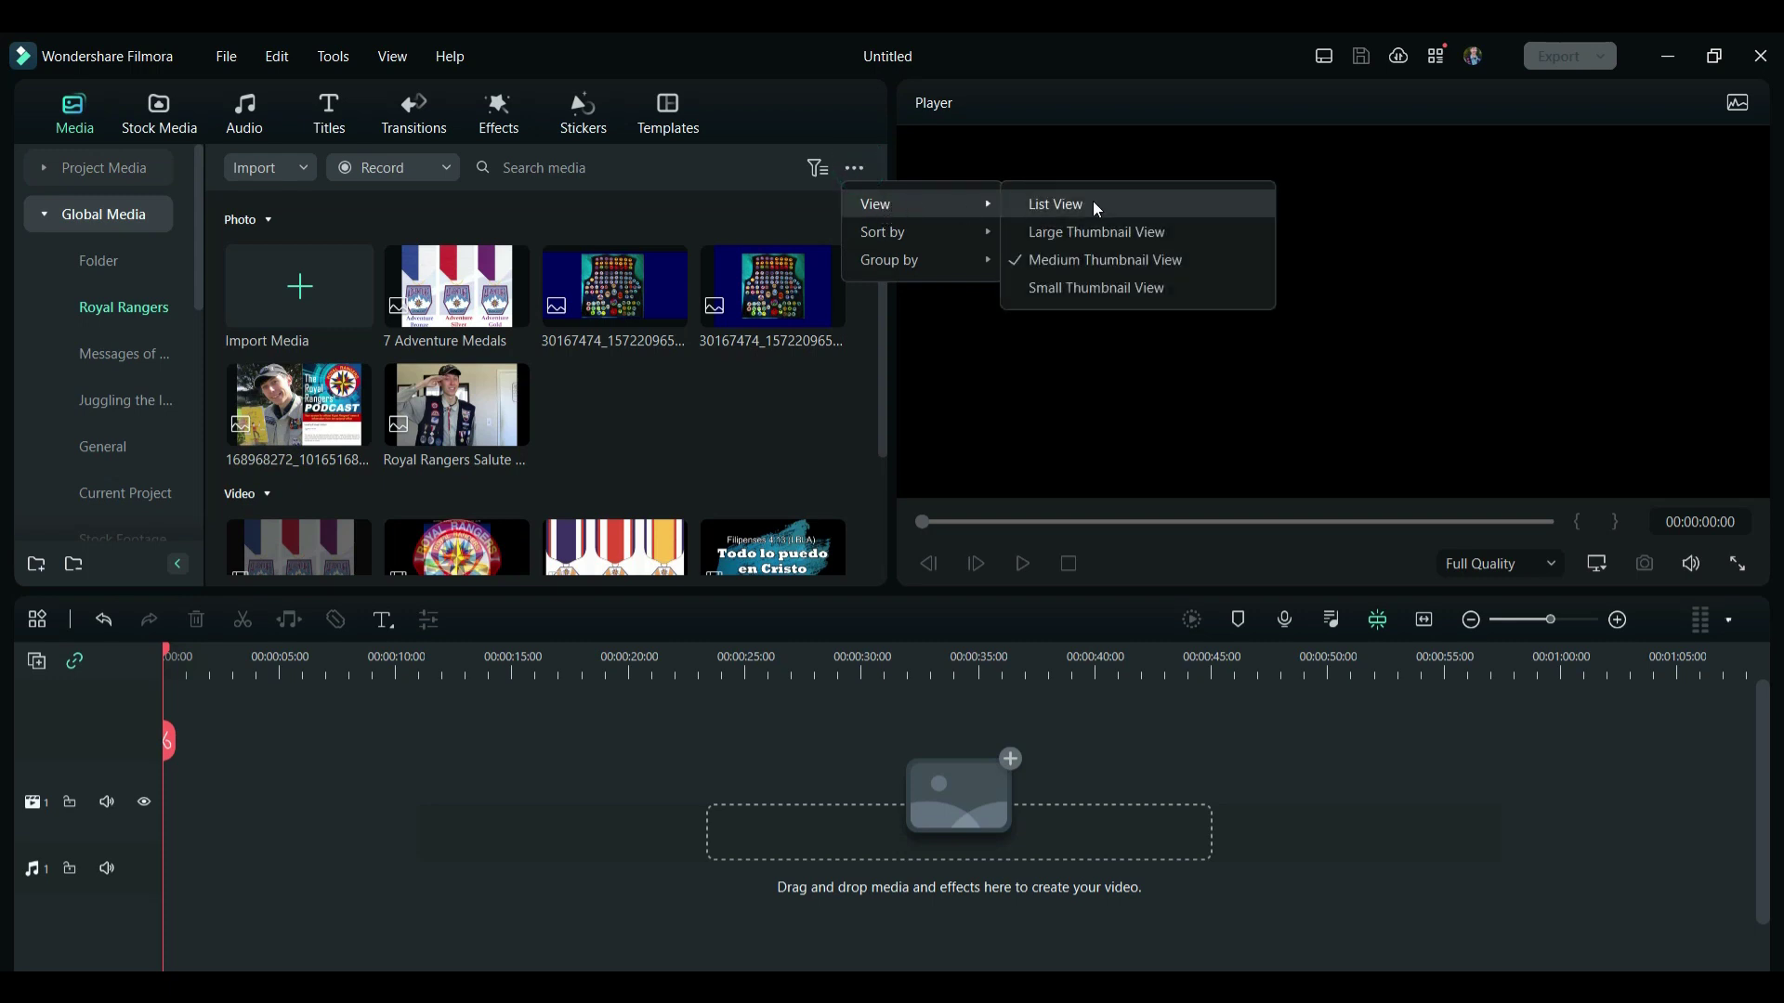
click(1060, 205)
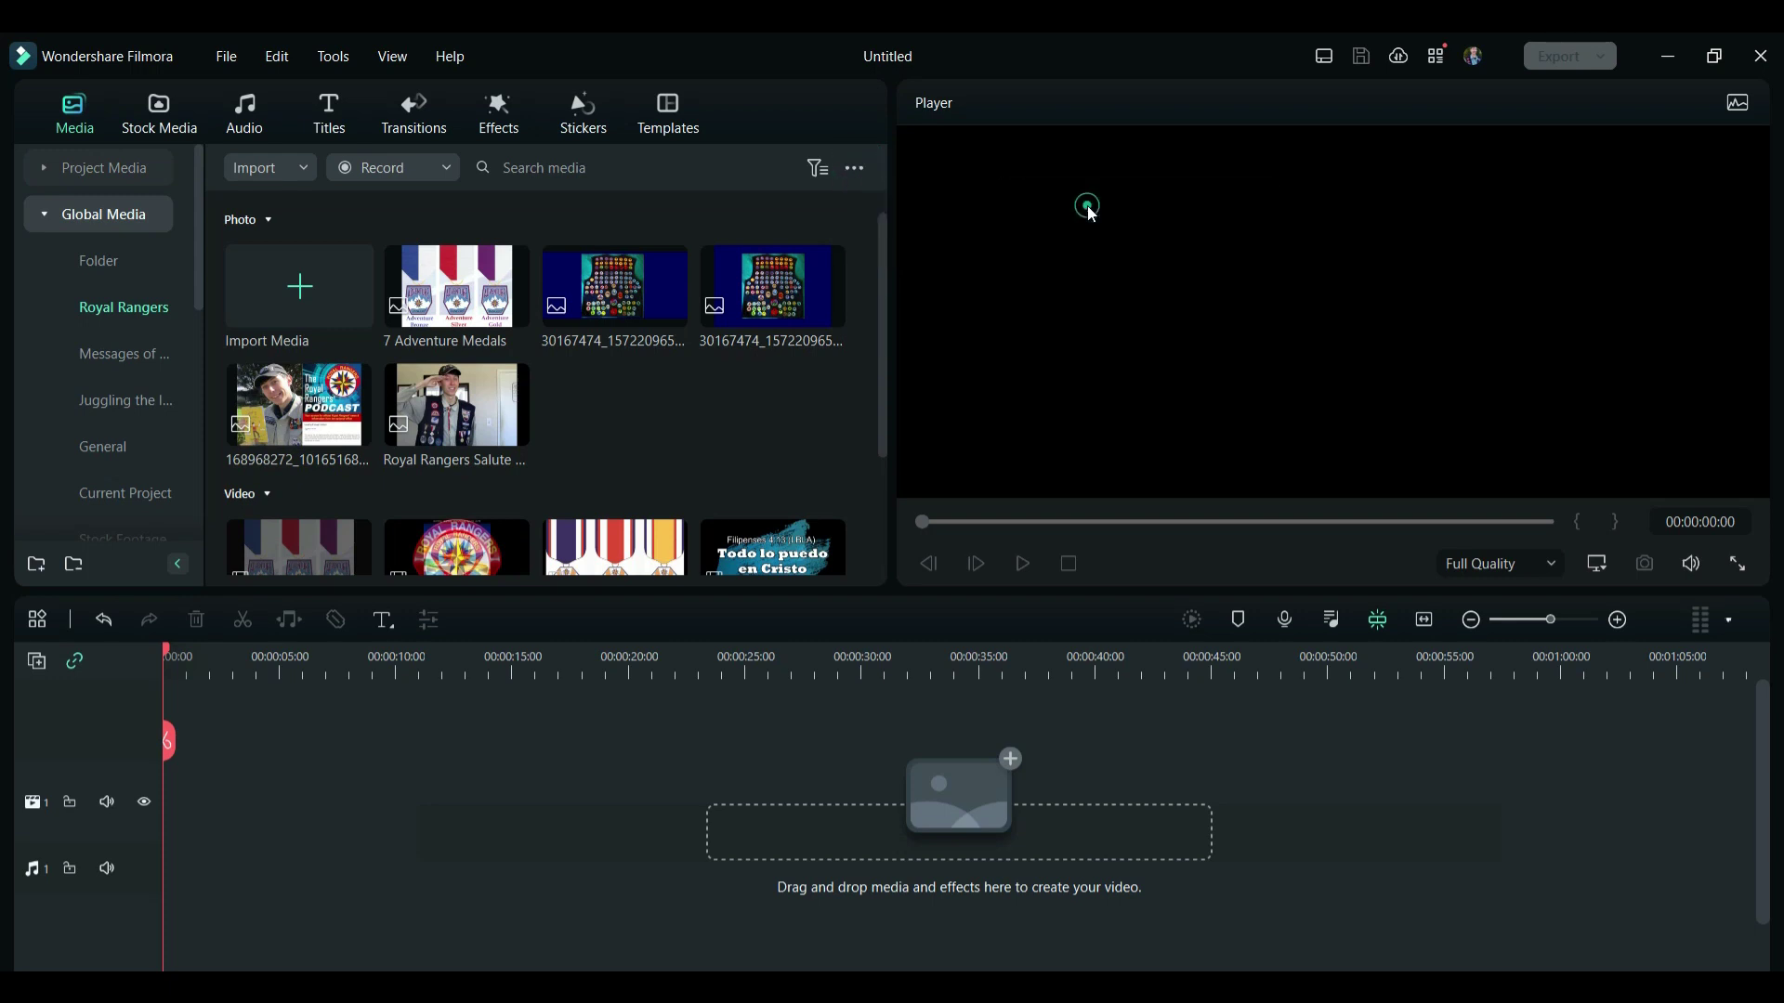
click(853, 168)
mouse_move(878, 208)
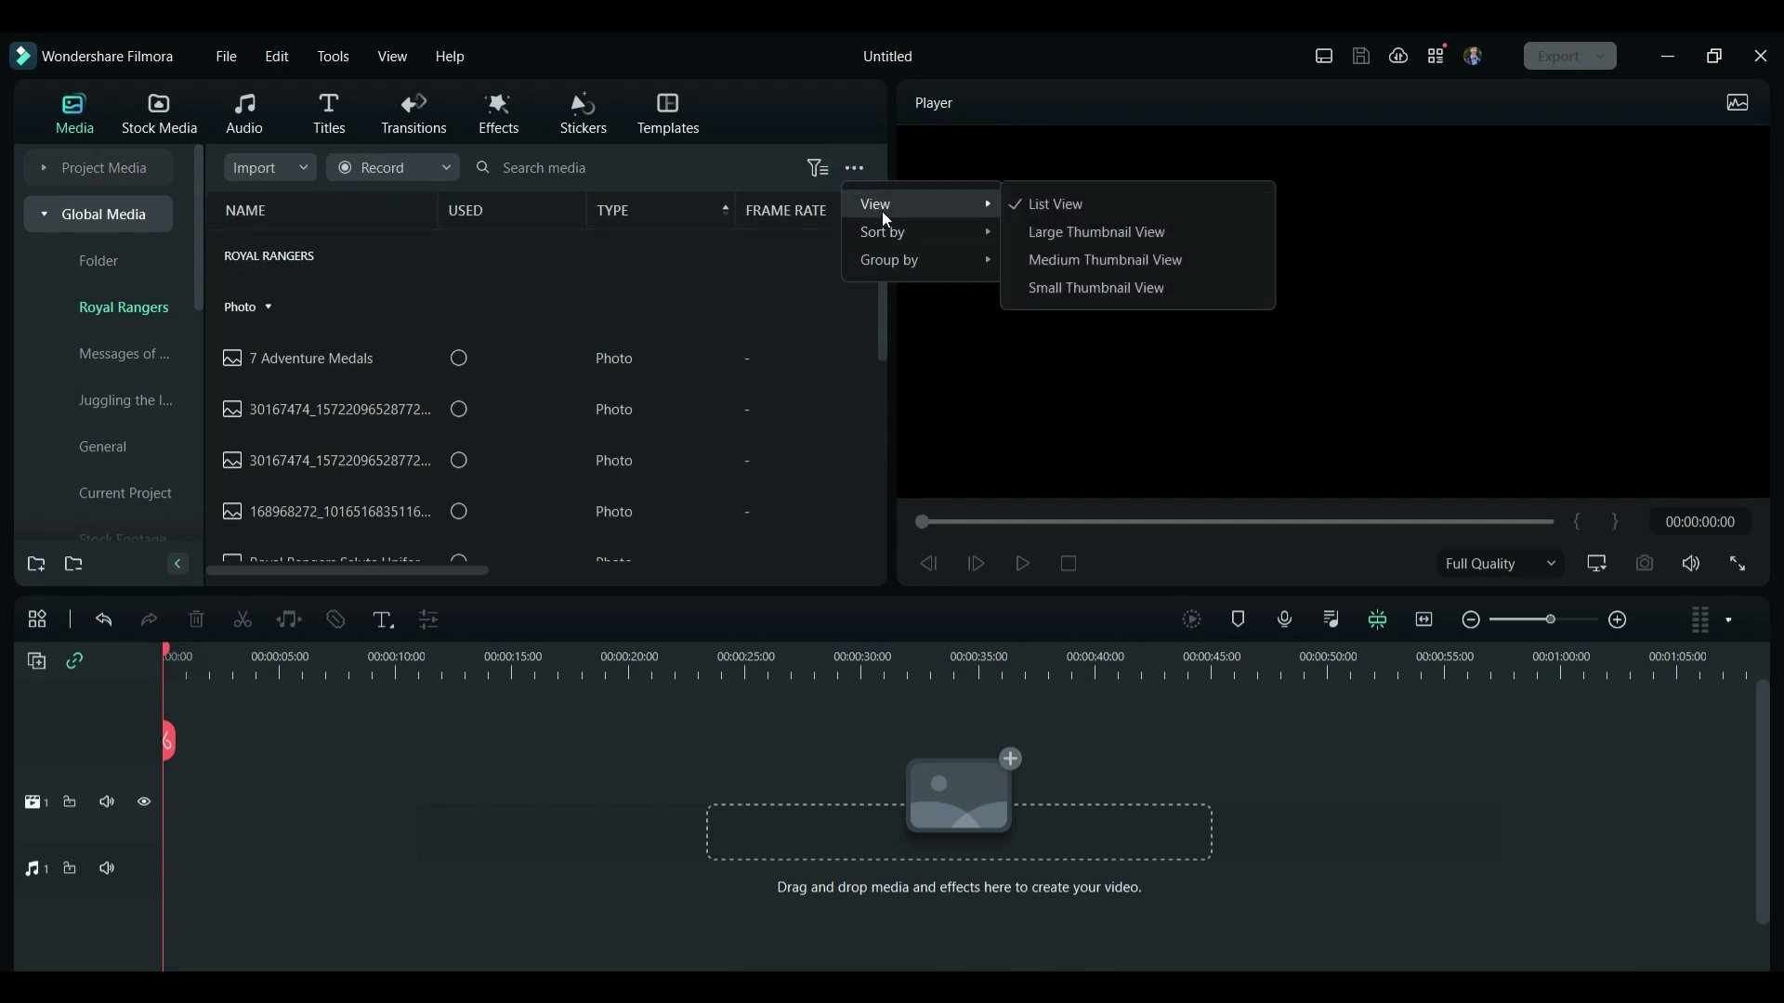
click(1092, 263)
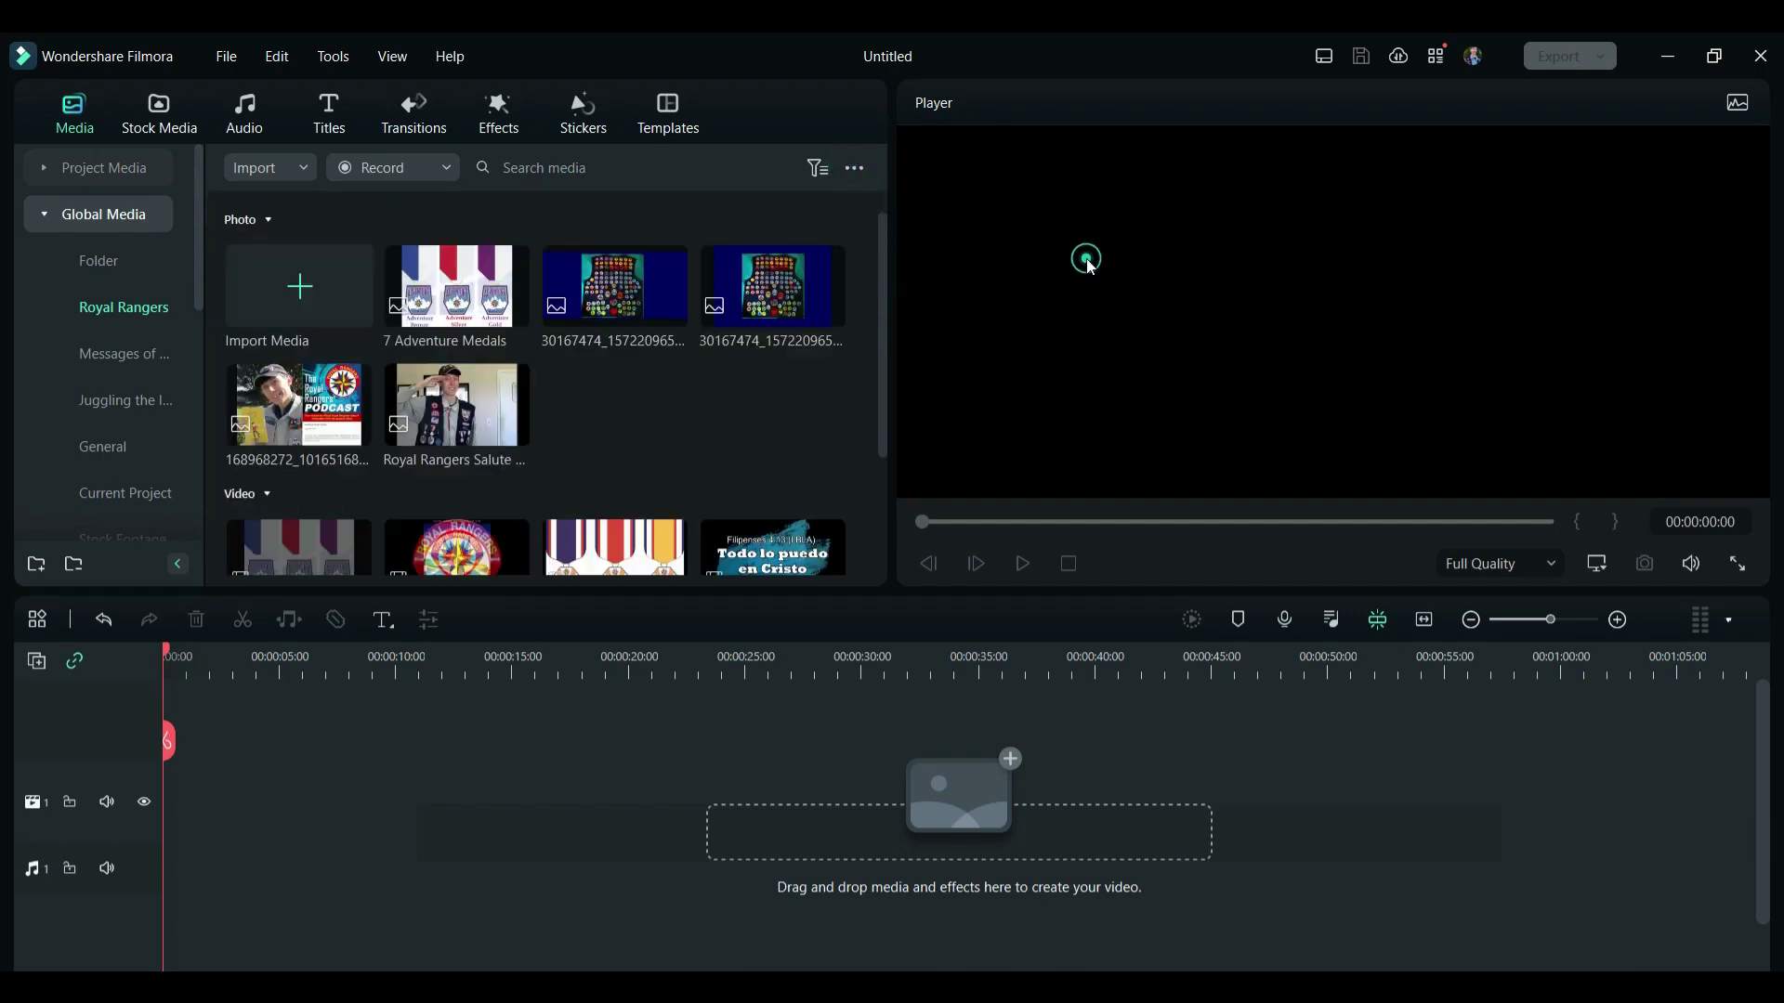
click(854, 168)
mouse_move(890, 239)
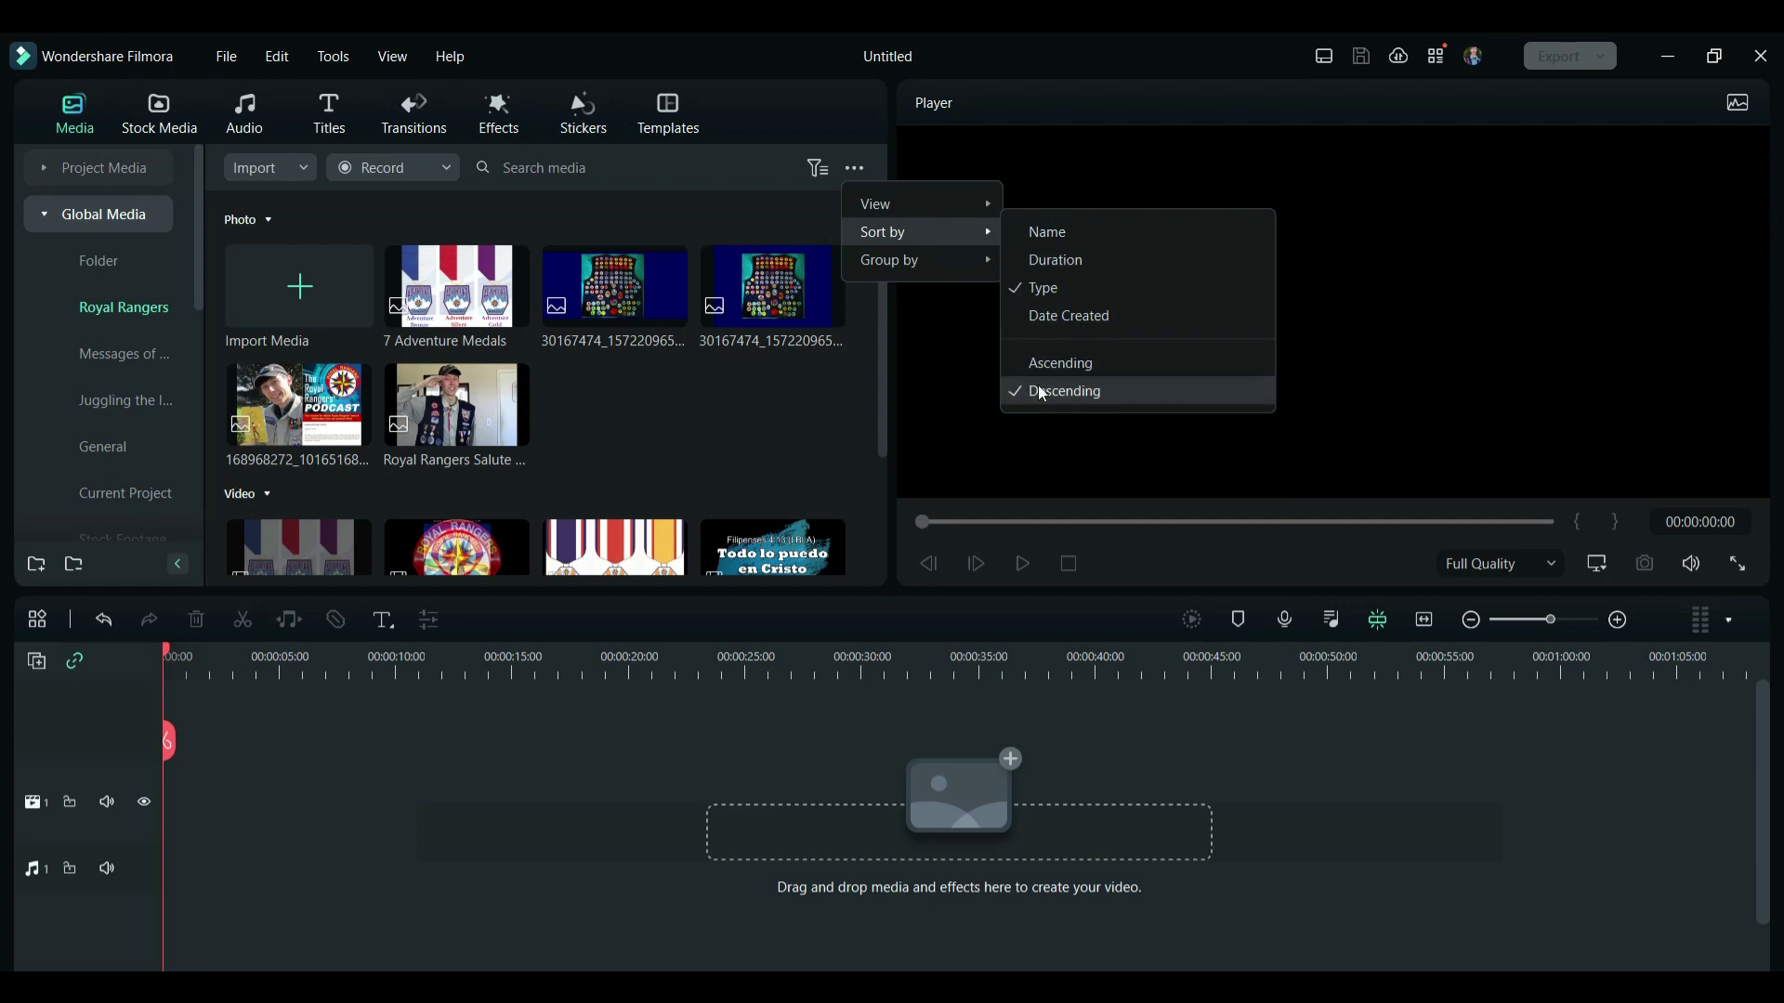
mouse_move(921, 268)
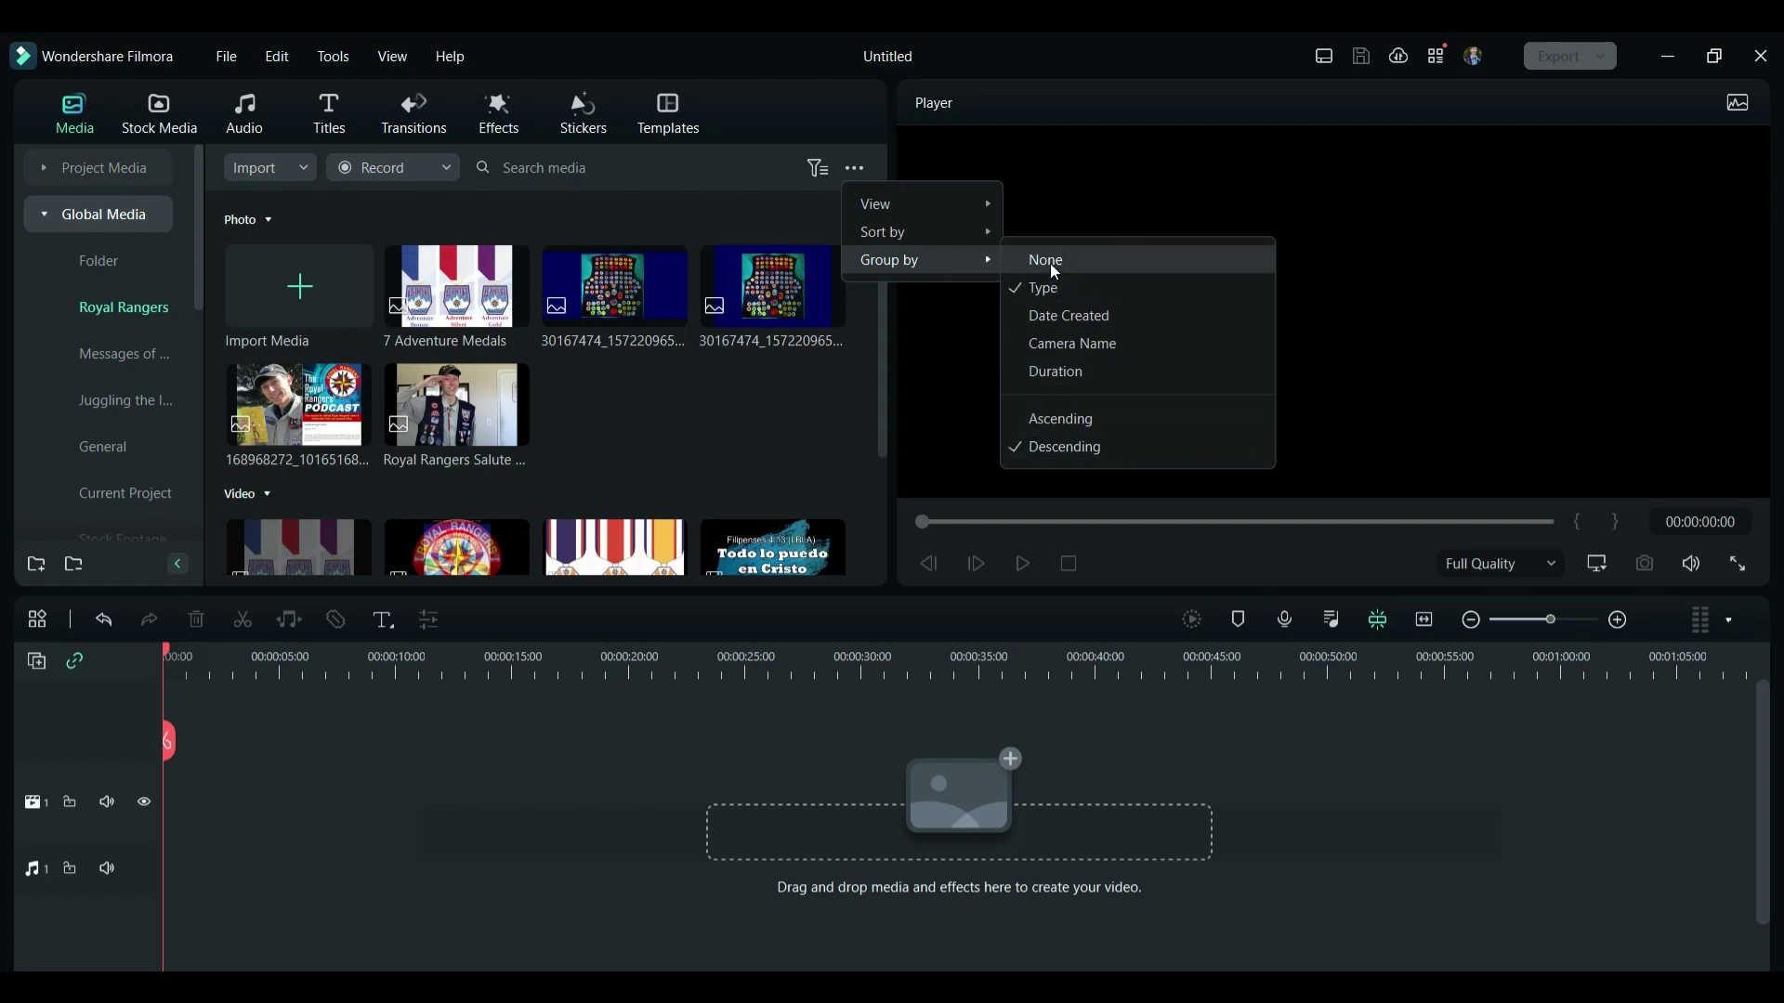
click(1040, 290)
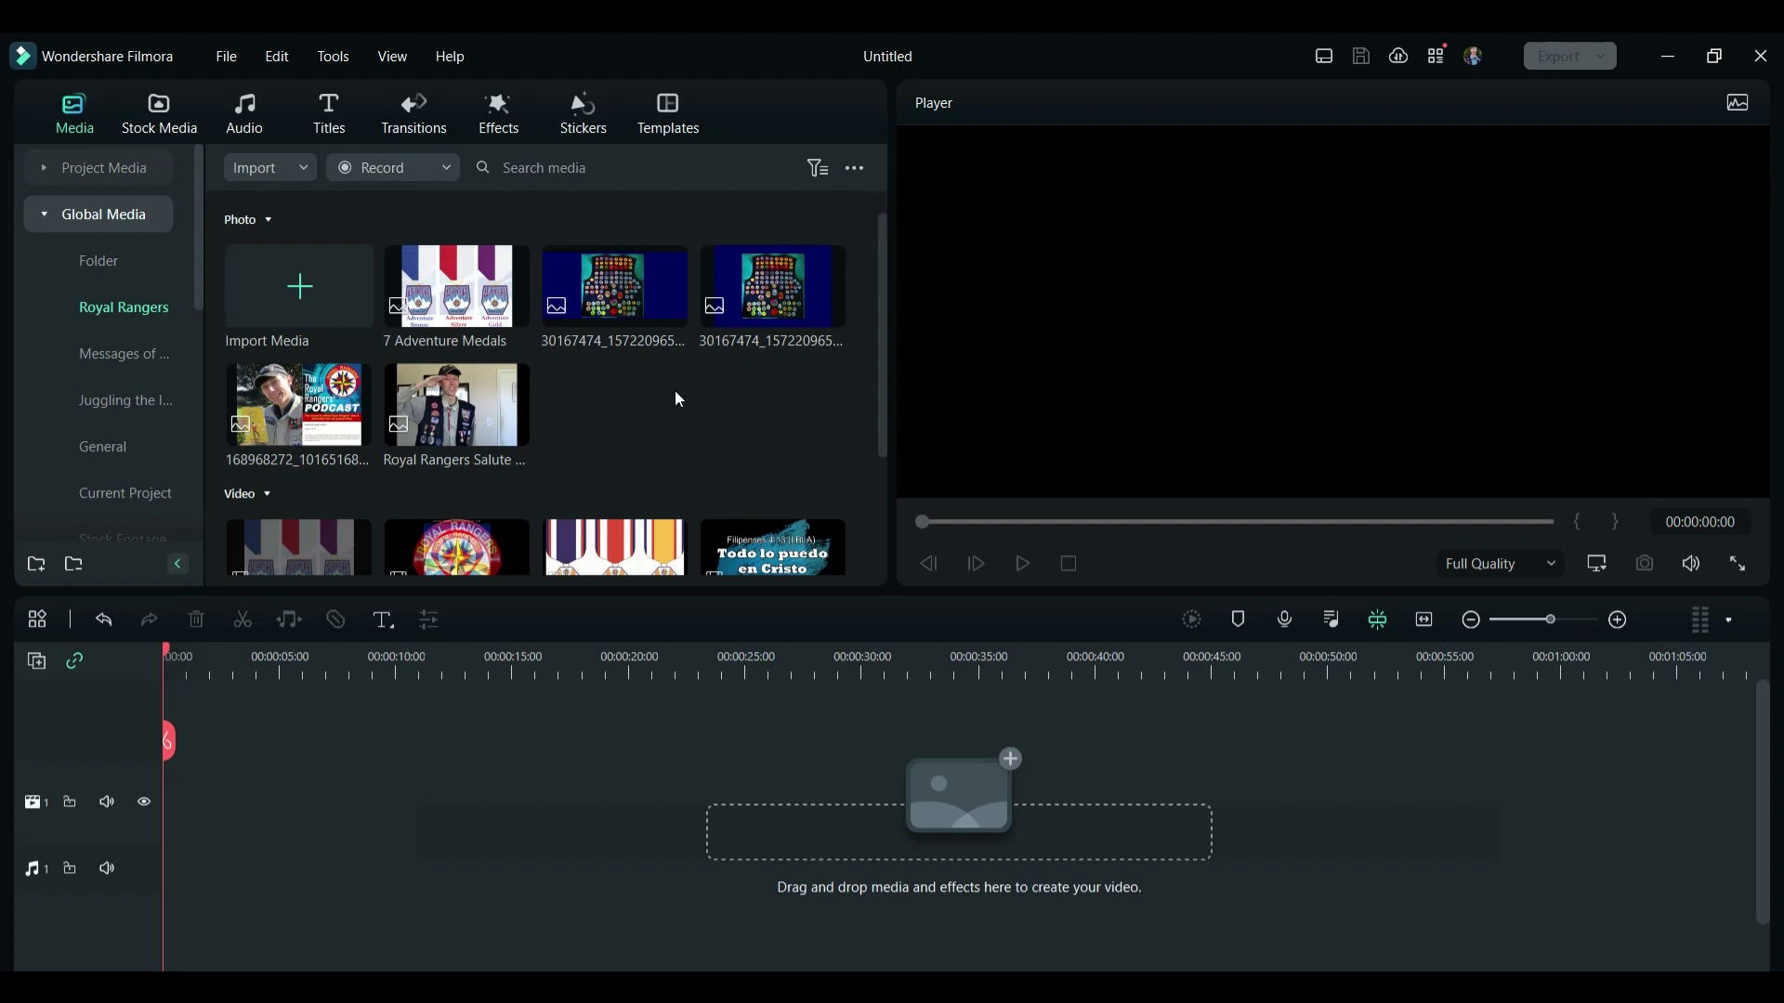
Step: Check the Import and Record options, then scroll the media grid to the Video section
click(304, 170)
mouse_move(452, 173)
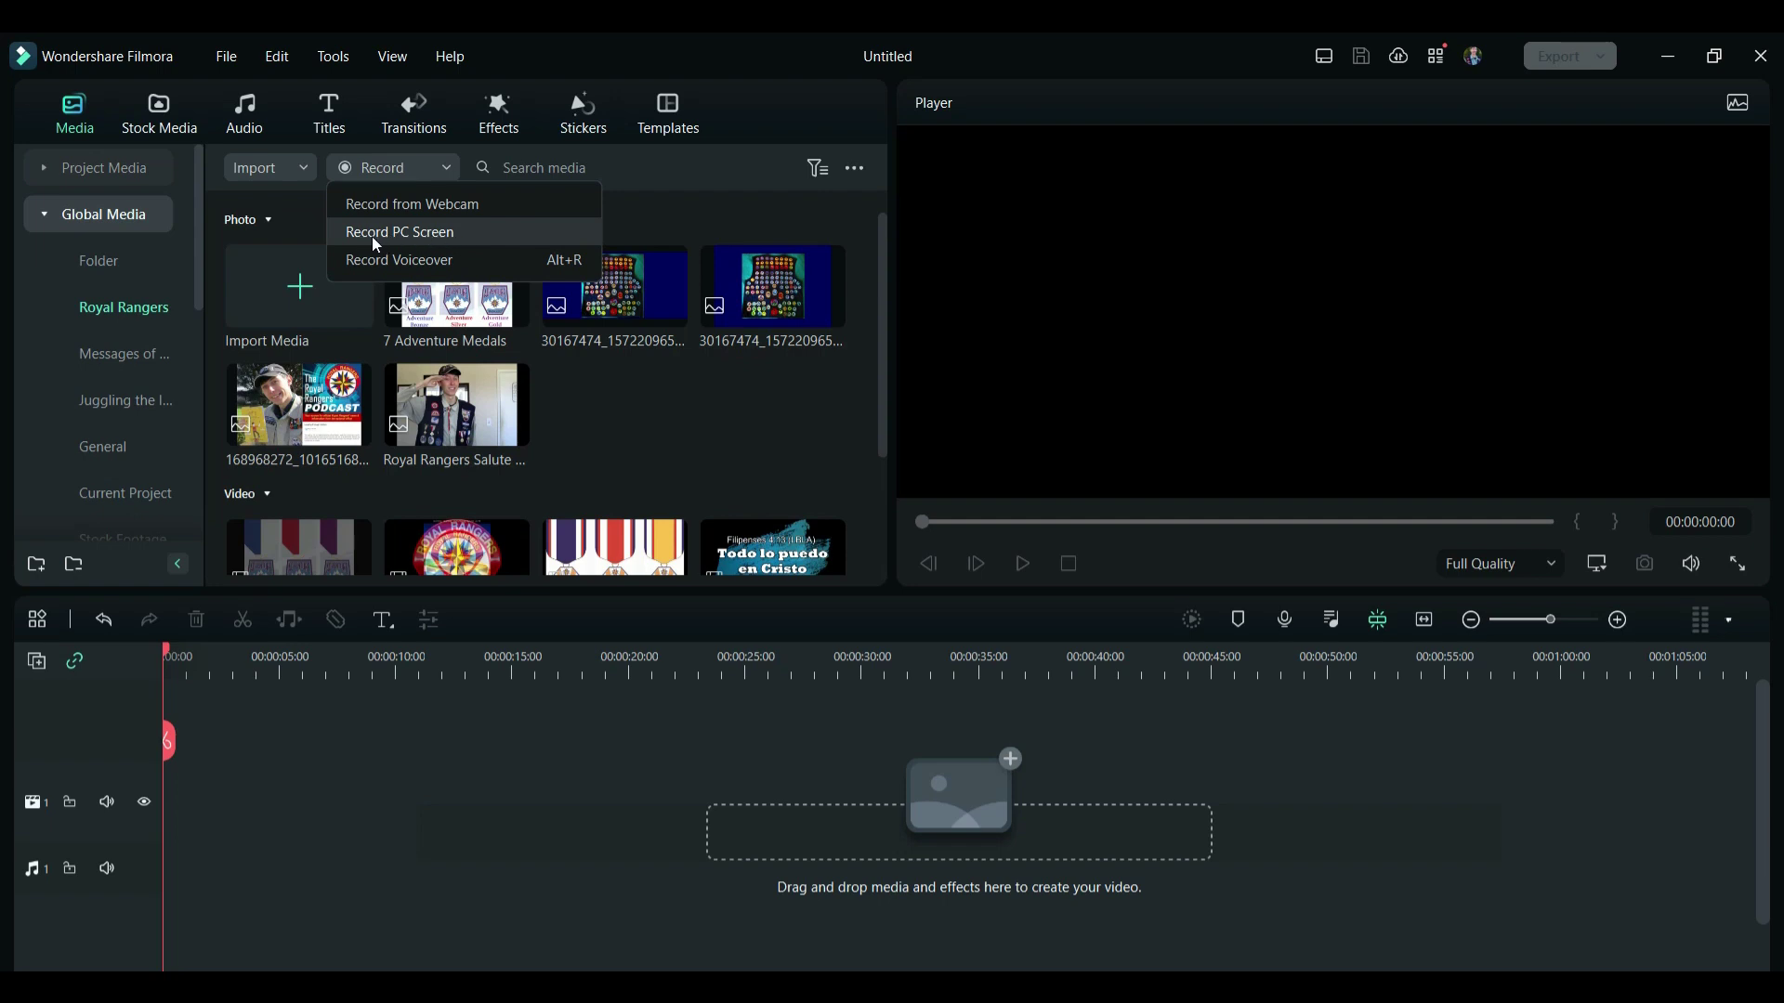
click(504, 244)
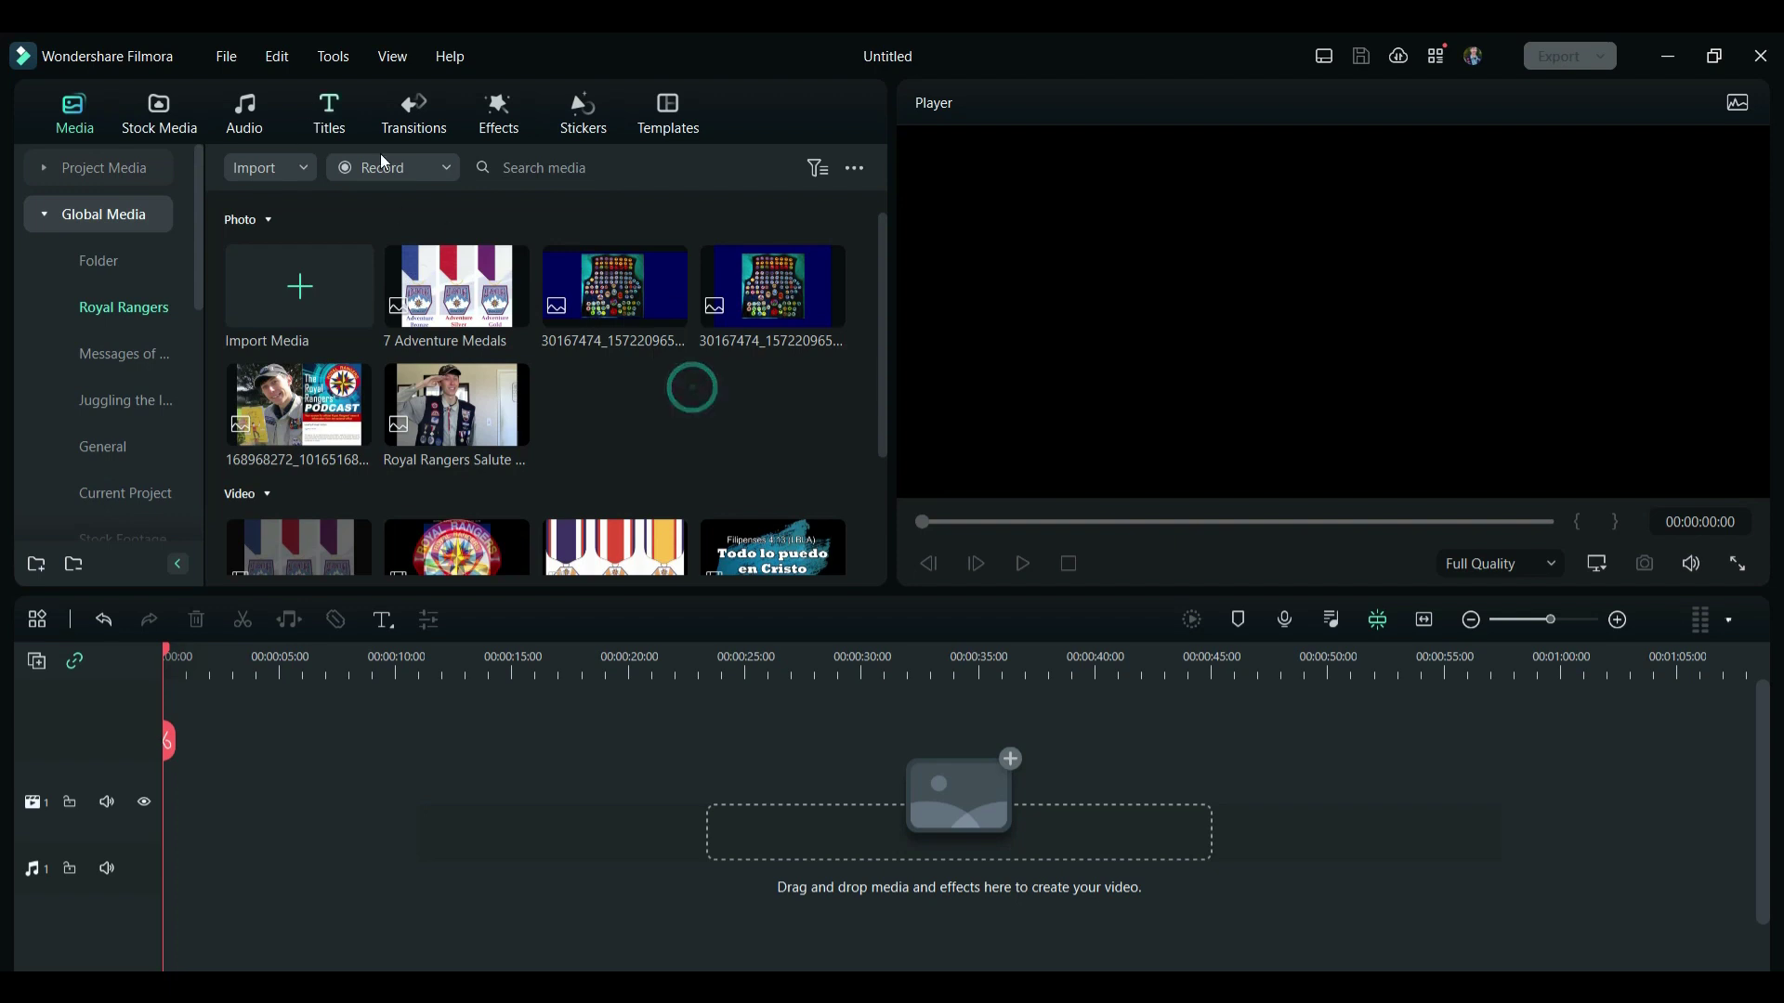
click(578, 167)
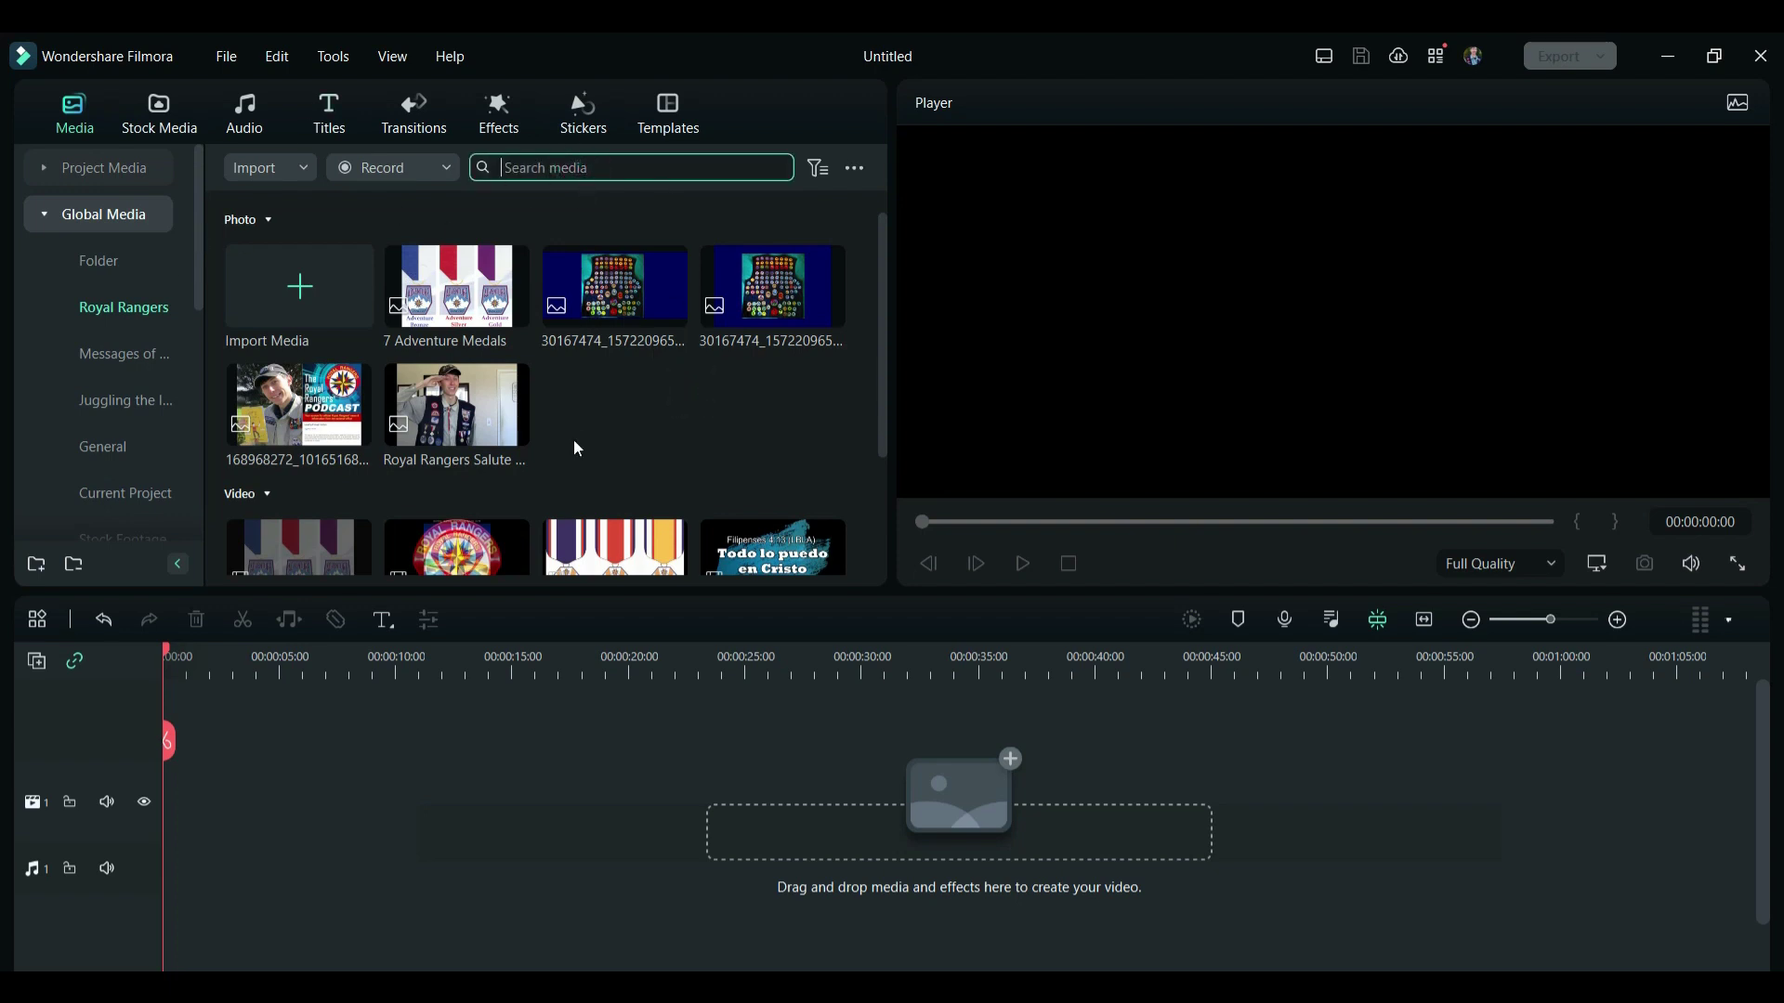
scroll(572, 442, down, 3)
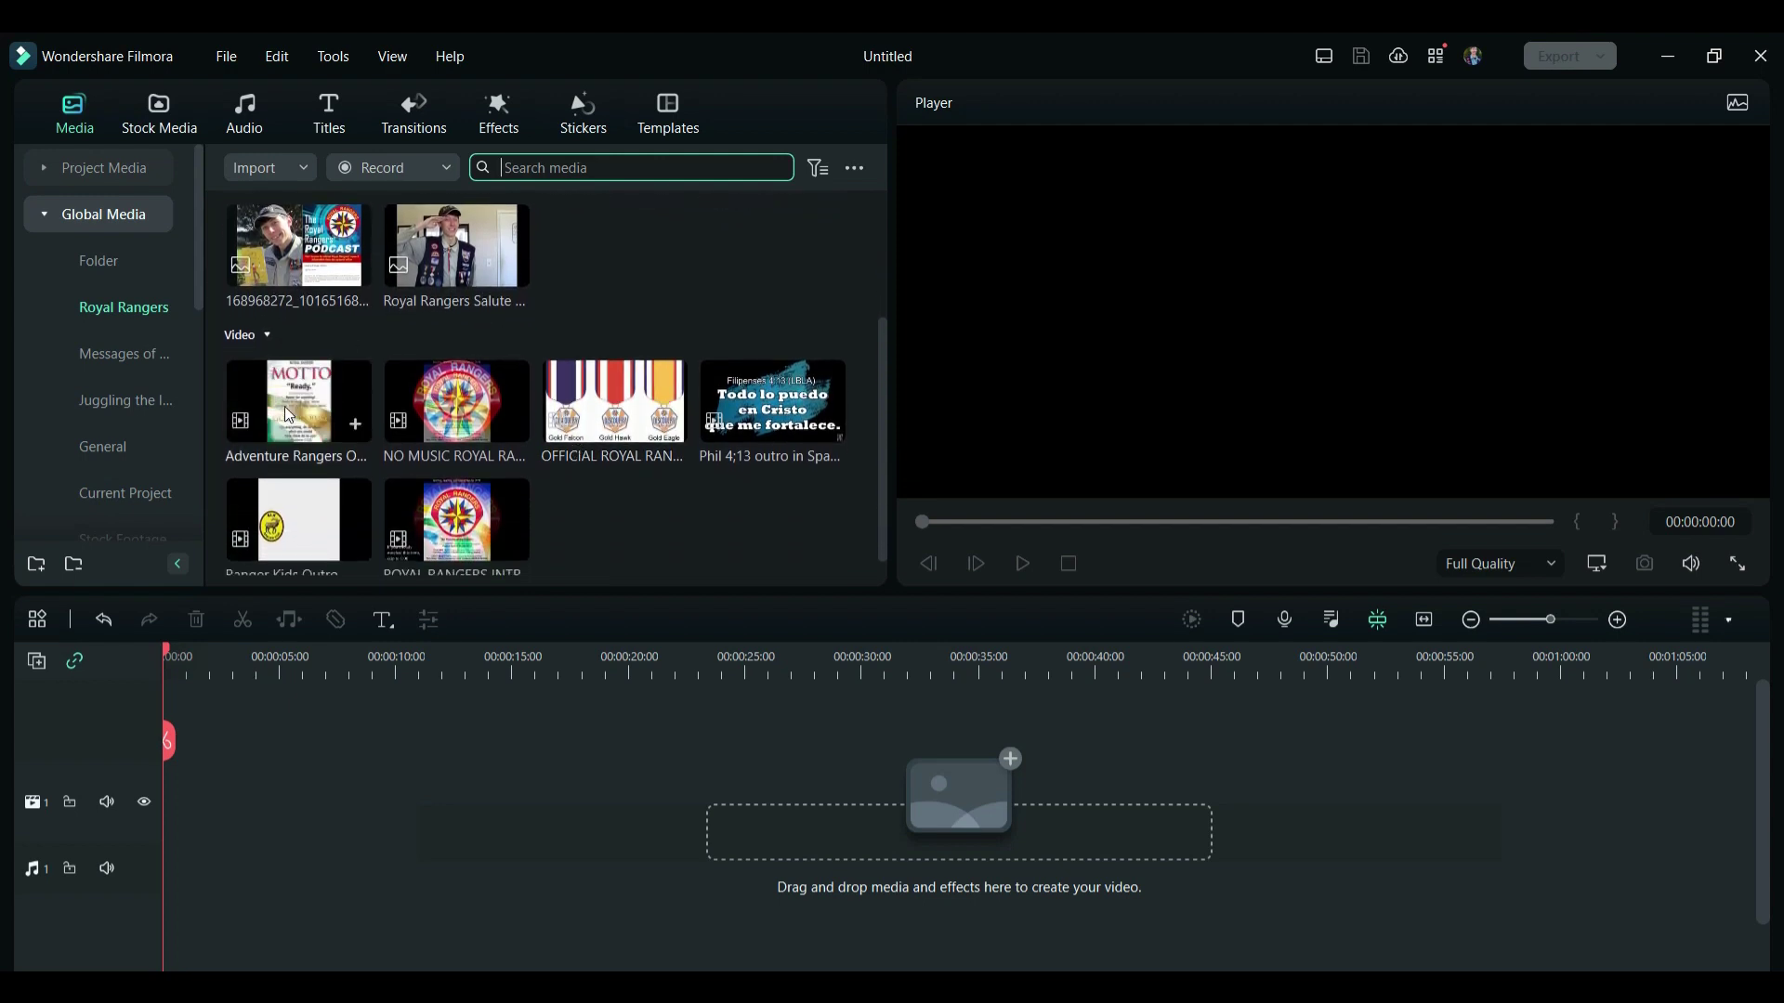
Step: Place the Adventure Rangers Outro clip on the timeline, playhead near 7 seconds
drag(292, 401, 135, 821)
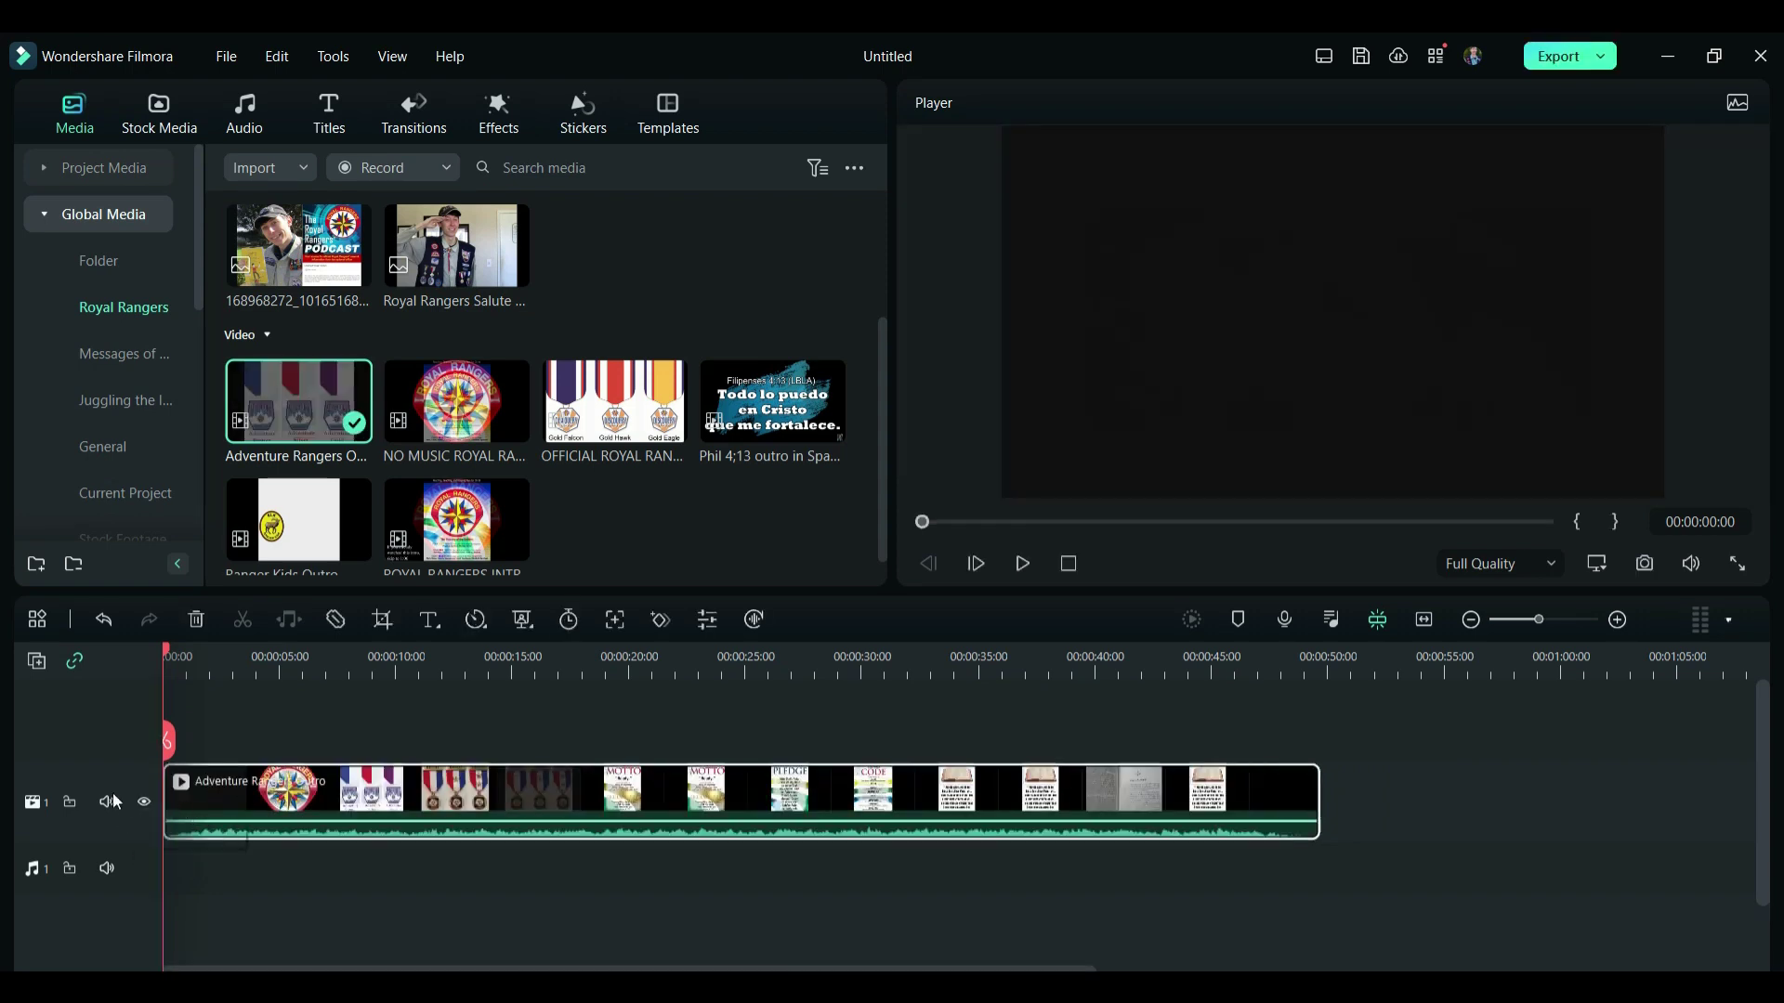
click(36, 661)
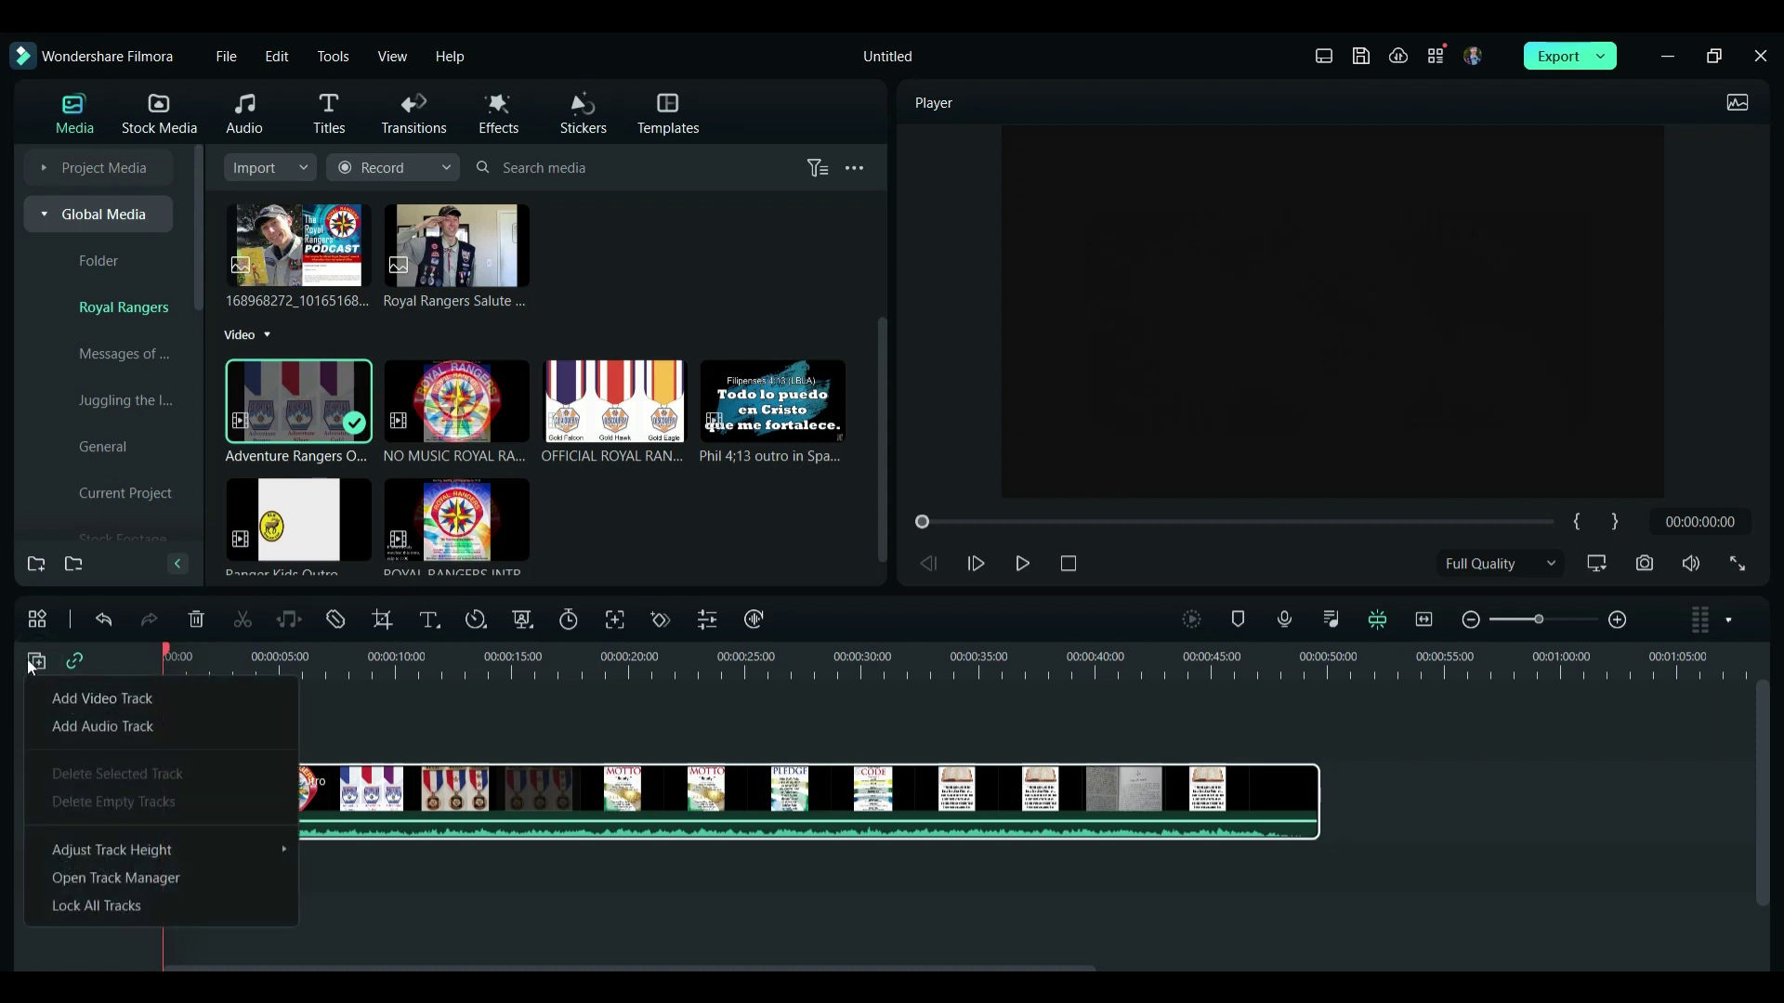
click(38, 660)
click(465, 721)
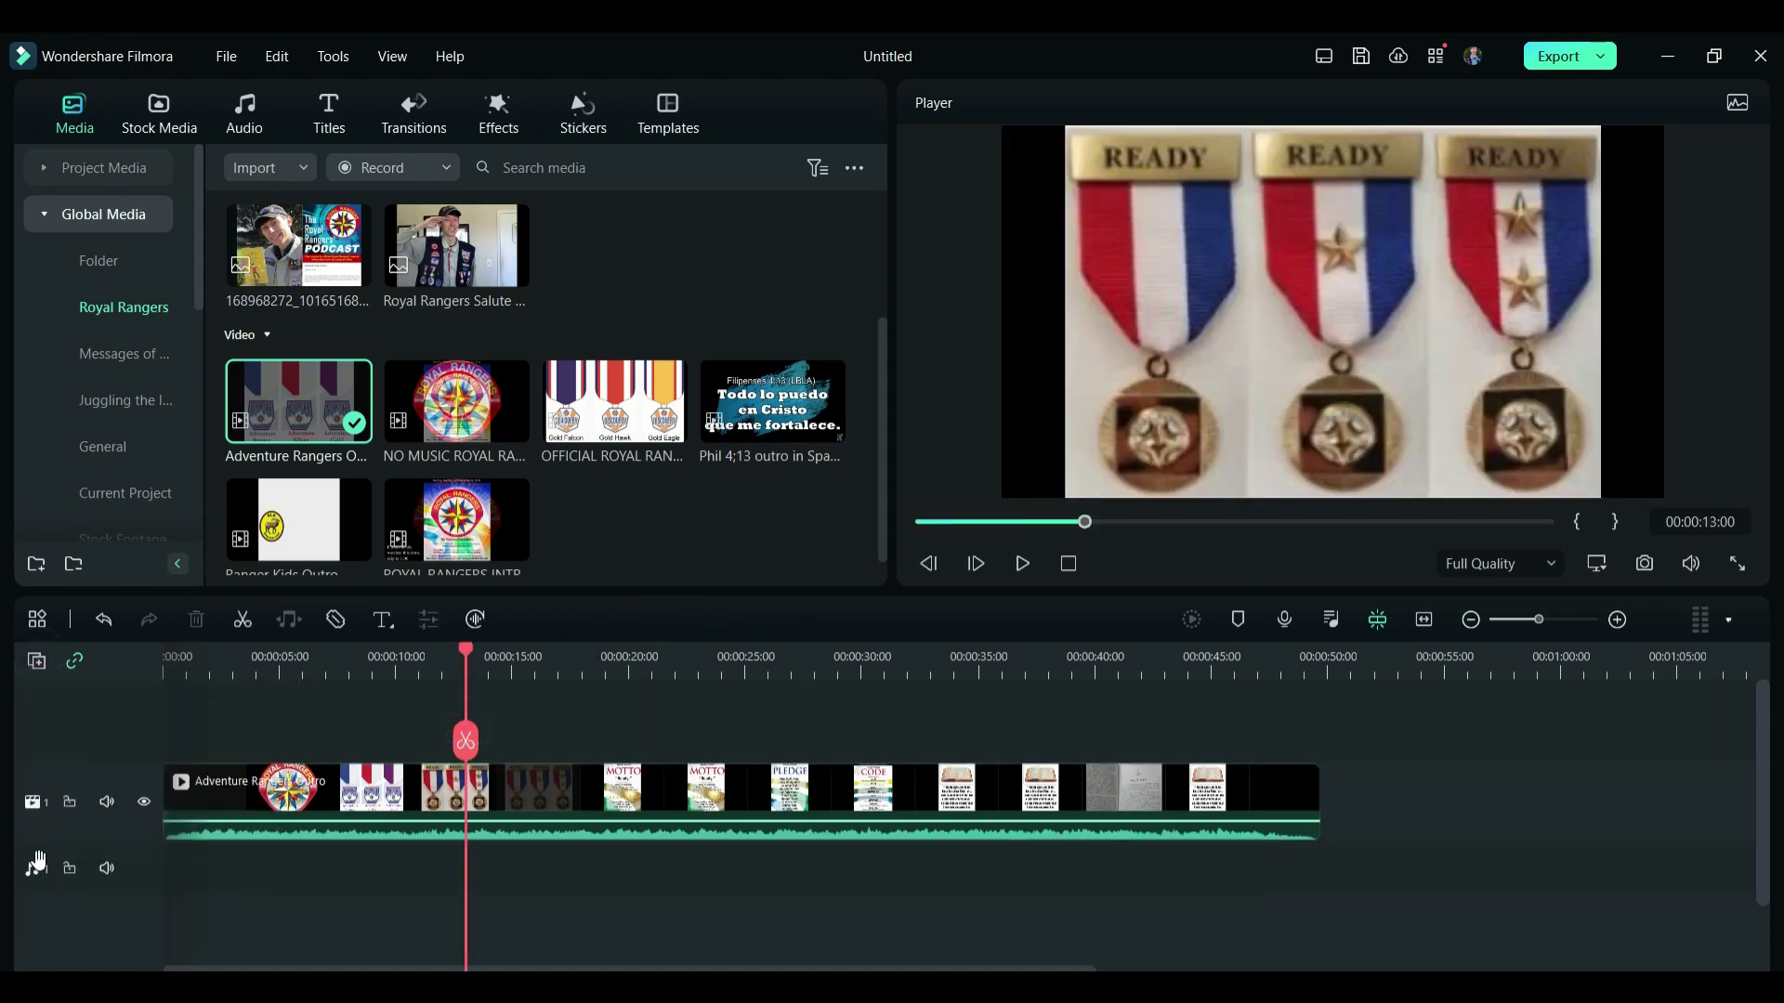
click(337, 797)
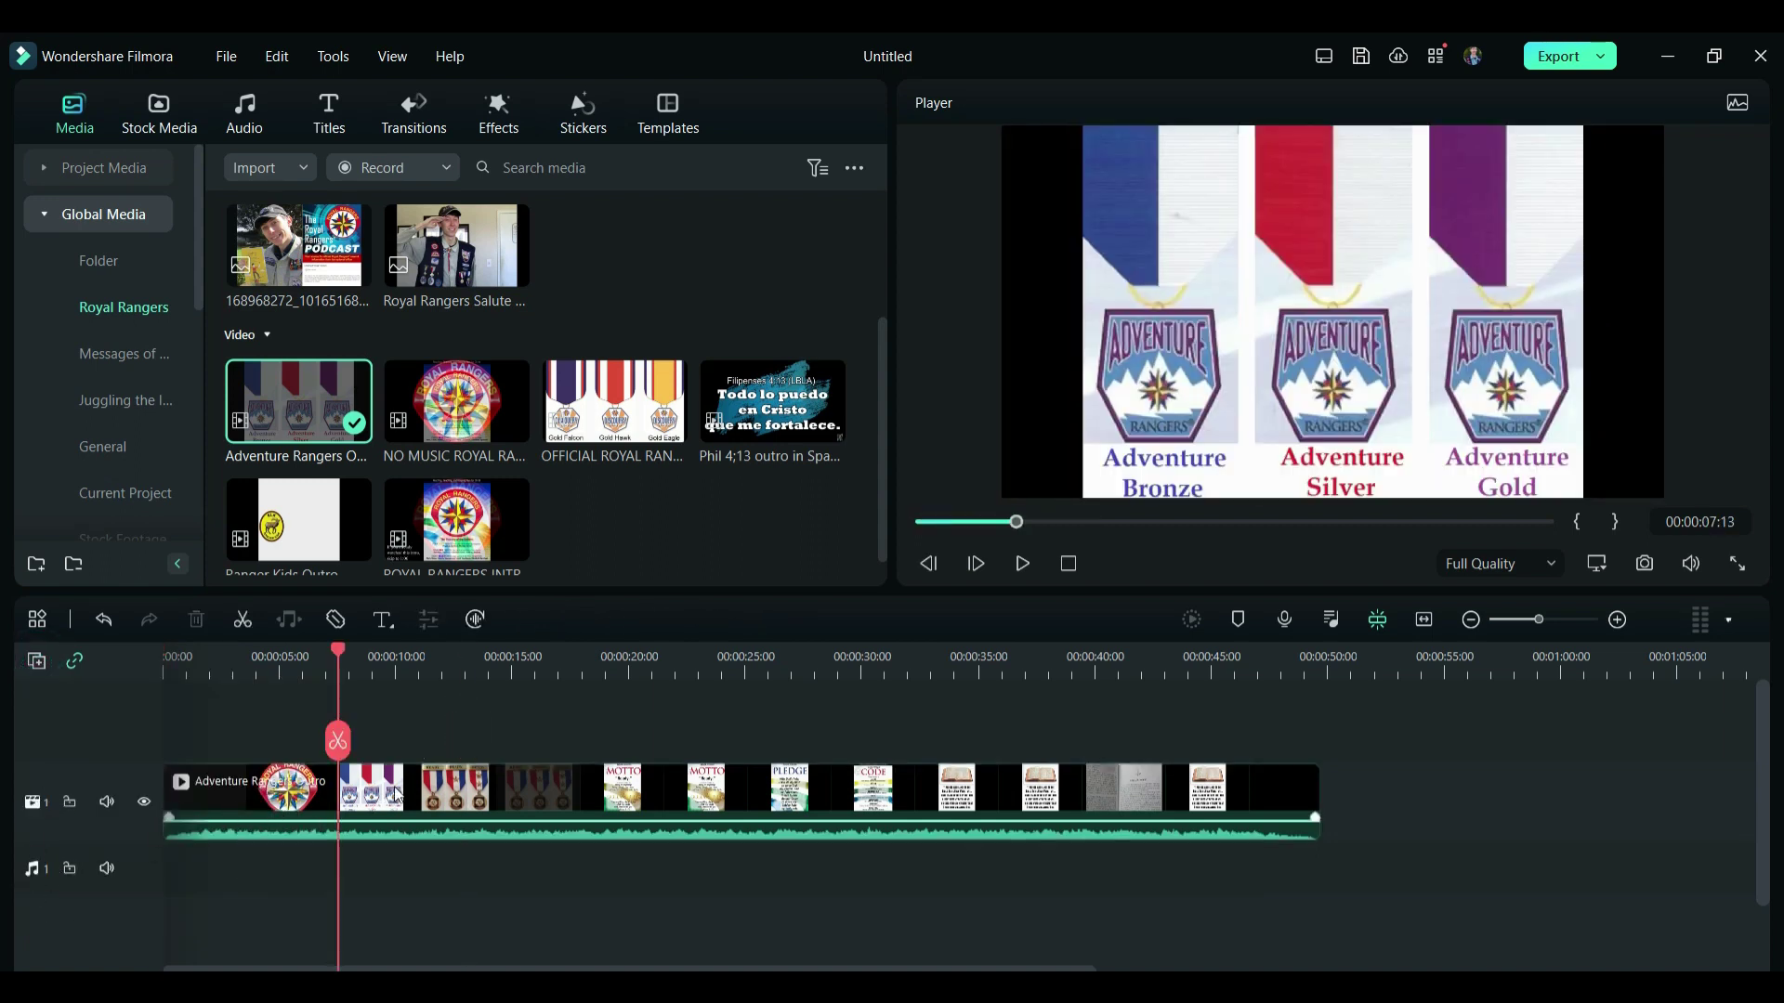
Step: Detach the outro clip's audio onto its own track, undoing an accidental audio shift
right_click(393, 796)
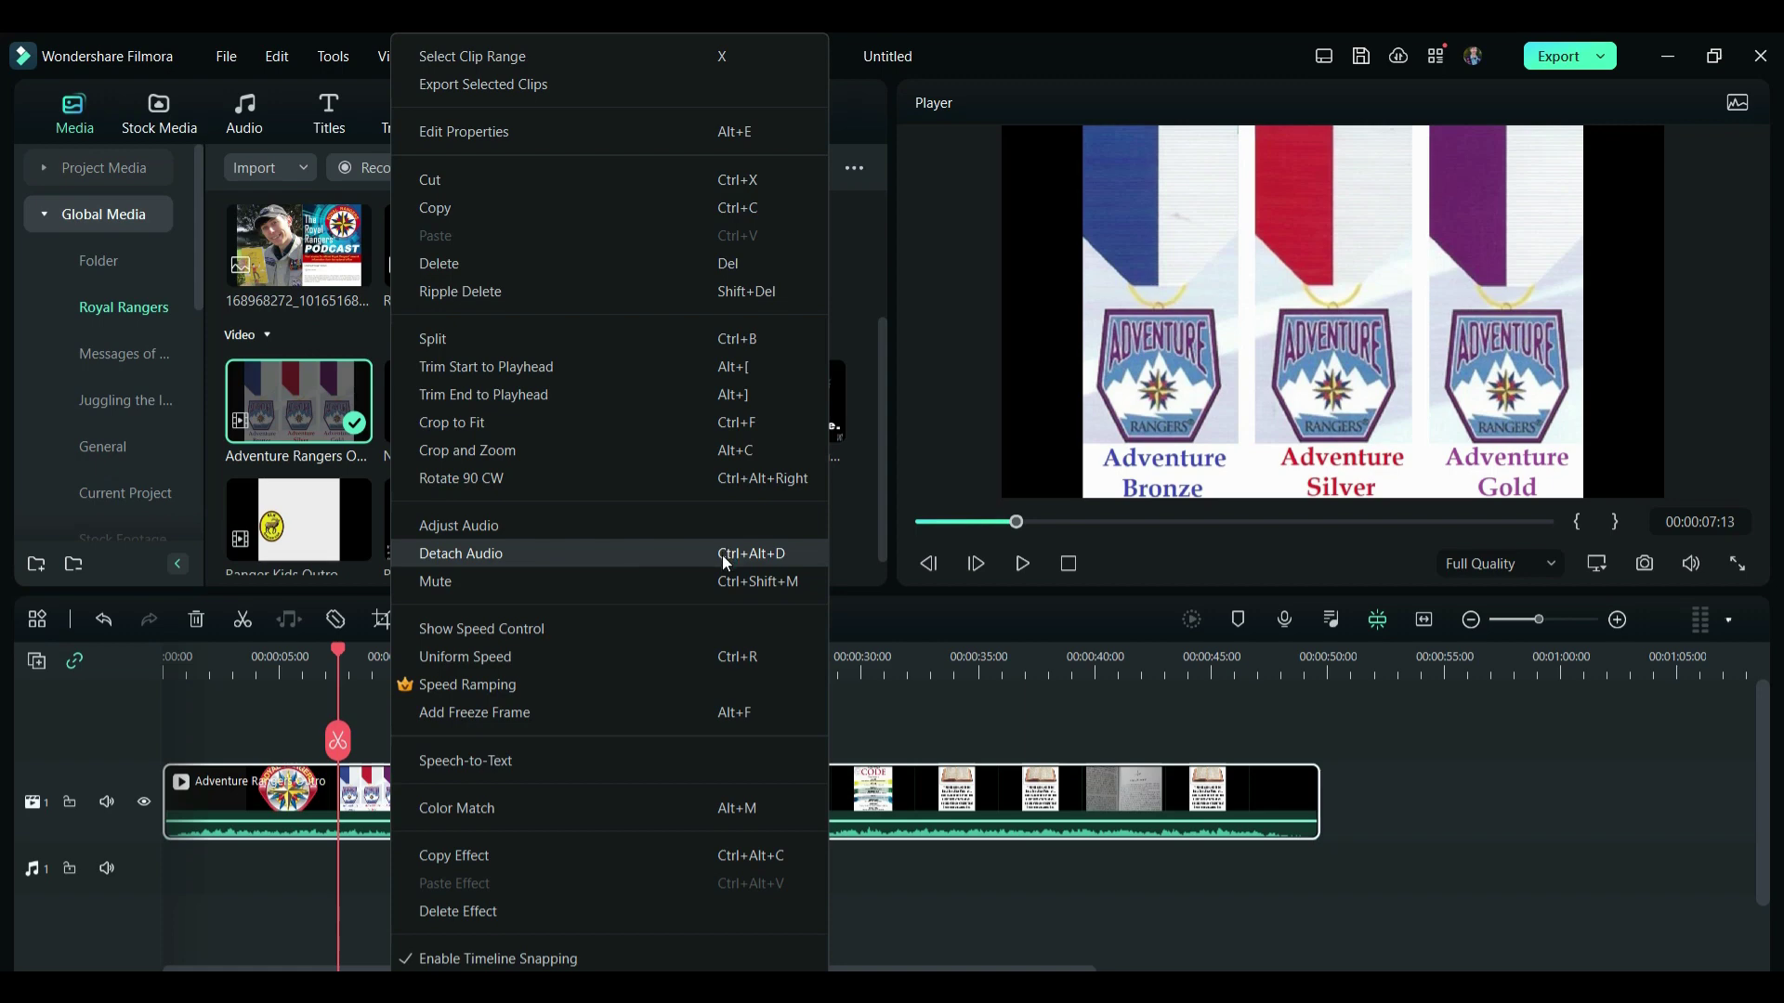
click(667, 553)
right_click(347, 799)
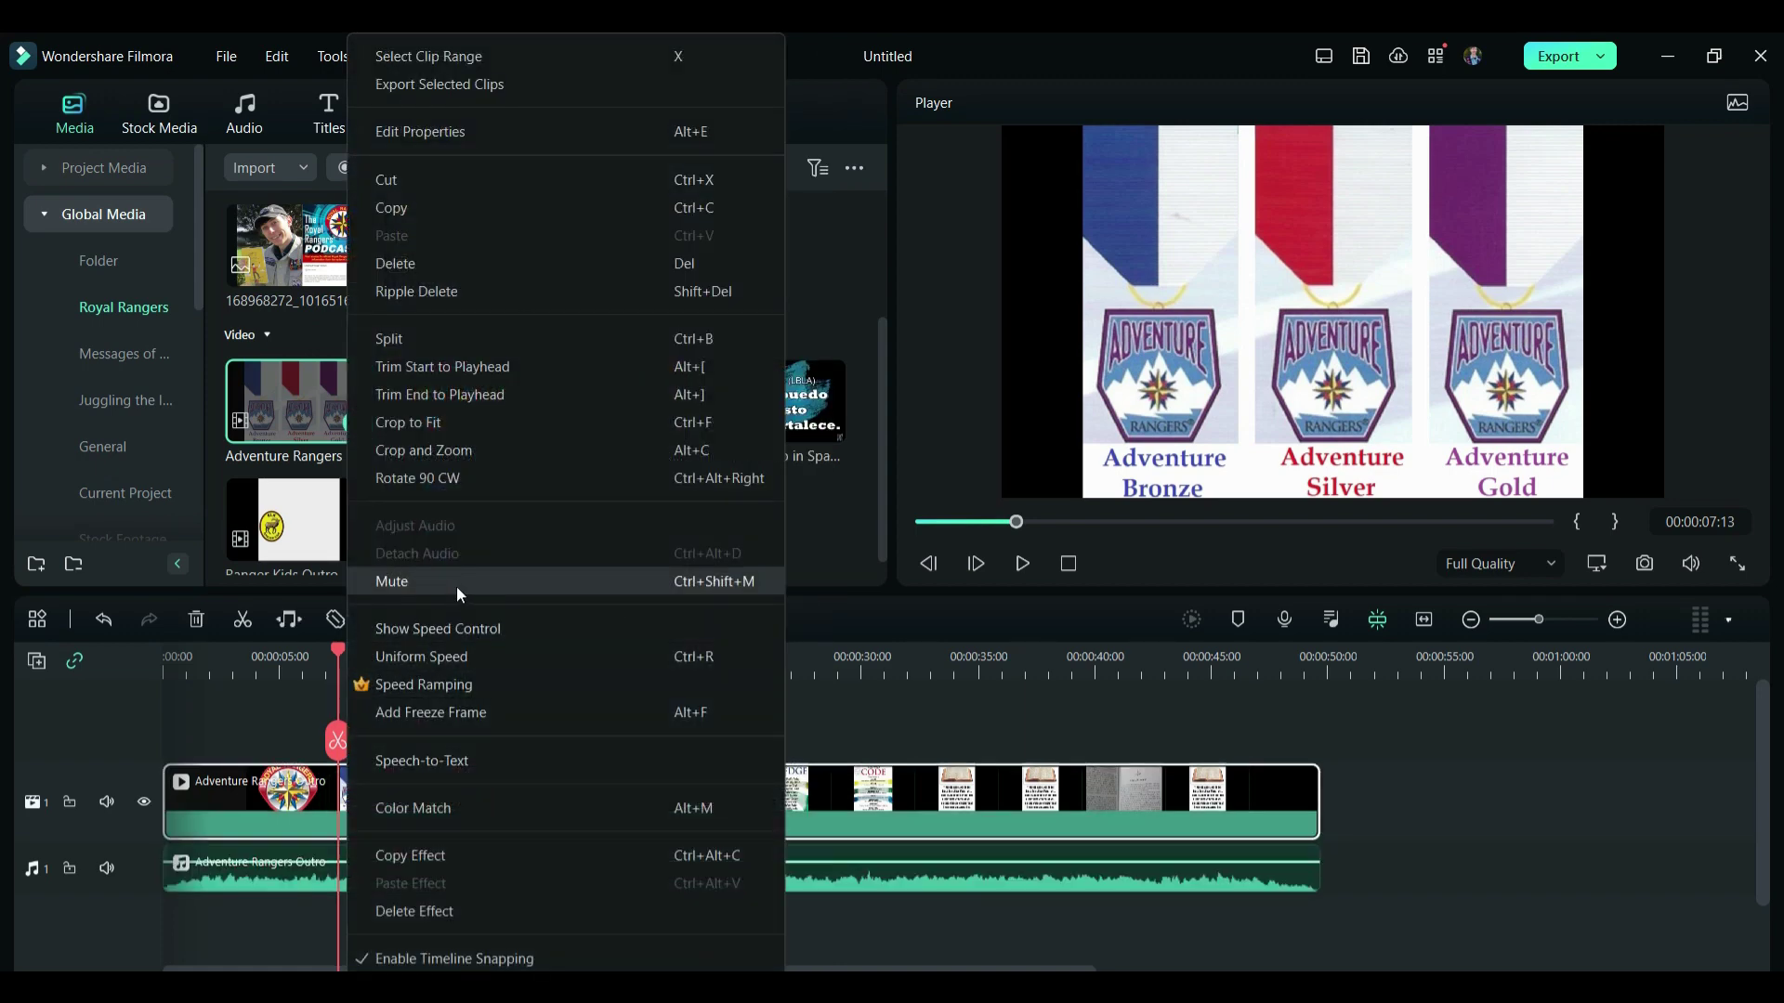
click(431, 579)
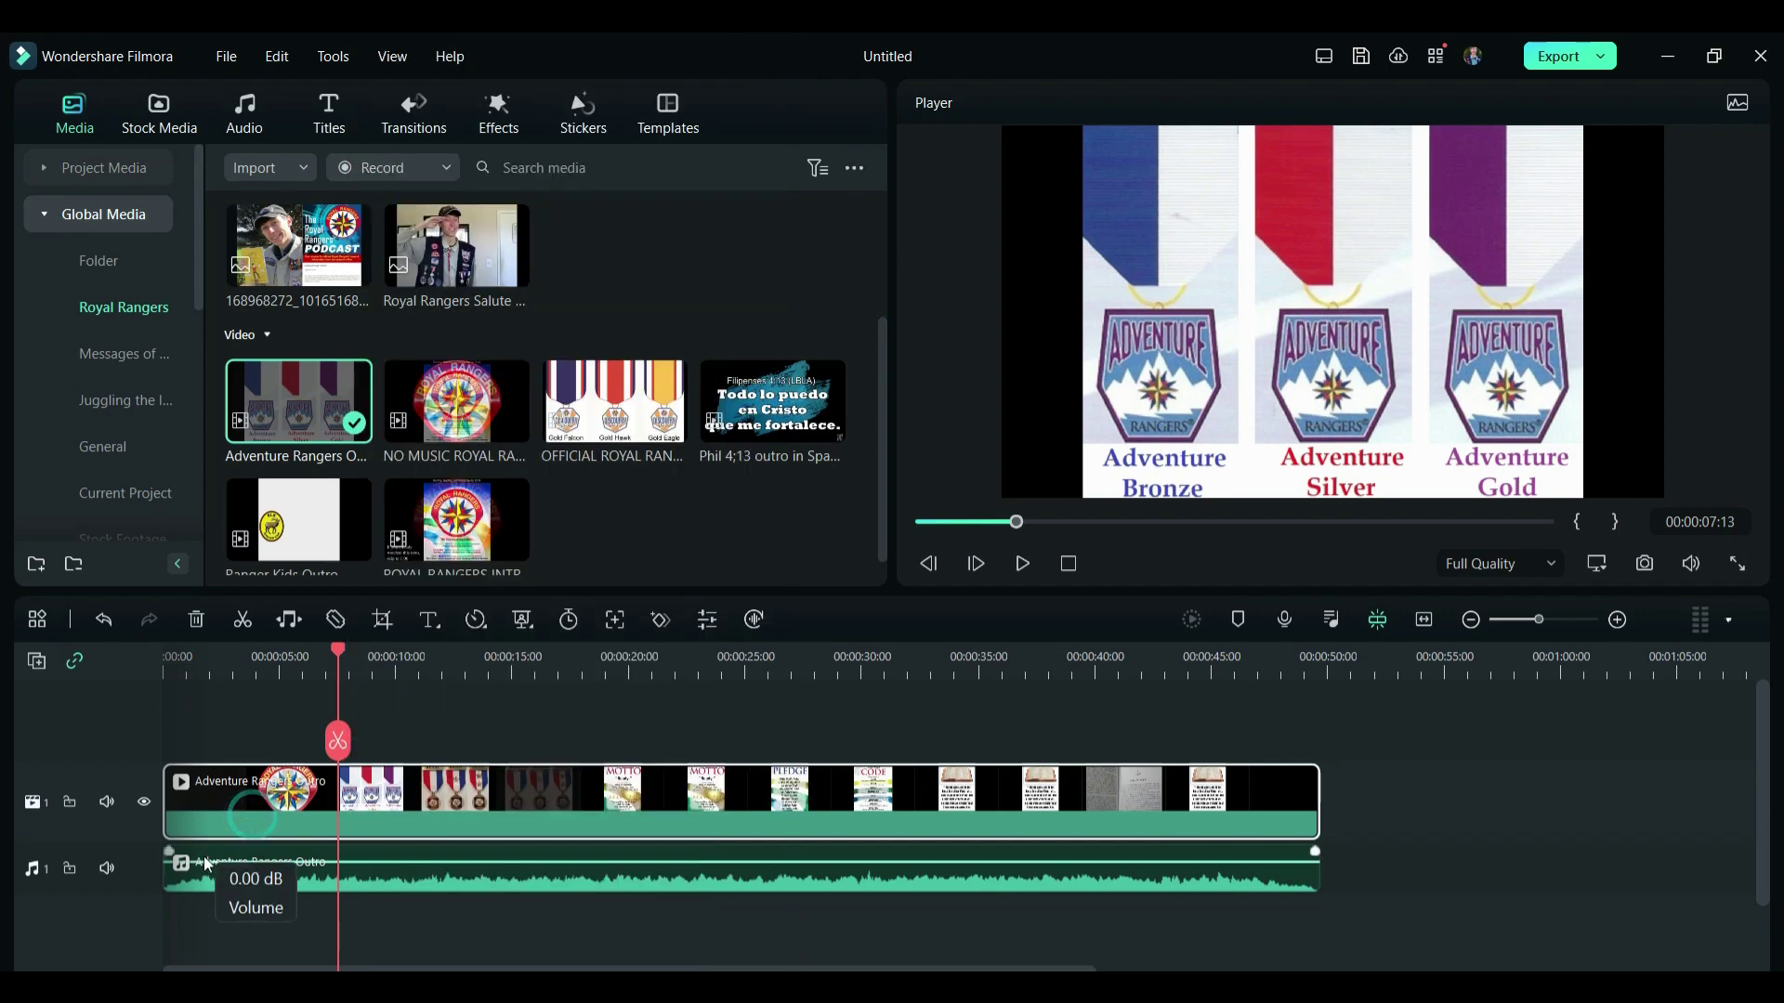
drag(461, 883, 543, 884)
key(ctrl+z)
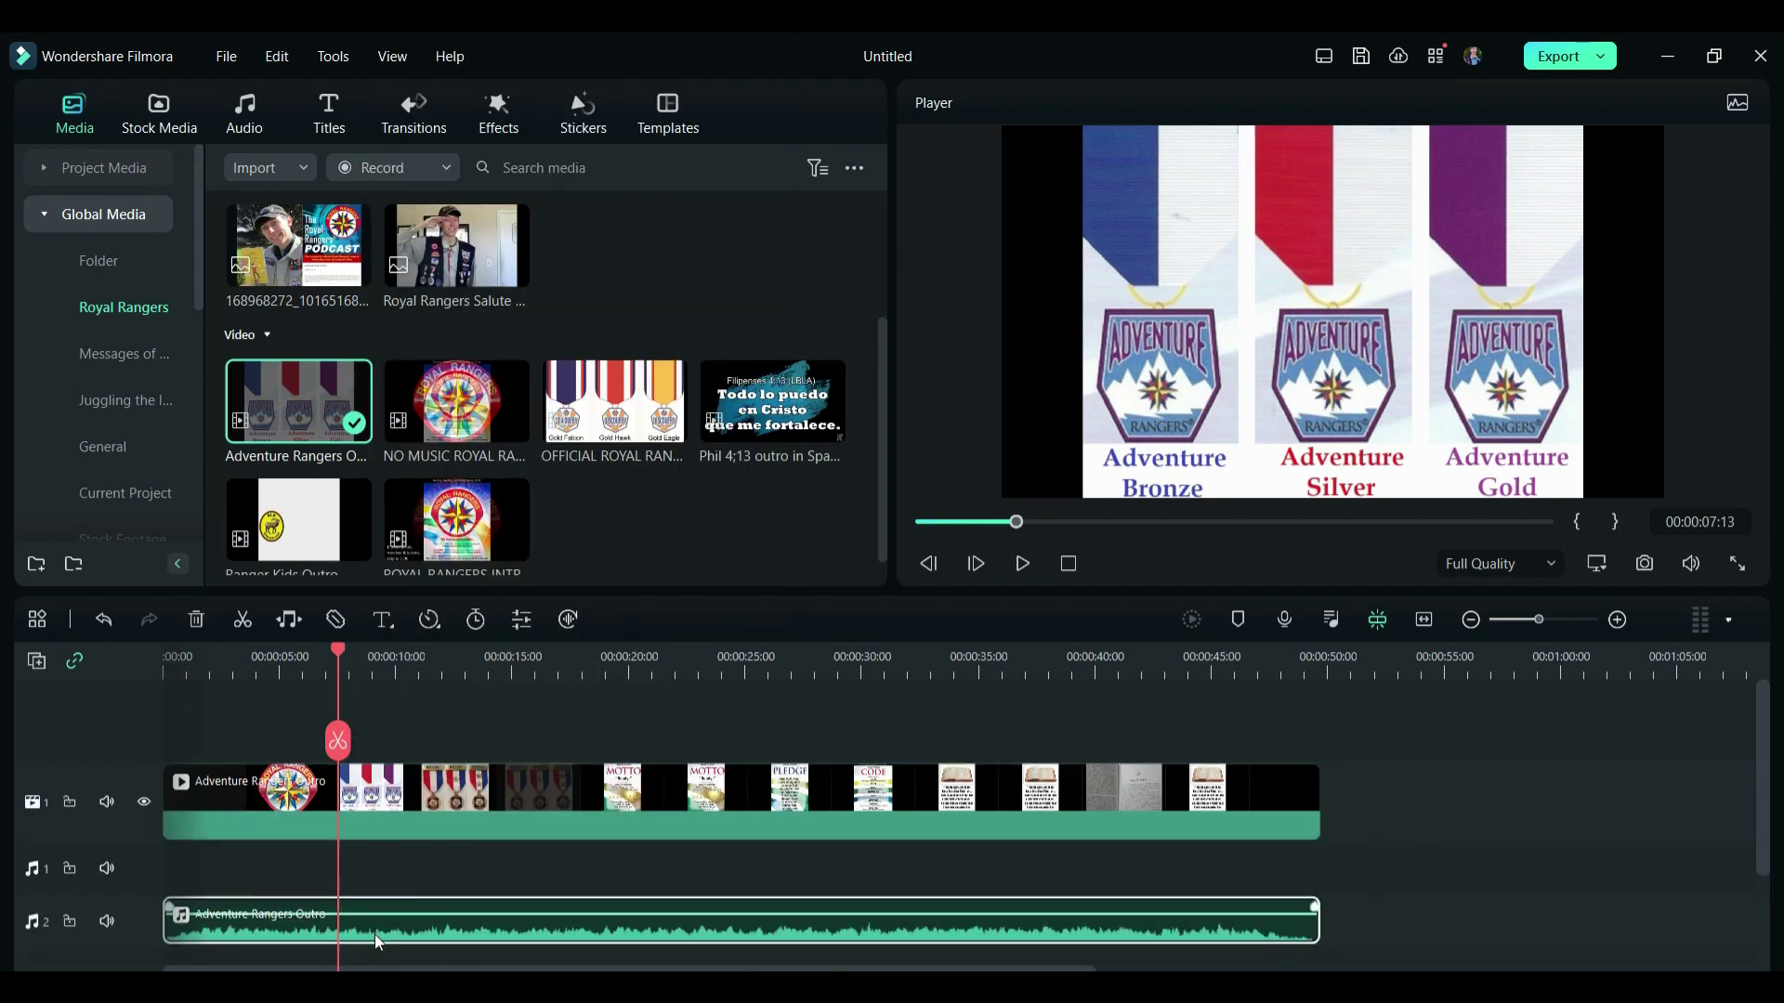
click(299, 242)
Step: Try the podcast photo as an overlay above the video, then remove it
drag(298, 242, 311, 748)
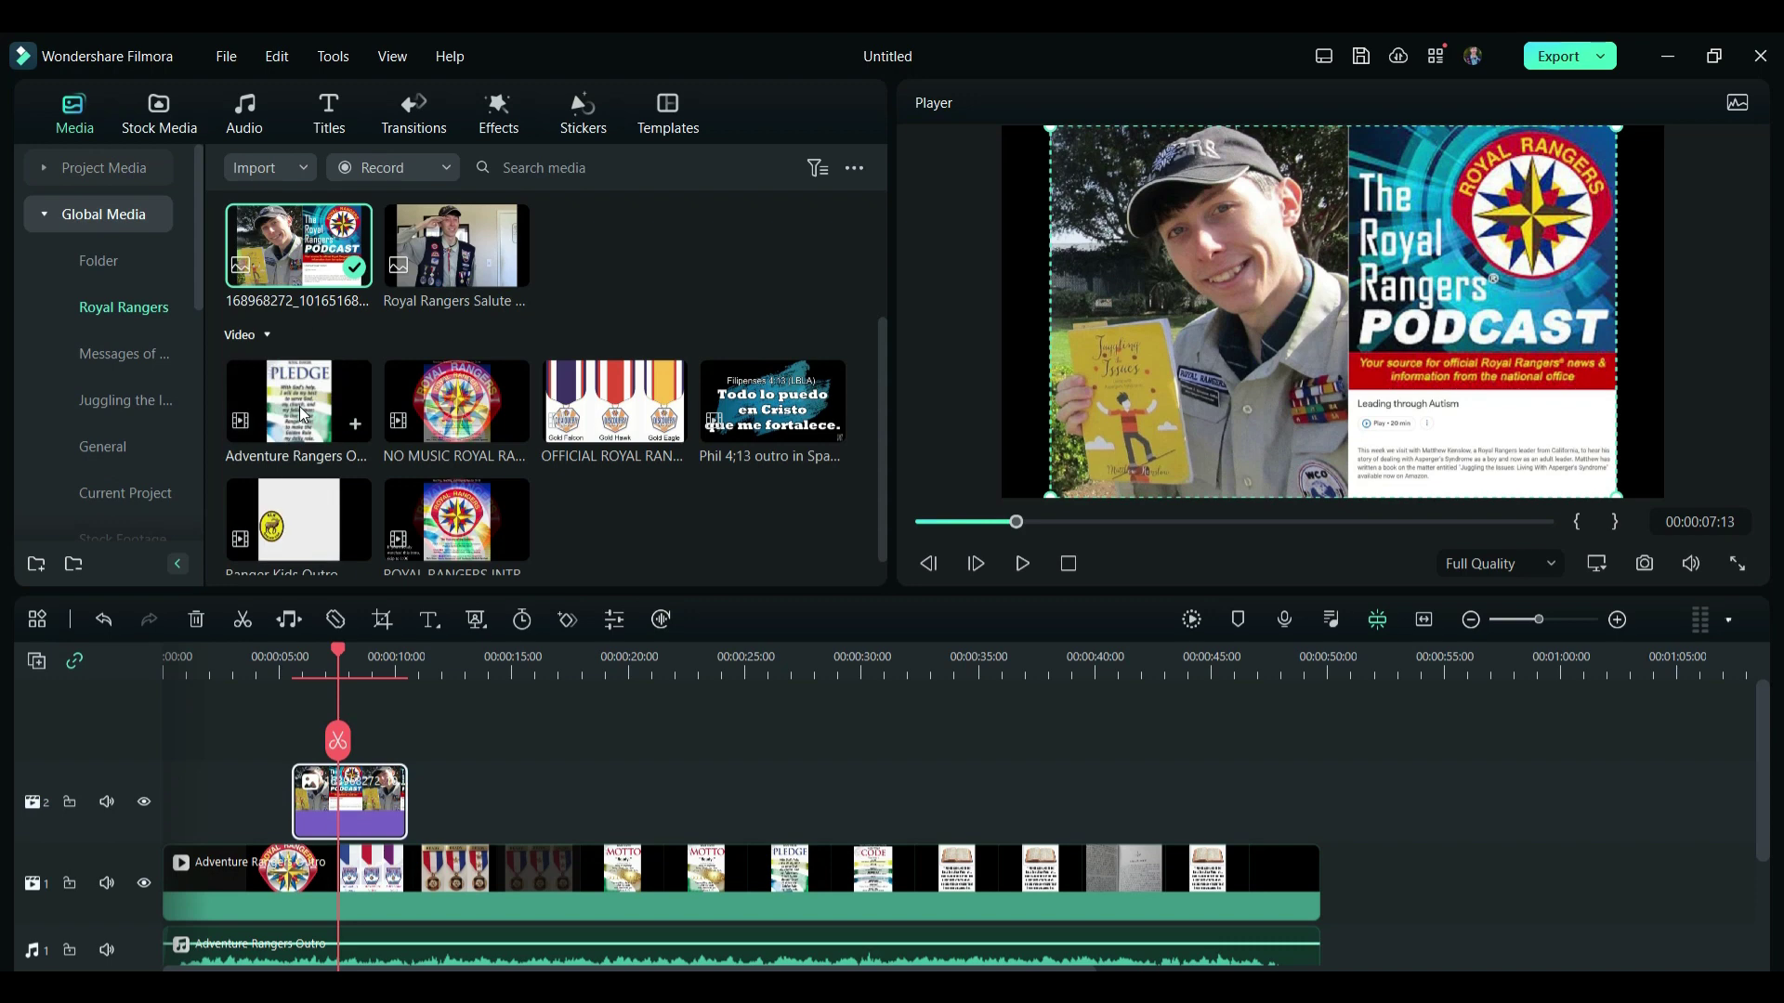
drag(381, 800, 349, 823)
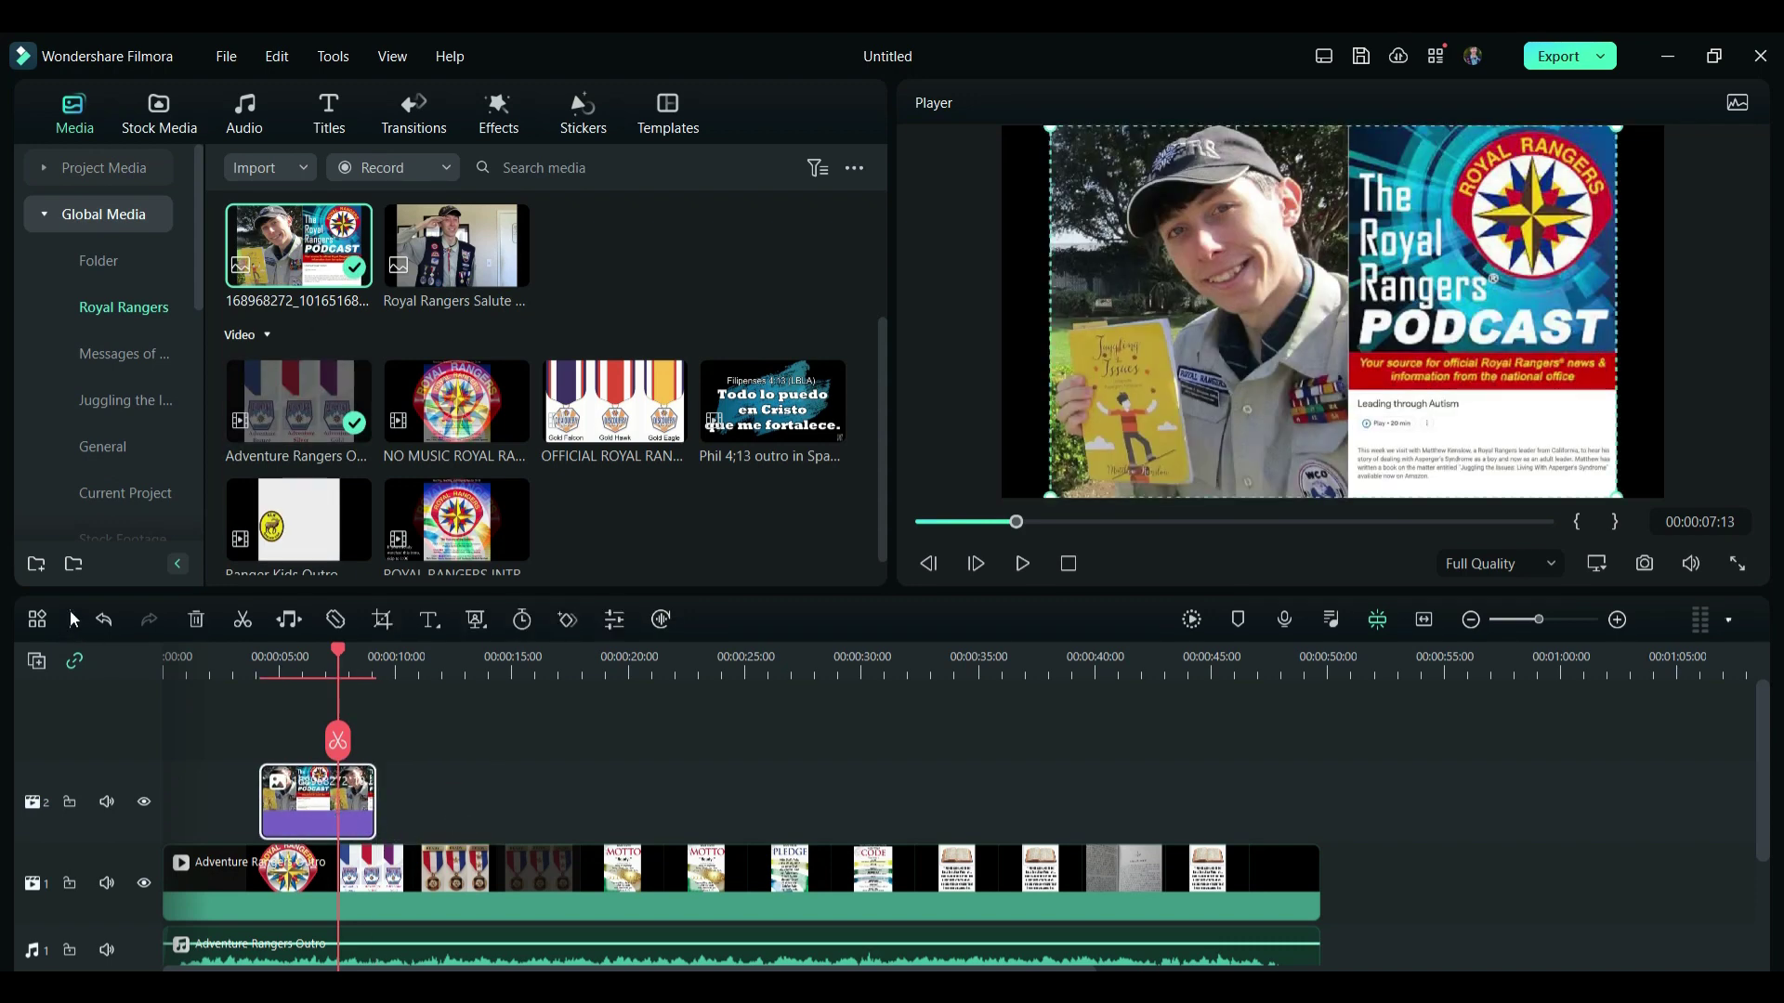
click(104, 620)
click(103, 621)
click(103, 621)
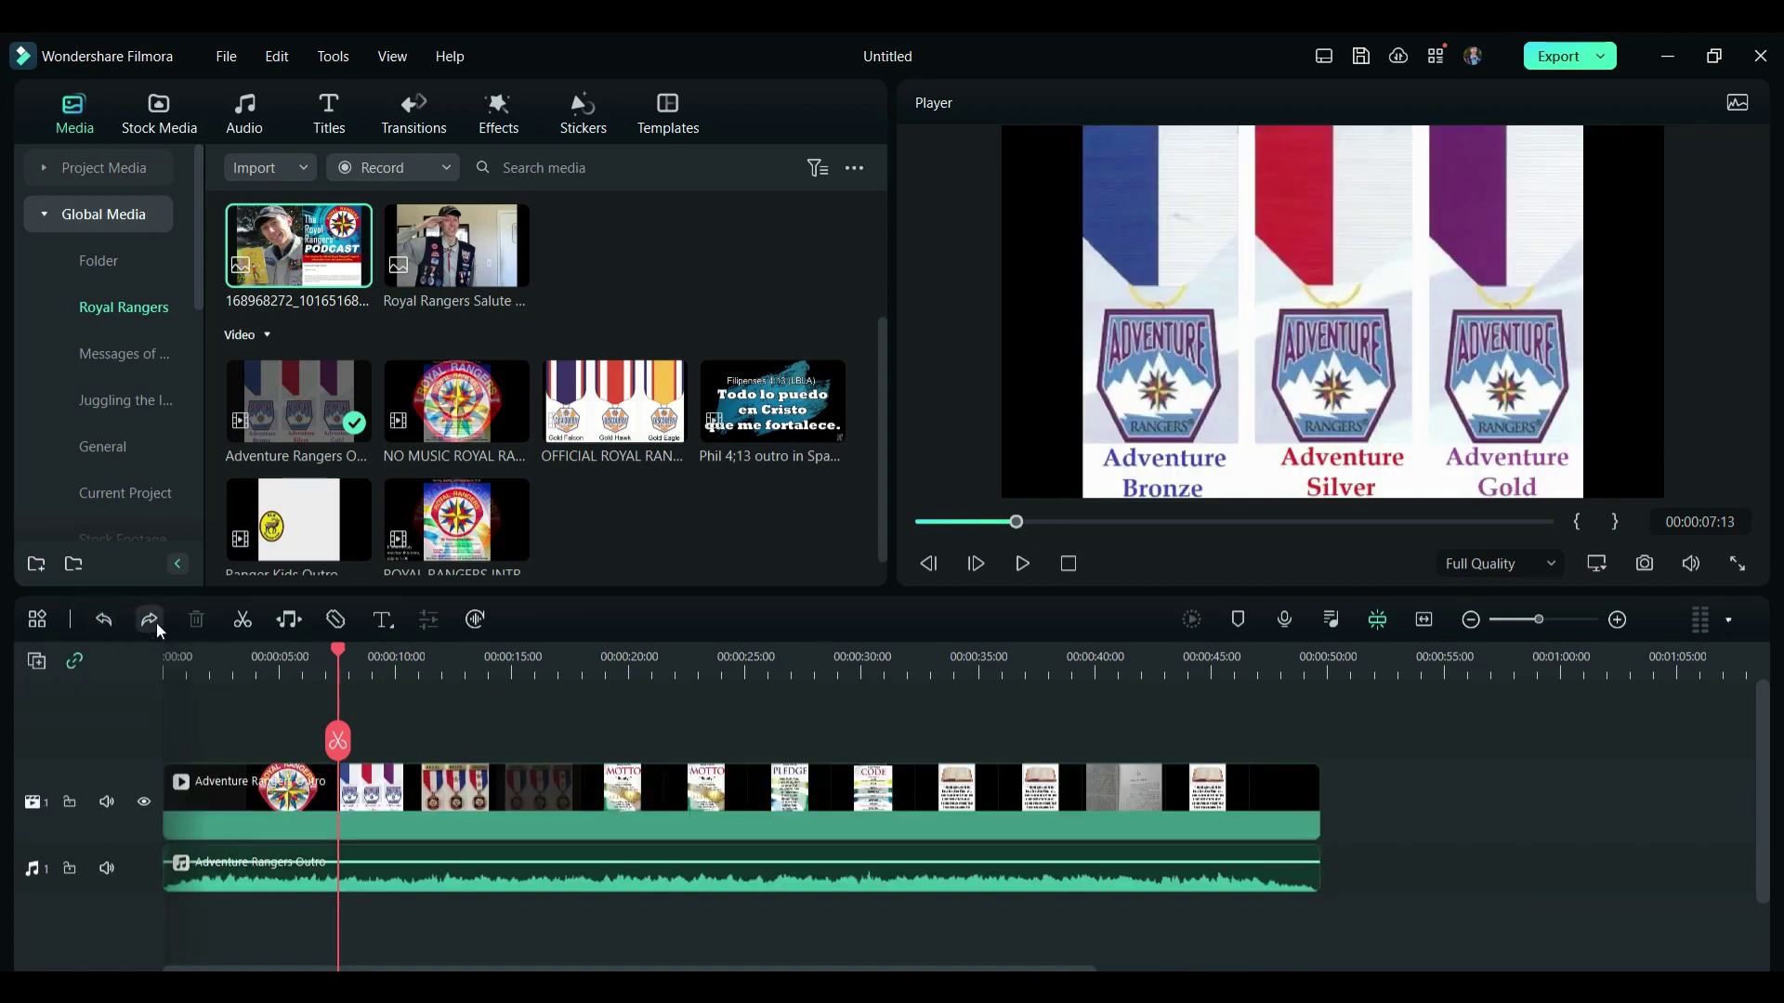
click(151, 622)
click(107, 625)
Step: Split the outro audio at 00:00:07:13 and delete the piece after the cut
click(337, 743)
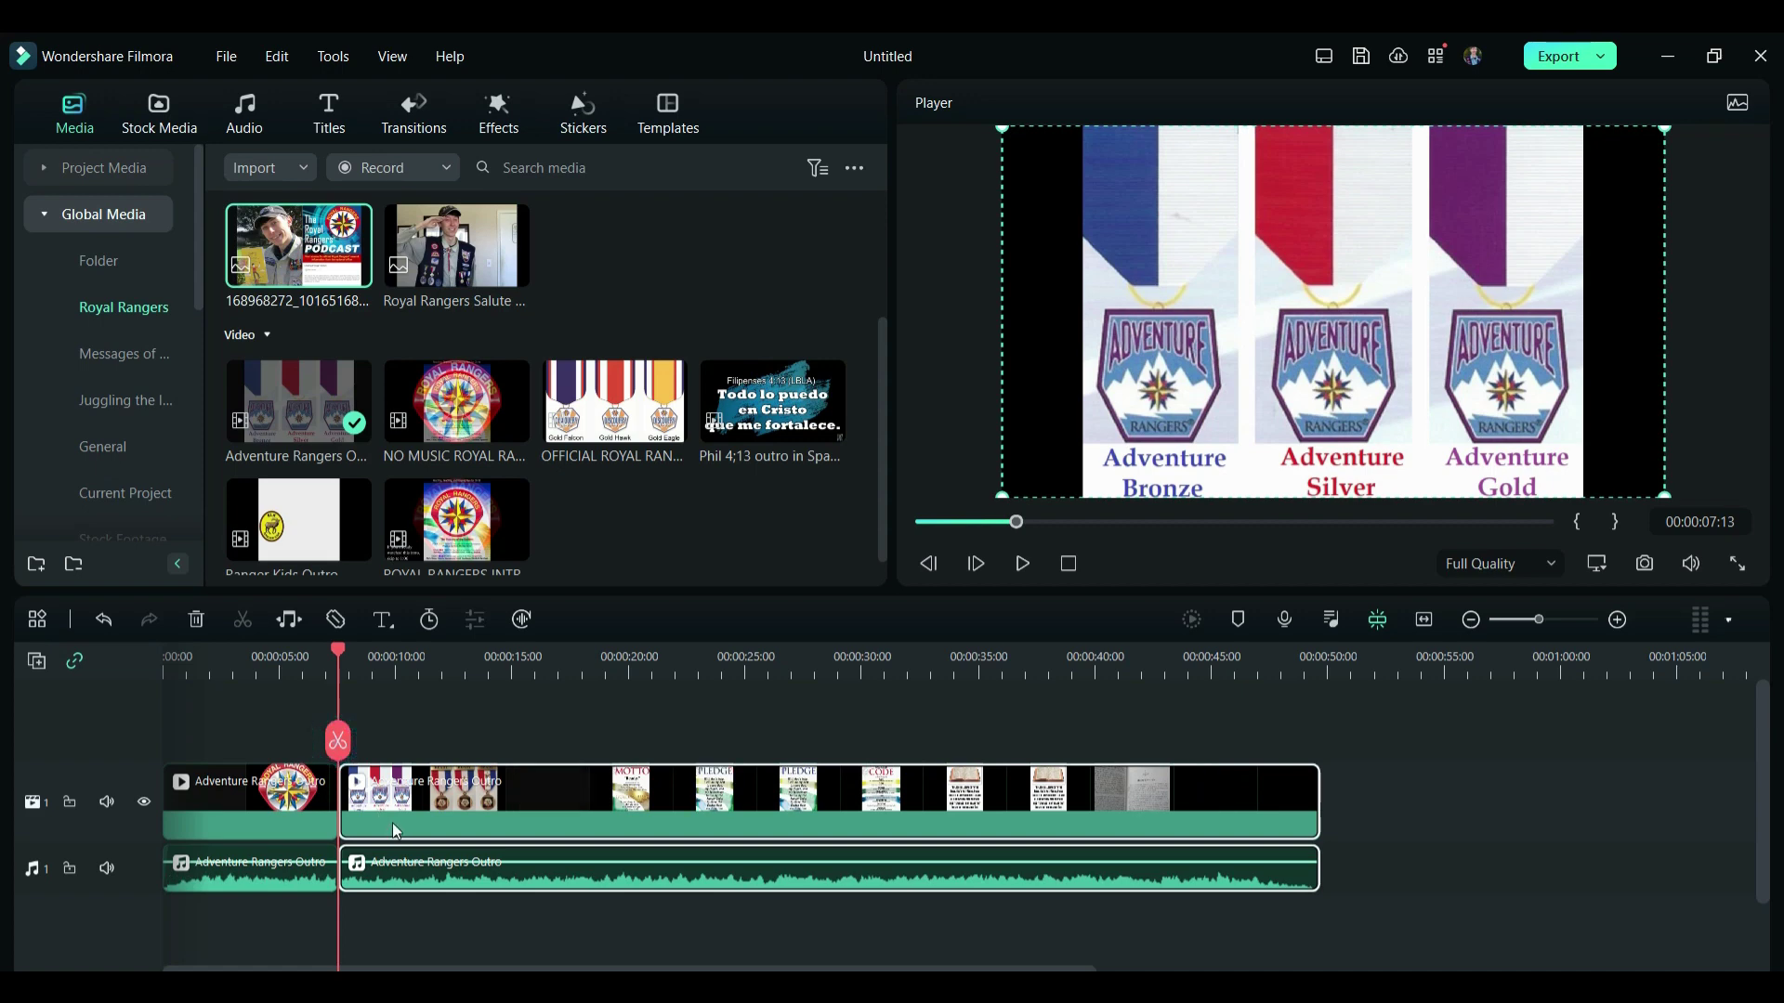
key(ctrl+z)
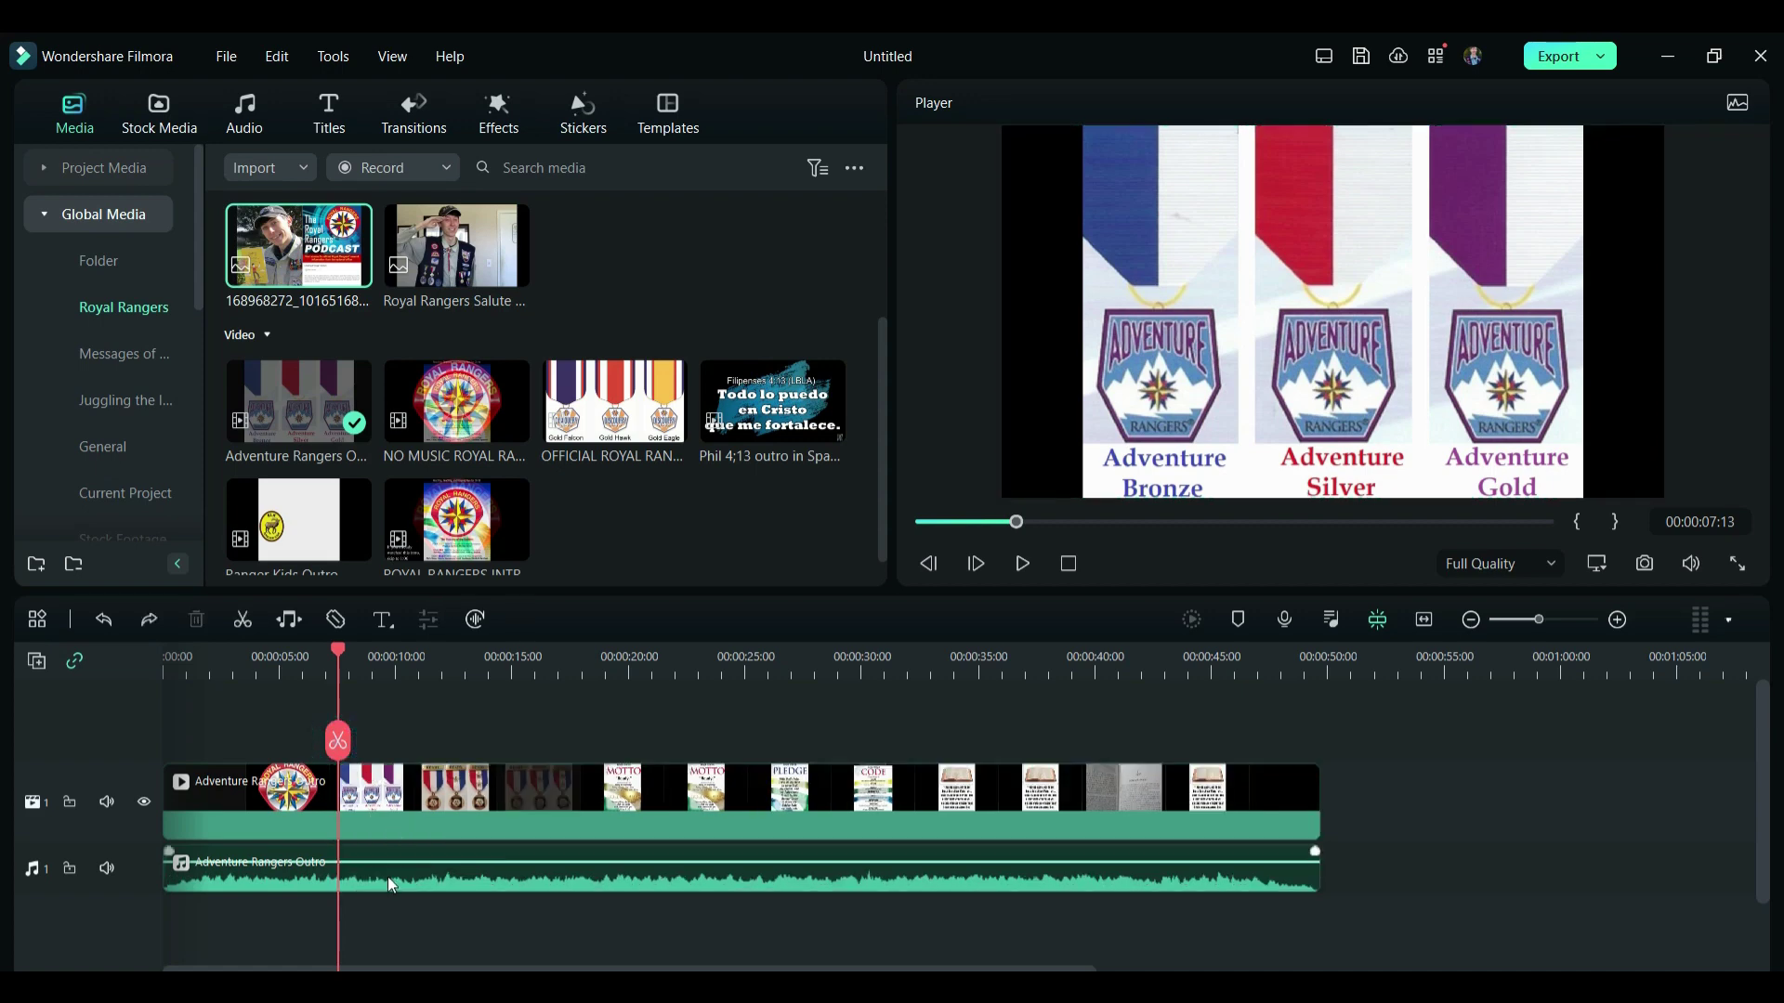
click(386, 878)
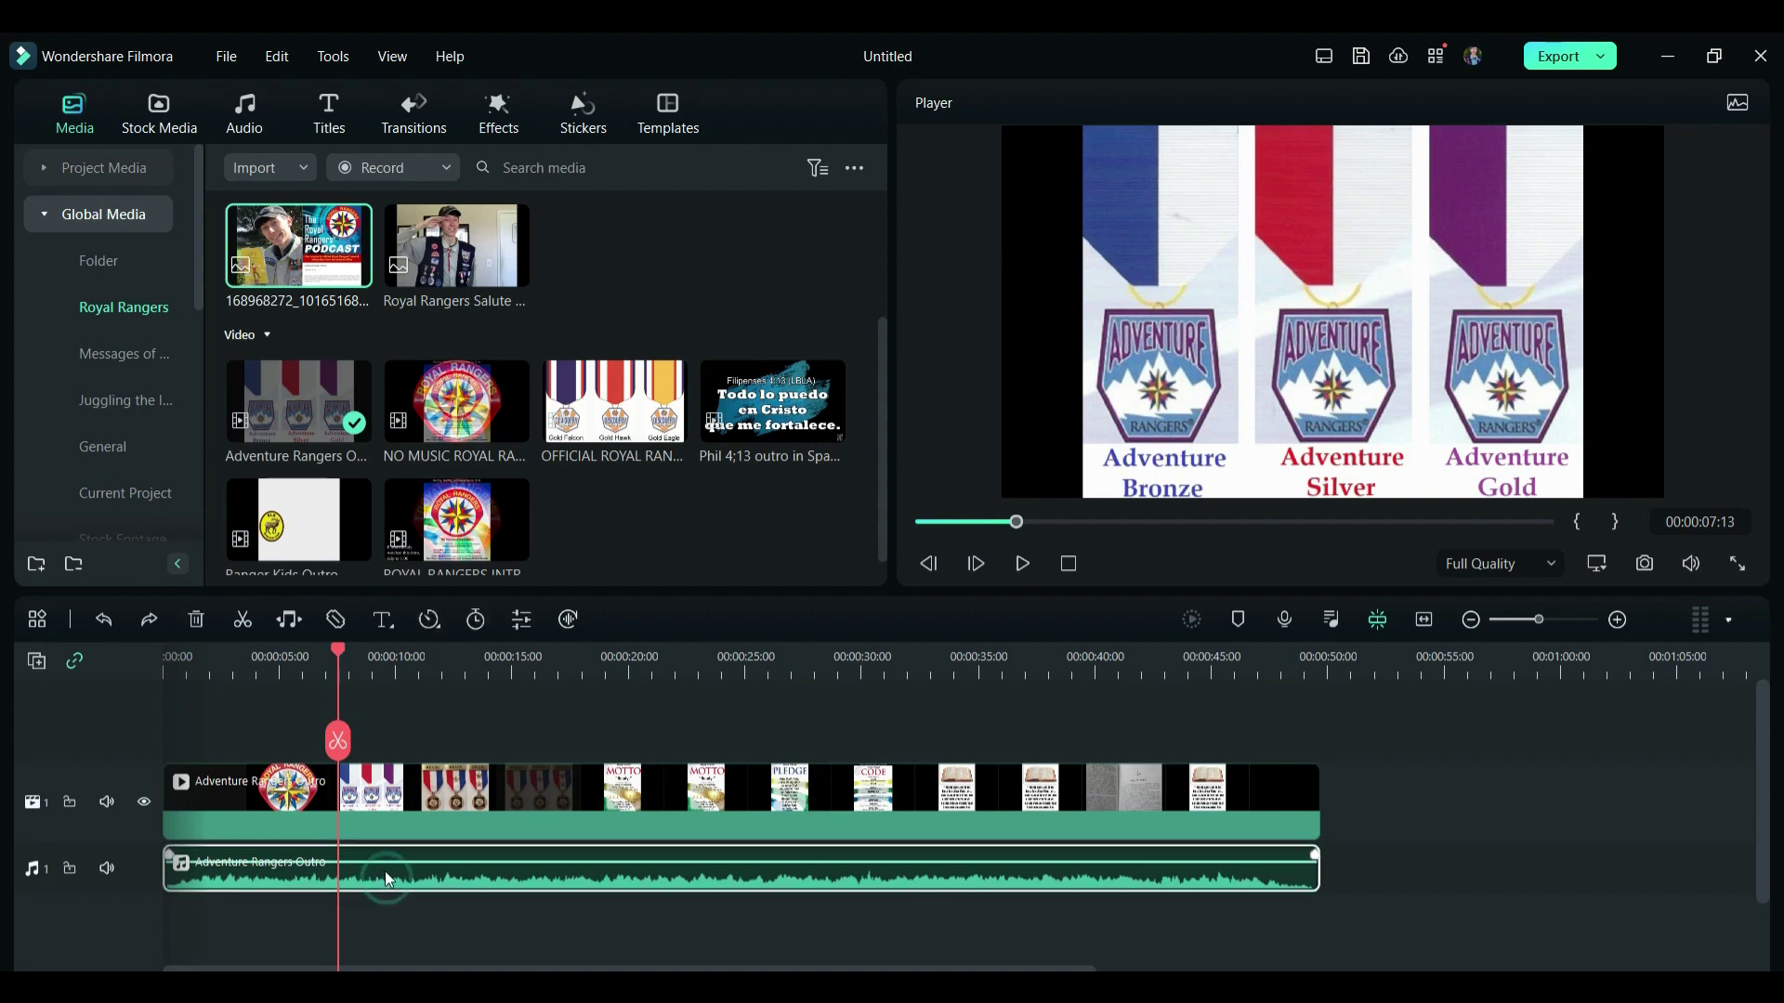
click(340, 740)
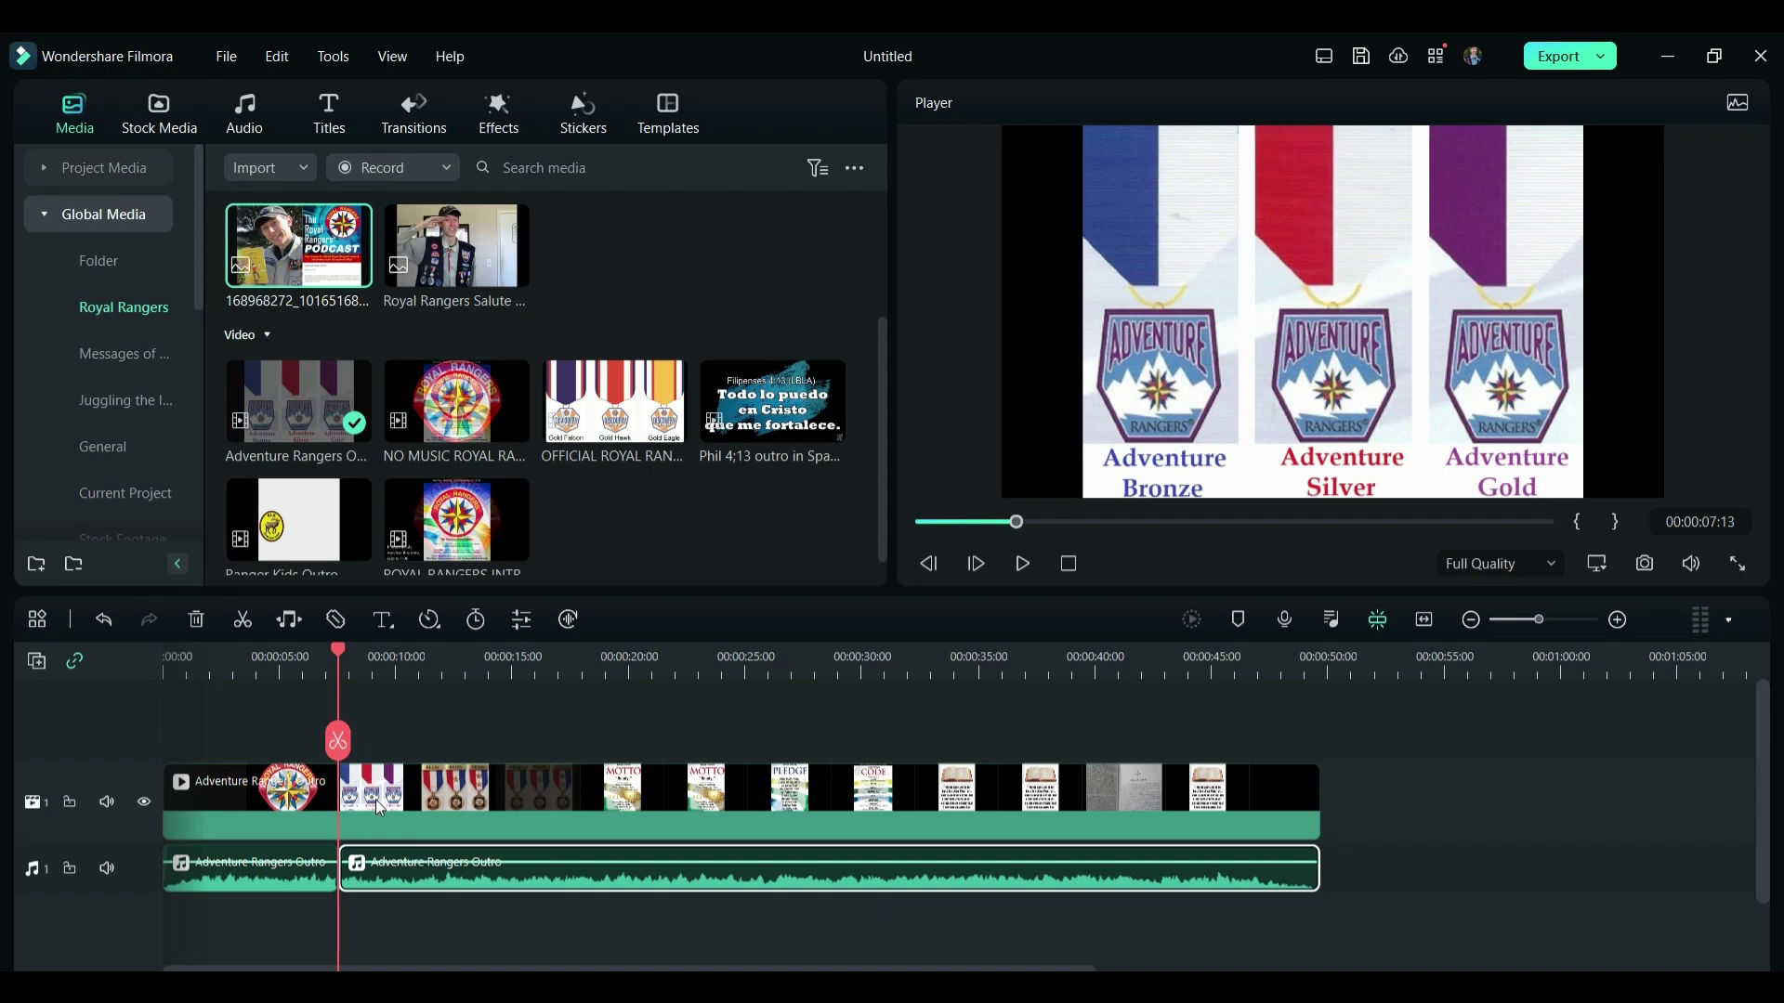
drag(398, 879, 453, 875)
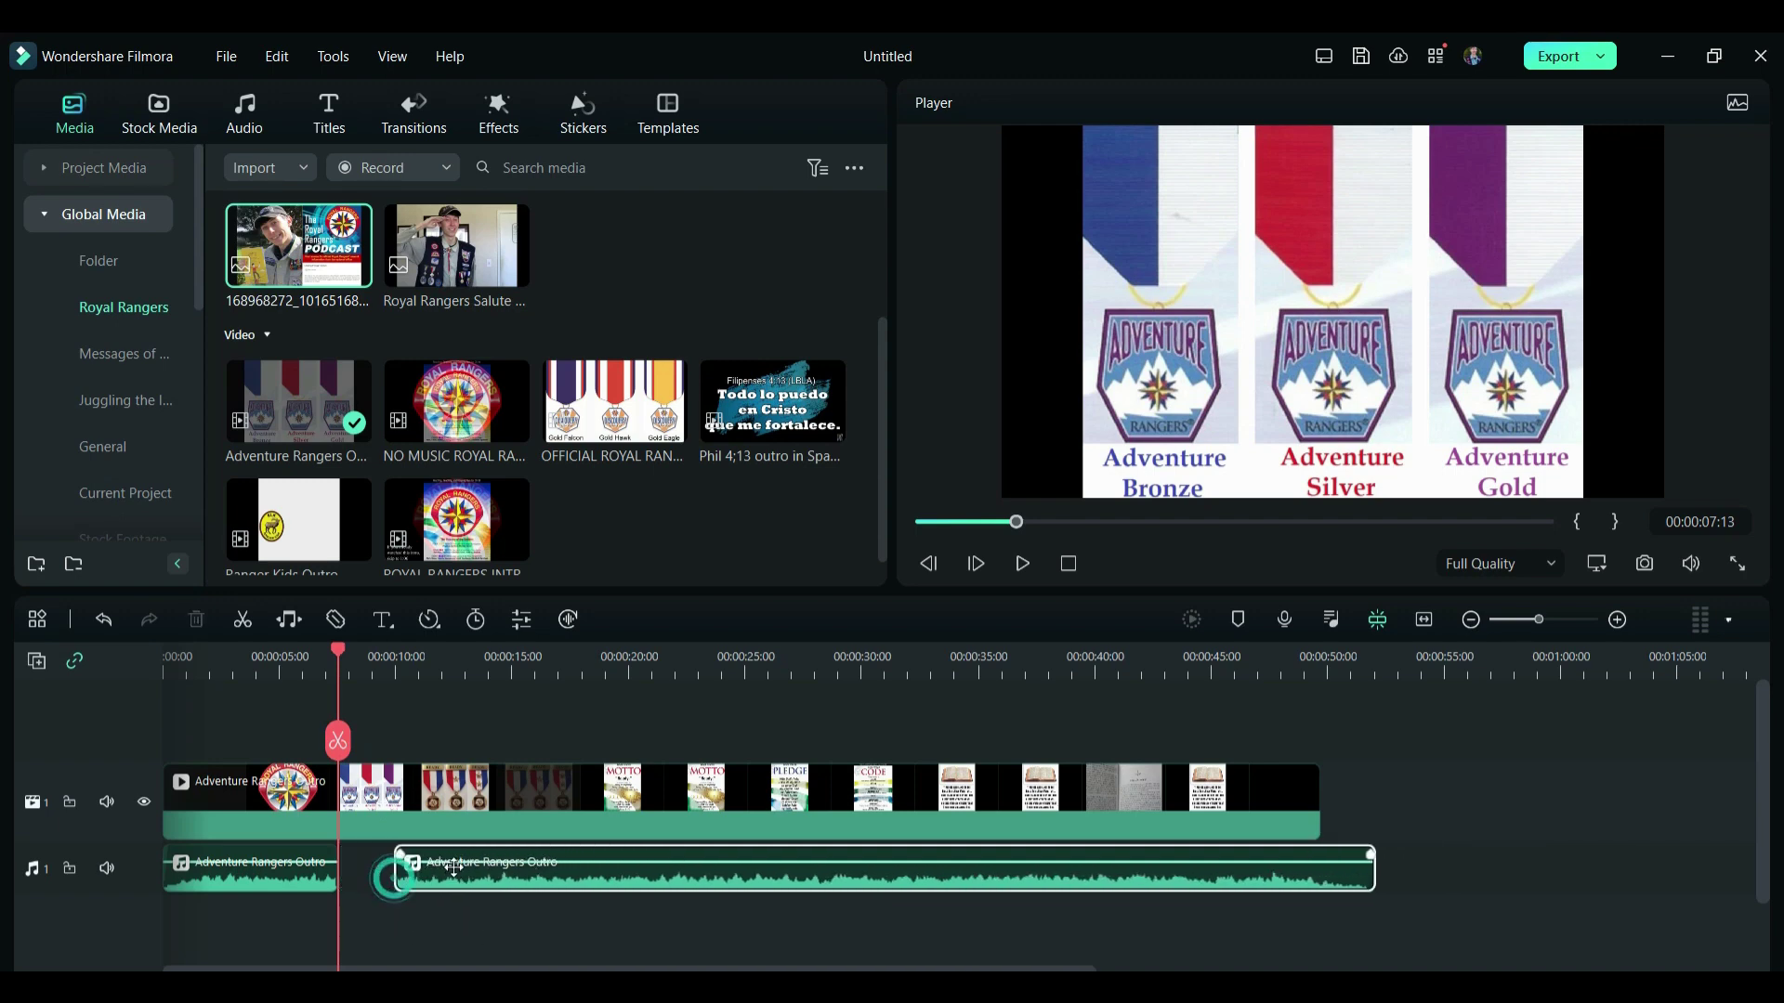
key(Delete)
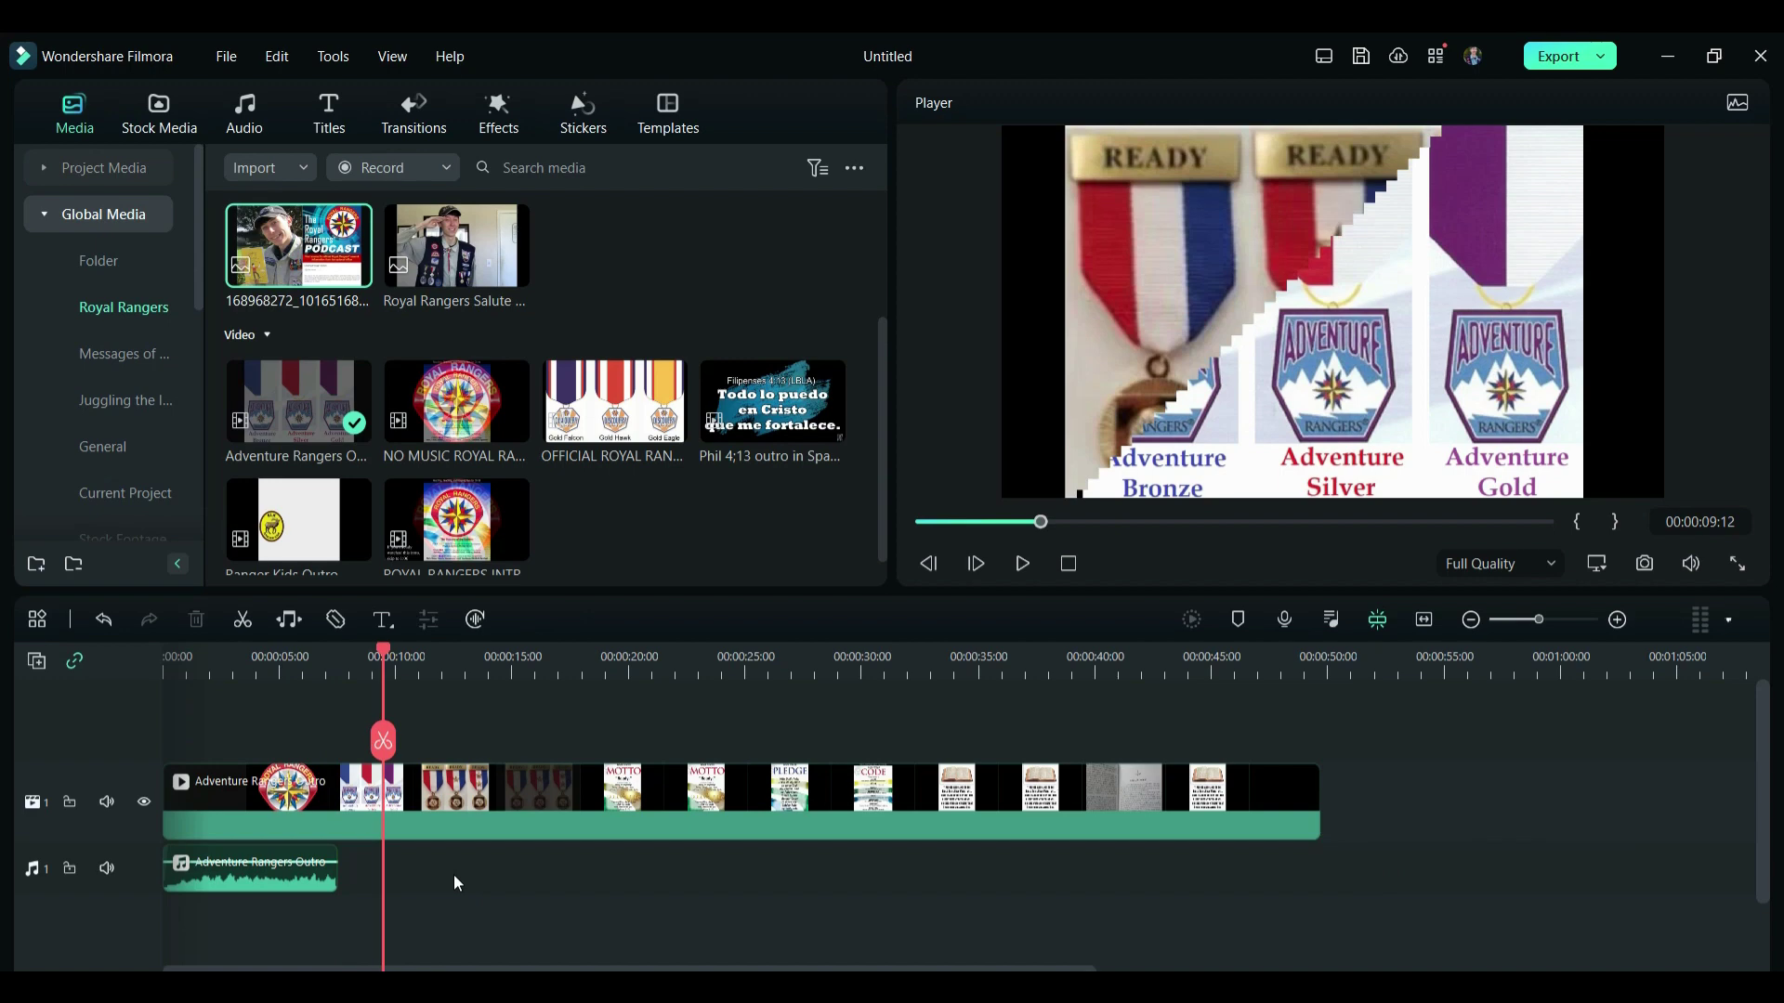
drag(165, 848, 163, 849)
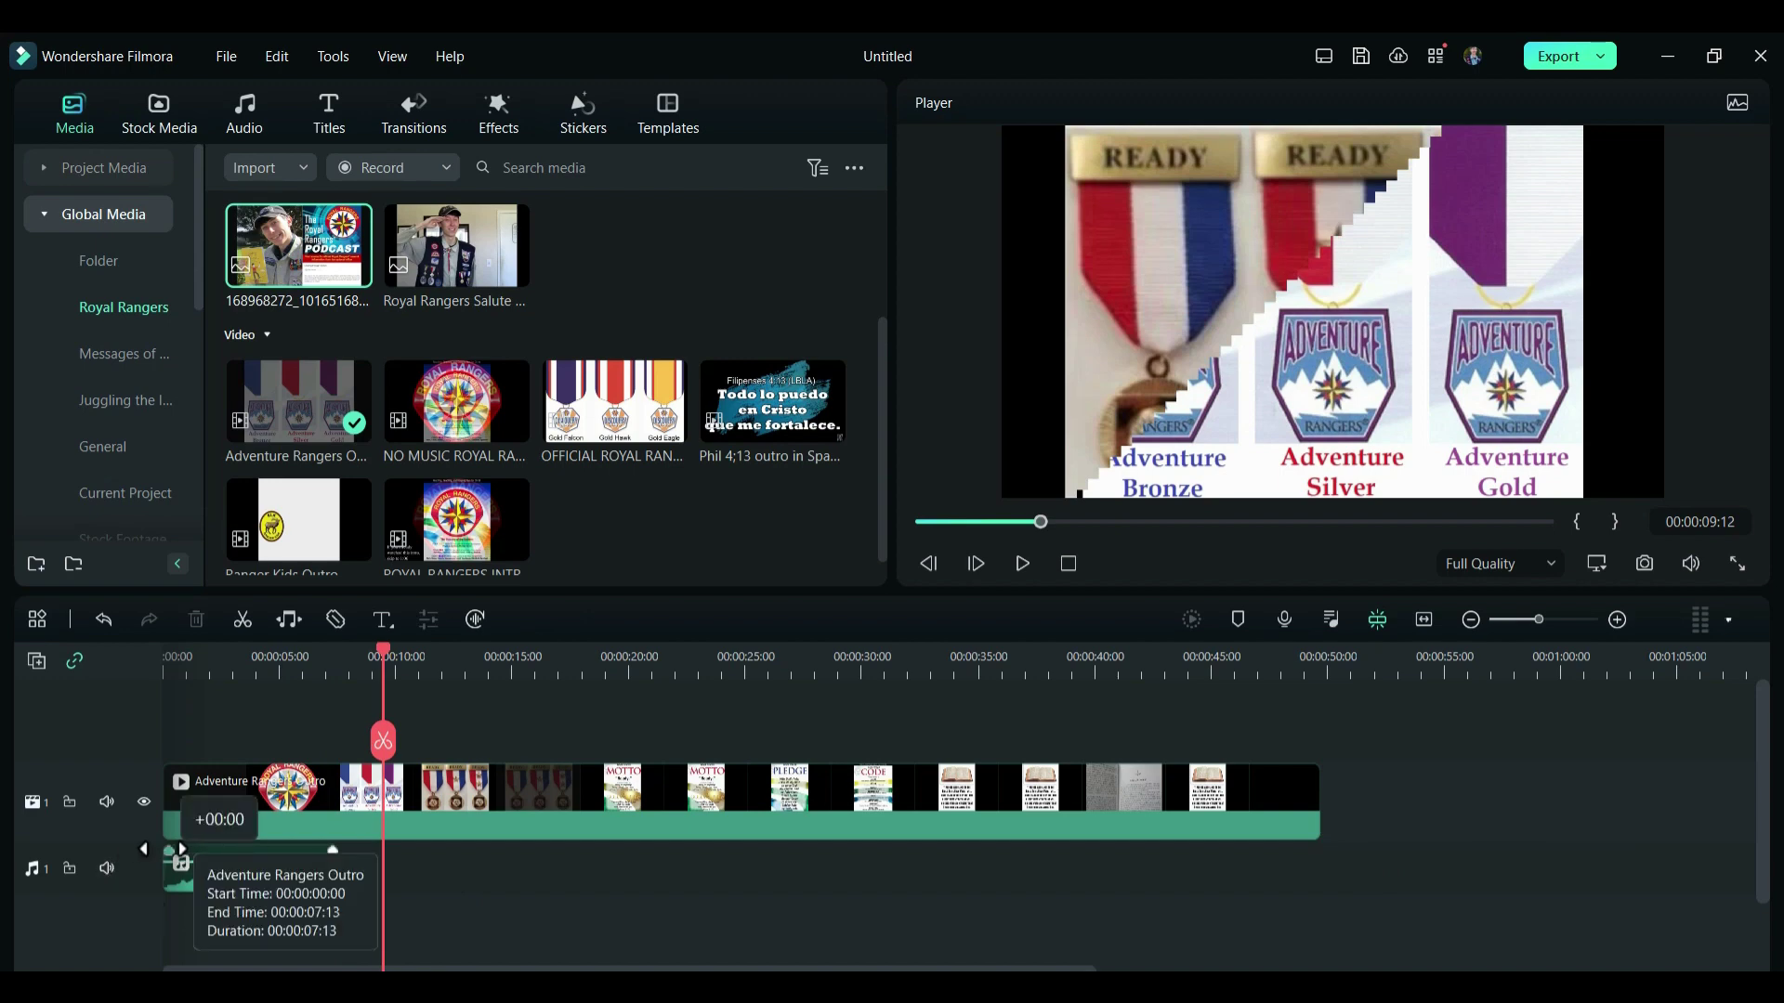
Step: Zoom the timeline in and split the outro audio at 2:05
scroll(165, 849, up, 5)
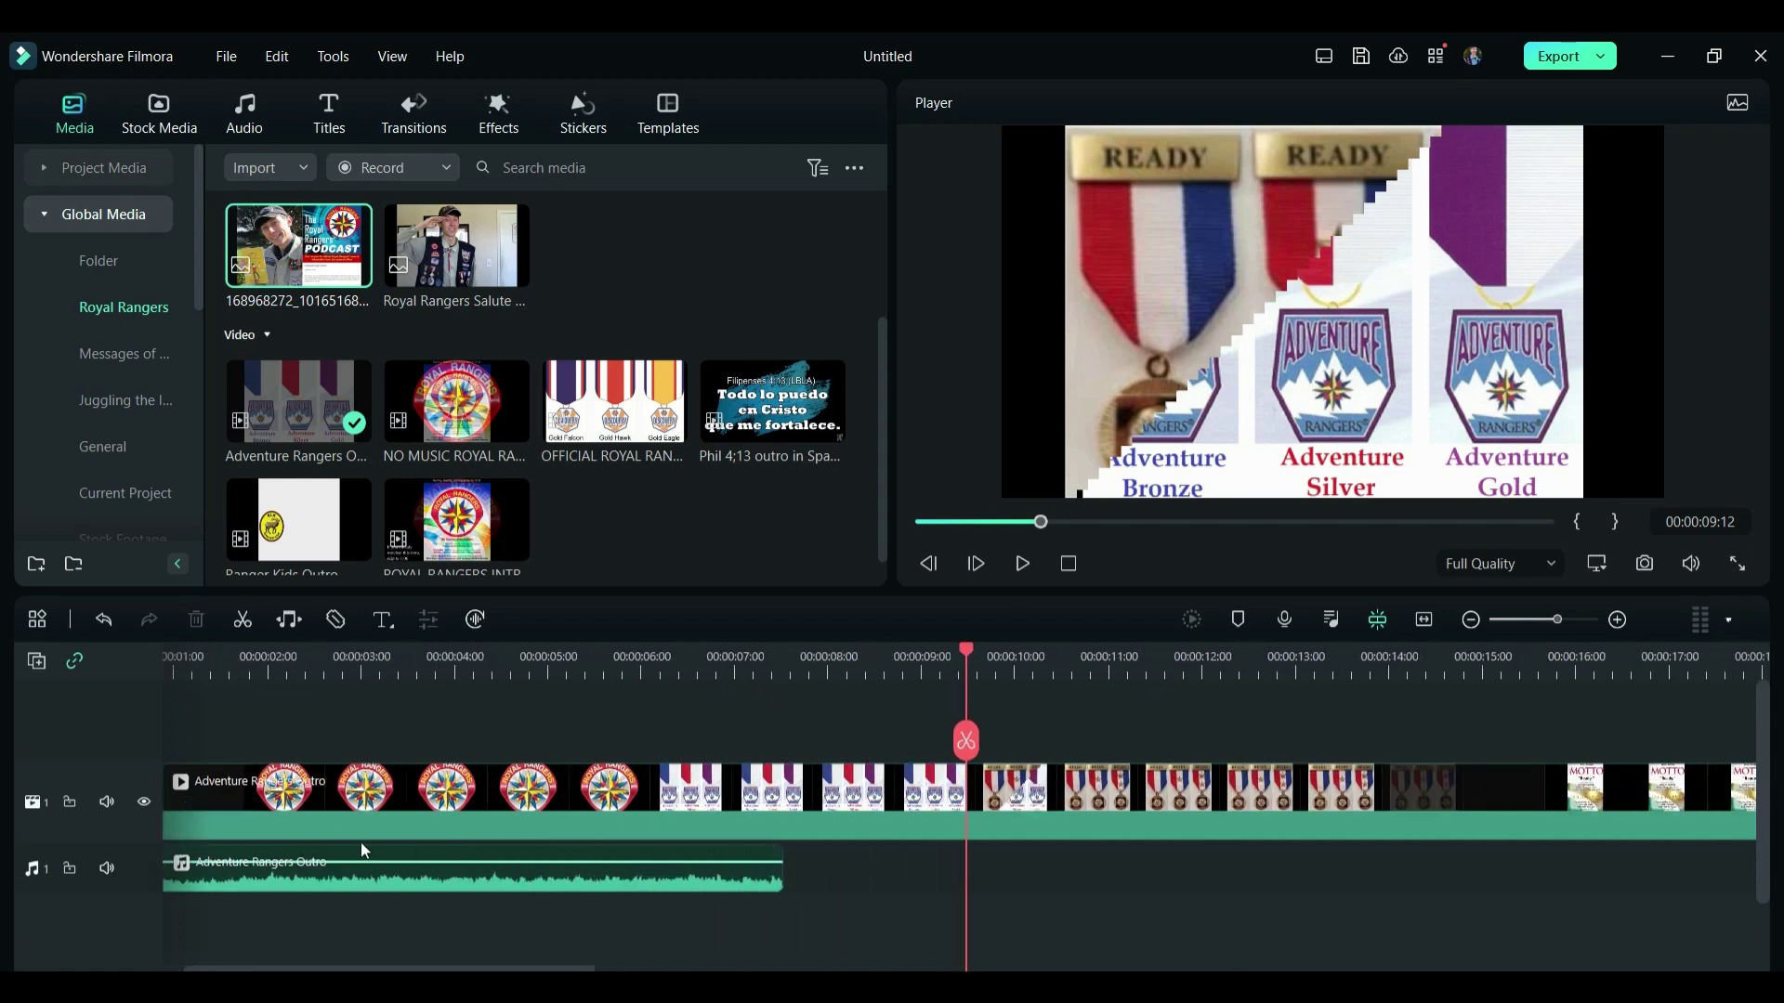
scroll(363, 851, left, 1)
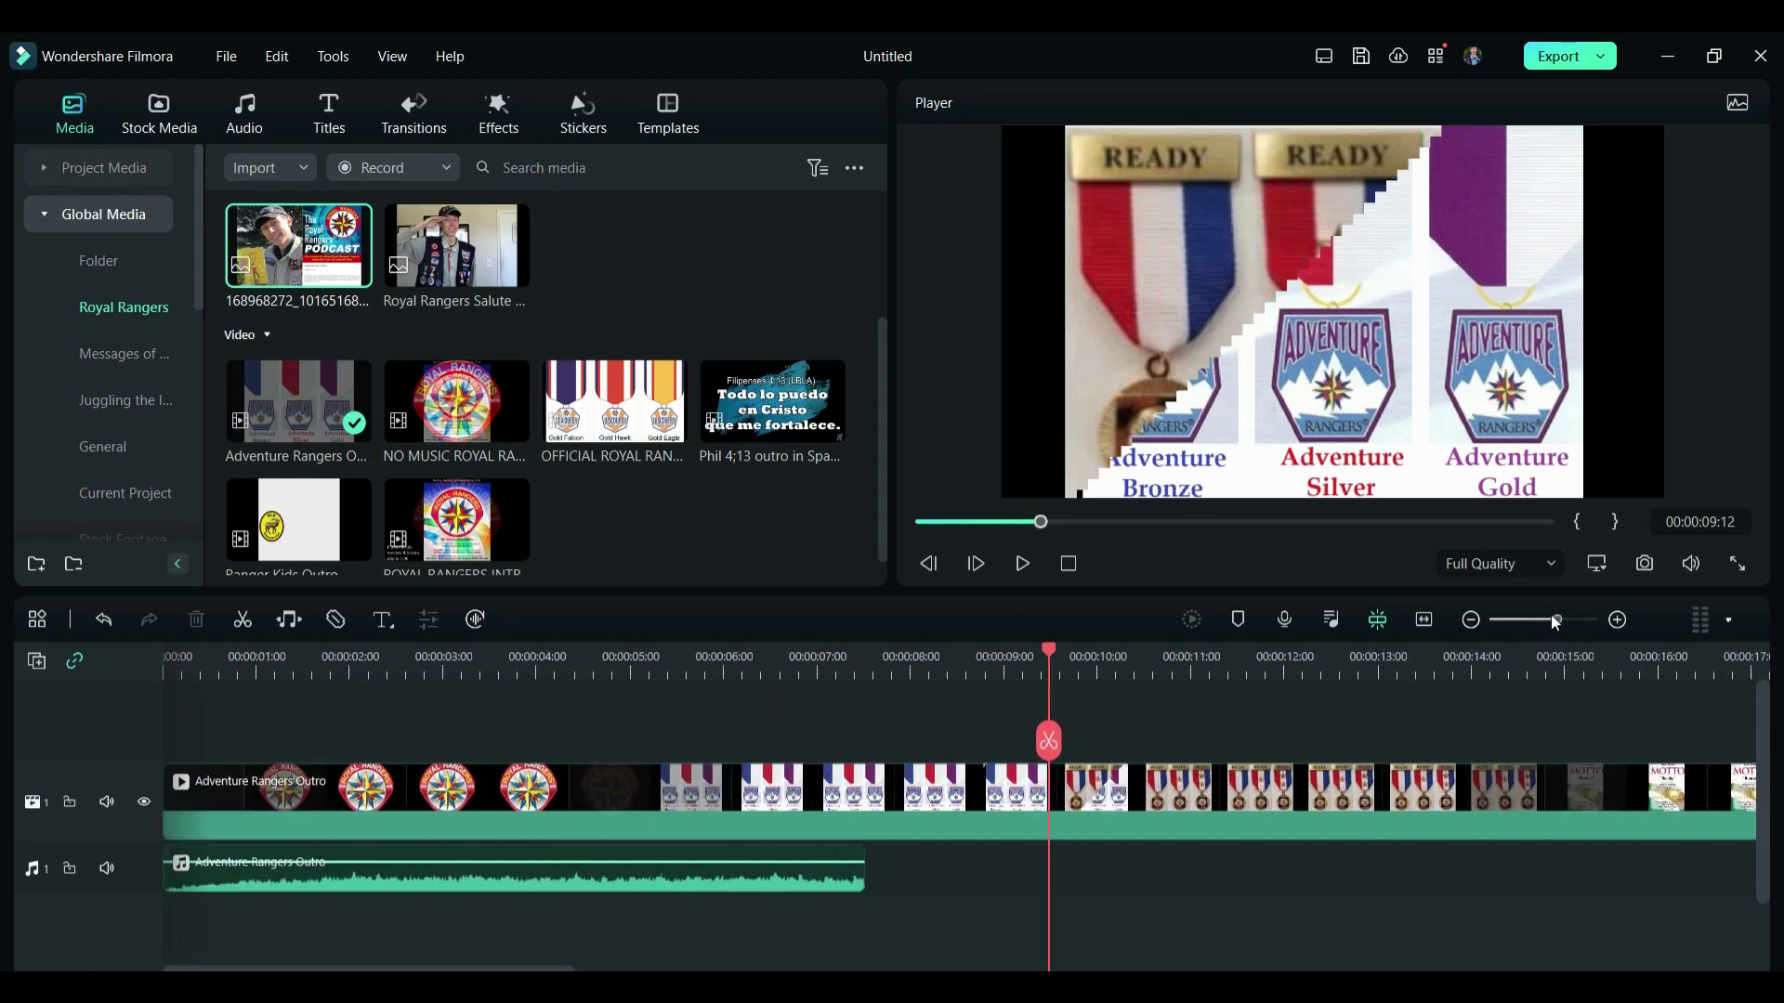
drag(1552, 619, 1557, 623)
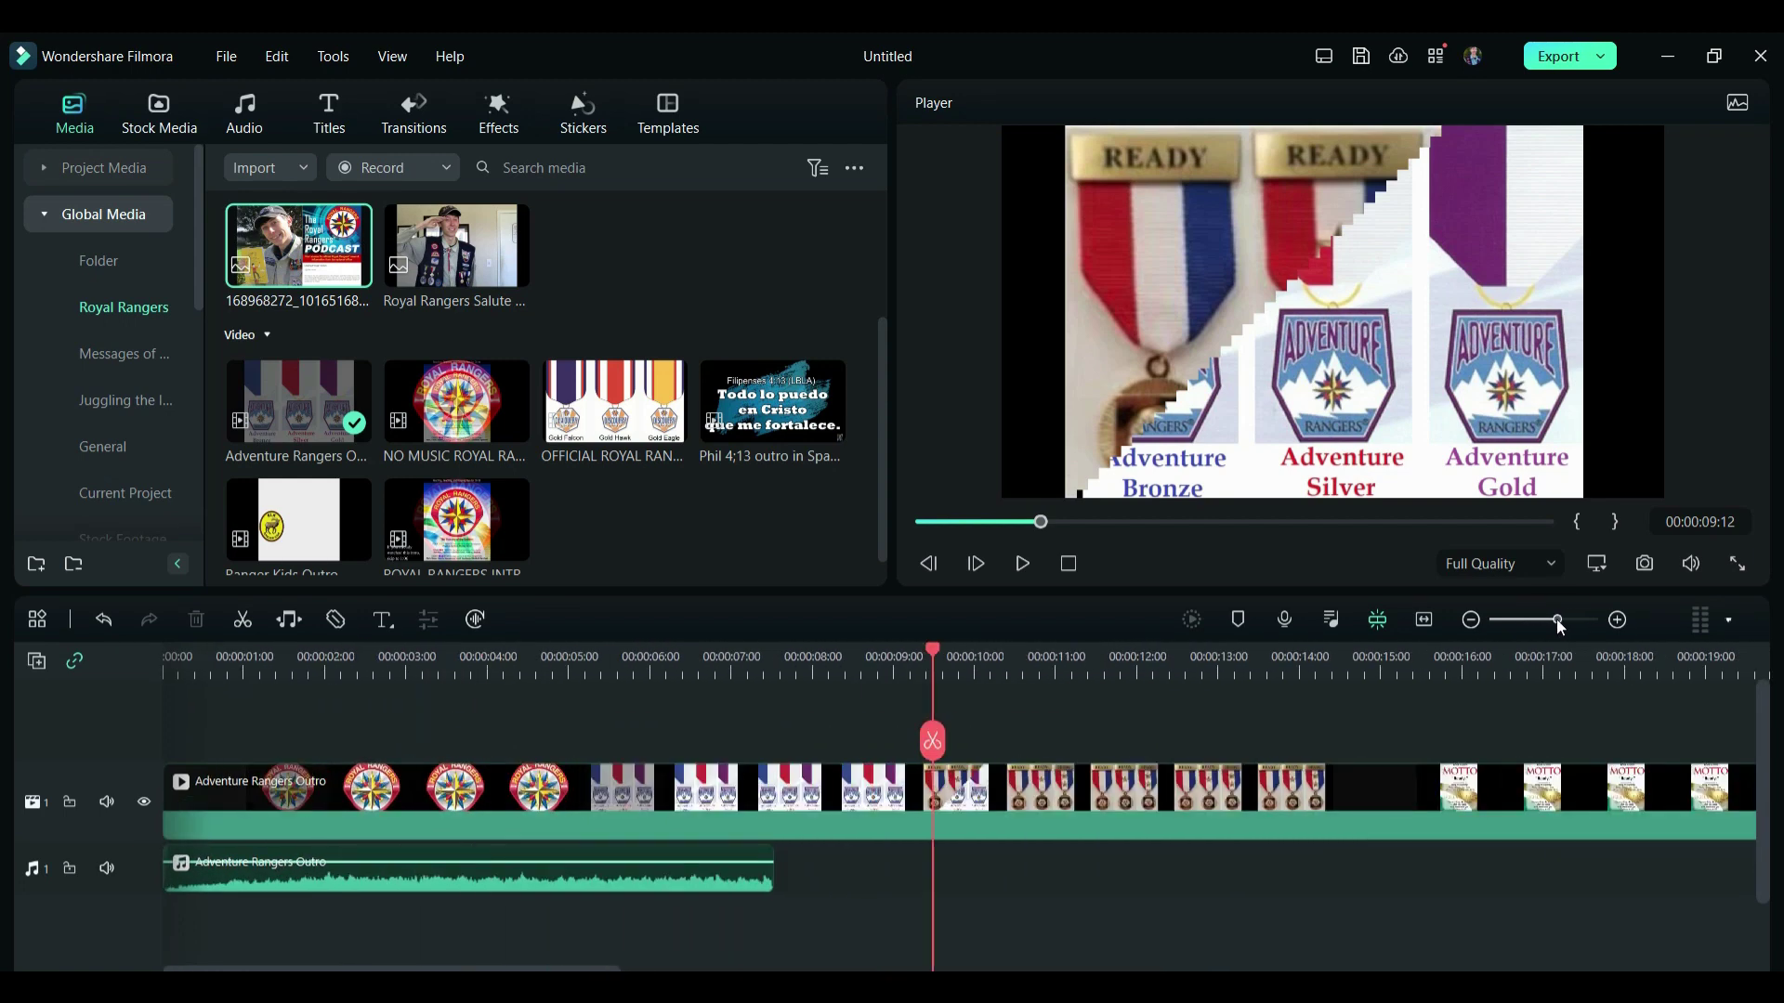
scroll(728, 888, up, 1)
scroll(728, 888, up, 2)
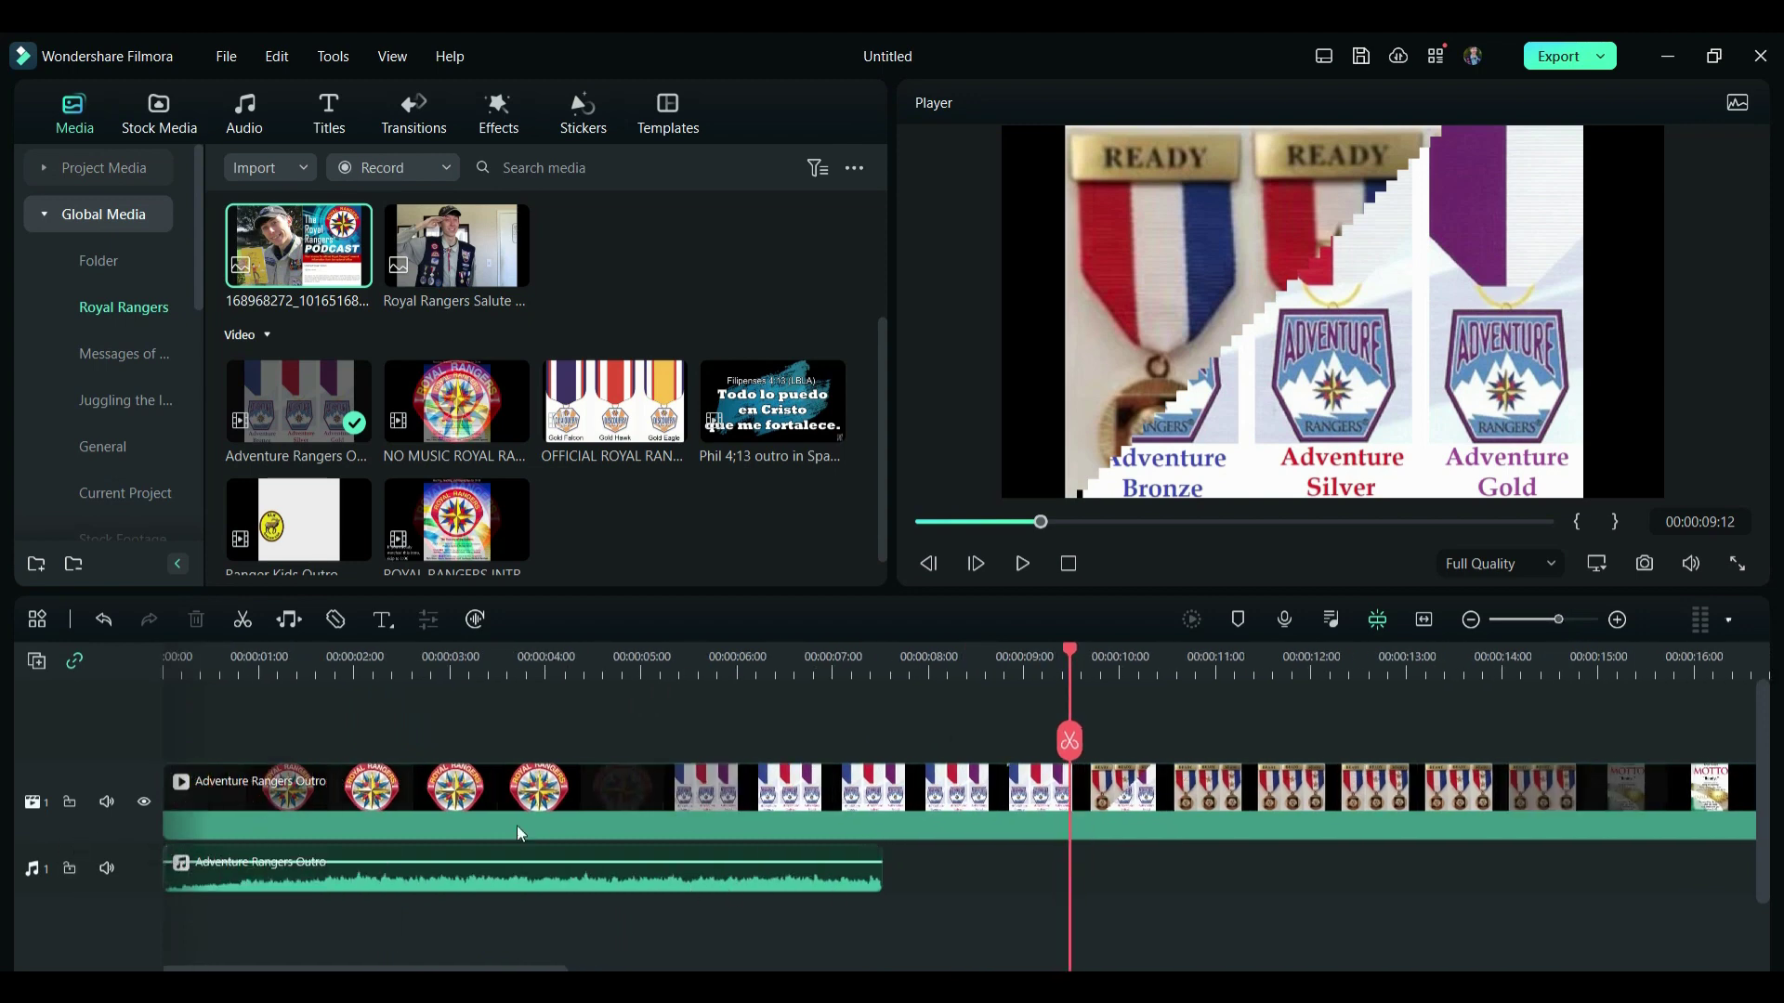
click(372, 873)
click(373, 741)
Step: Move the second audio part to start near 2:23, leaving a gap, and preview
click(414, 879)
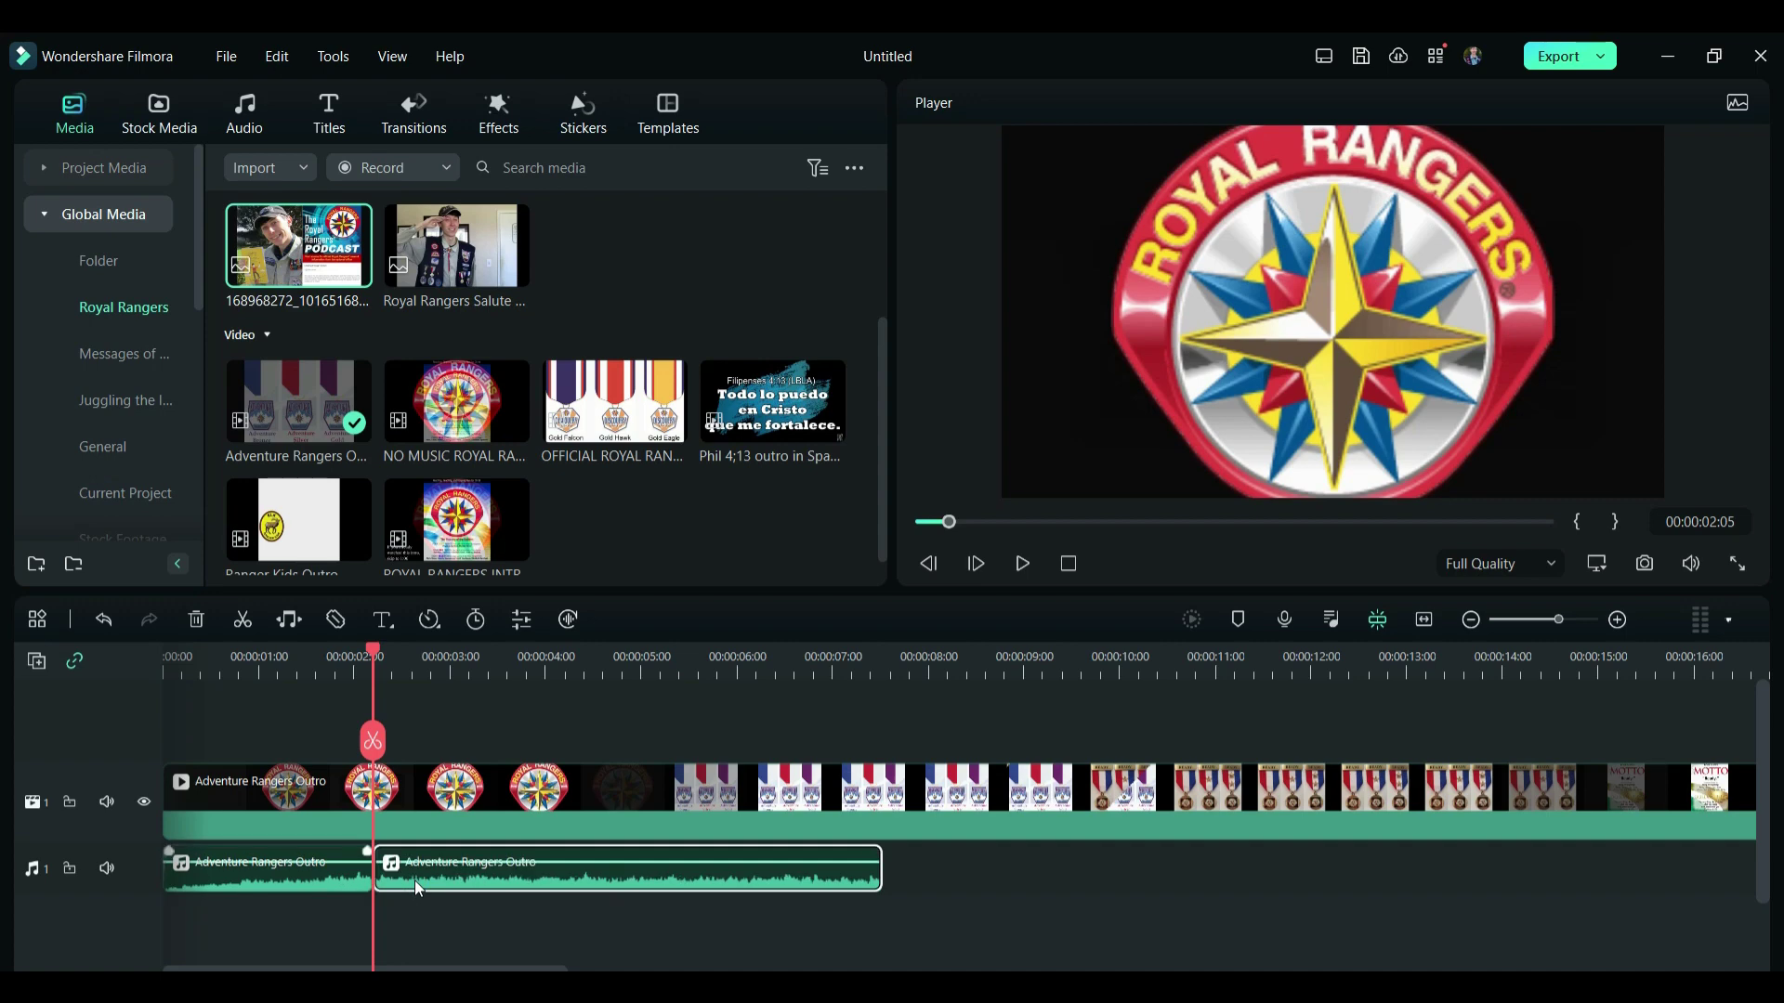
drag(414, 879, 484, 878)
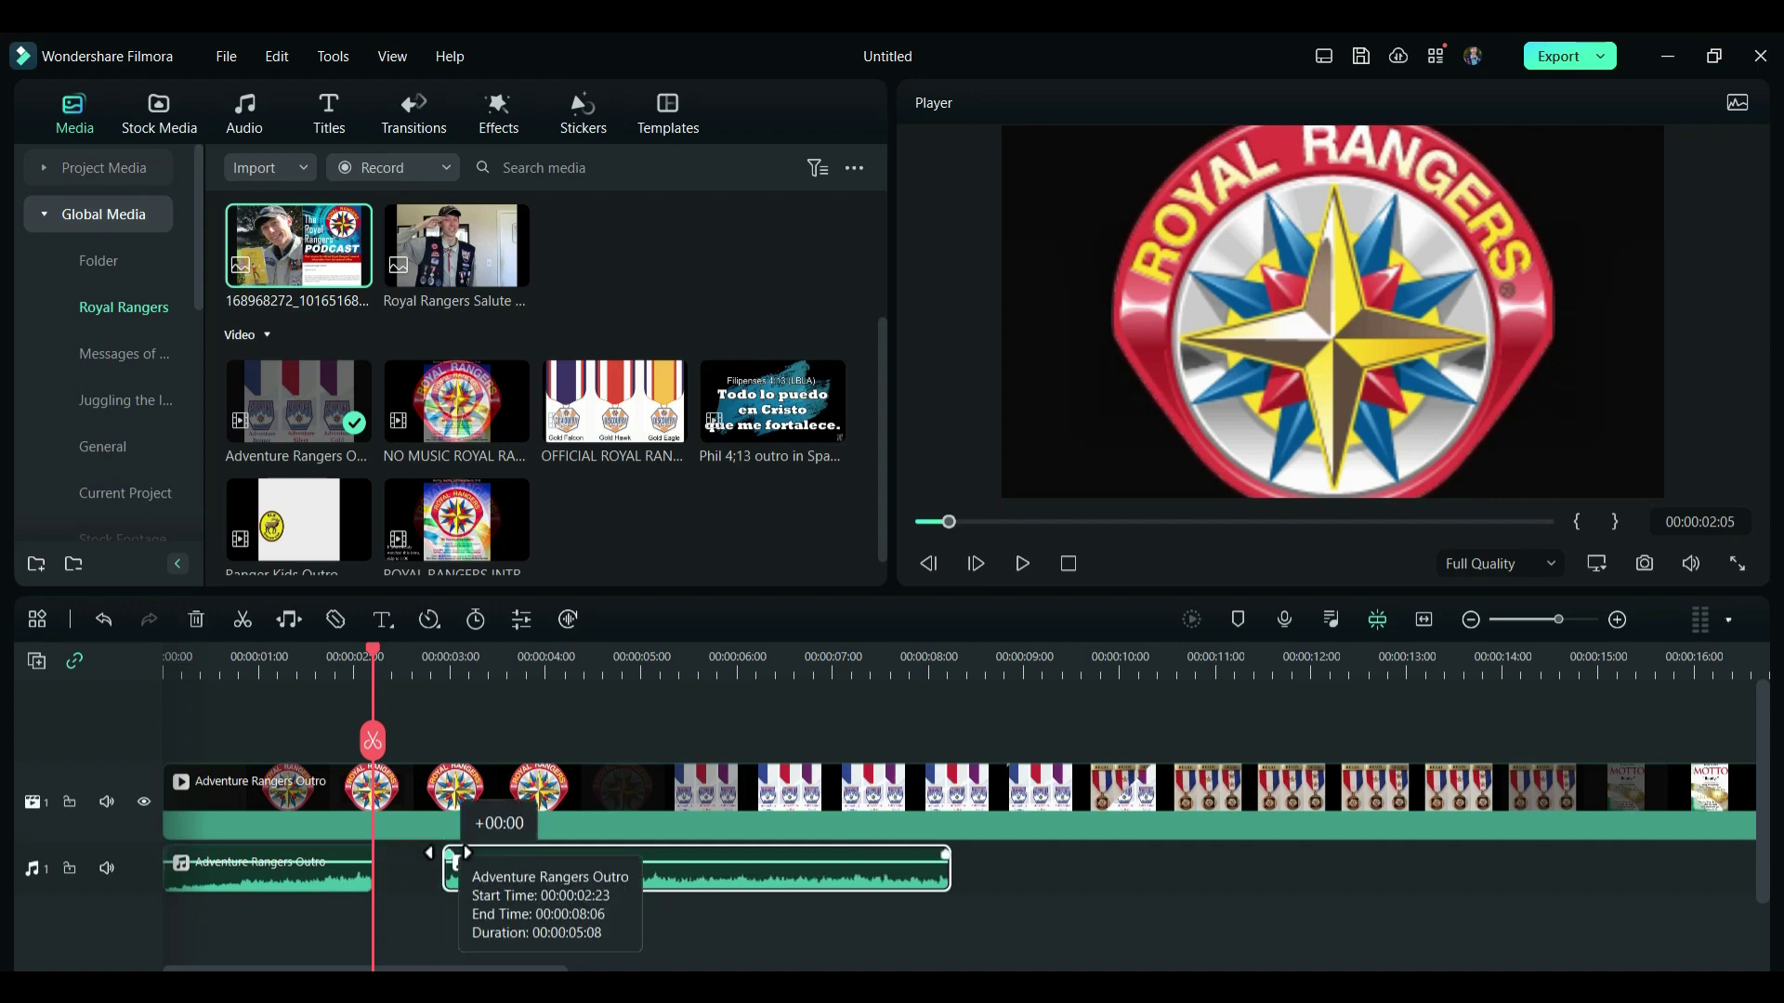
drag(459, 852, 558, 842)
drag(945, 850, 830, 848)
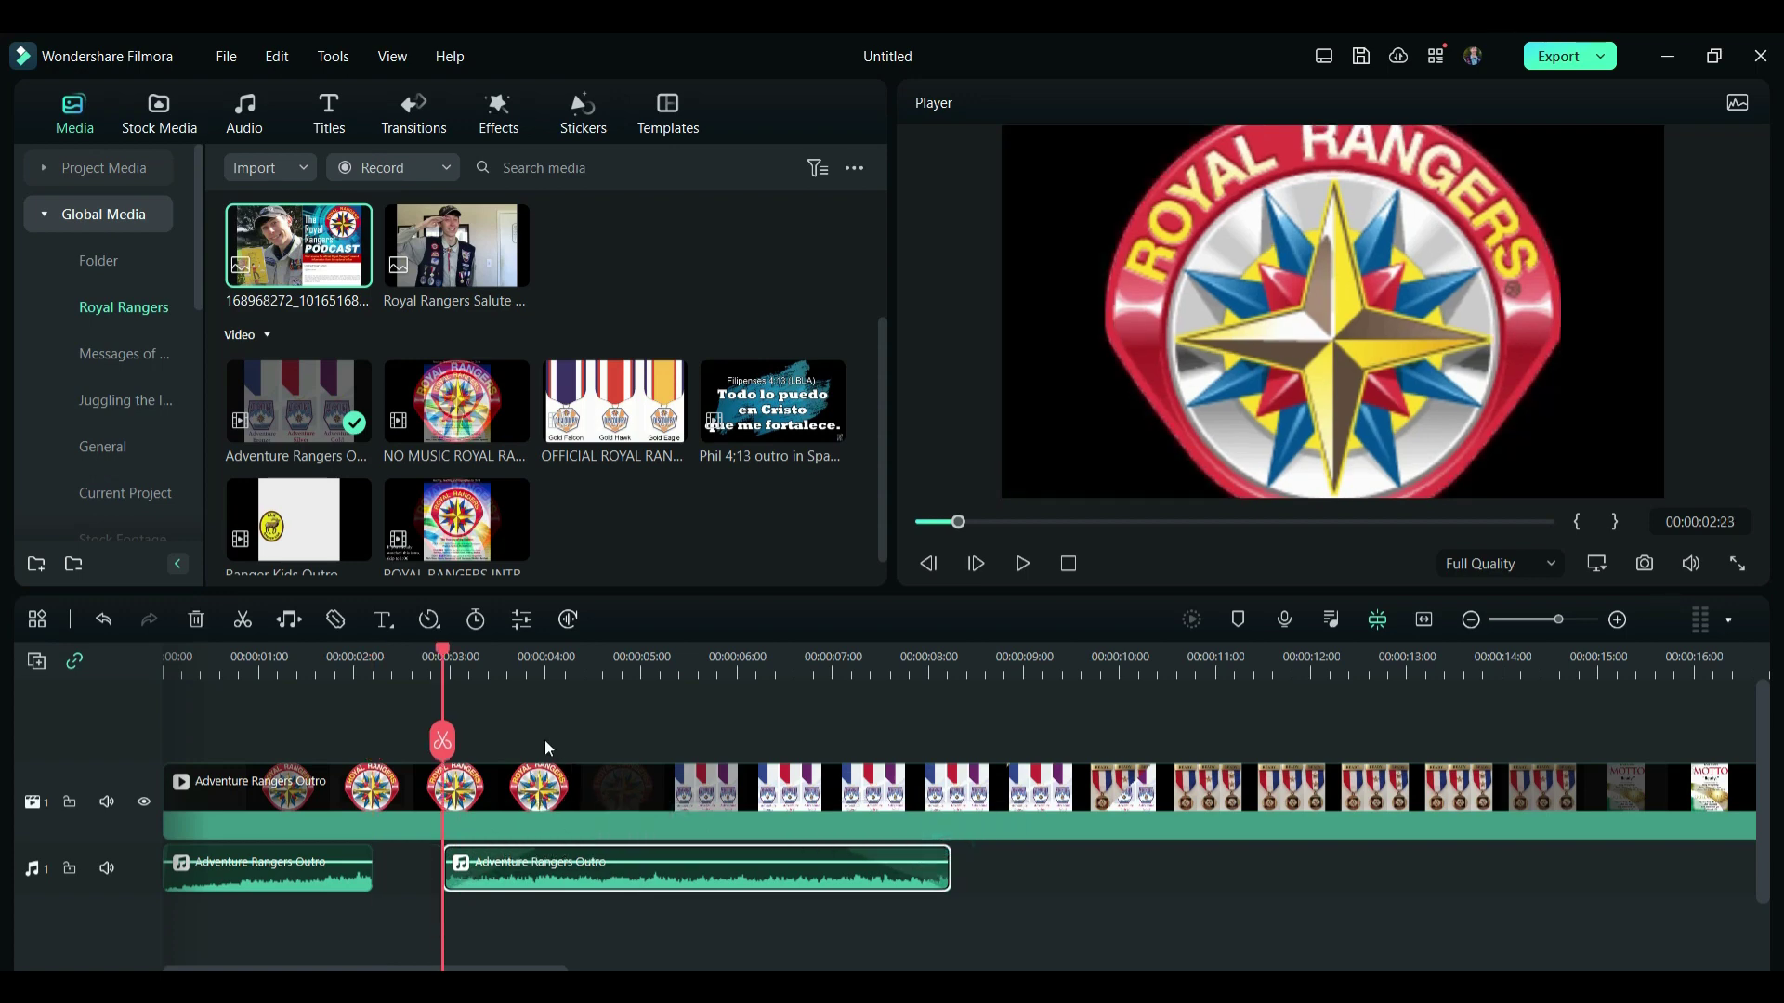
key(space)
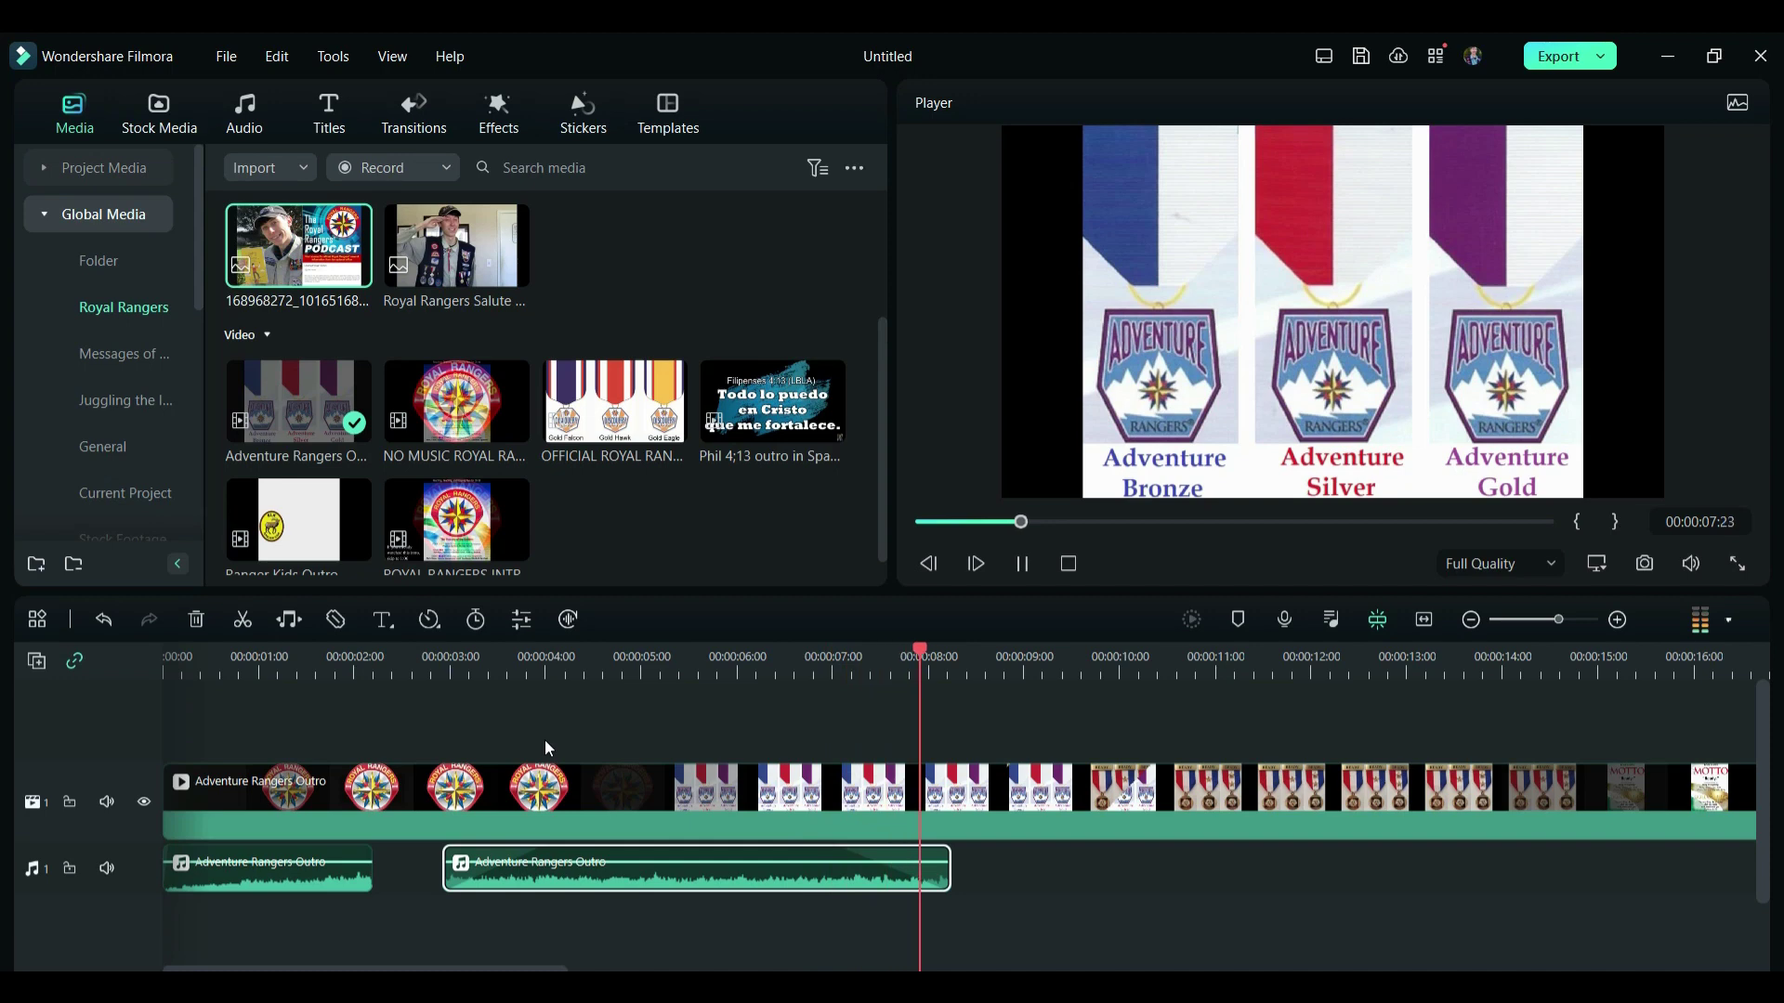
key(space)
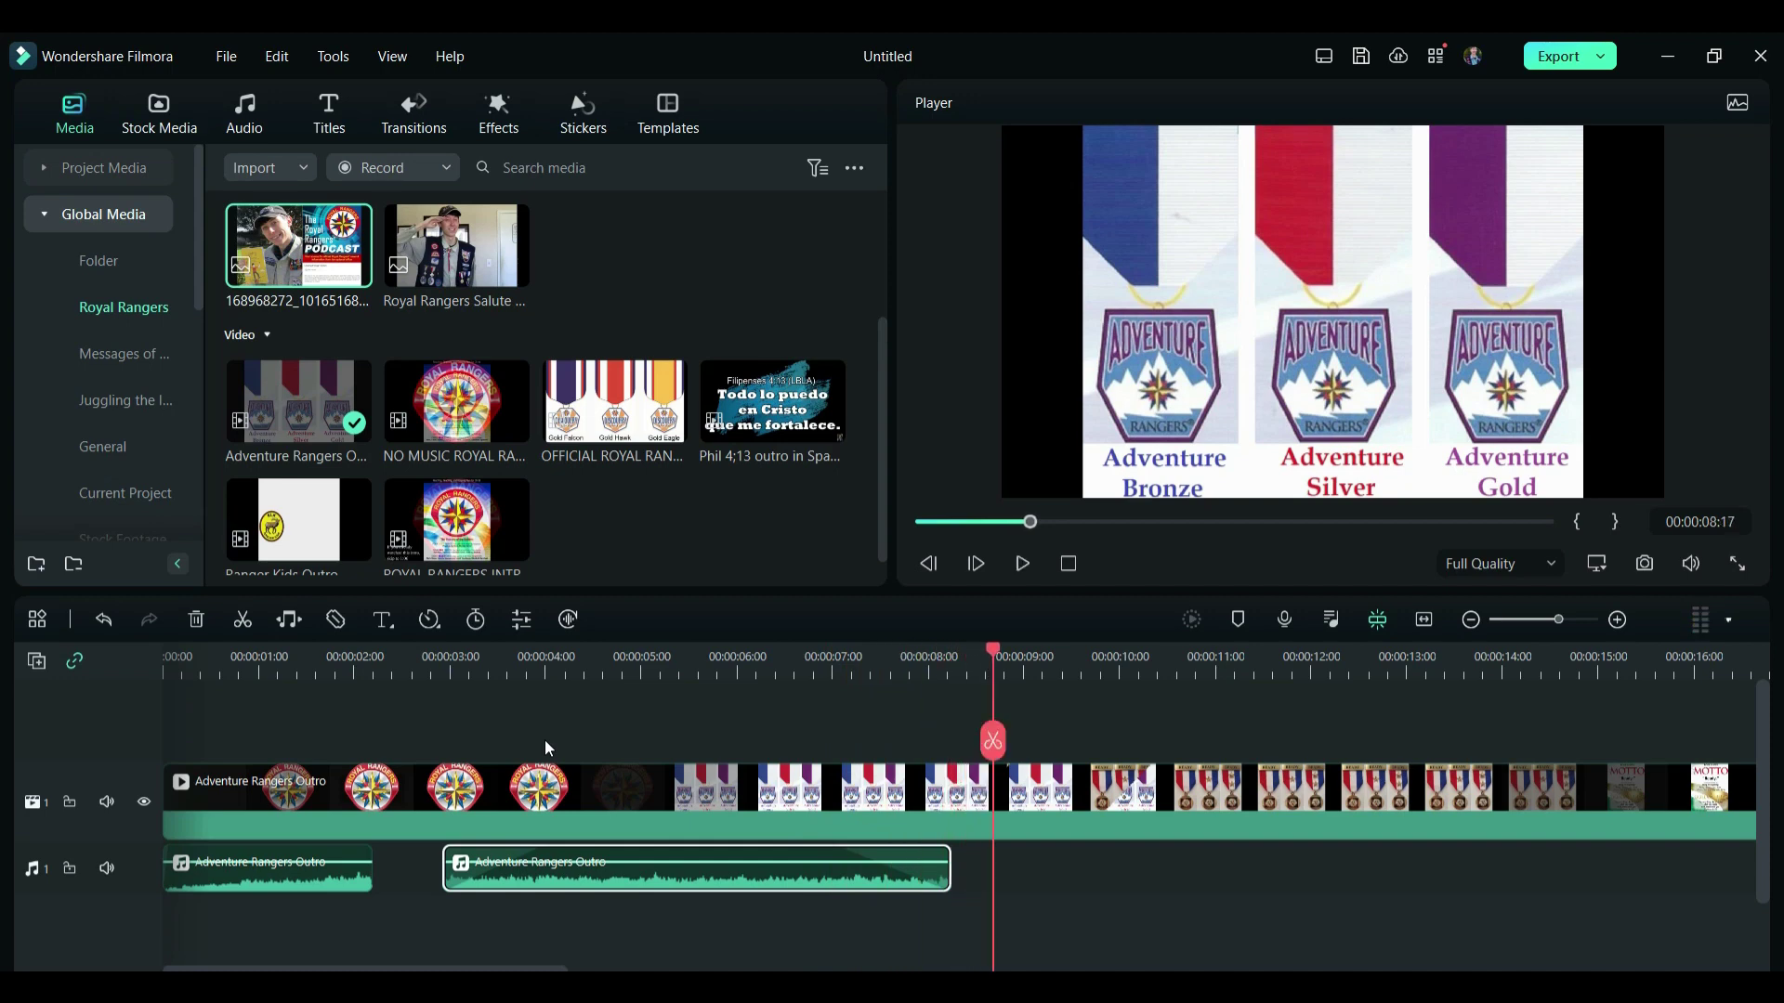
Step: Browse Stock Media collections, settle on Pixabay, and delete every clip from the timeline
click(160, 109)
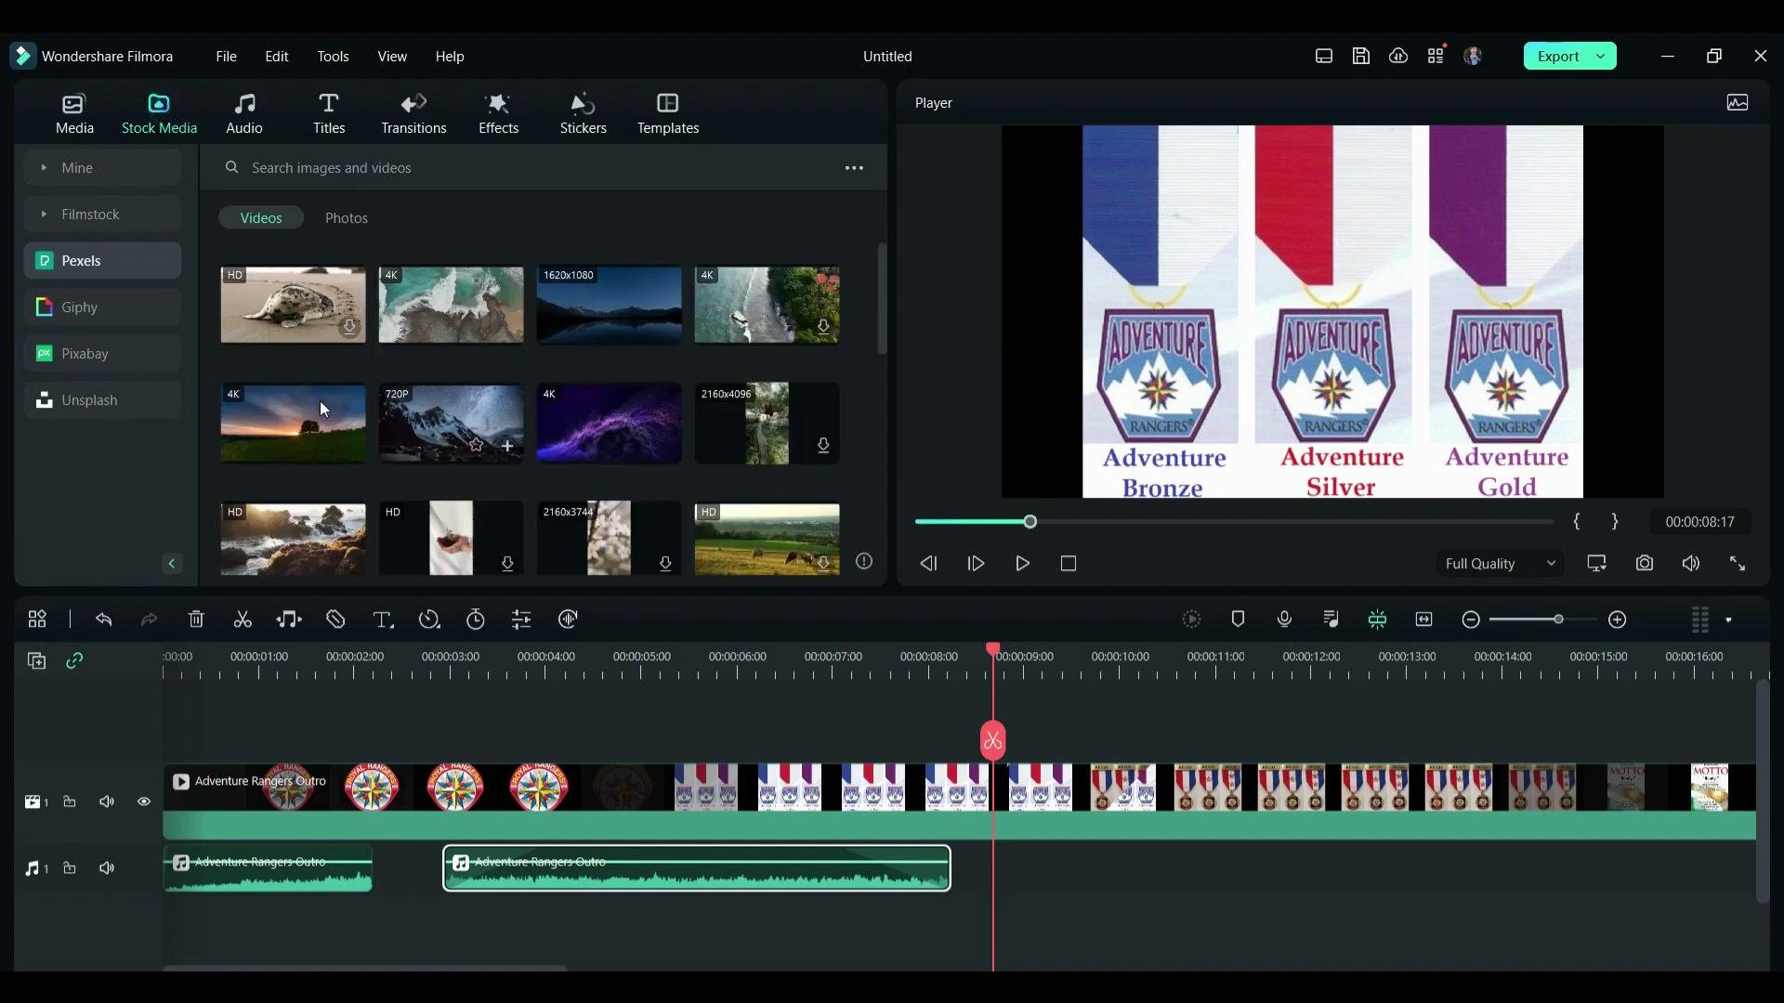
scroll(589, 481, down, 5)
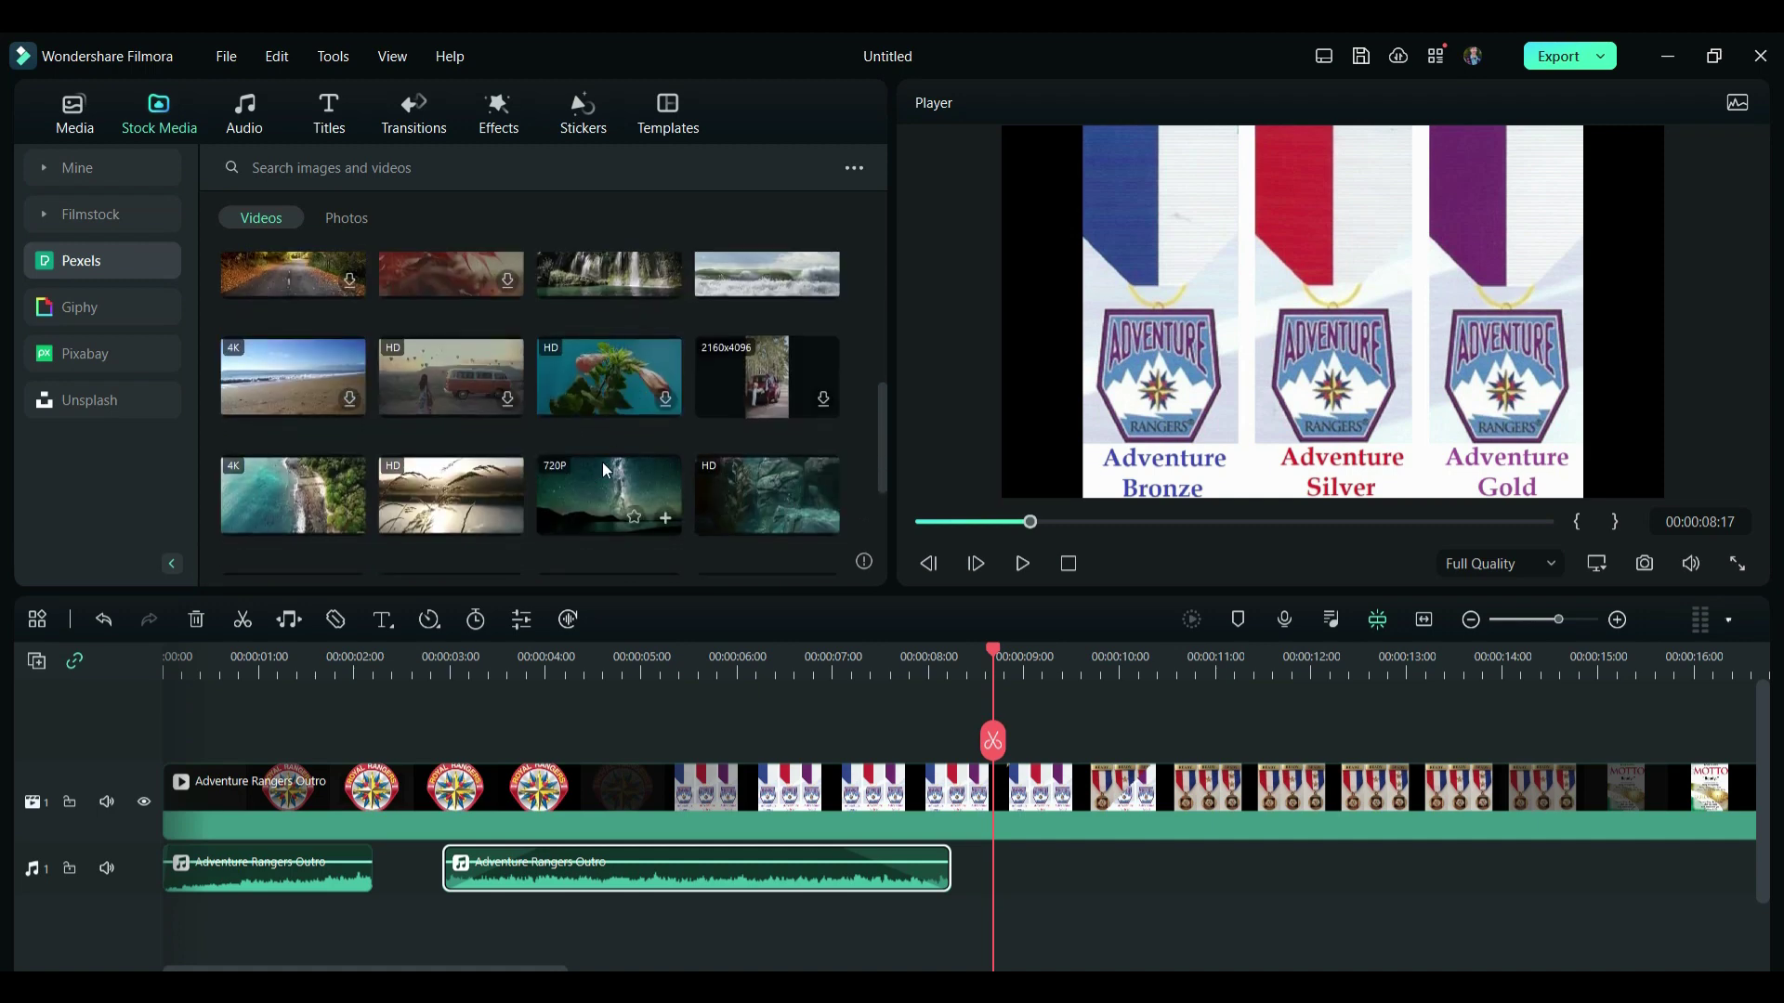
scroll(602, 460, up, 1)
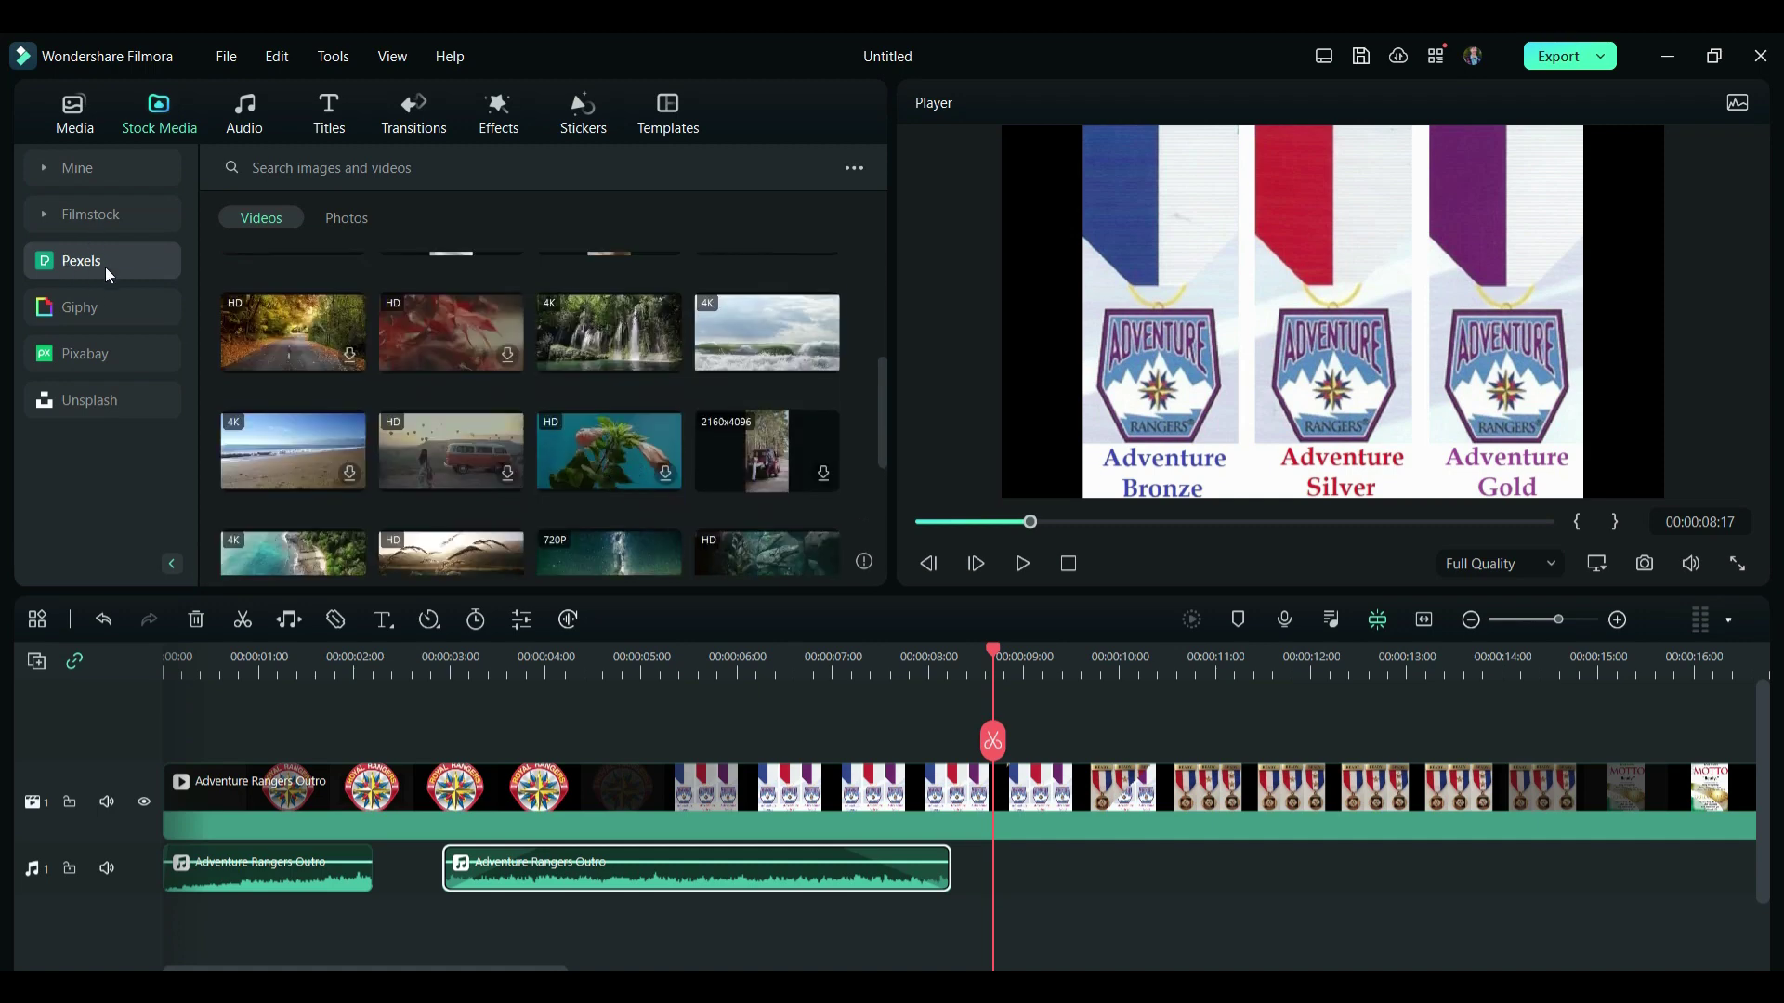
key(ctrl+z)
click(98, 306)
click(75, 351)
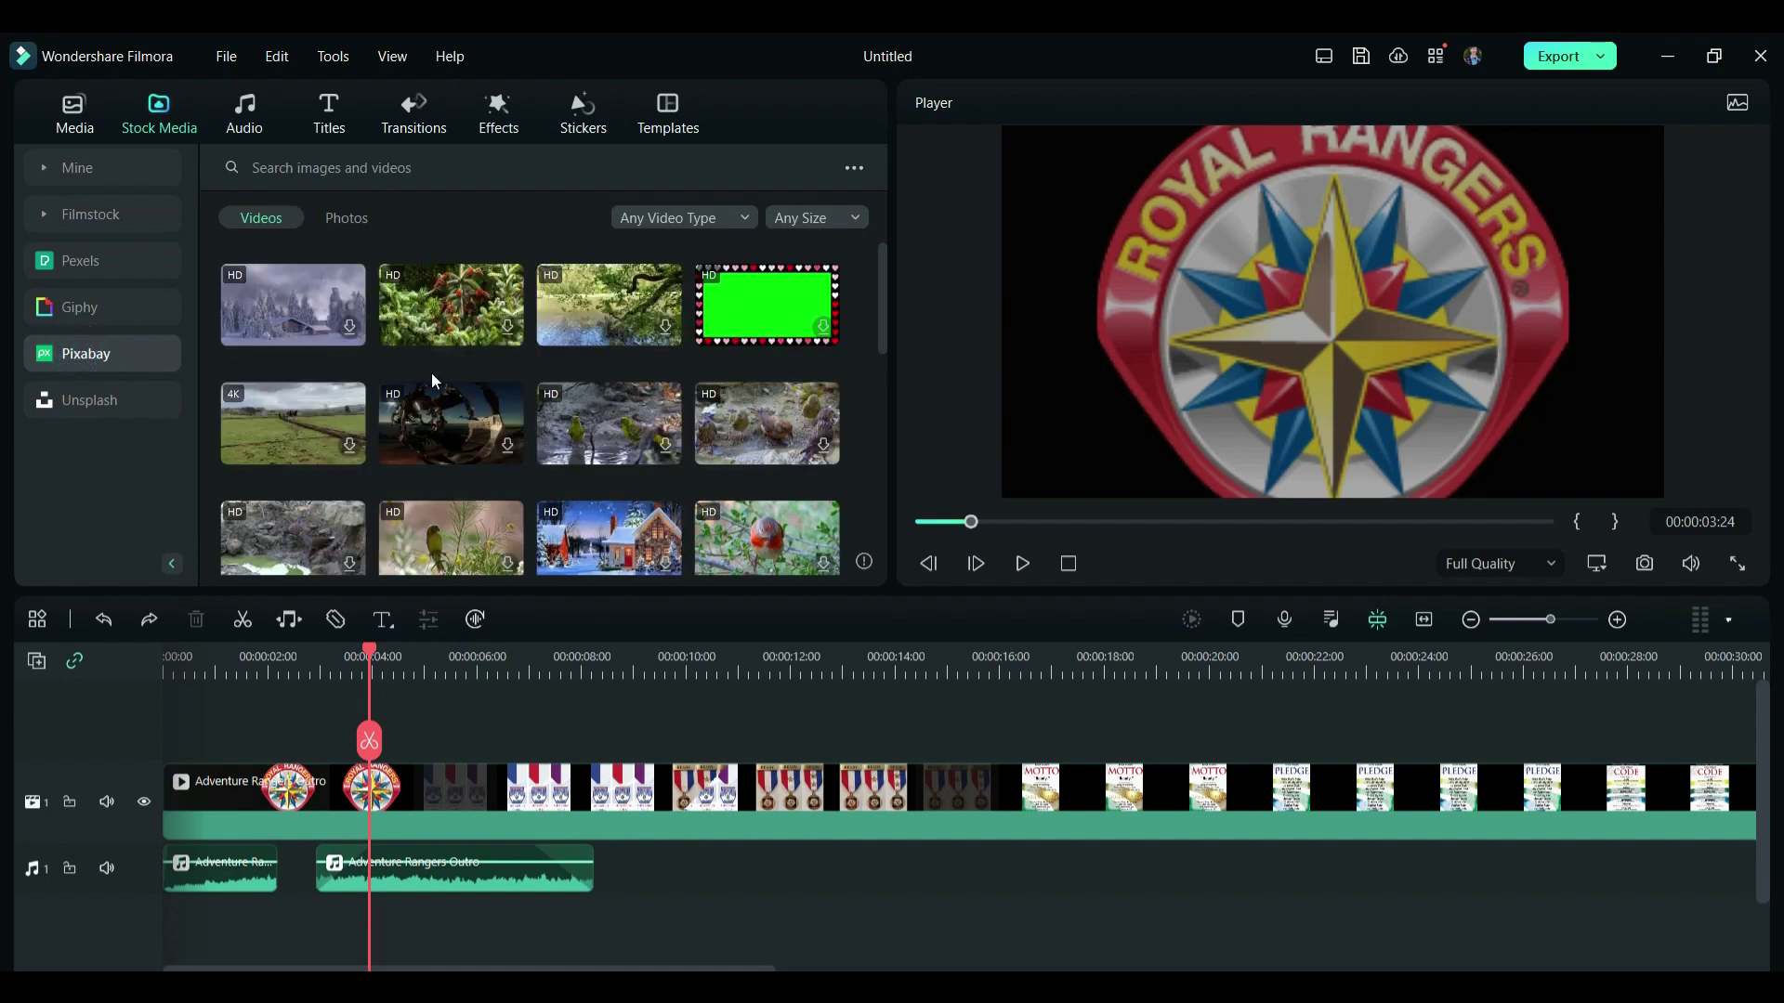
scroll(489, 472, down, 1)
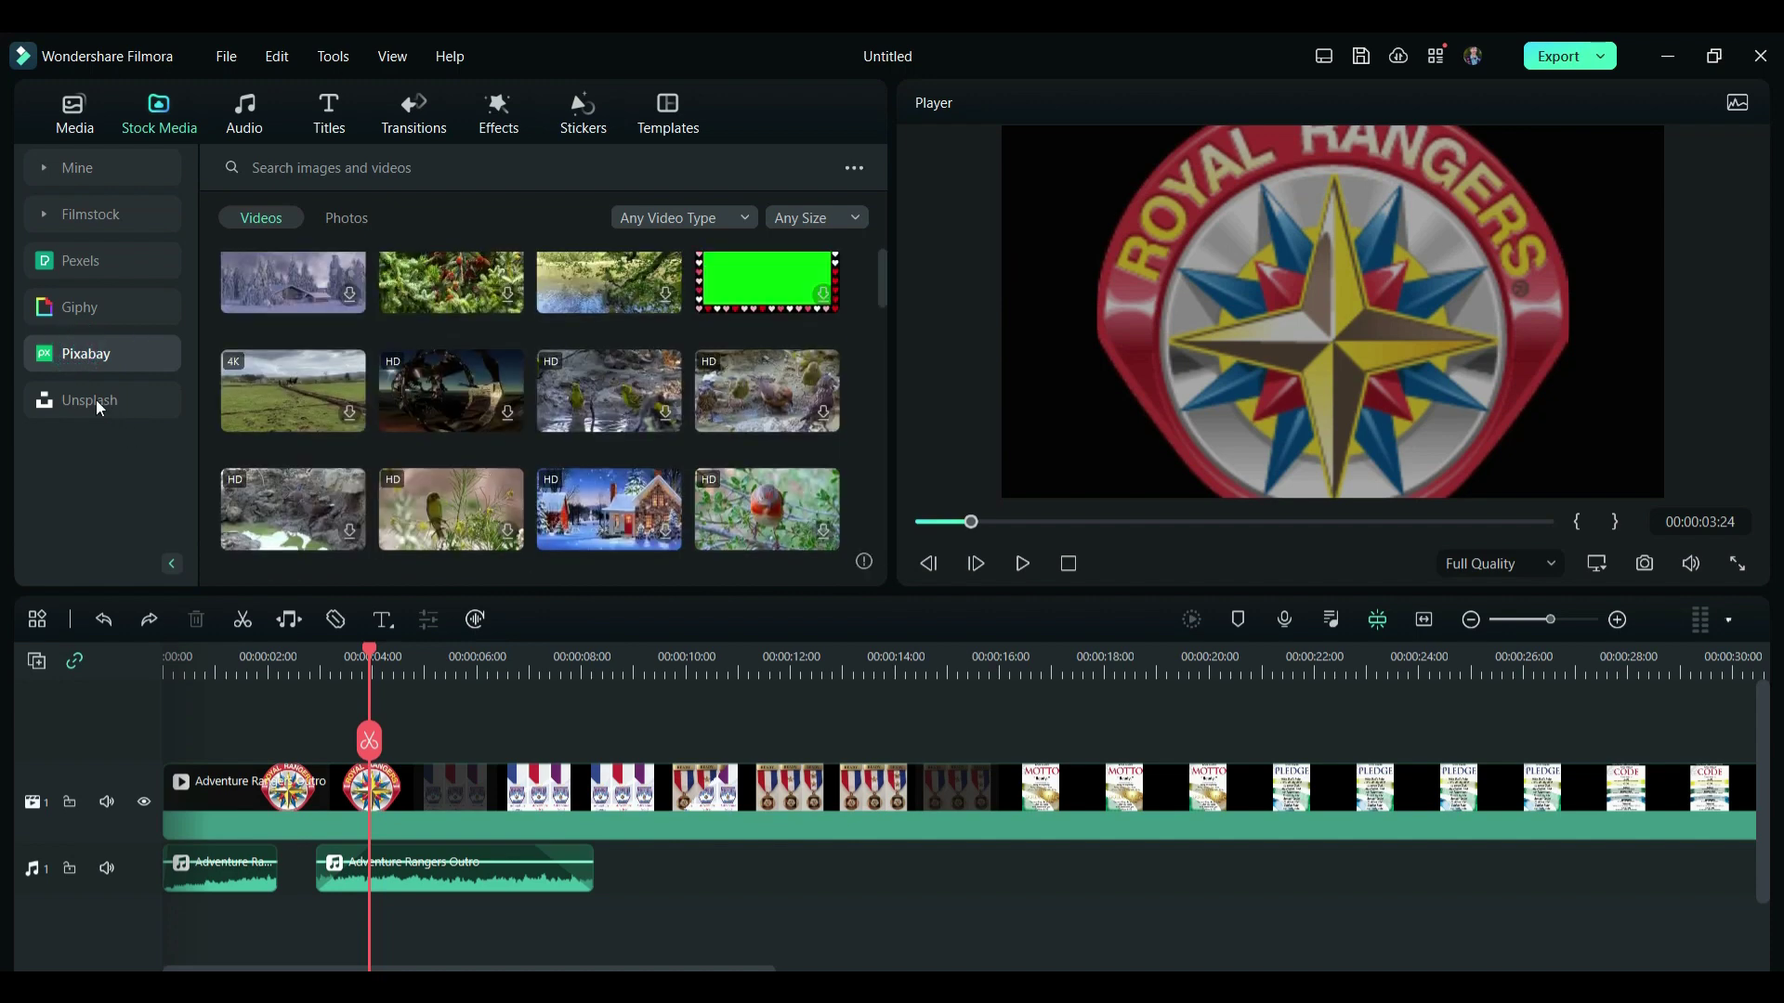
click(93, 399)
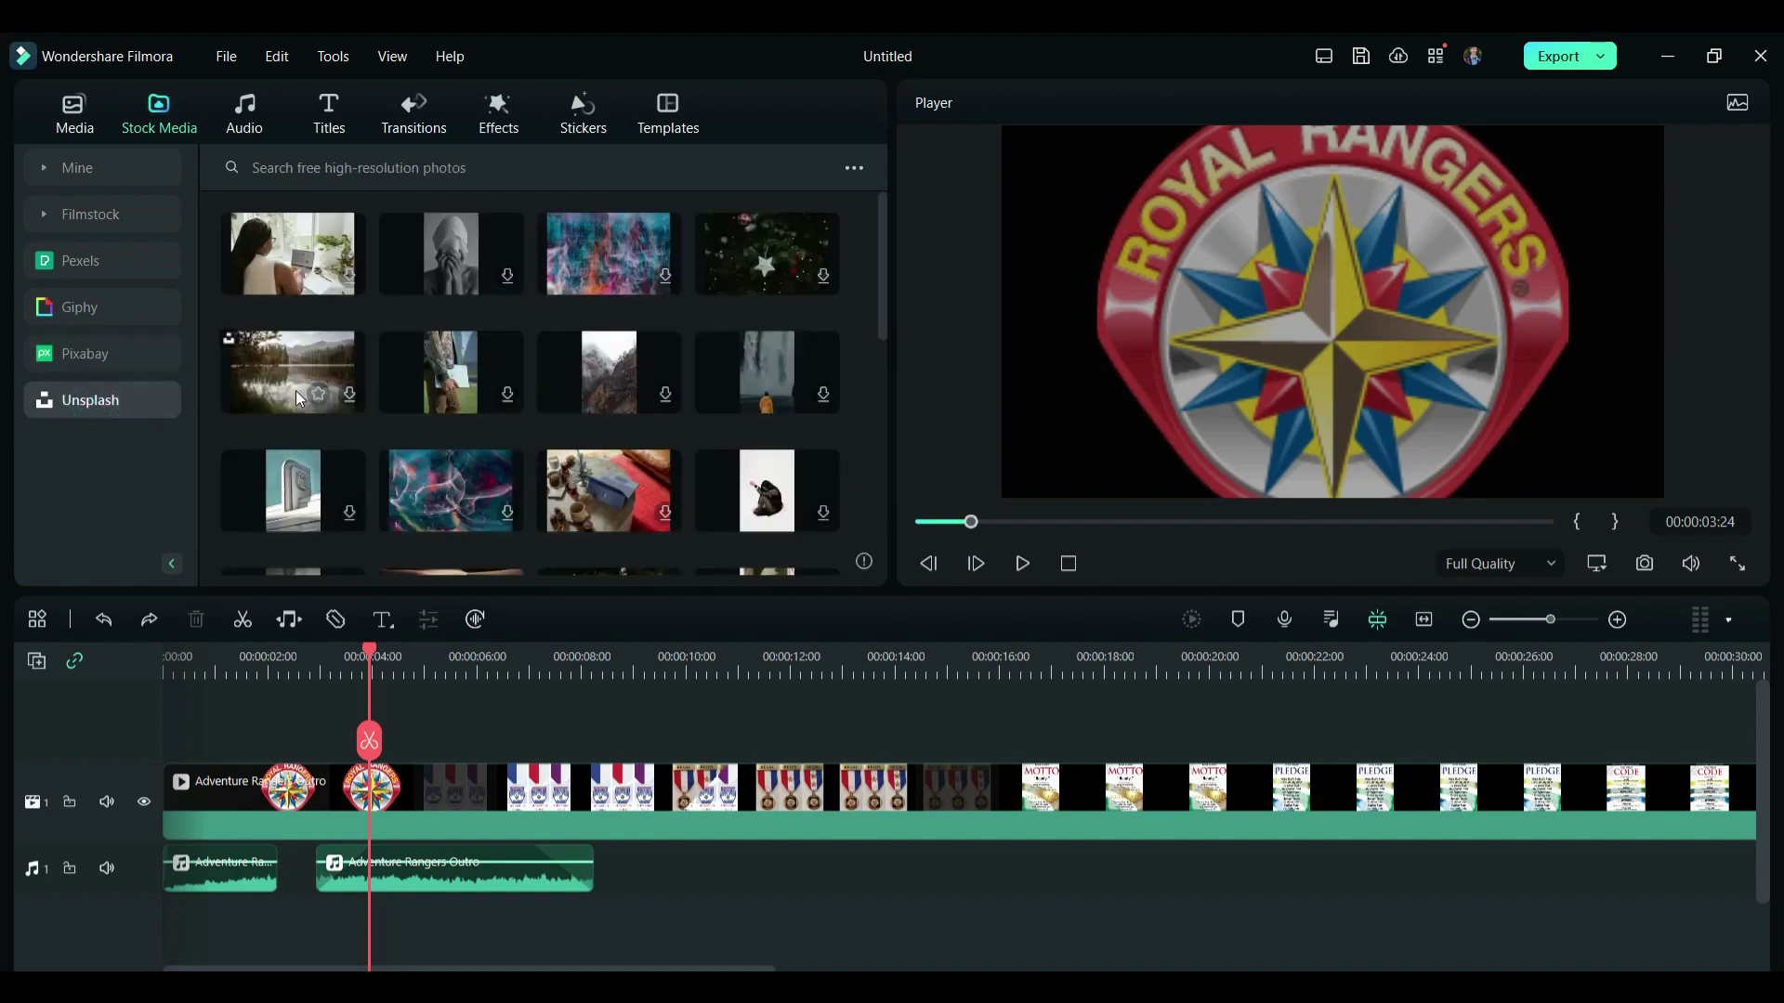
click(104, 352)
key(ctrl+a)
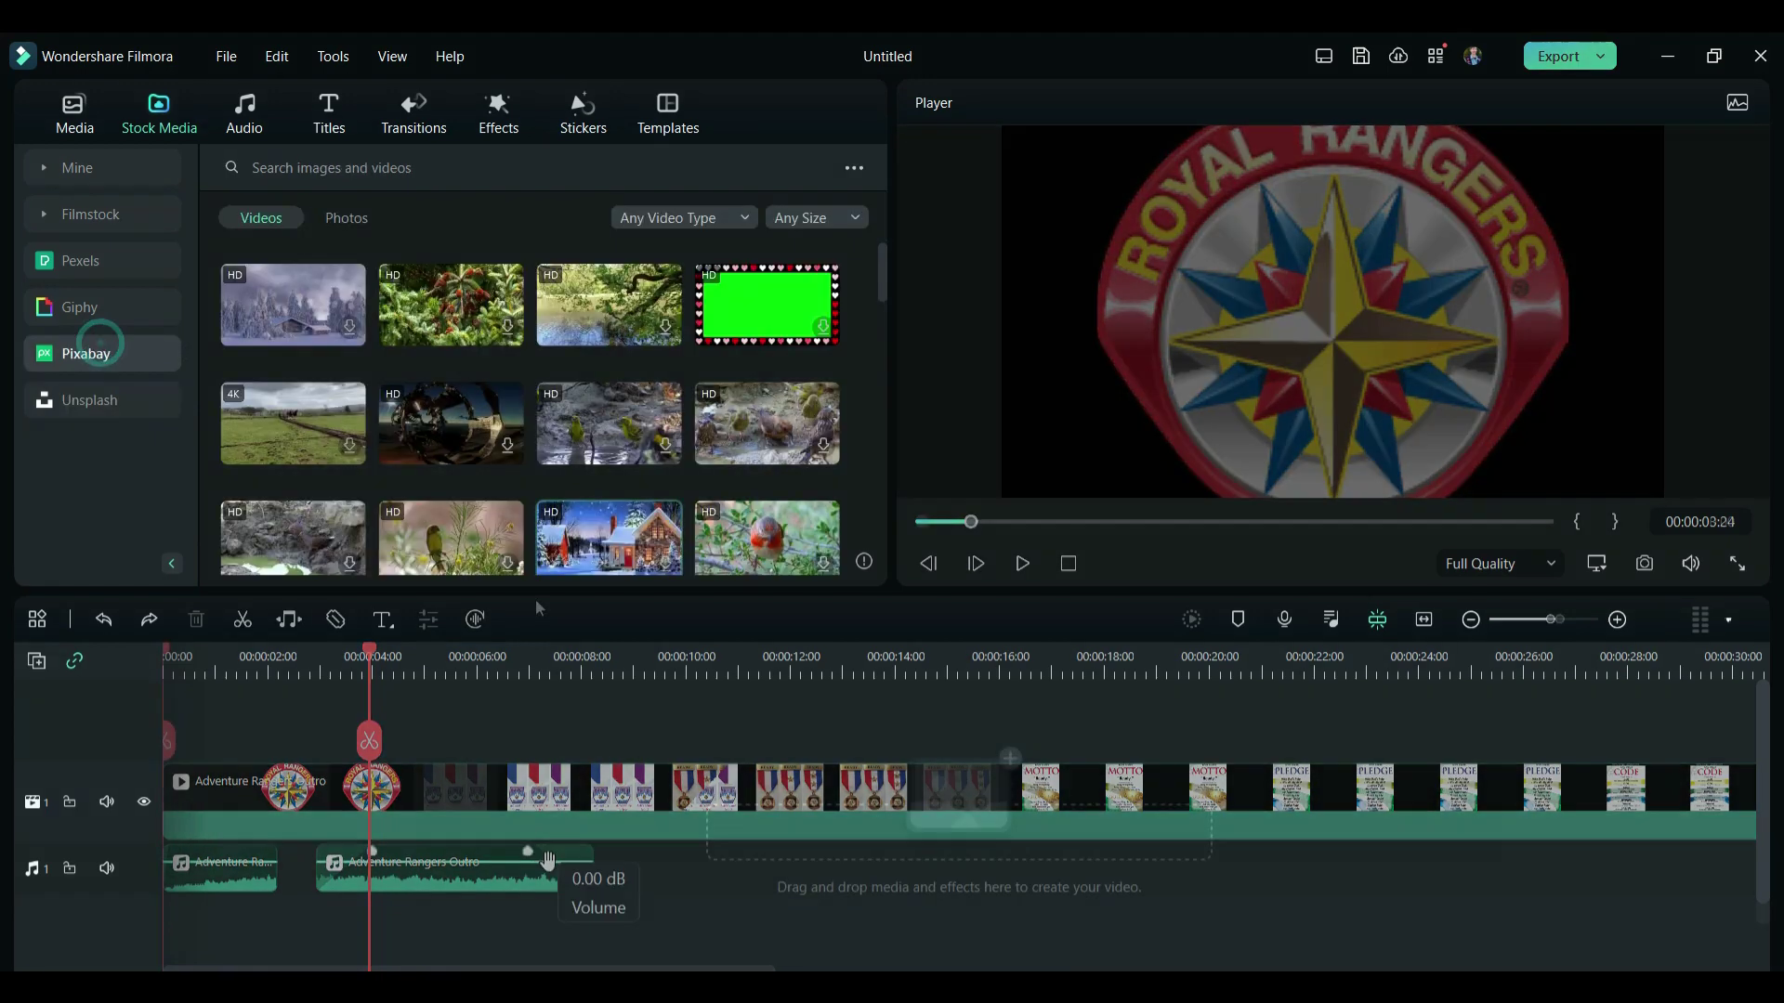
key(Delete)
Step: Place the snowy cabin clip house_winter_snow on the empty timeline and preview it
drag(267, 305, 104, 834)
key(space)
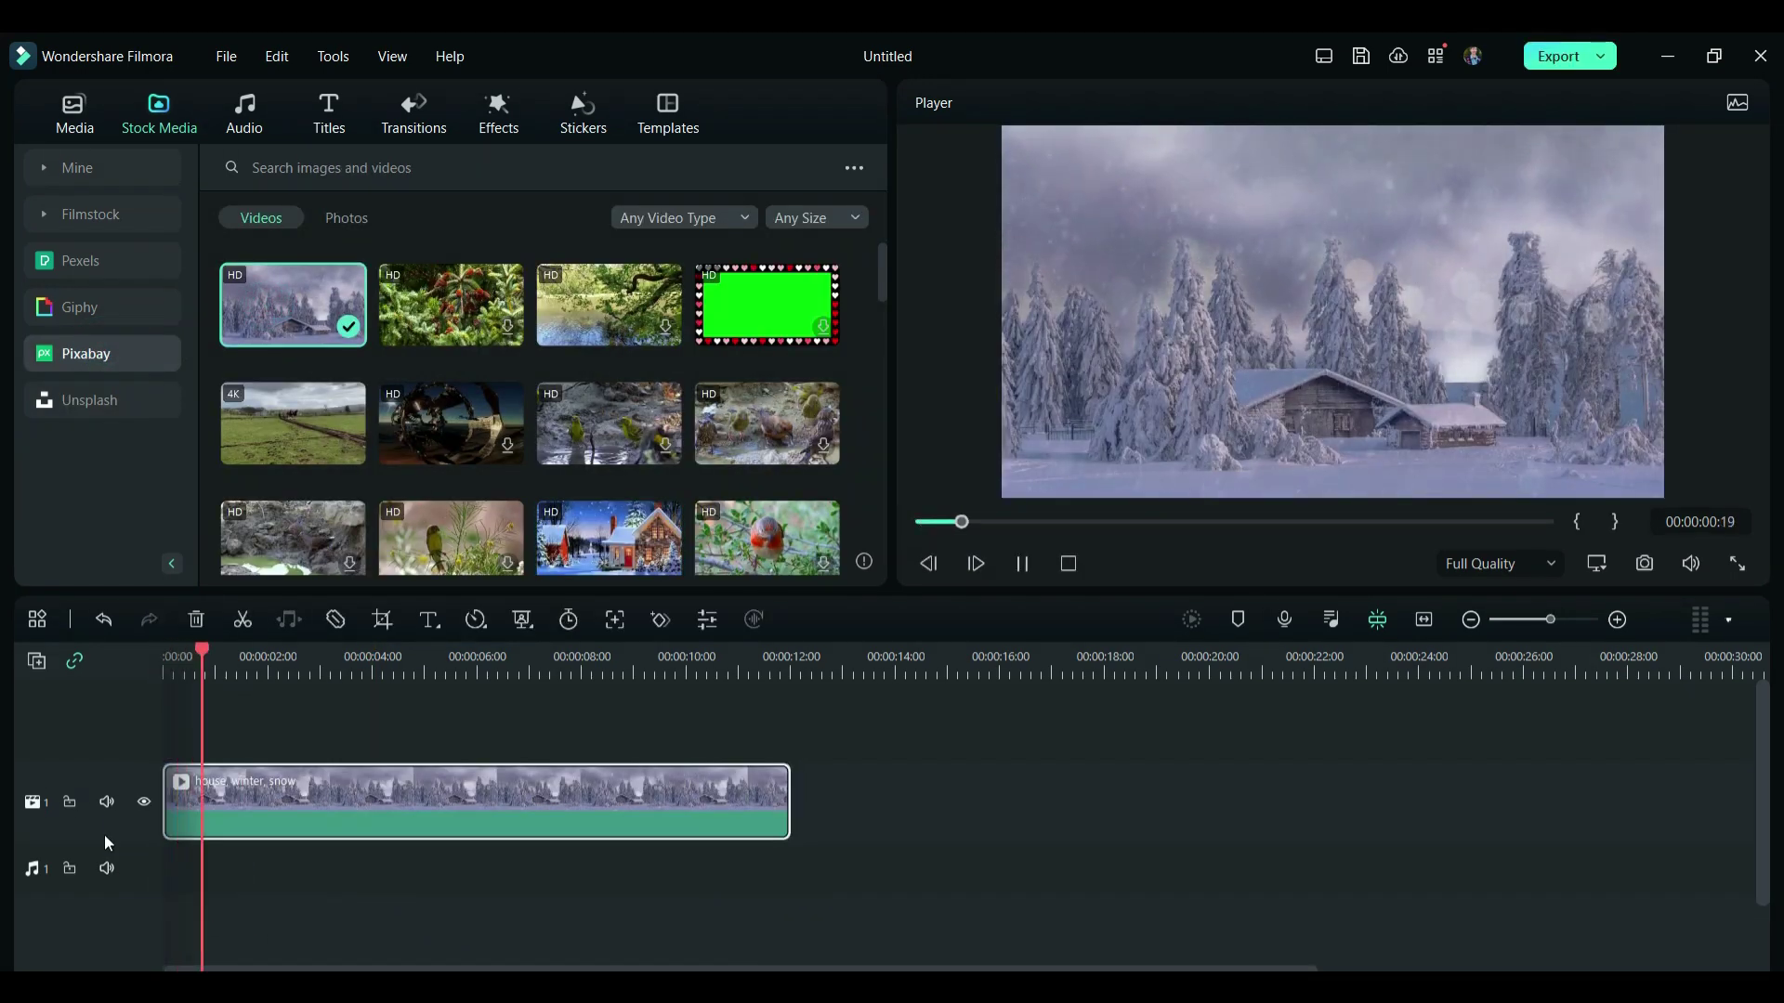
key(space)
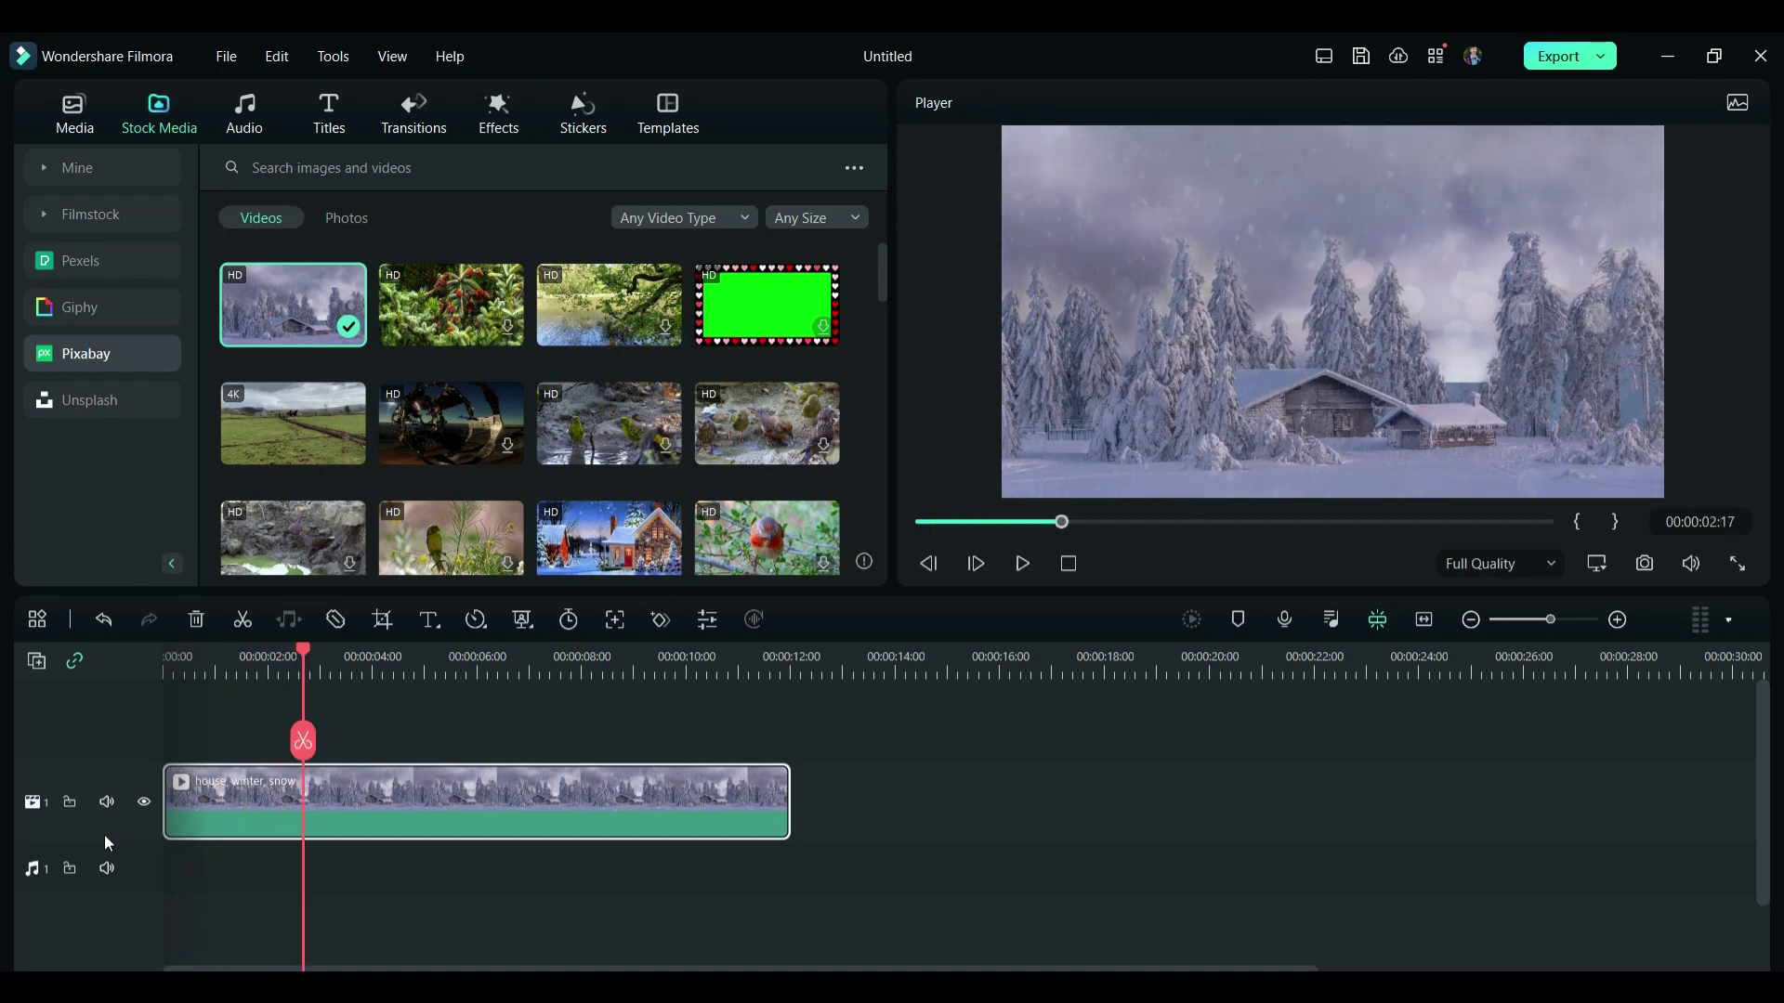
Step: Add the red-house winter clip at 12 seconds and preview across the join
drag(589, 560, 796, 805)
click(851, 665)
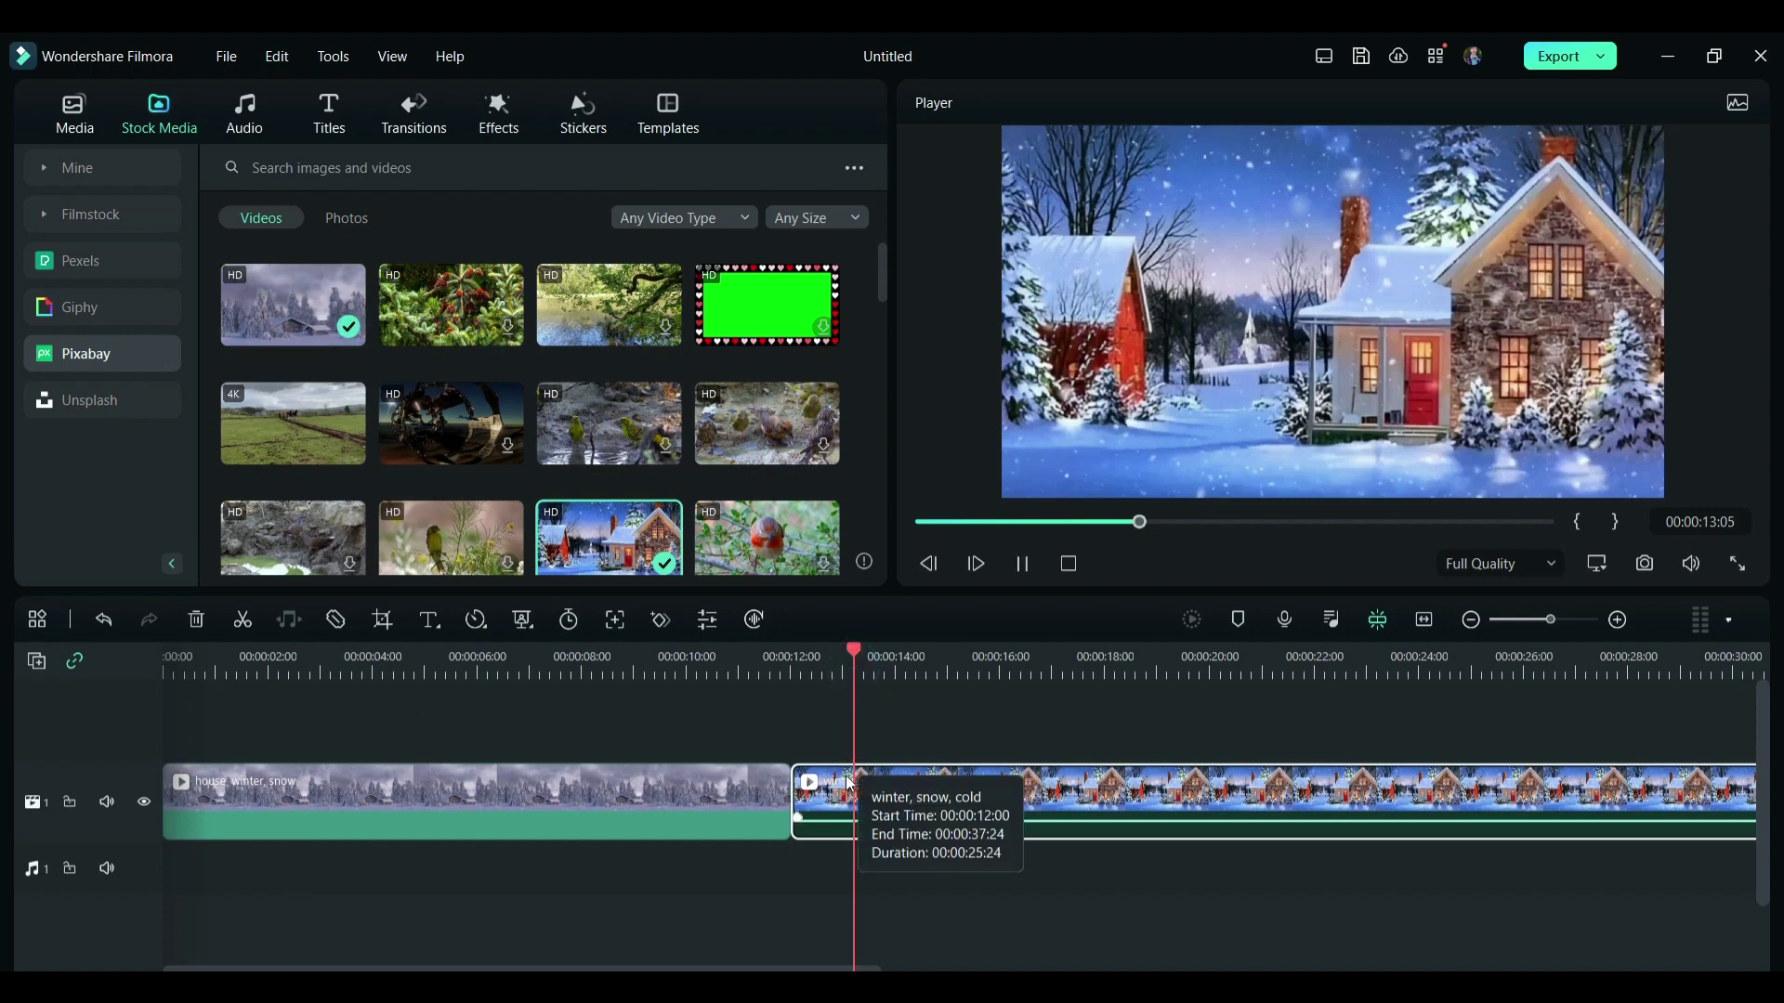
key(space)
key(space)
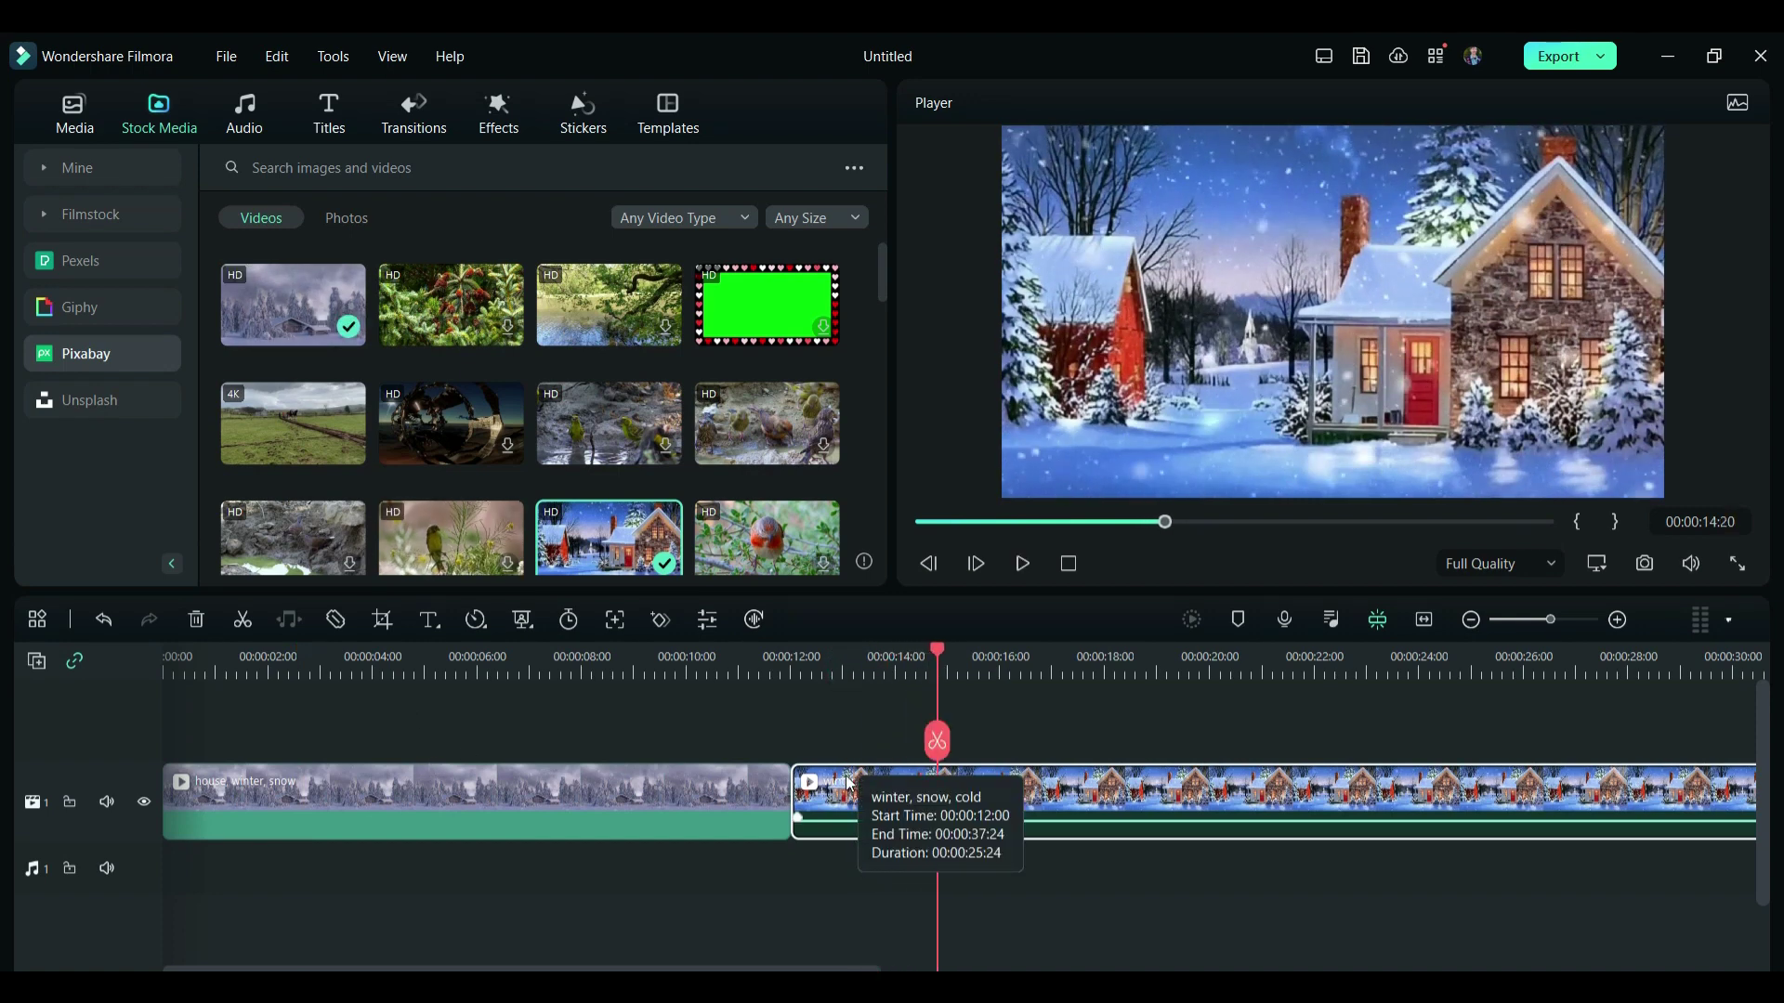
click(768, 689)
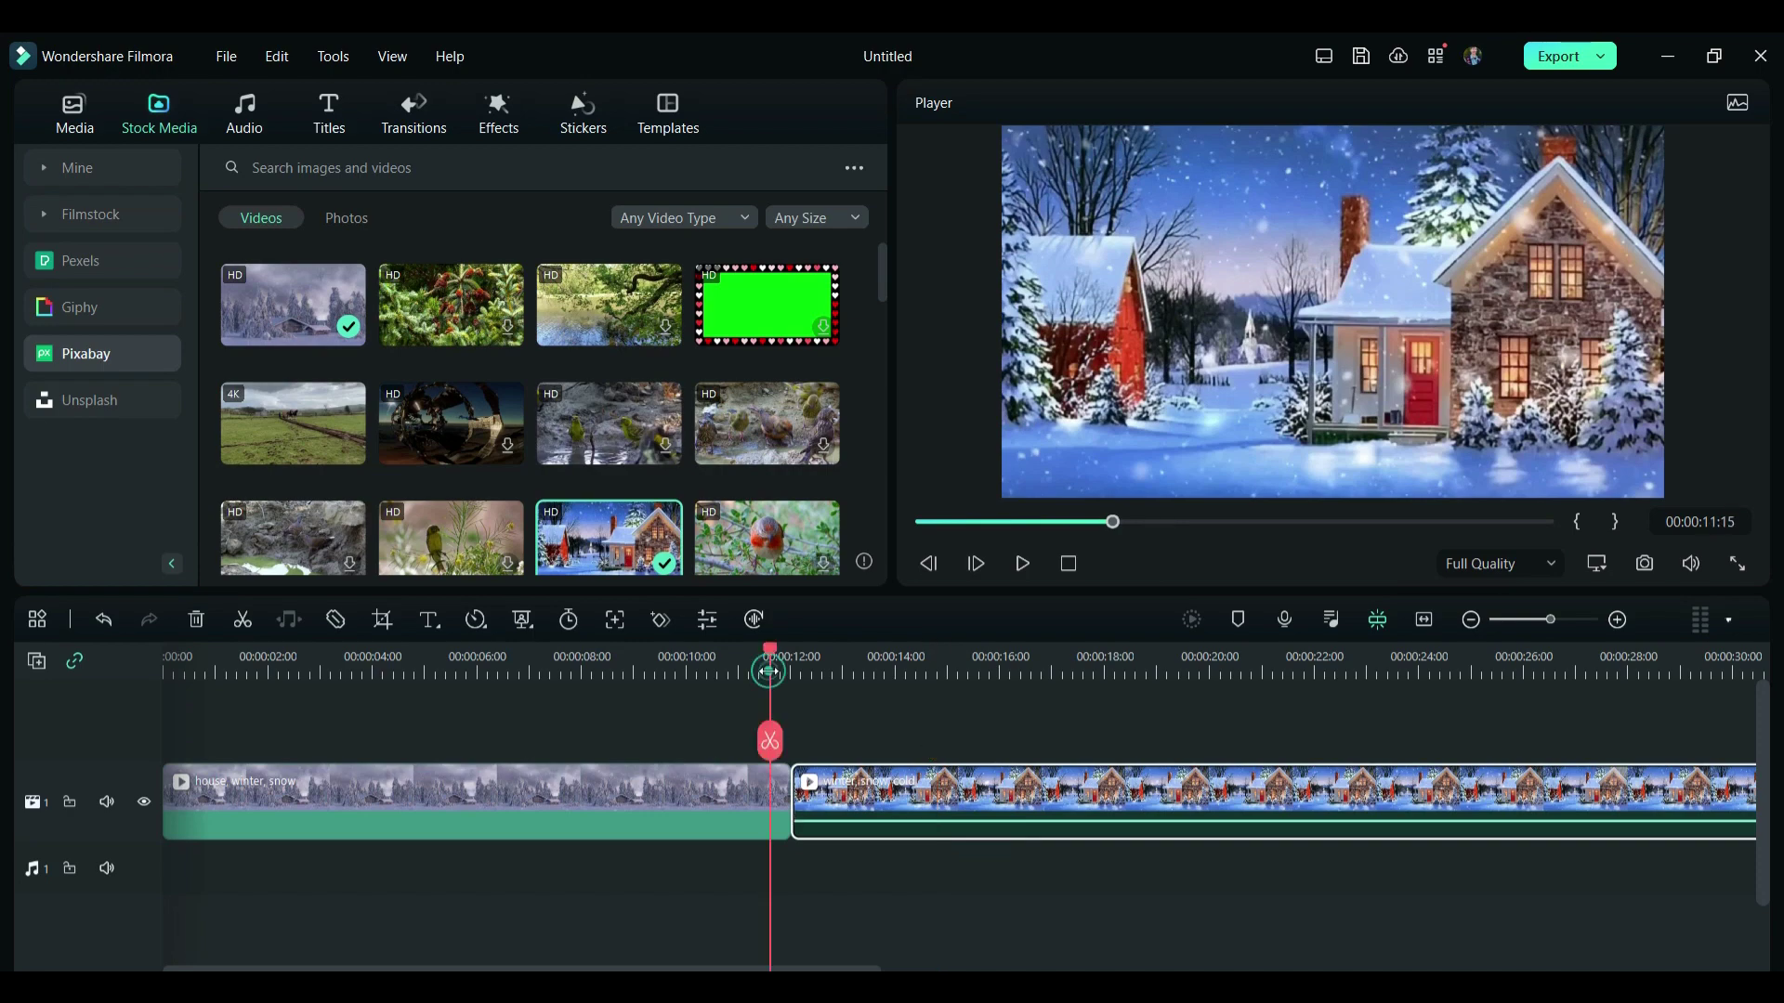
key(space)
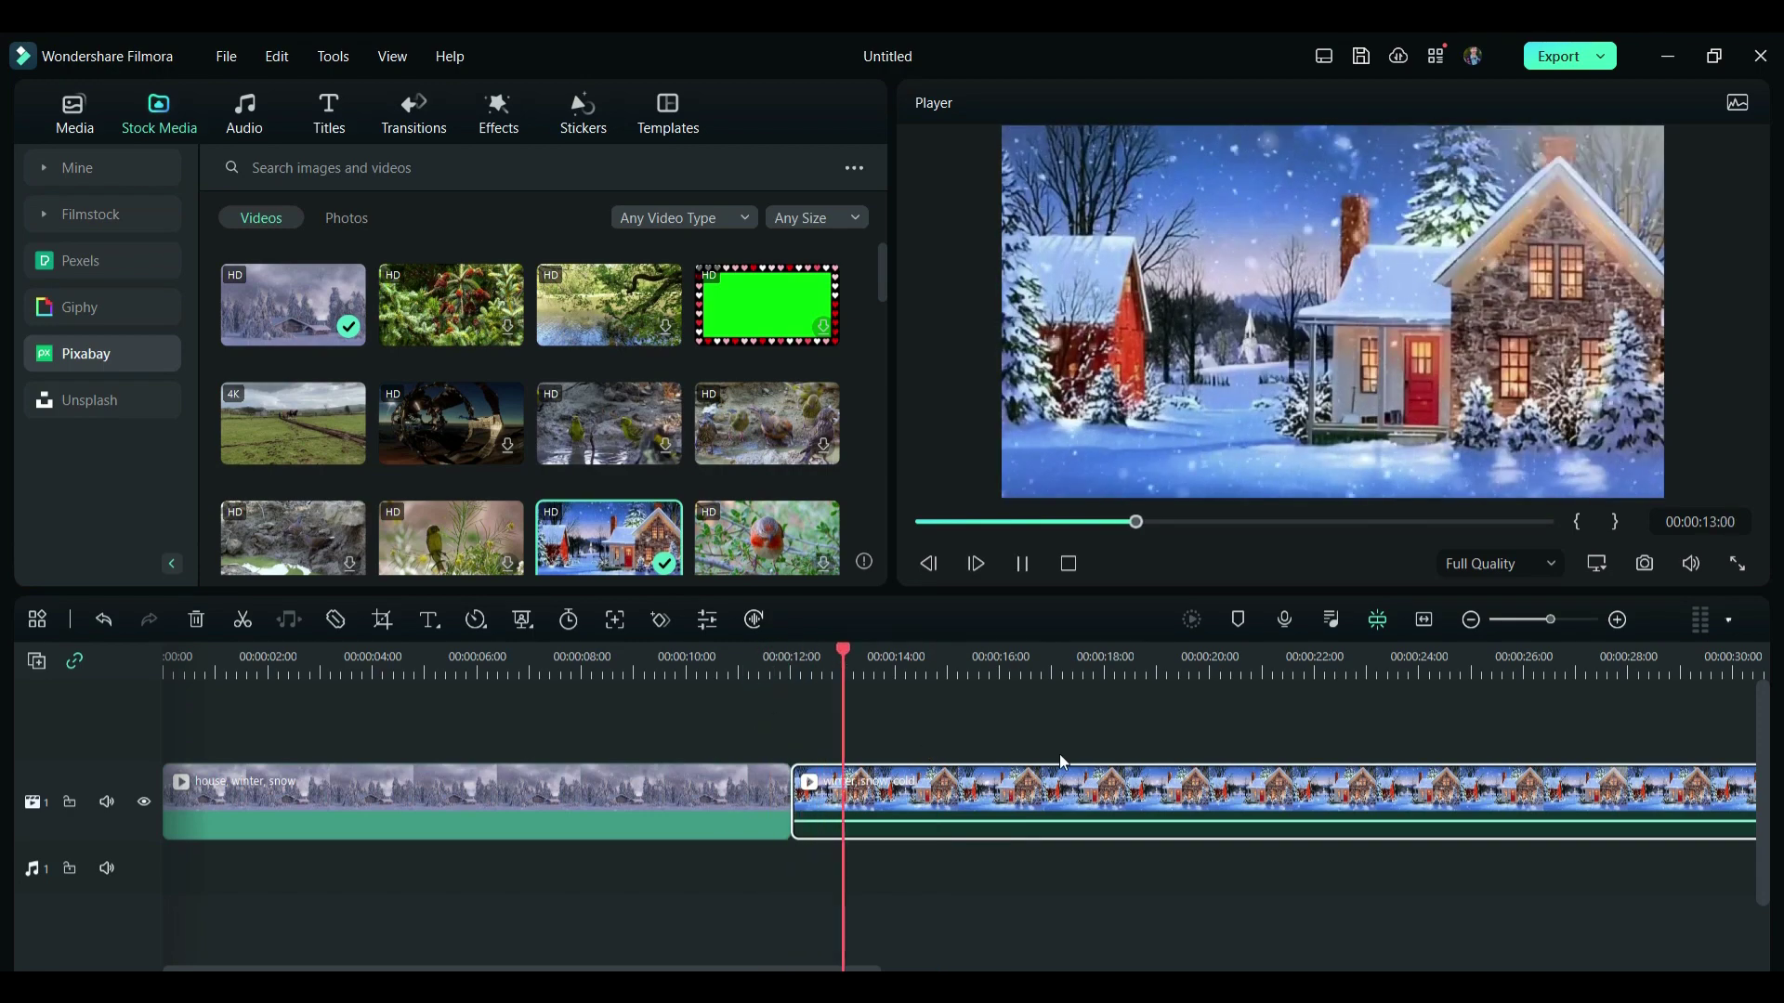
key(space)
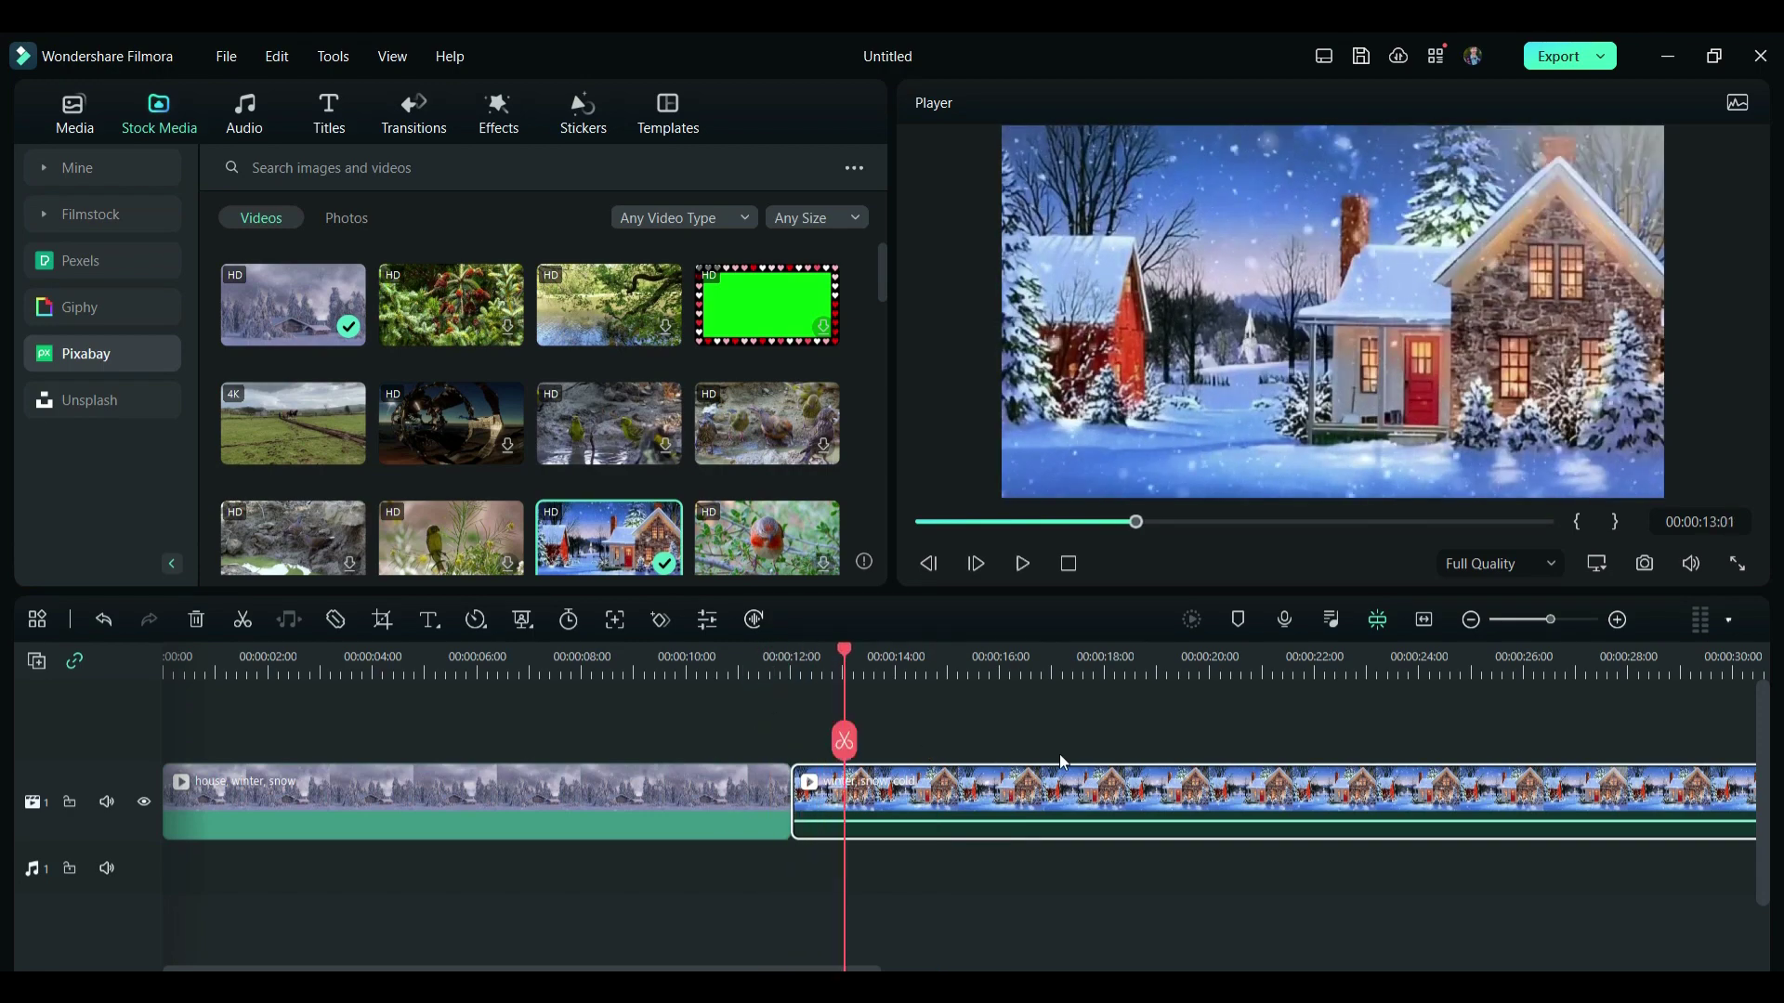
click(414, 122)
Step: Drop the Wind transition between the two winter clips and preview it
scroll(452, 504, down, 3)
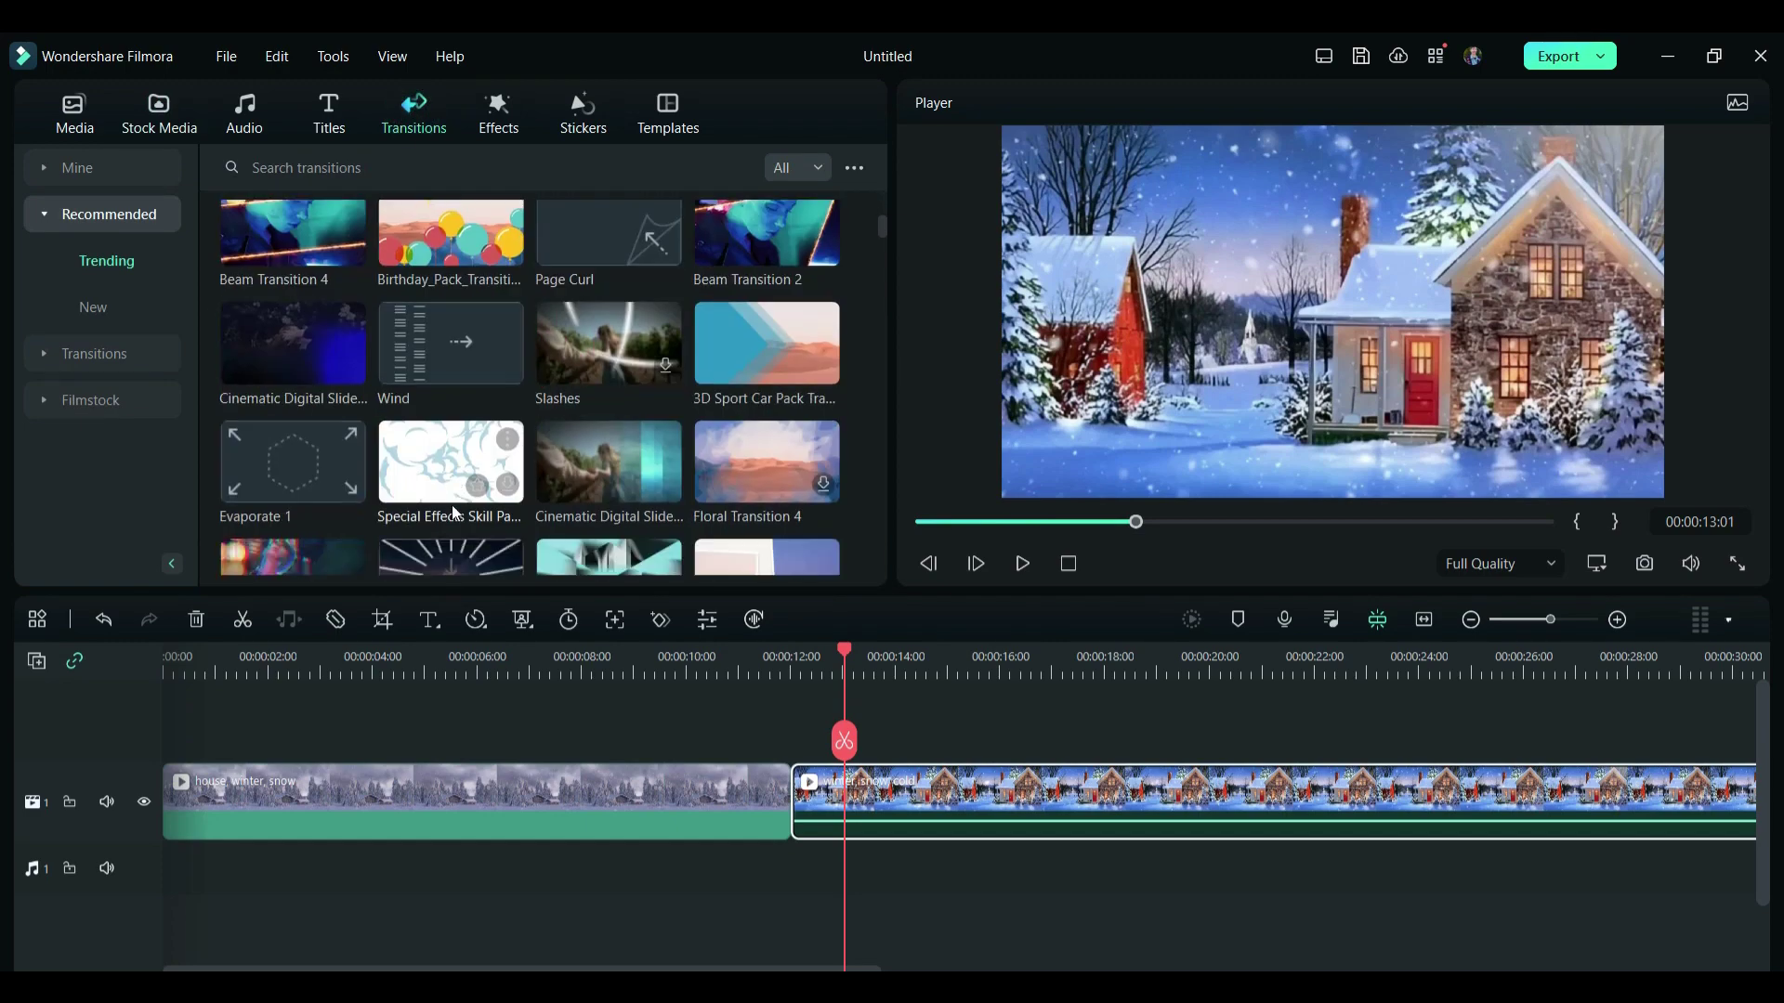
scroll(455, 512, down, 5)
scroll(455, 512, up, 5)
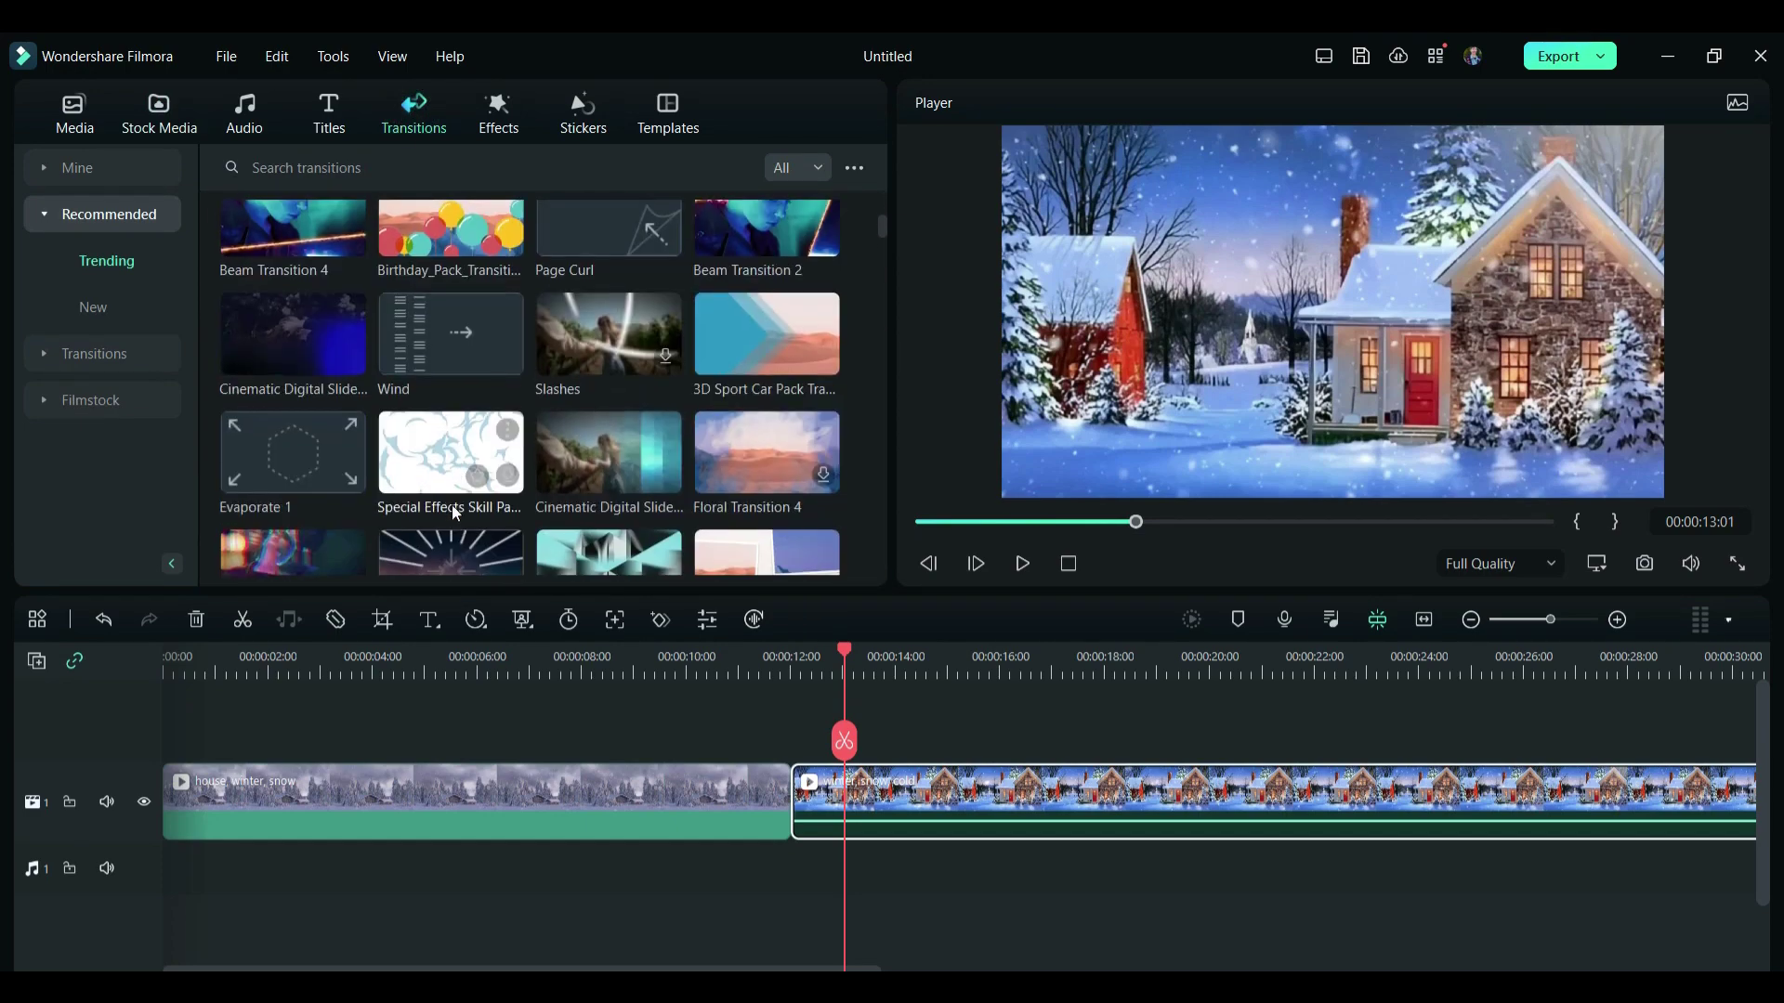
scroll(452, 504, down, 1)
drag(427, 282, 767, 816)
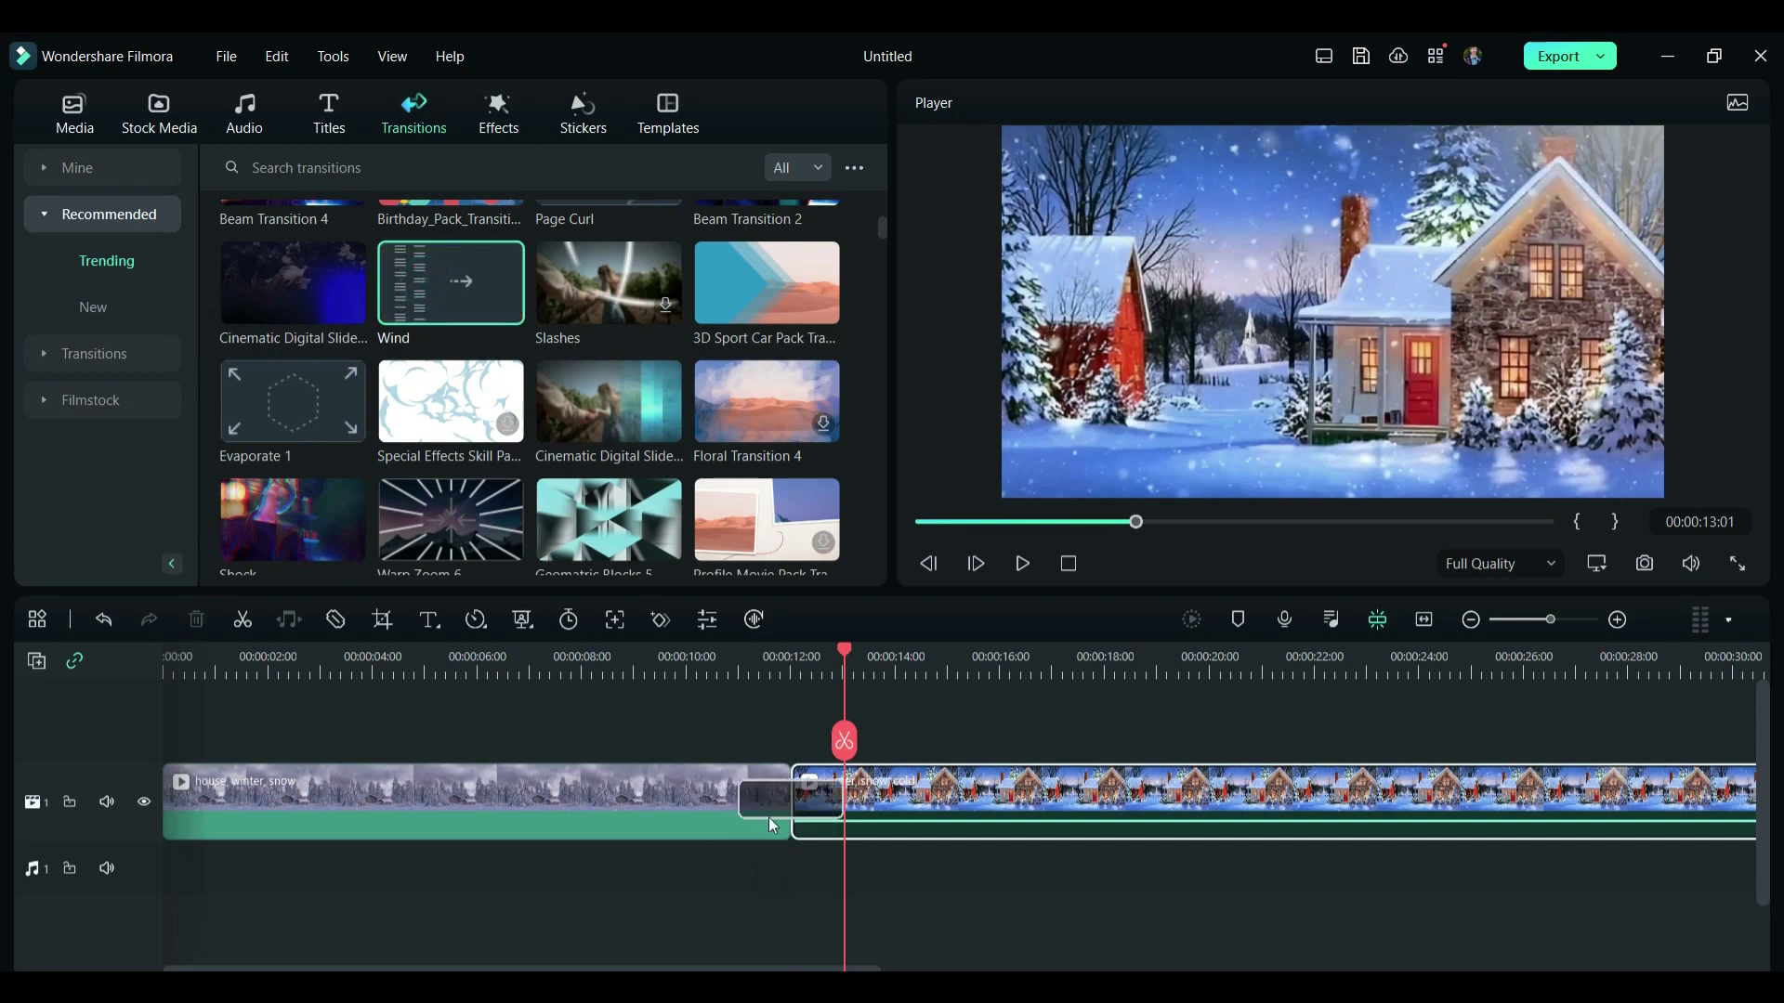
click(709, 684)
key(space)
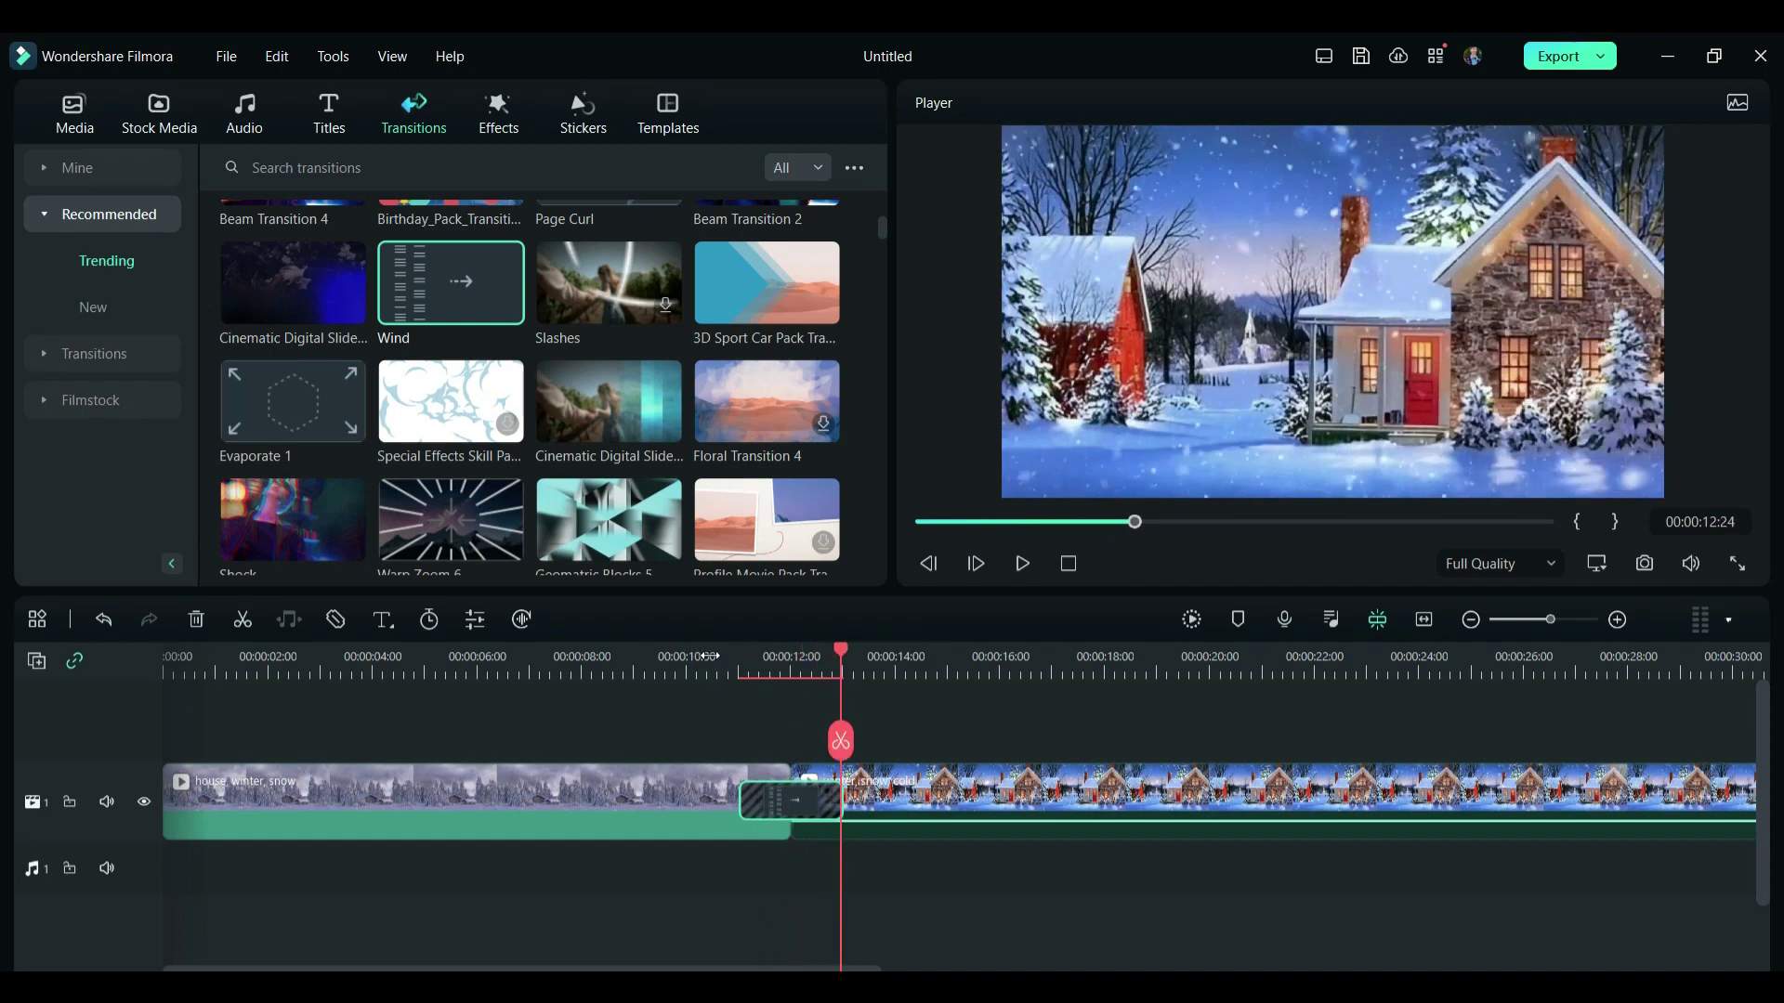
Step: Replace it with the Cinematic Digital Slide transition and play it back
drag(598, 435, 767, 795)
click(706, 675)
key(space)
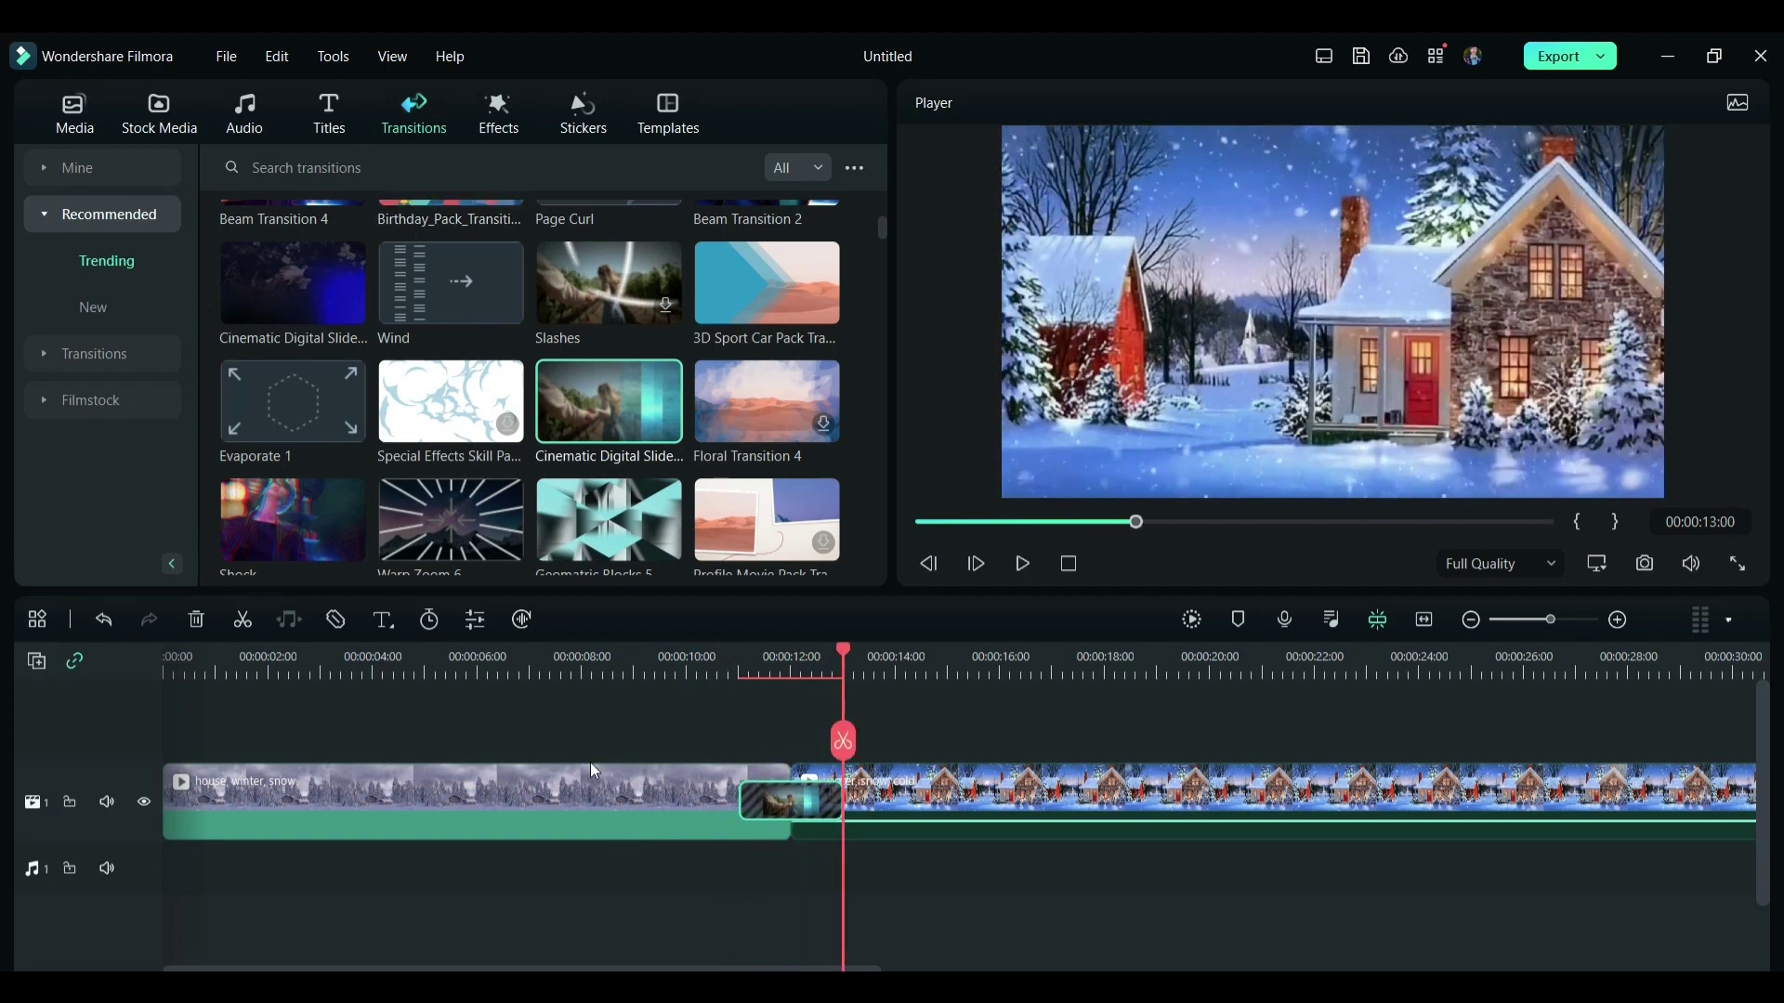
scroll(593, 770, down, 2)
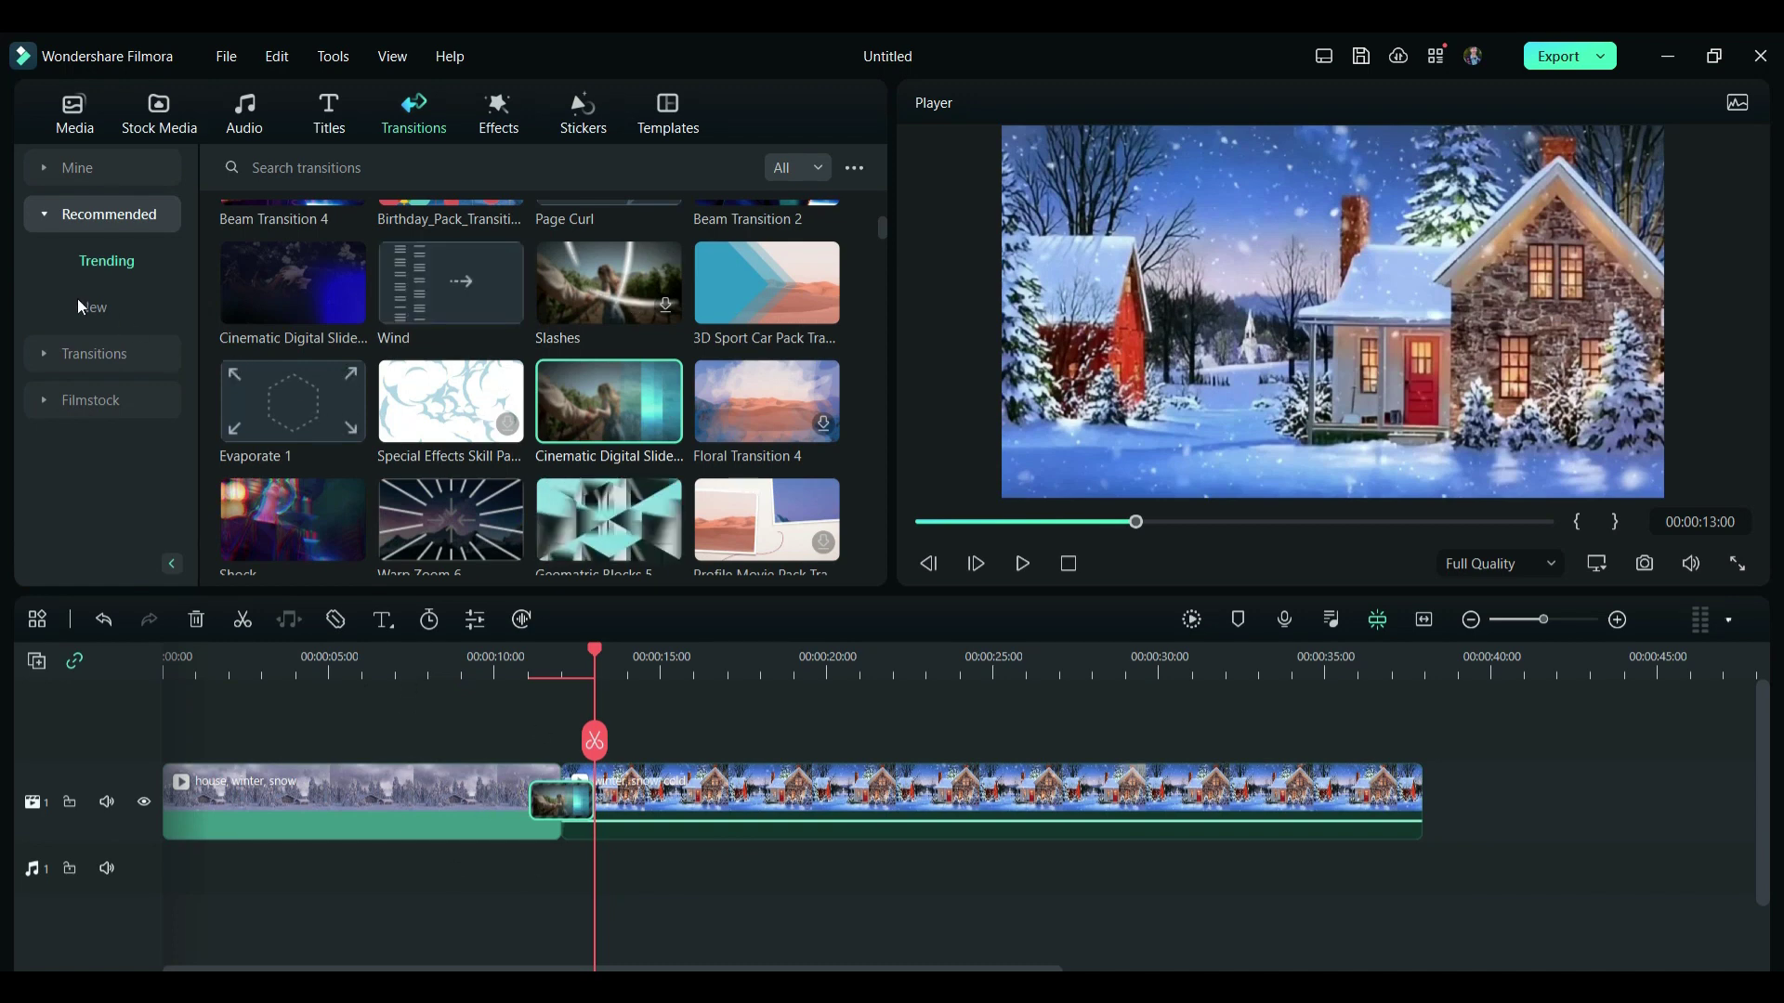
Step: Star the Slashes transition, then review the Mine Favorites and Downloads transitions
click(292, 168)
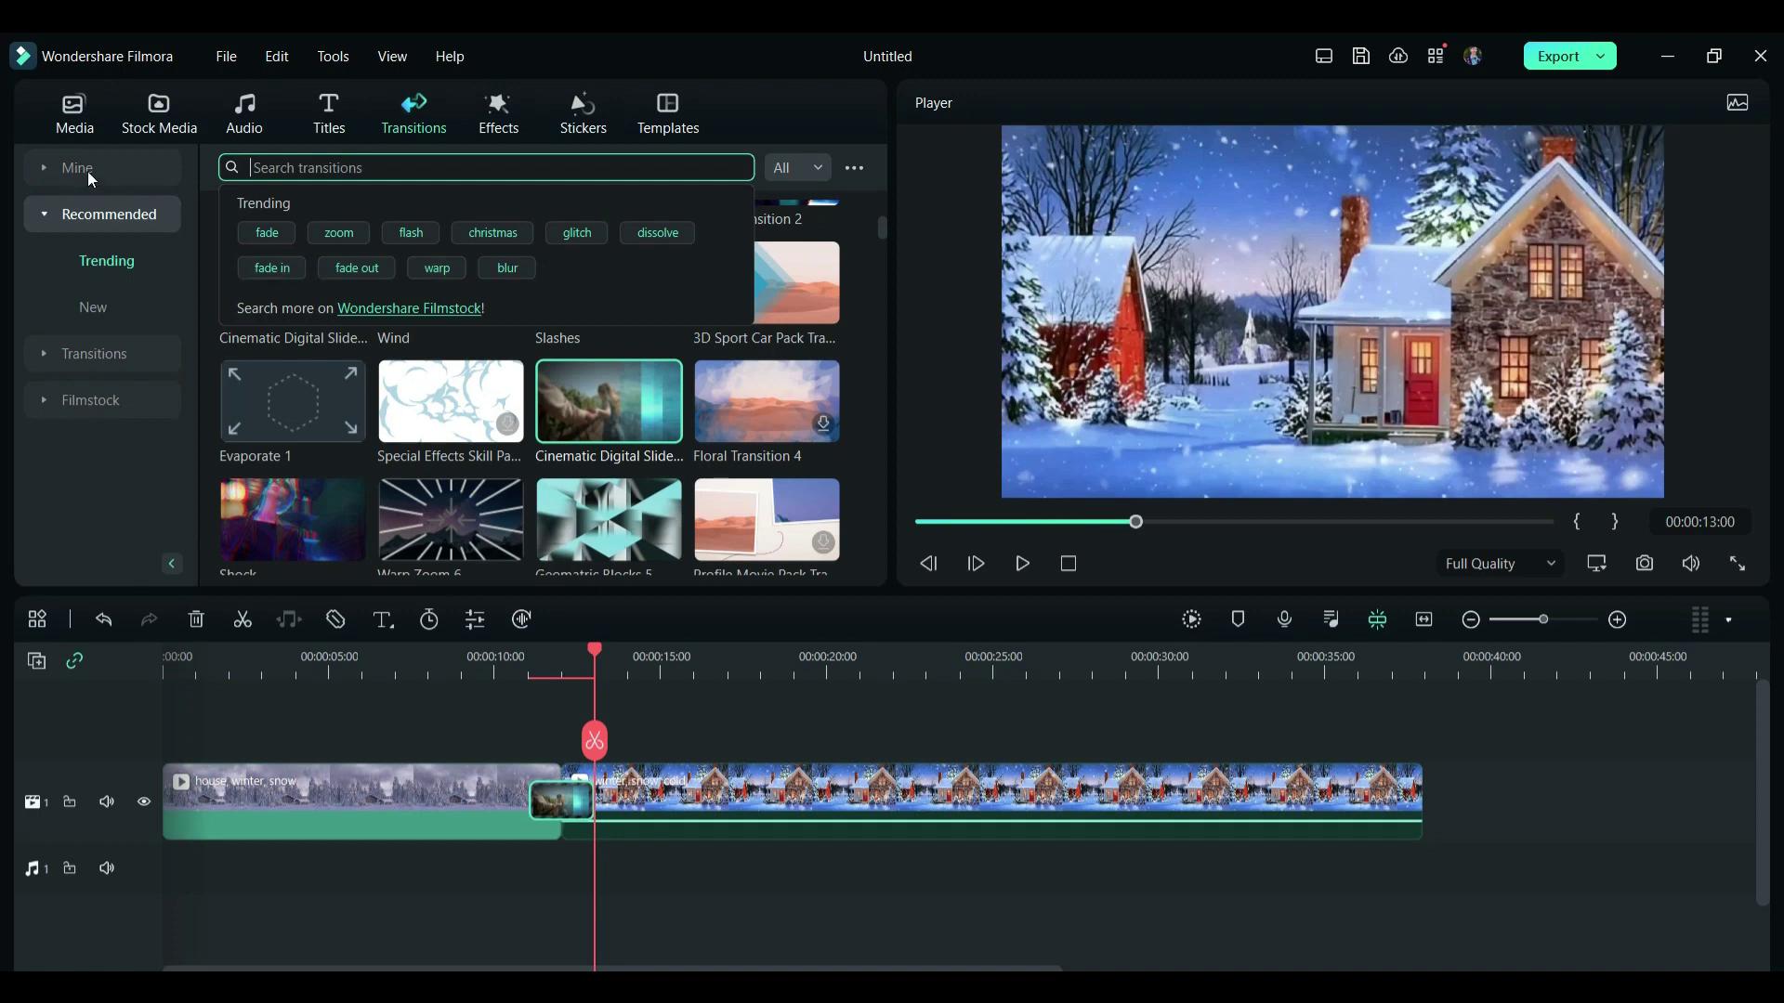
click(736, 109)
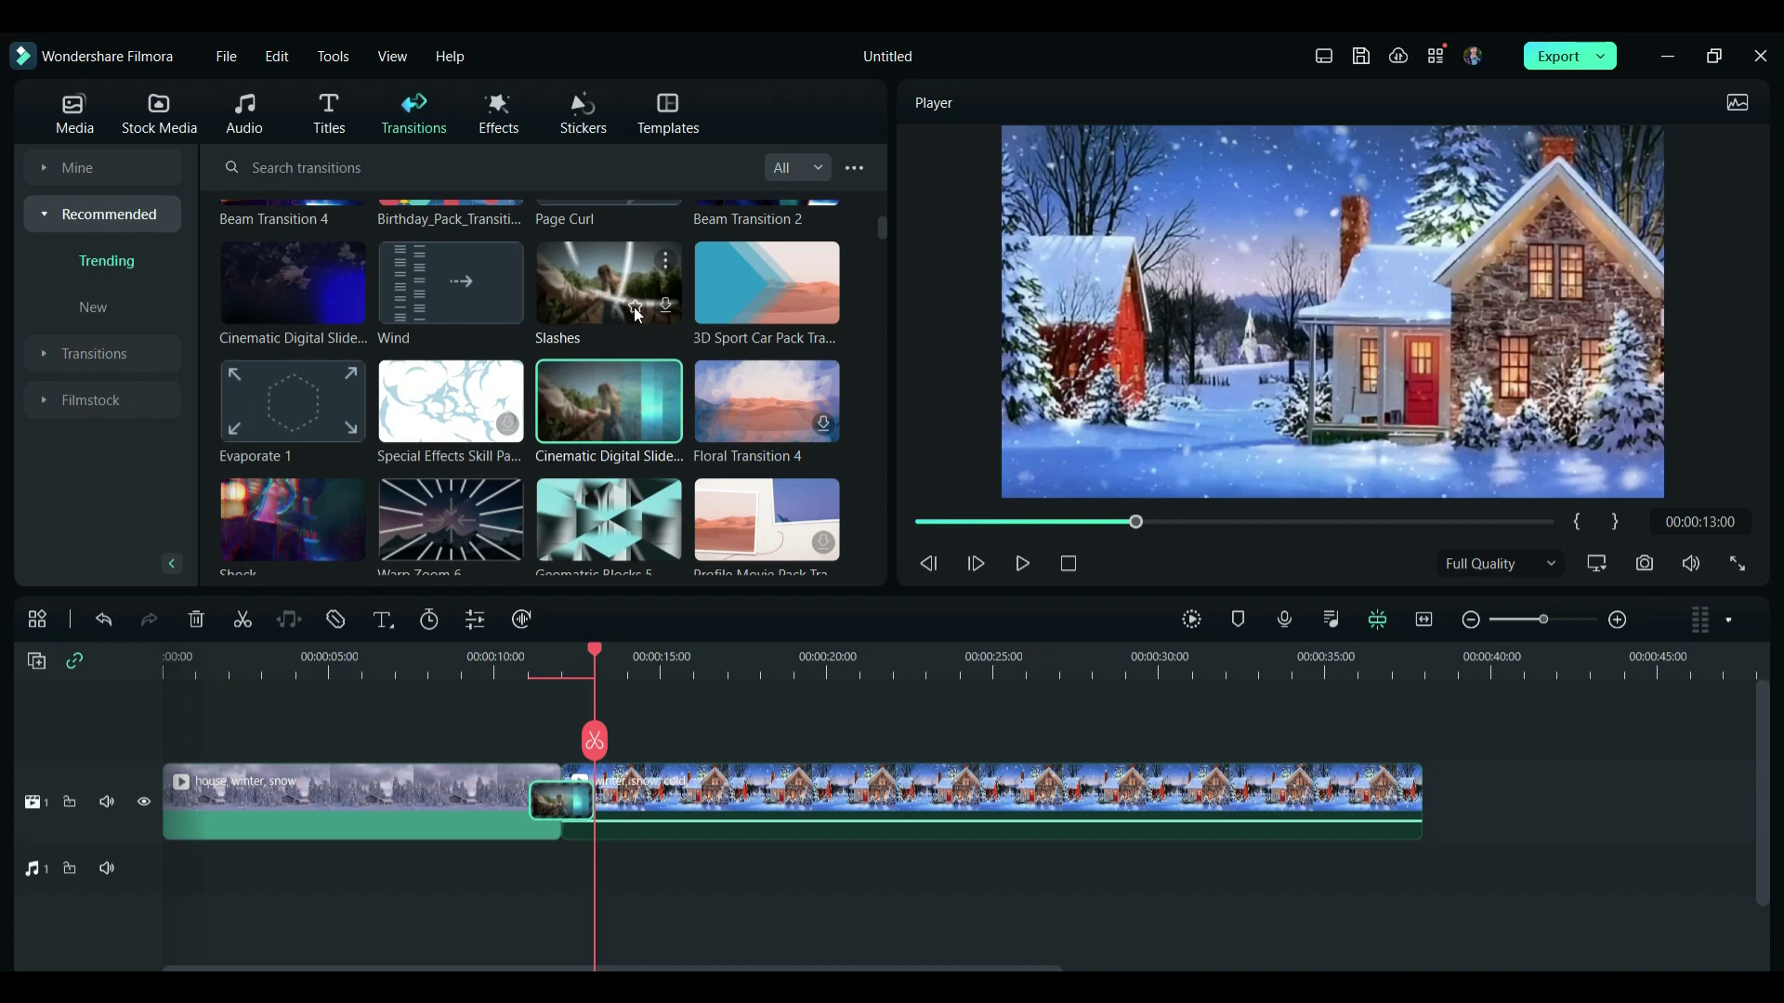
click(637, 310)
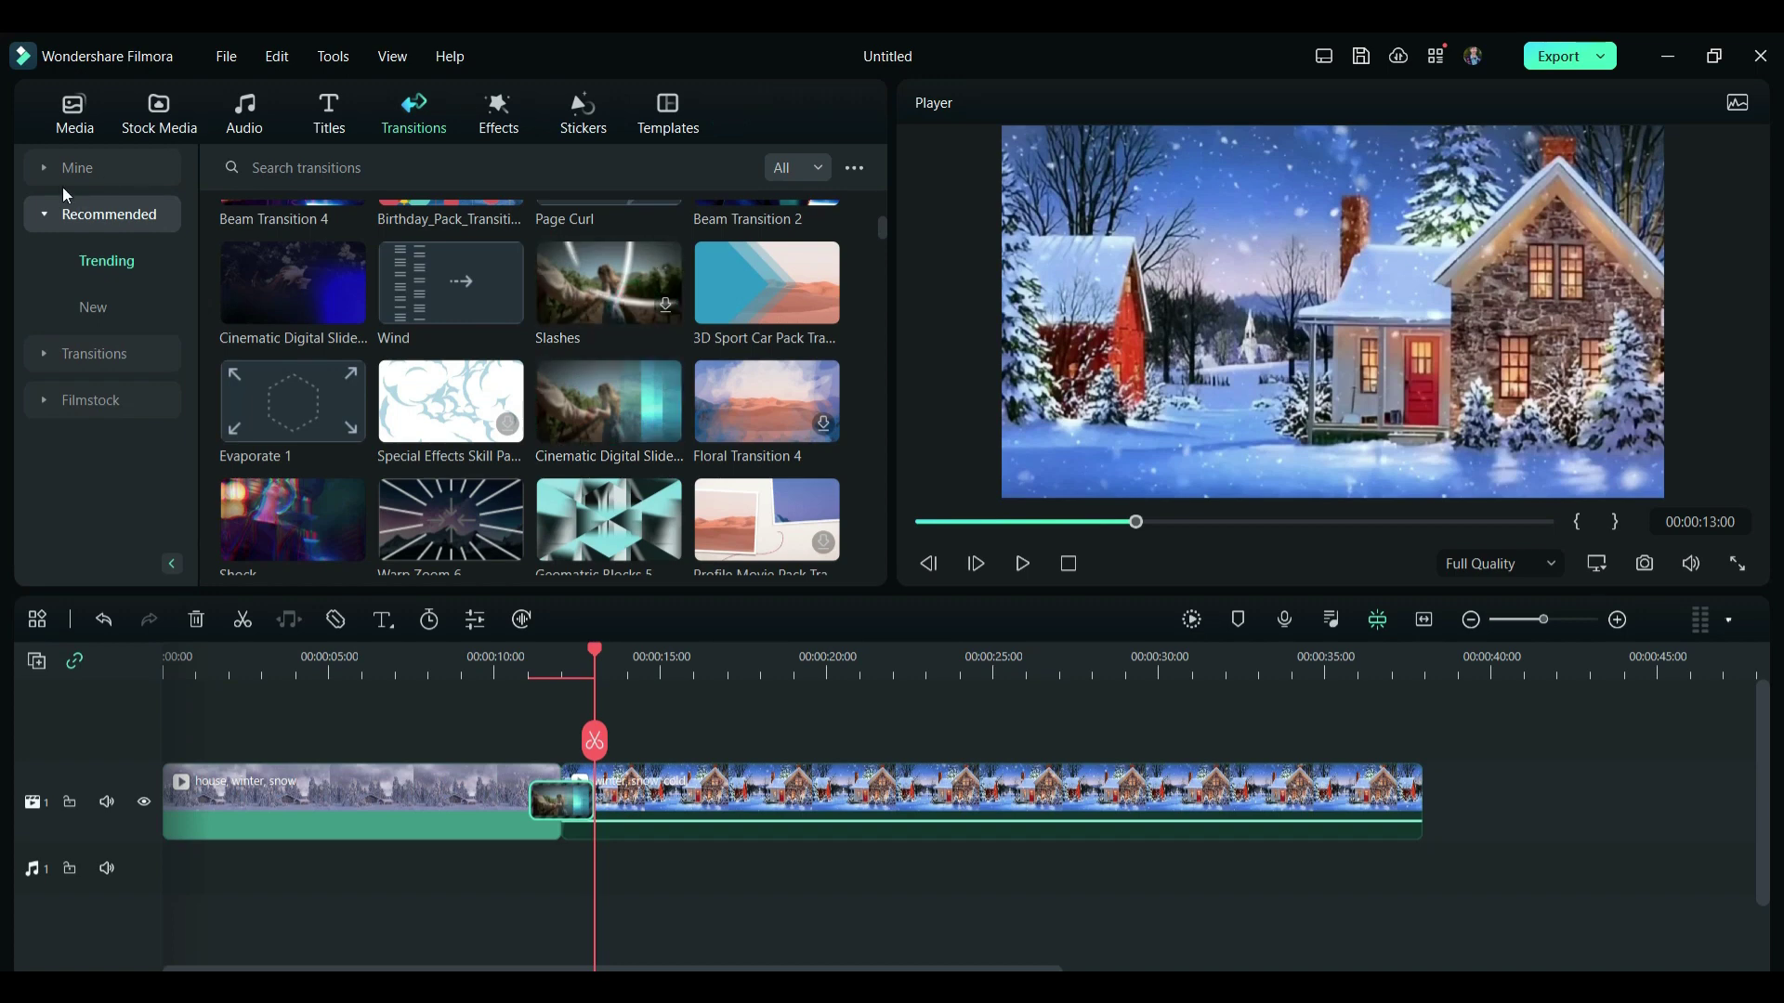
click(47, 171)
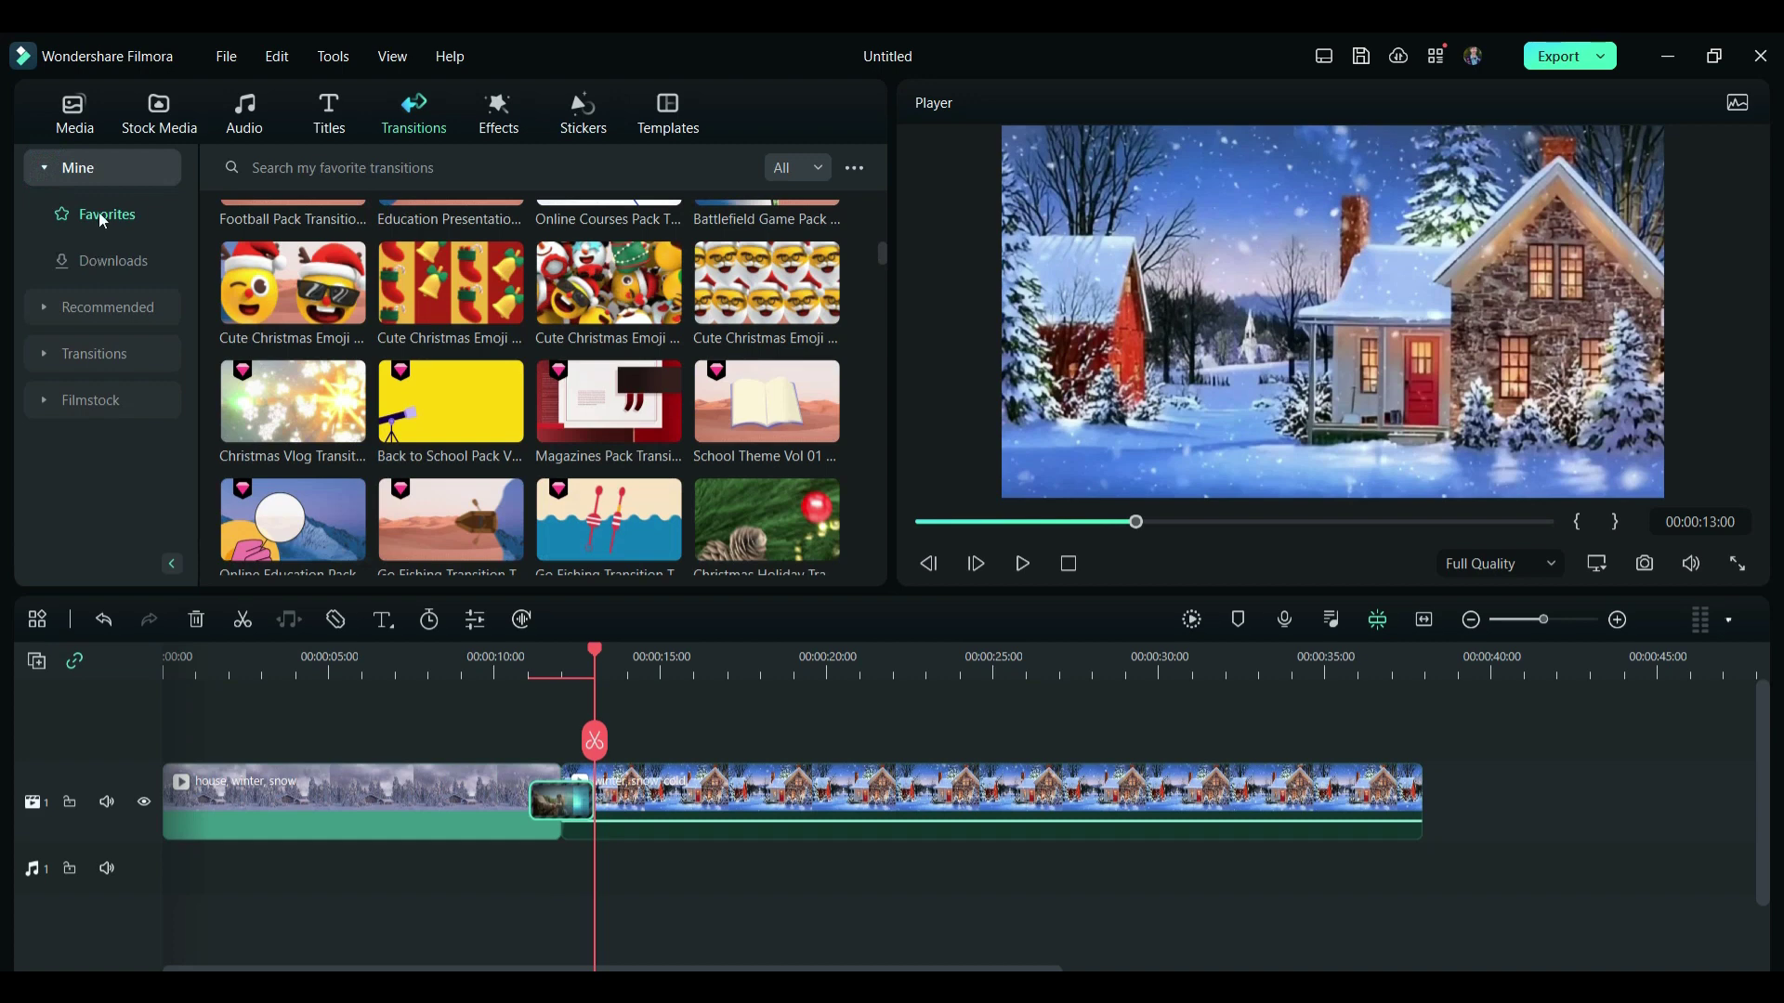
click(97, 259)
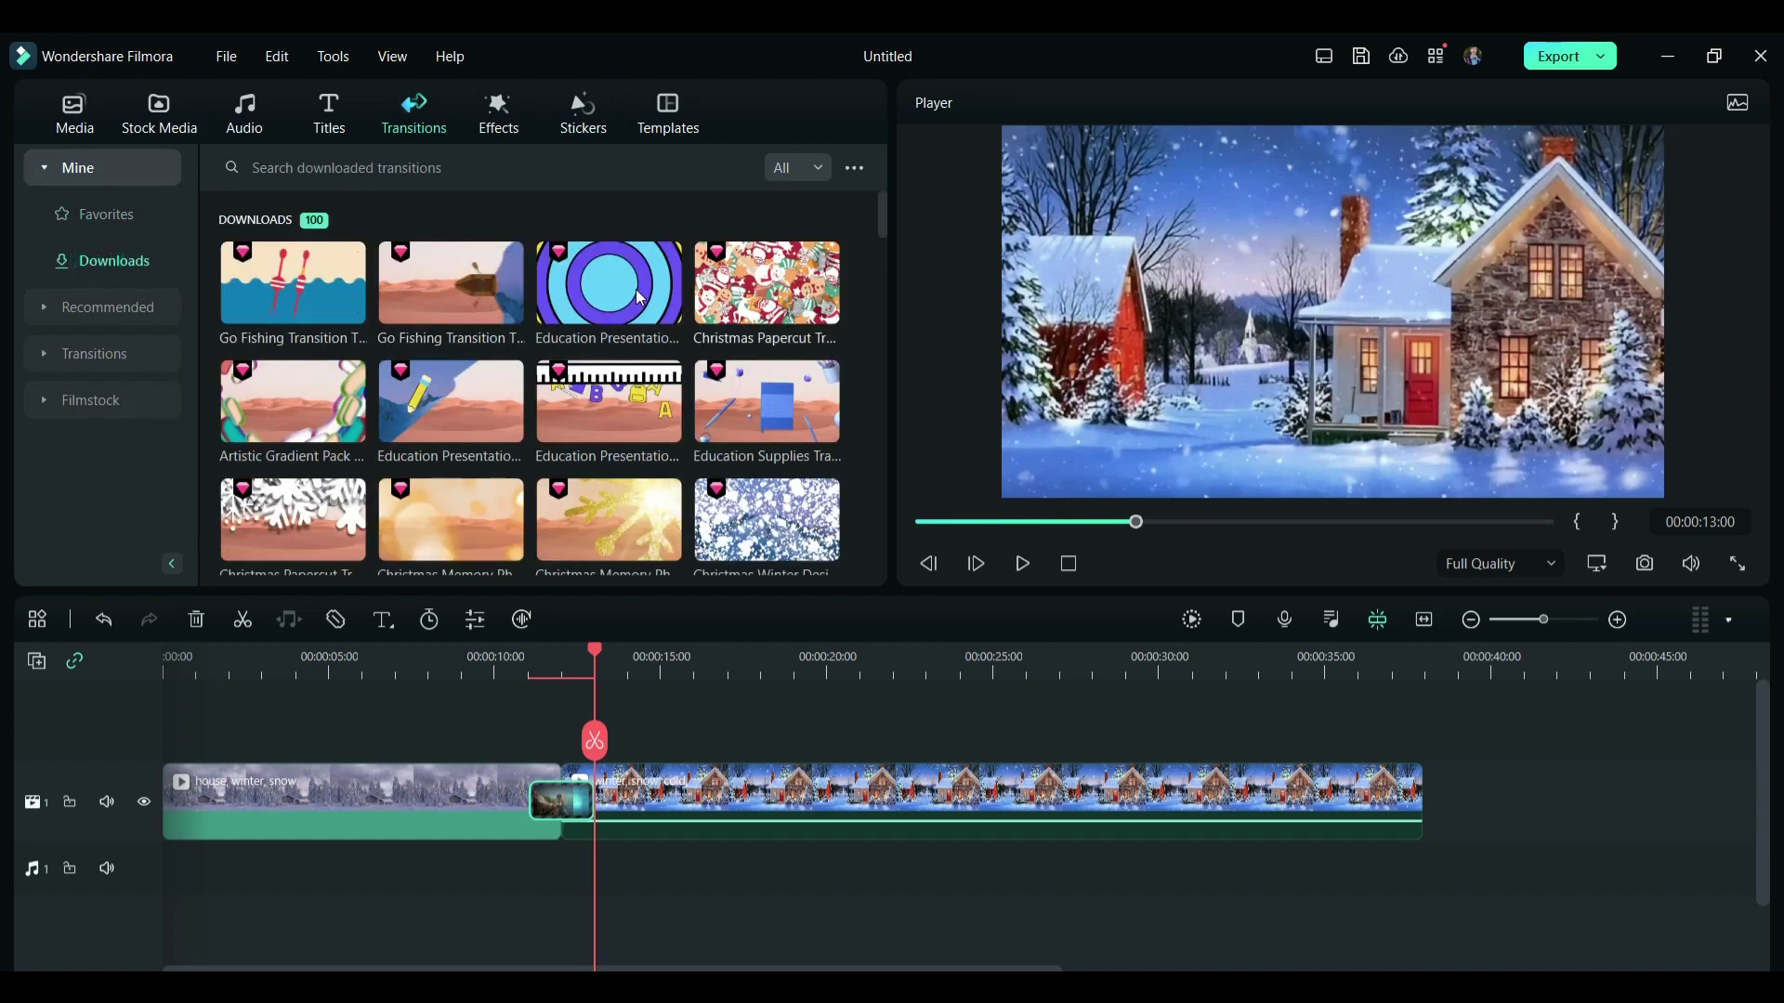
click(249, 104)
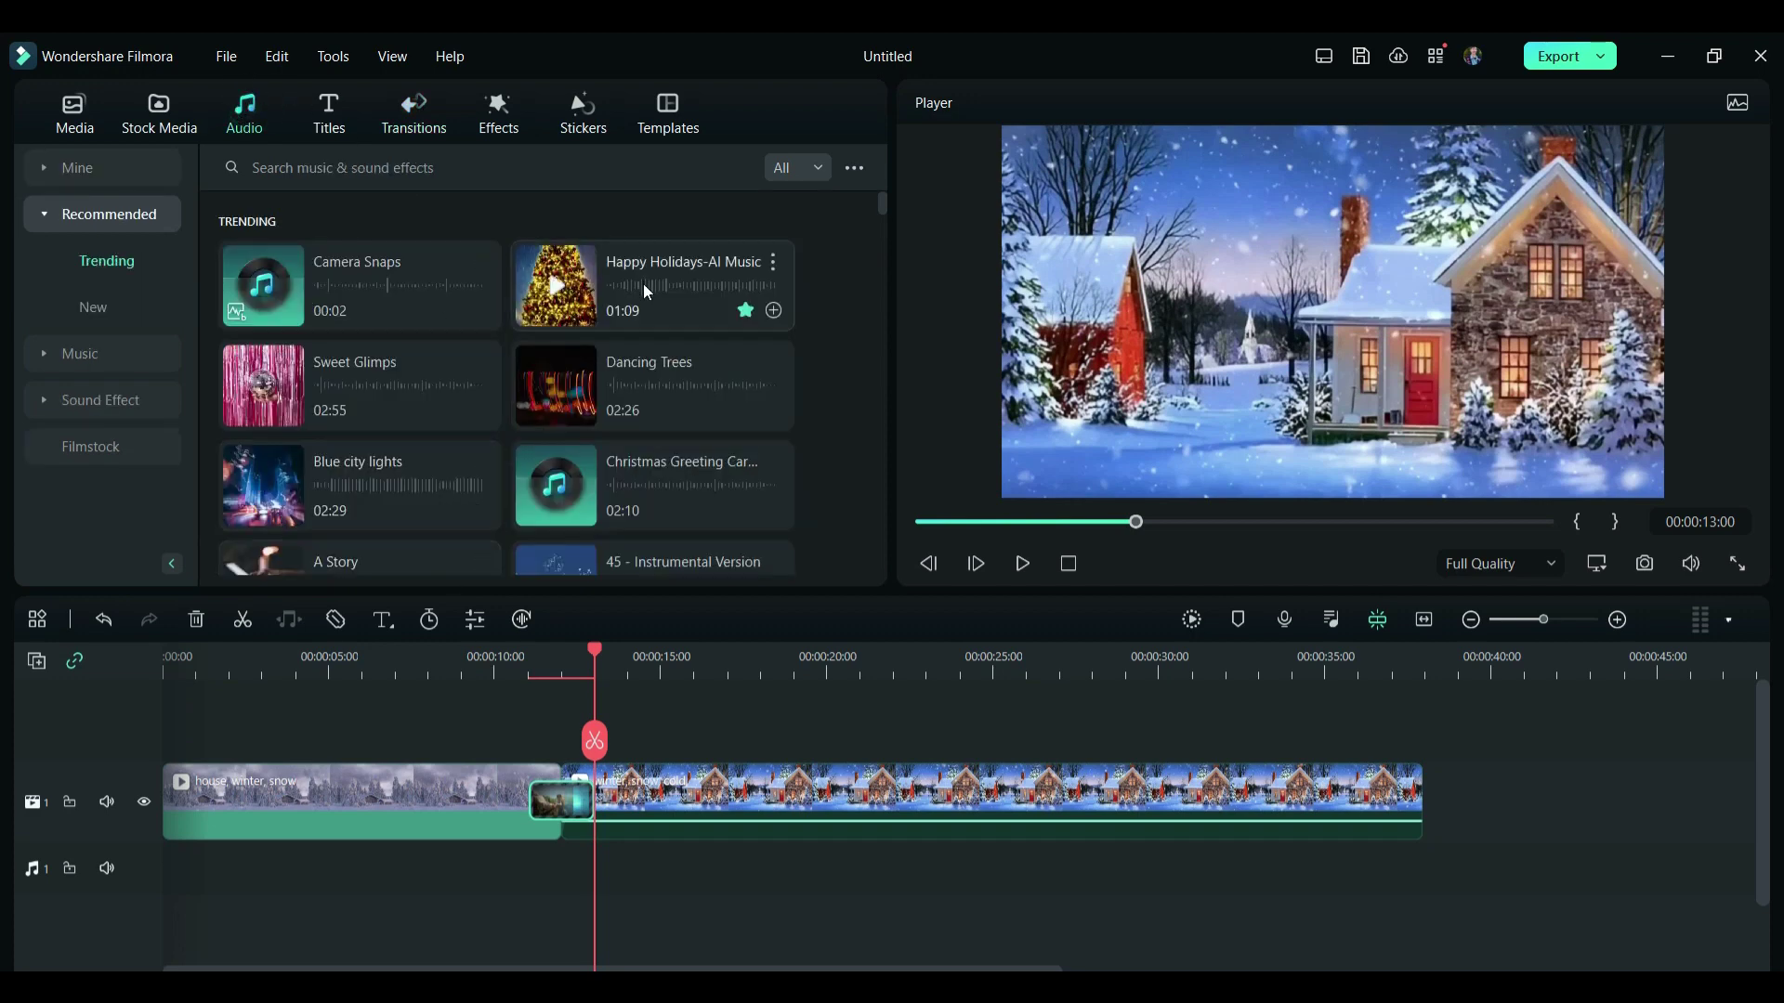
Step: Place the Christmas track Santa Claus on audio track 1 and preview from about 11 seconds
click(96, 353)
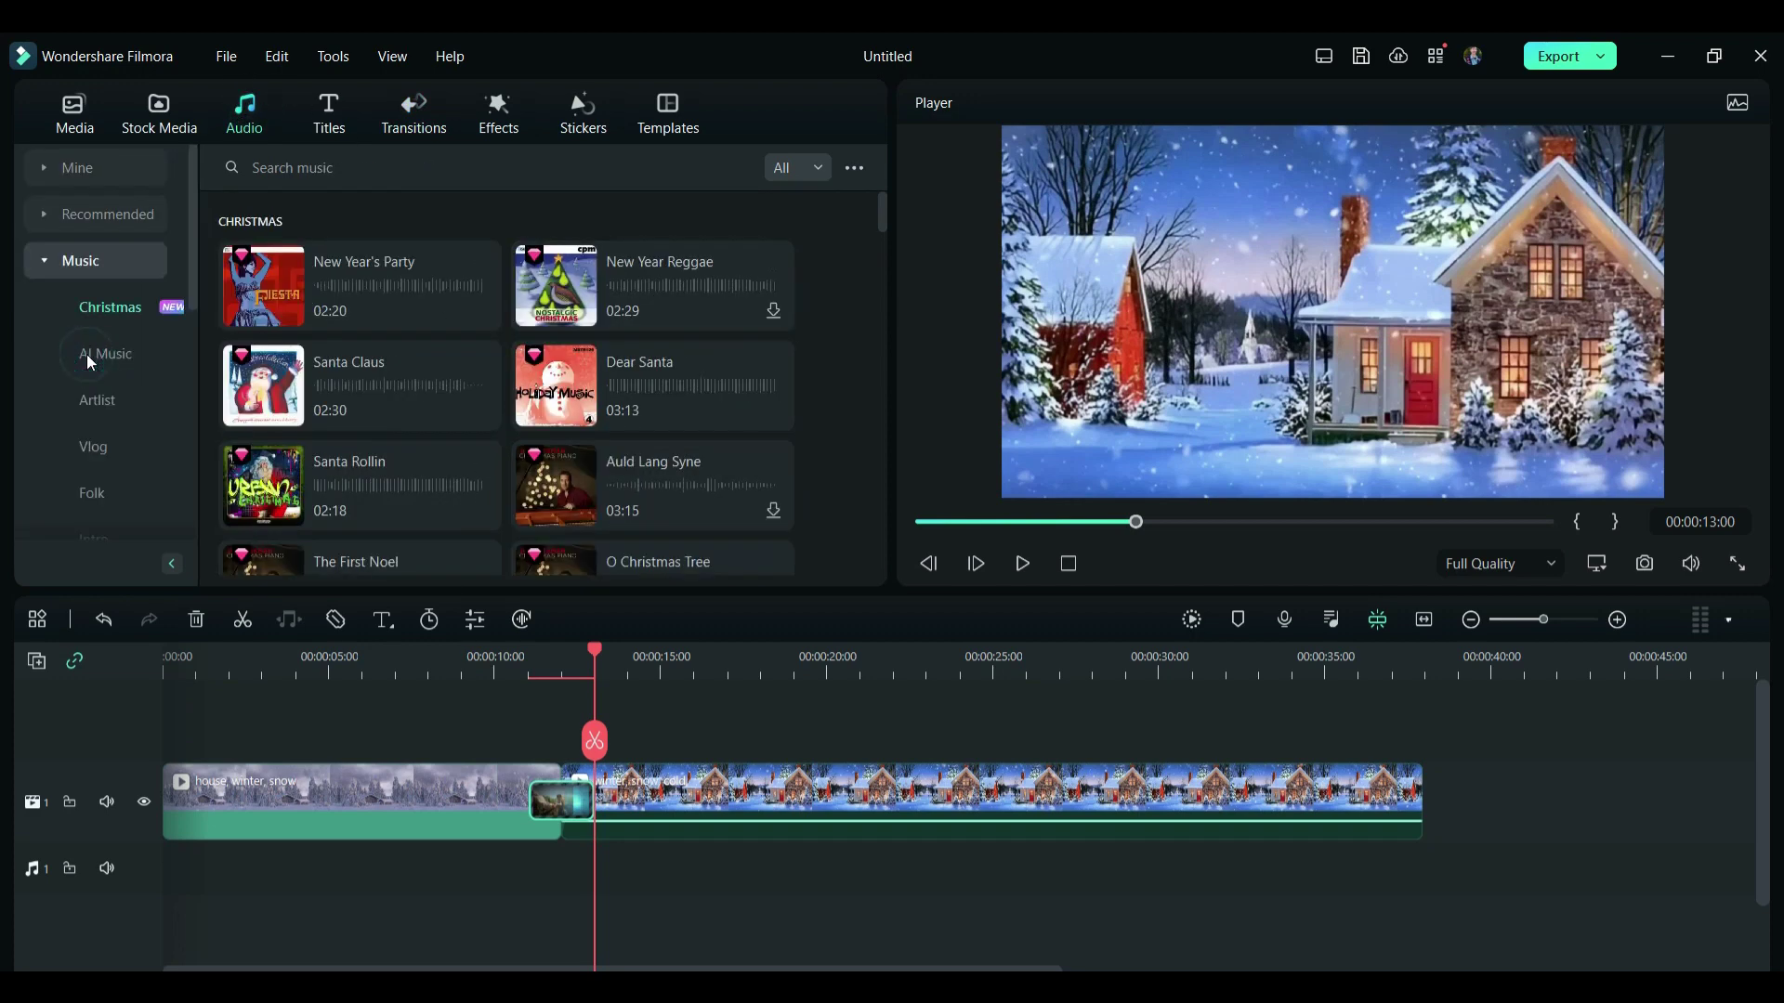
scroll(422, 426, down, 5)
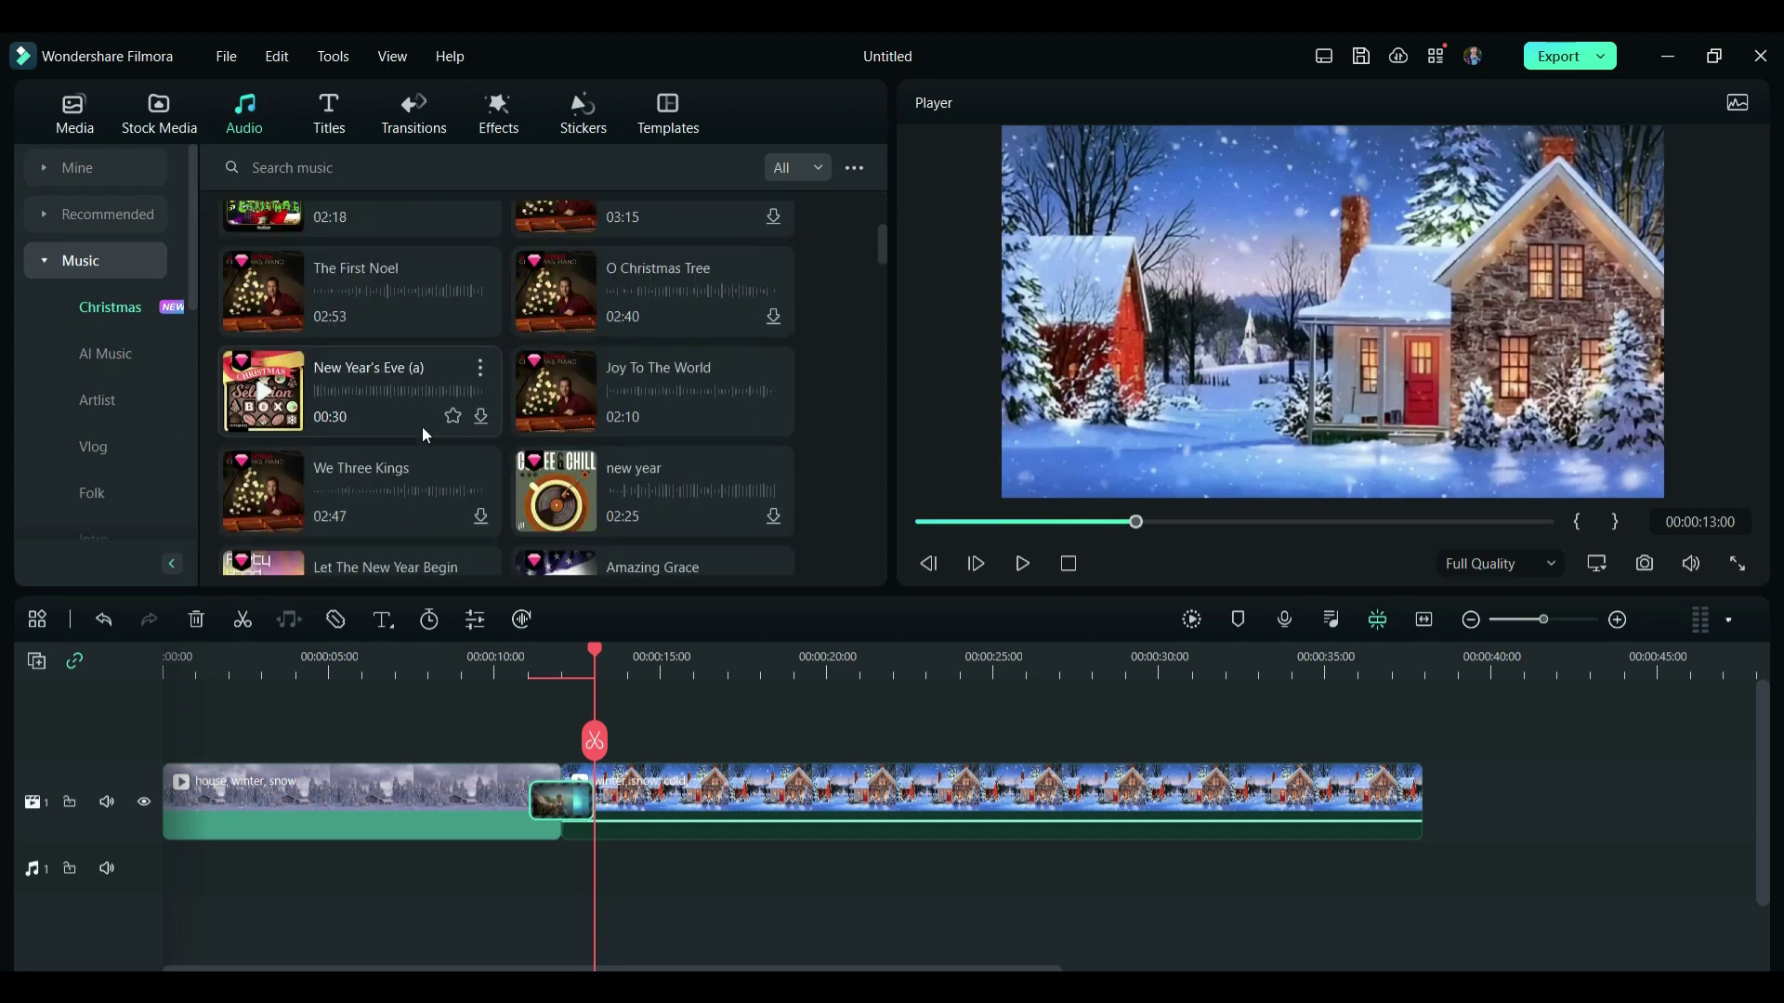
scroll(421, 426, up, 2)
scroll(422, 427, down, 4)
scroll(422, 426, up, 7)
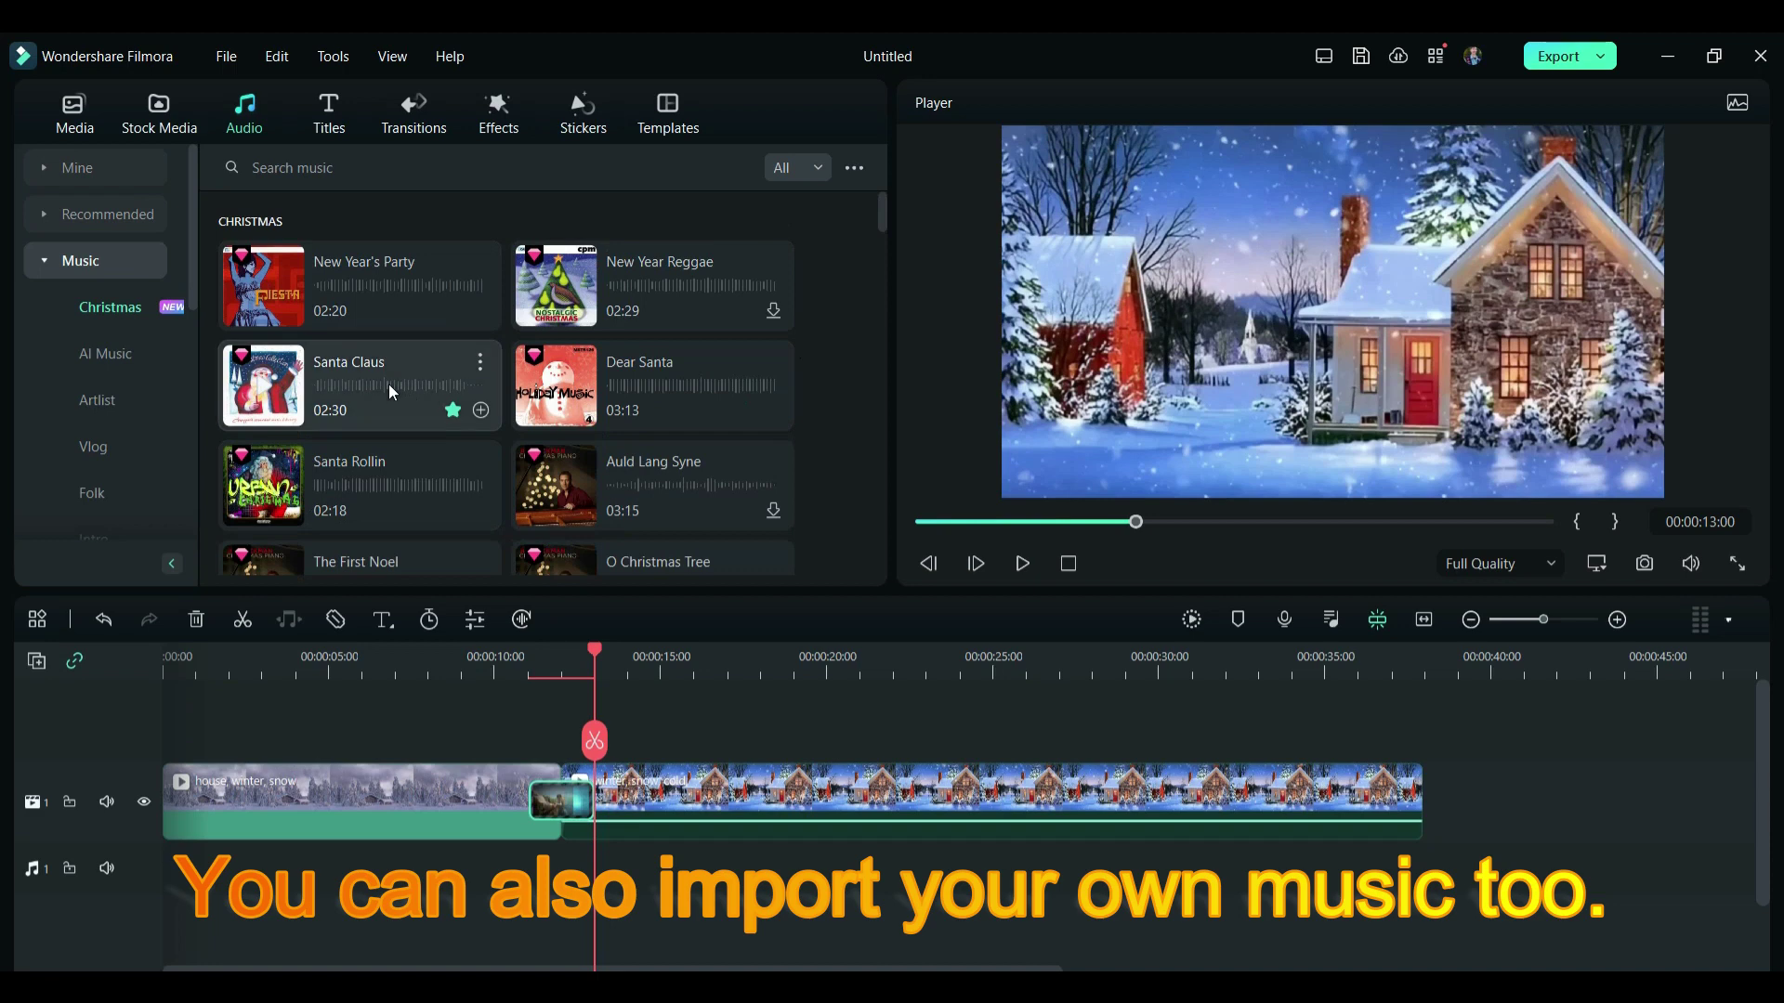
drag(389, 383, 146, 841)
click(504, 671)
key(space)
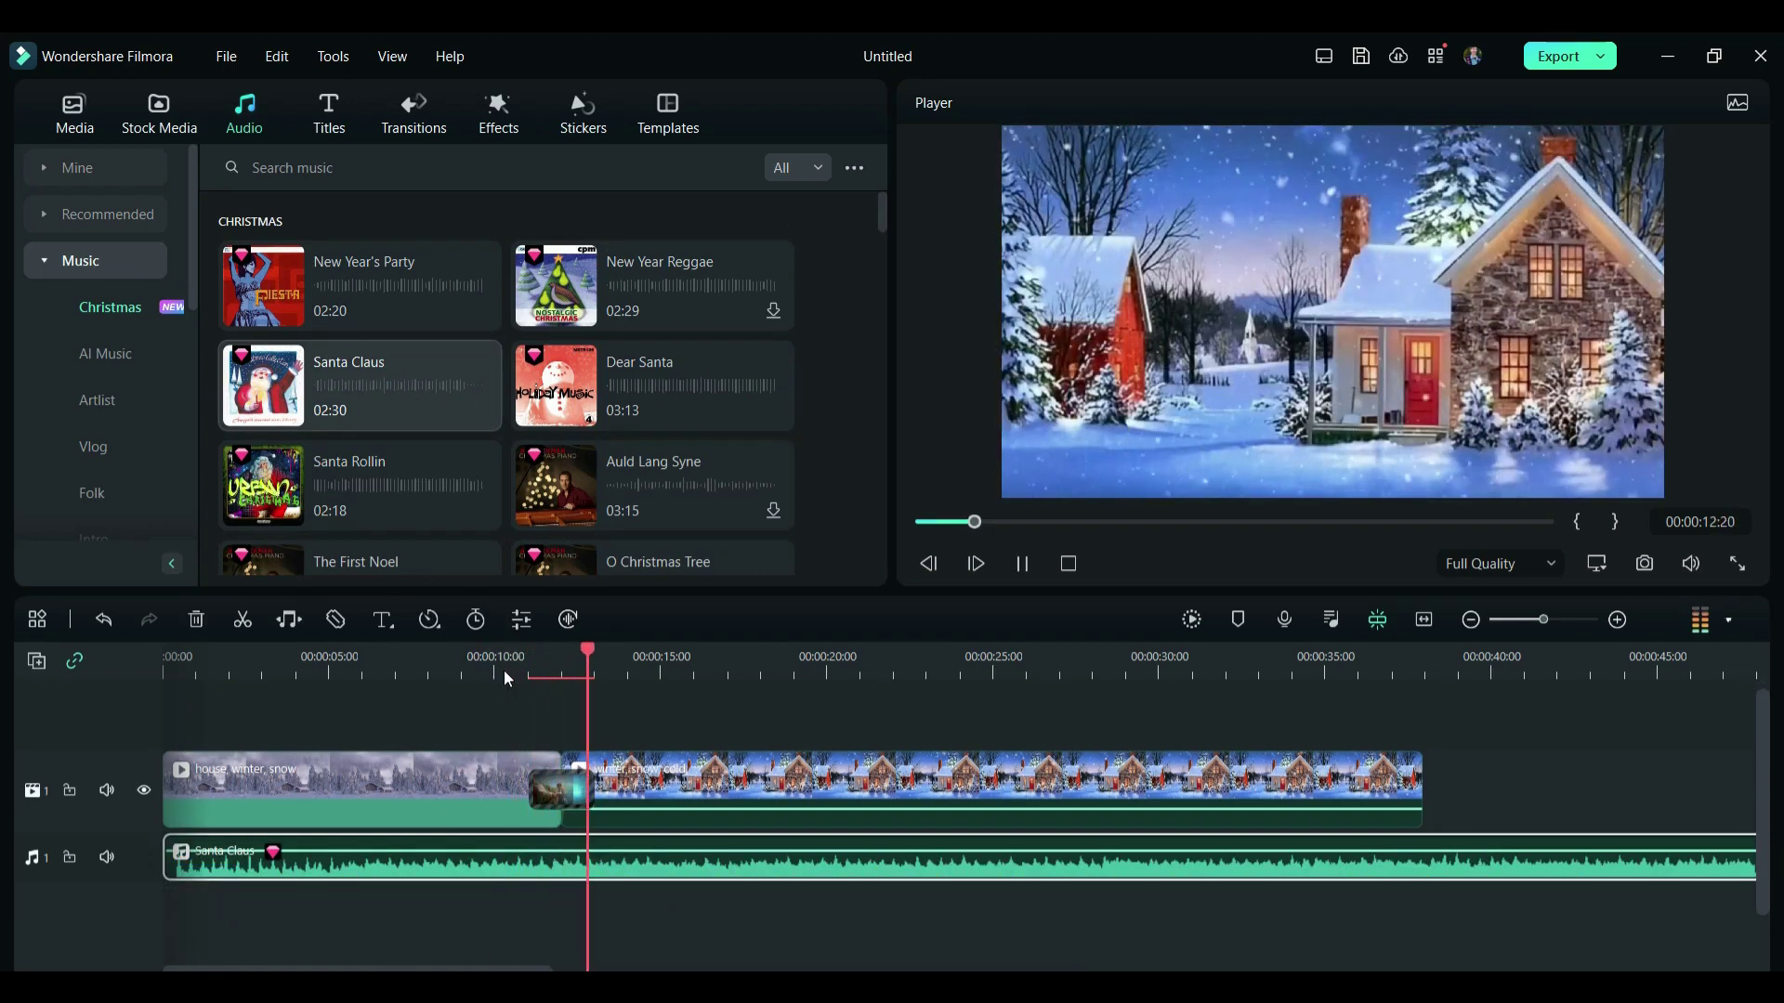
key(space)
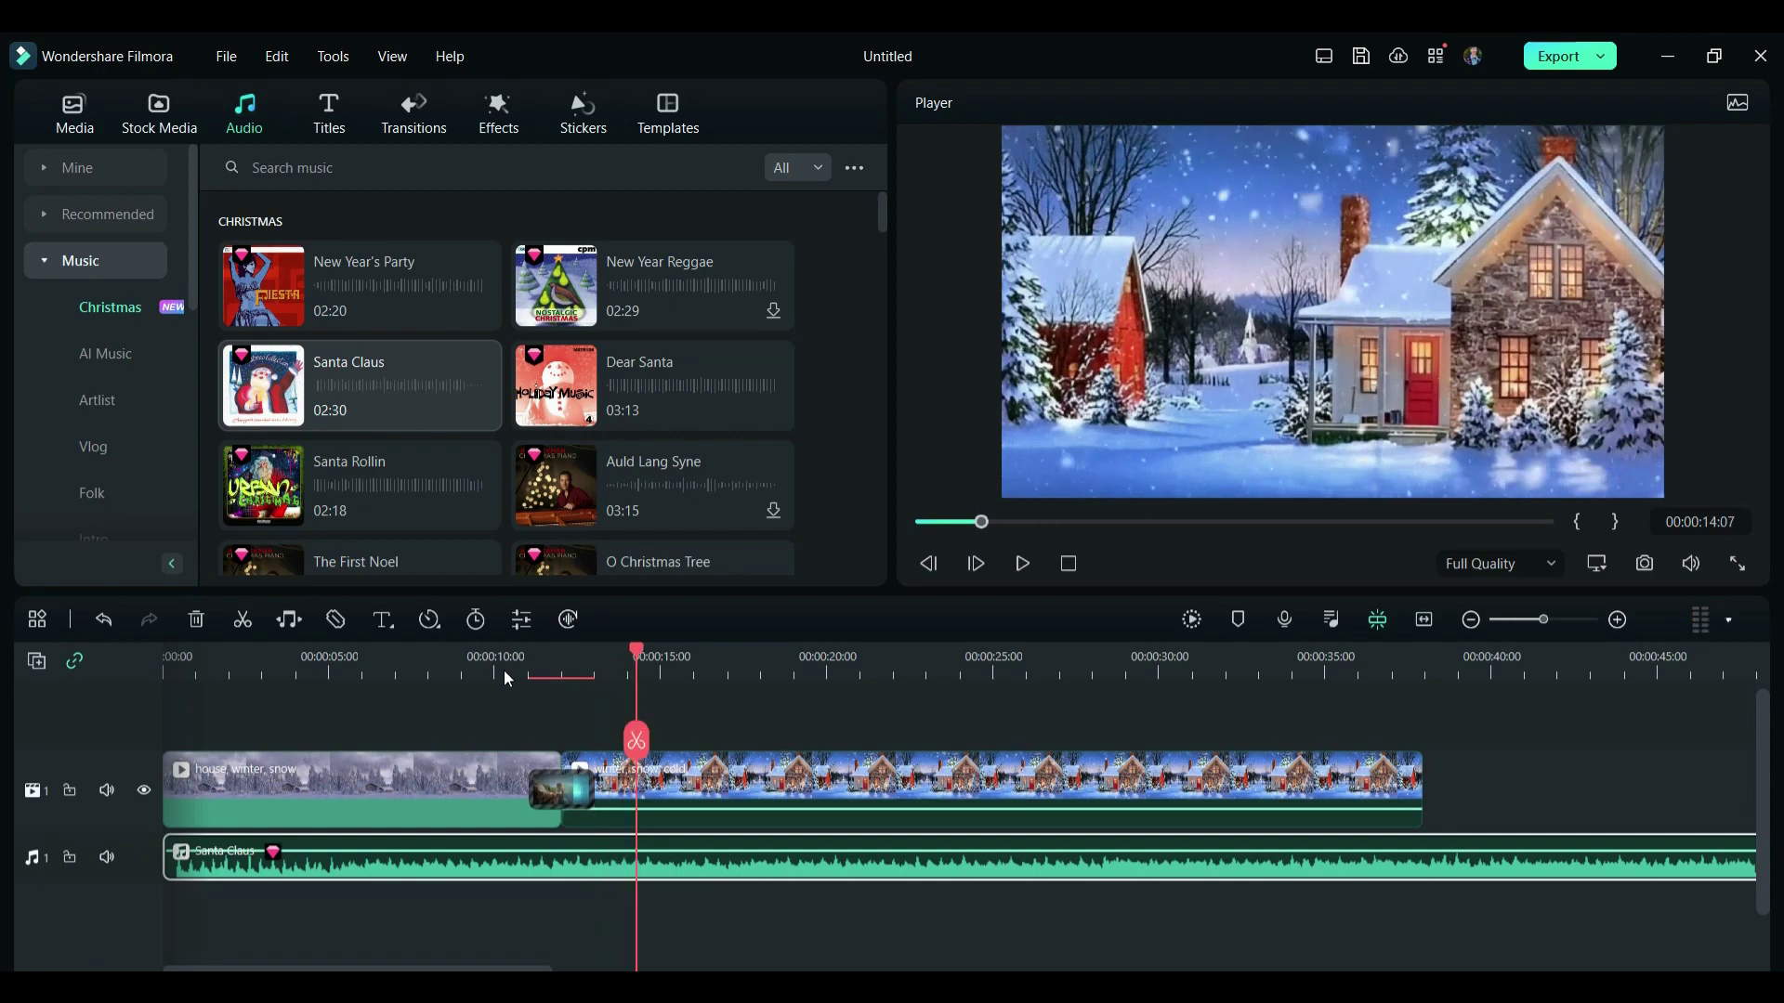
Step: Give the Santa Claus music a roughly three-second fade-in
scroll(478, 407, down, 2)
scroll(478, 409, up, 1)
scroll(478, 409, down, 5)
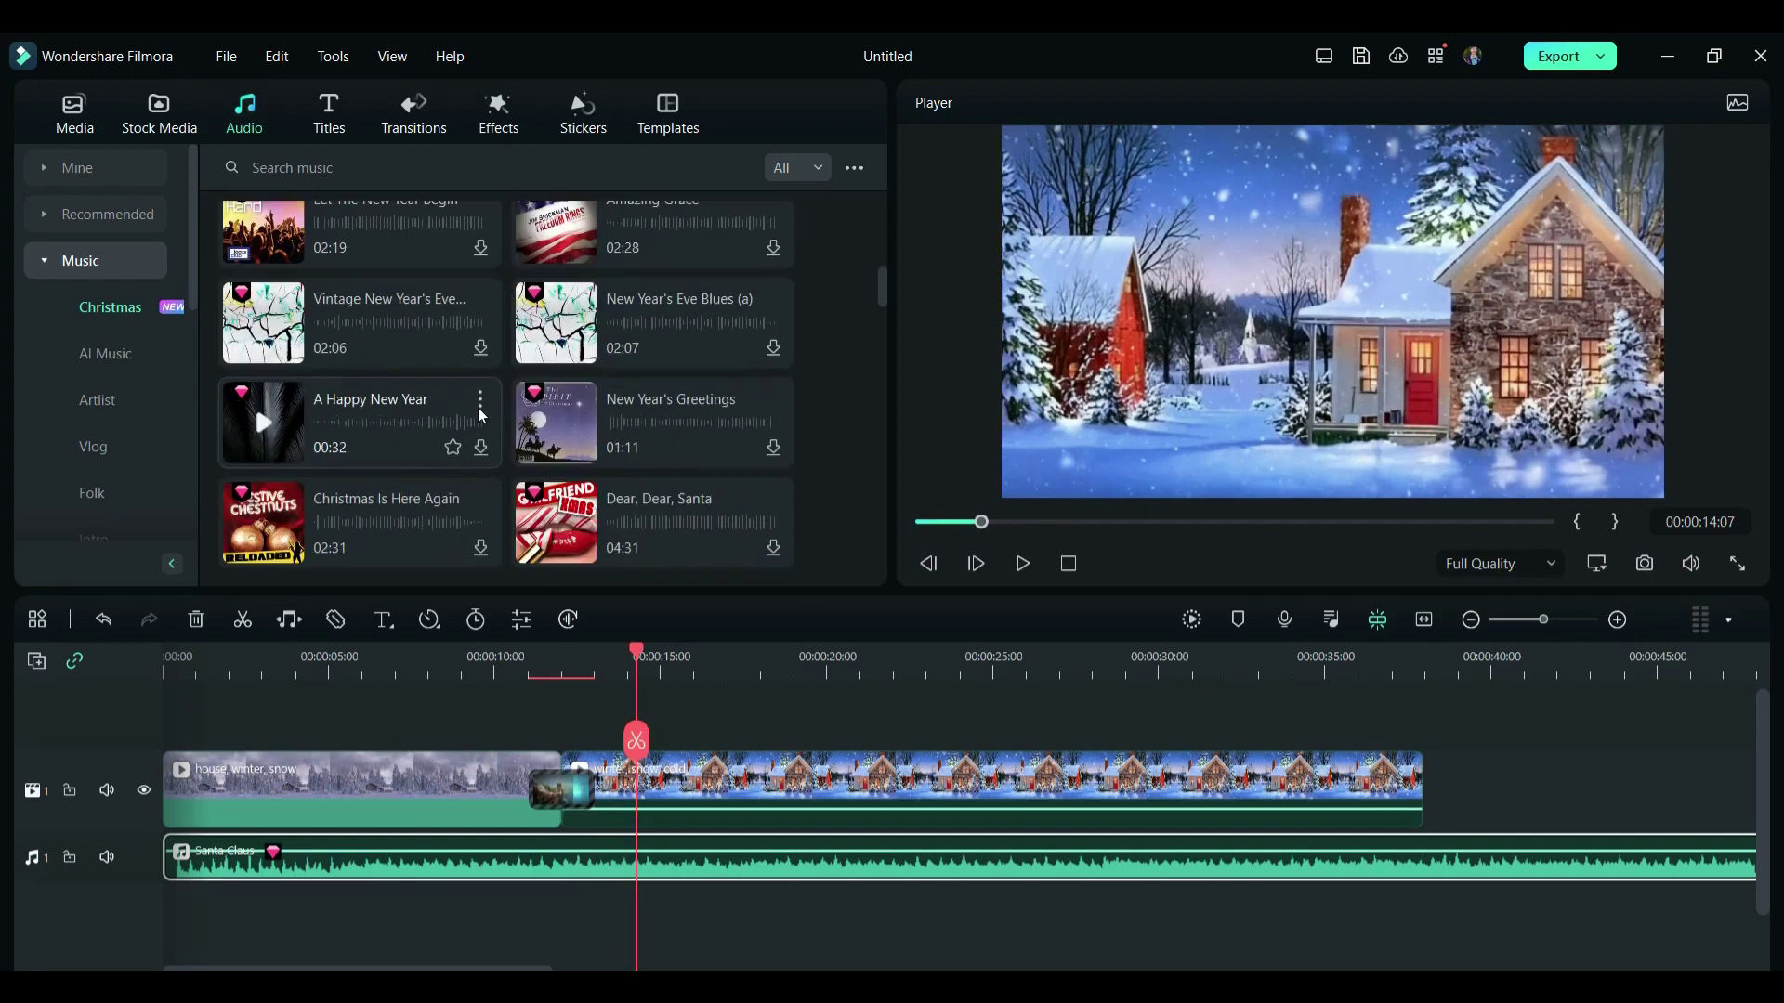
scroll(480, 414, up, 3)
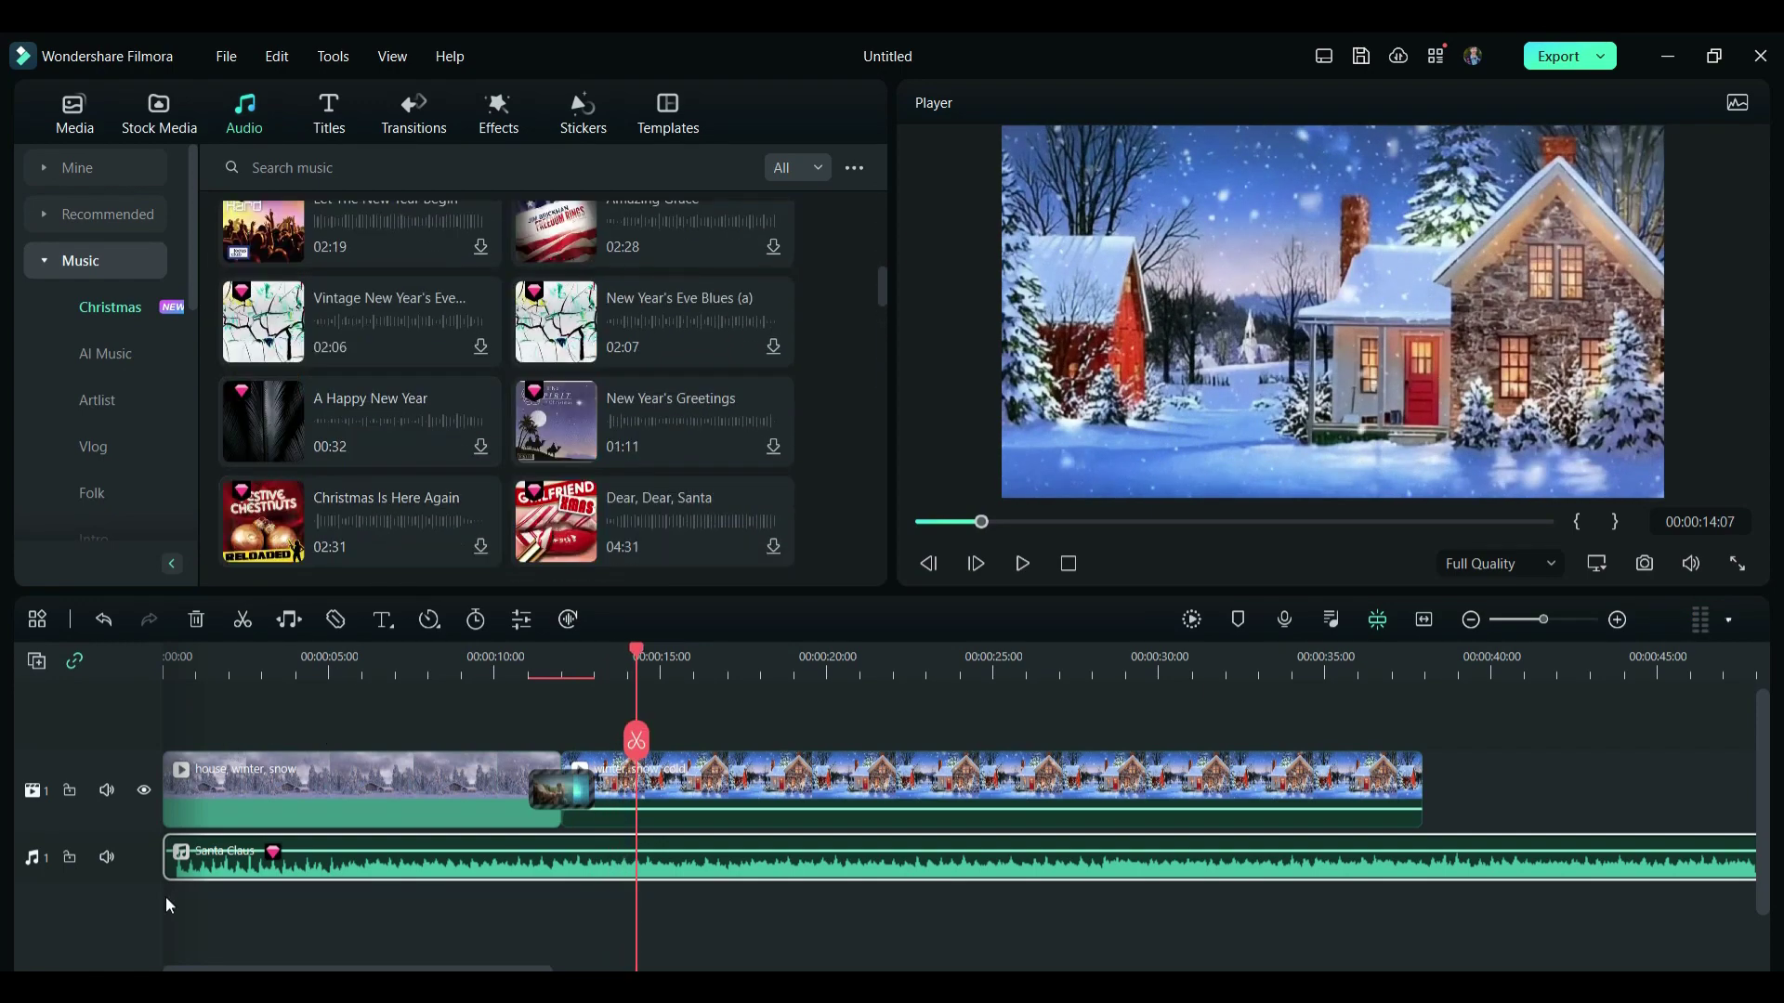
drag(183, 841, 266, 843)
Step: Review the Santa Claus music clip's audio settings with its three-second fade-in, and confirm
double_click(695, 866)
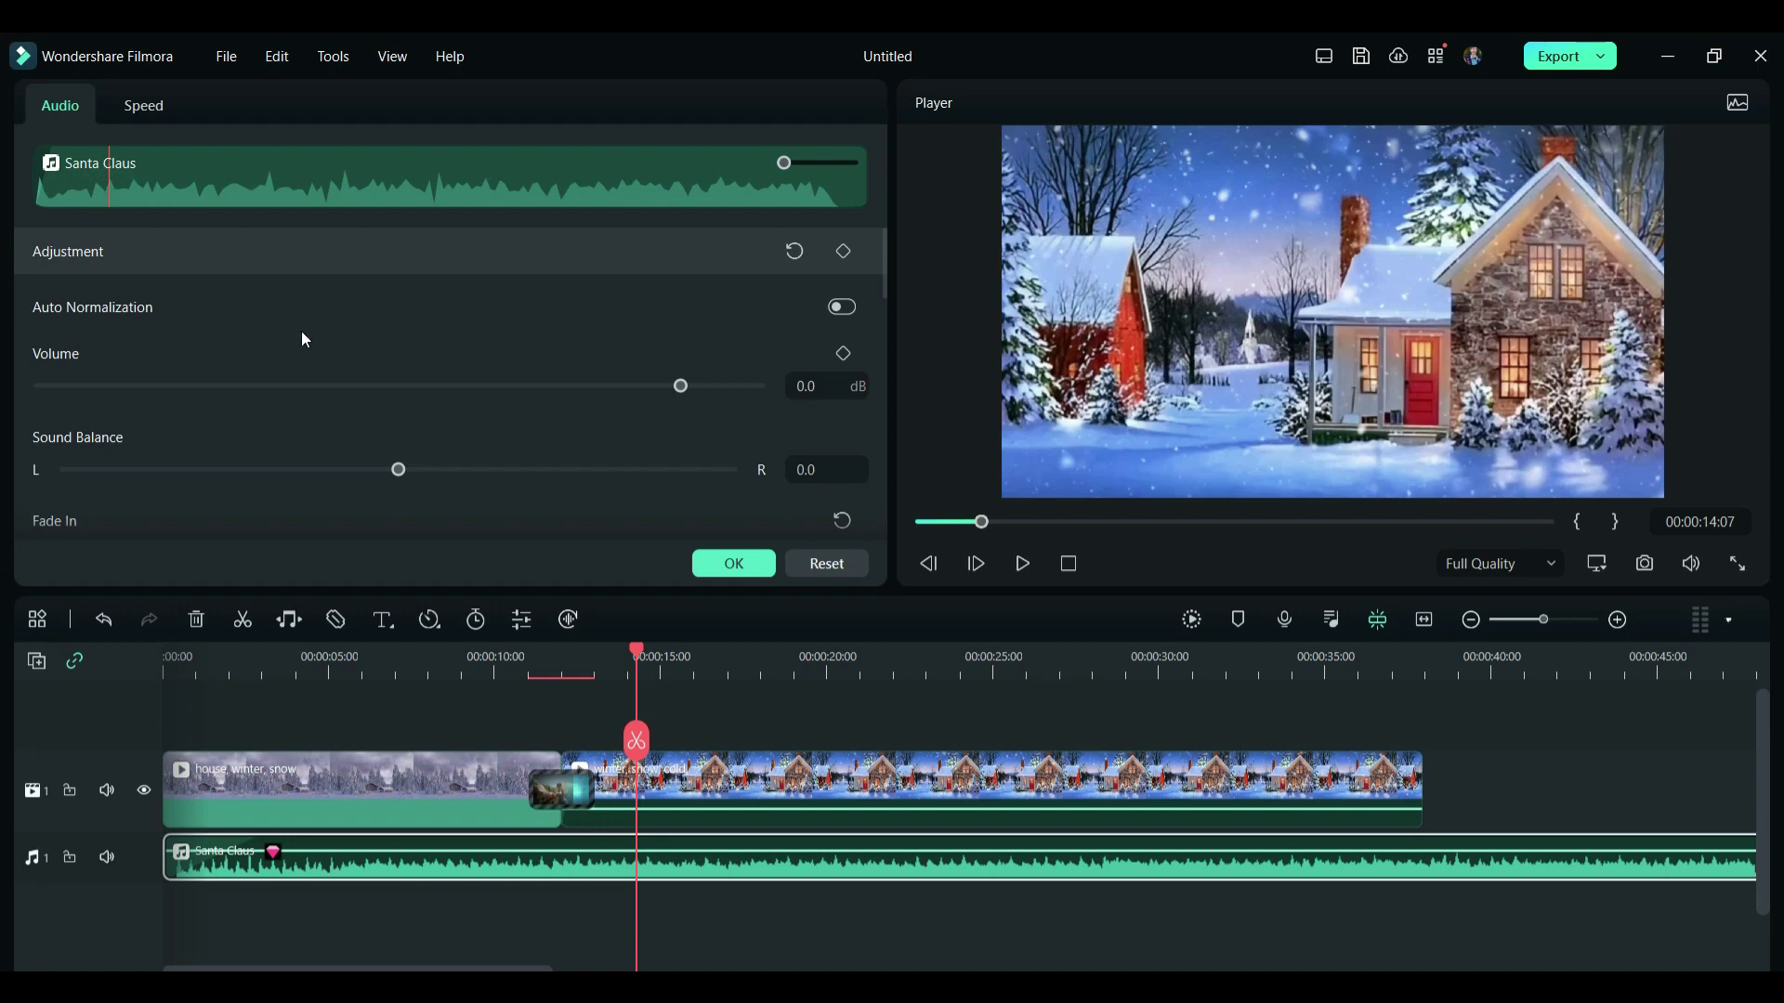
scroll(306, 340, down, 10)
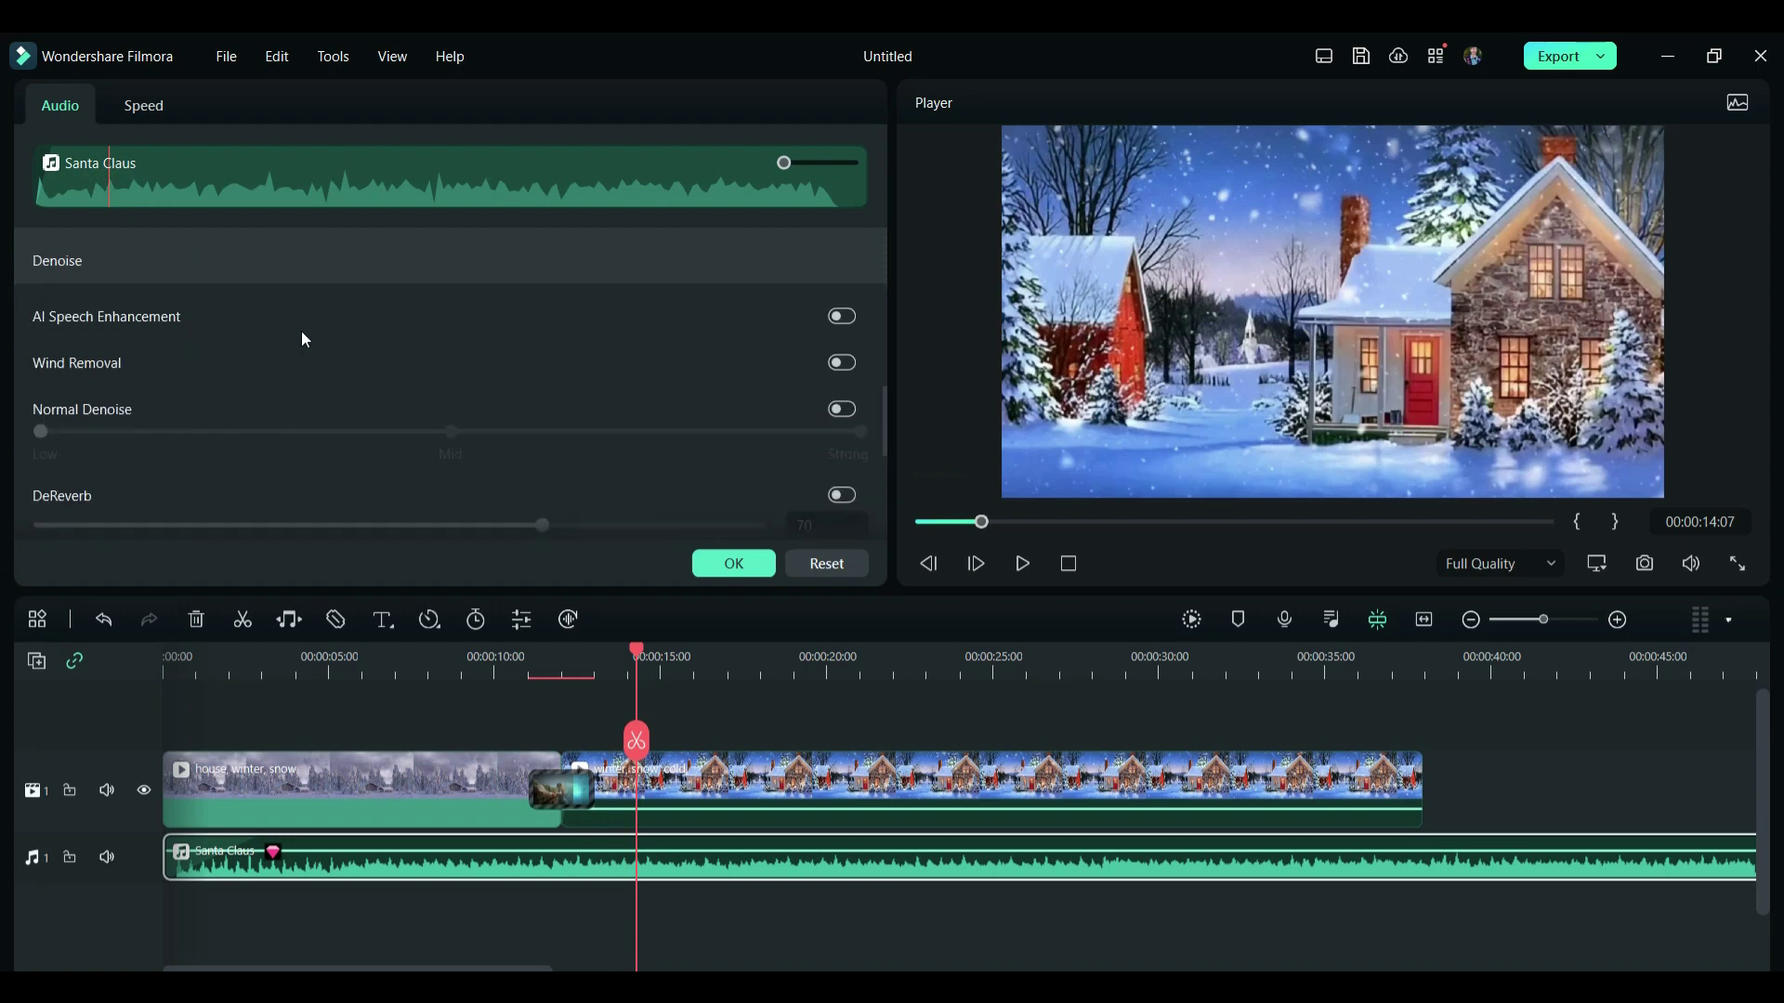
scroll(308, 353, down, 5)
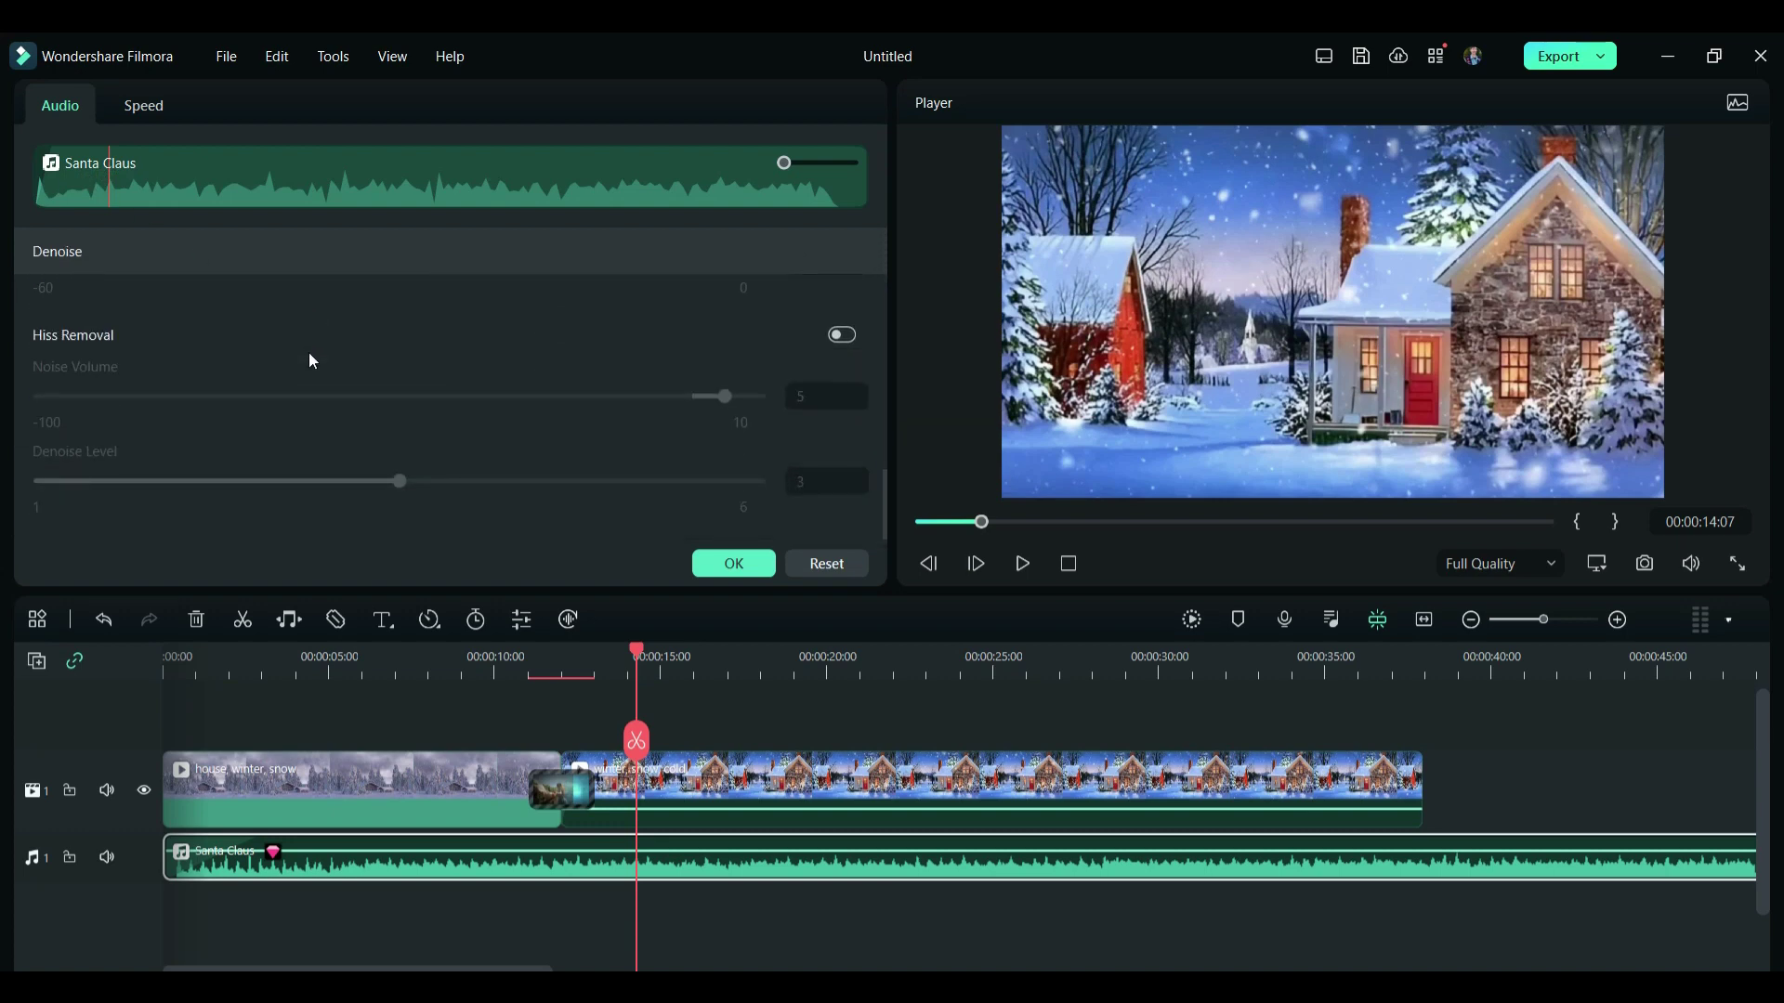
scroll(309, 353, up, 15)
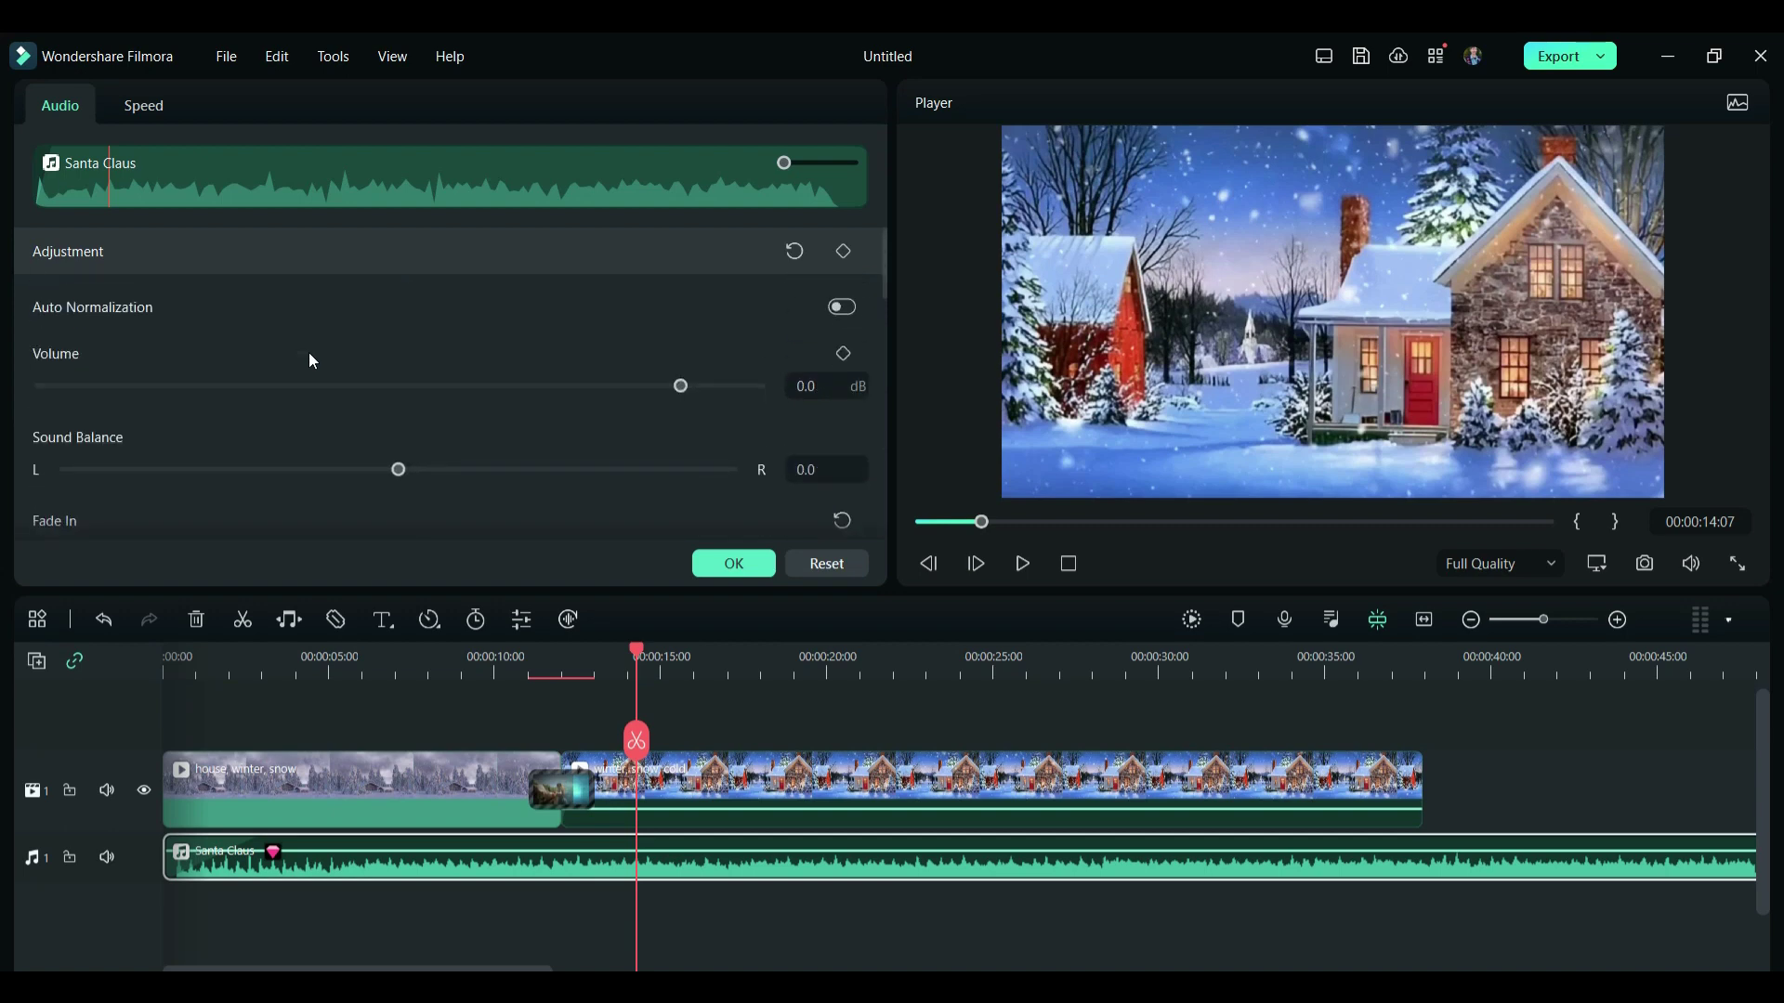
click(733, 563)
Step: Unlock the snowy house clip's scale ratio and scale it to 113% X and 109.9% Y
click(708, 789)
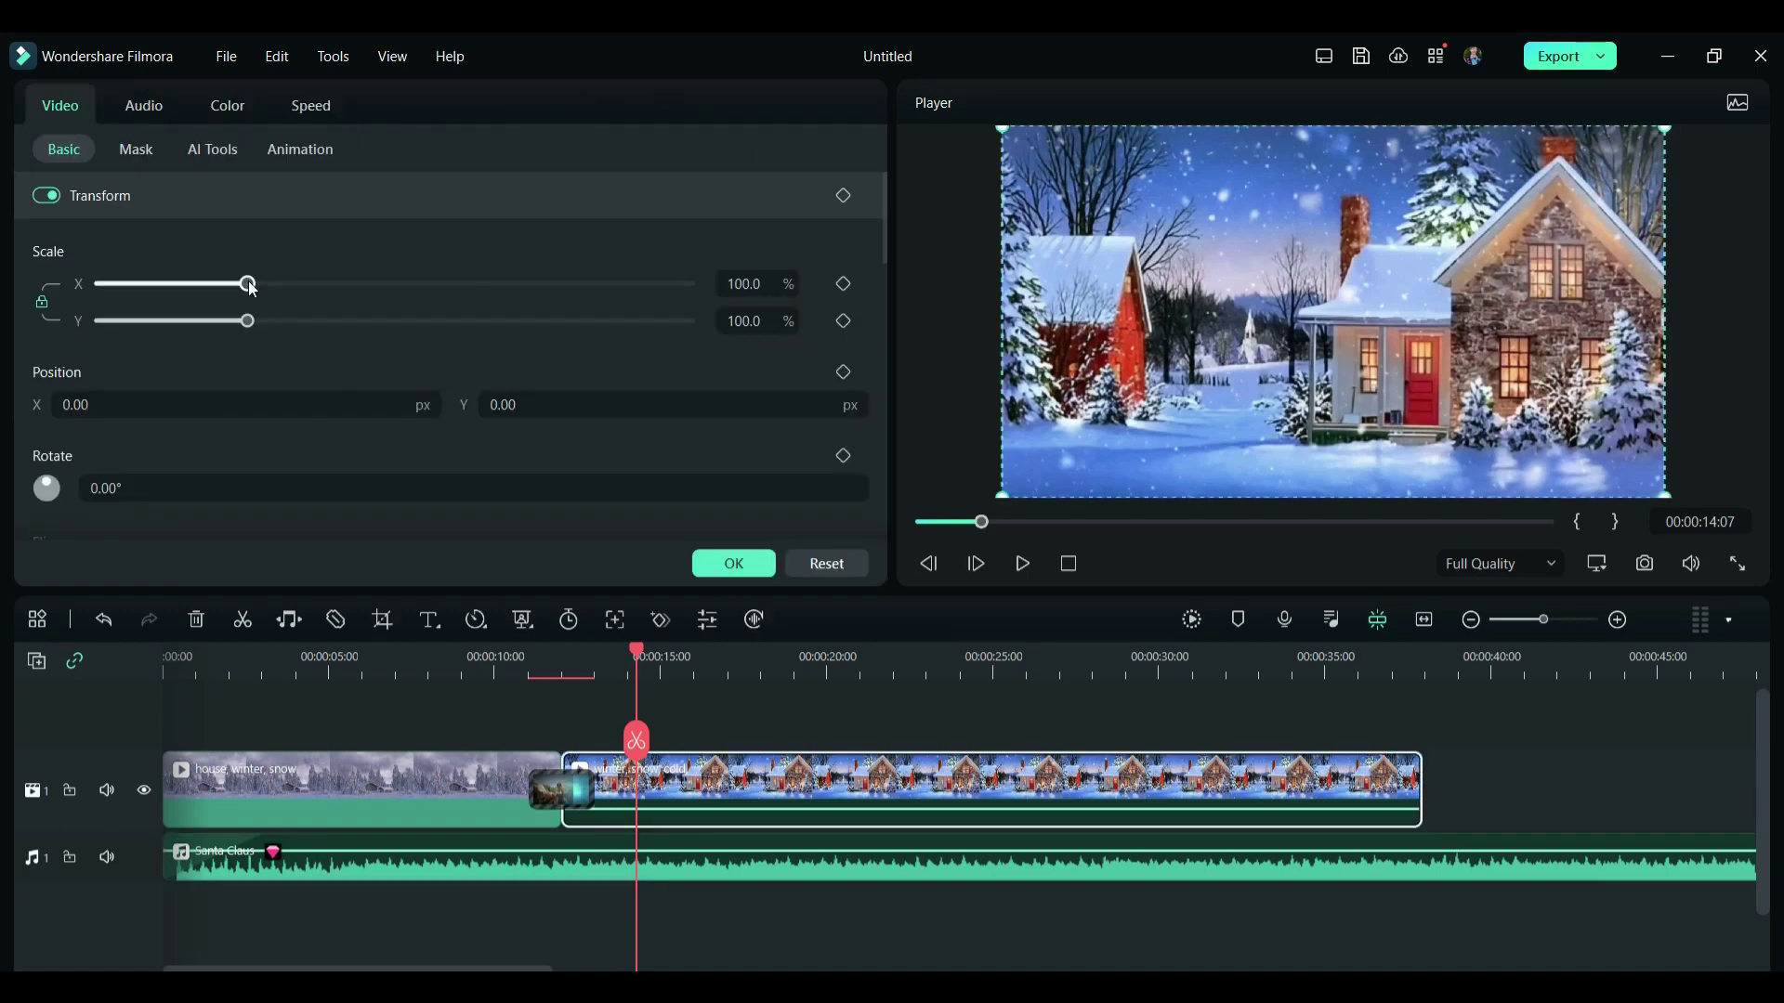
drag(247, 284, 258, 291)
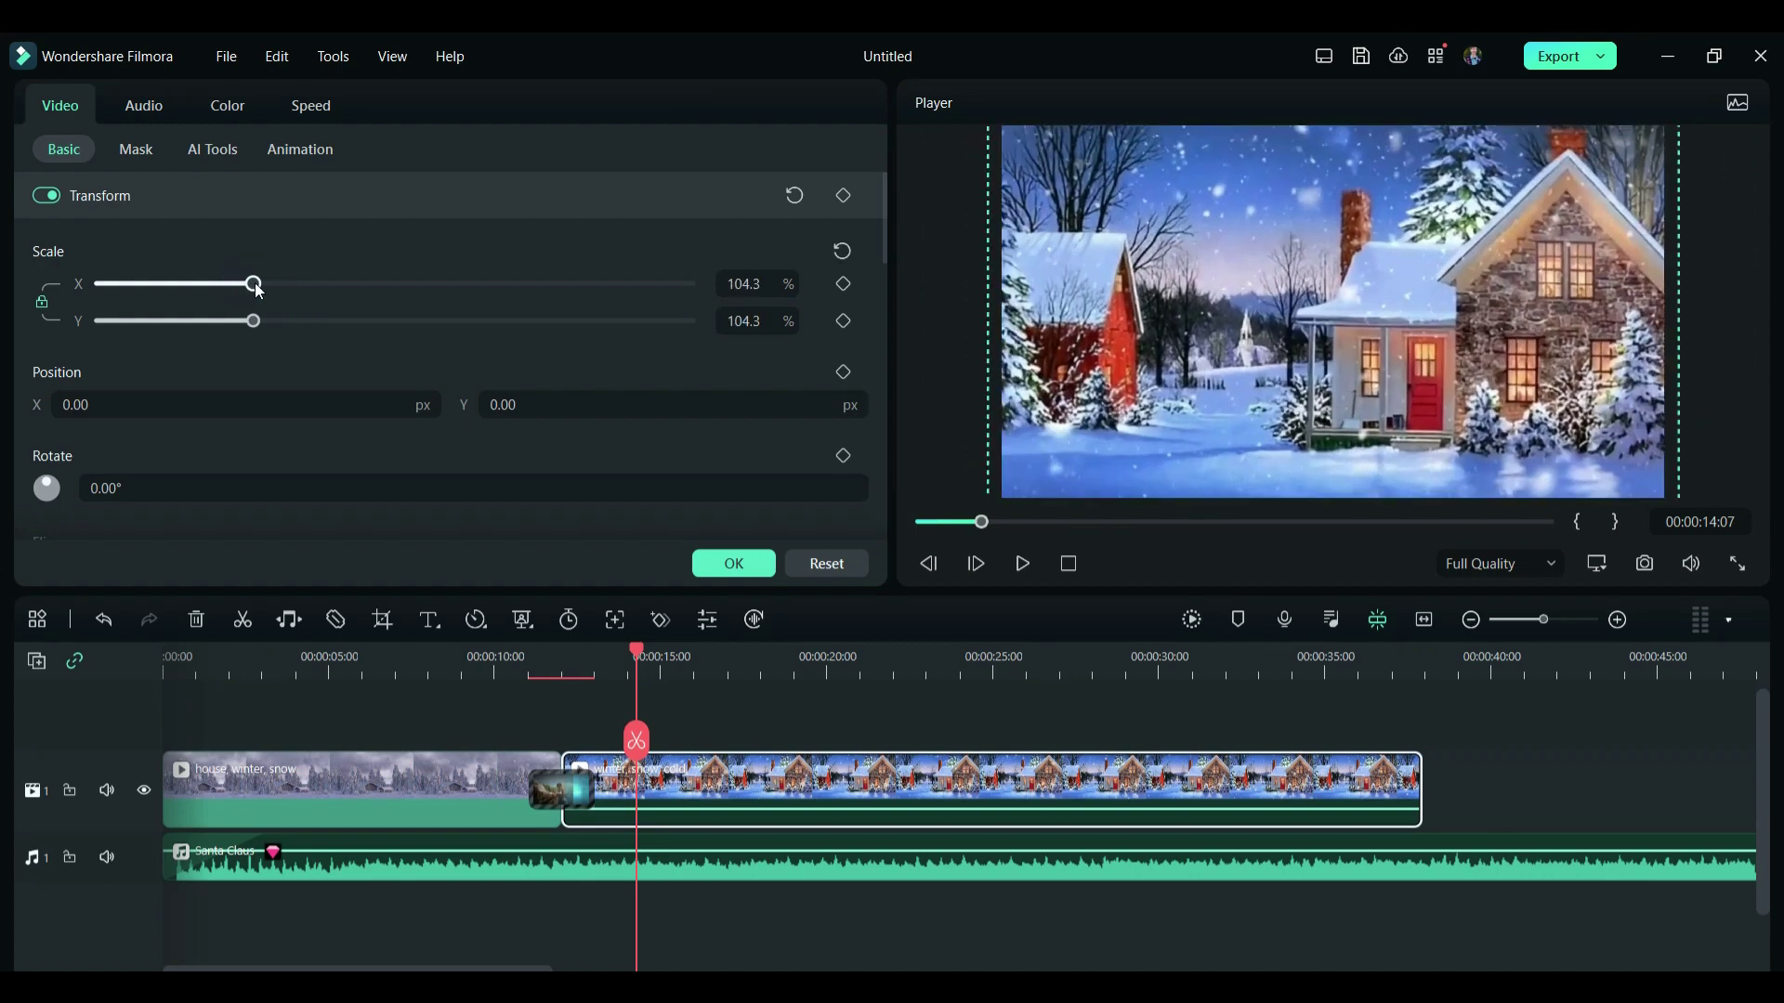
click(51, 307)
drag(254, 284, 257, 322)
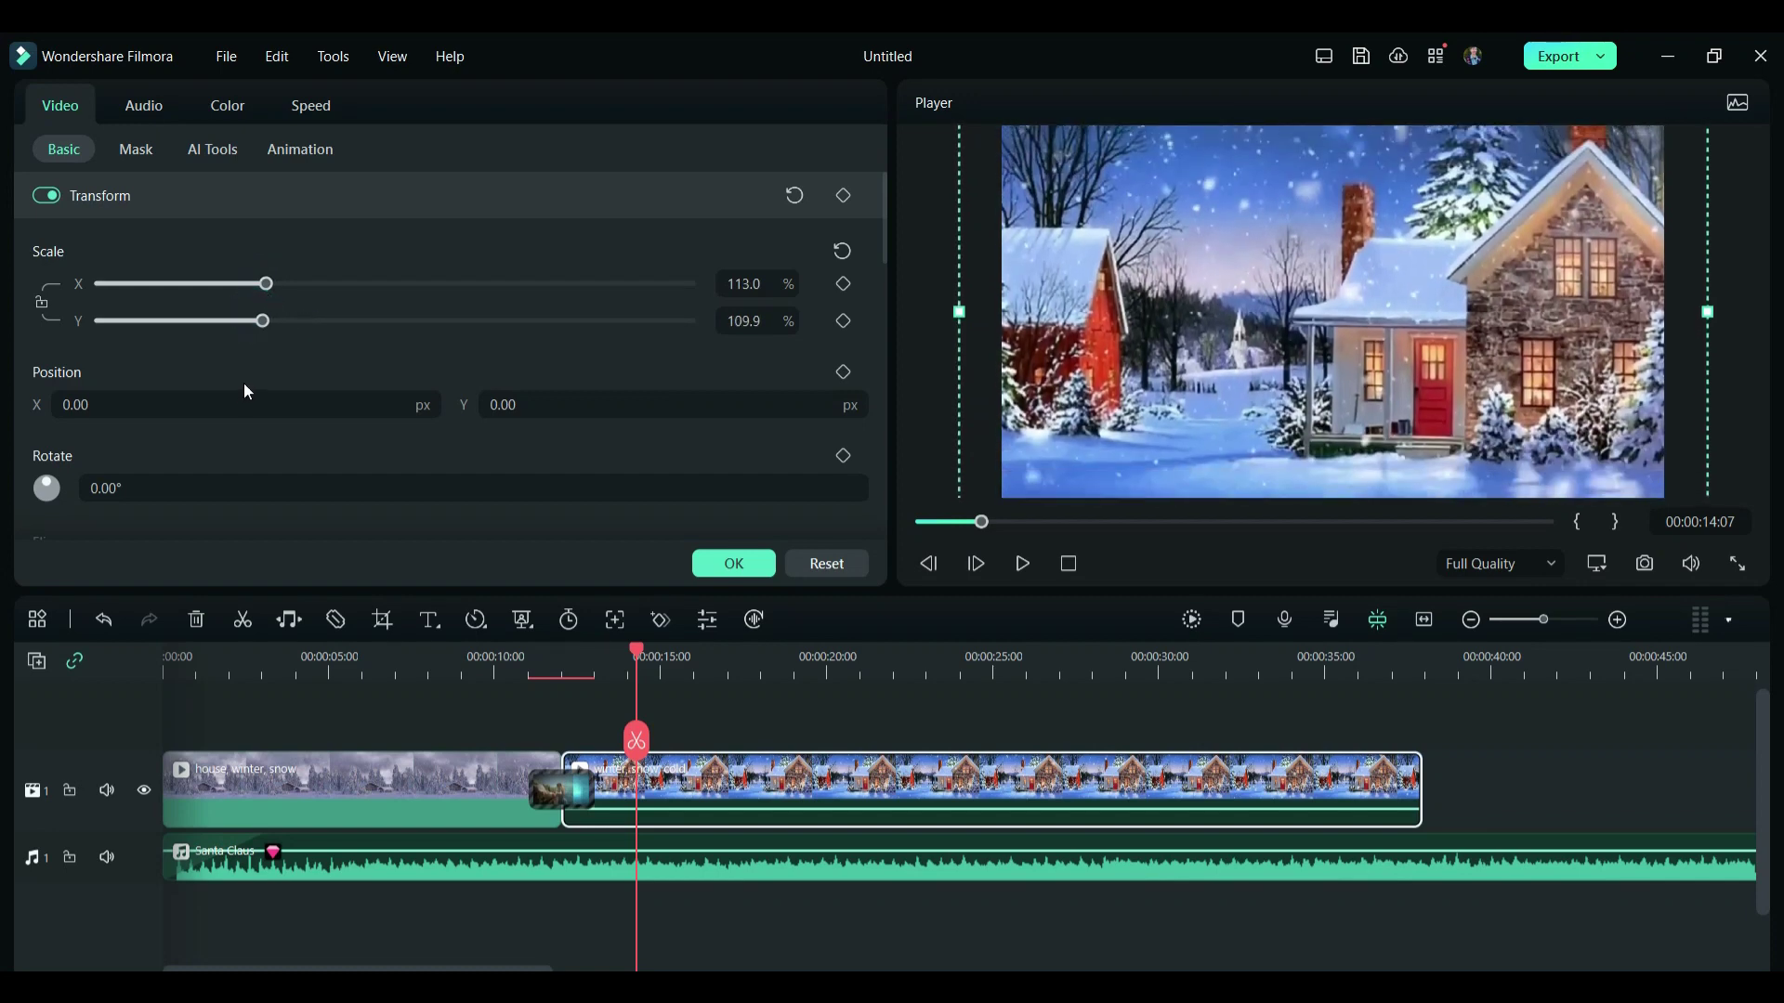
Step: Turn on Auto Enhance at 50 for the snowy house clip
scroll(247, 392, down, 2)
scroll(307, 356, down, 6)
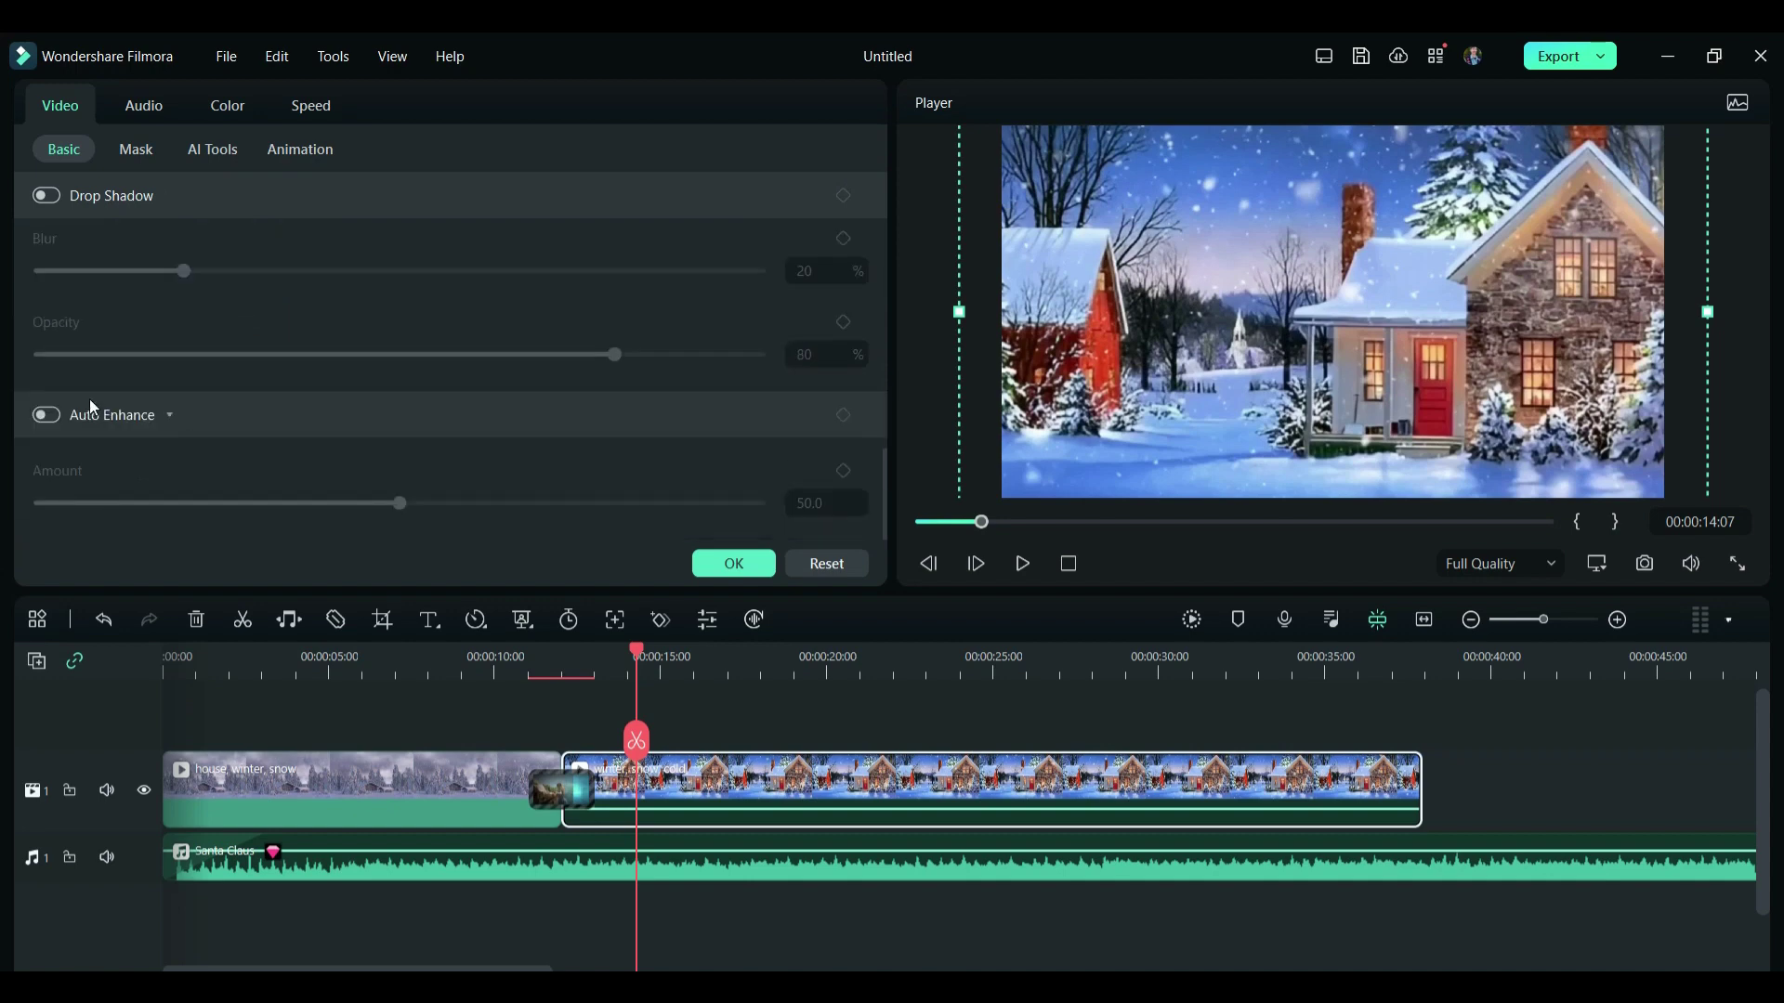
click(54, 415)
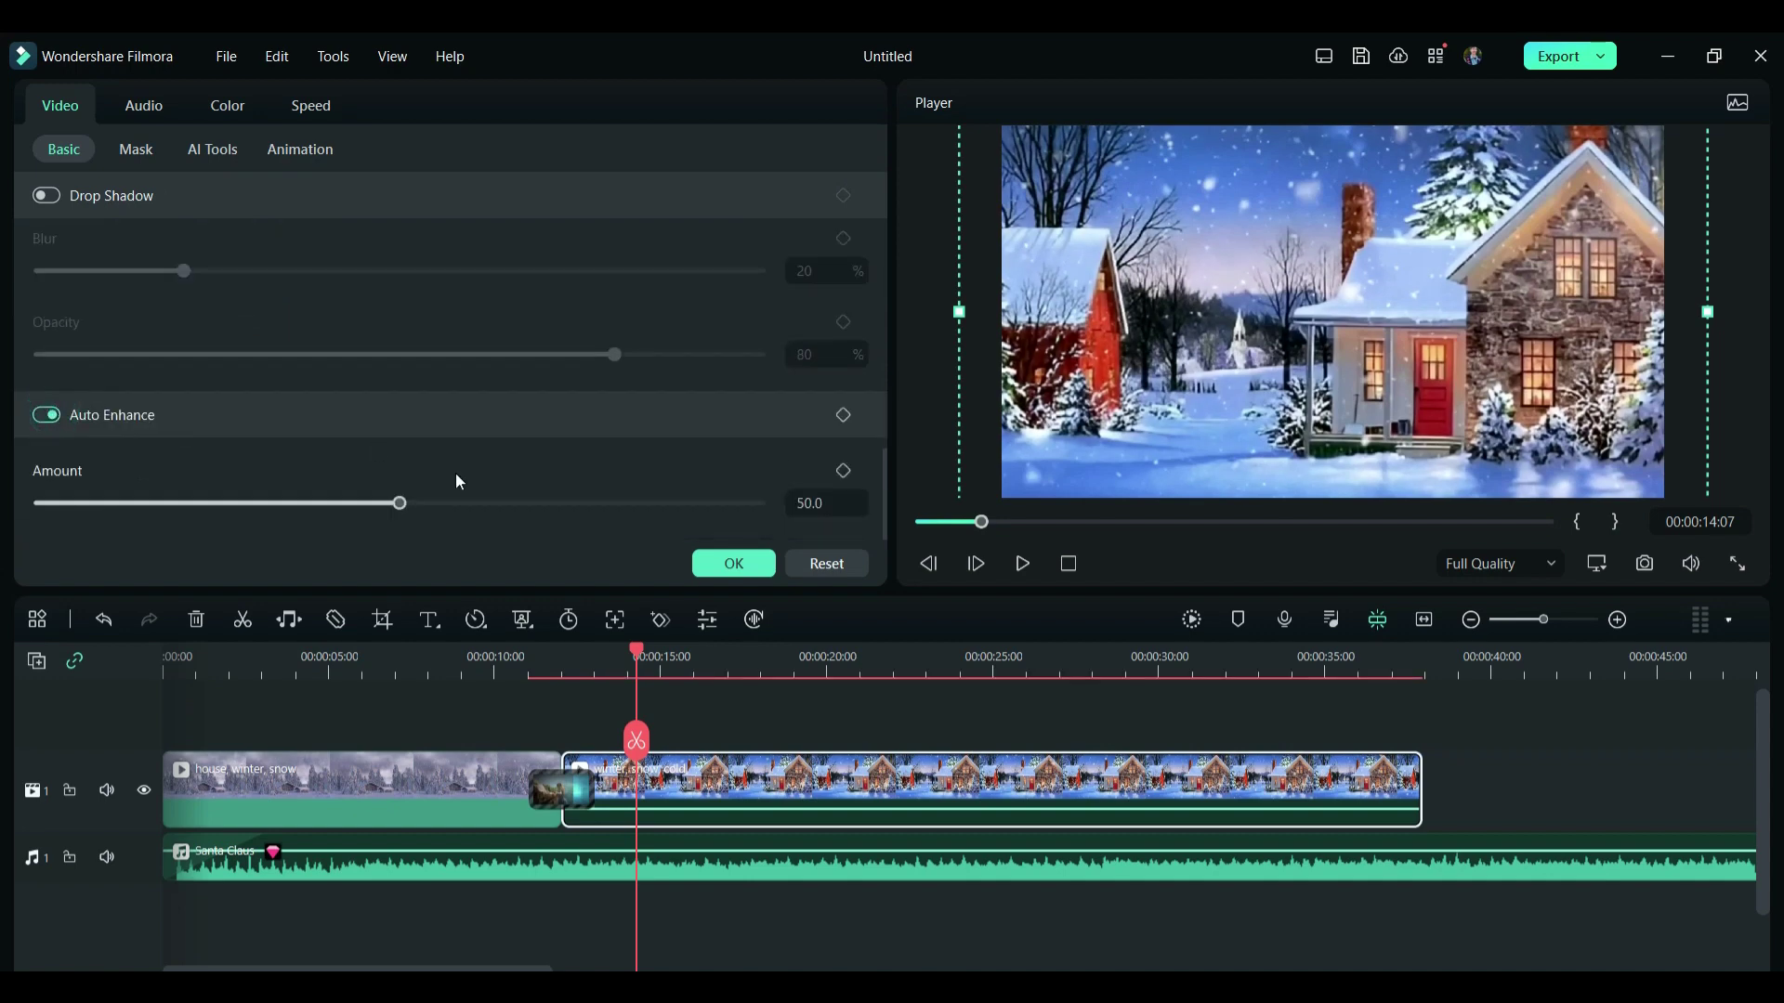
click(136, 149)
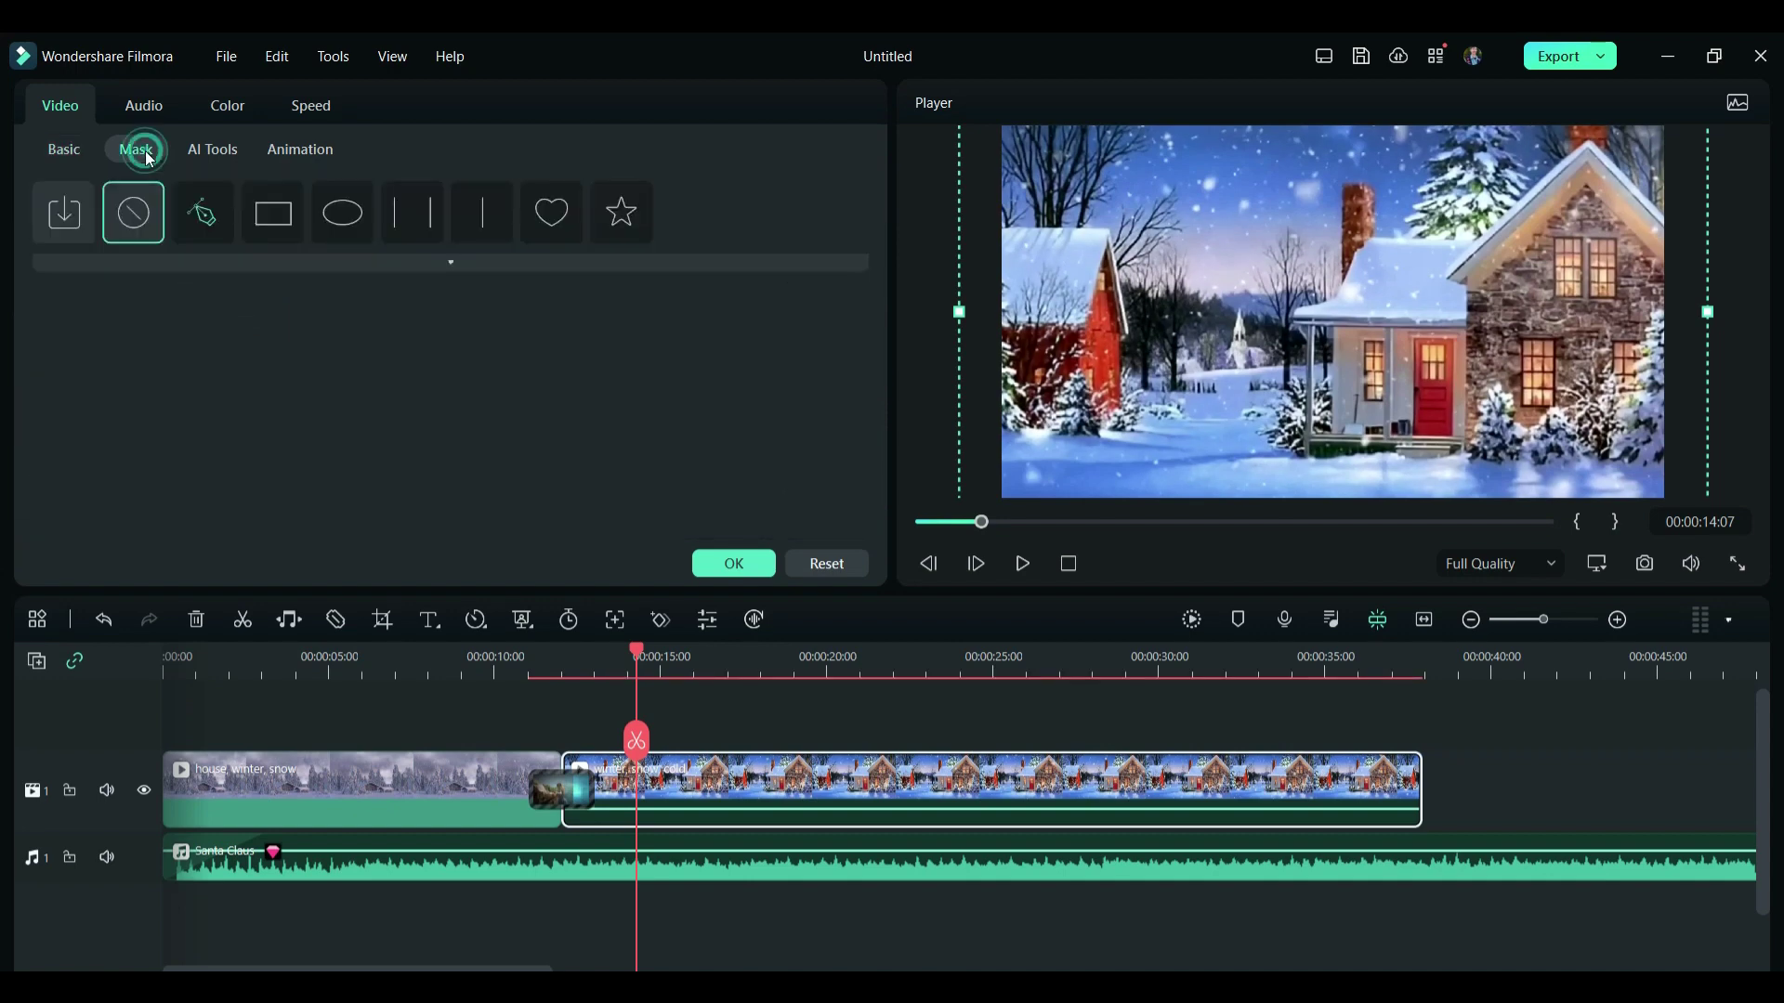
click(341, 219)
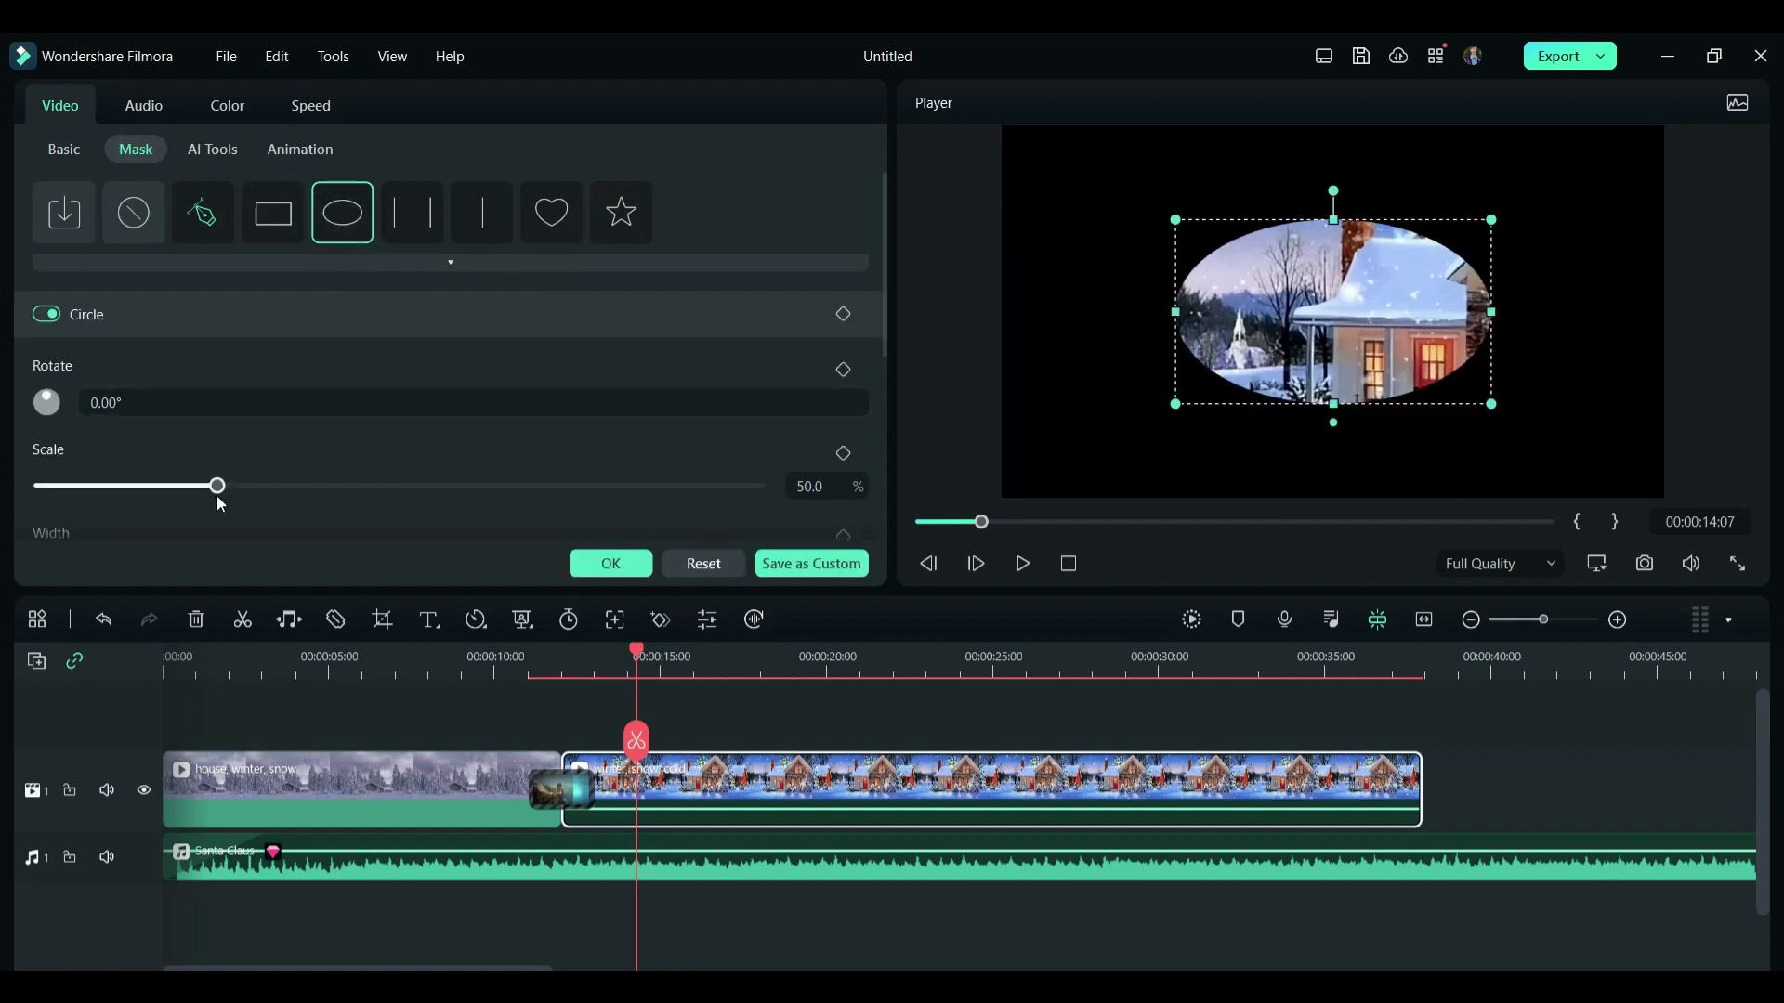
drag(218, 486, 282, 493)
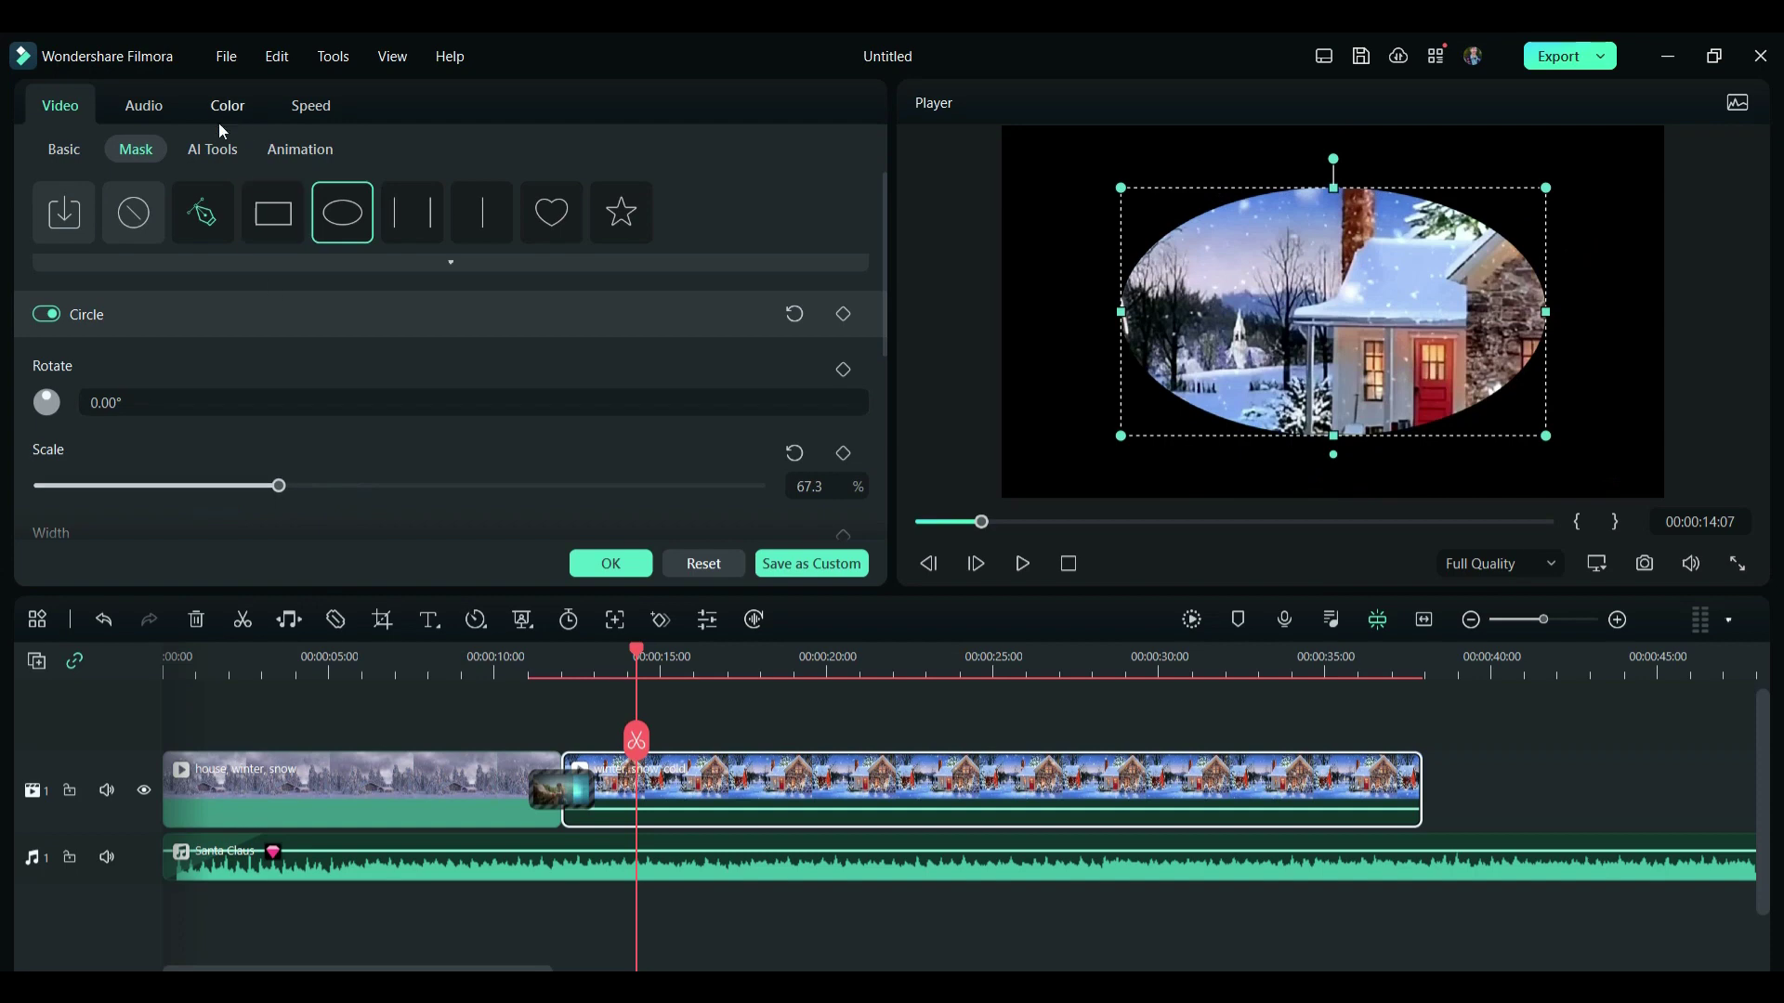
click(214, 148)
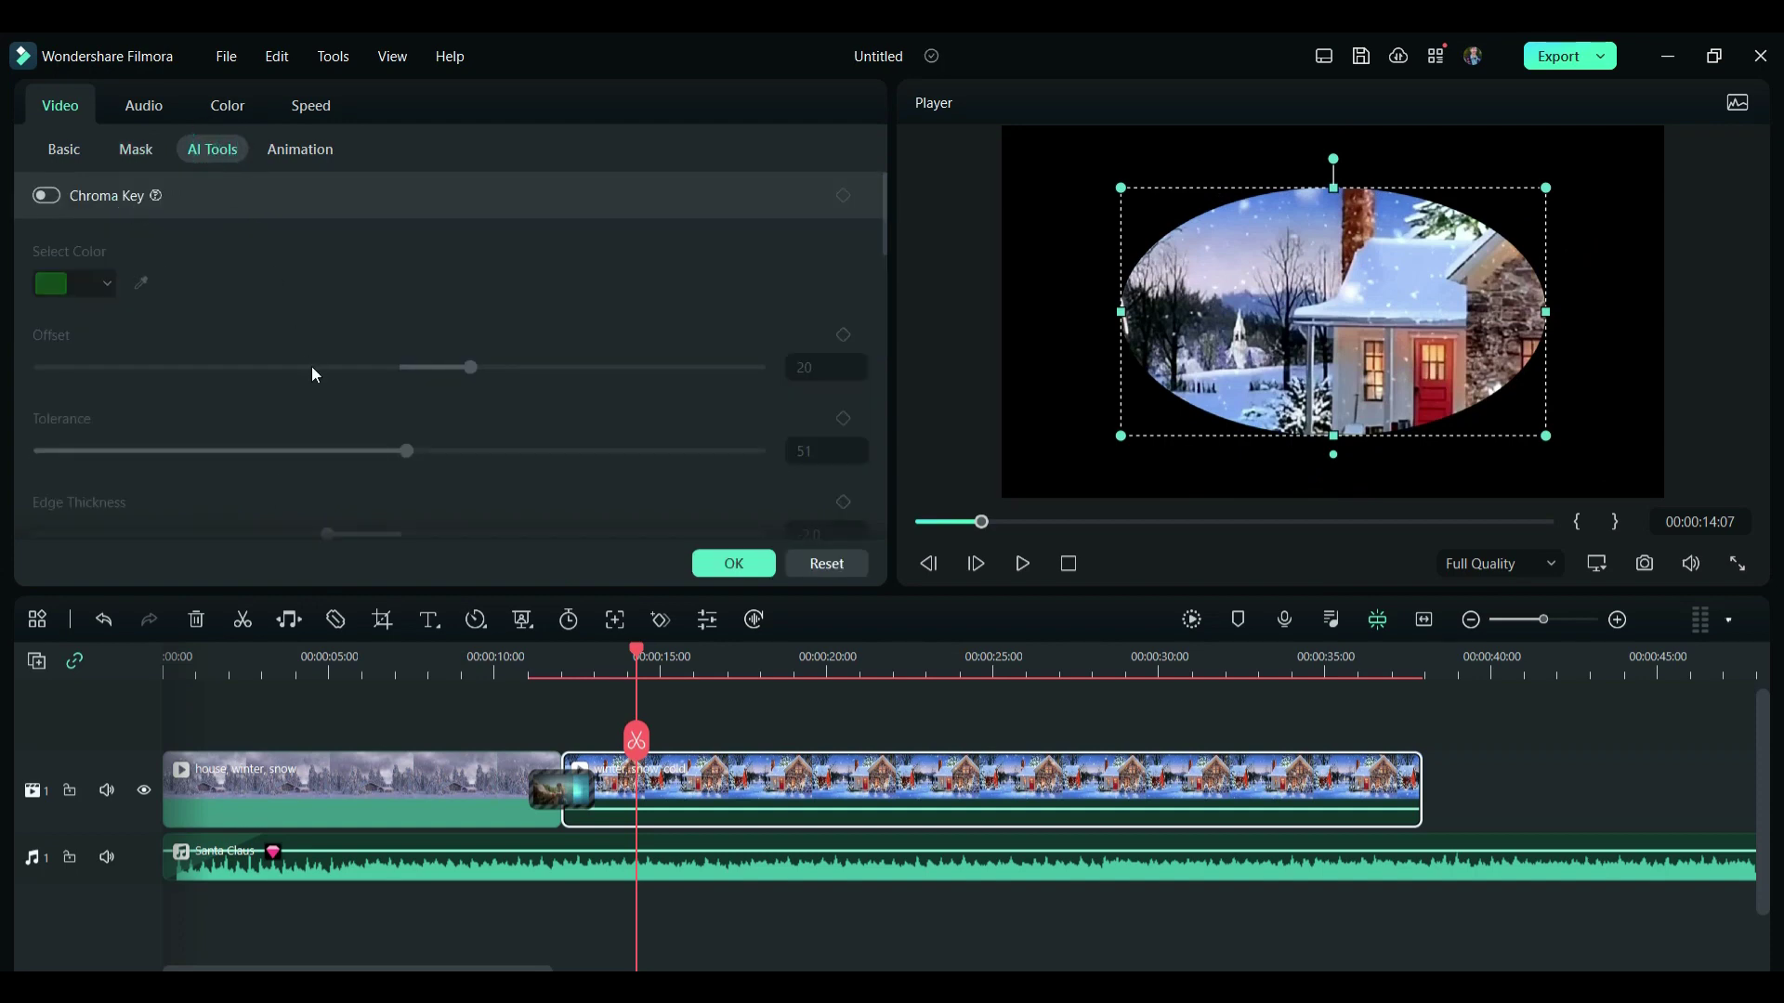
scroll(314, 374, down, 6)
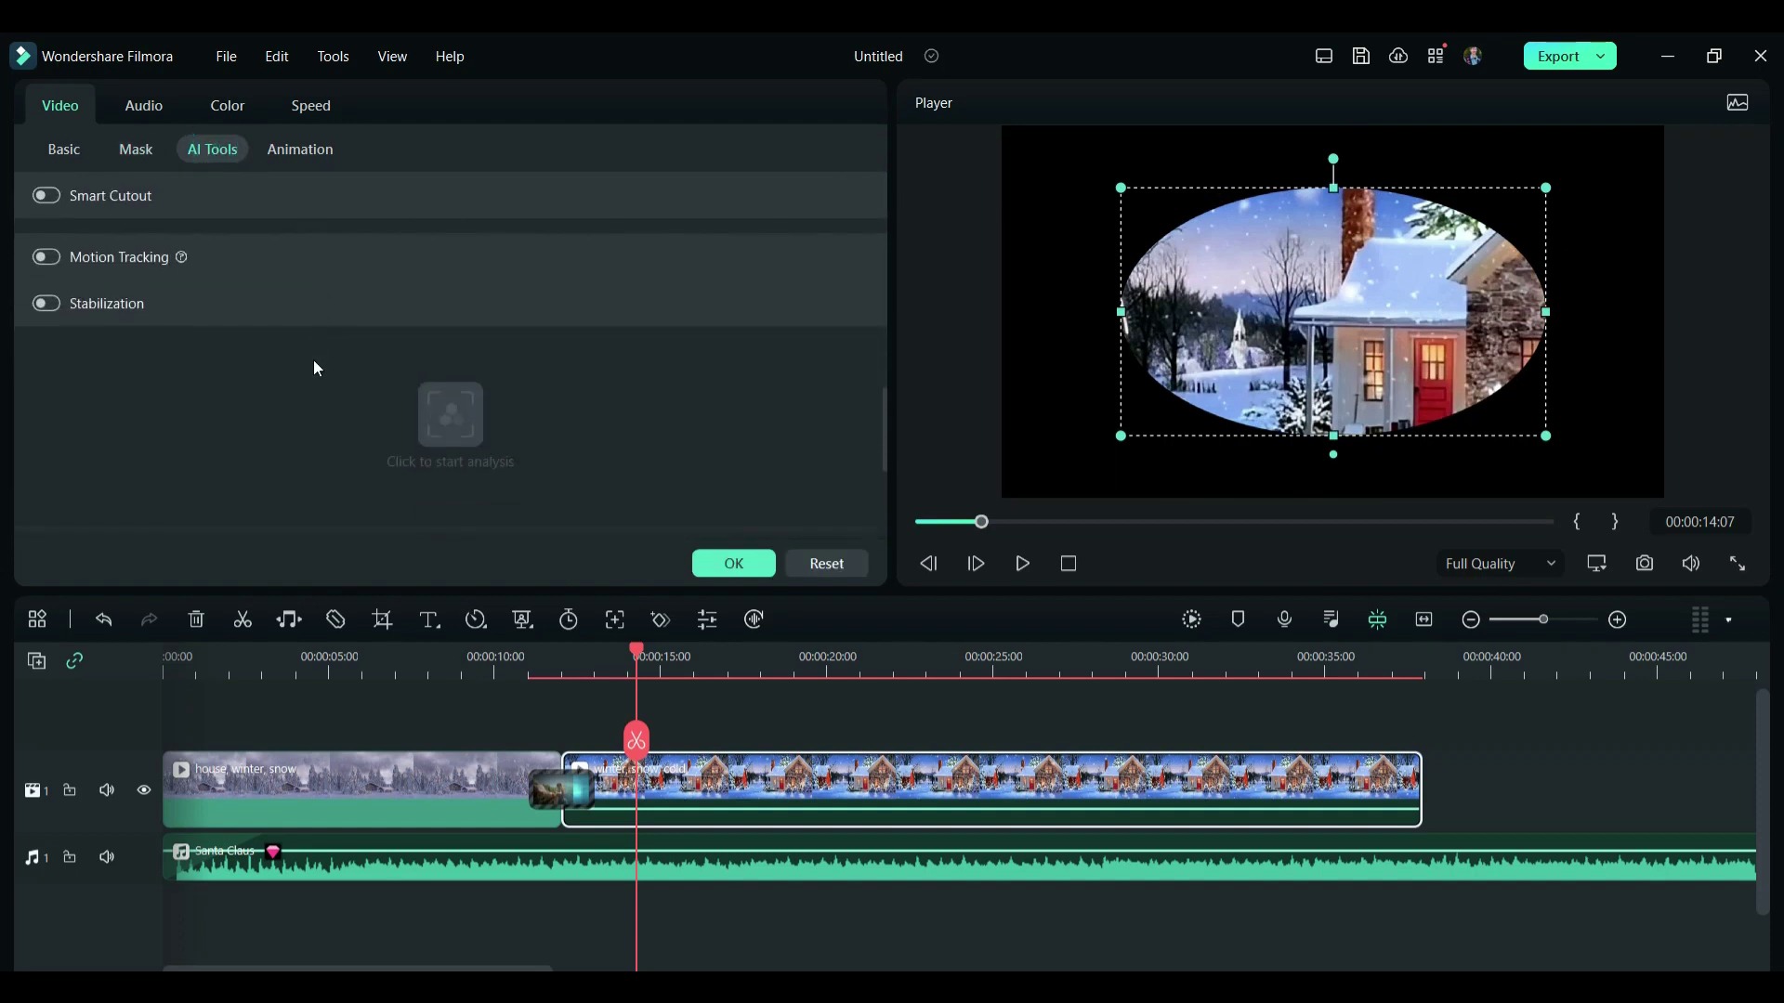
scroll(321, 367, down, 3)
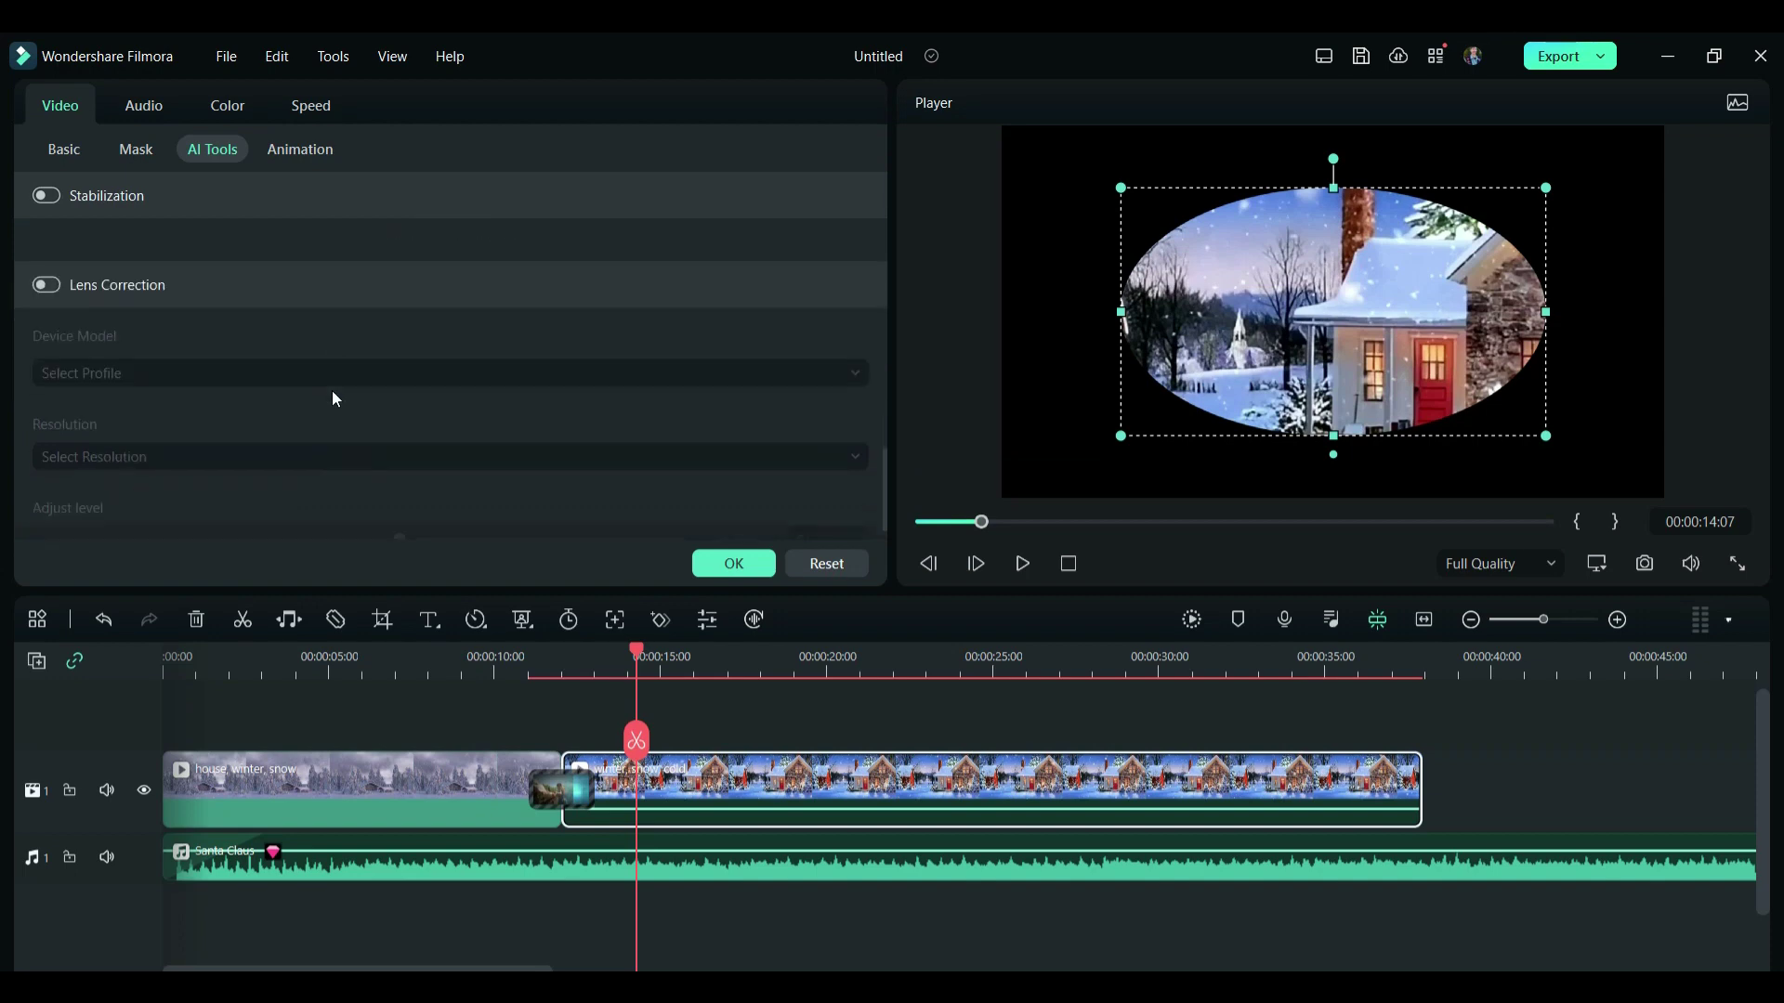
scroll(333, 393, up, 9)
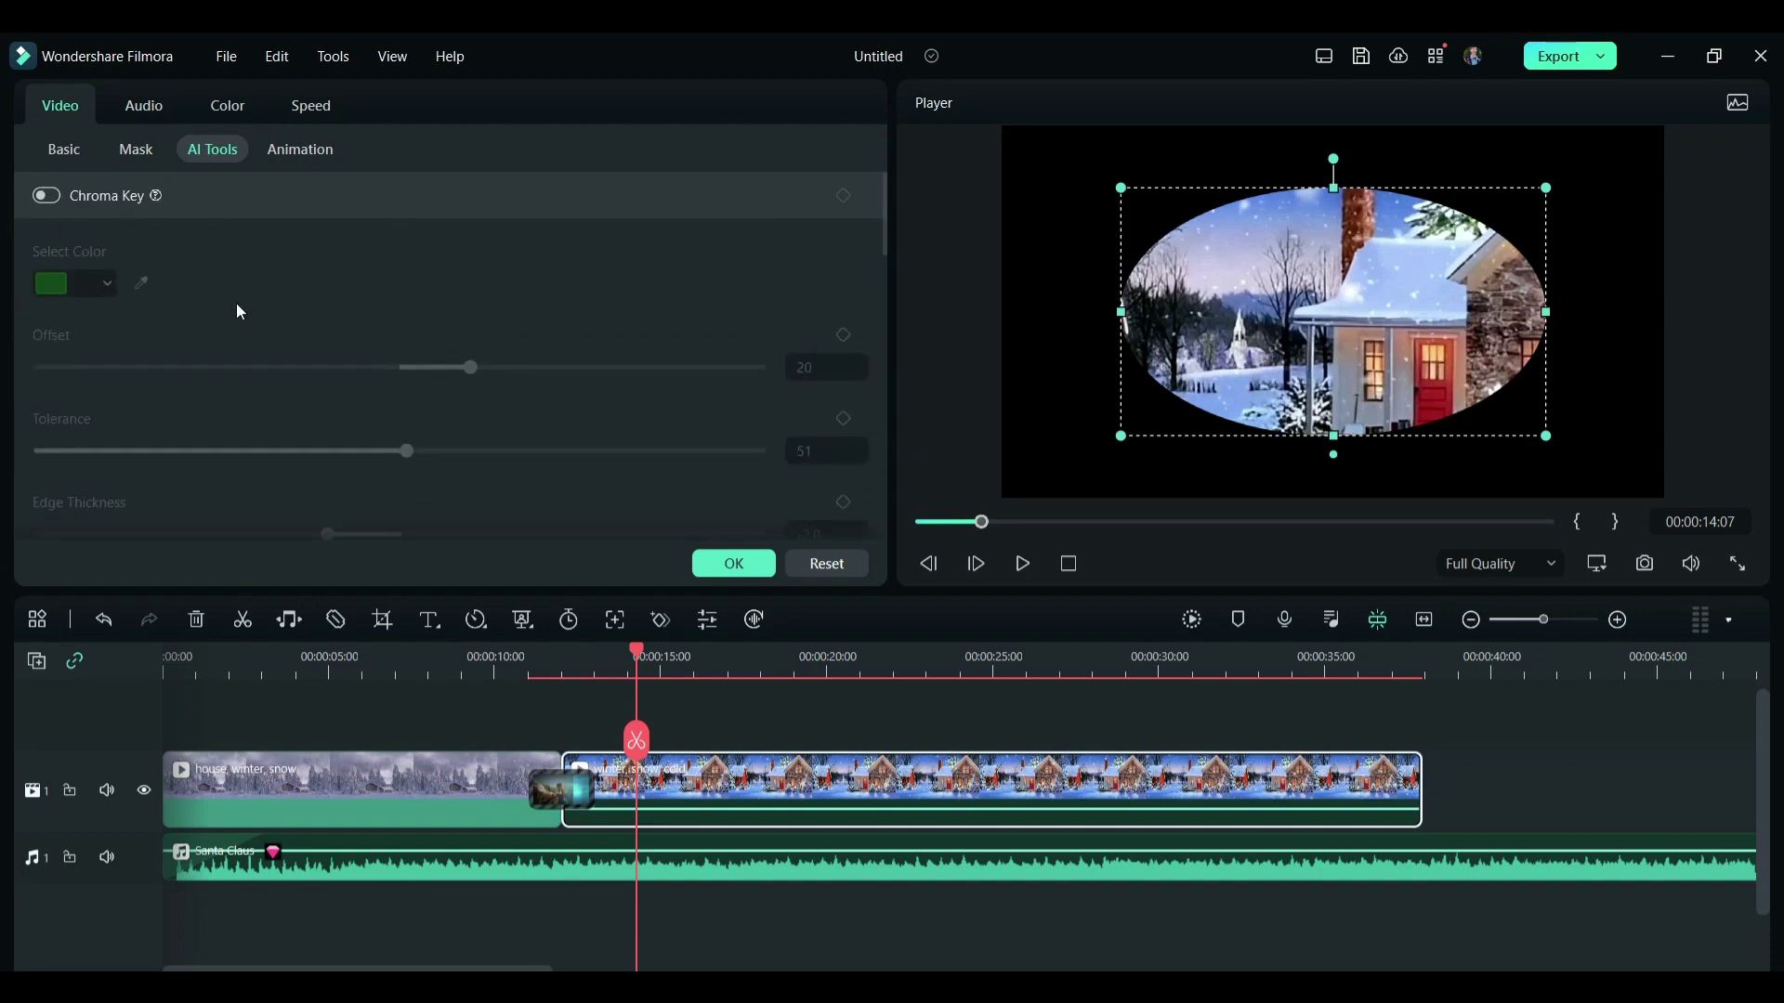
click(298, 158)
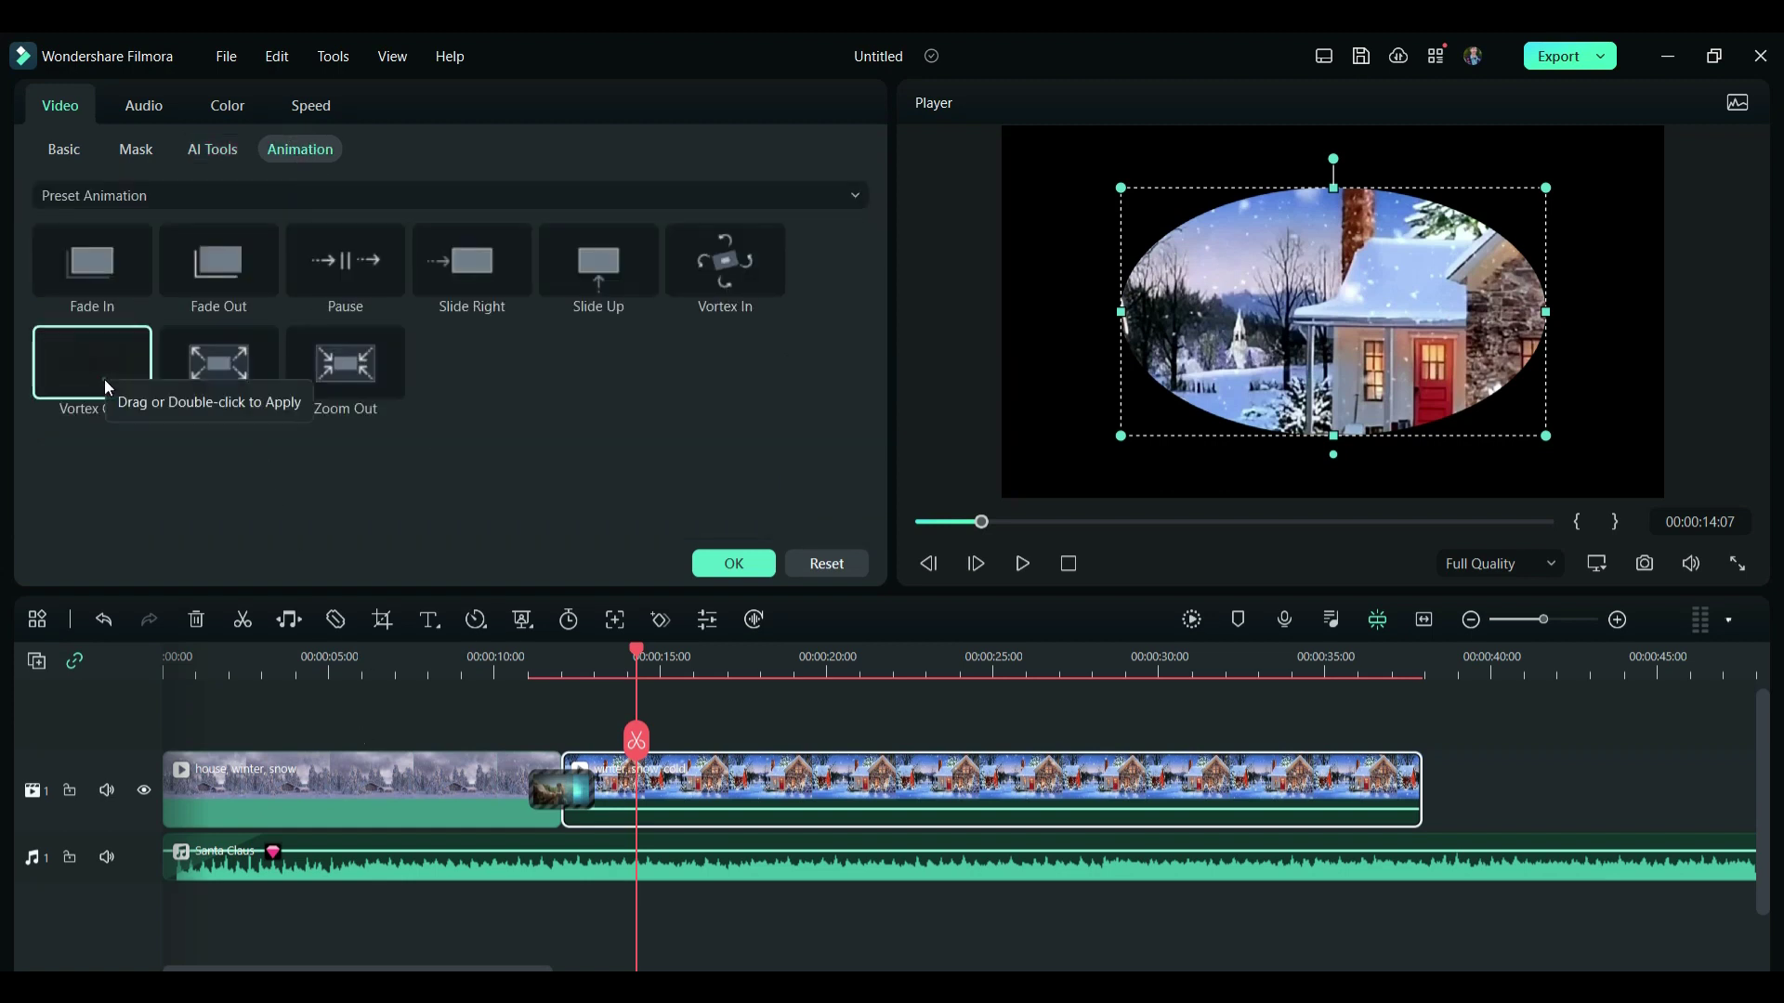
Step: Drop Vortex Out on the oval house clip's end and preview the animation twice
drag(104, 379, 1389, 790)
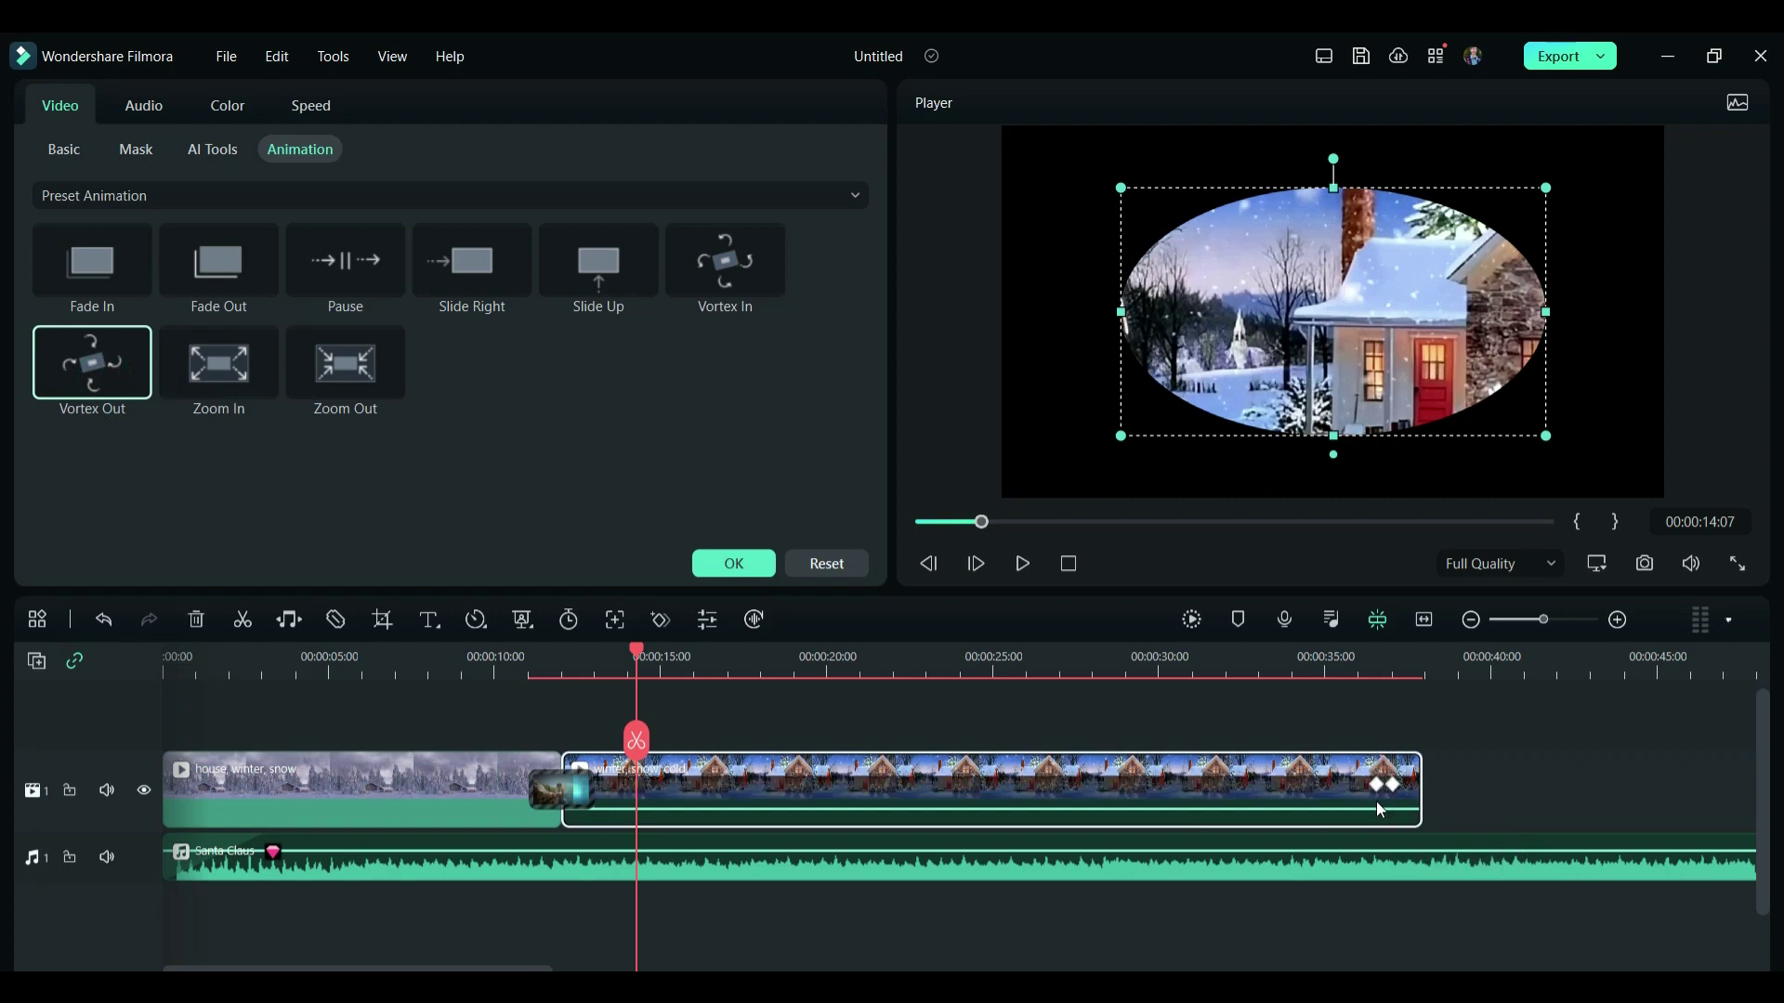
click(1366, 669)
key(space)
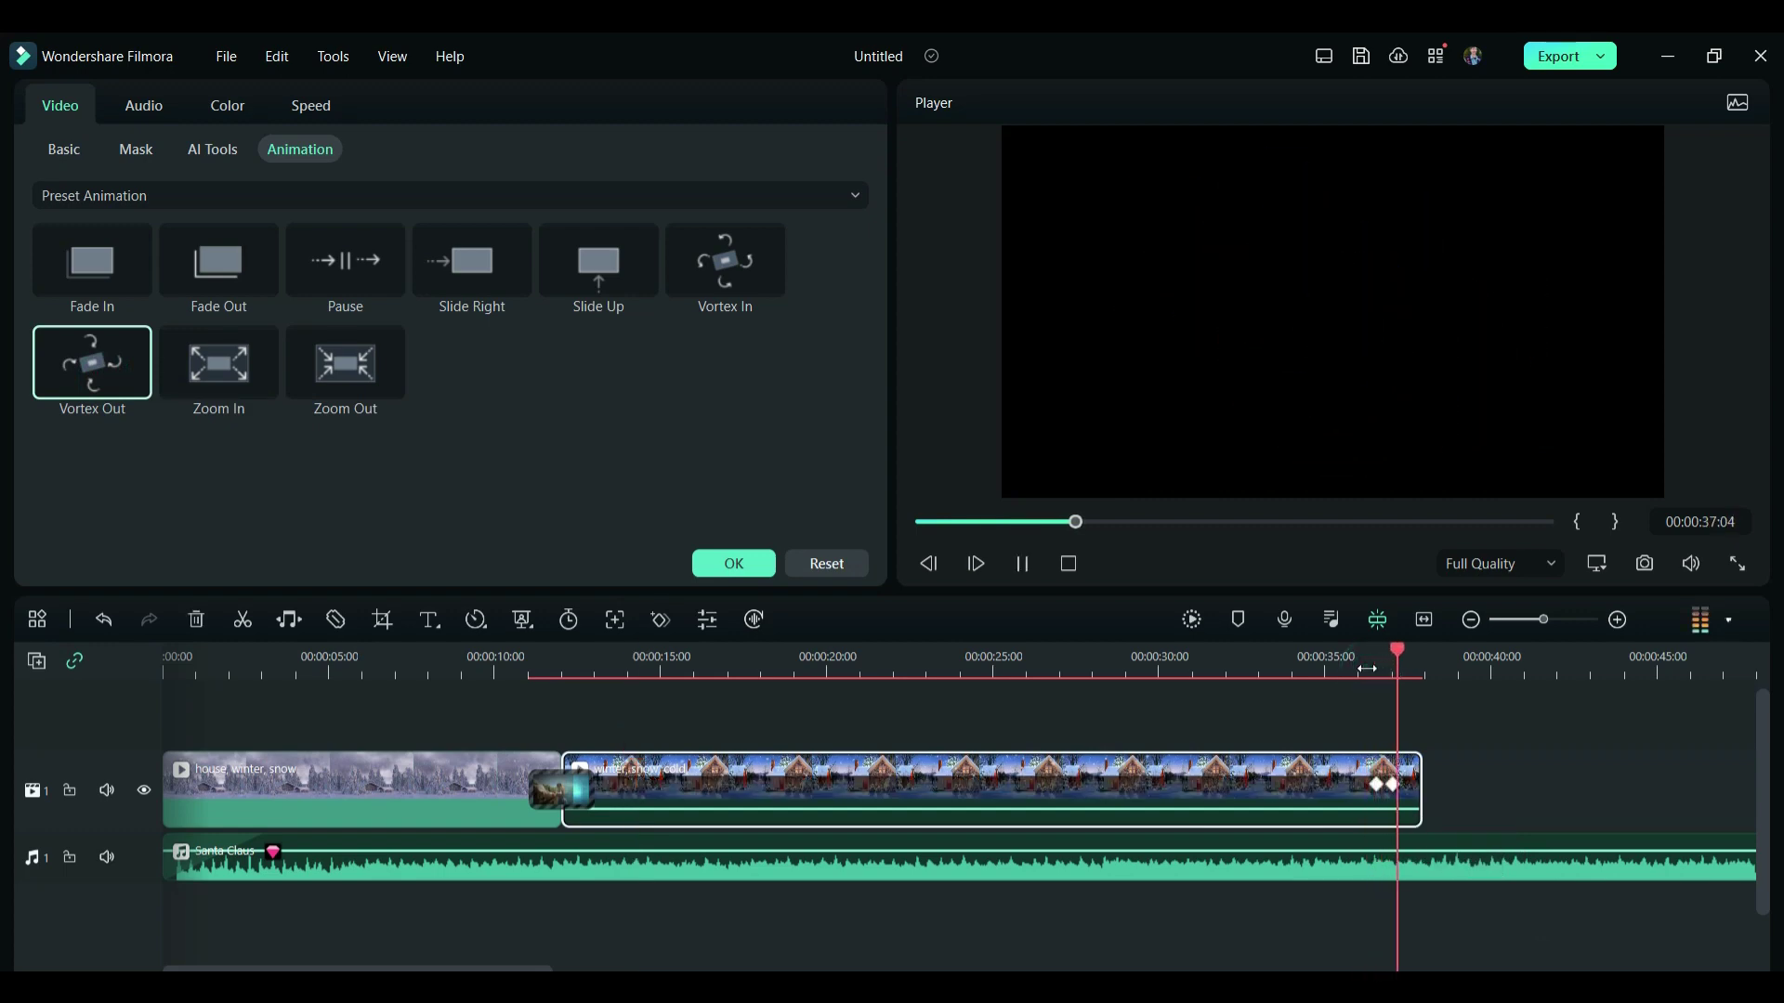
key(space)
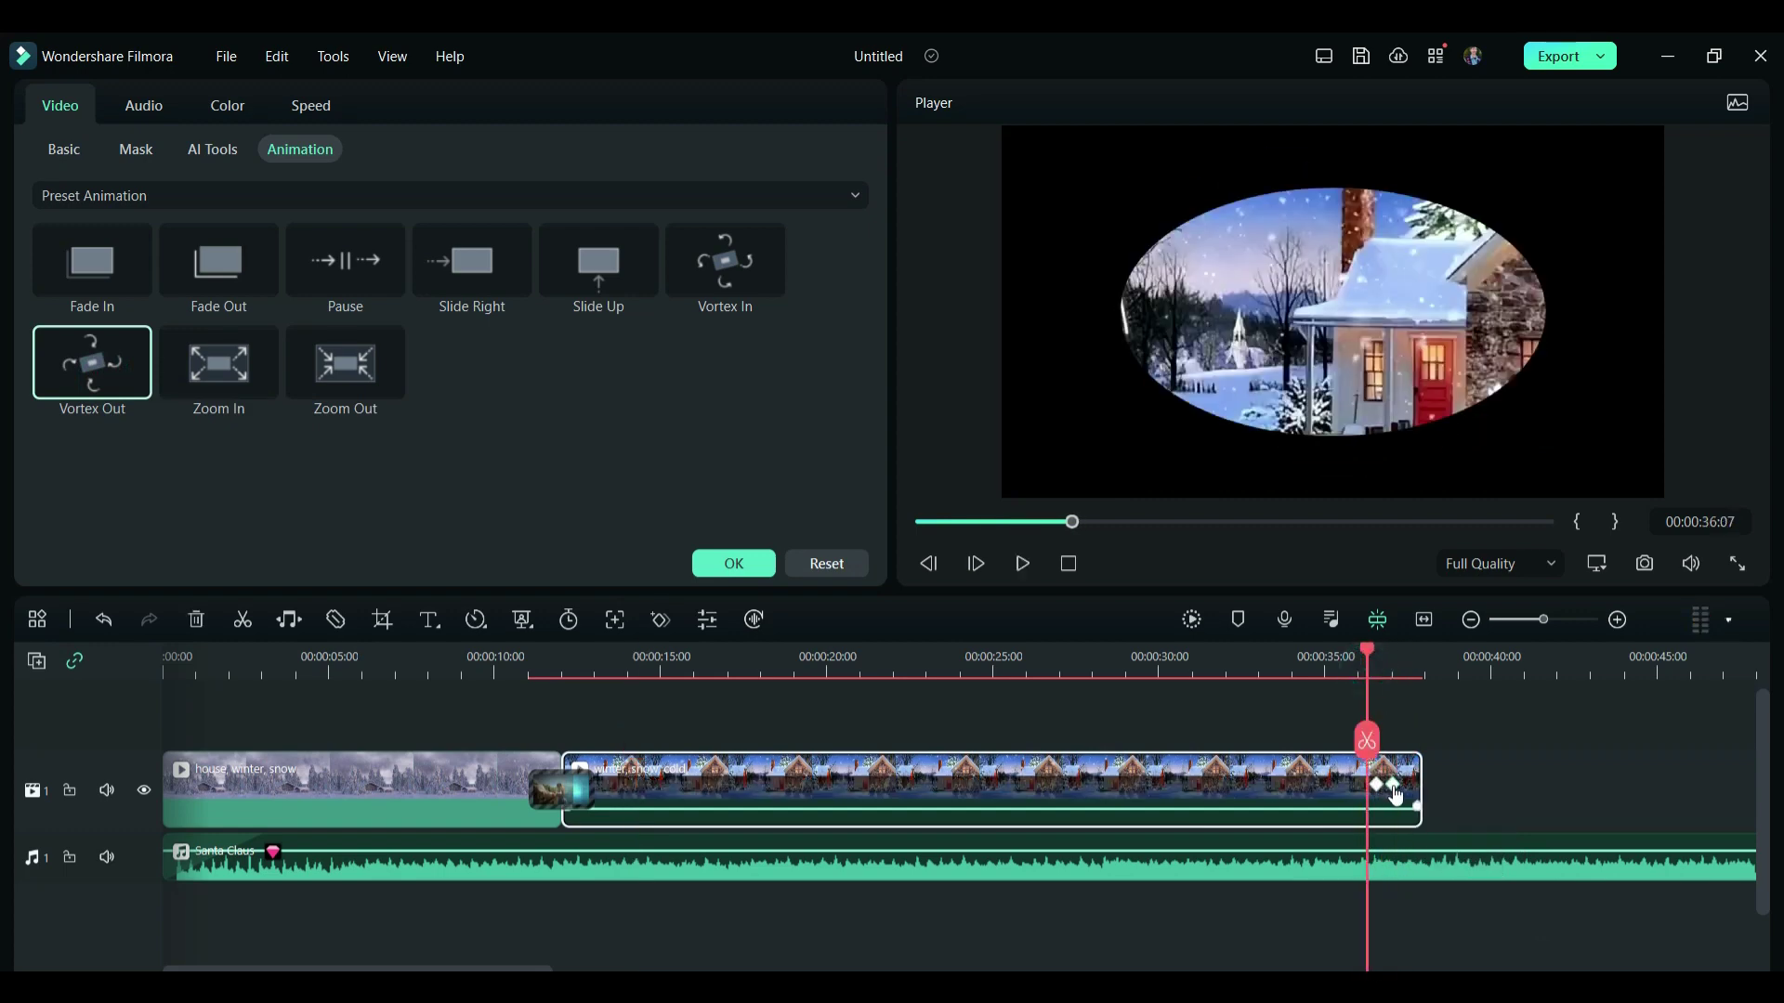
click(1391, 785)
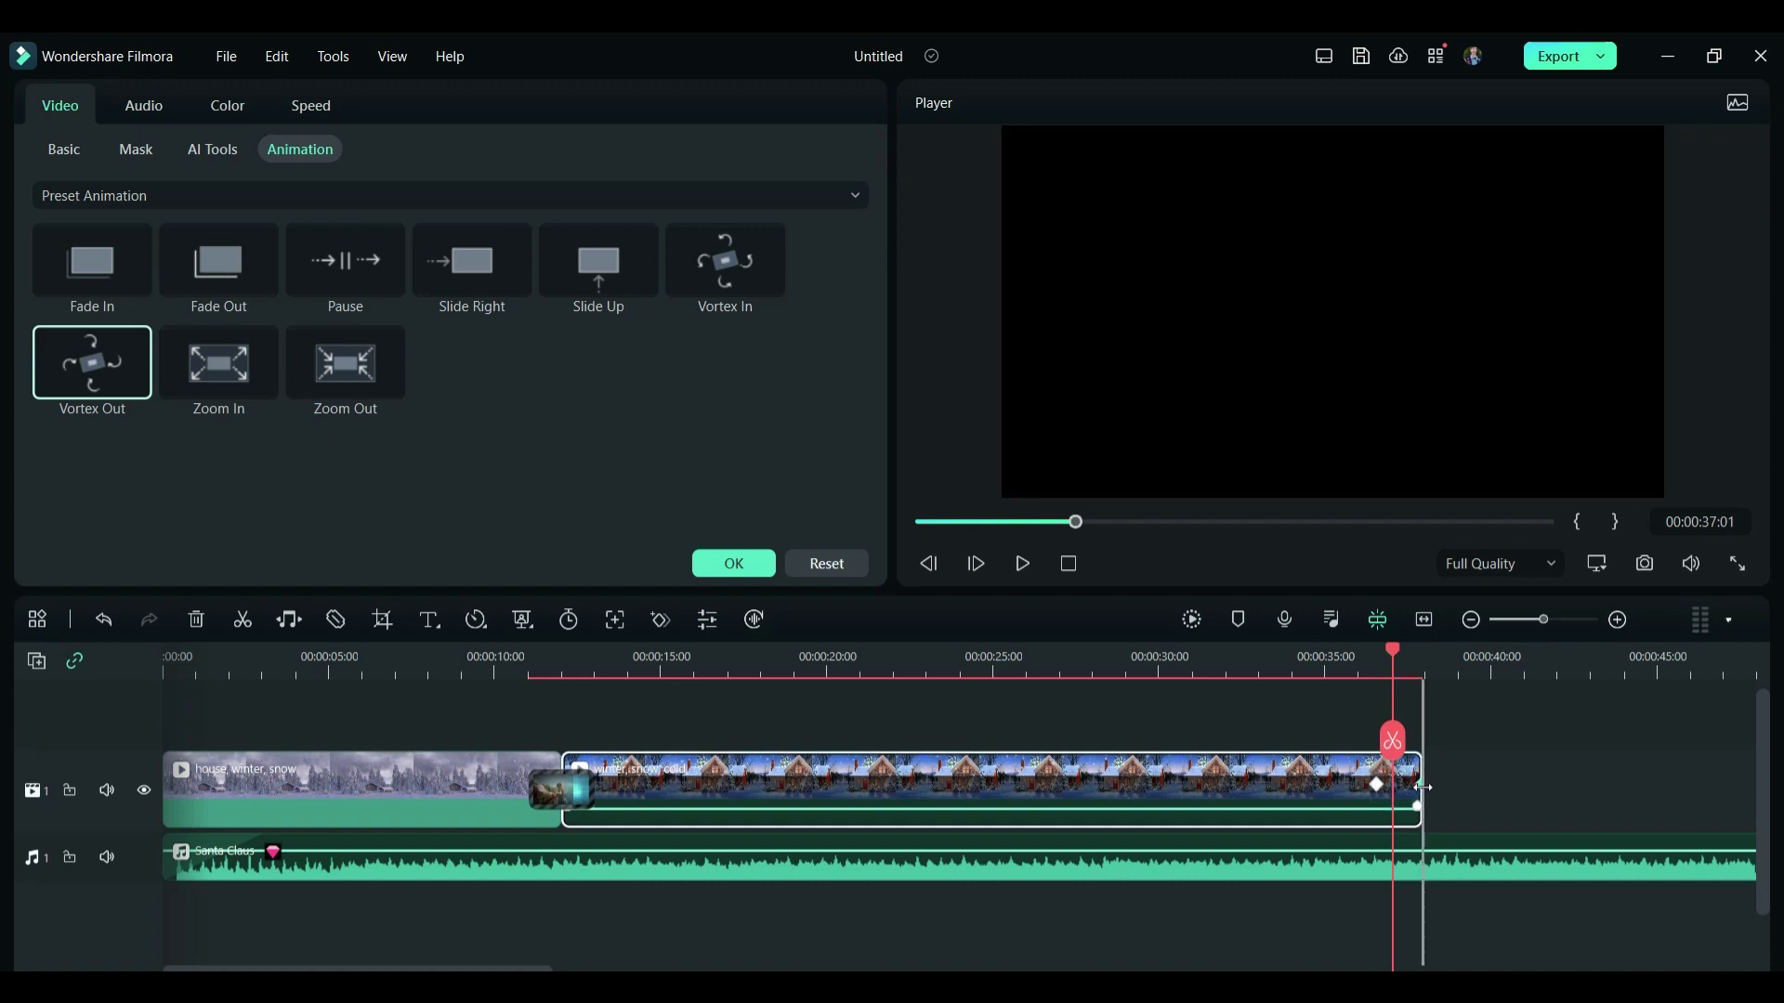
click(1426, 665)
click(1354, 667)
key(space)
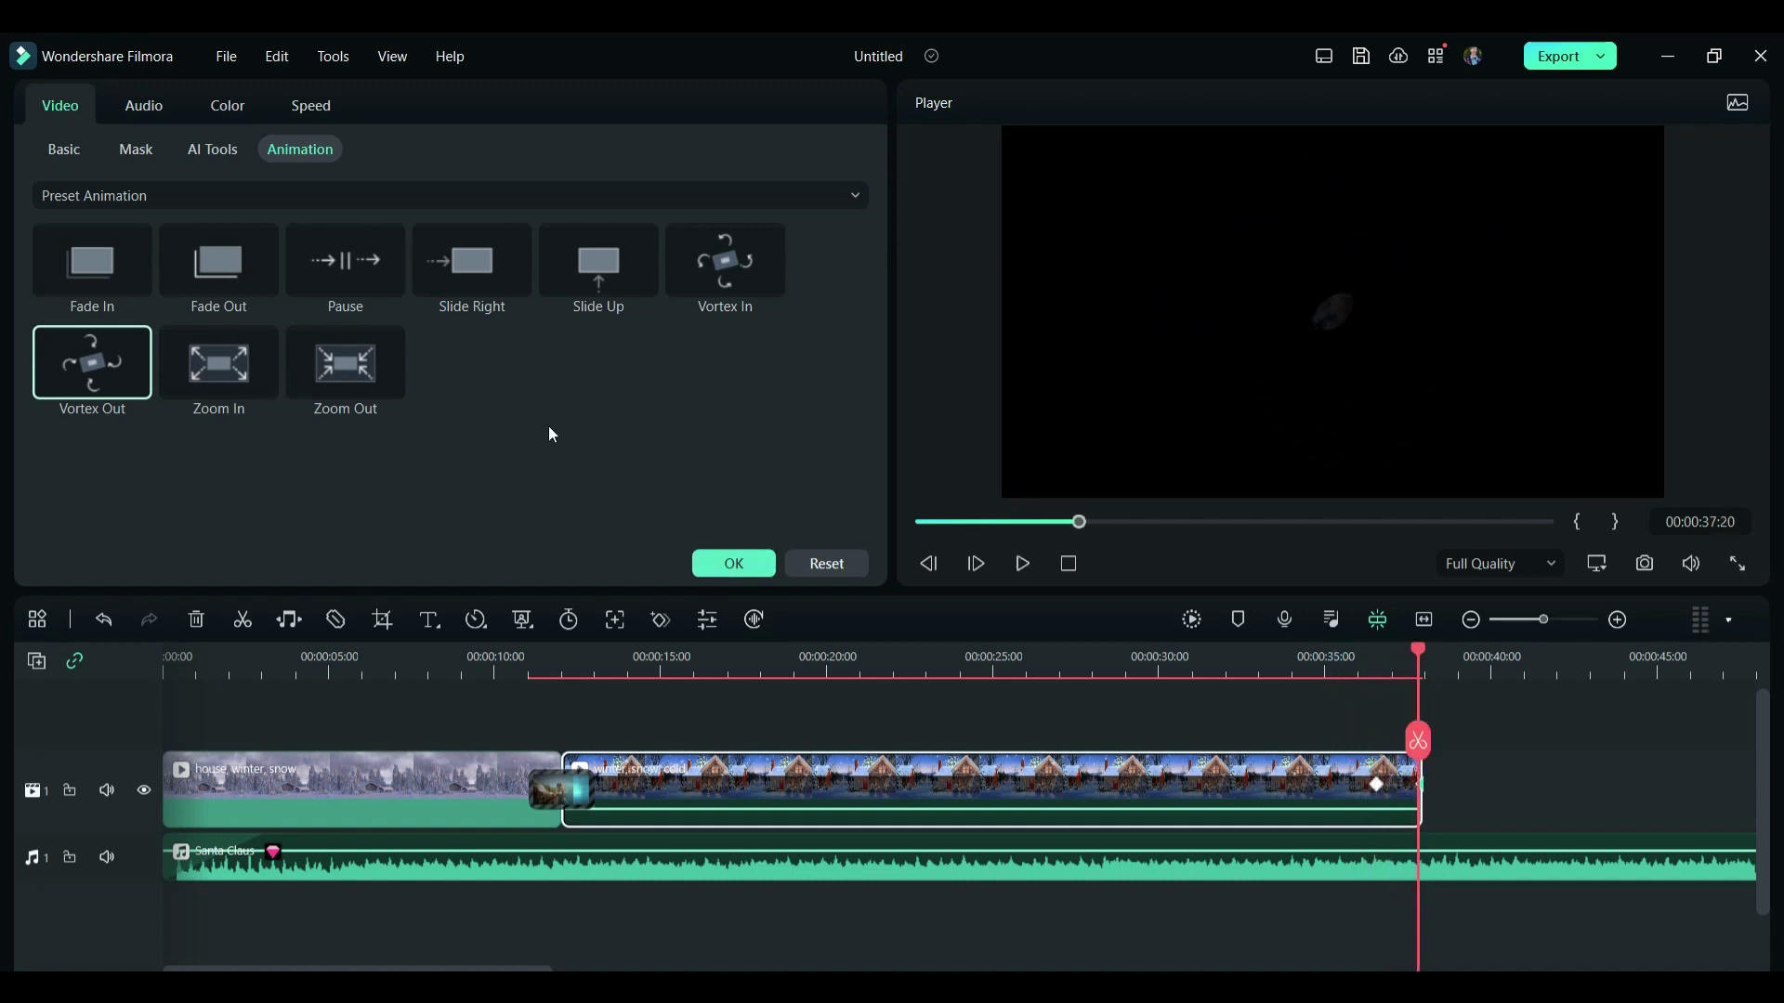
Step: Switch to the legacy animation presets and bring up the clip's speed settings at 1.00
click(444, 186)
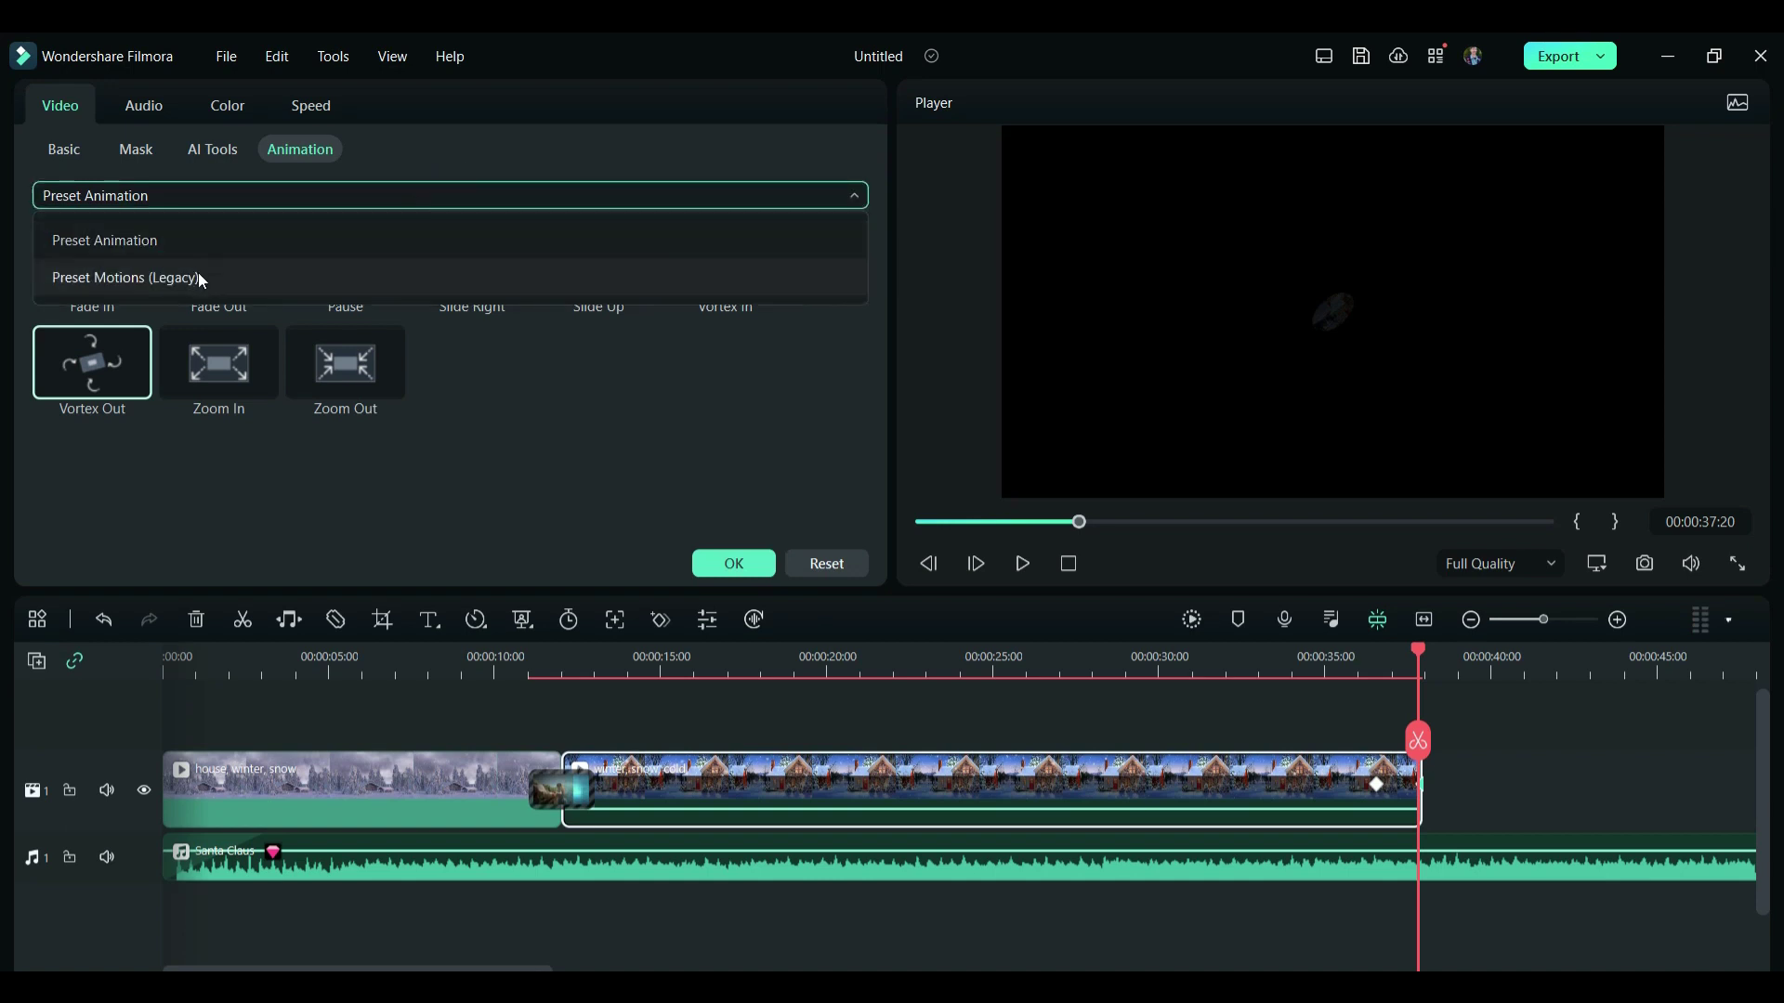
click(227, 277)
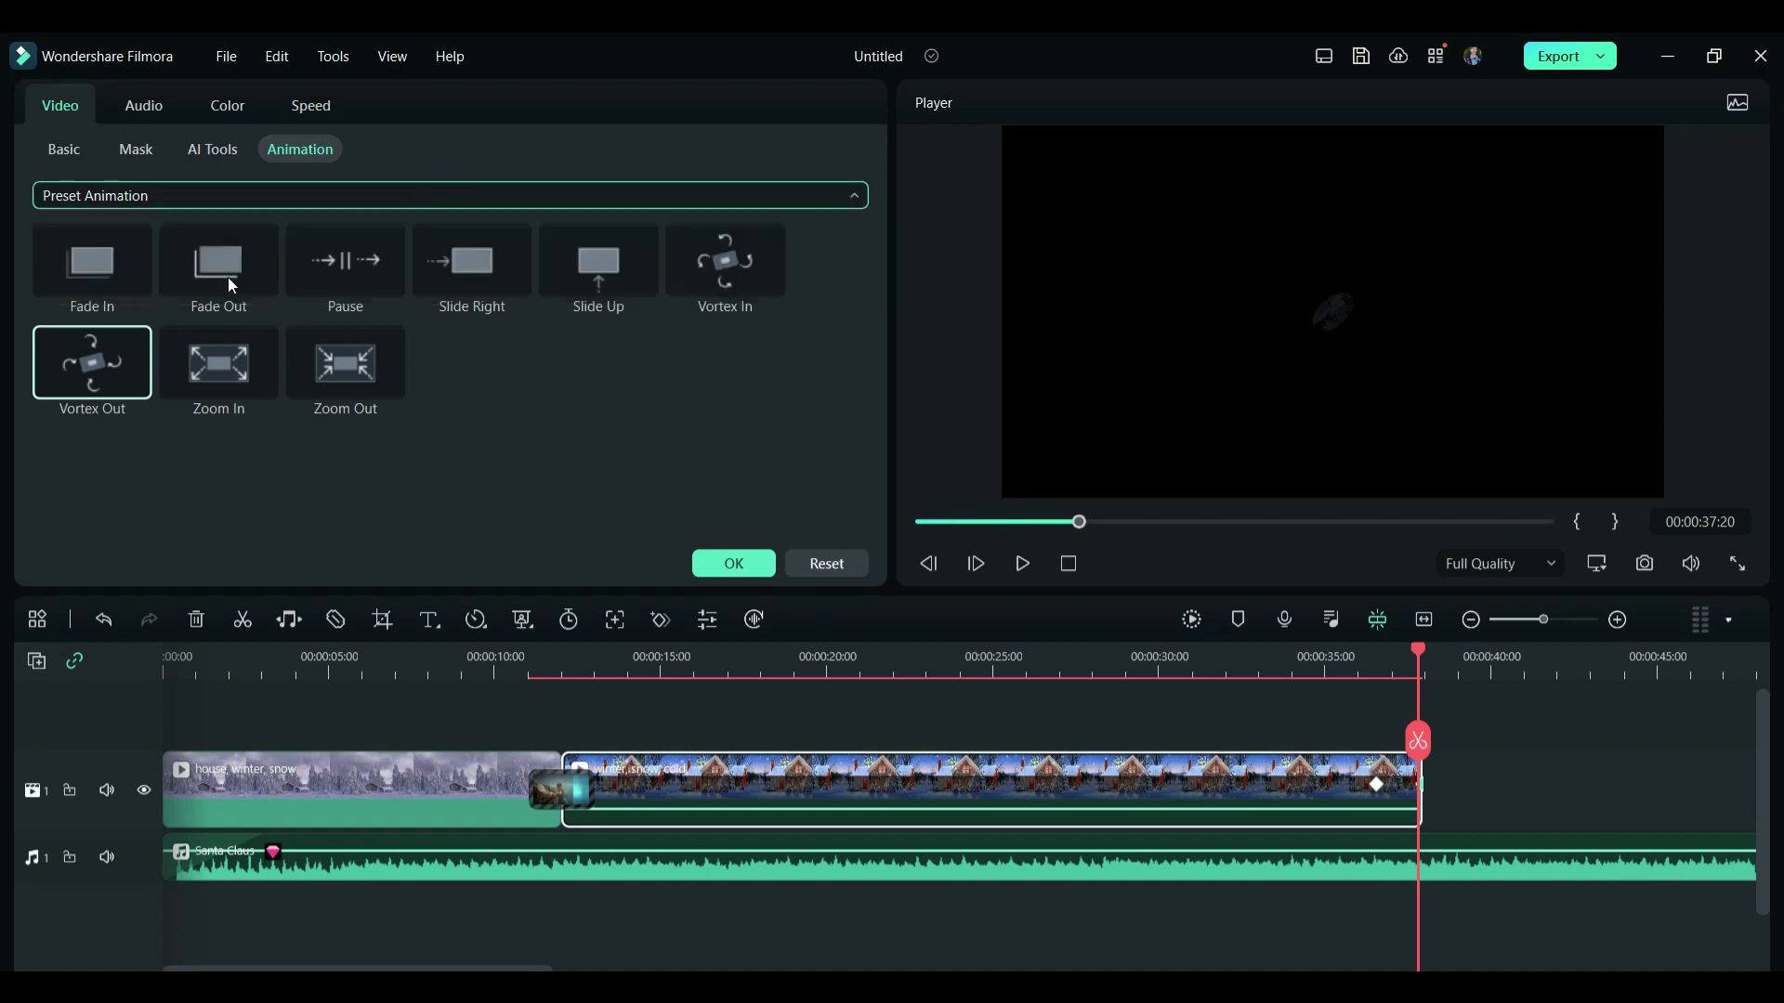
scroll(397, 366, down, 10)
click(314, 108)
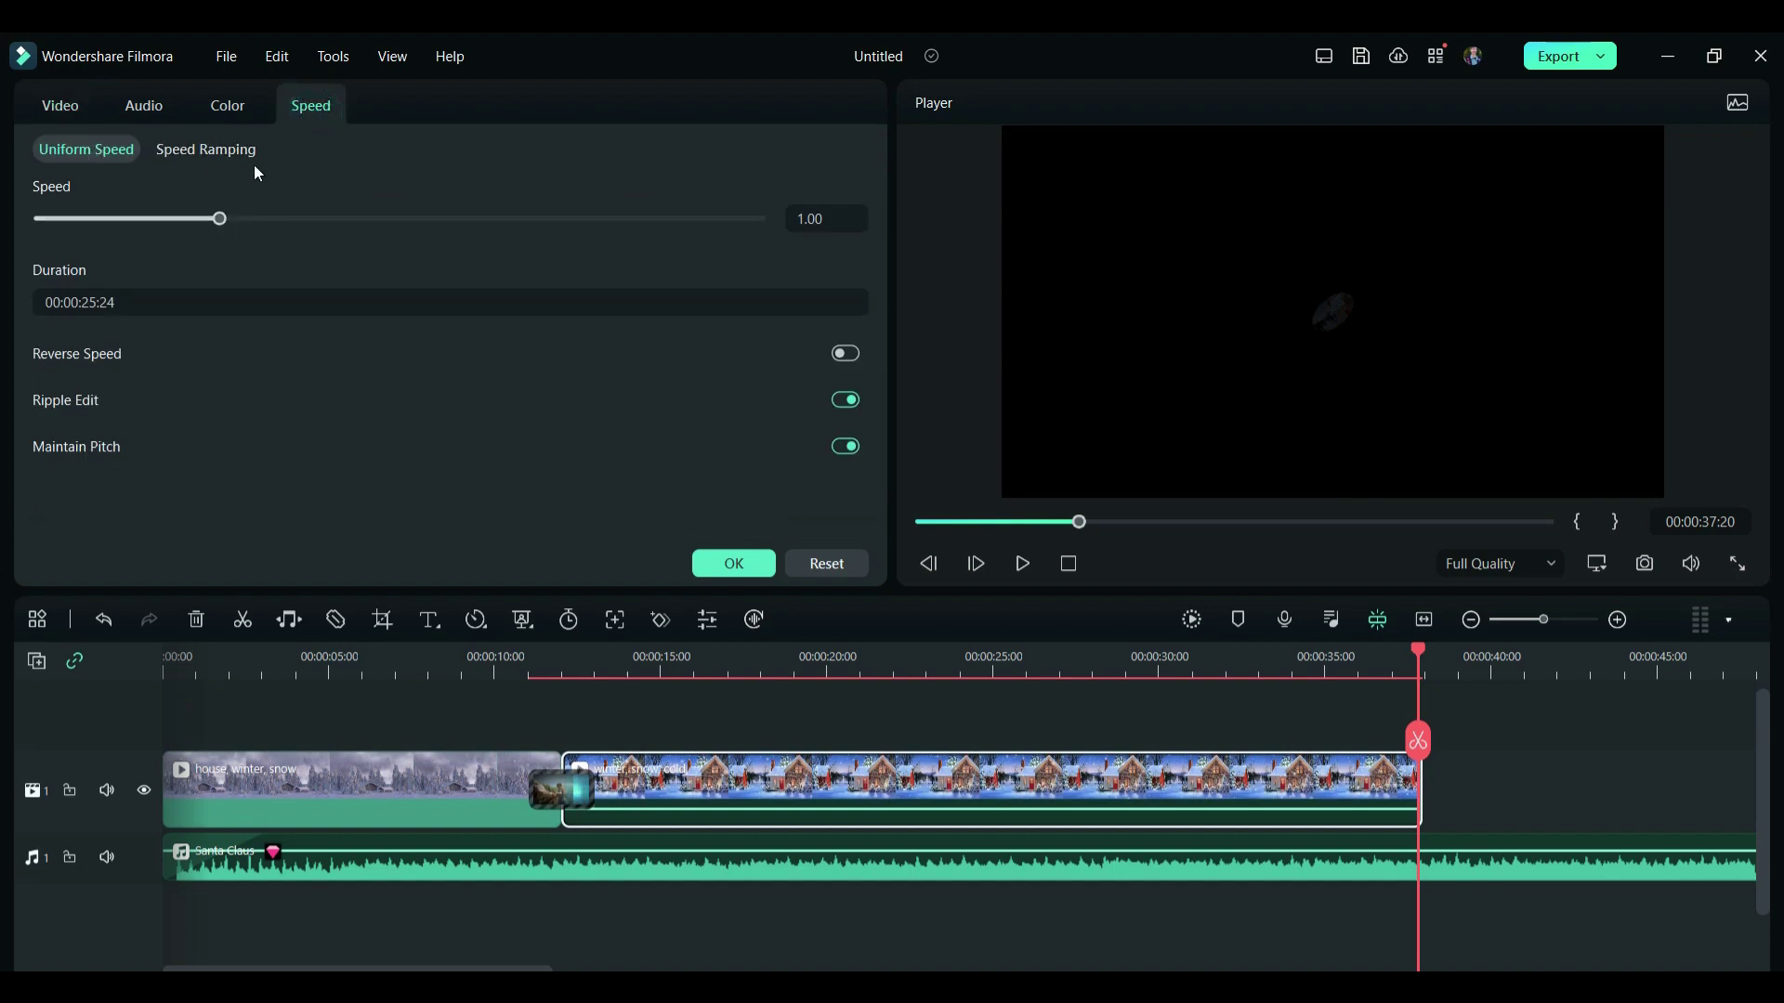
Step: Raise the oval house clip's saturation to 32 under Color > Basic and confirm with OK
click(228, 149)
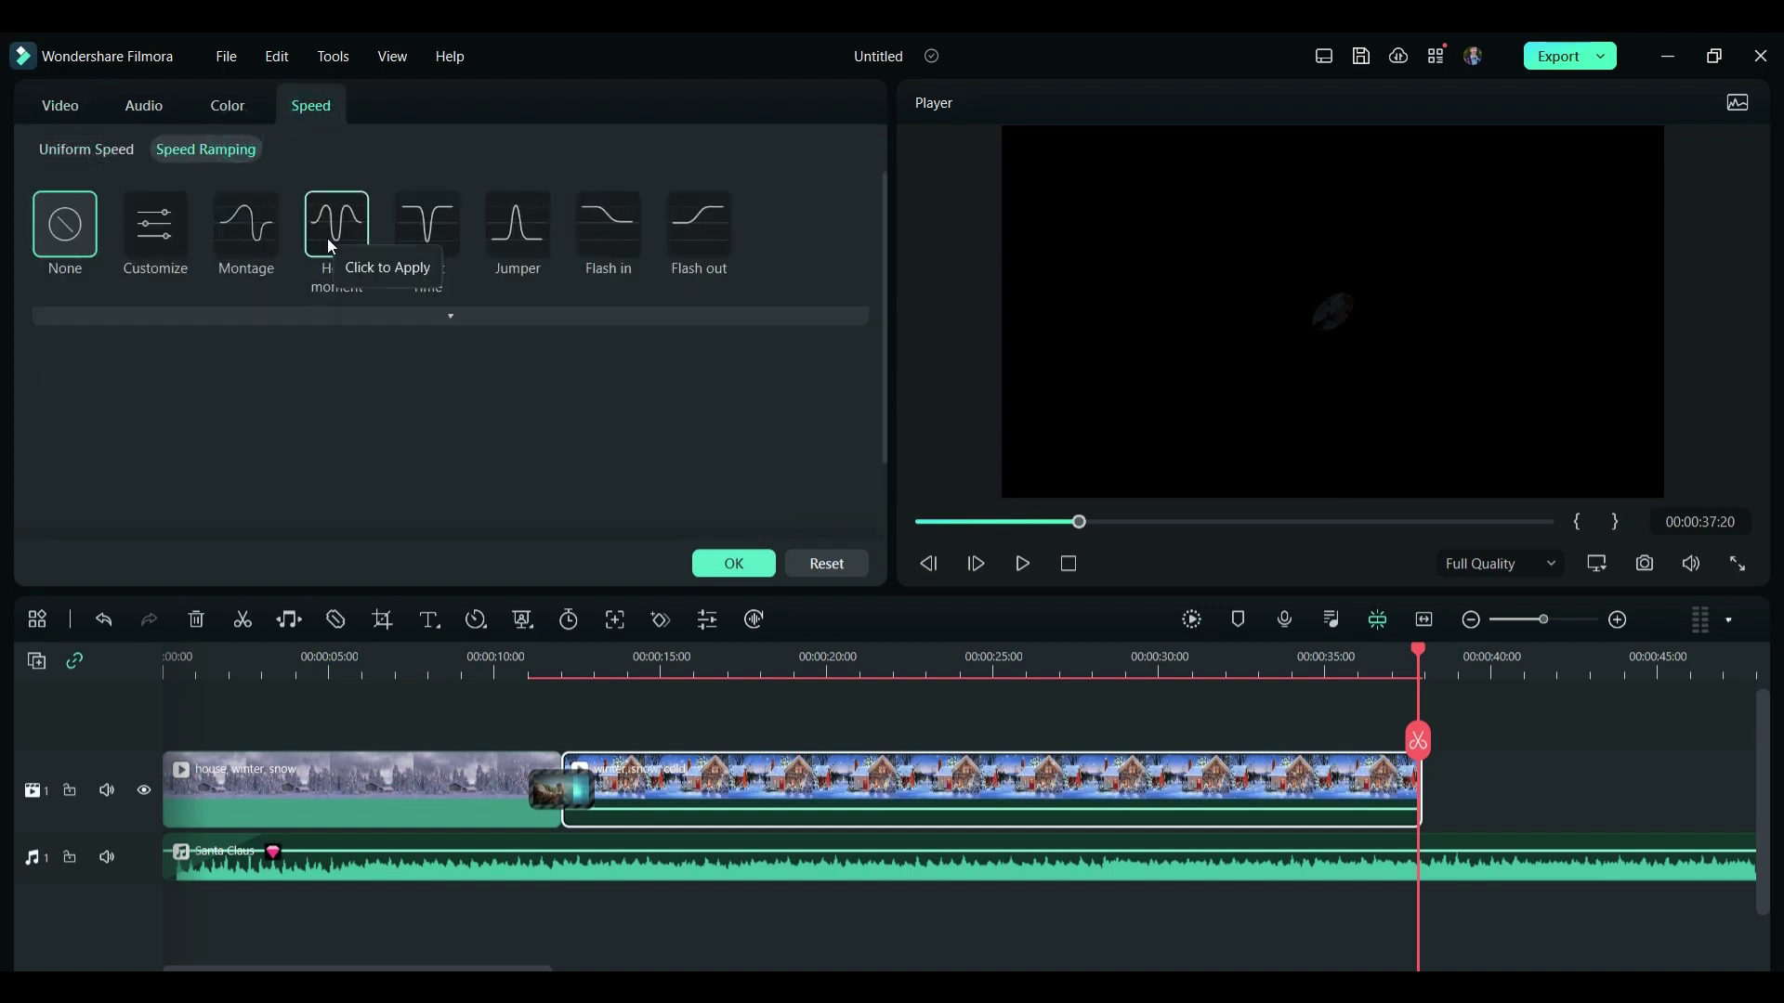
click(228, 105)
scroll(276, 484, up, 10)
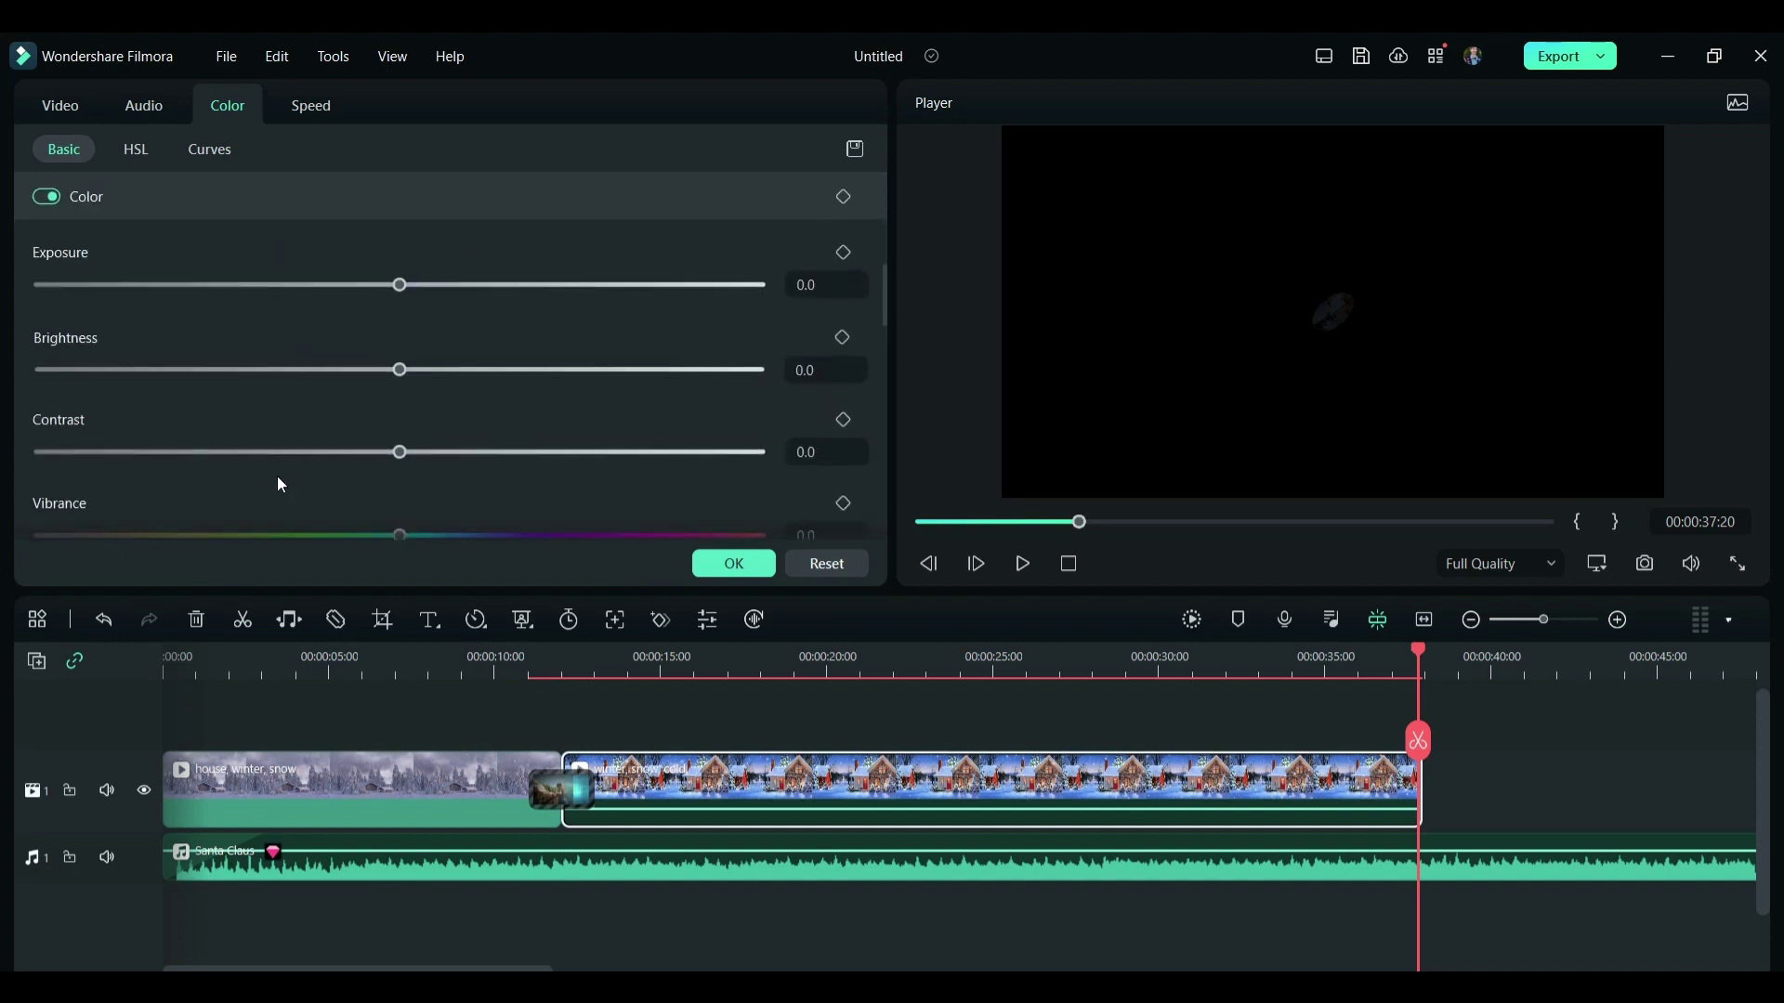
scroll(281, 484, down, 10)
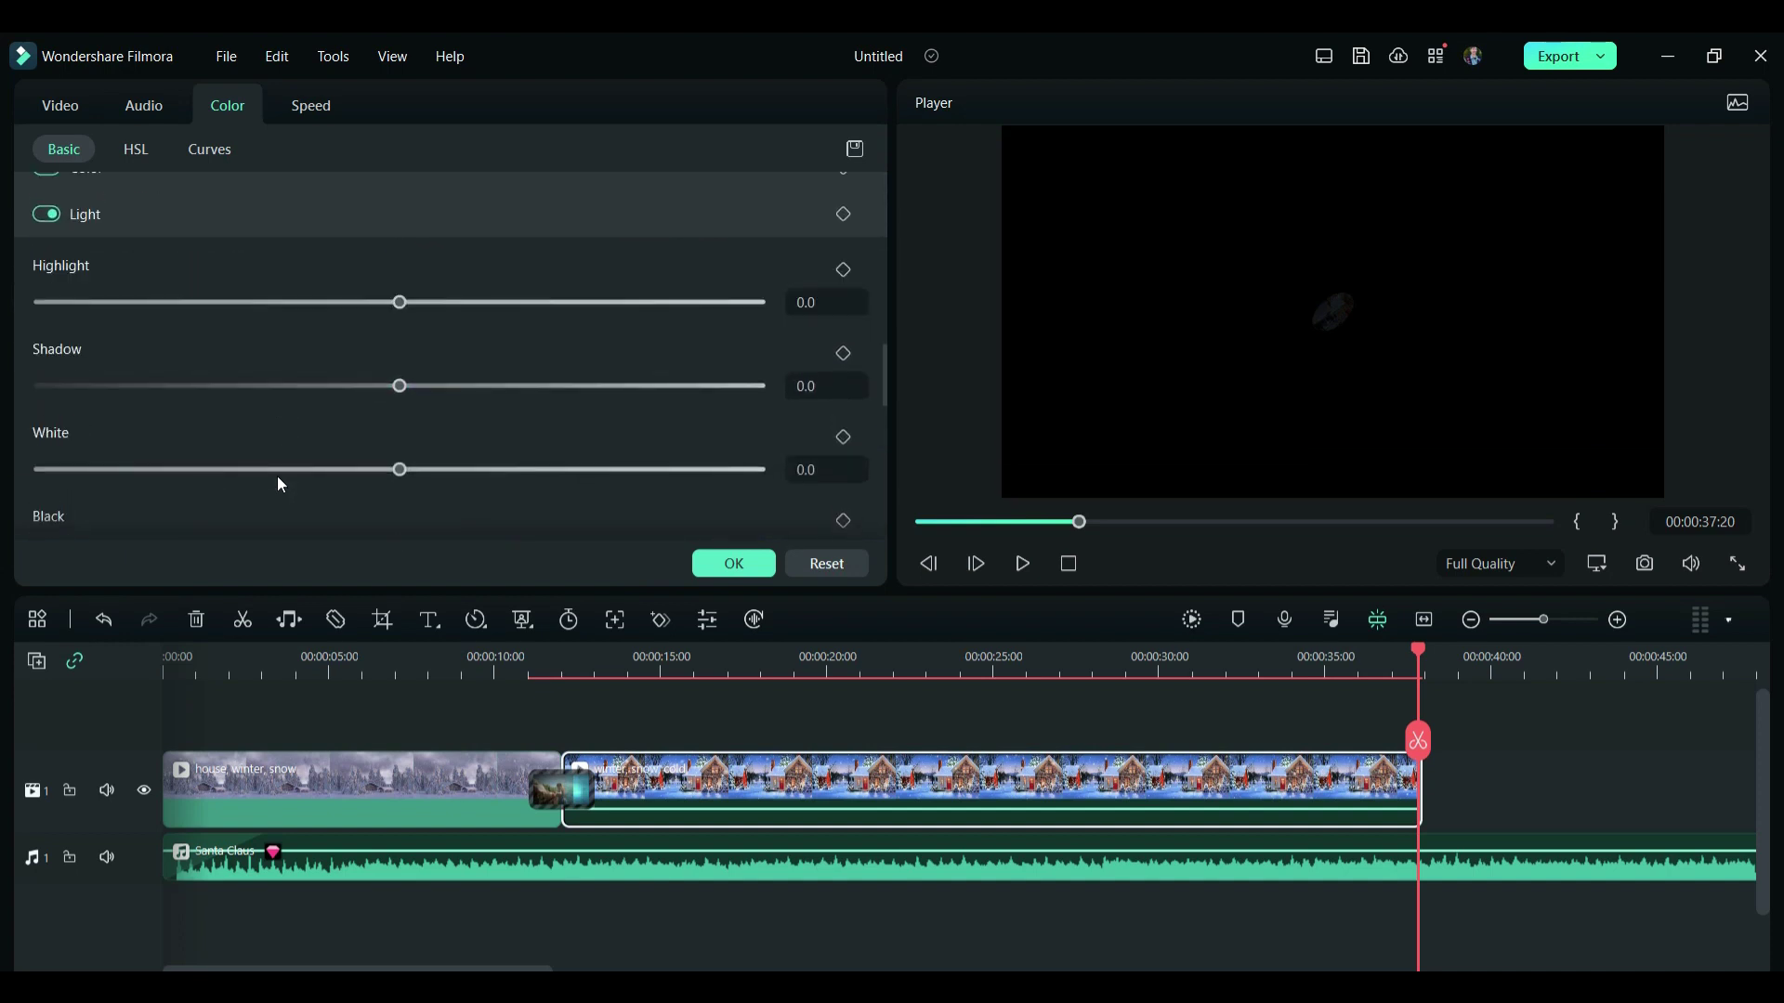
key(ctrl+z)
scroll(403, 464, down, 5)
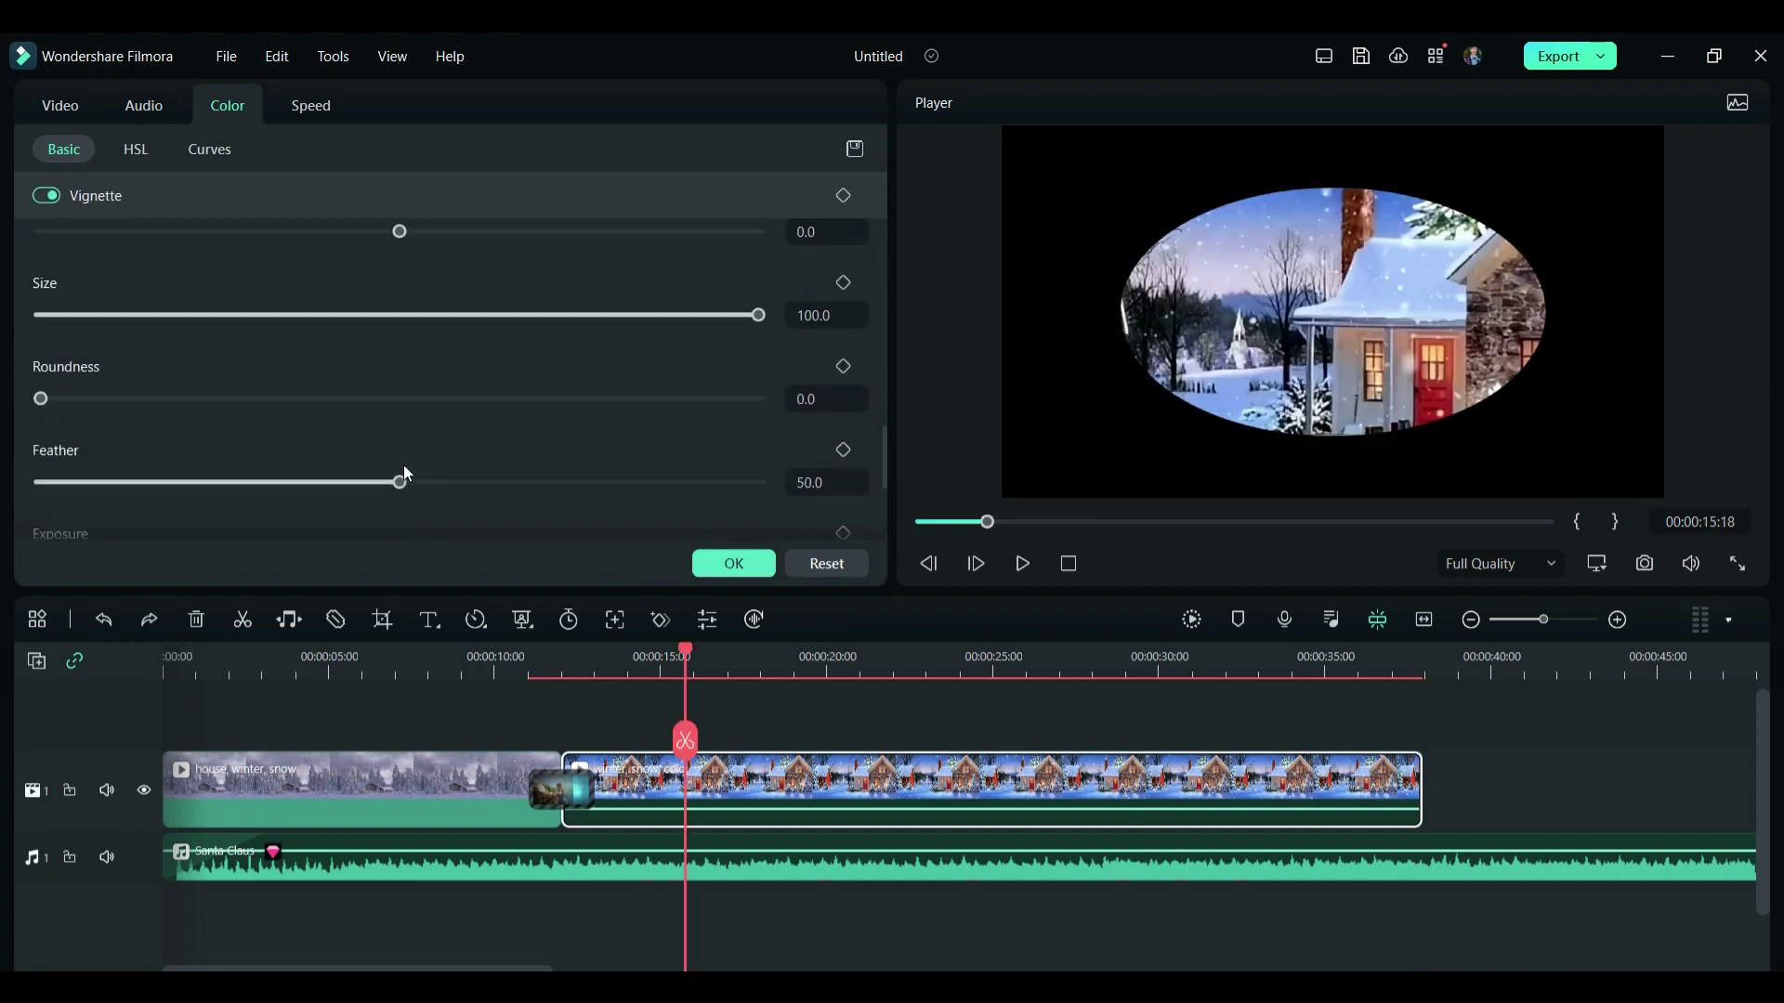
scroll(404, 469, up, 8)
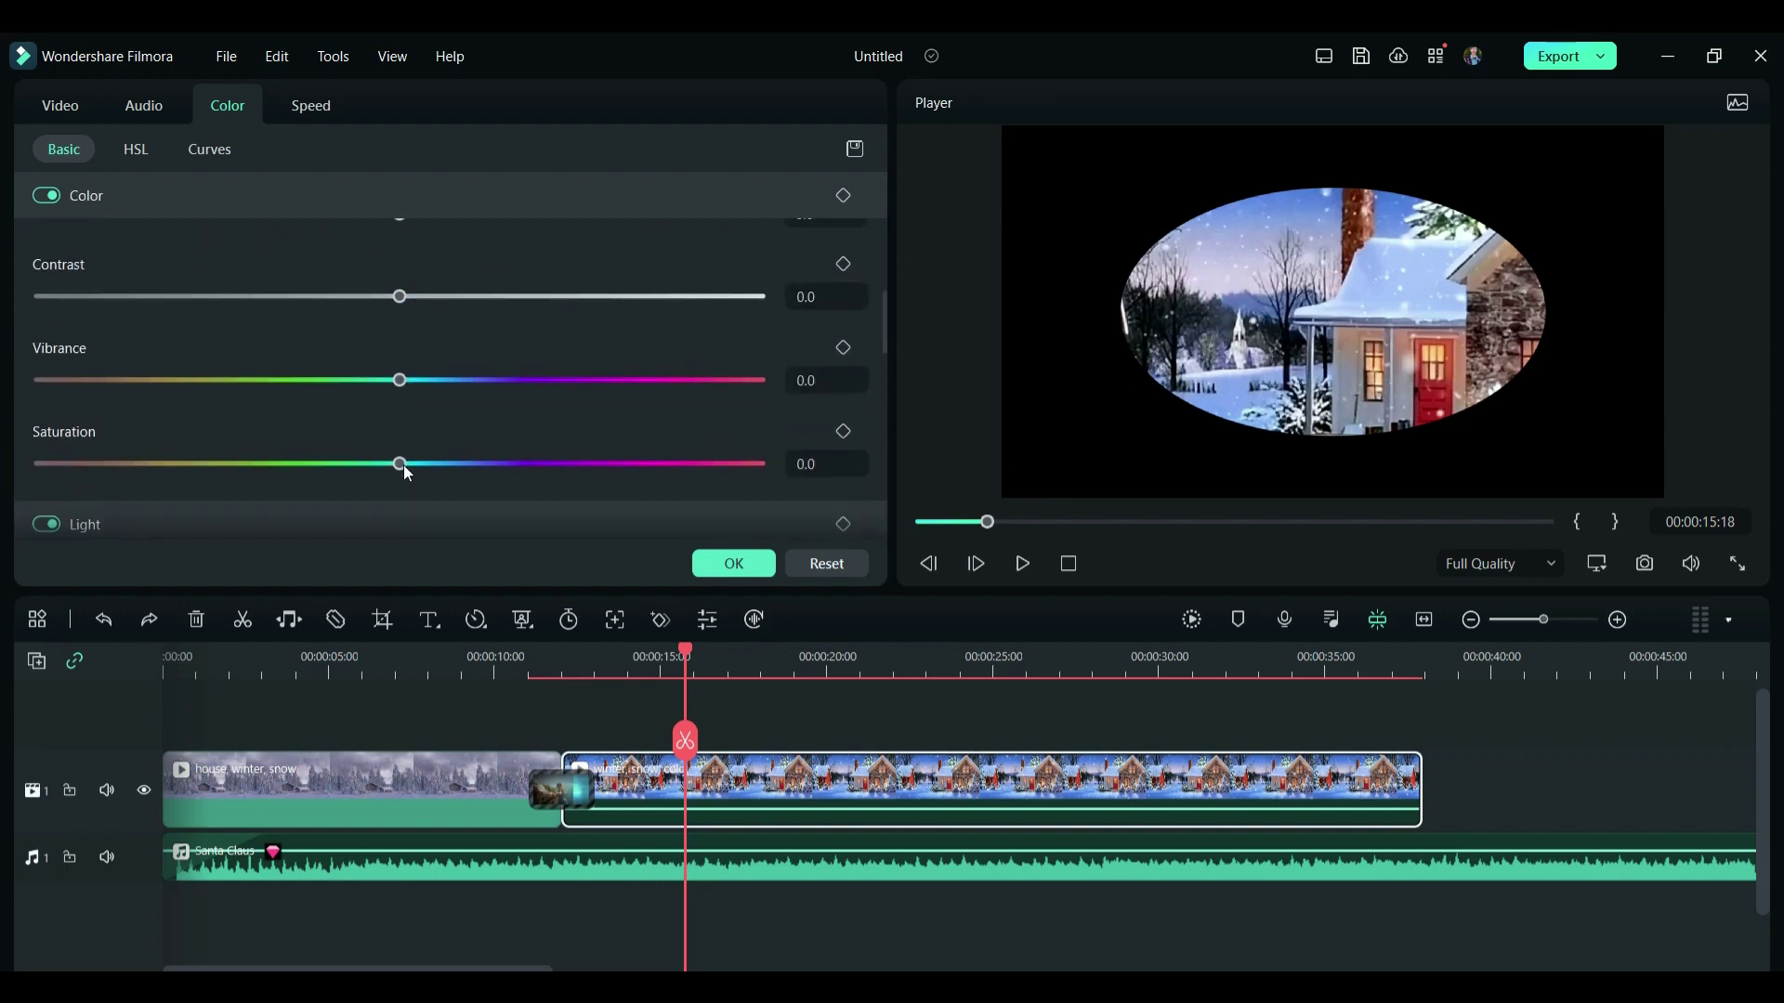
drag(404, 466, 512, 468)
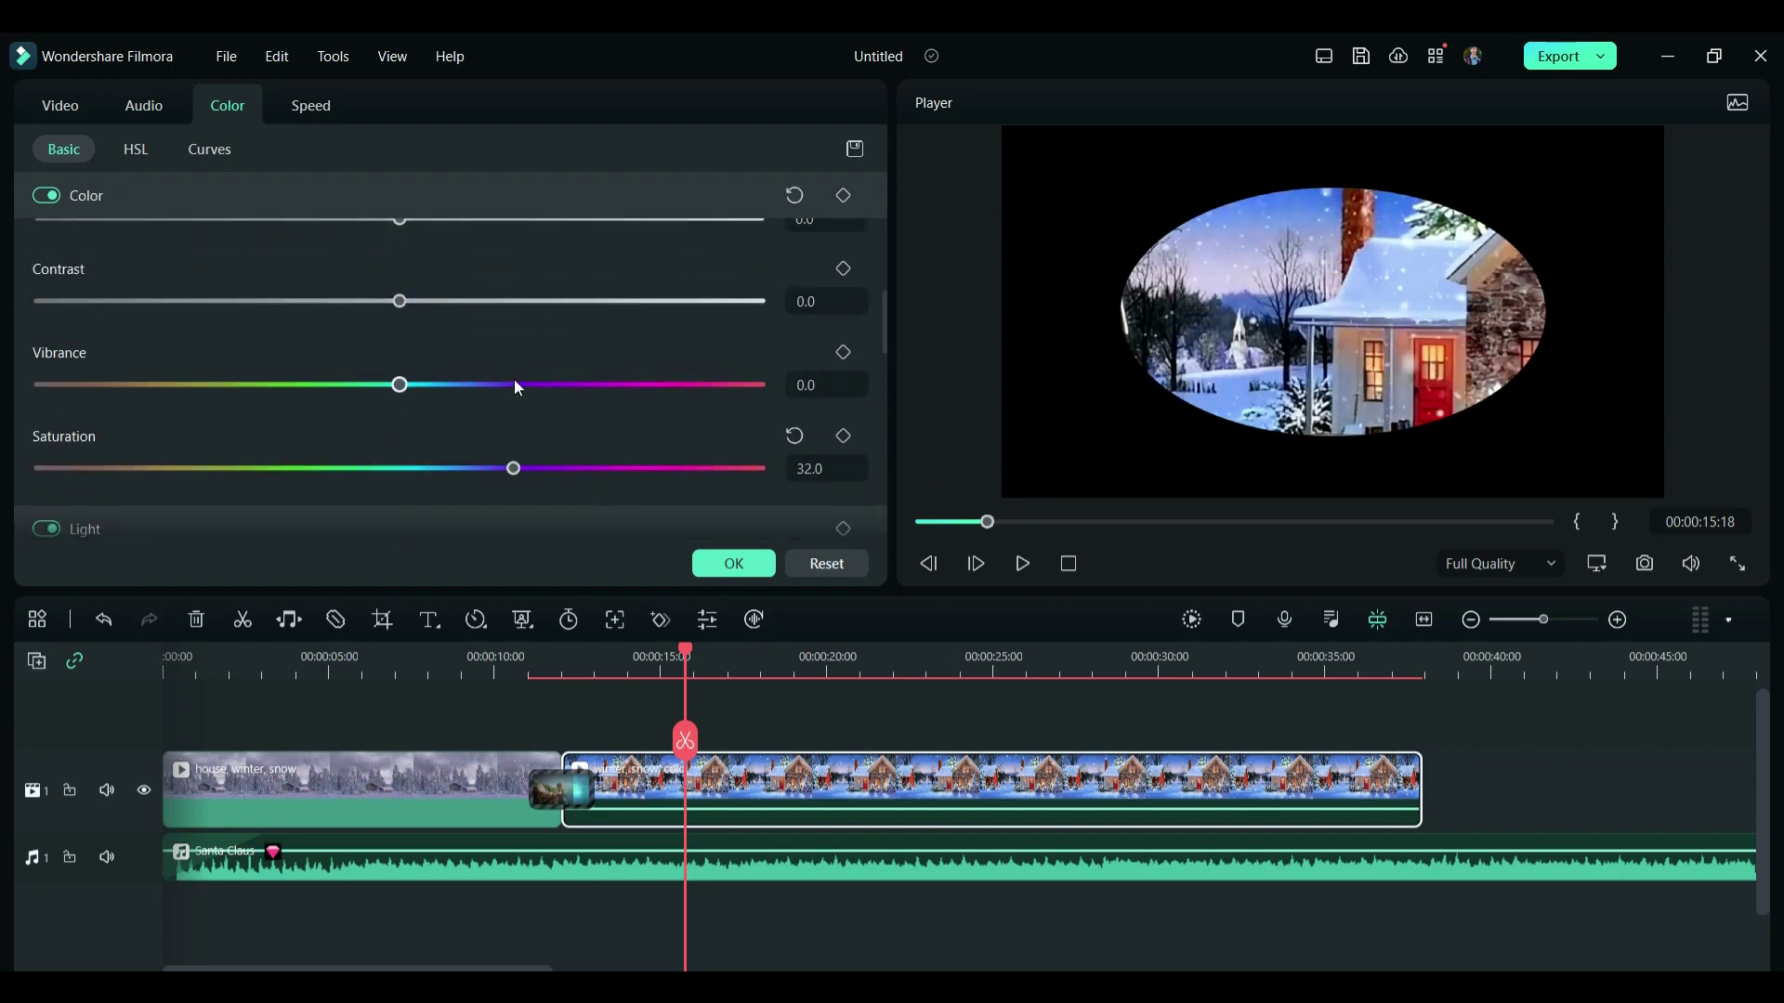
click(516, 384)
click(733, 564)
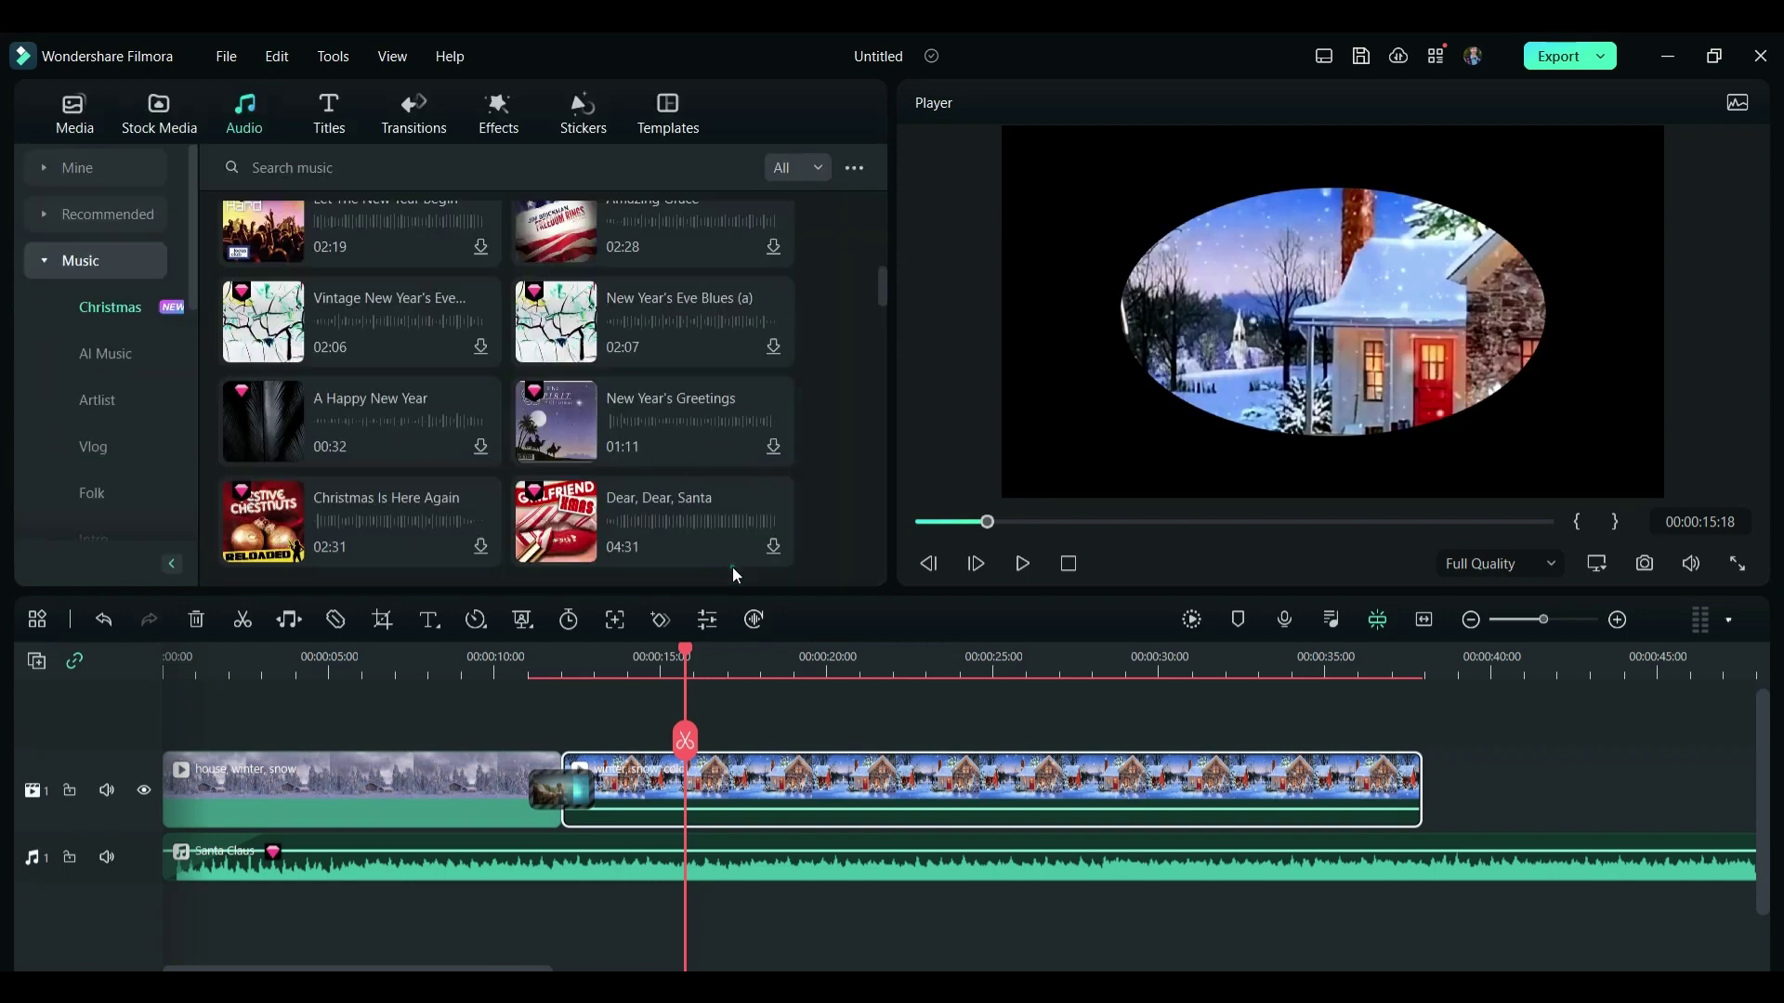
click(514, 112)
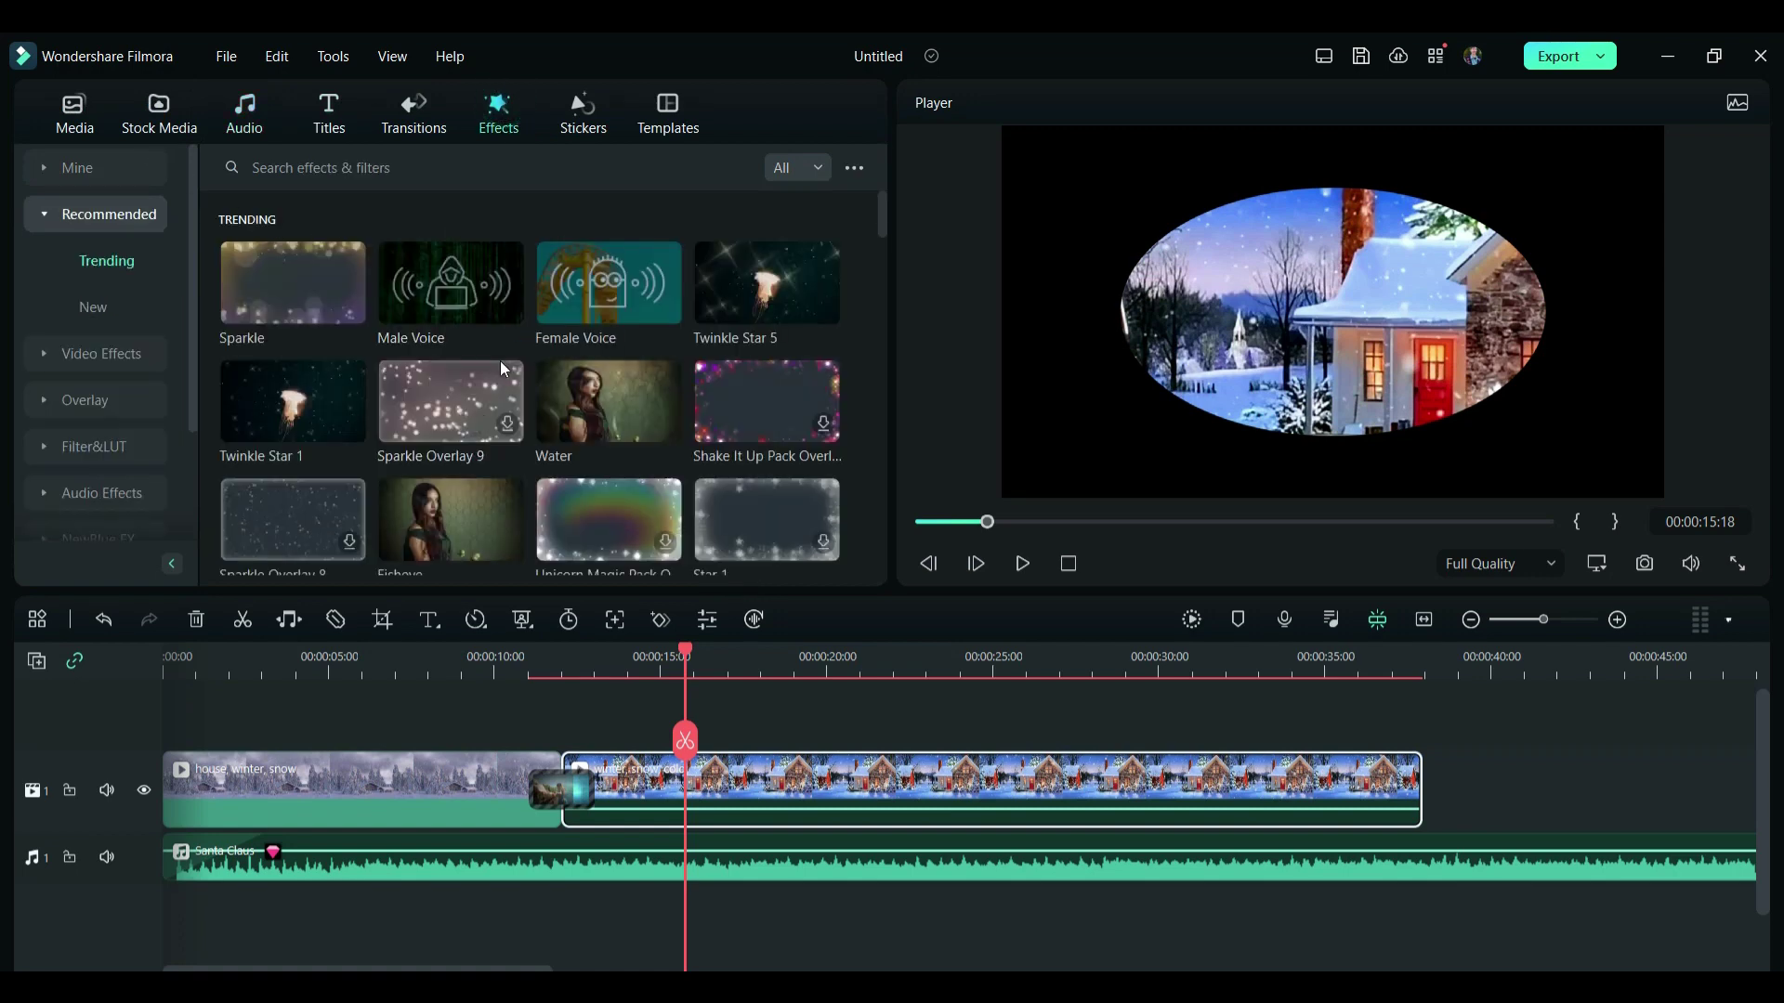
Step: Play the first snowy cabin clip from about 7 seconds to preview it
scroll(500, 361, down, 2)
scroll(474, 306, up, 2)
scroll(459, 348, down, 5)
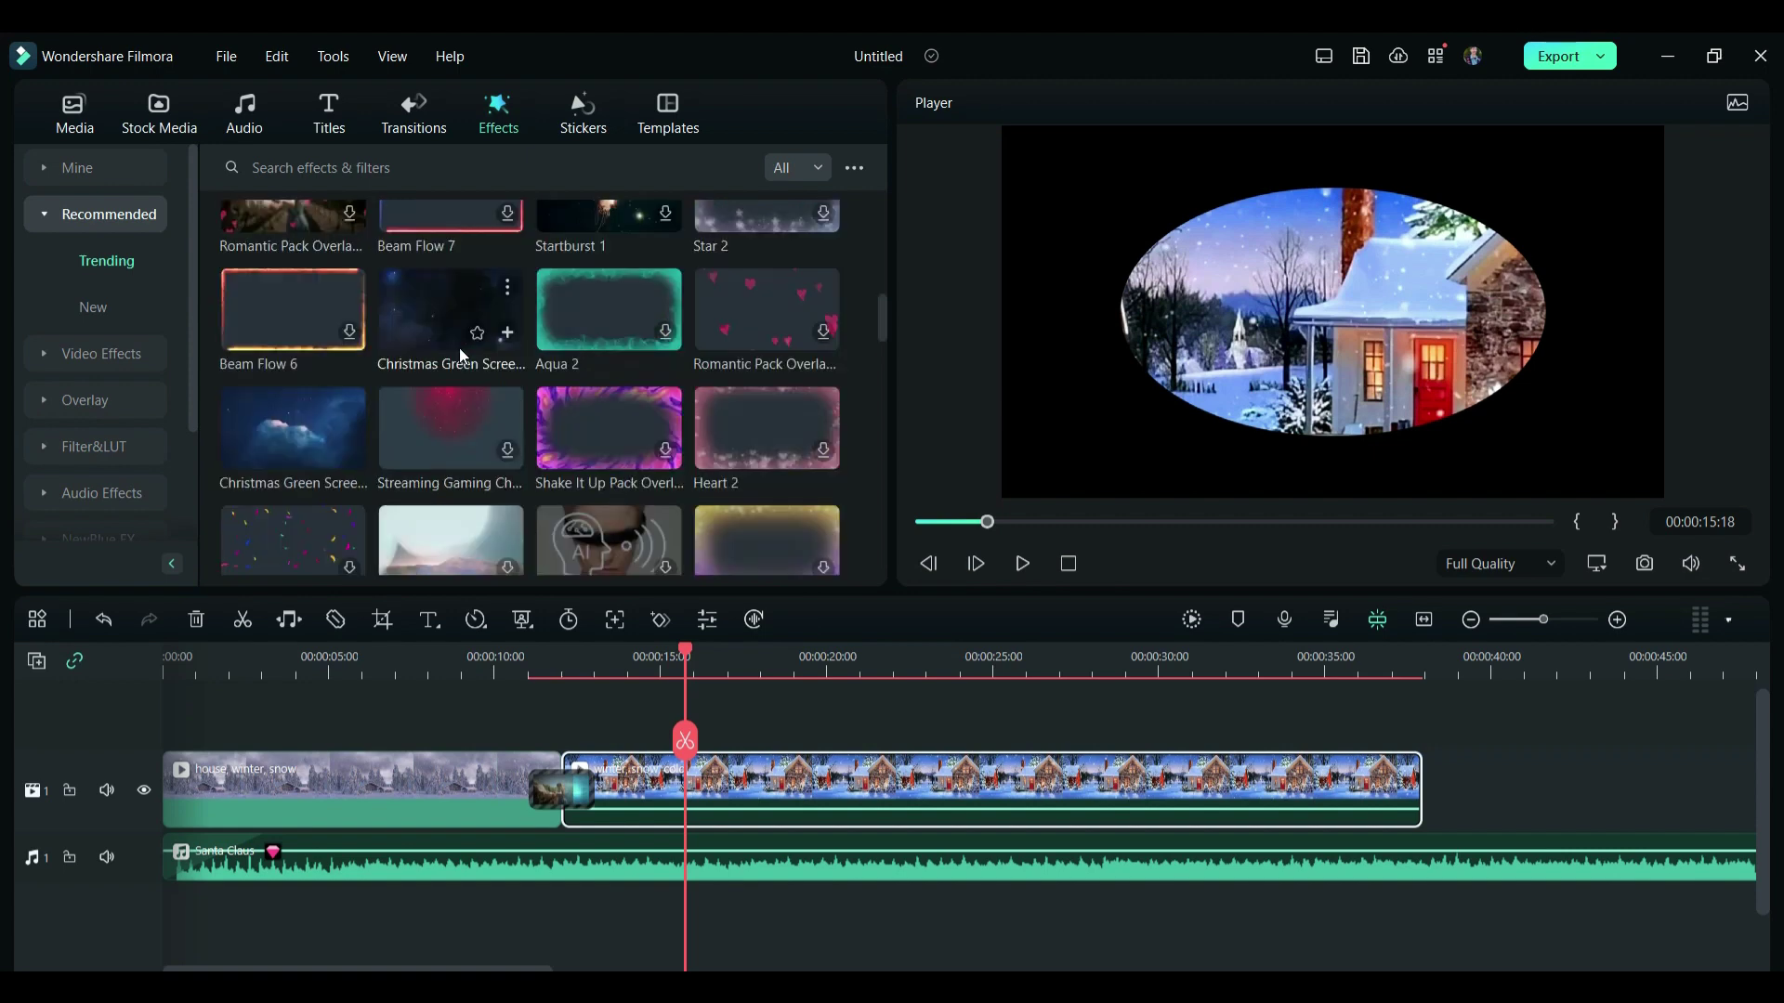
scroll(459, 348, up, 5)
click(390, 655)
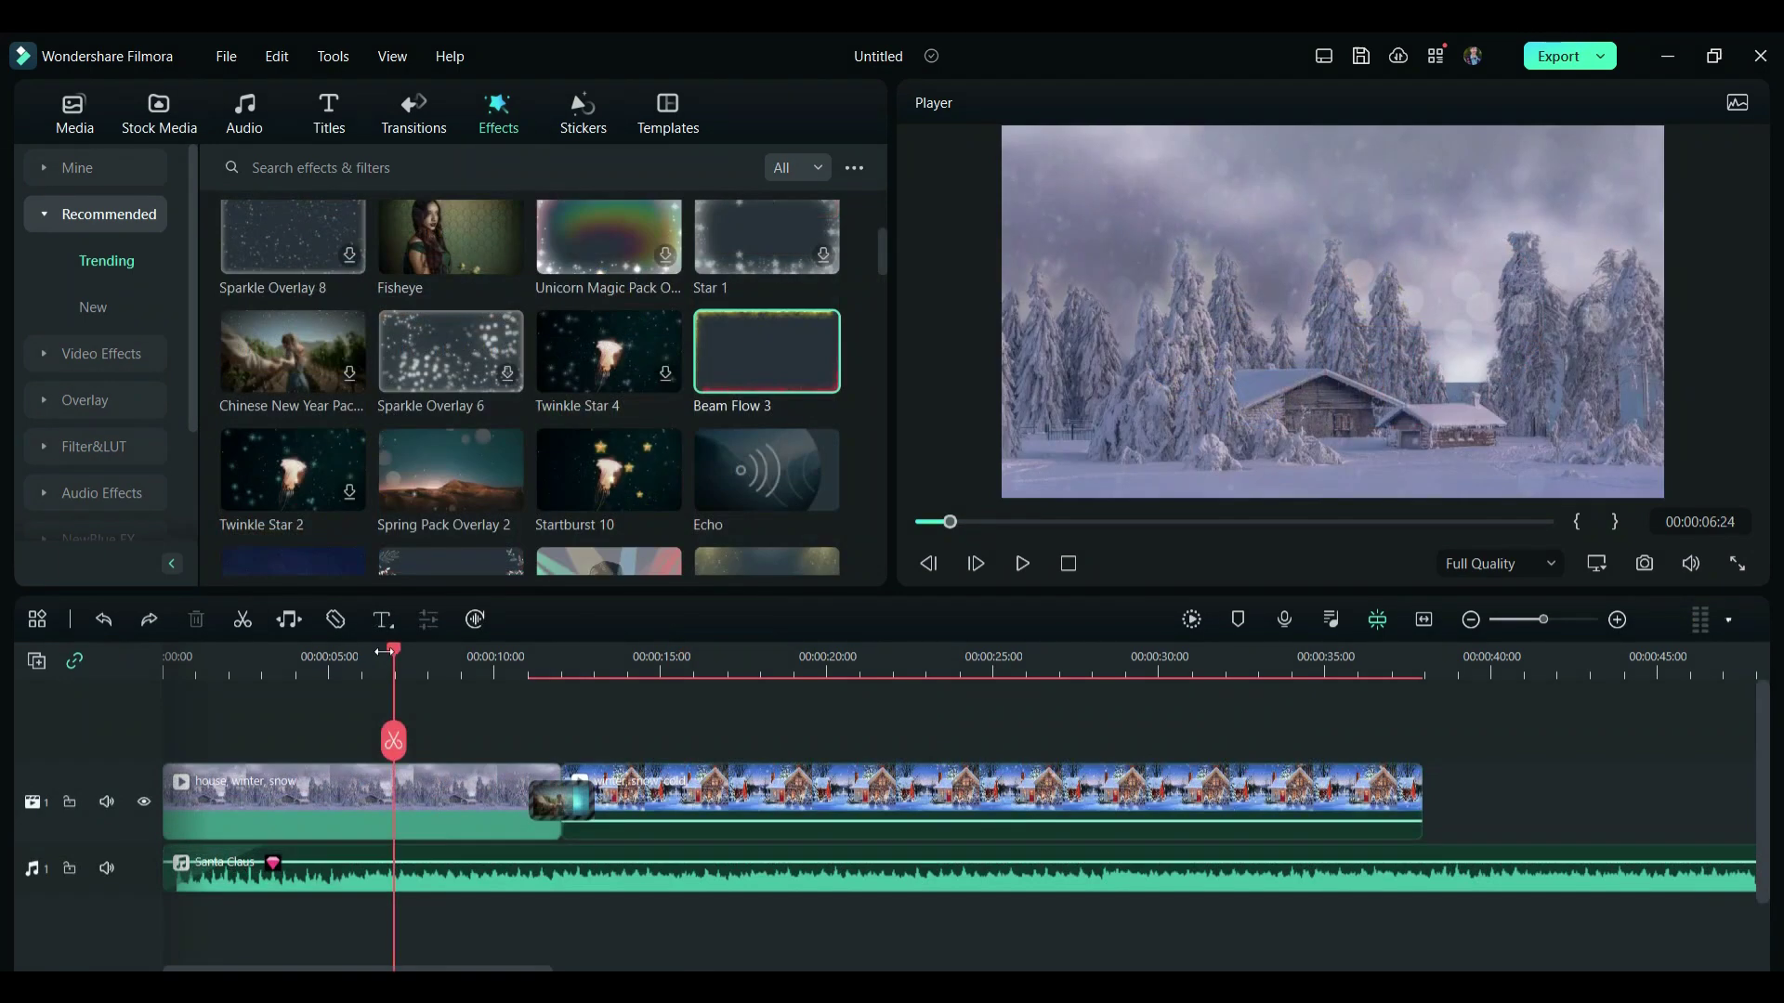
key(space)
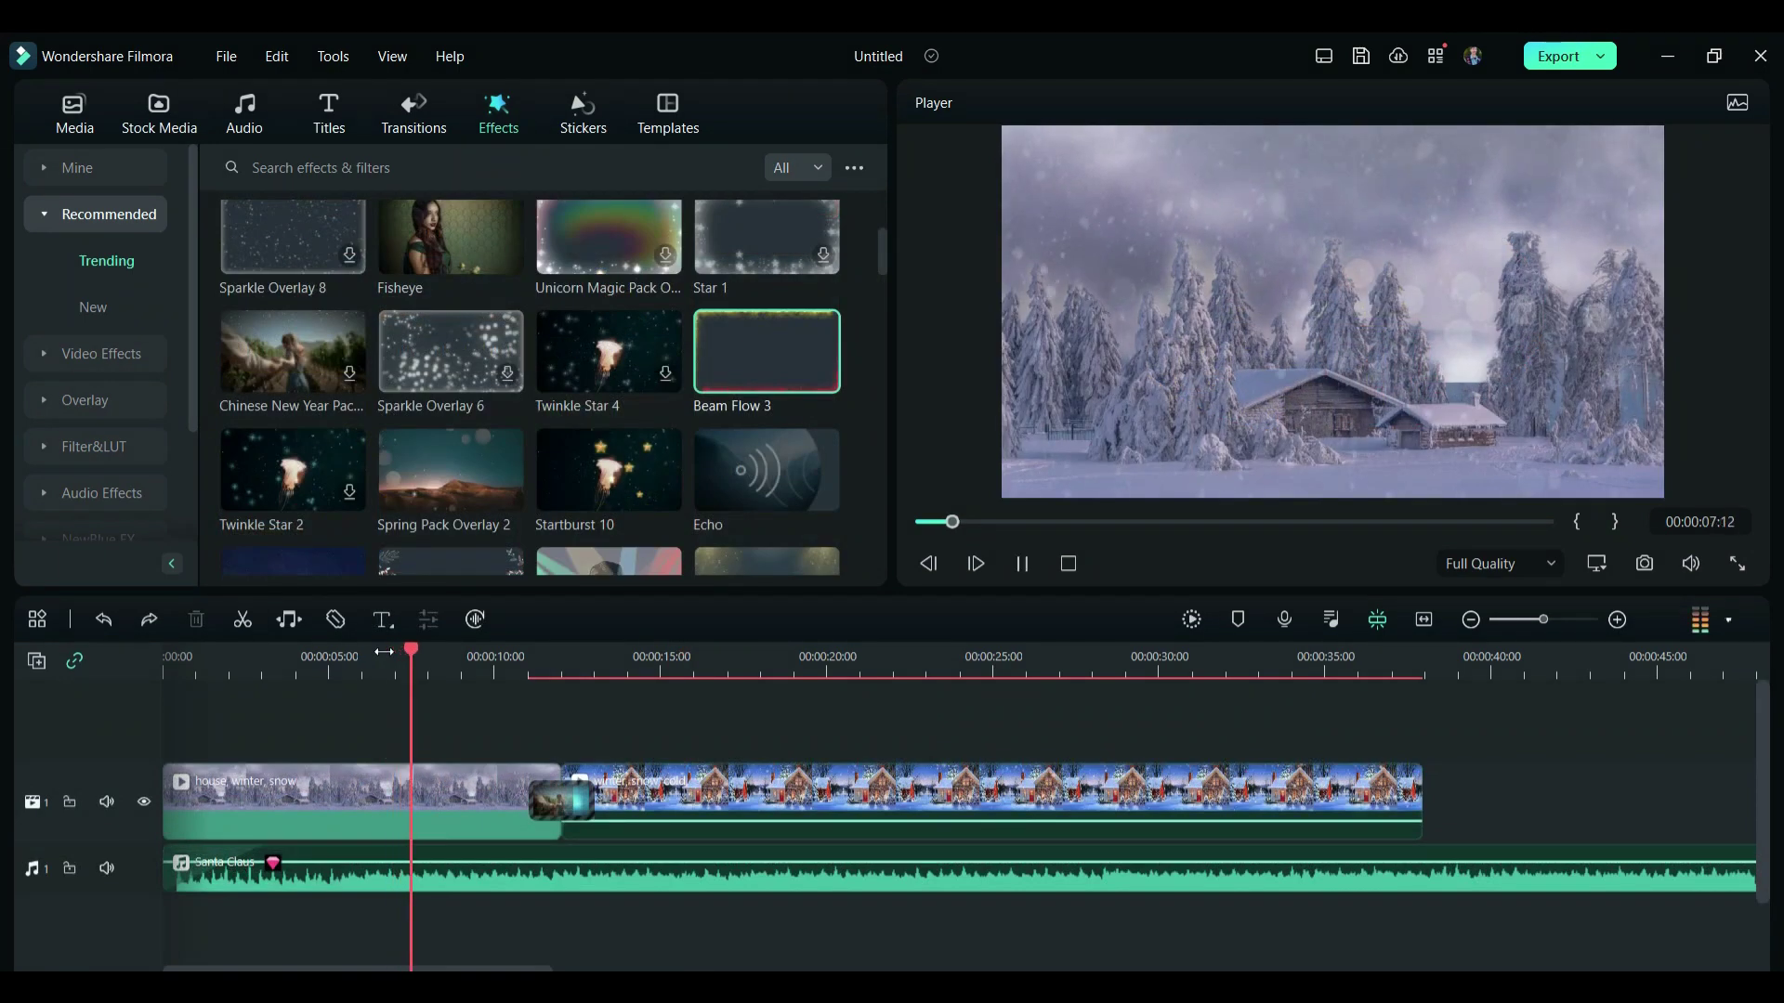
key(space)
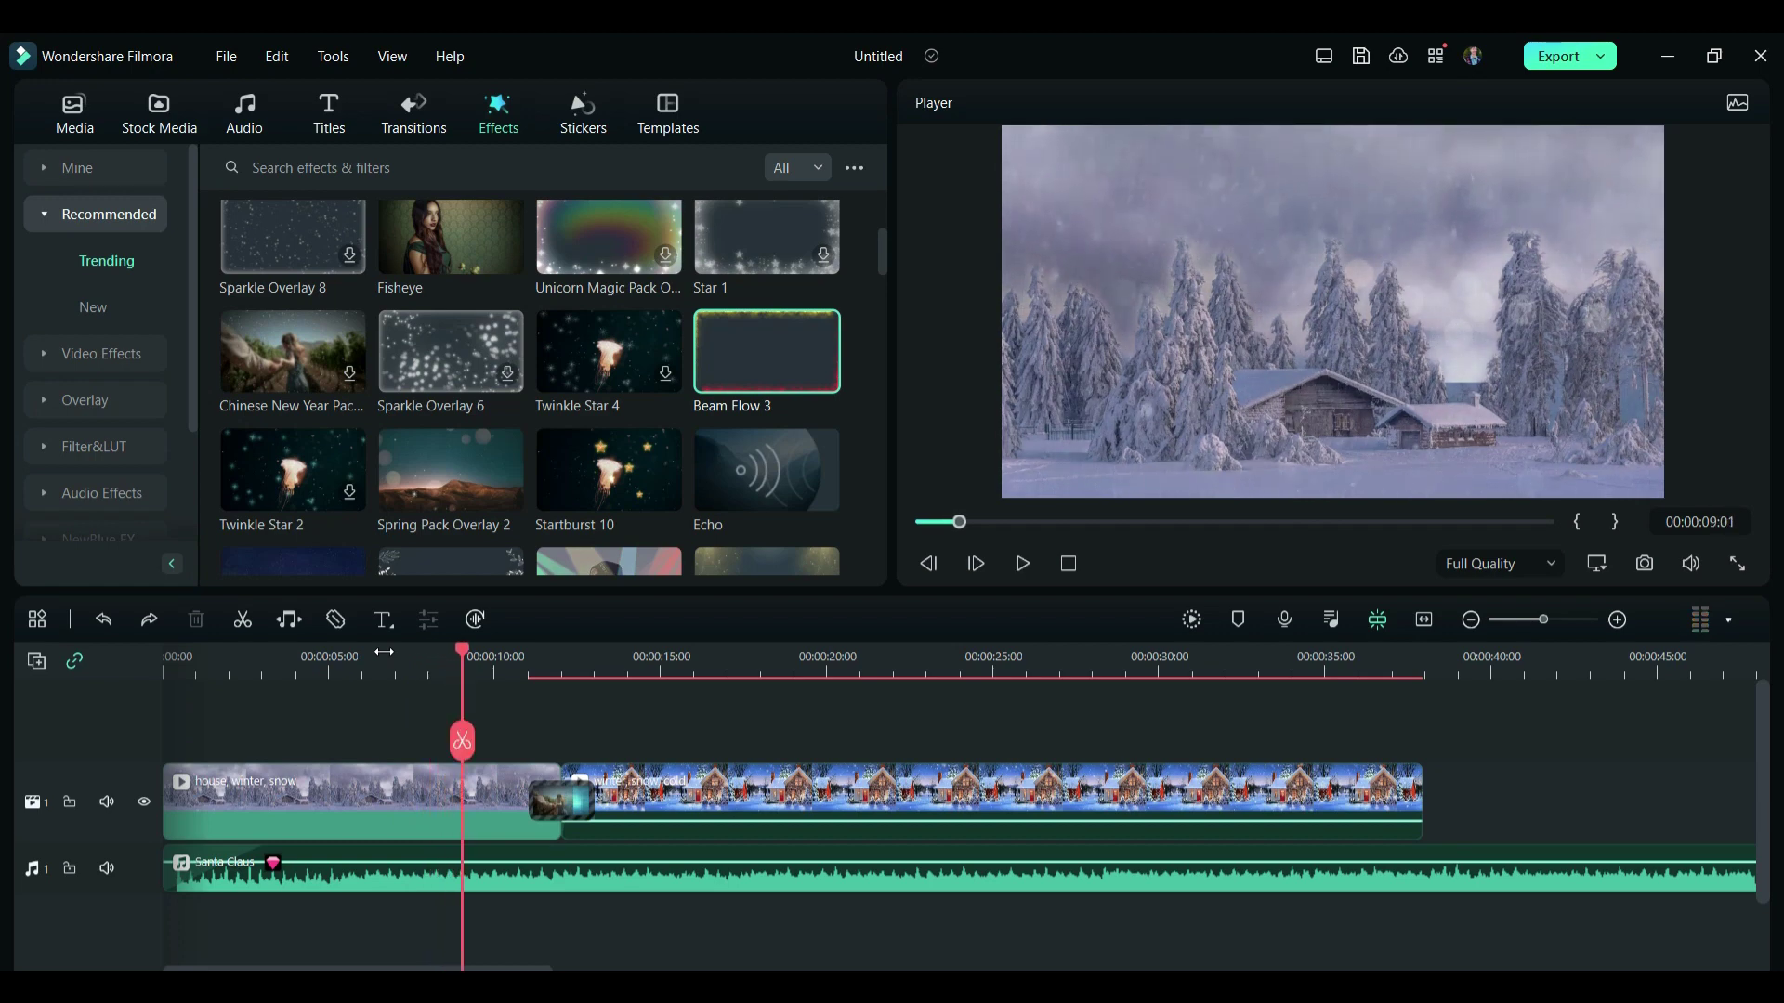
Step: Add Beam Flow 3 on its own track above the first clip, preview it, then delete it
drag(728, 348, 413, 734)
click(377, 675)
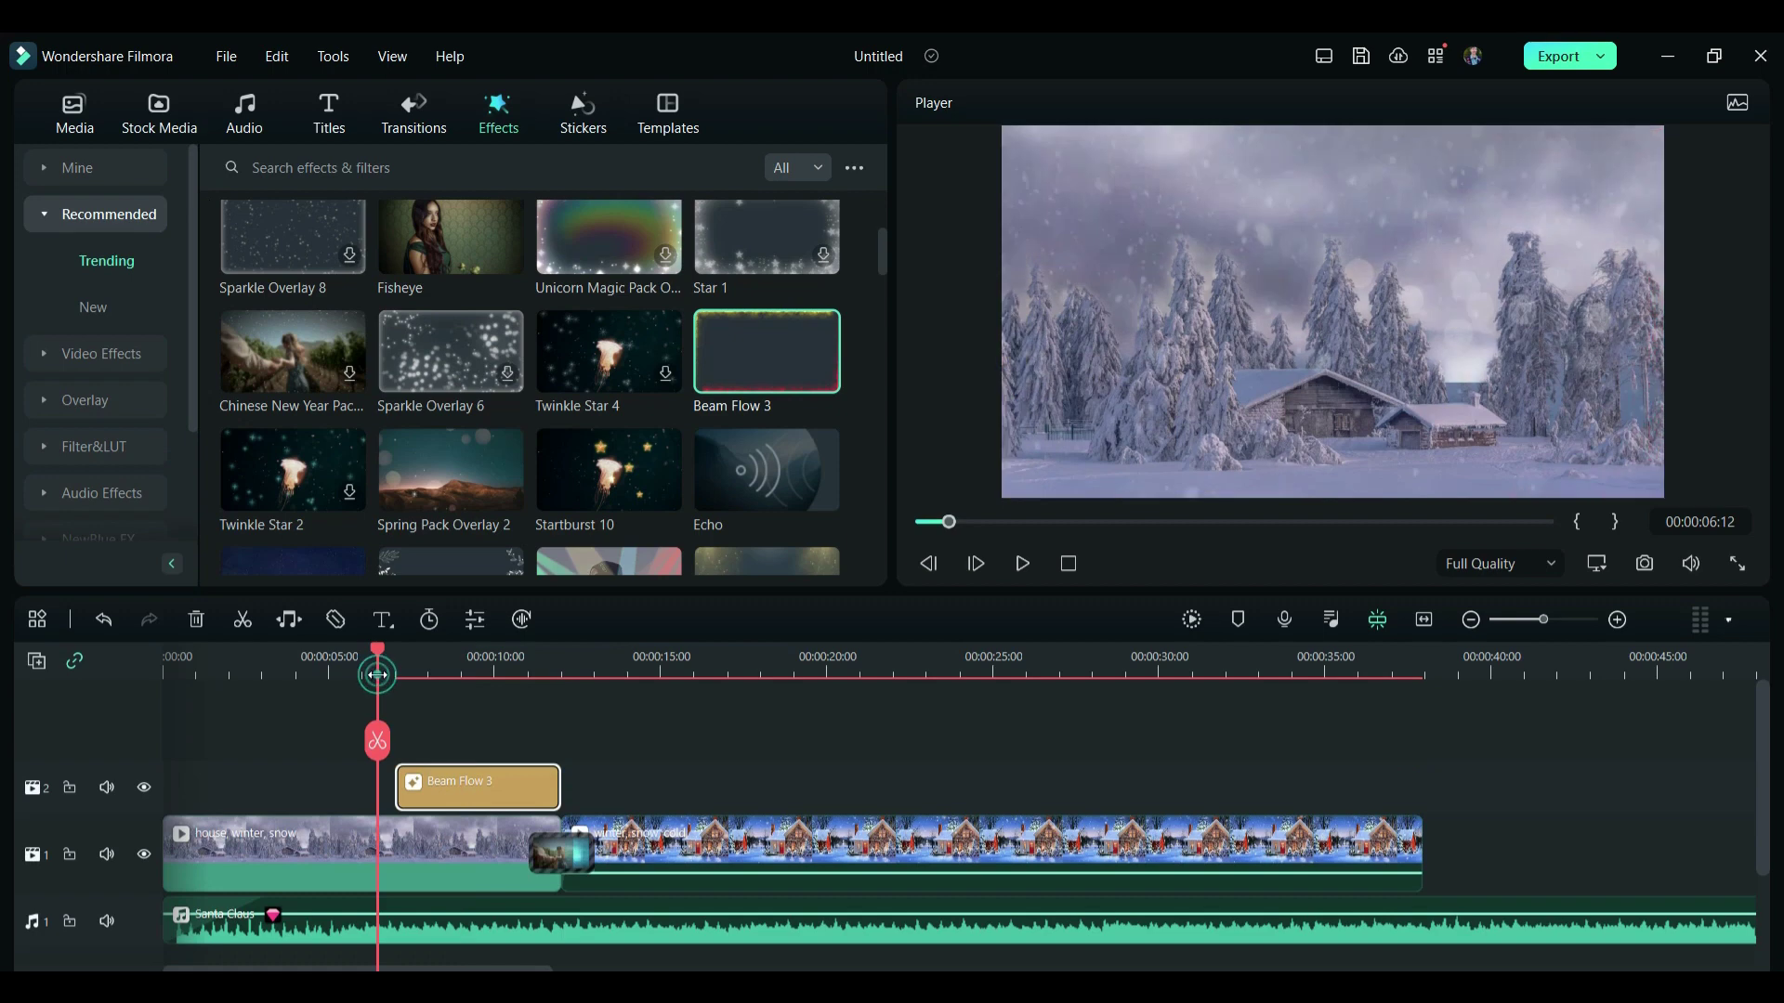
key(space)
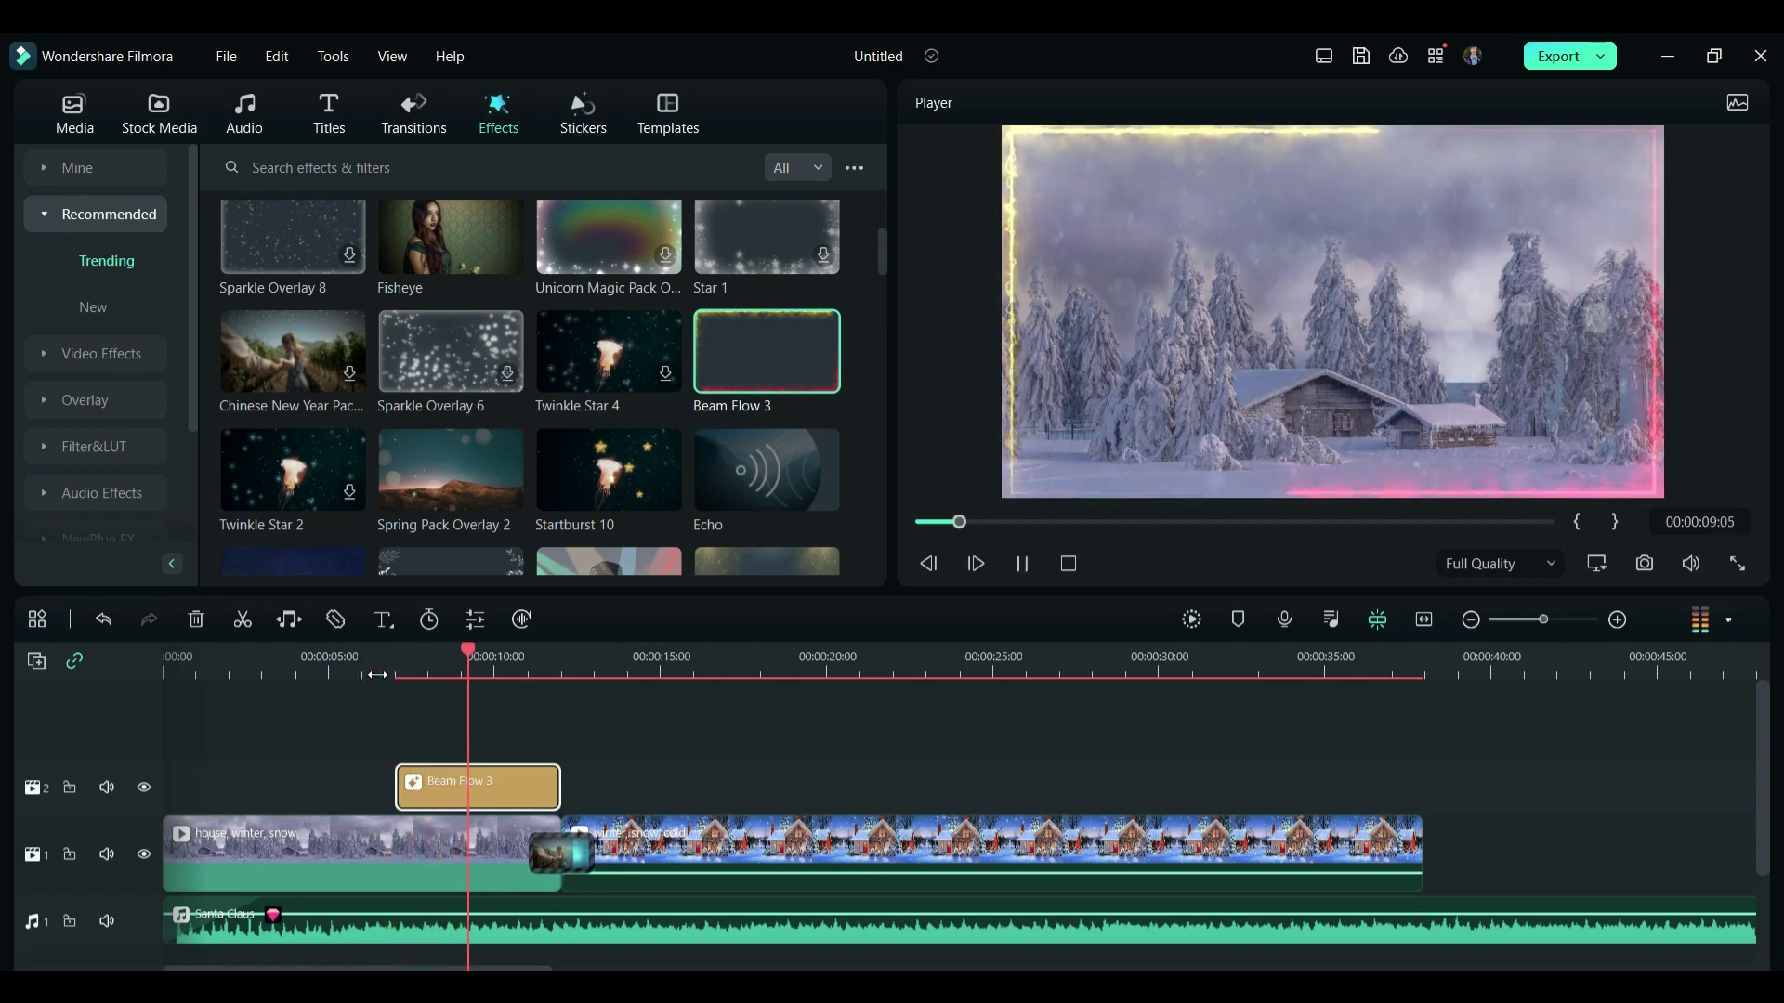
key(space)
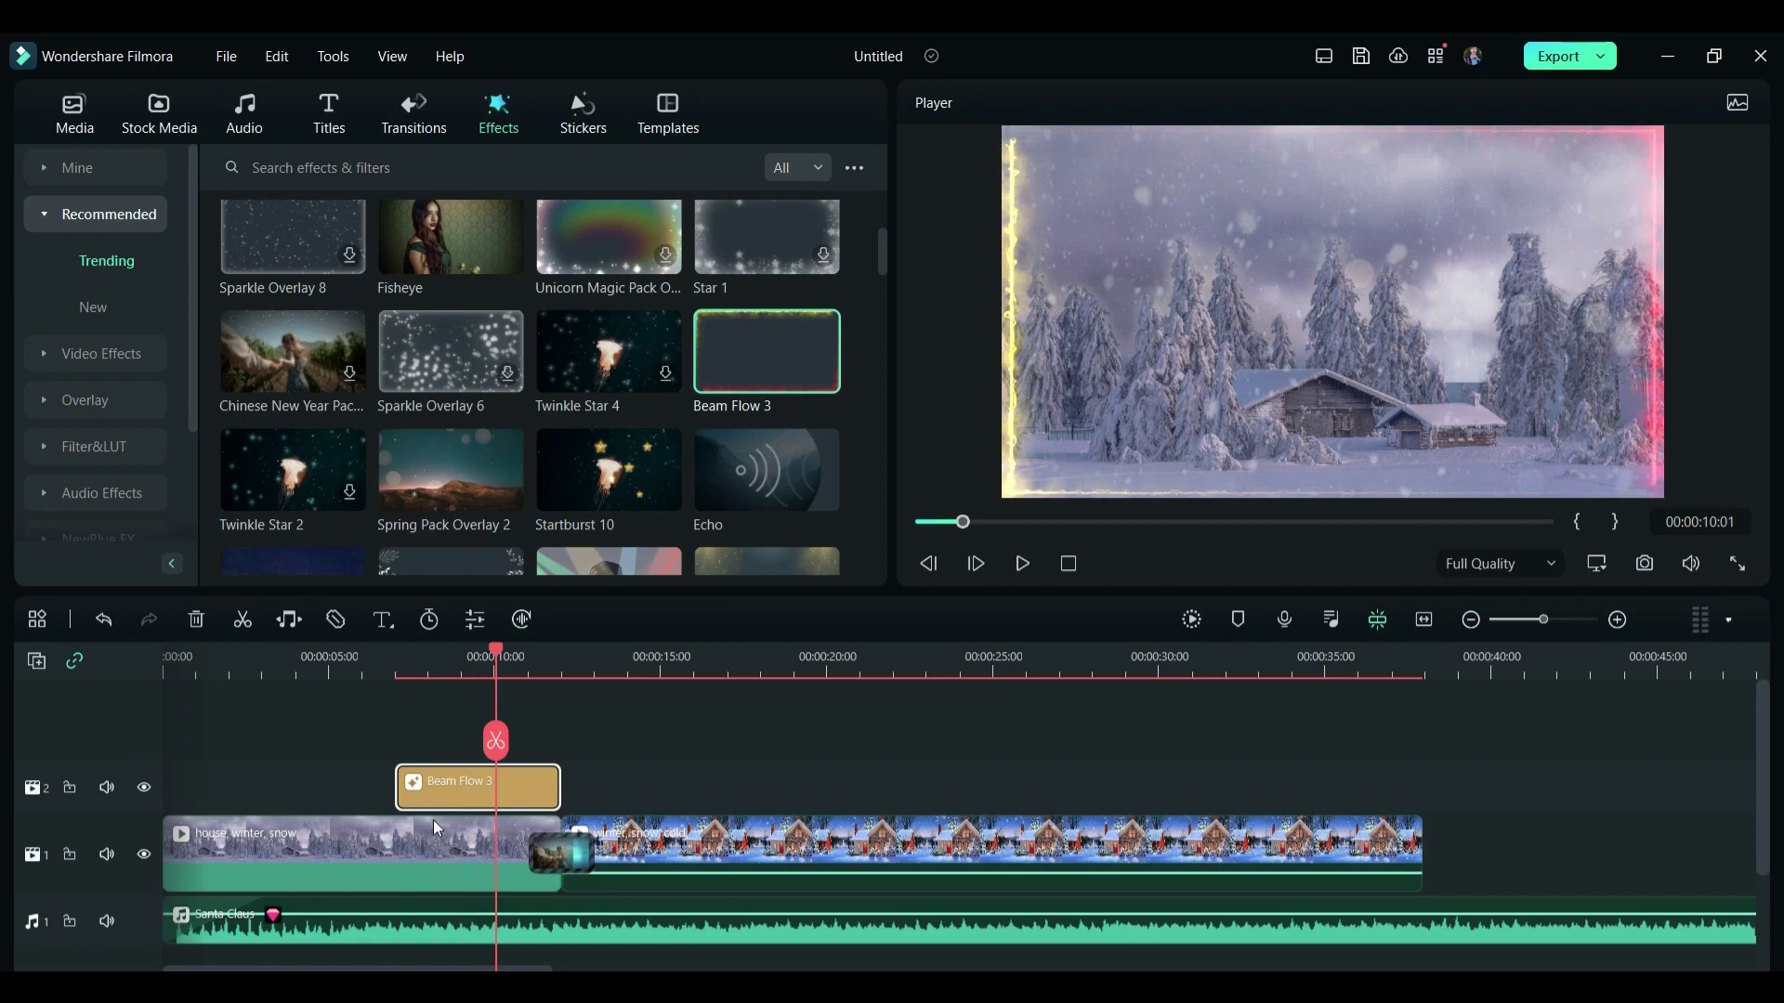
key(Delete)
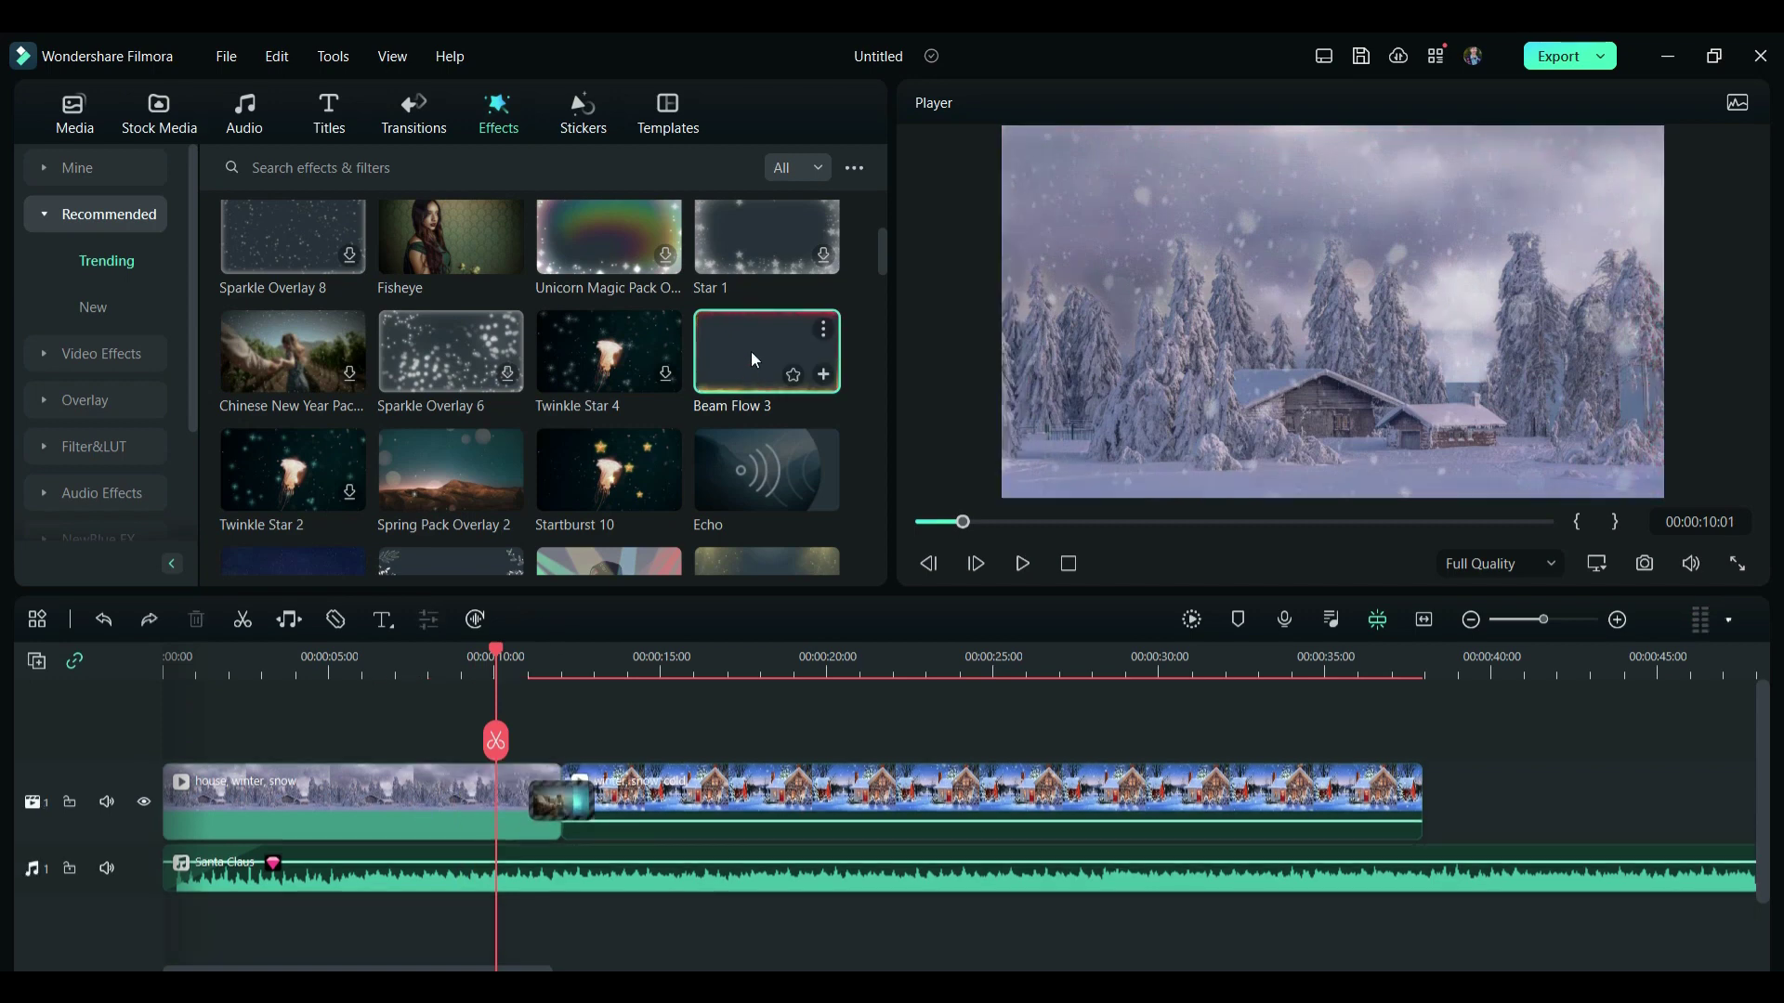
Step: Apply Beam Flow 3 directly onto the snowy cabin clip and play it back
drag(753, 344, 348, 810)
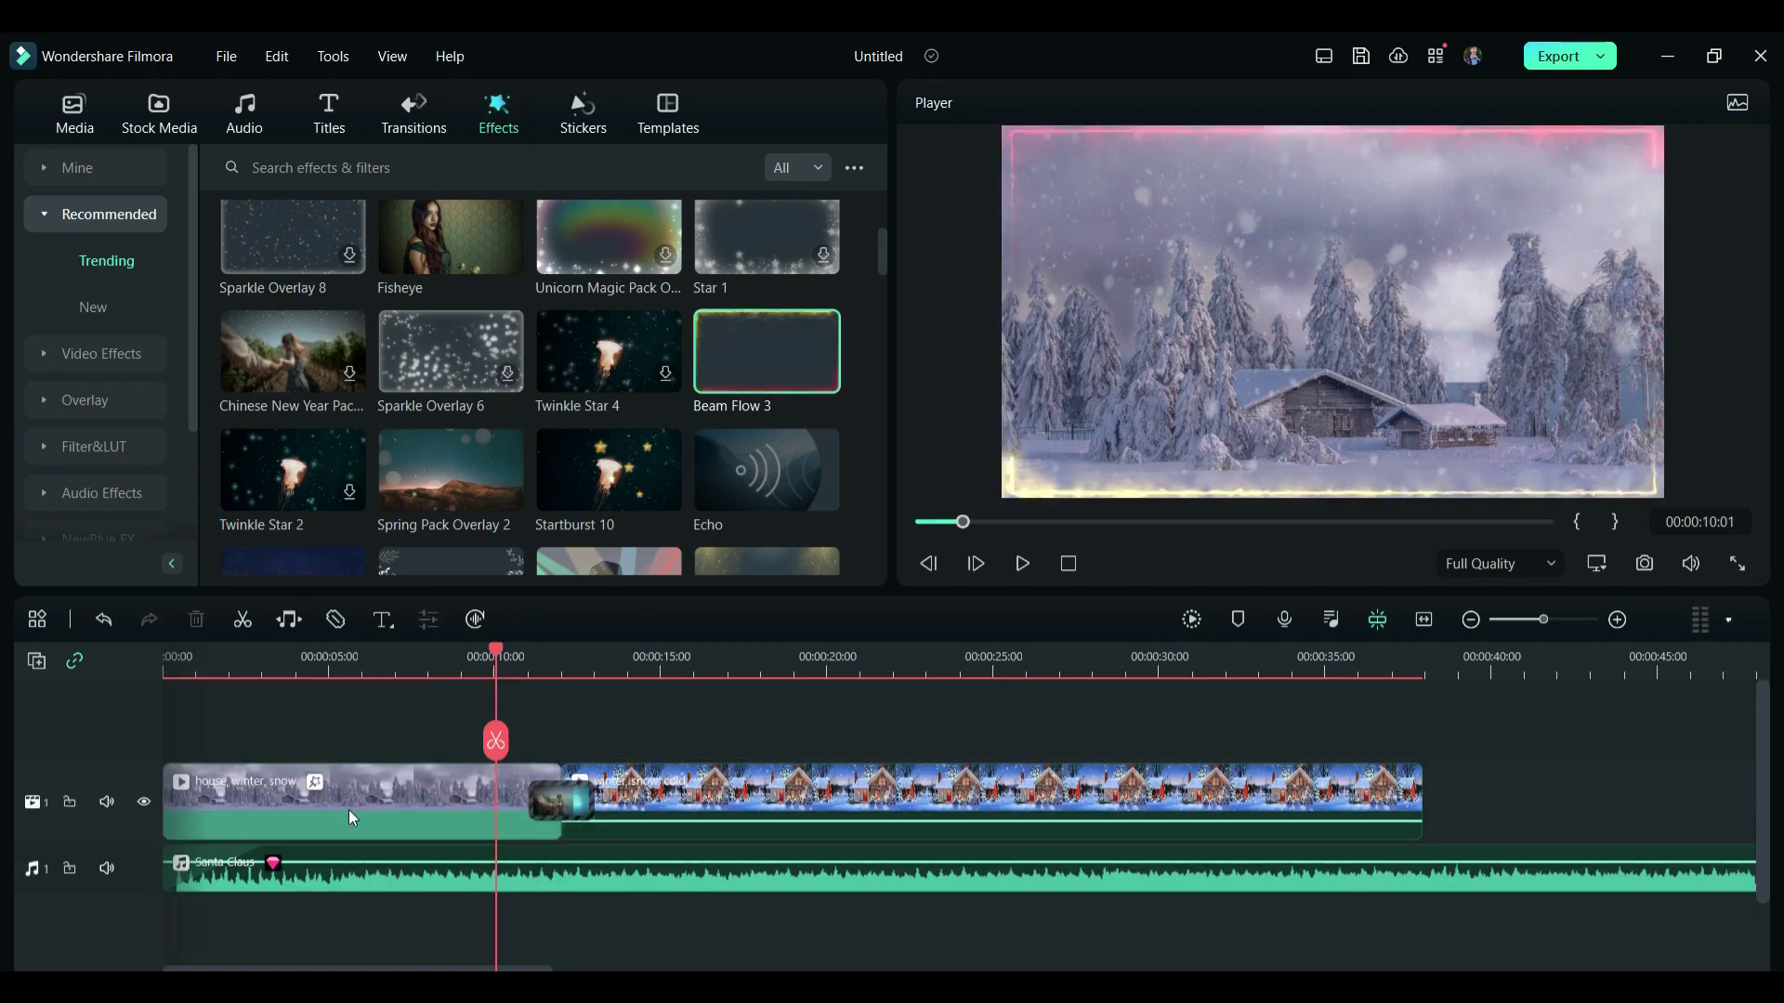
click(244, 655)
key(space)
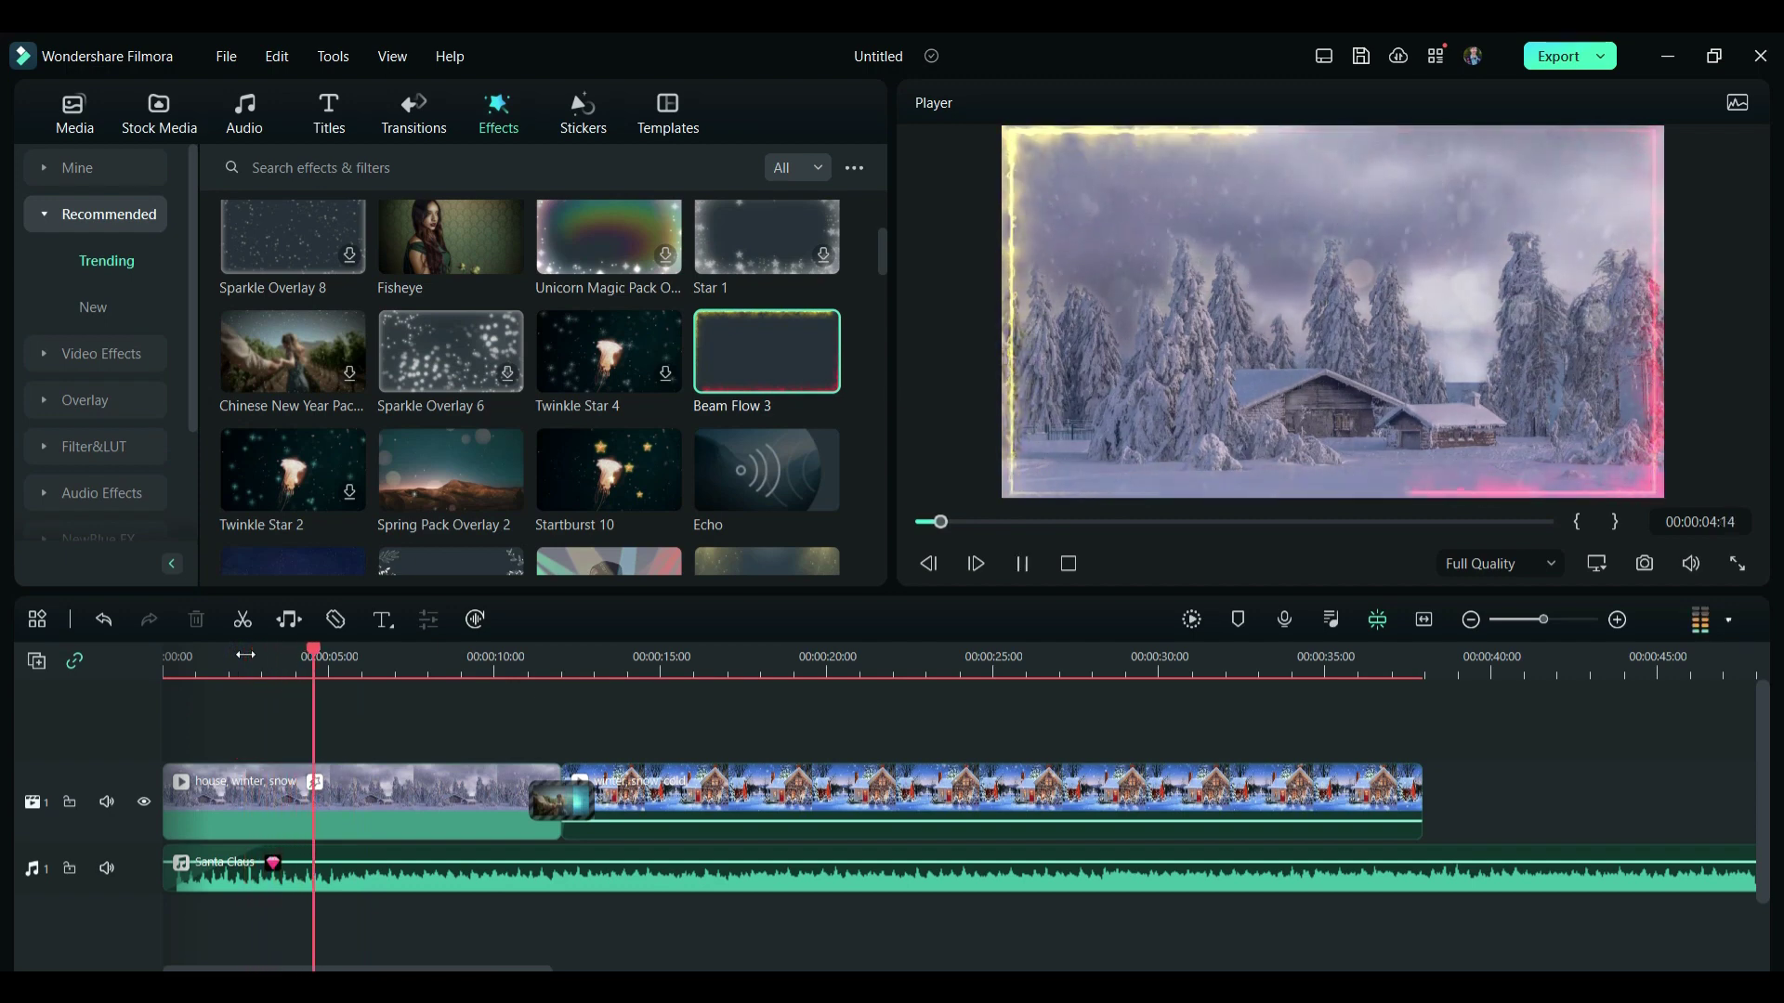
key(space)
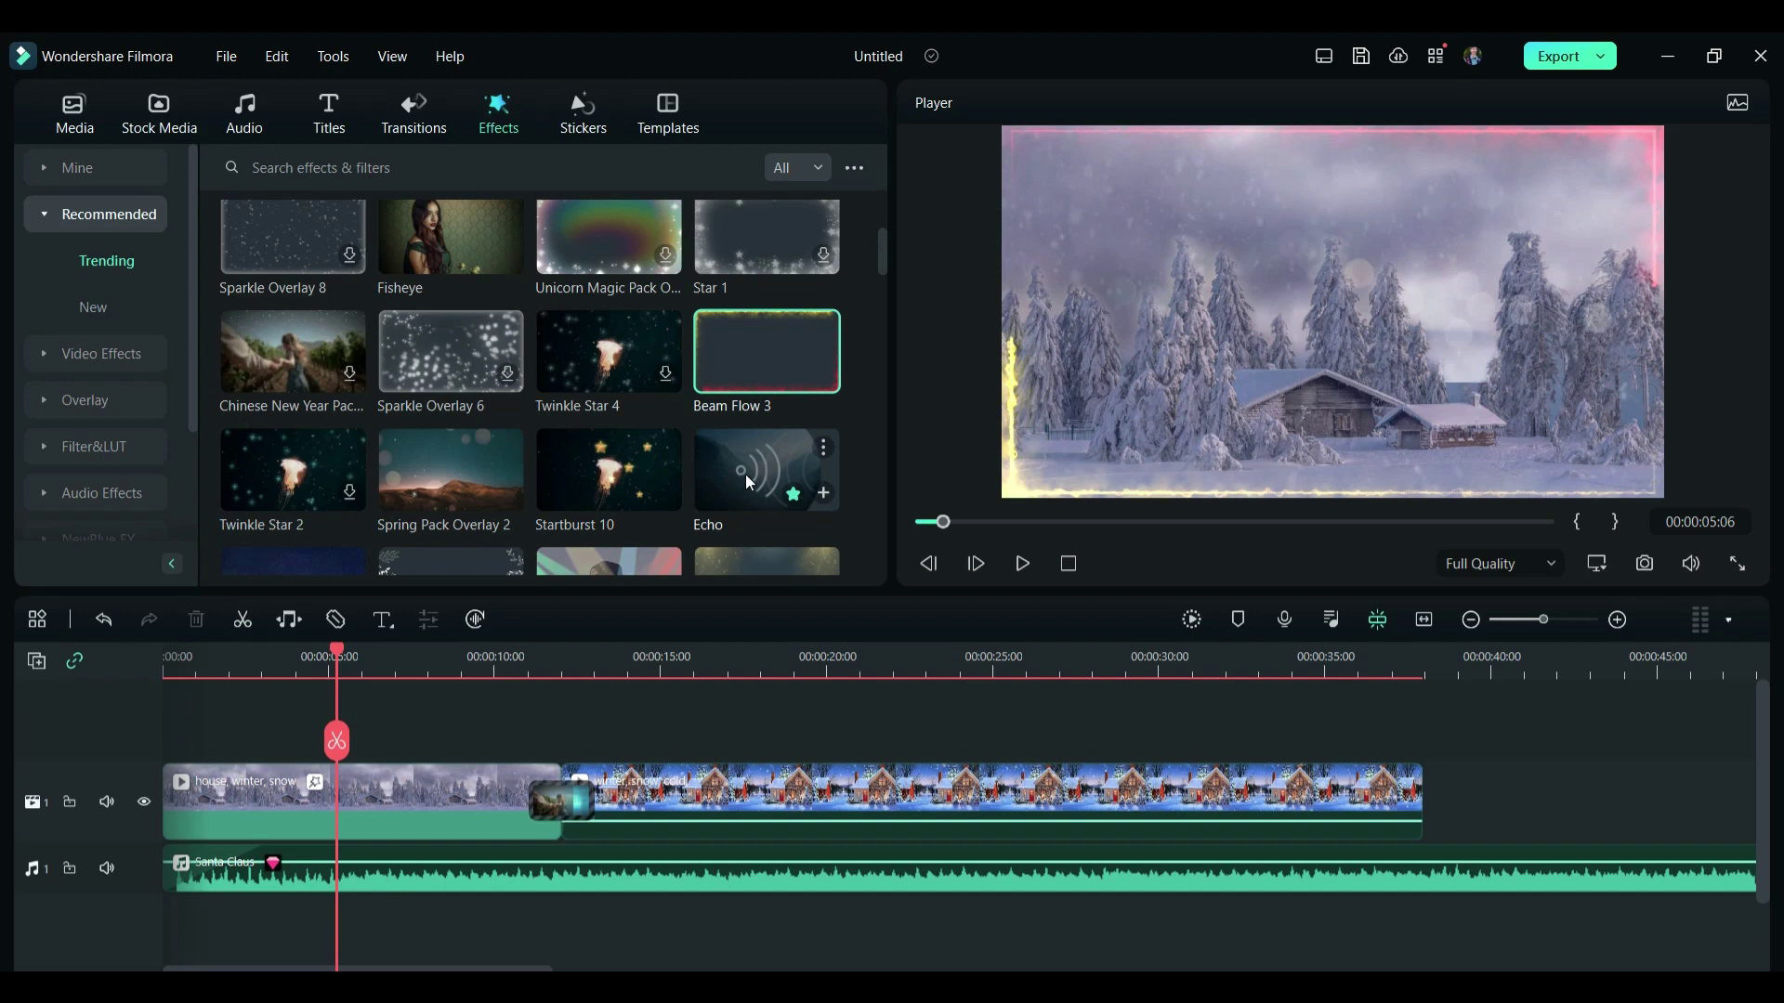
Step: Put Echo on the music track, preview the Echo and Male Voice effects, then show Video Effects
drag(749, 459, 407, 890)
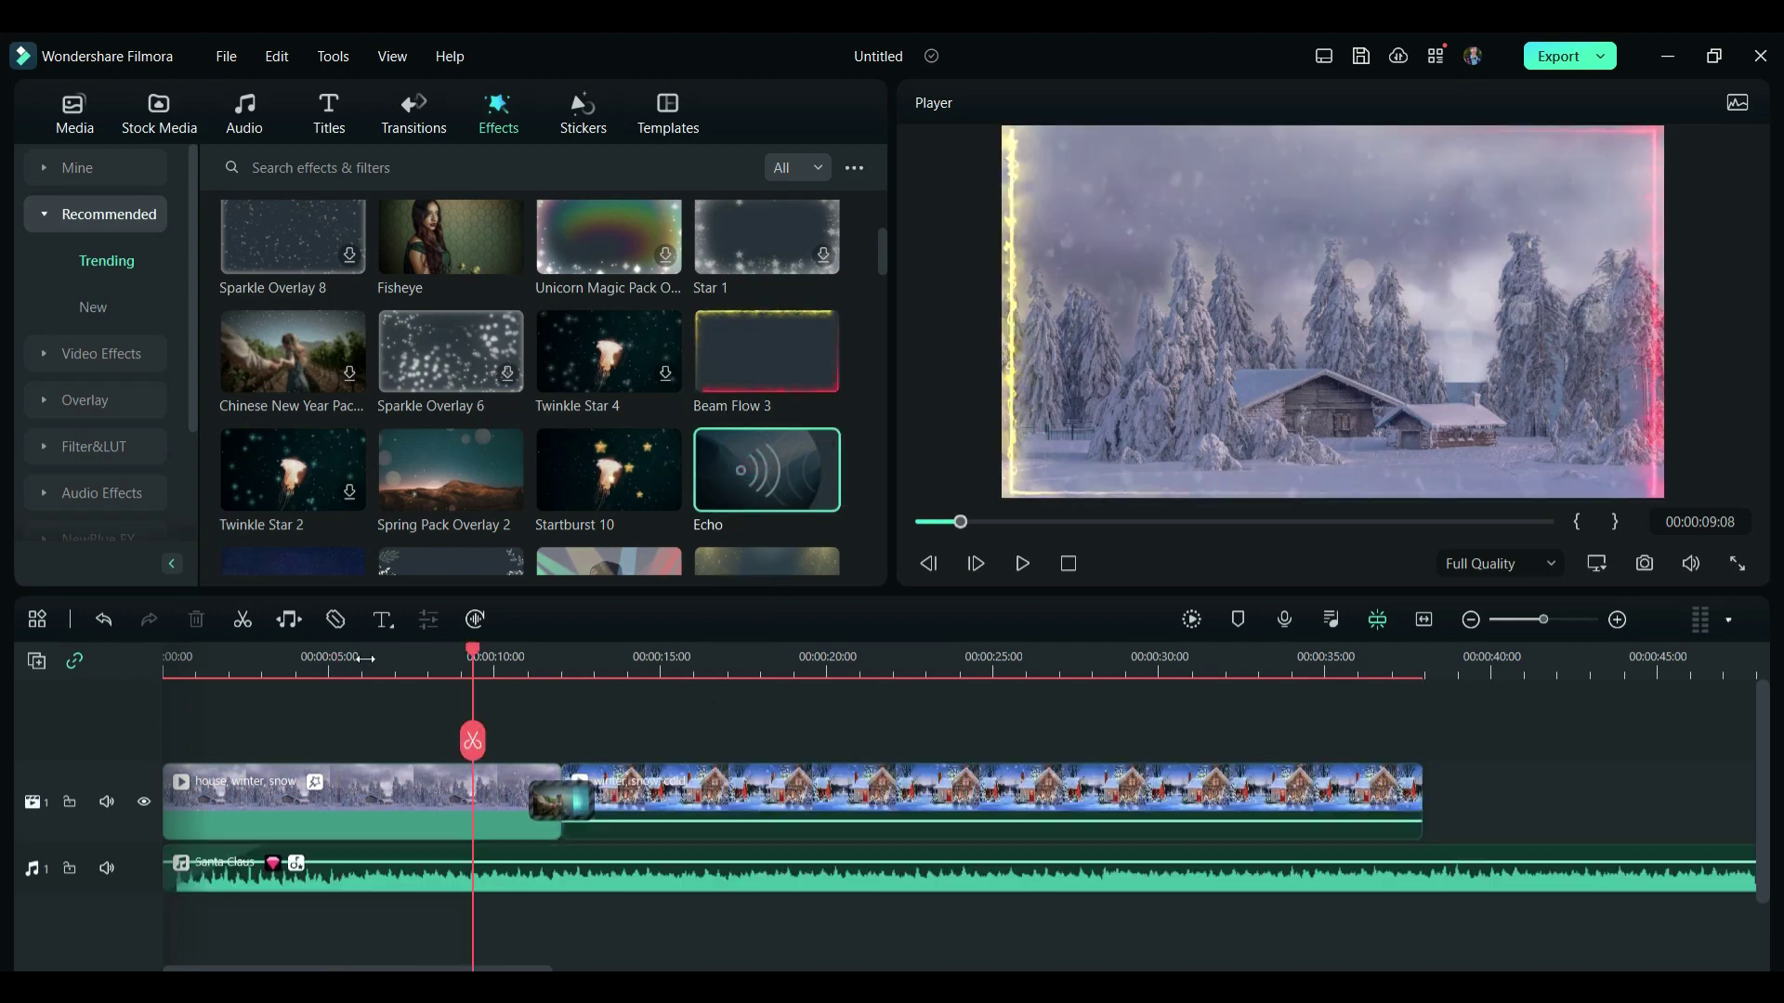
click(752, 479)
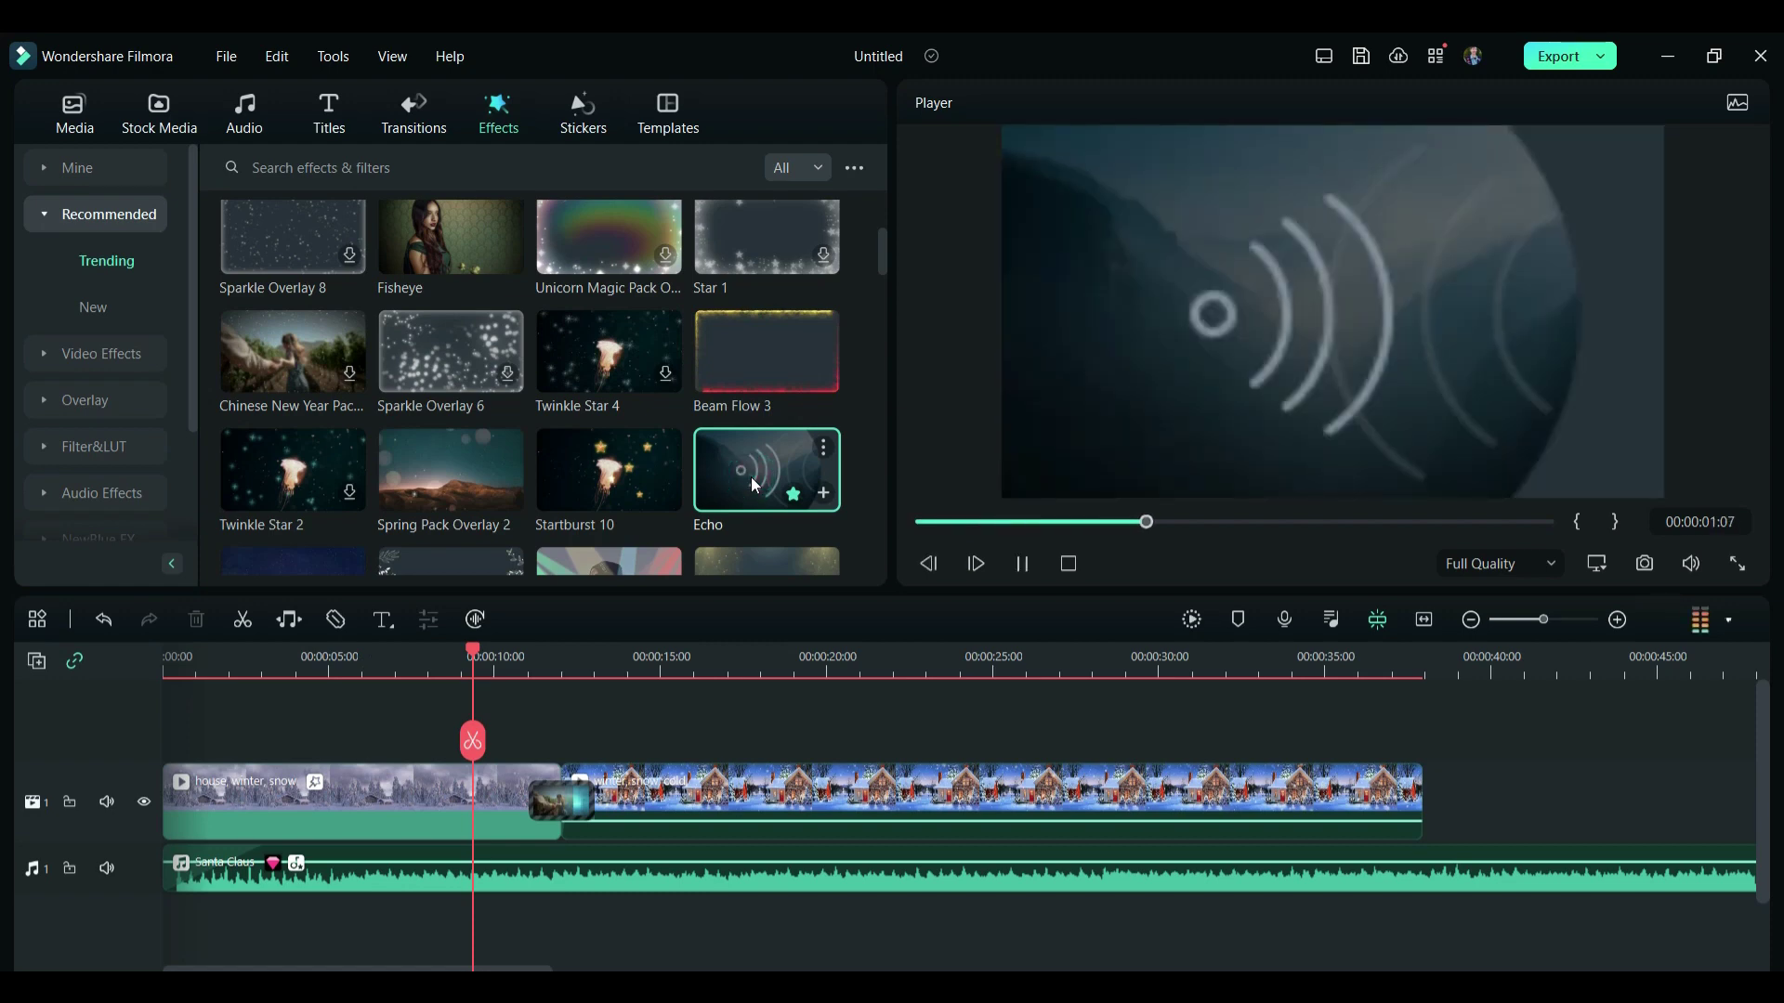
scroll(750, 476, up, 3)
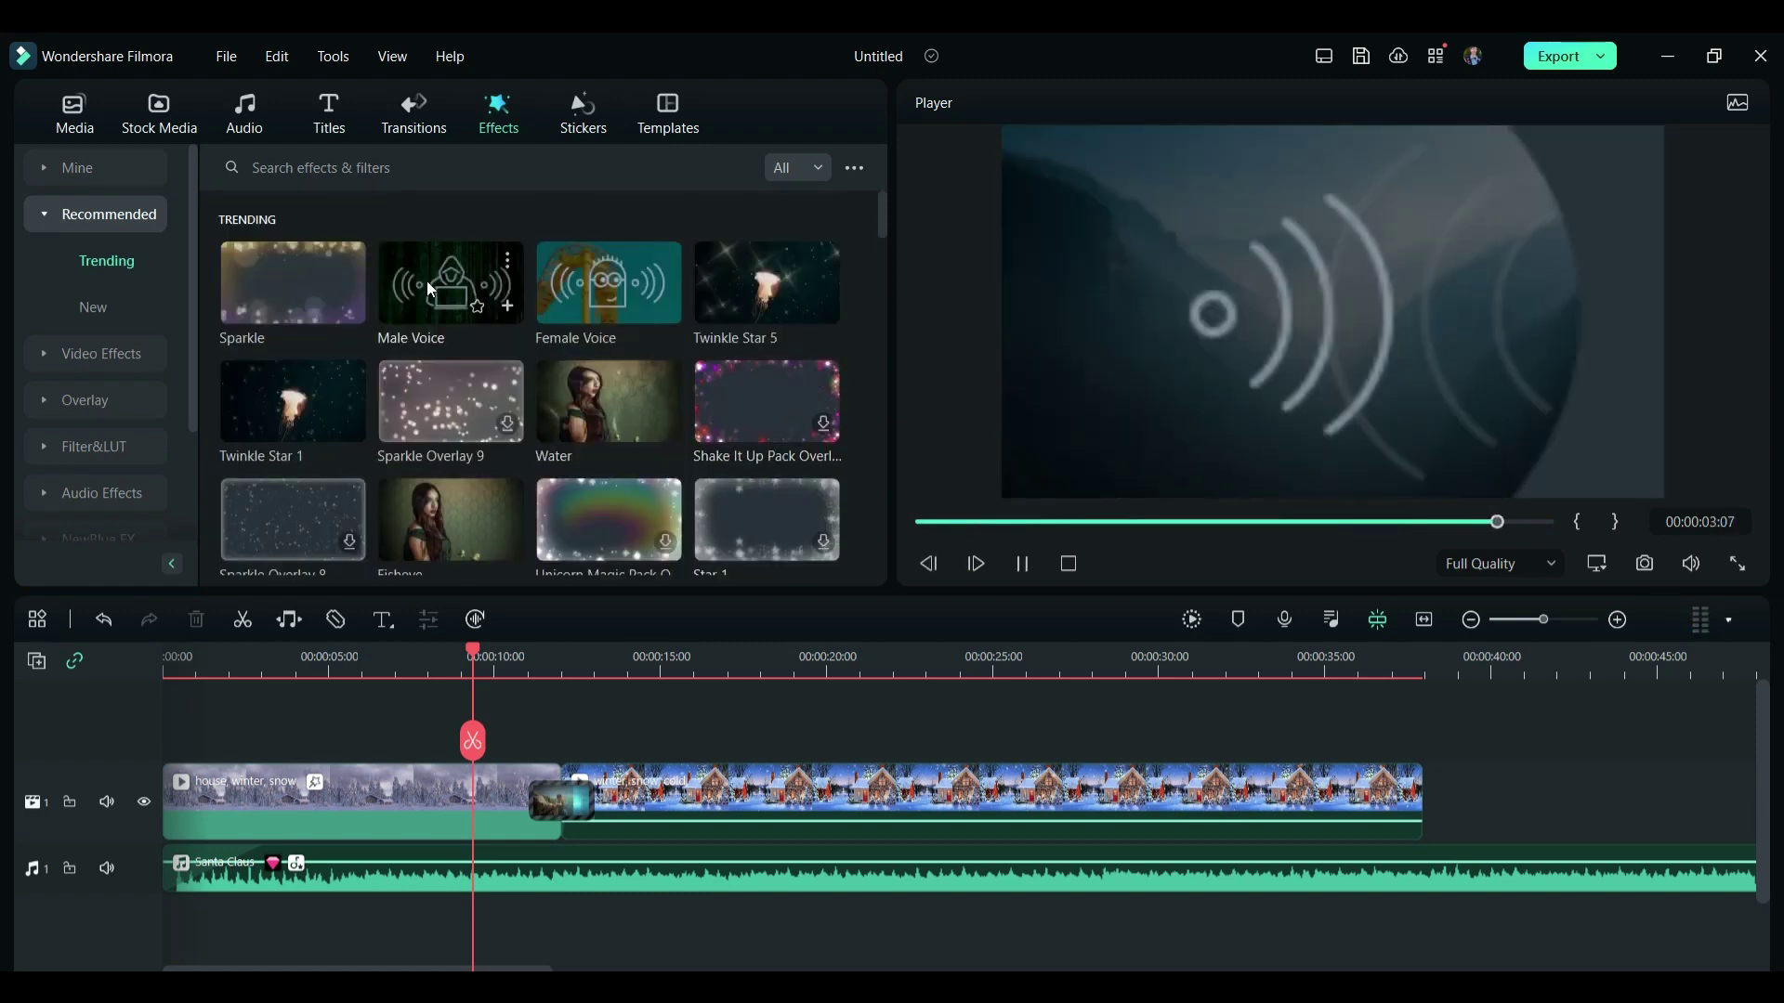
click(437, 295)
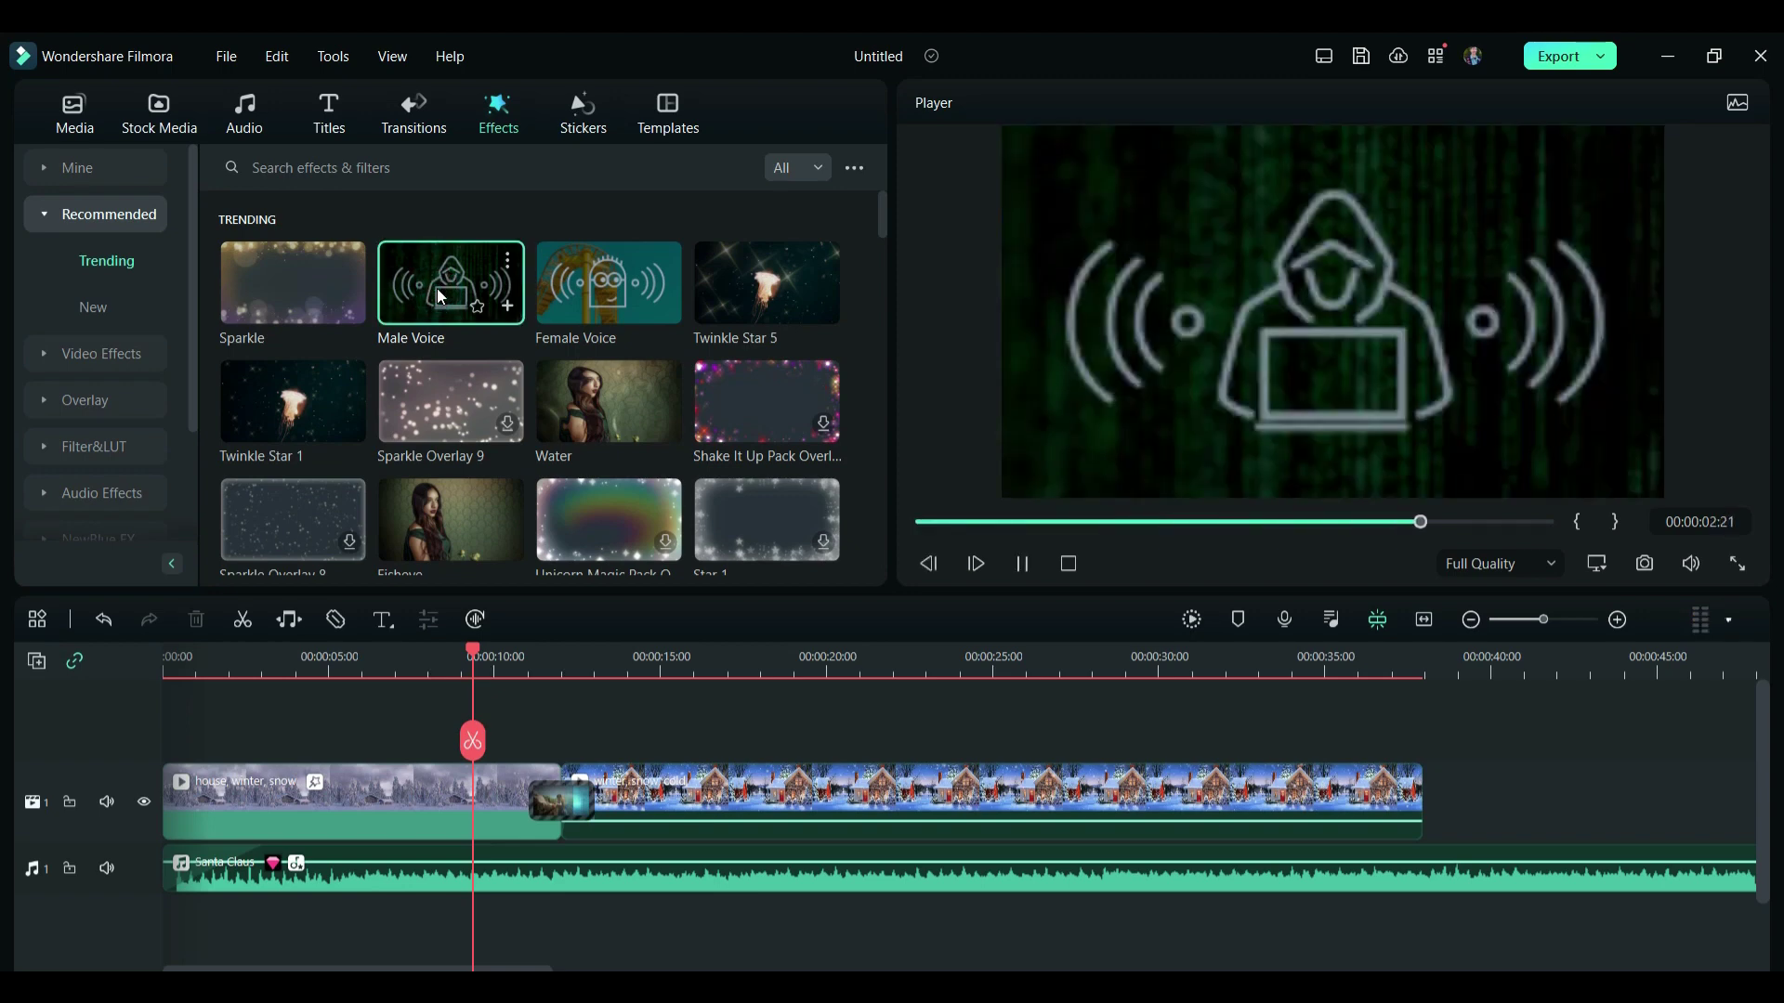
click(112, 357)
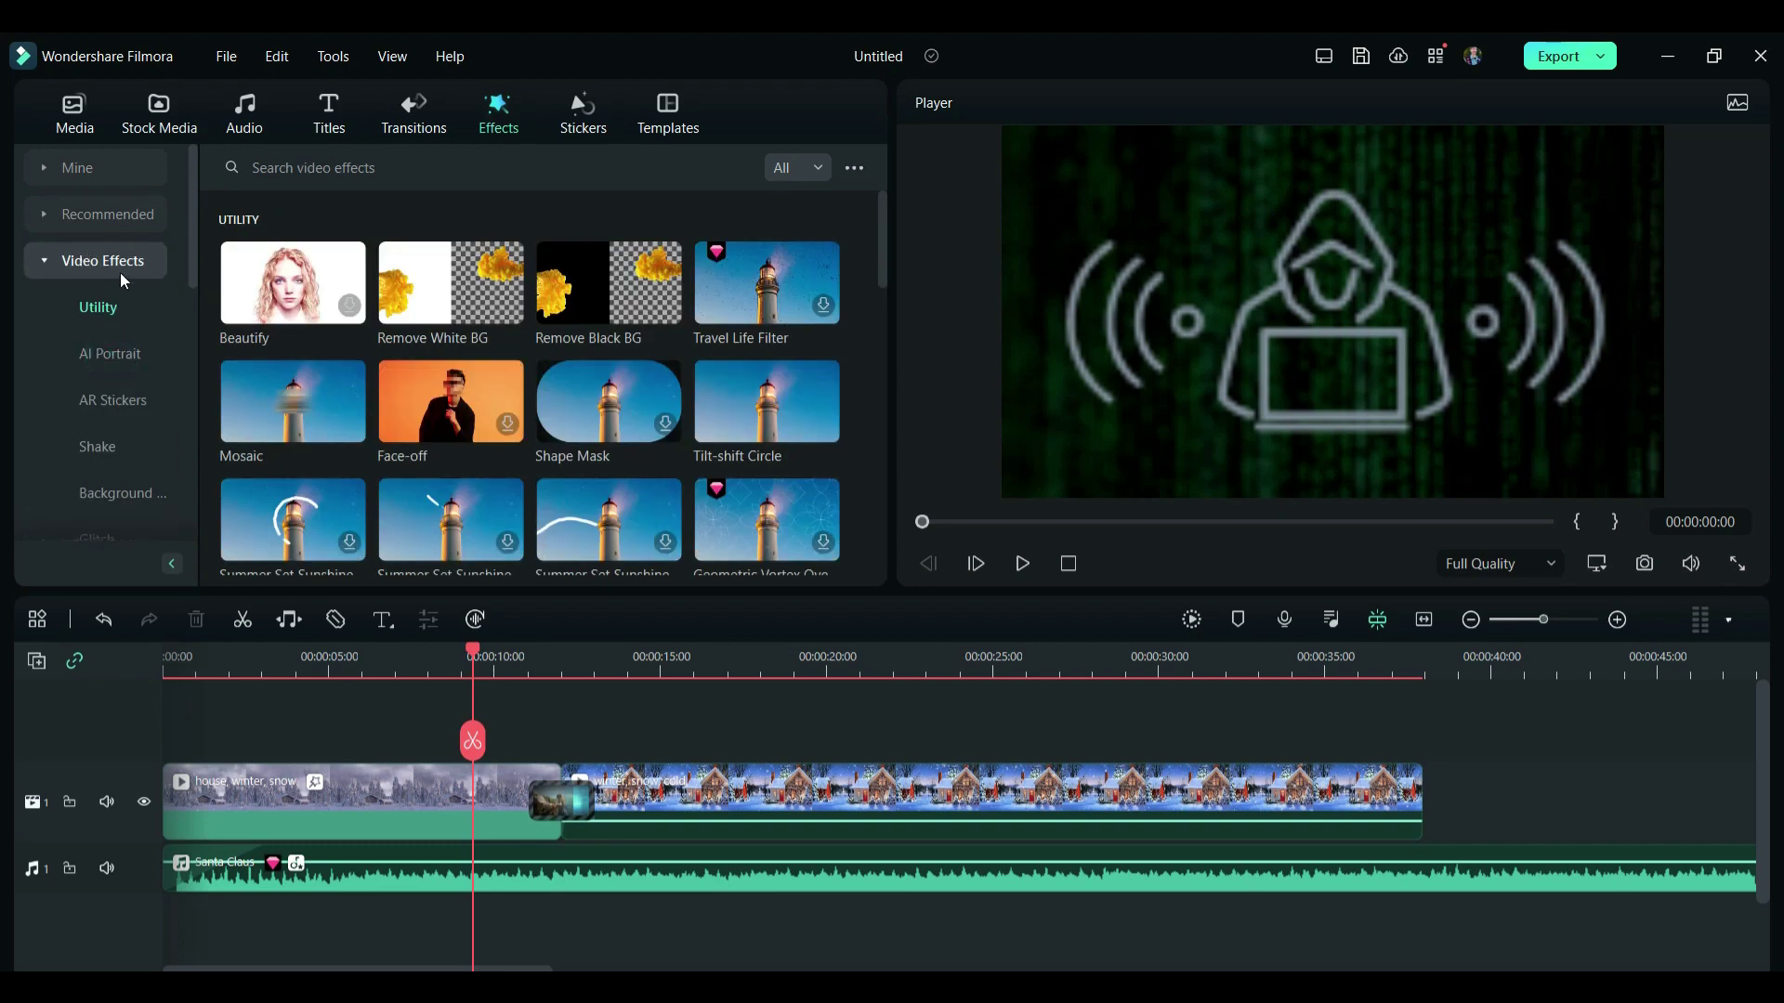
Step: Browse the AI Portrait and AR Stickers effects, ending on the Overlay Christmas collection
click(117, 354)
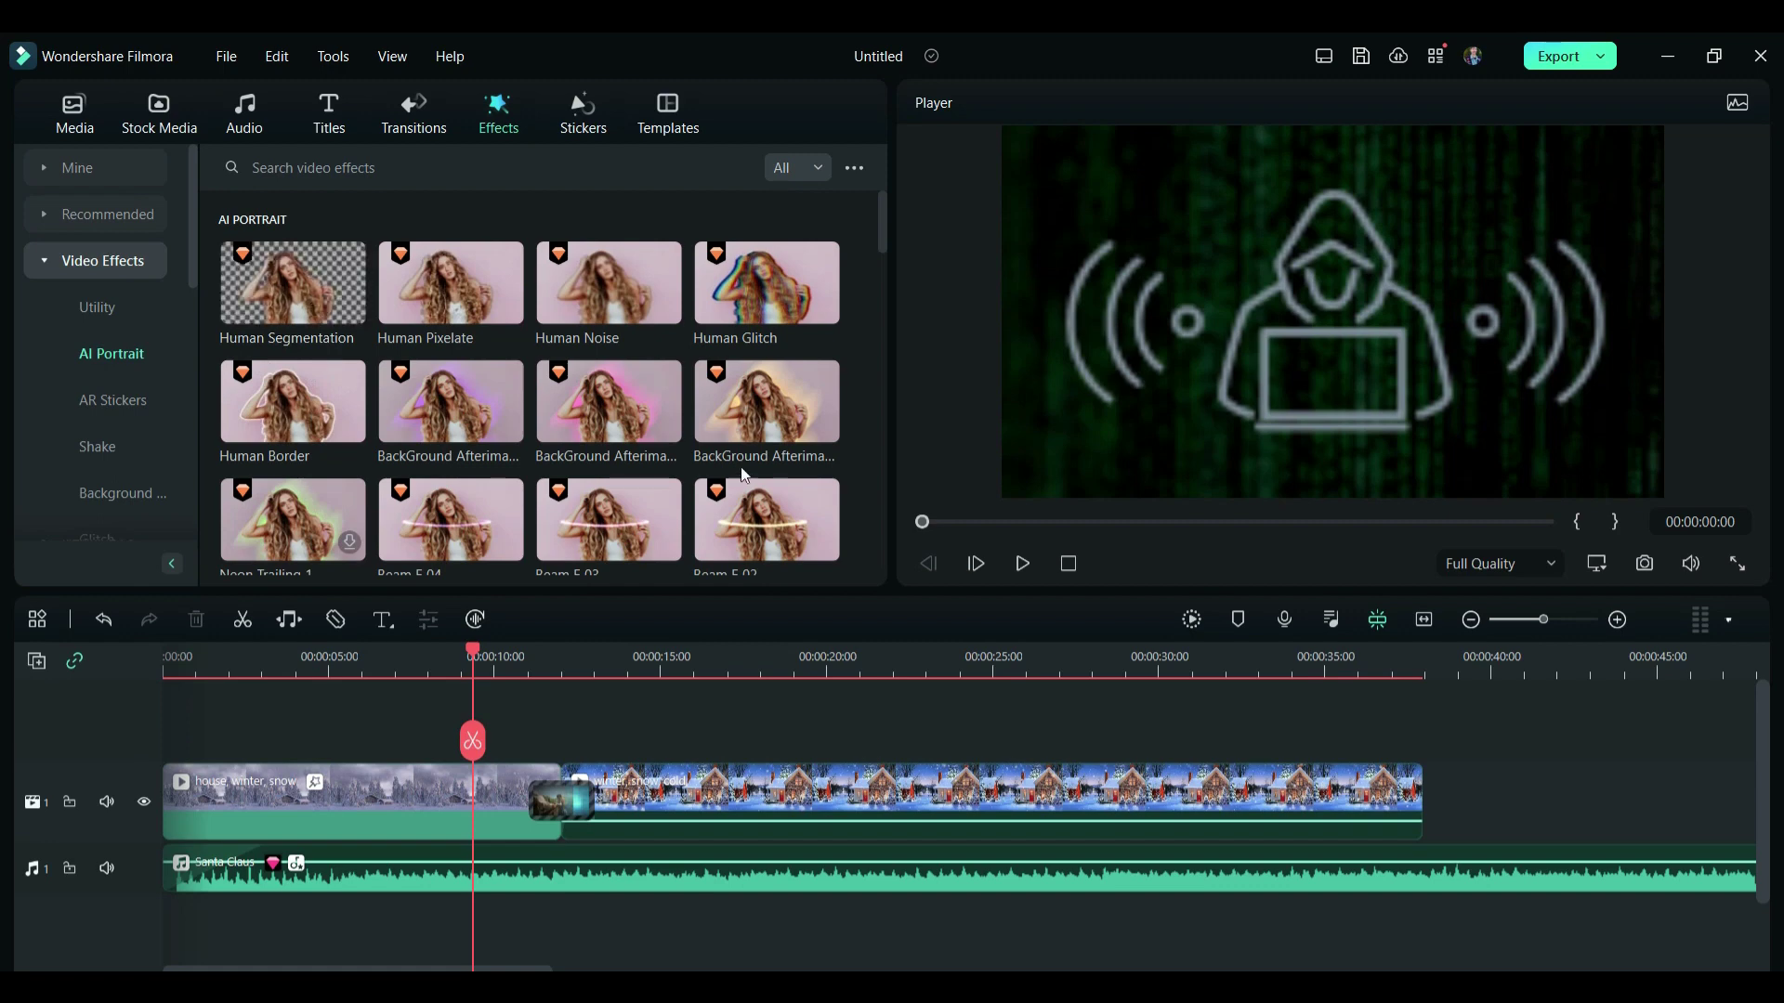
scroll(736, 471, down, 10)
scroll(736, 471, up, 3)
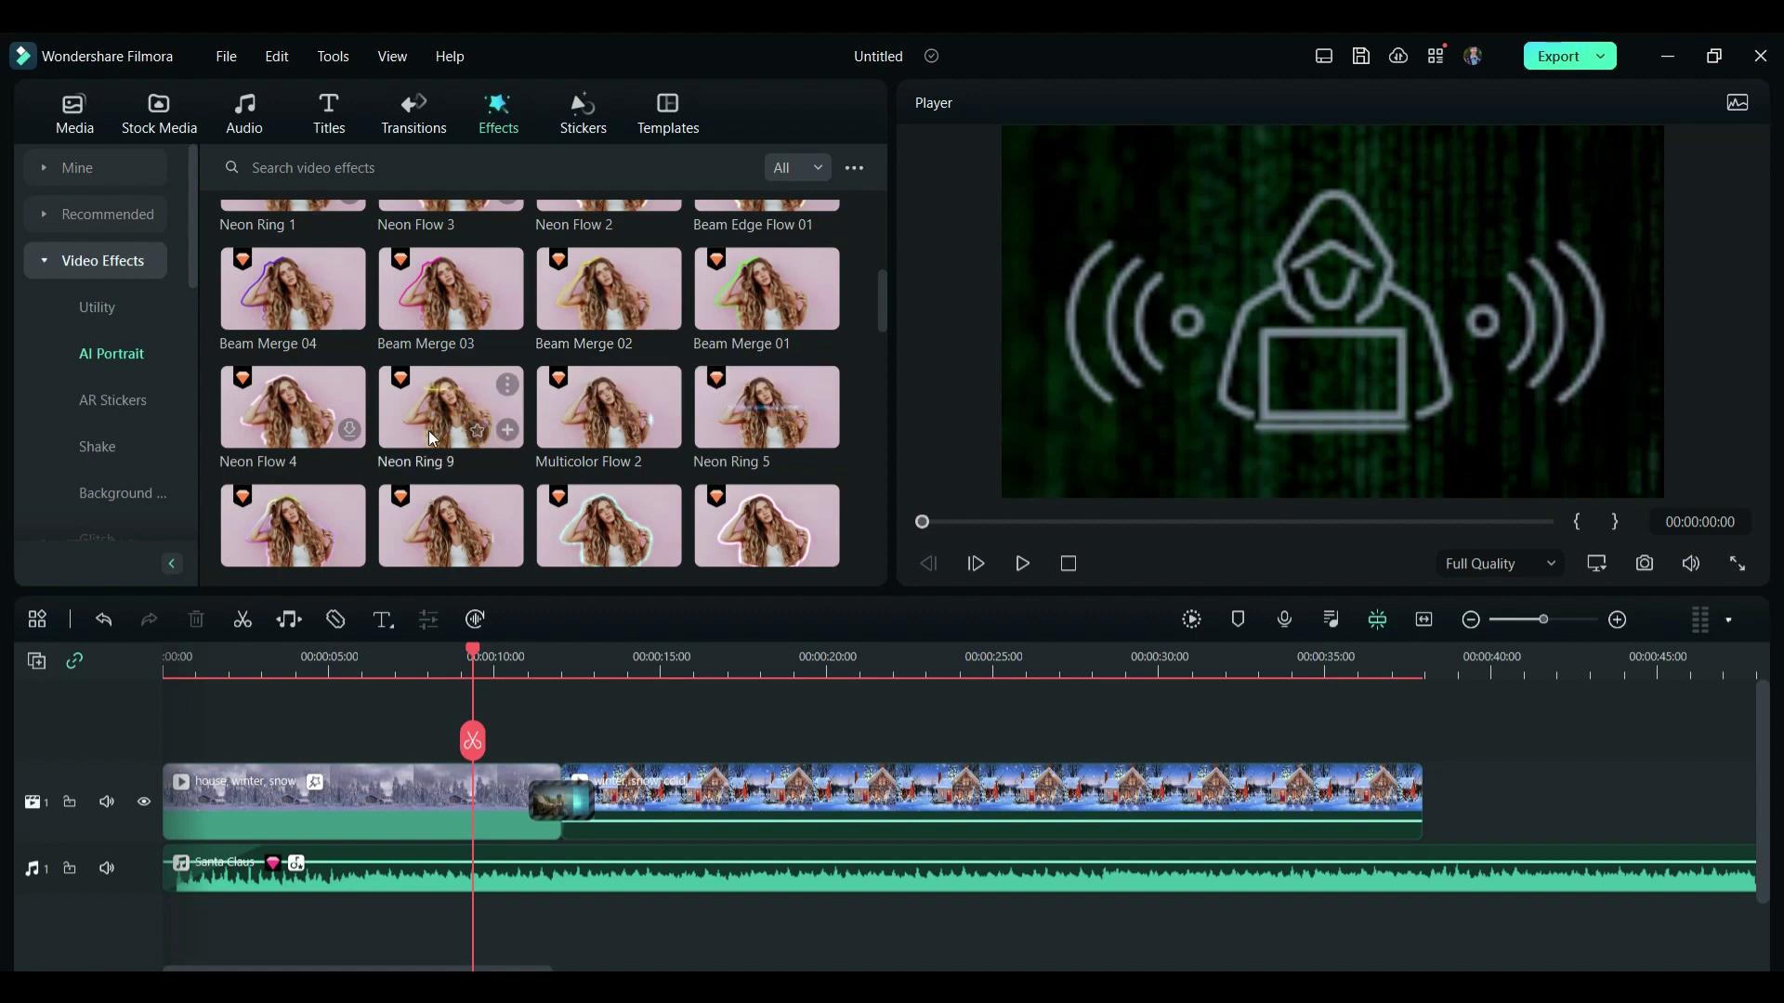
scroll(432, 437, down, 5)
click(86, 401)
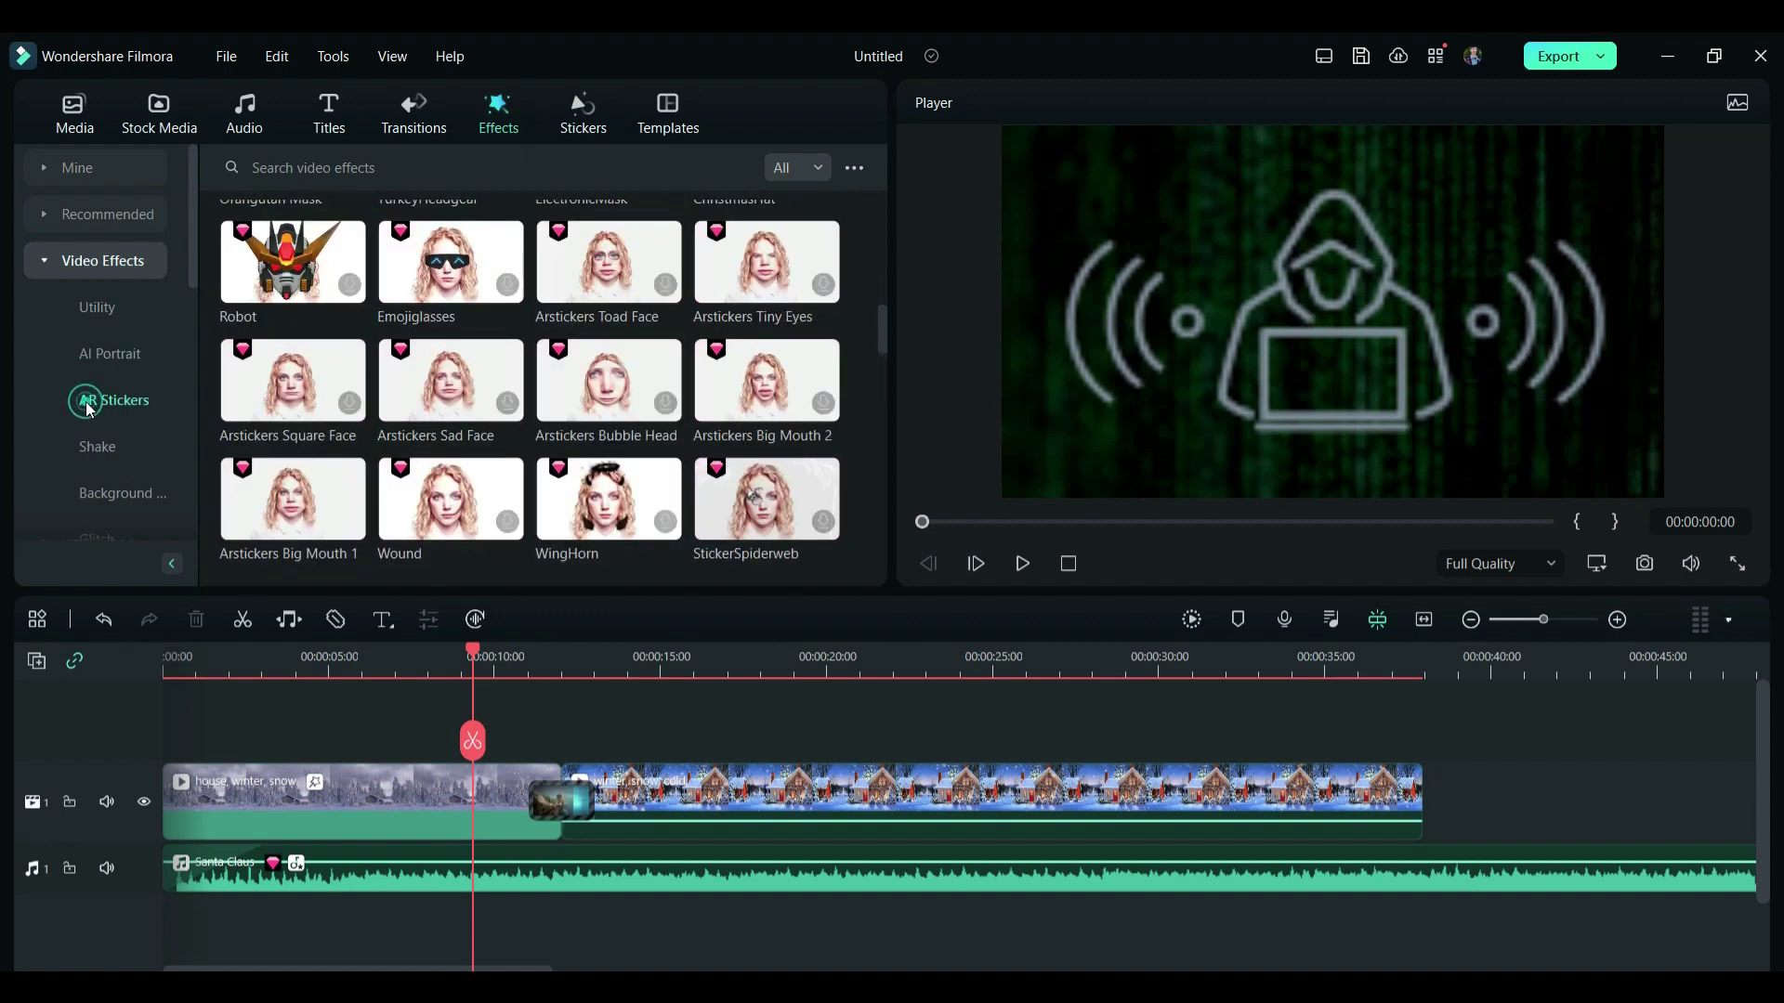
scroll(104, 406, down, 6)
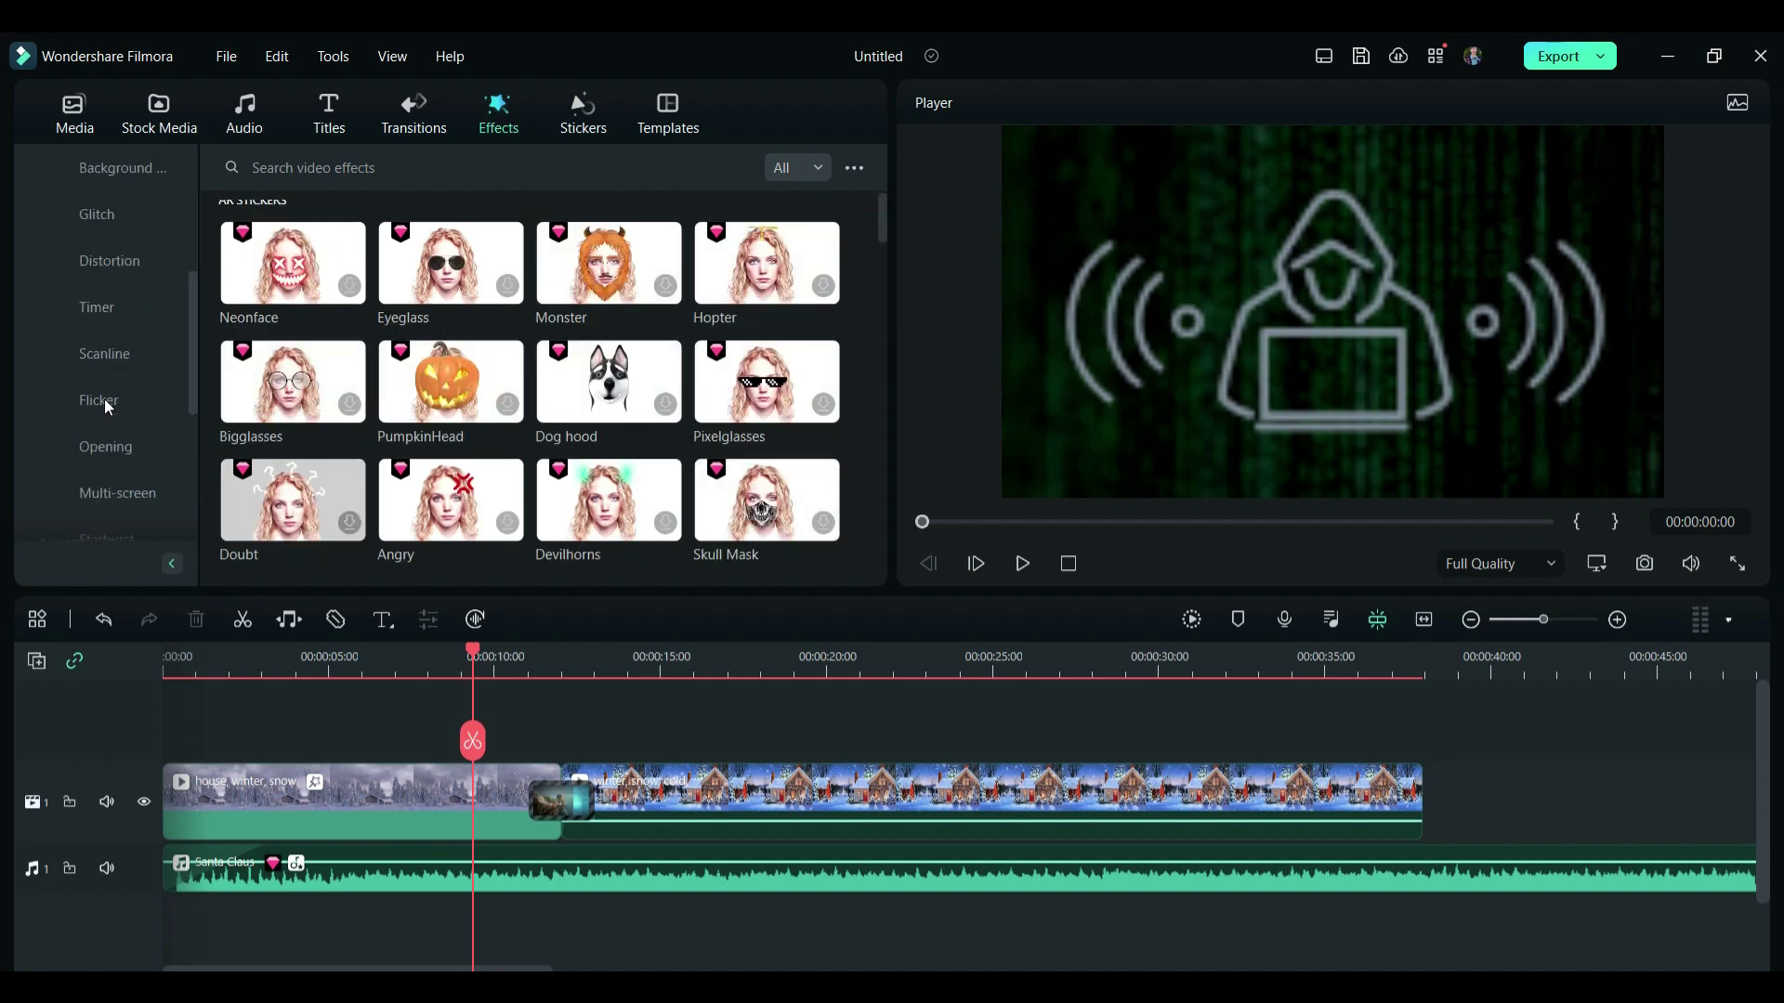
scroll(92, 265, up, 7)
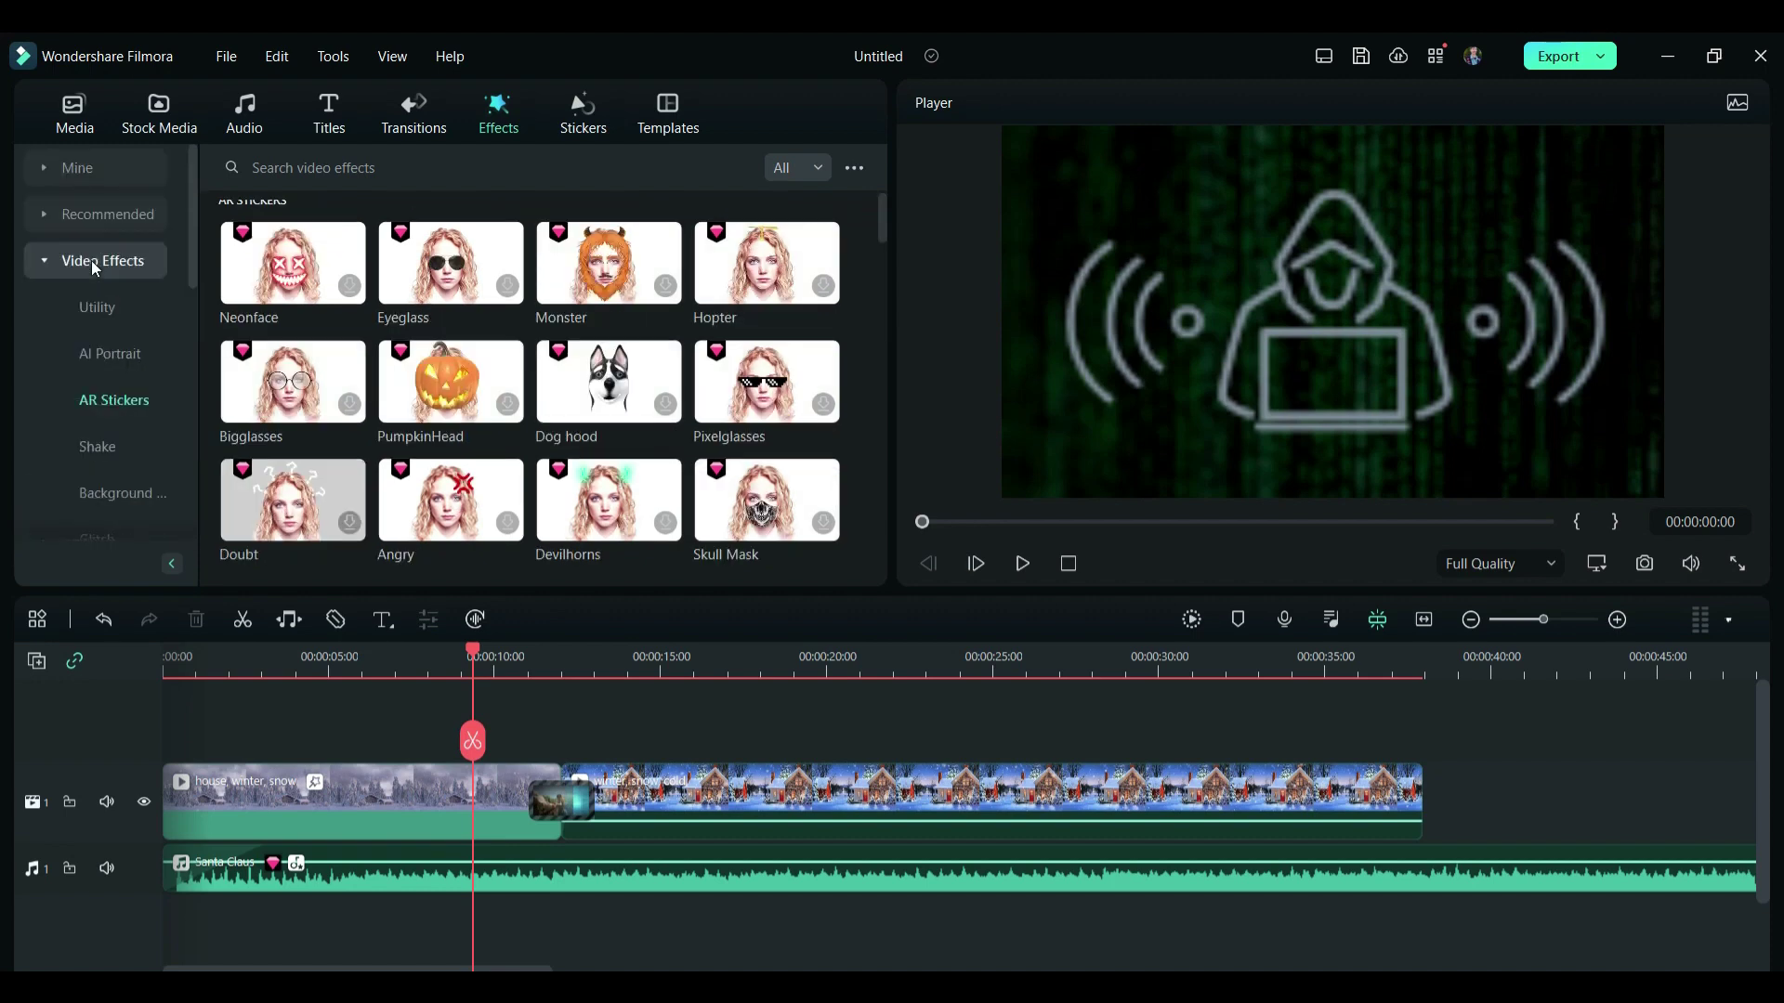
scroll(93, 372, down, 6)
click(87, 309)
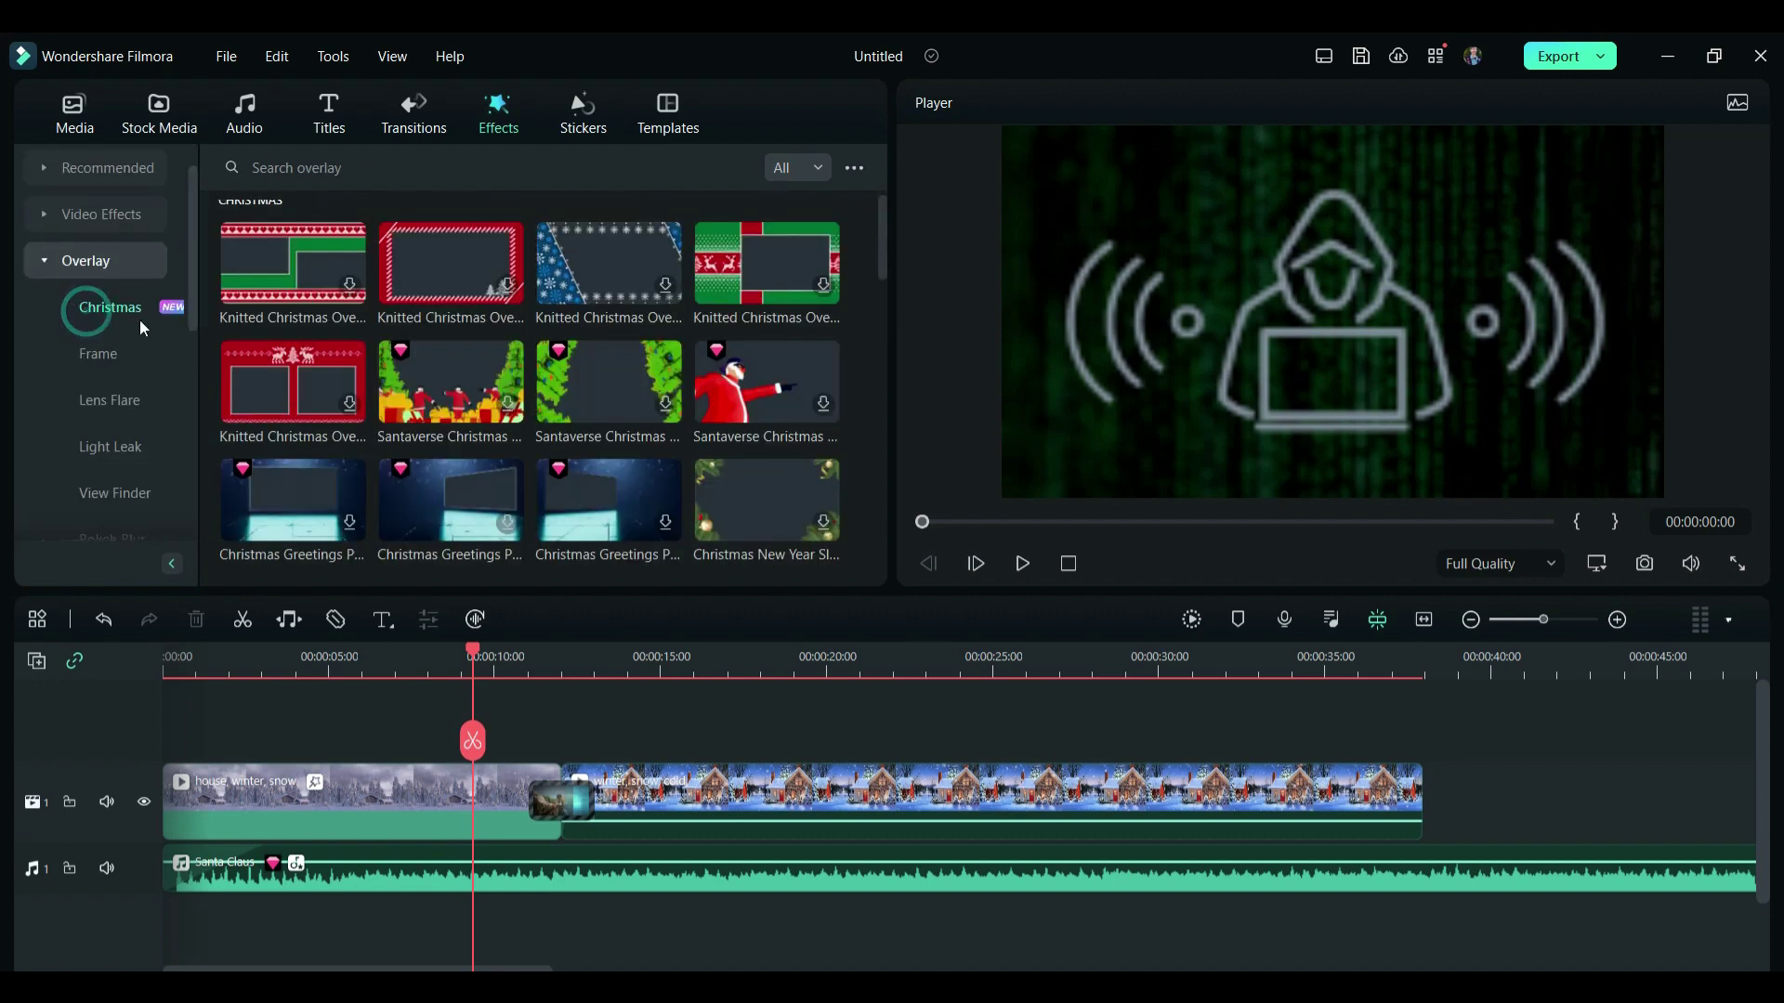
Step: Place the red Knitted Christmas frame overlay on a new track above the video and preview it
drag(476, 286, 438, 734)
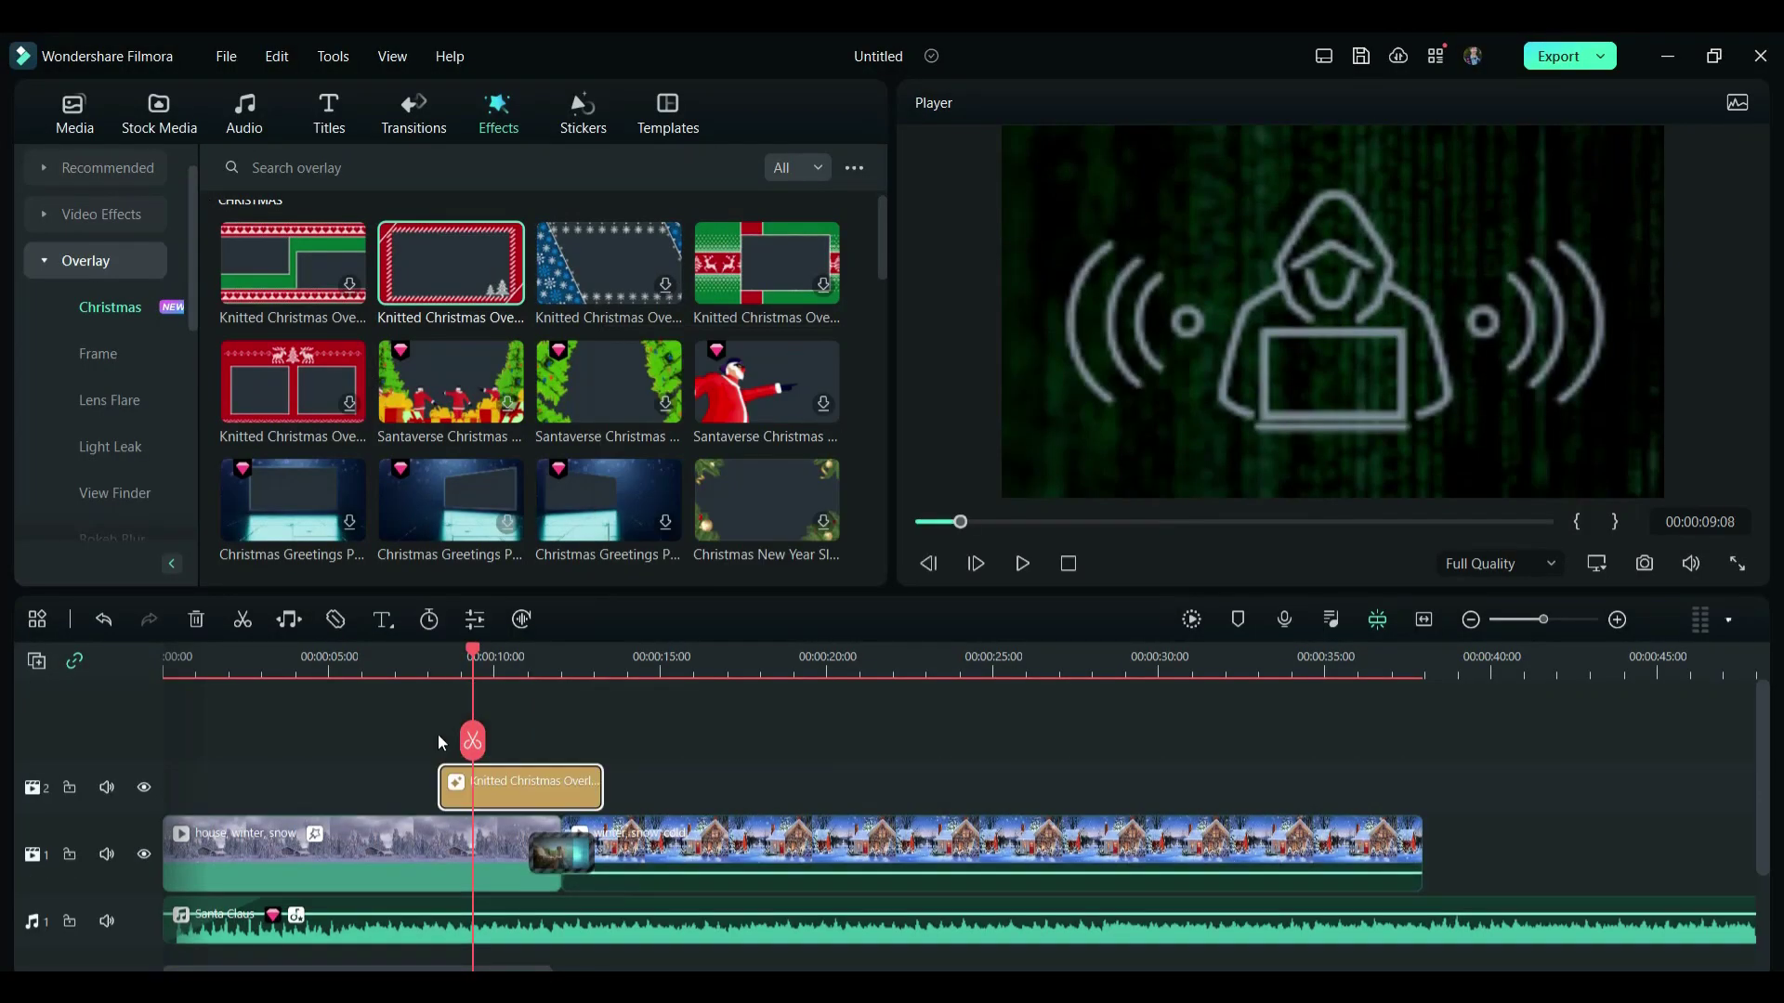
key(space)
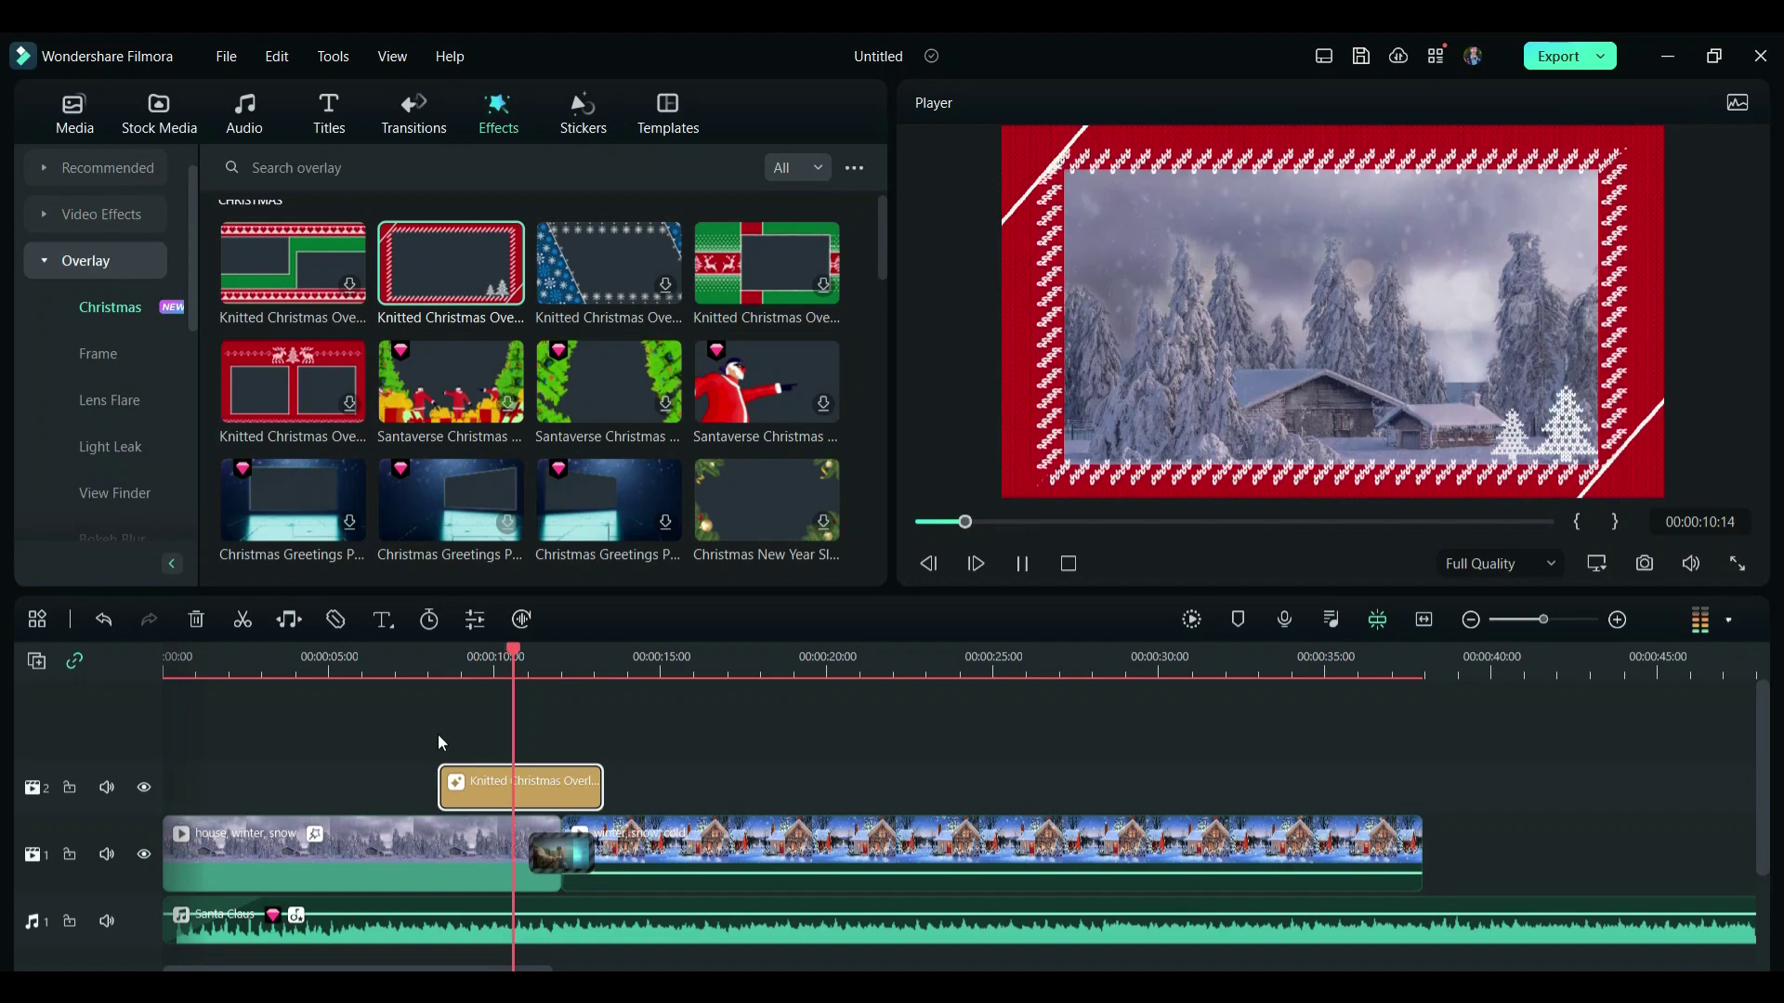
key(space)
scroll(104, 403, down, 5)
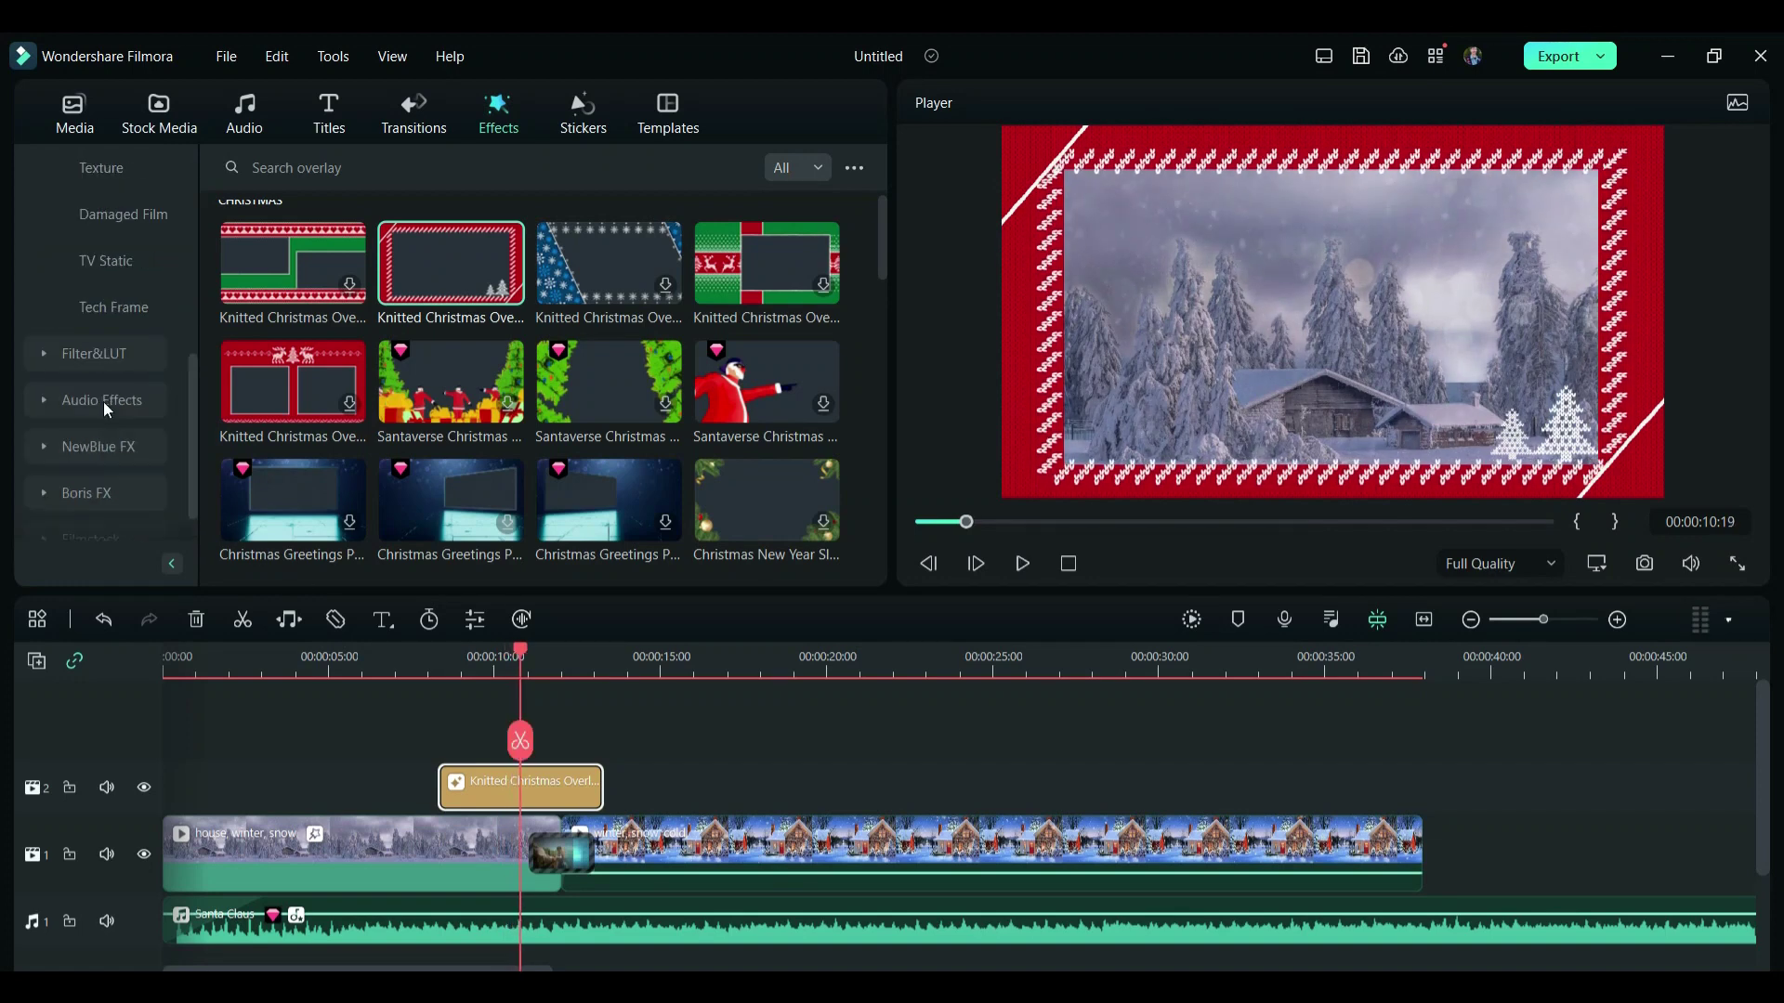
scroll(103, 402, up, 5)
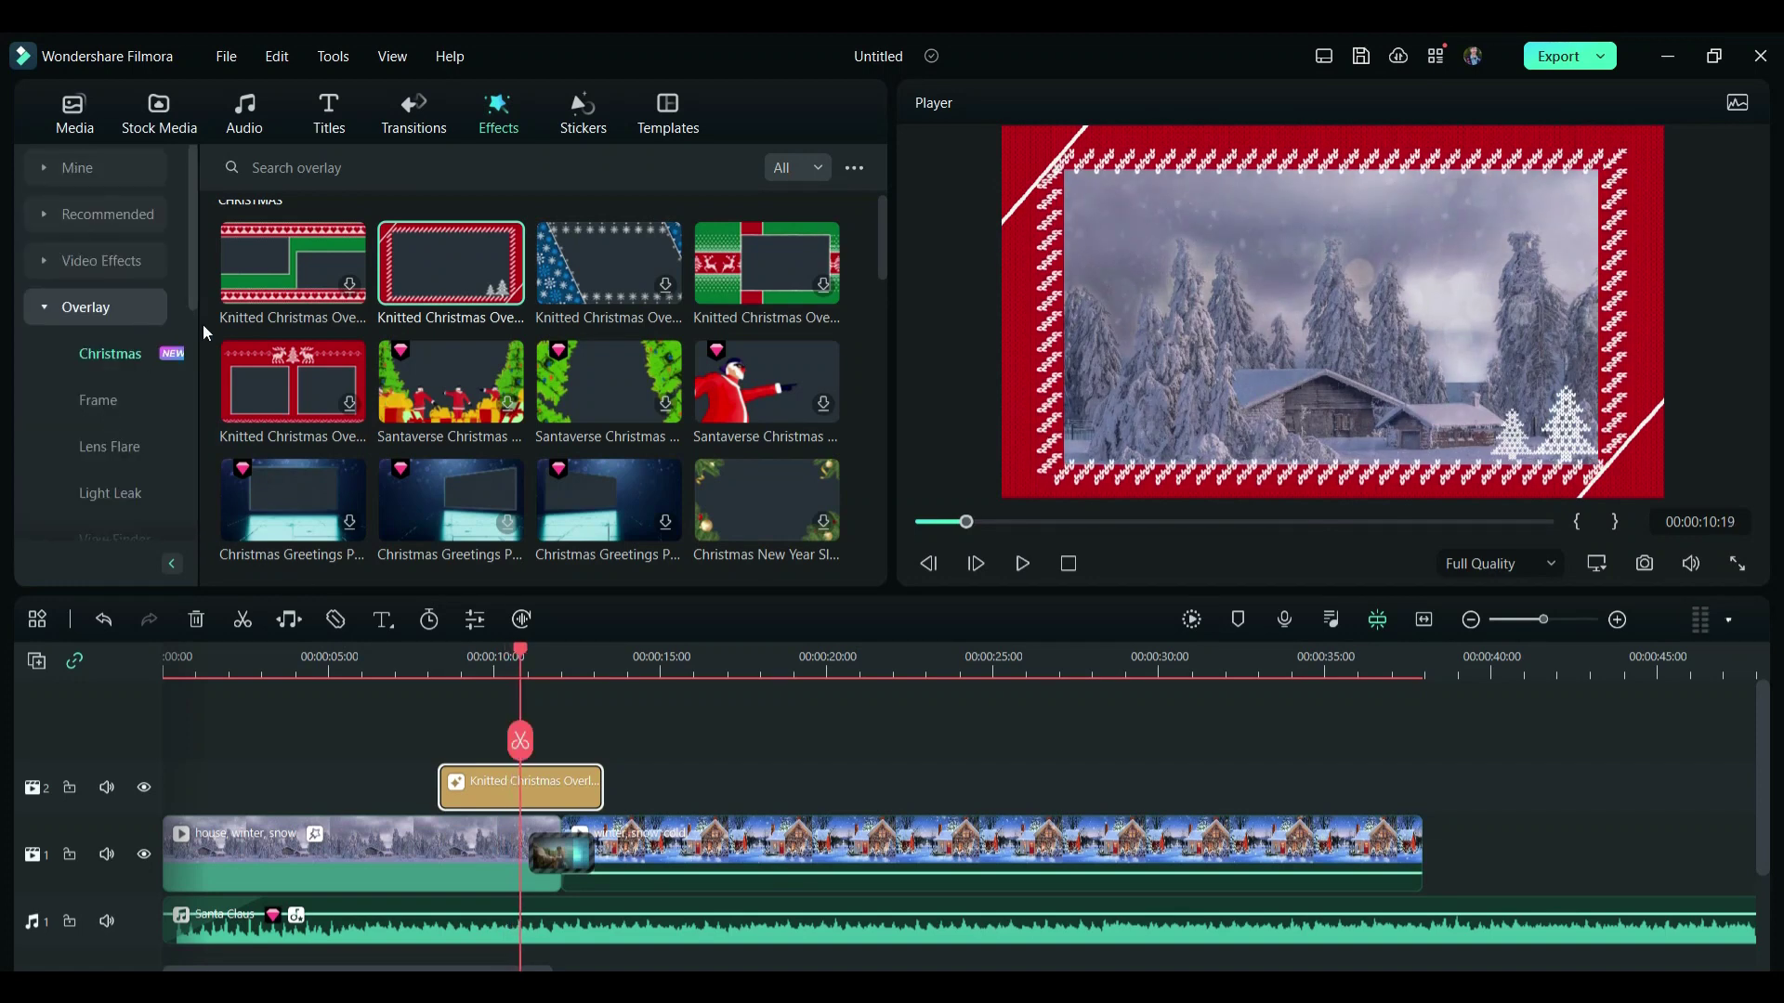
mouse_move(198, 330)
mouse_down()
mouse_move(271, 311)
mouse_move(218, 306)
mouse_up()
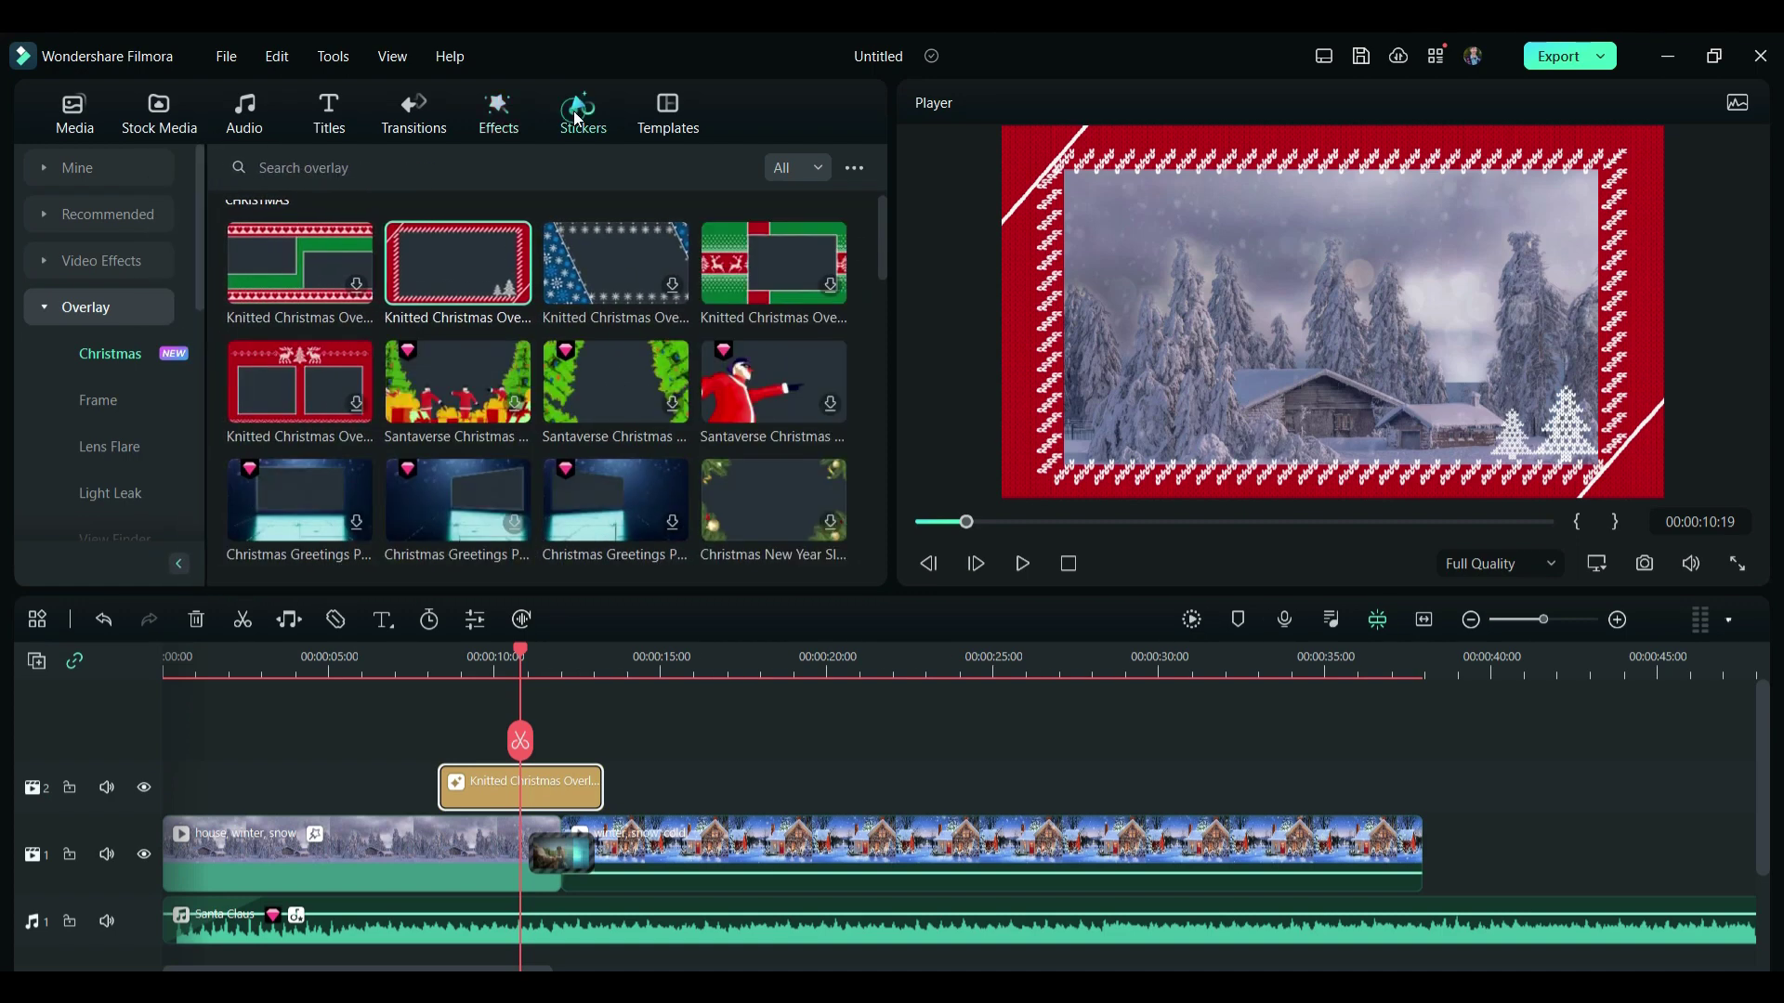
Step: Place the Chinese New Year firework sticker on track 2 near the start and preview it
click(577, 119)
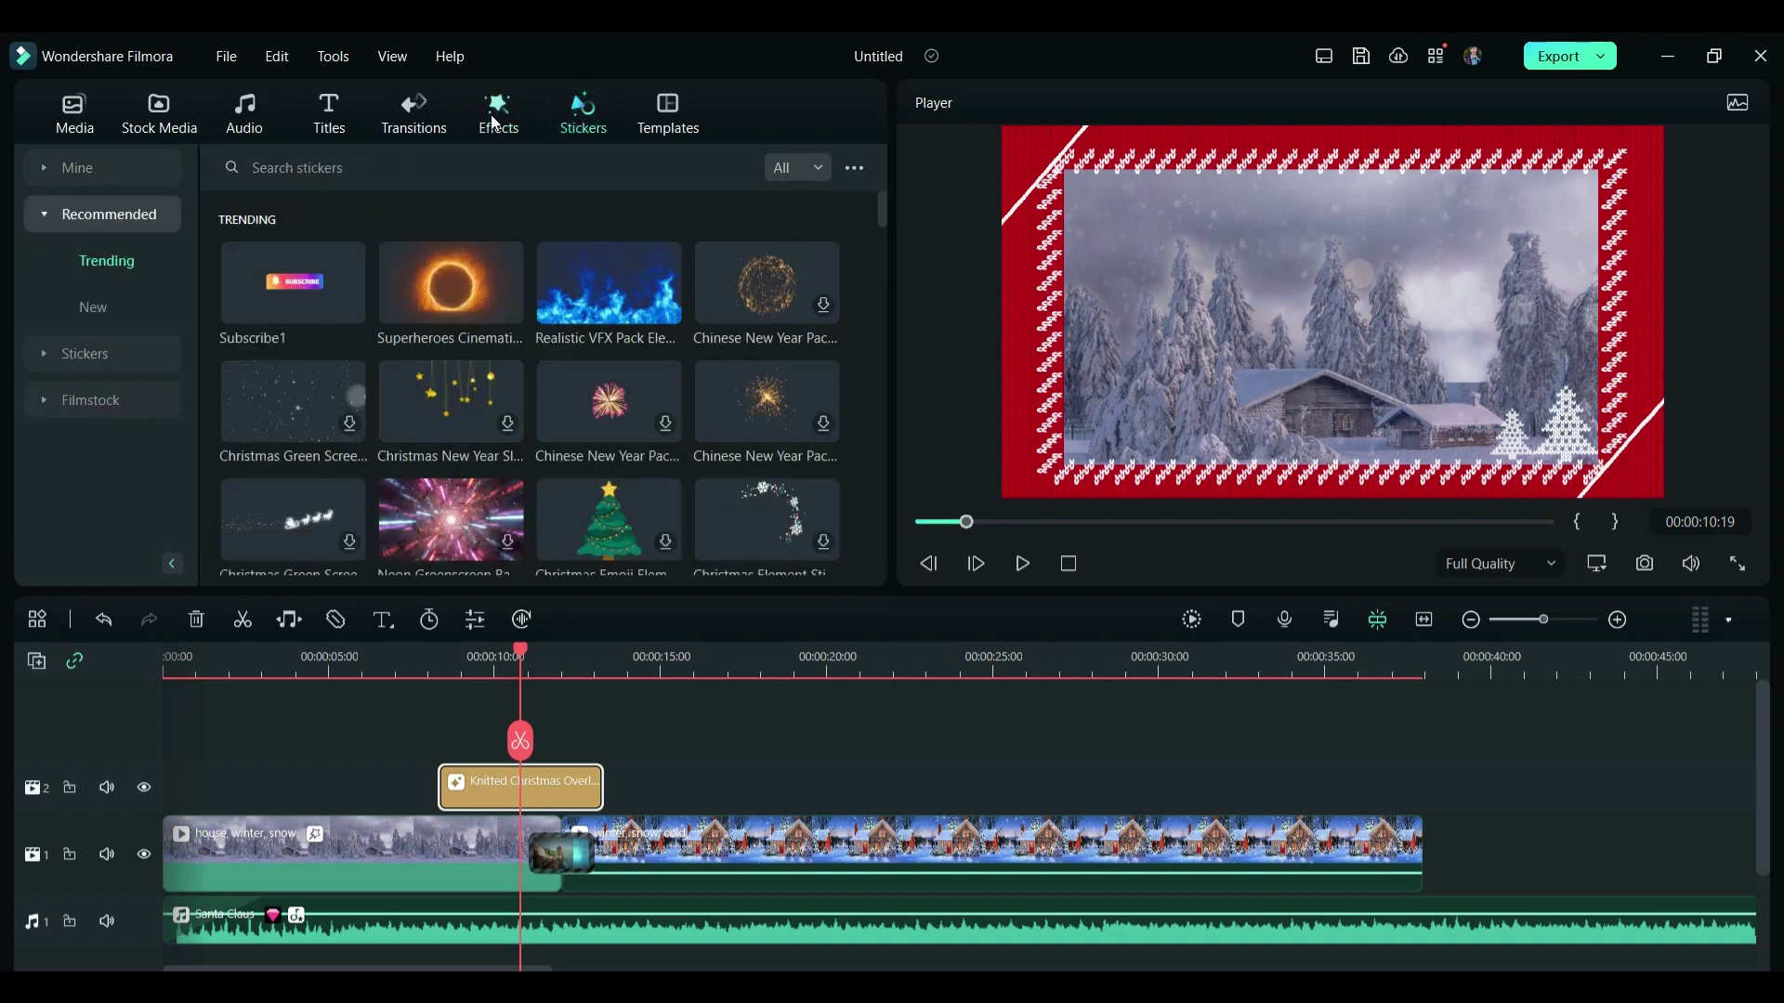
click(495, 122)
click(563, 128)
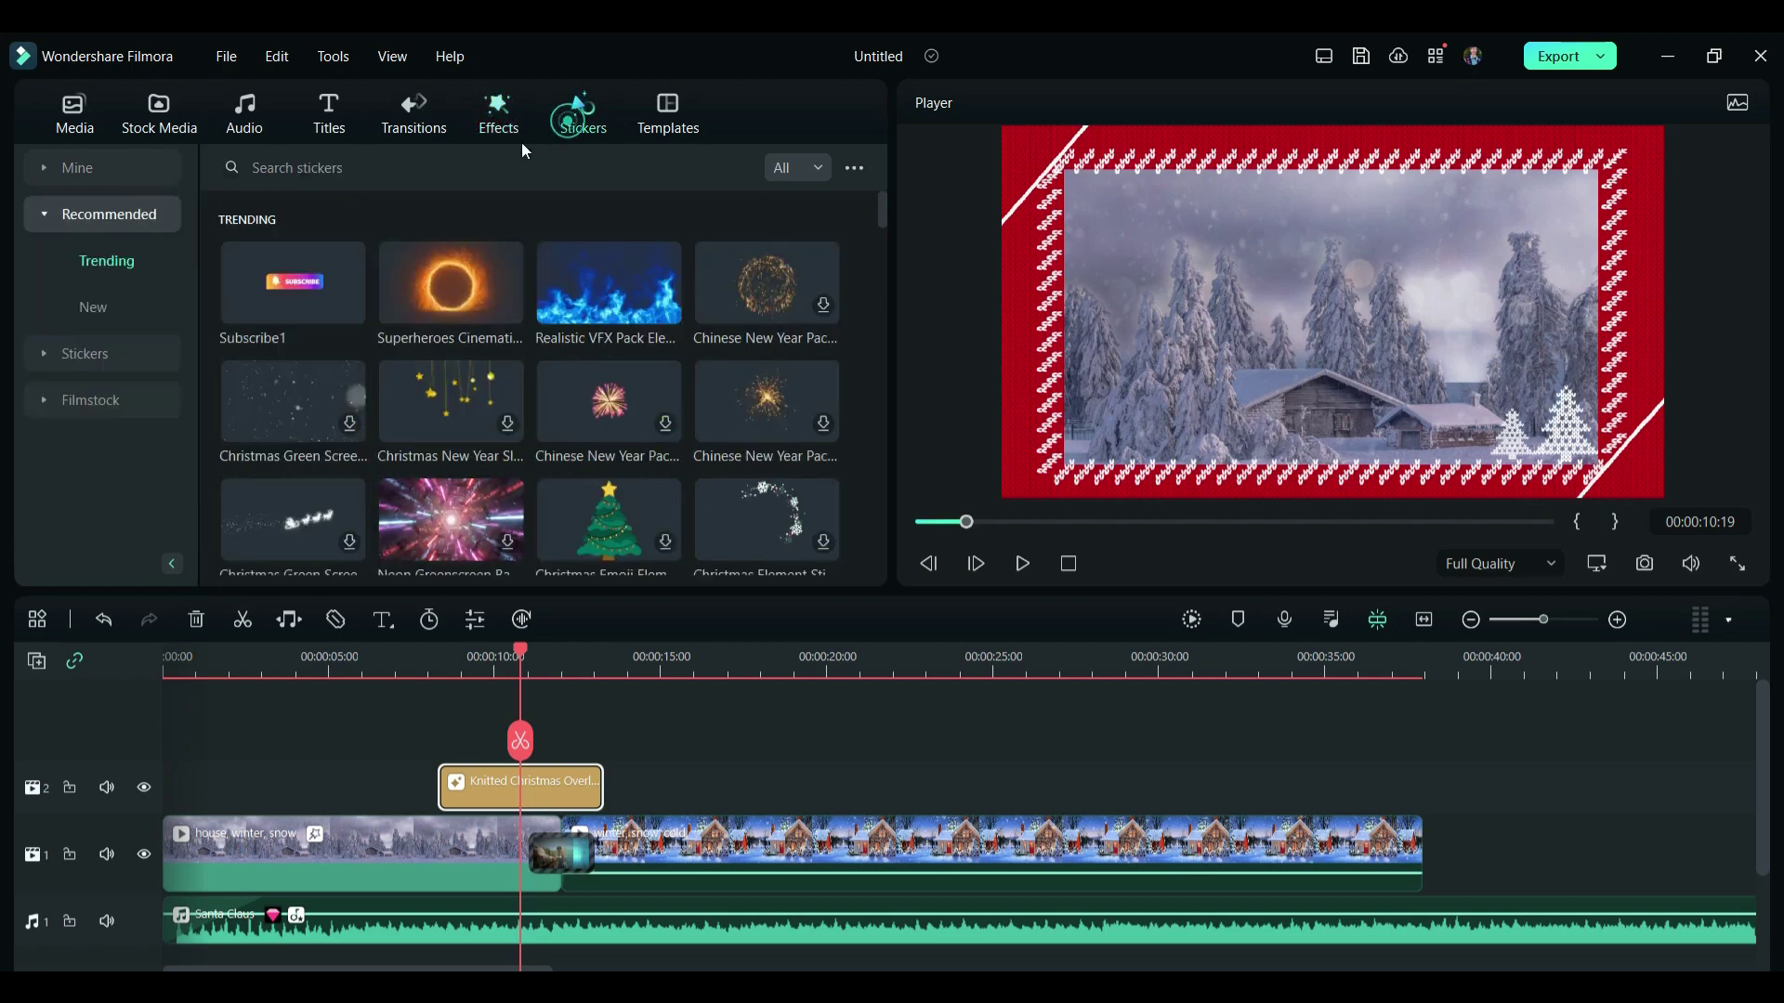
click(348, 168)
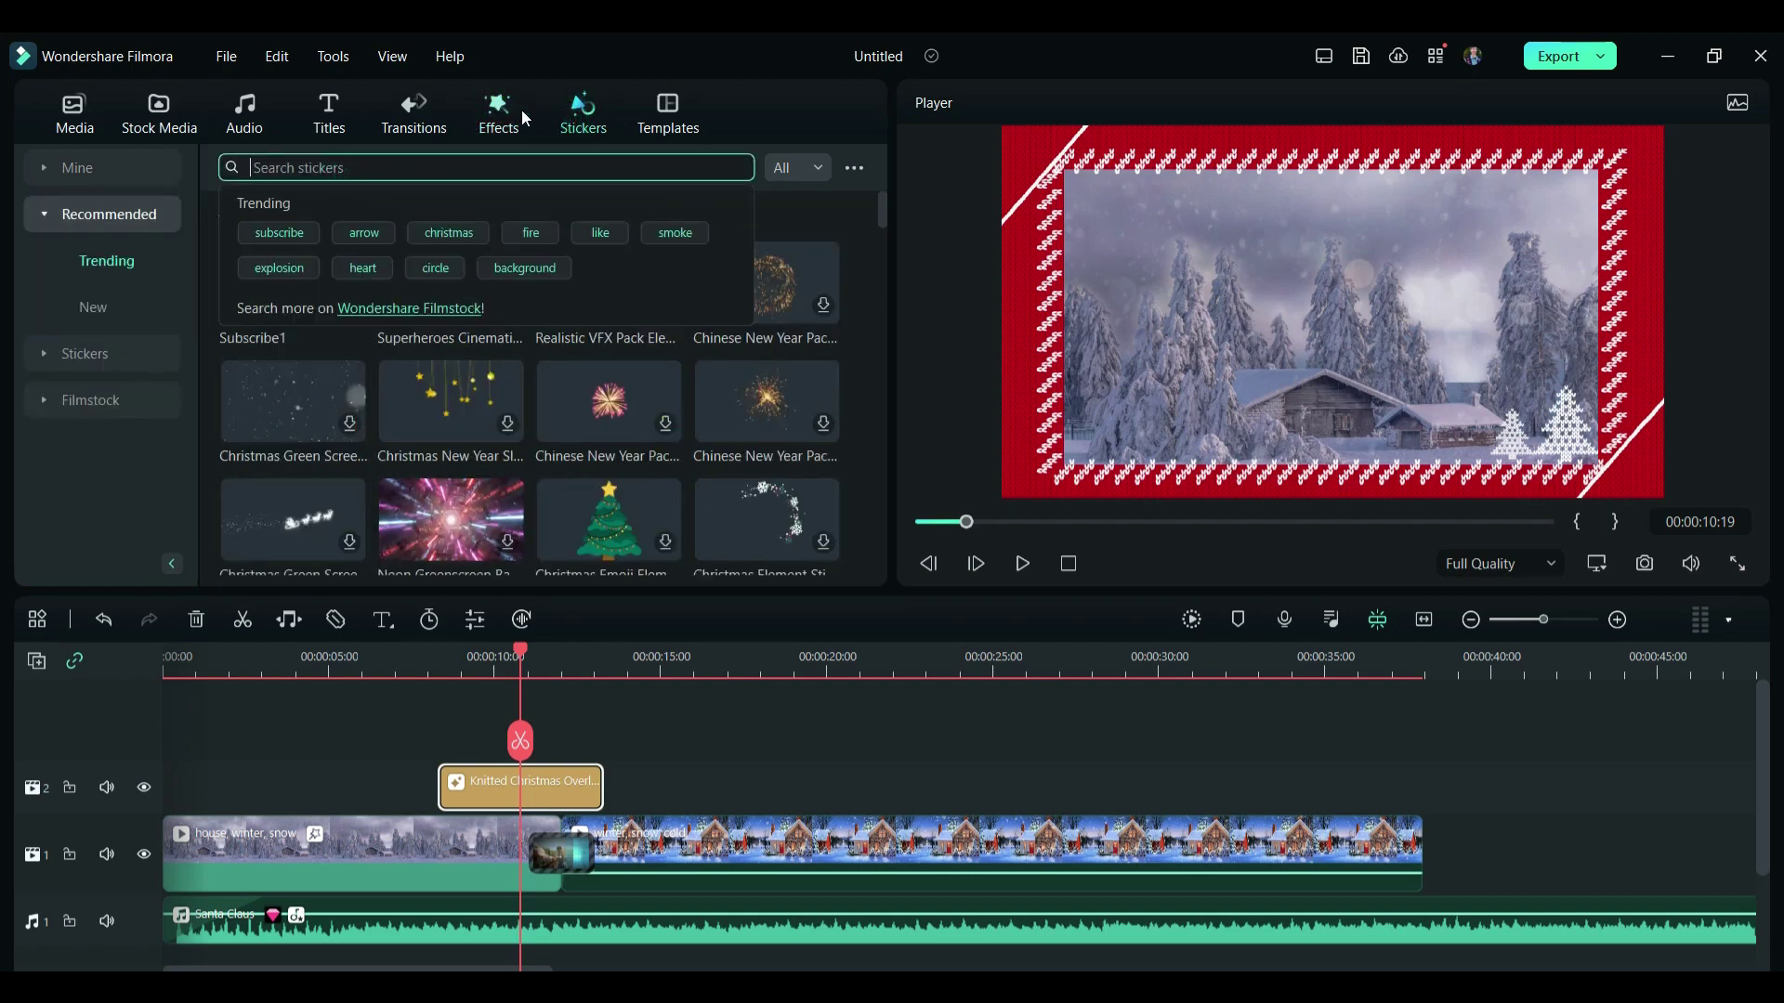
click(799, 216)
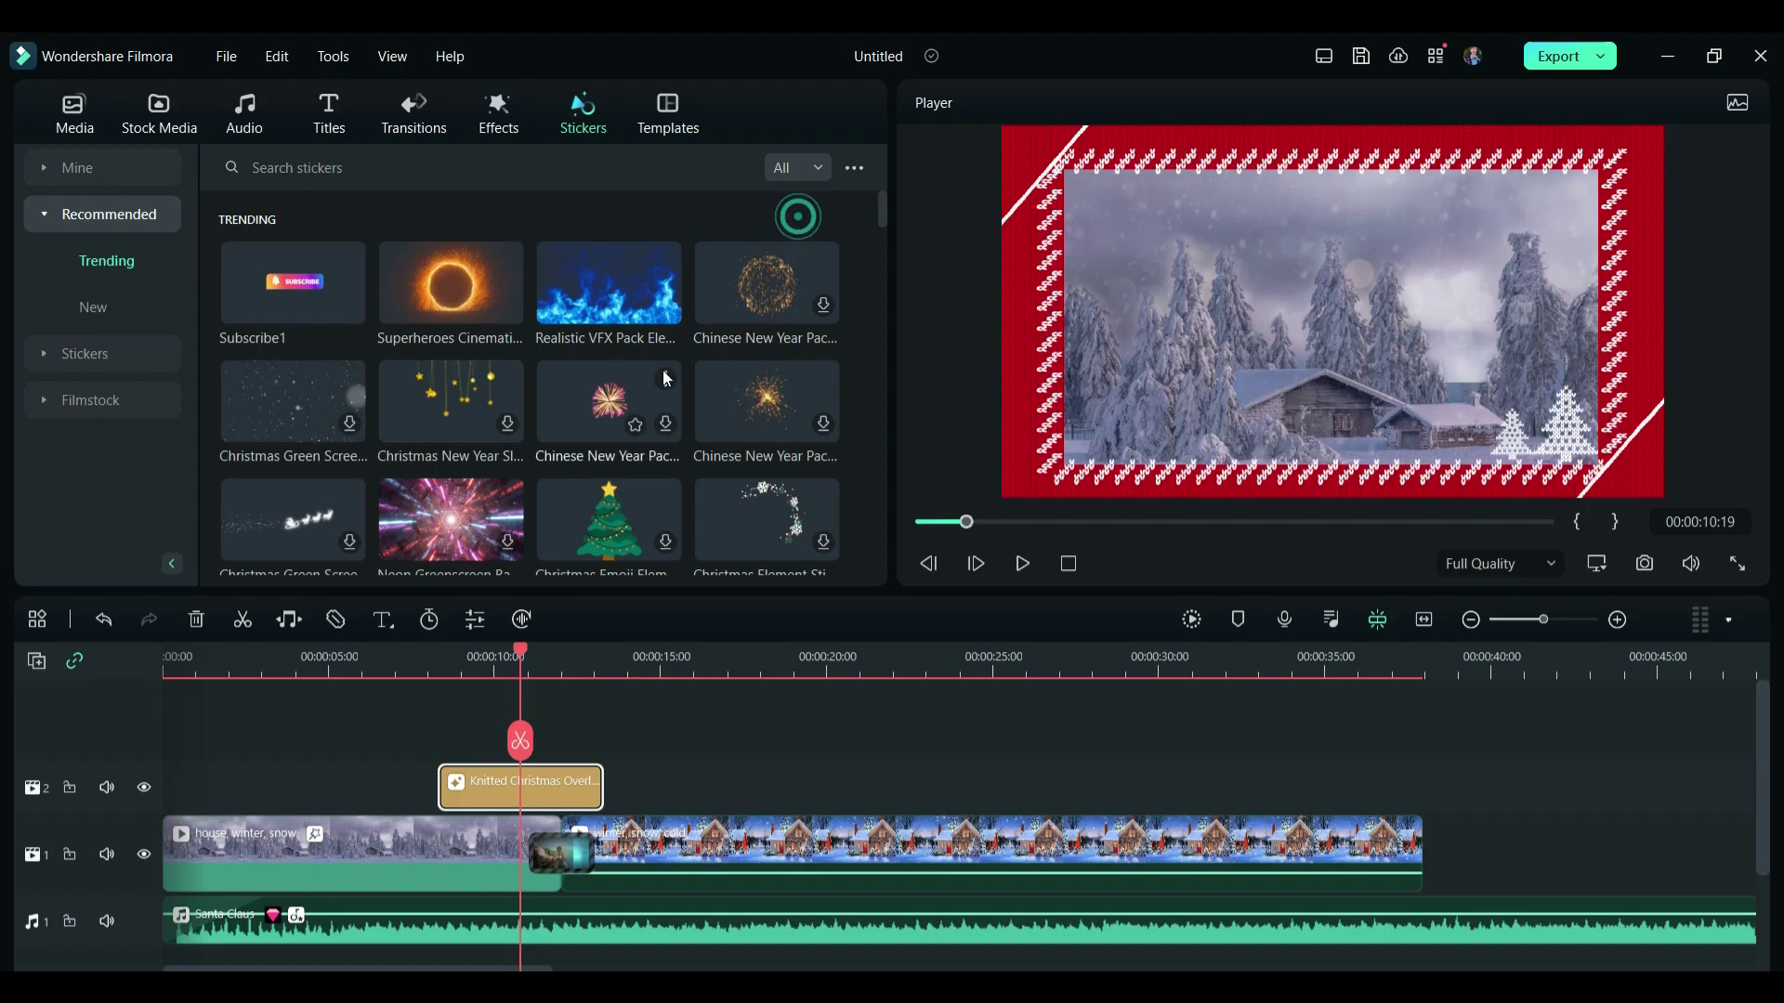
drag(740, 301, 248, 777)
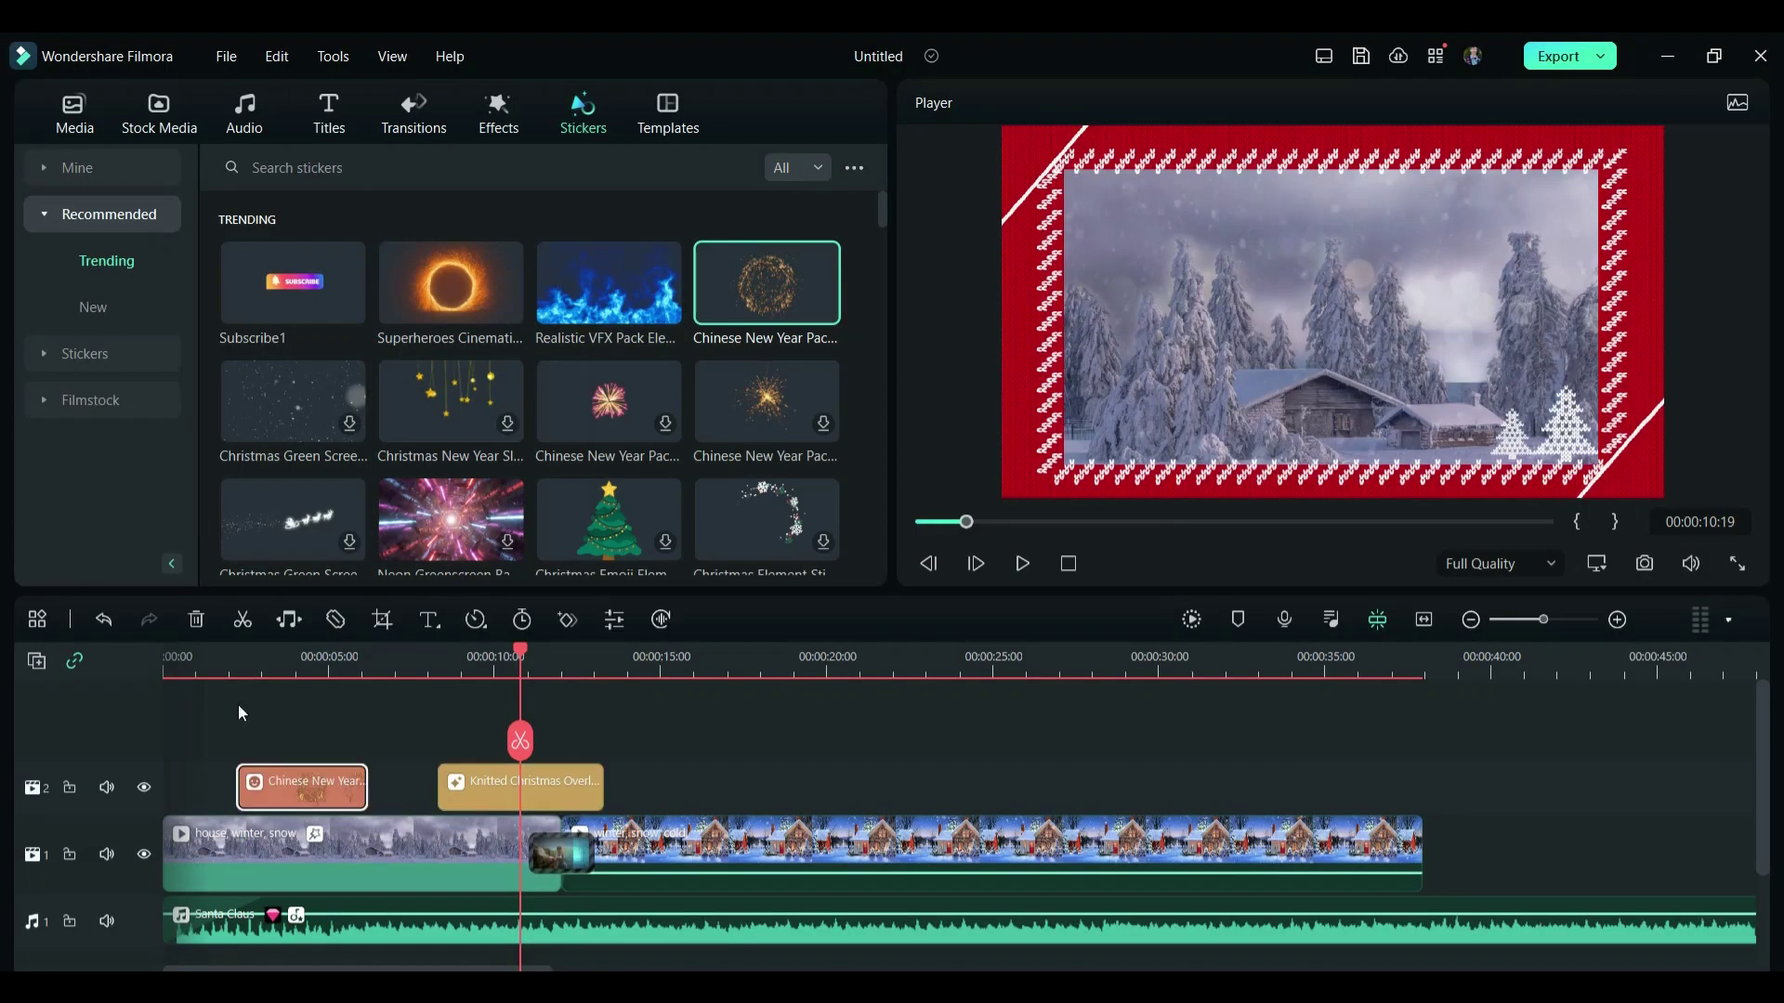
click(230, 667)
key(space)
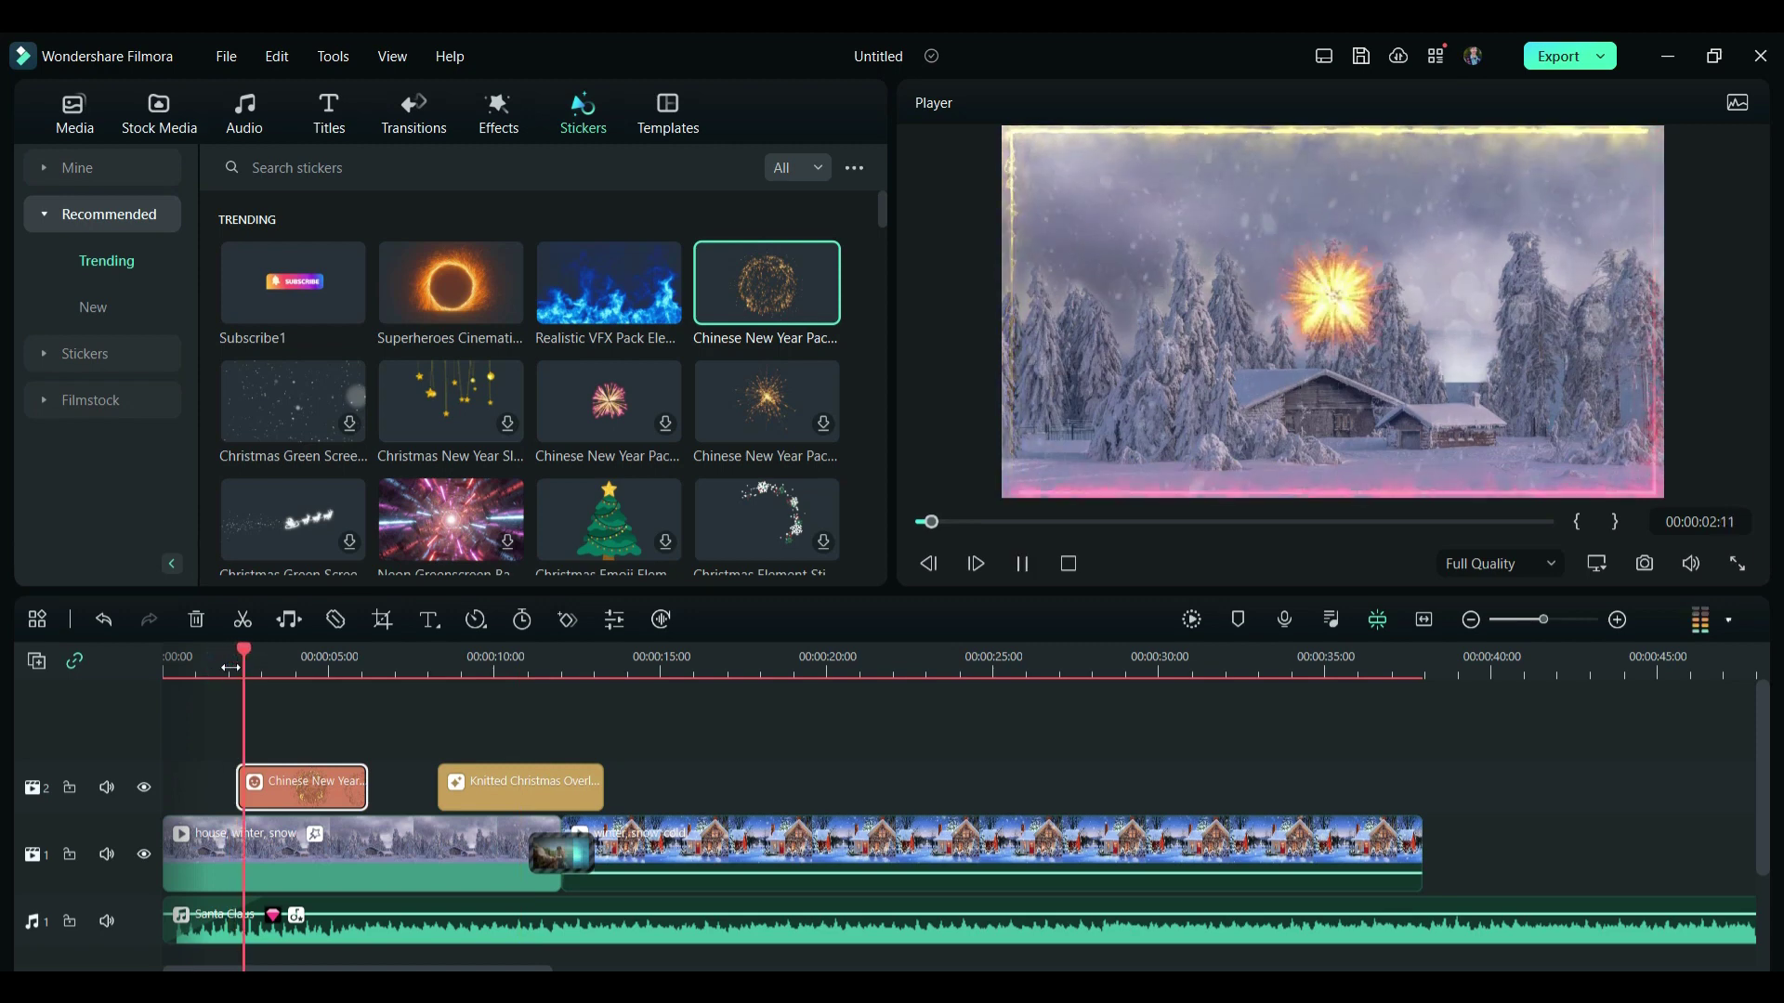
key(space)
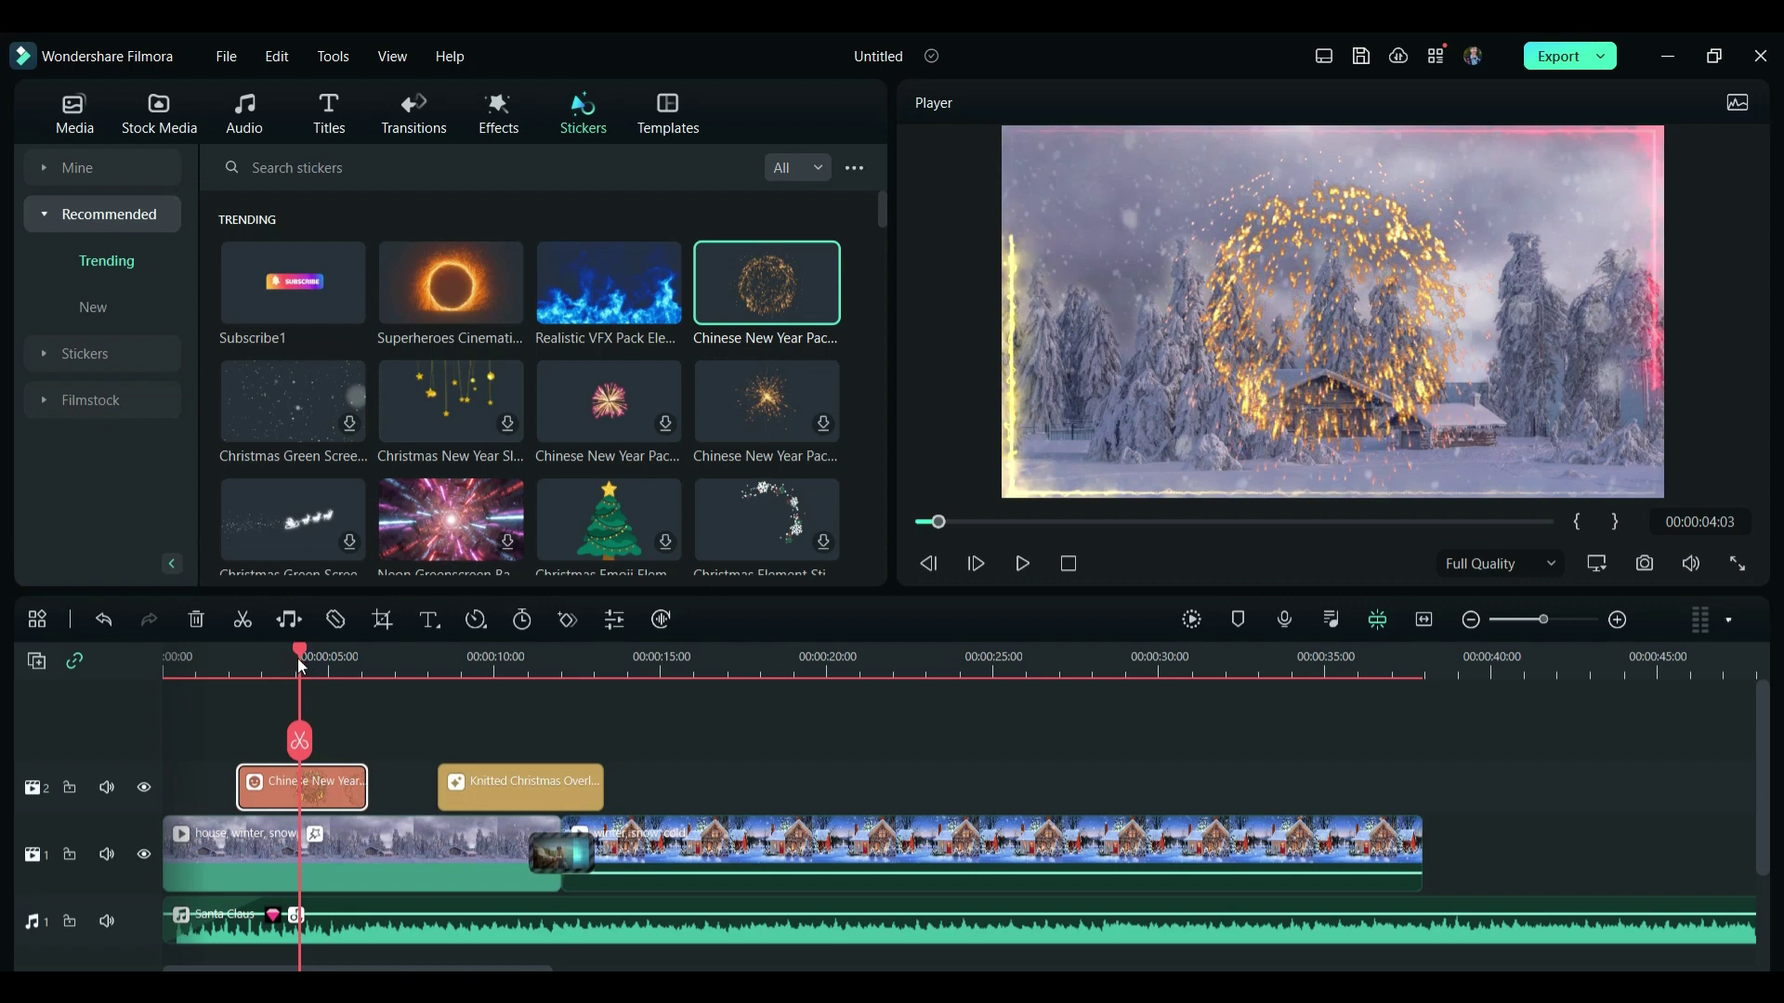
Step: Split the sticker at 00:00:04:24, delete its tail, and review the trimmed sticker
click(327, 715)
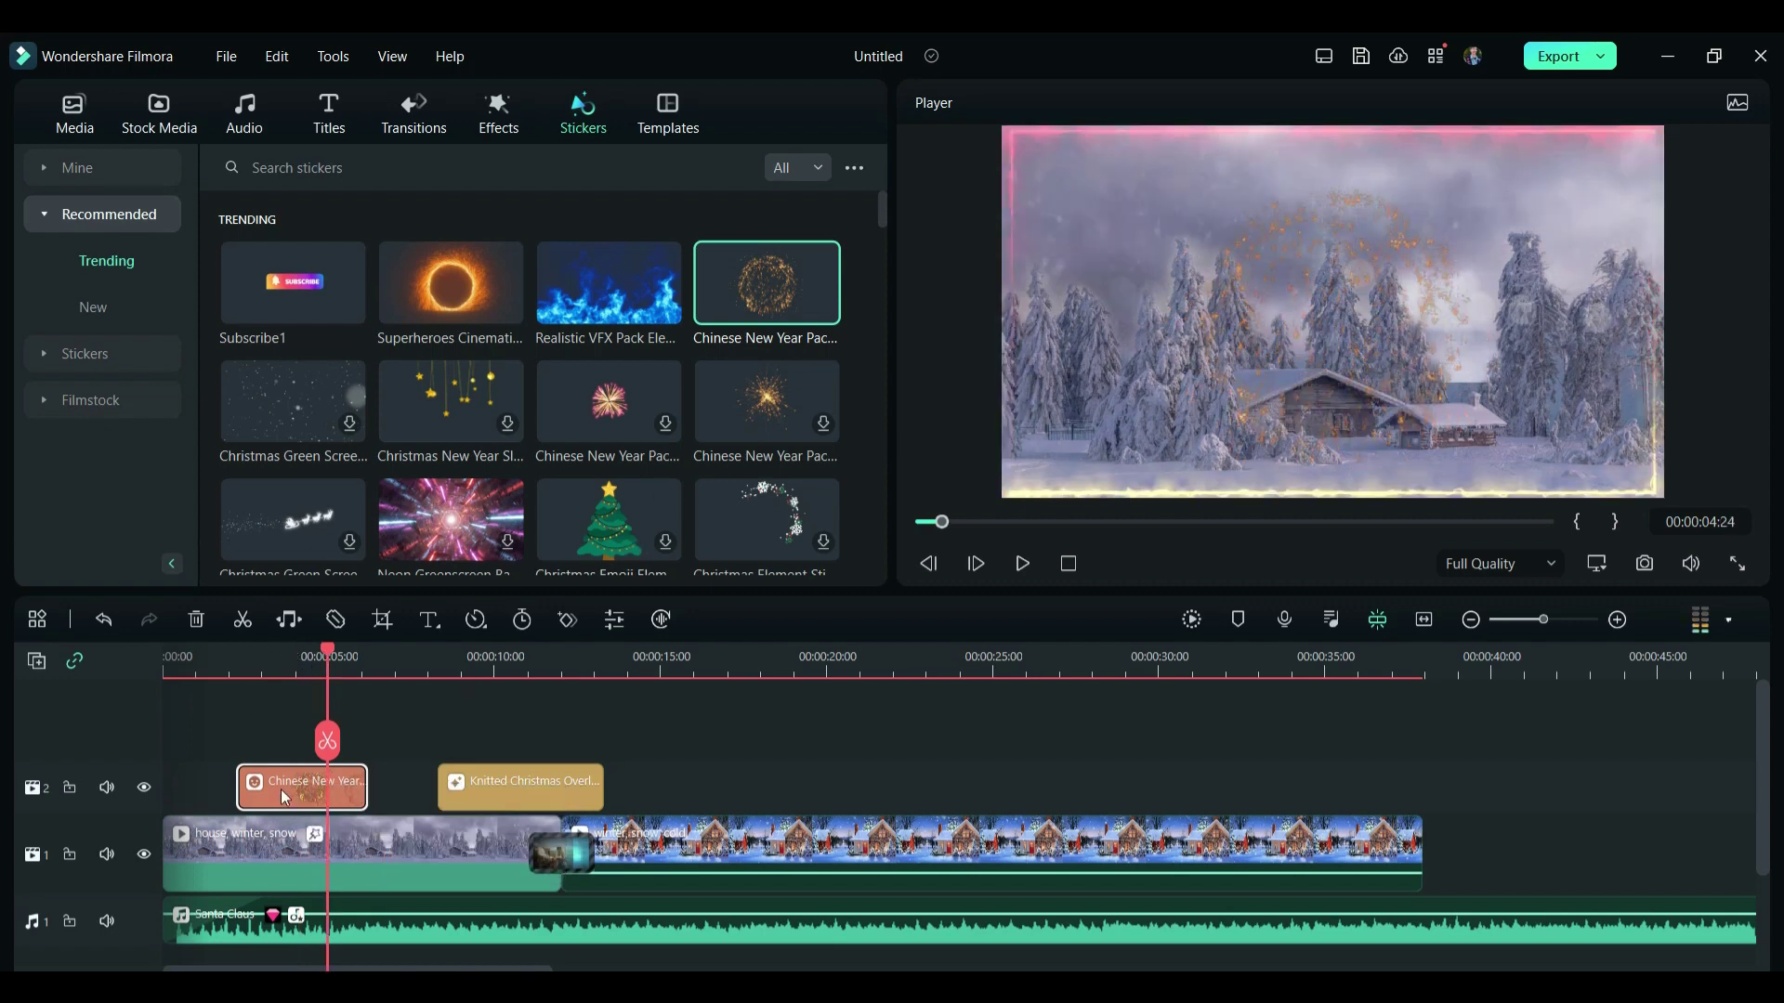
click(325, 738)
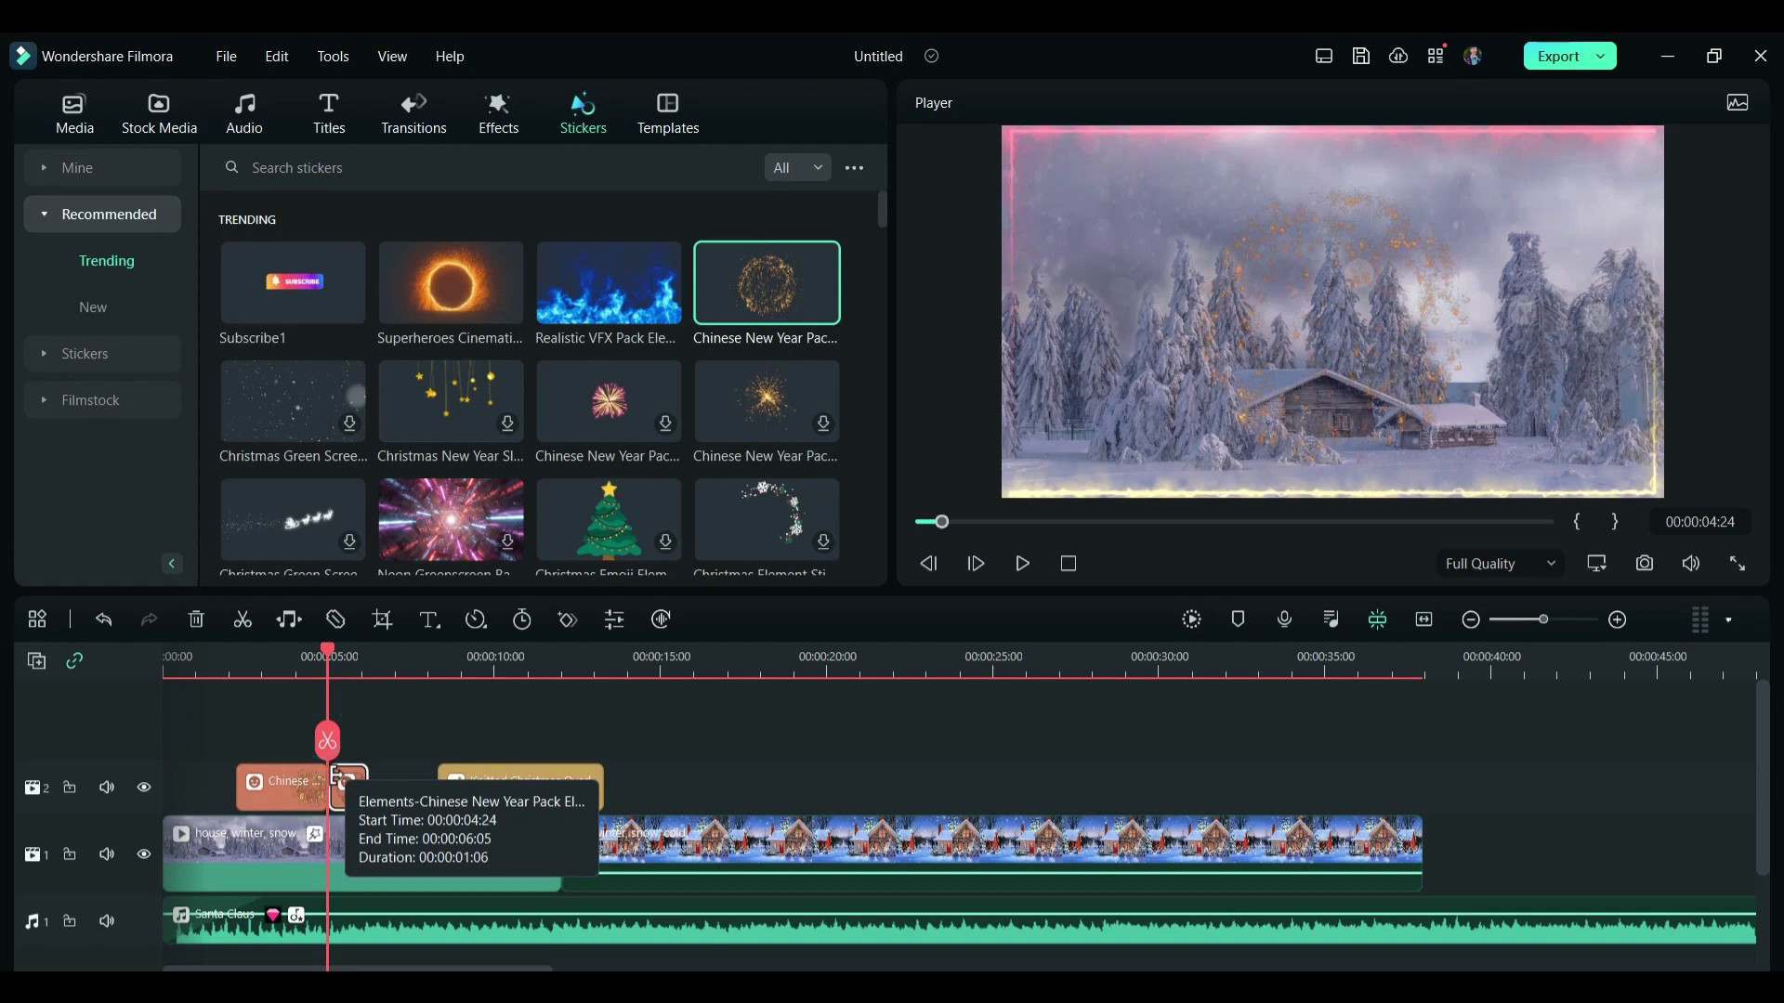
click(348, 790)
key(Delete)
click(233, 670)
key(space)
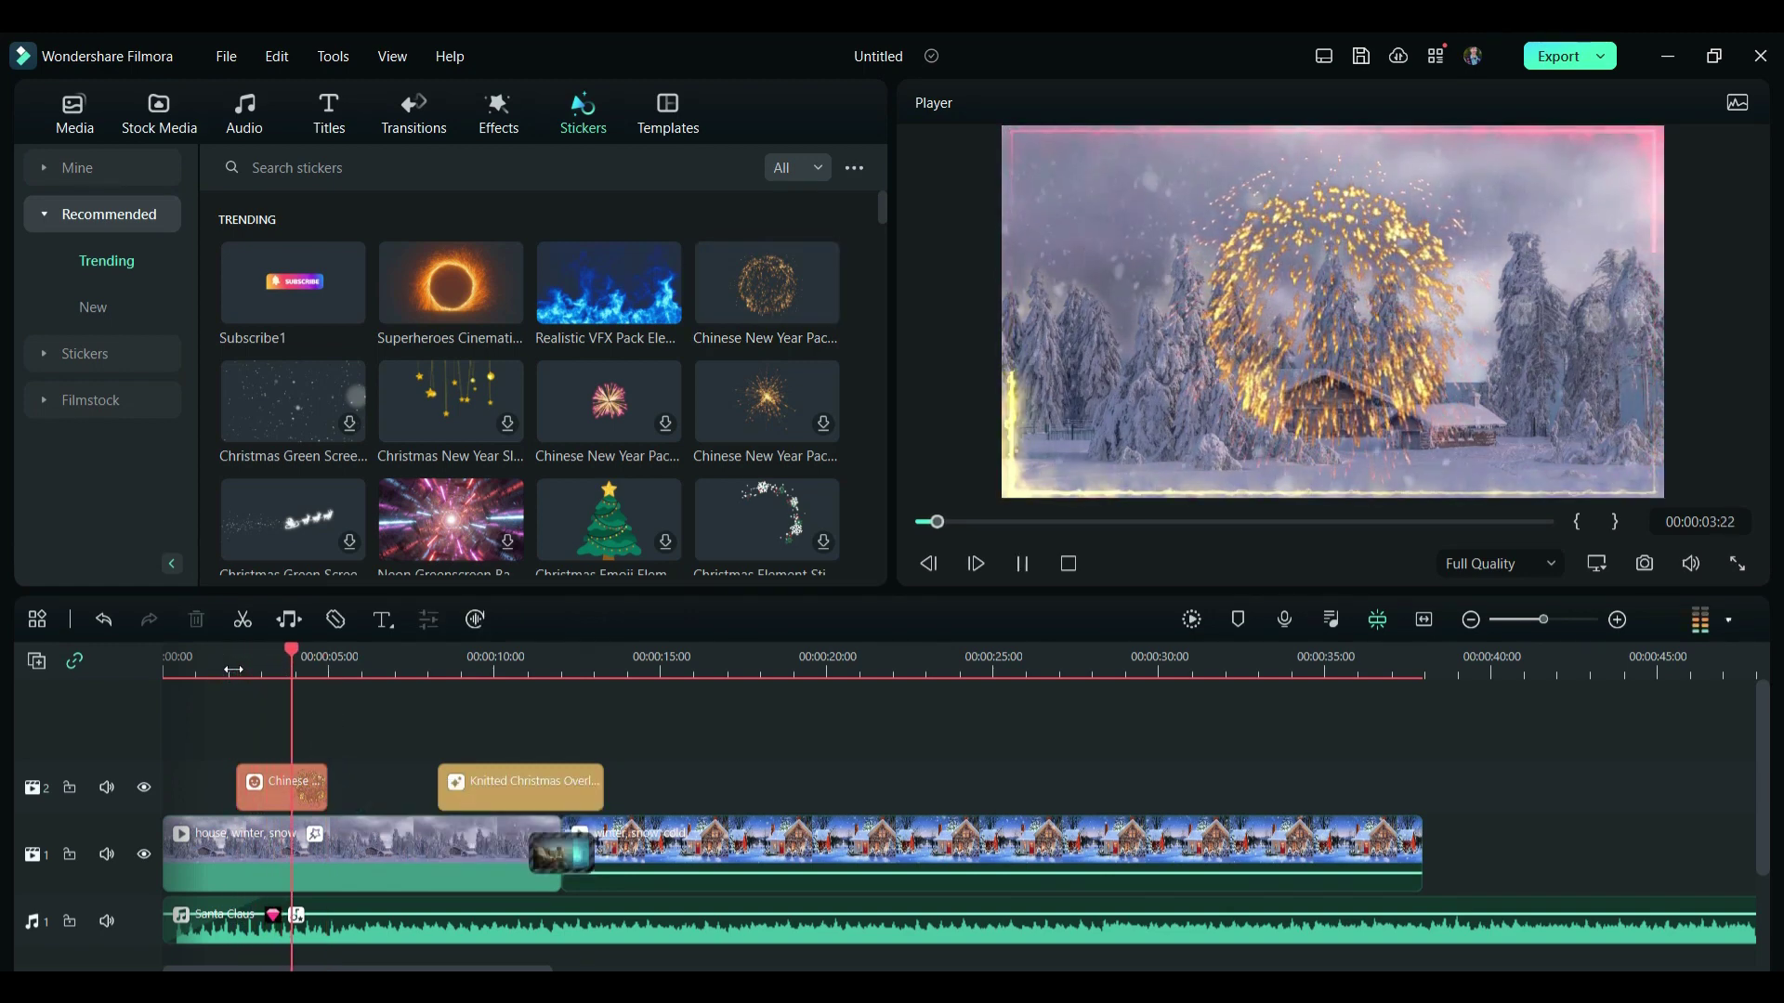
key(space)
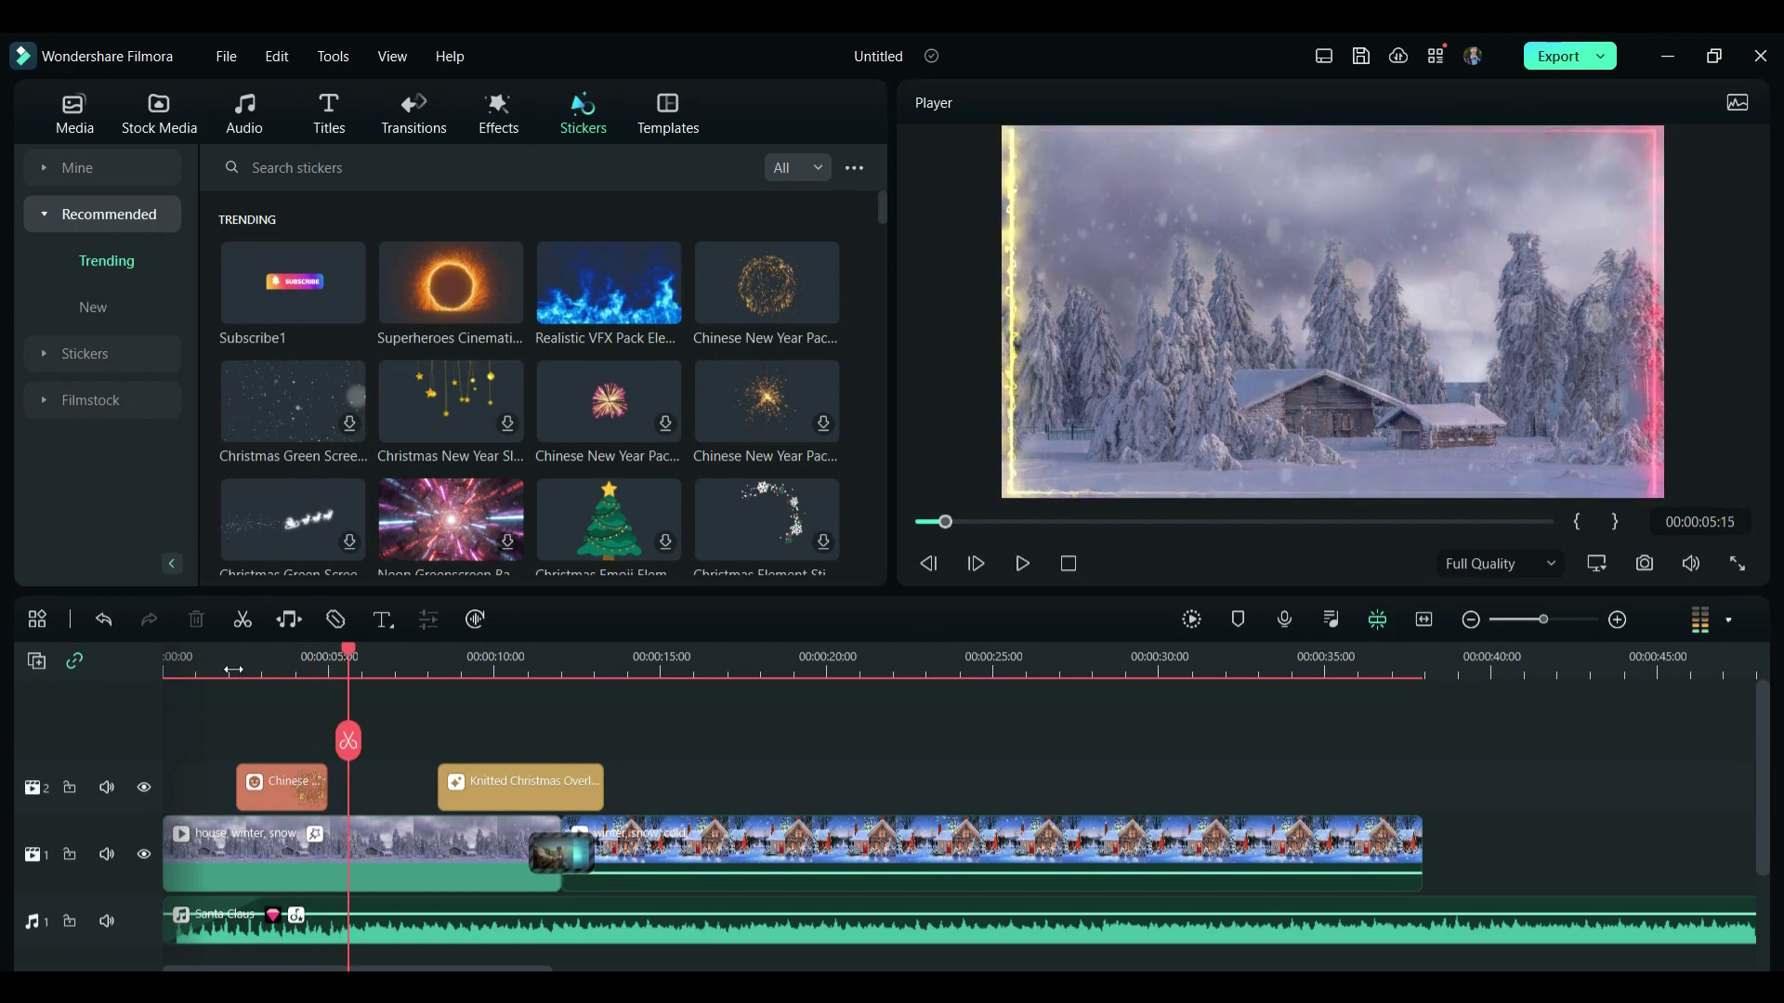
click(406, 113)
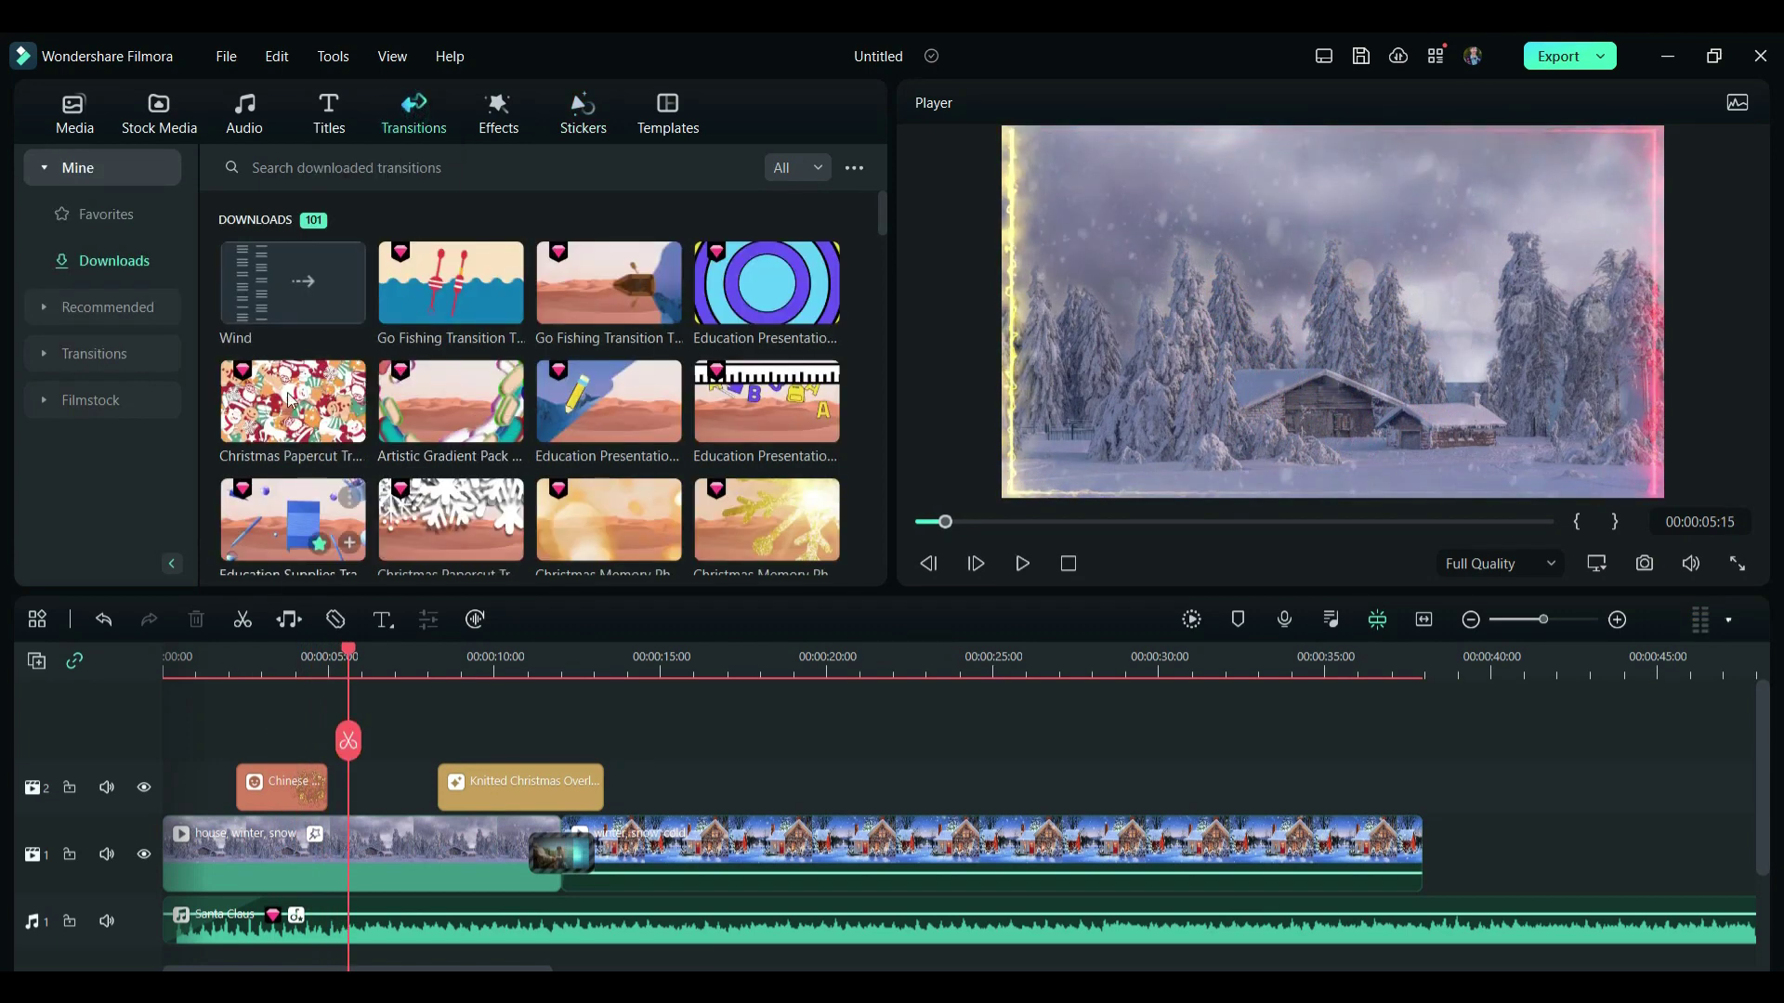
Step: Try the trending Dissolve transition on the sticker clip, then drag it off again
click(104, 311)
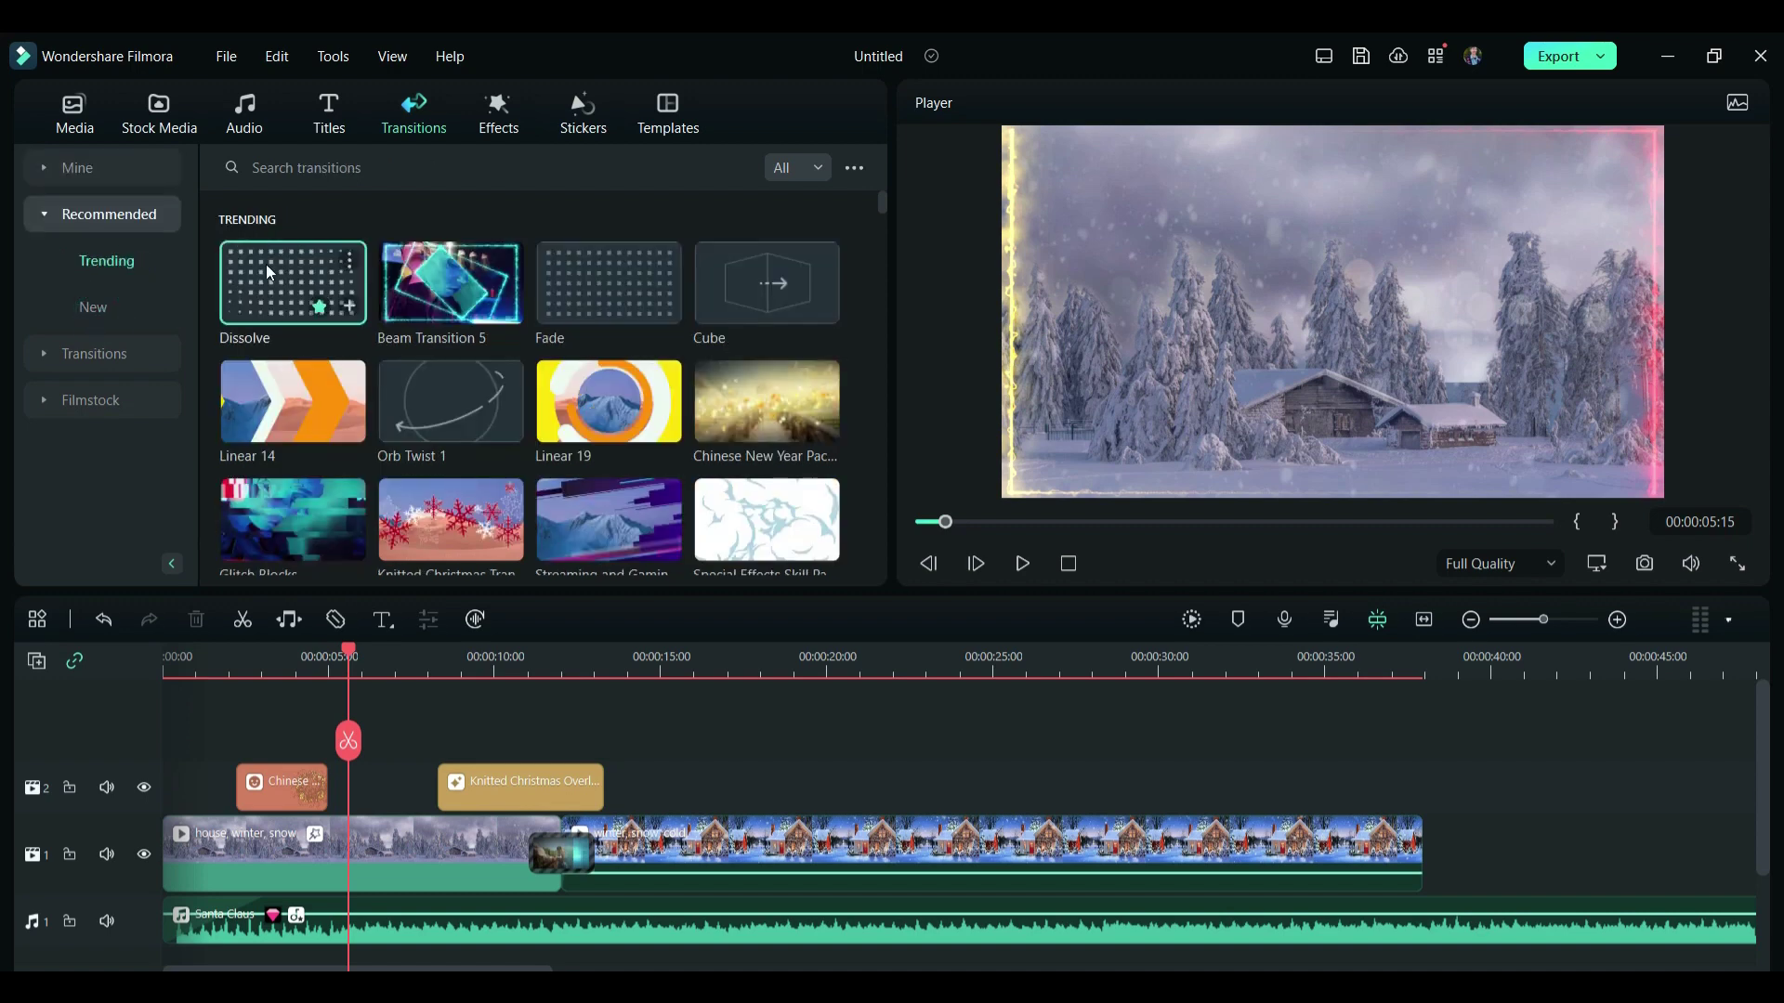
drag(270, 272, 307, 784)
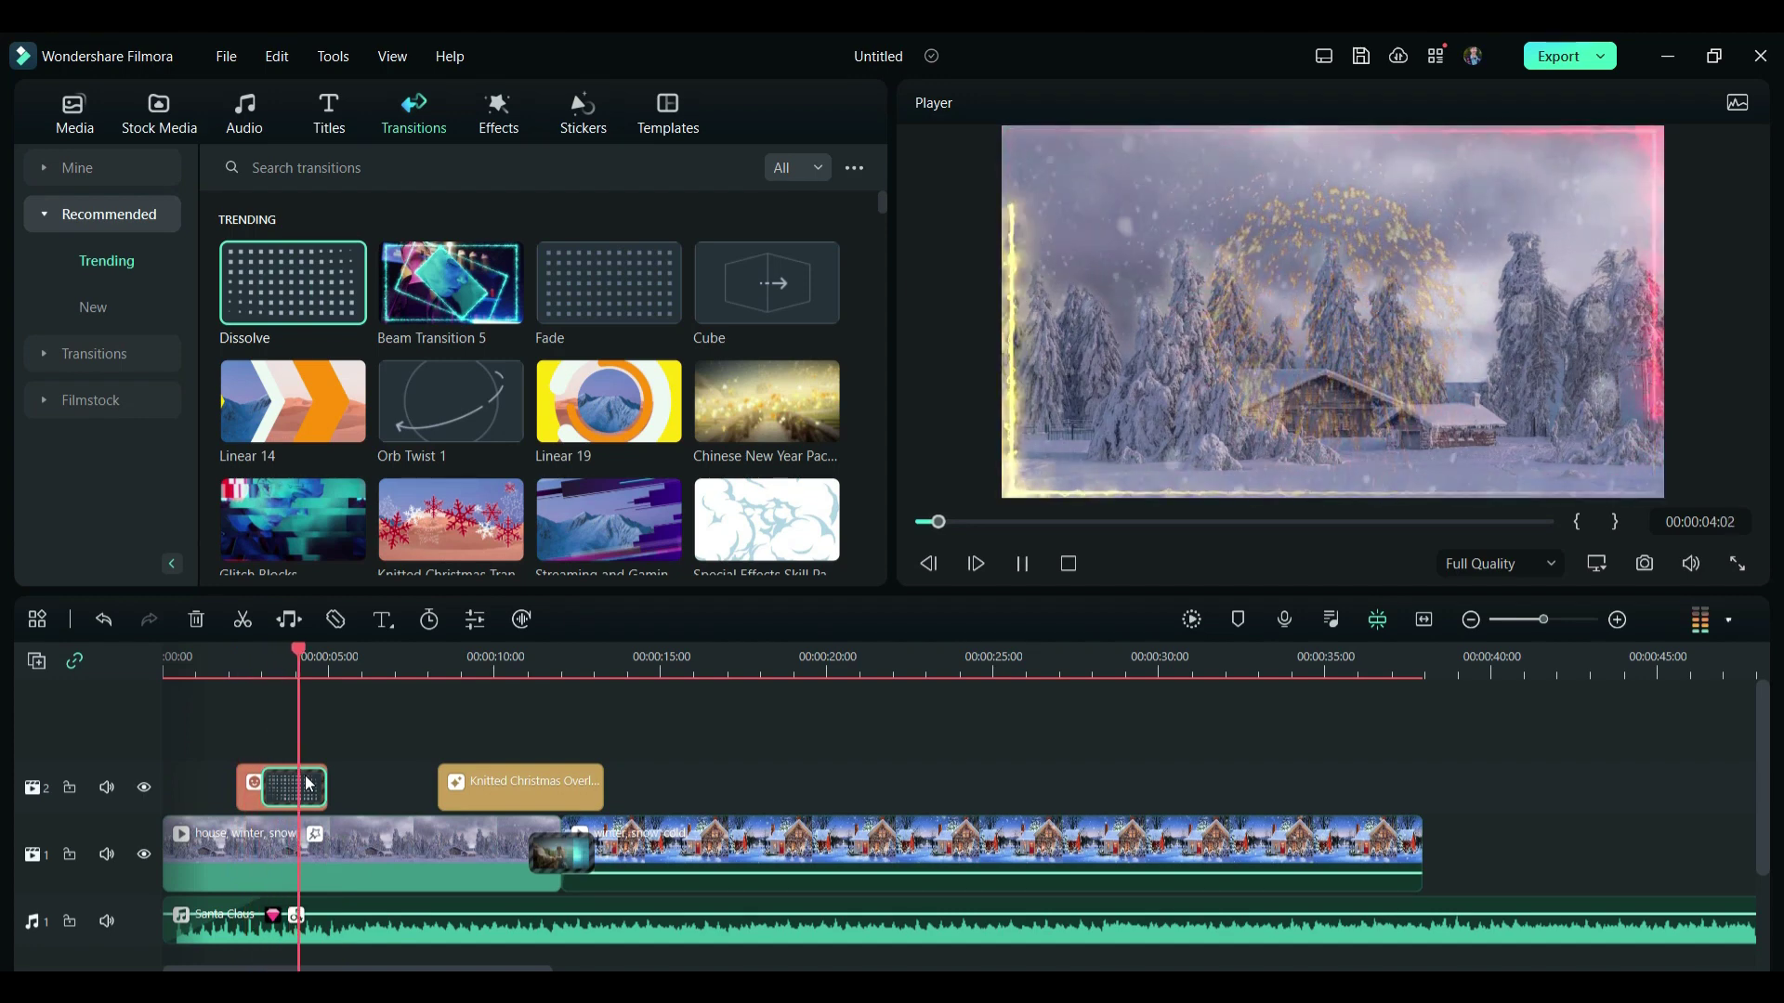
drag(309, 783, 1398, 883)
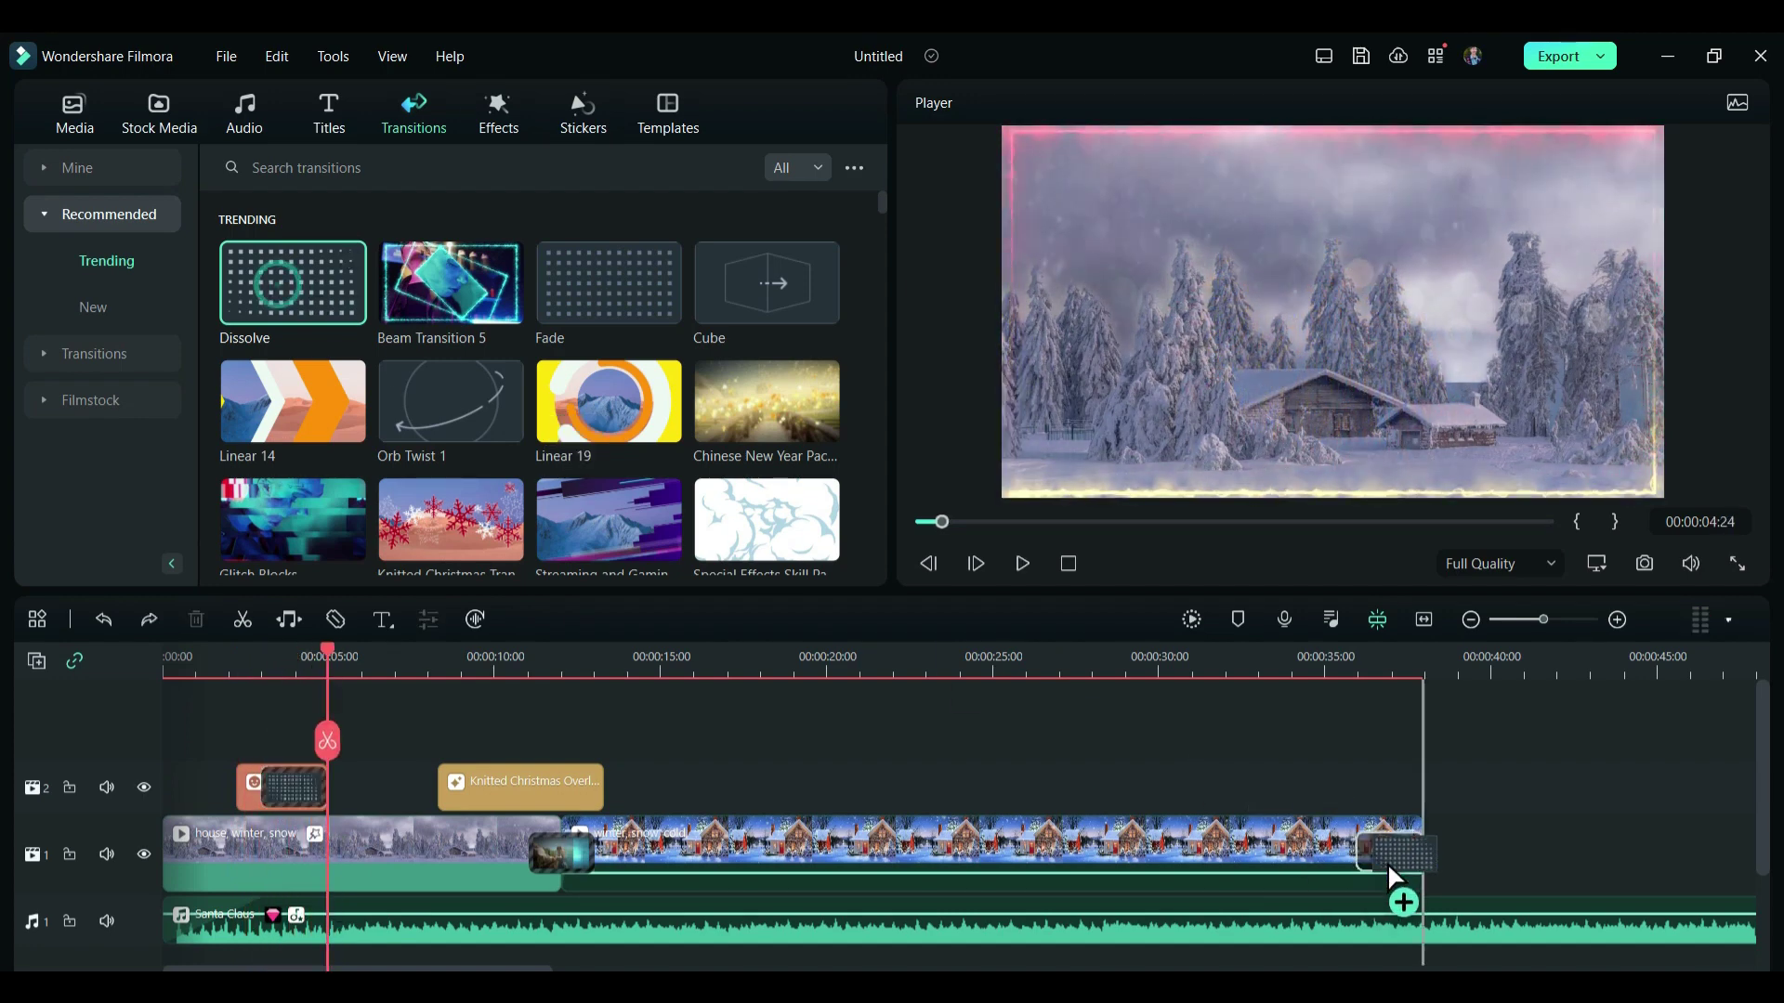
Step: Preview the video's end from about 35 seconds and shorten the final Dissolve to 2 seconds
click(1348, 665)
key(space)
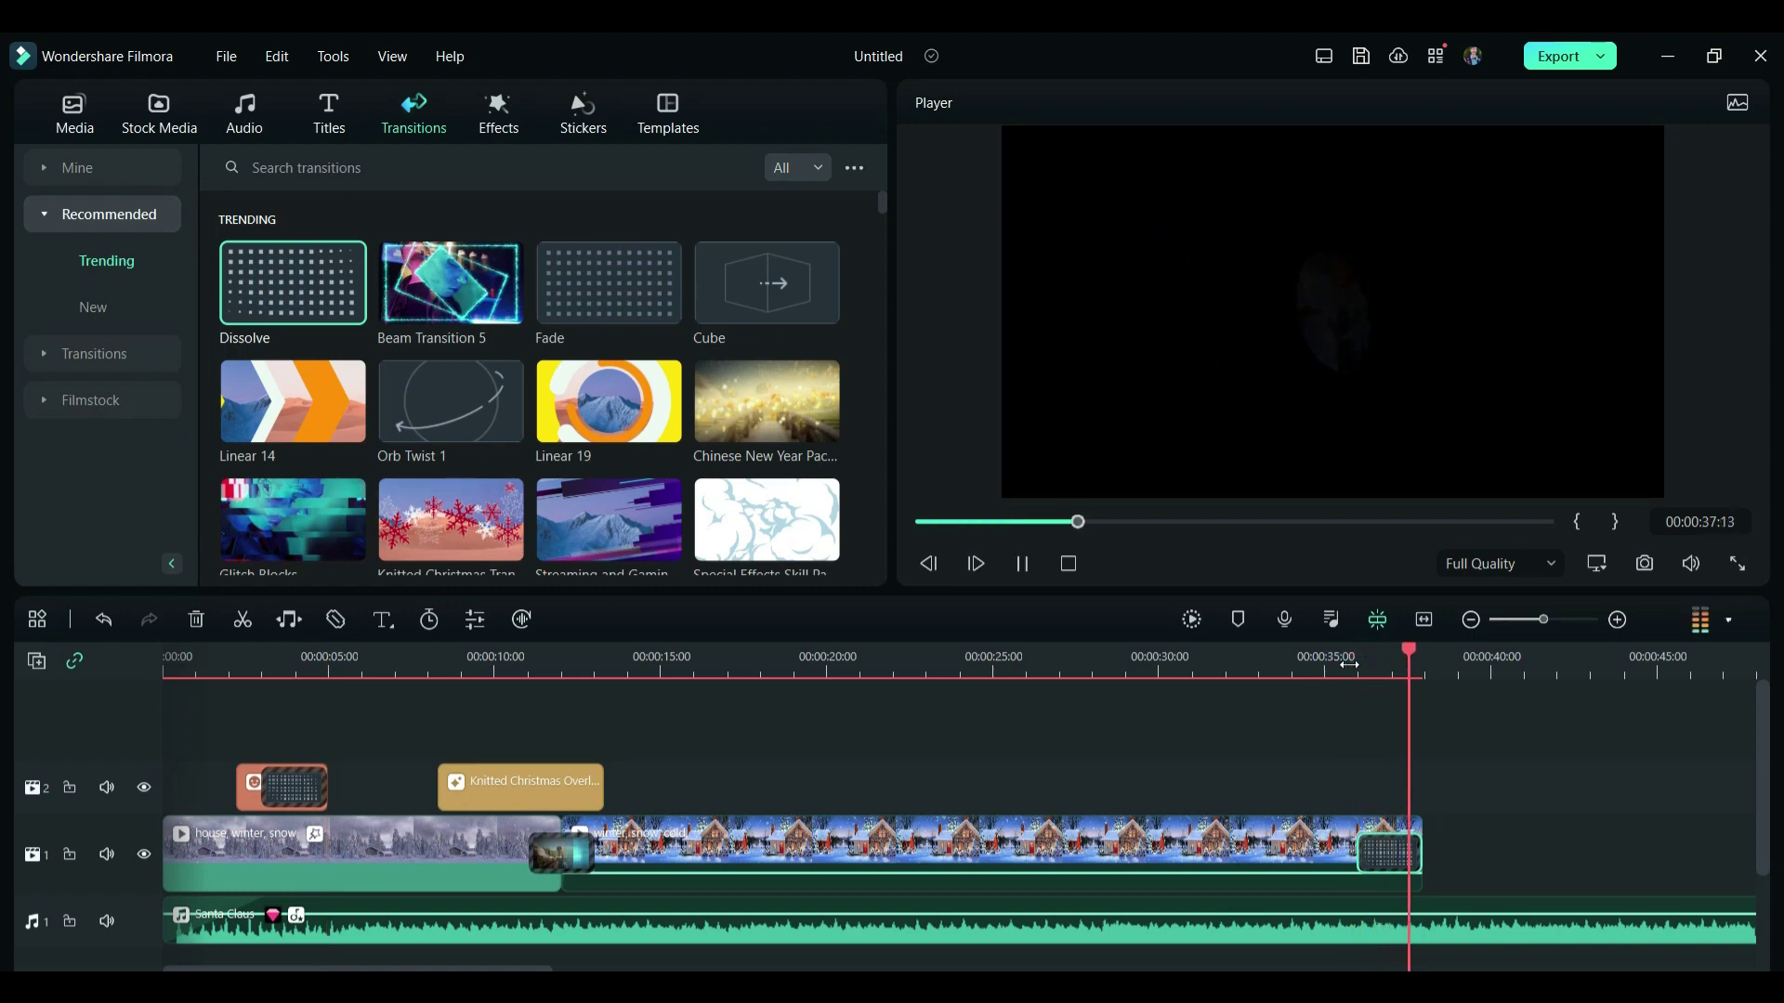
key(space)
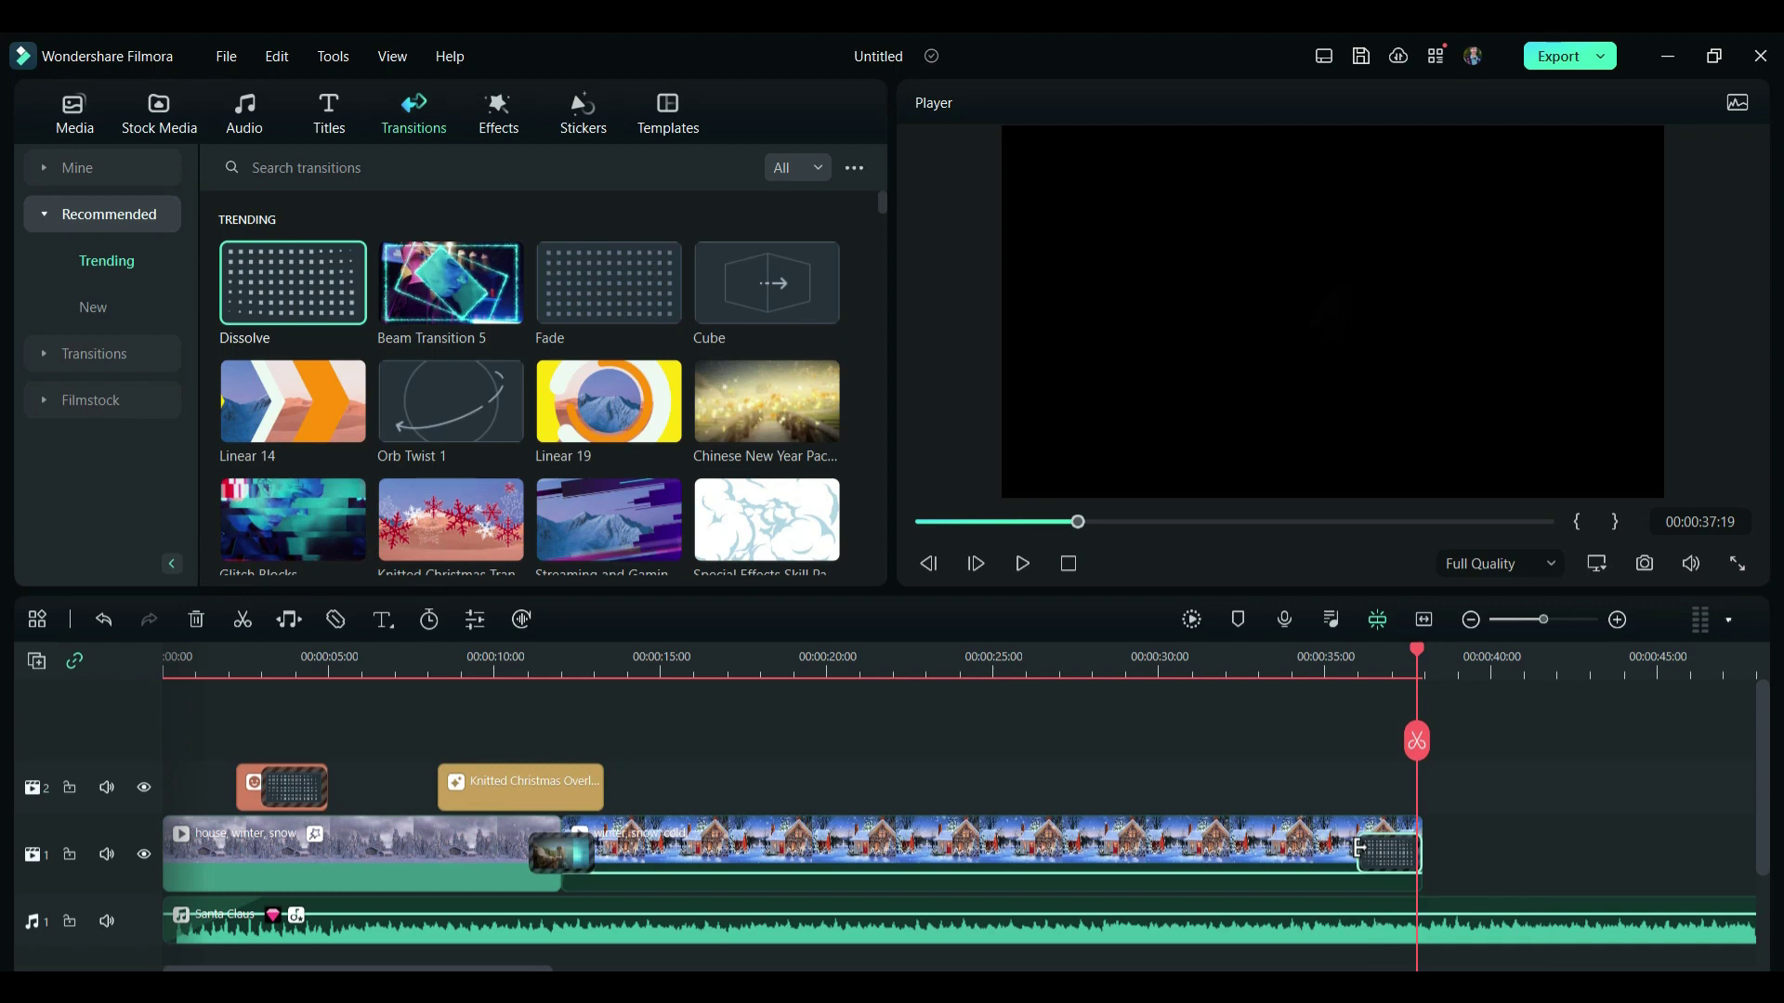
drag(1359, 847, 1384, 849)
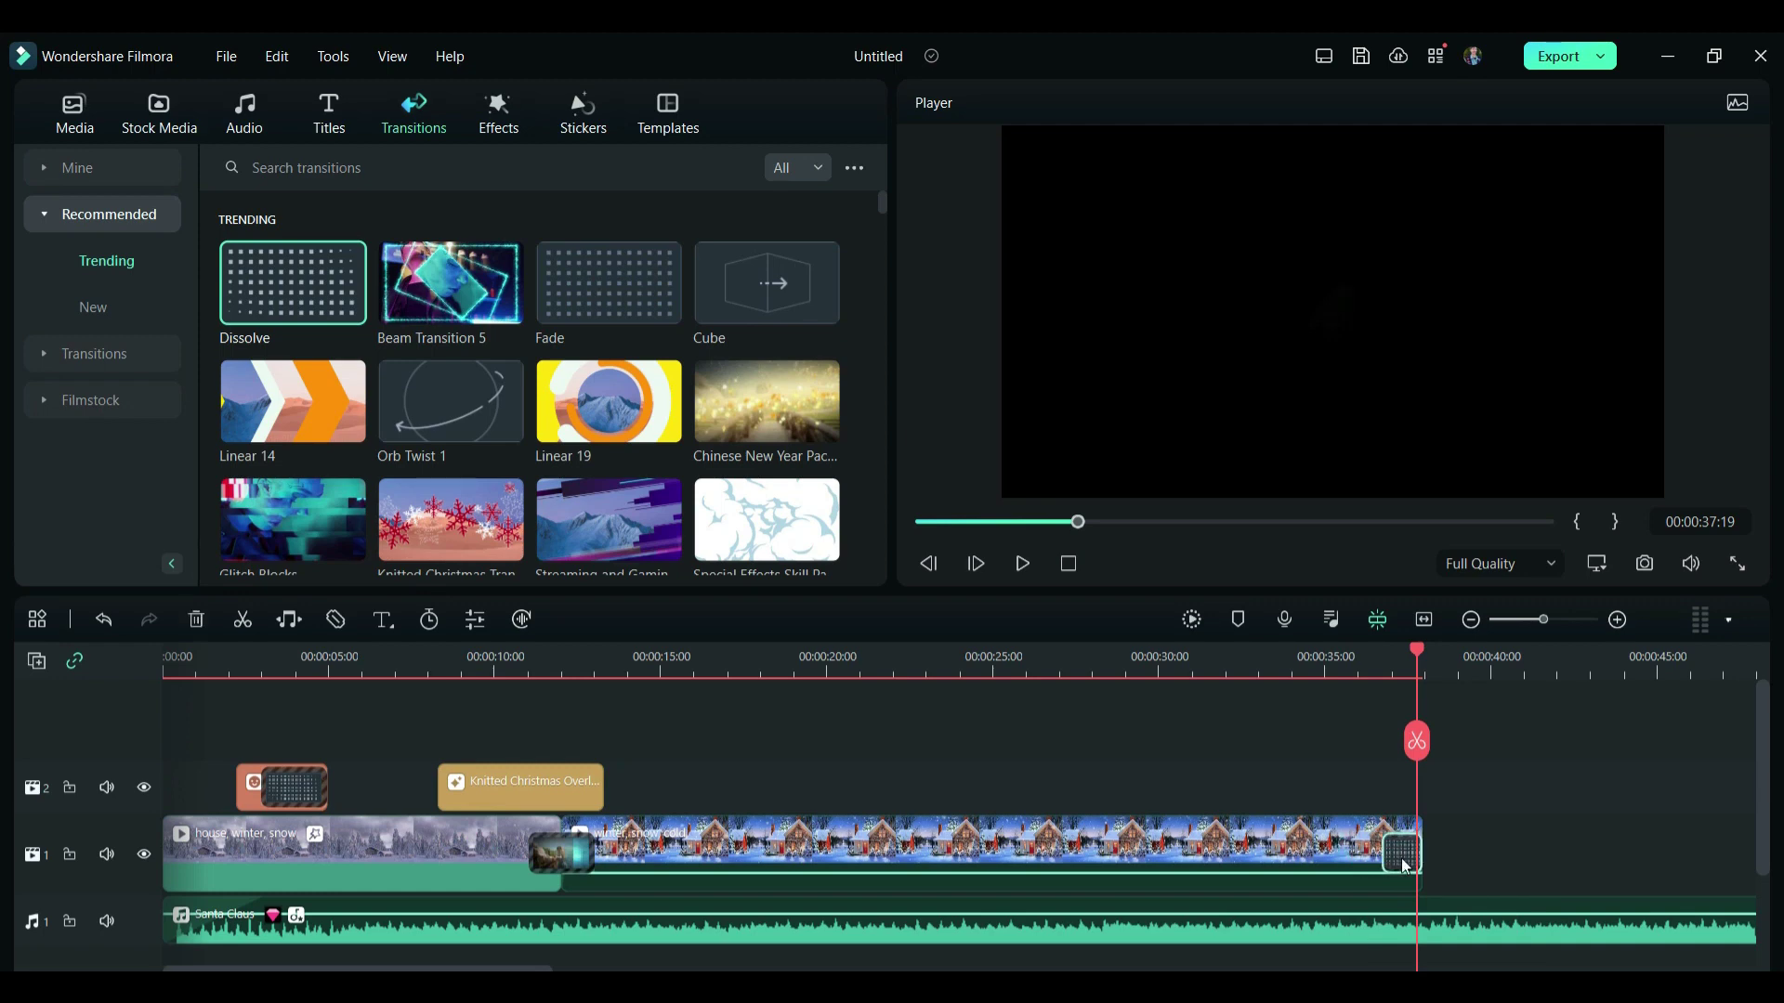
Step: Set the transition between the two winter clips to Overlap mode, lasting 2 seconds
double_click(1403, 855)
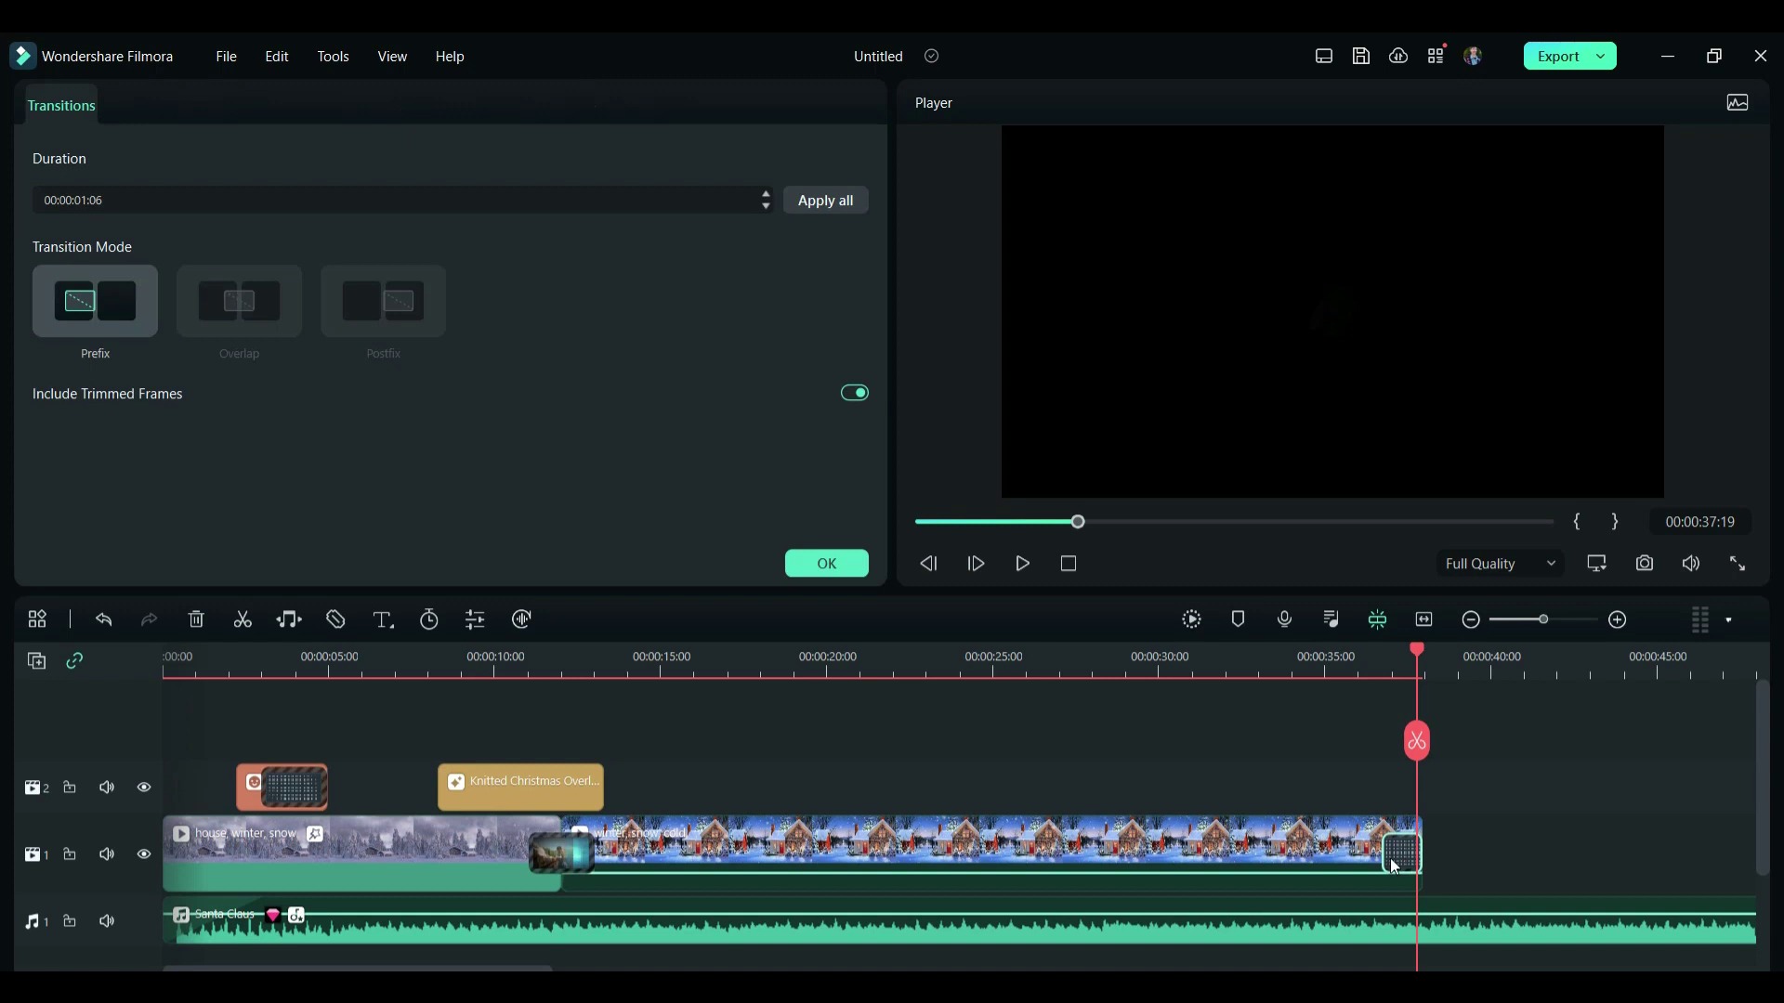
click(563, 860)
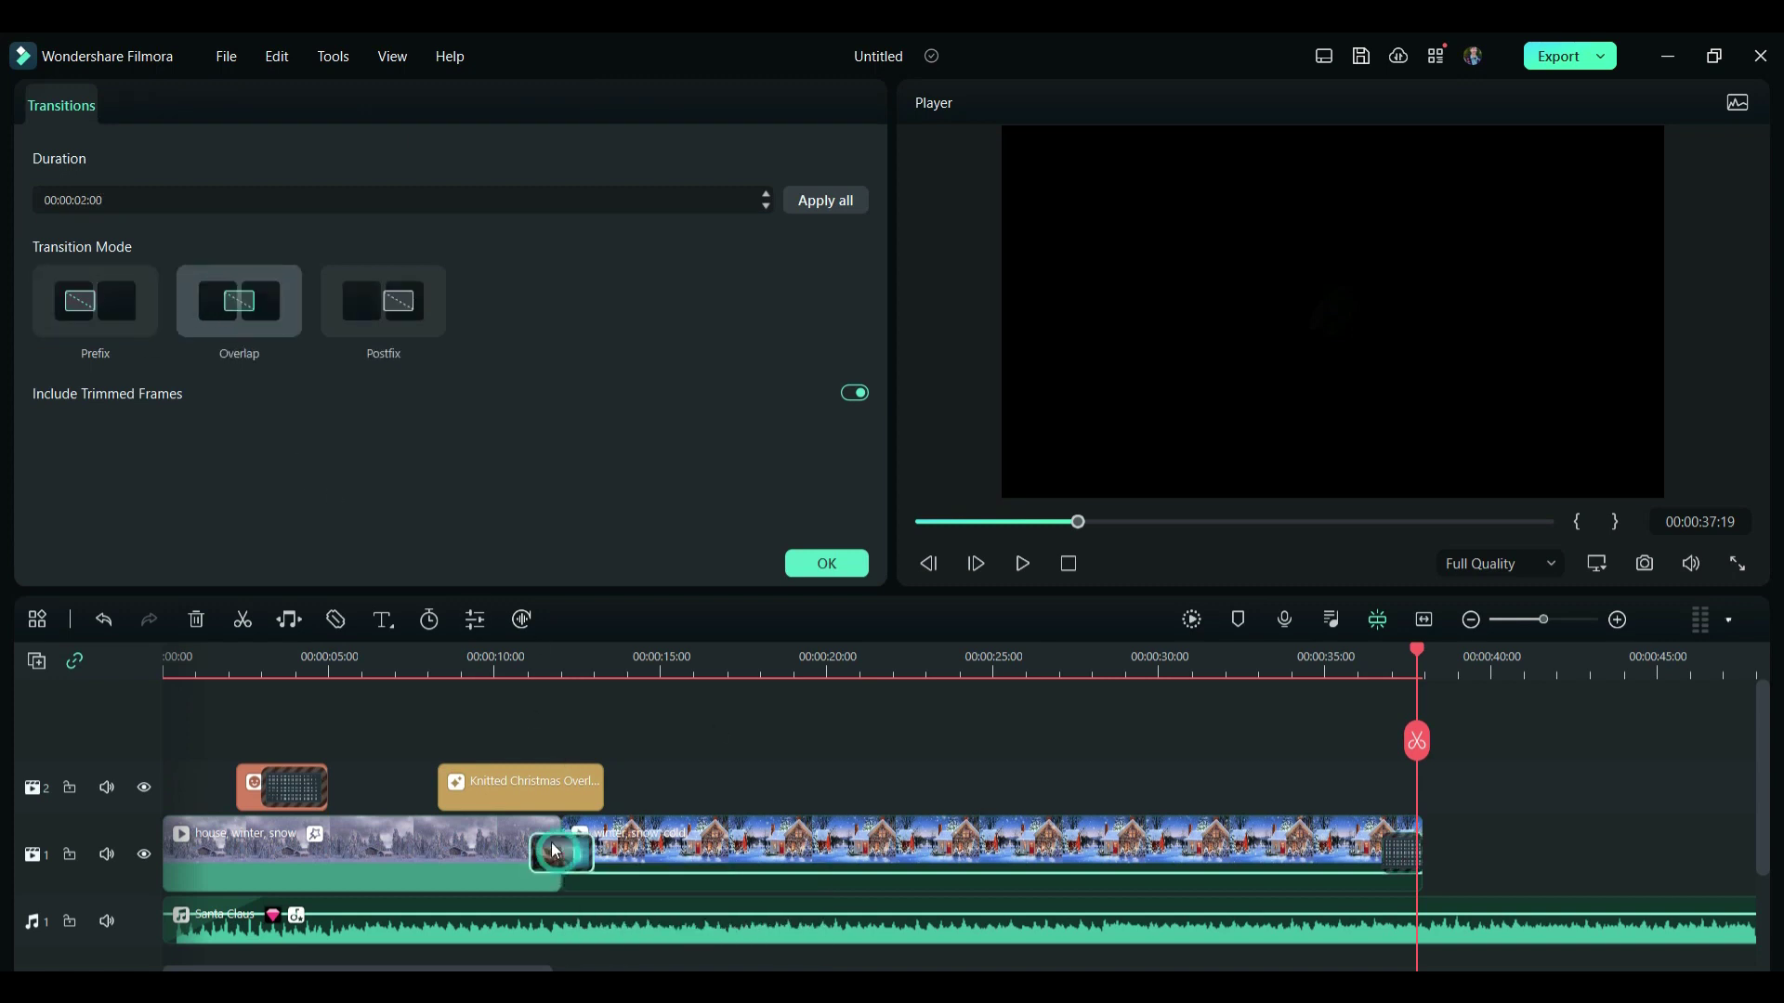
click(96, 320)
click(340, 317)
click(227, 314)
click(845, 567)
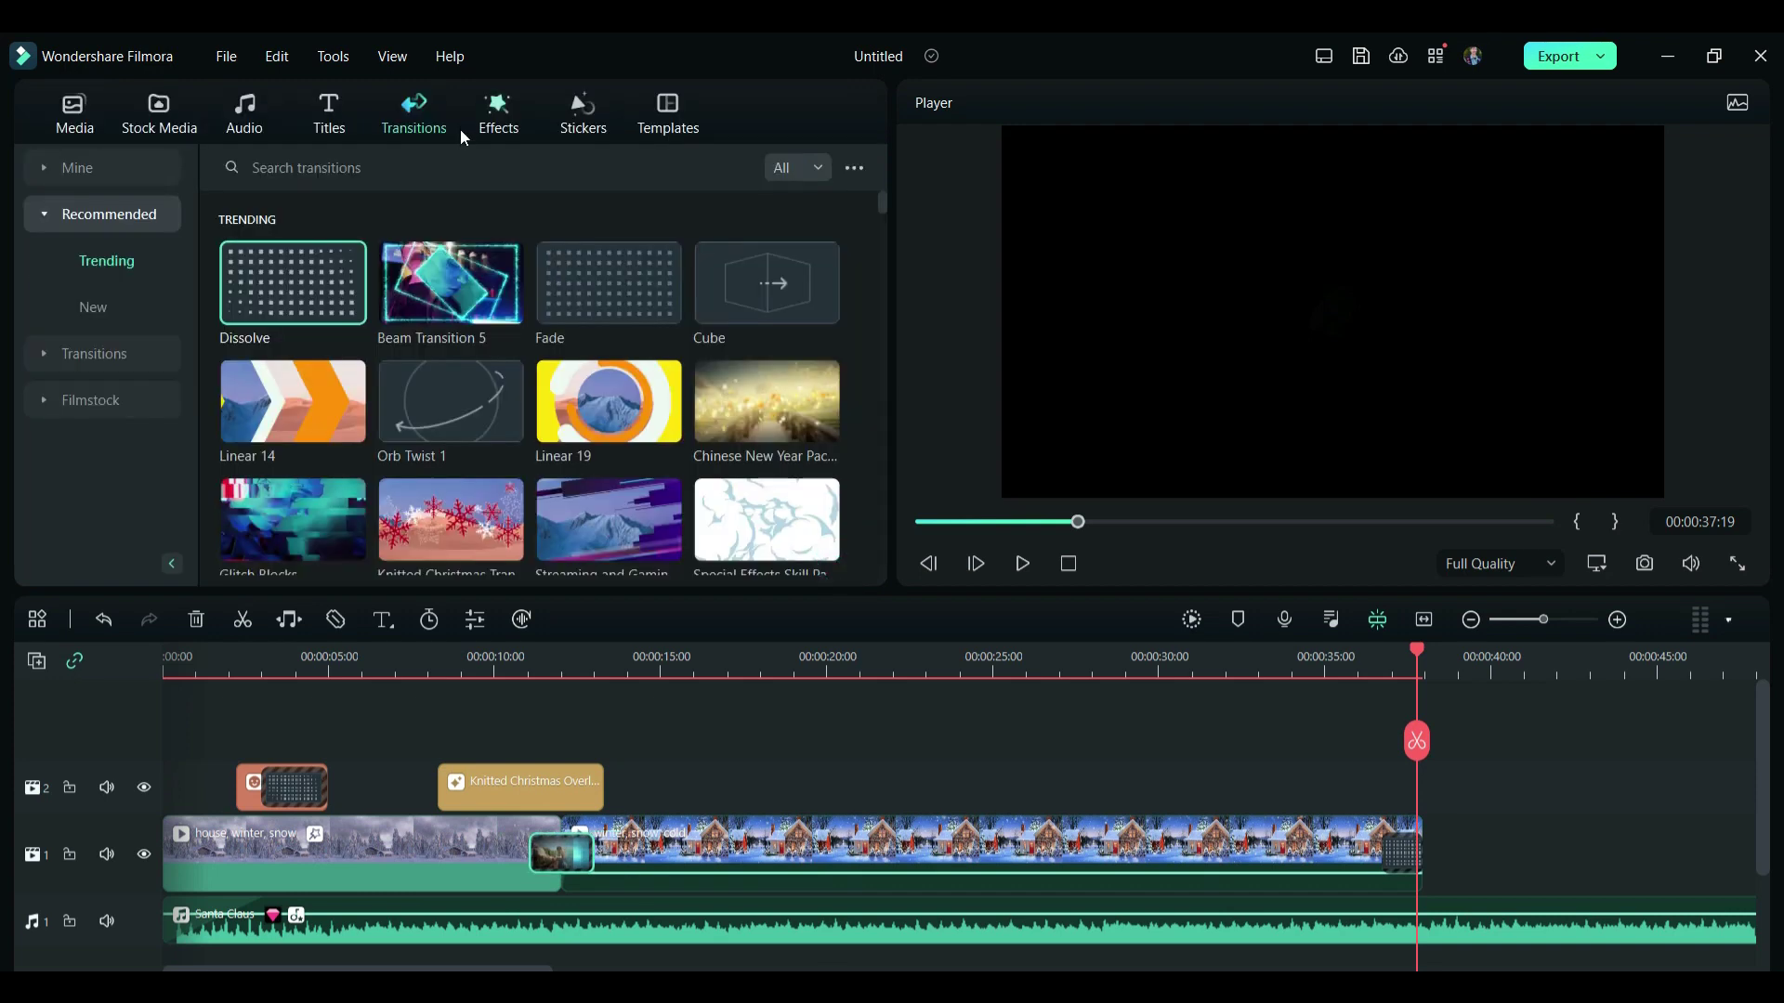
Step: Drag the Lower Third 12 title from the Titles library onto track 2 near 00:00:15
click(351, 119)
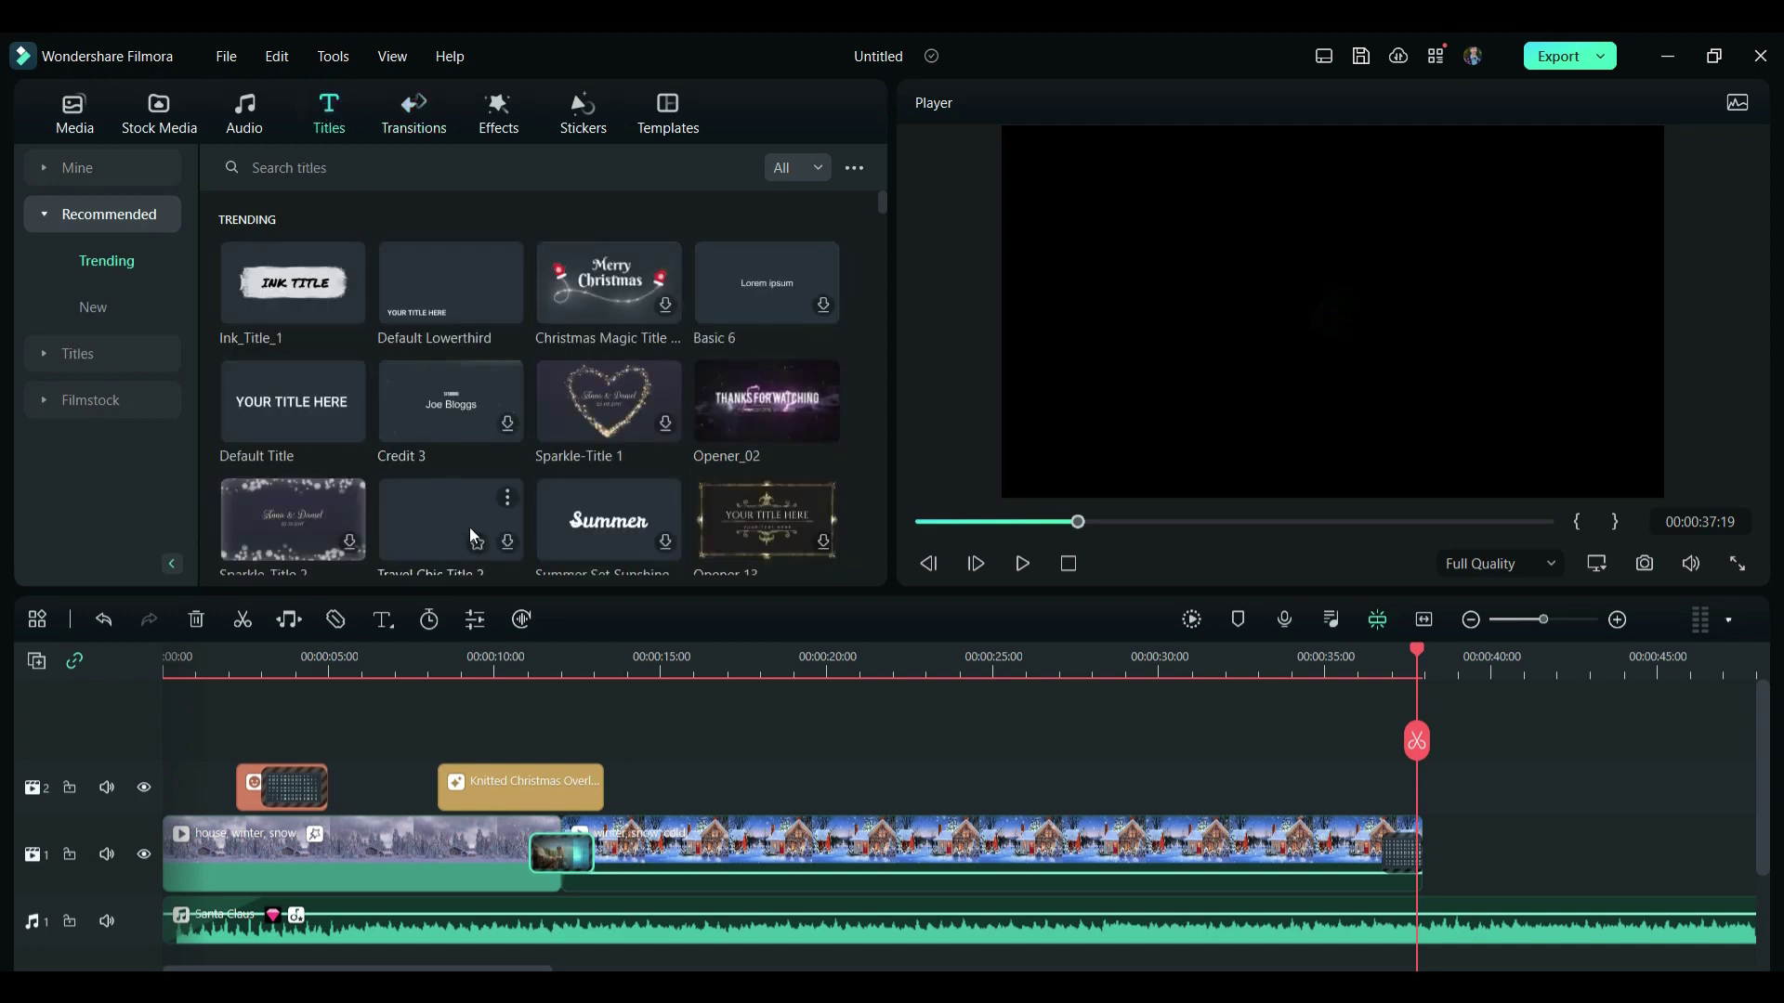
scroll(284, 342, down, 10)
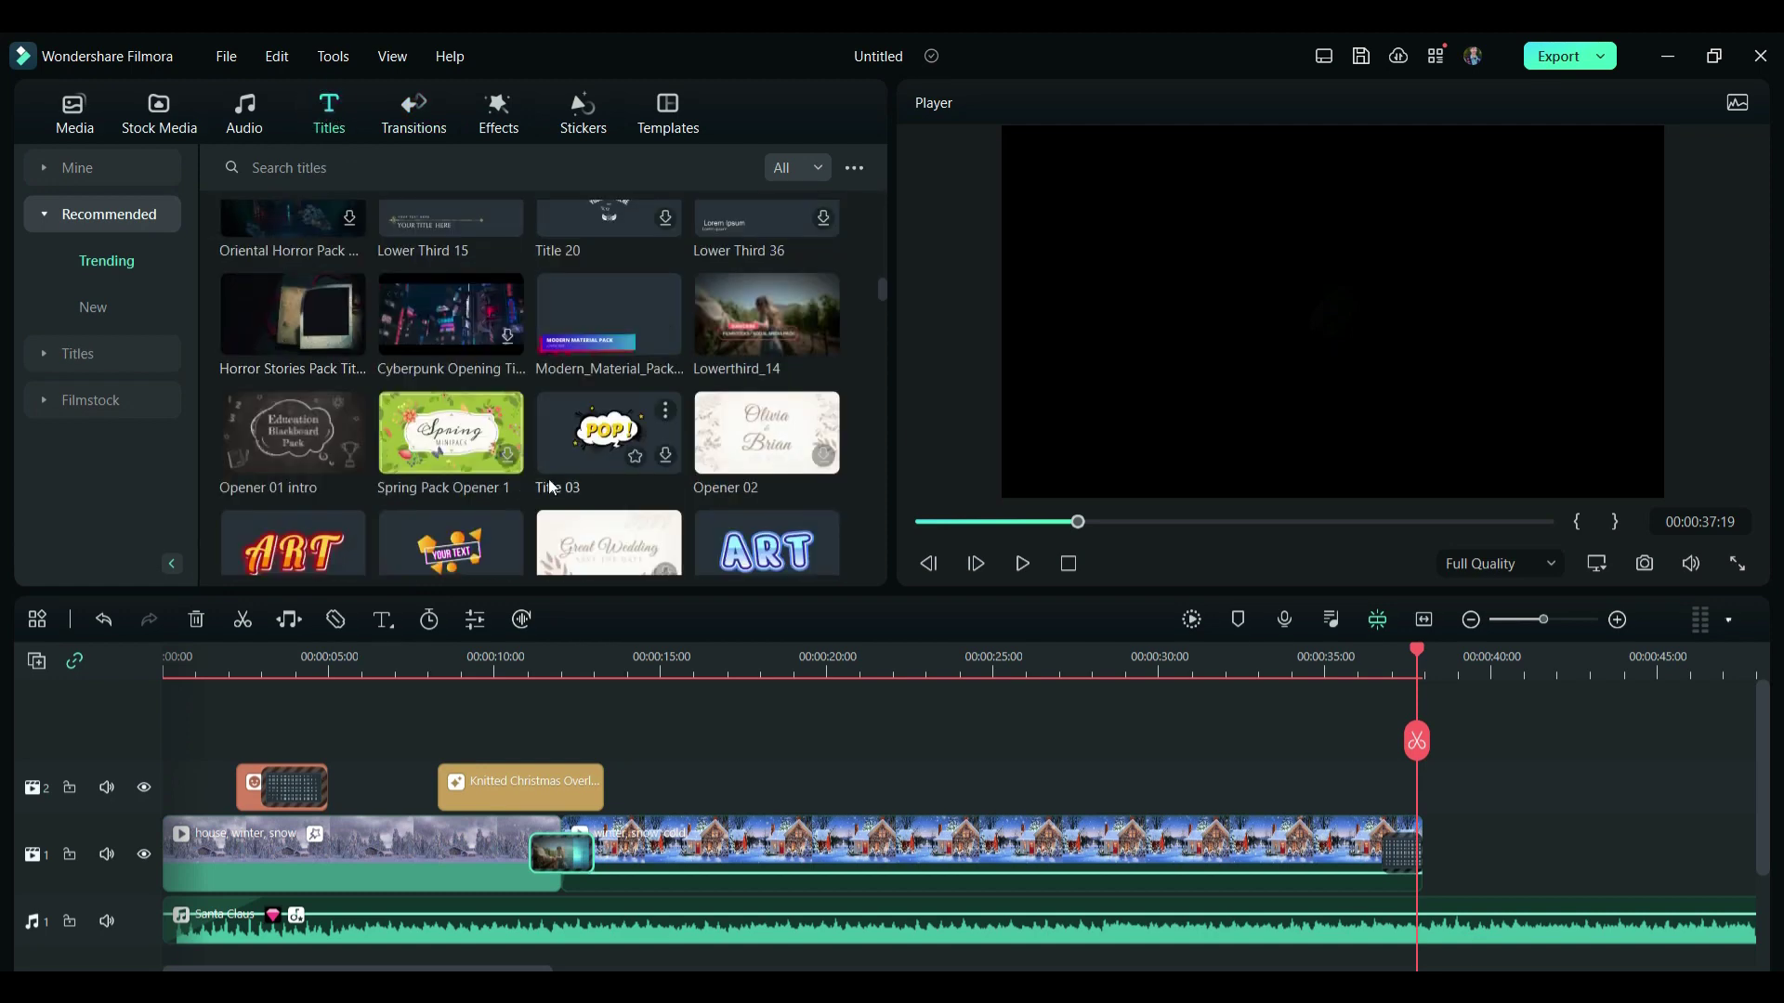
scroll(551, 485, down, 10)
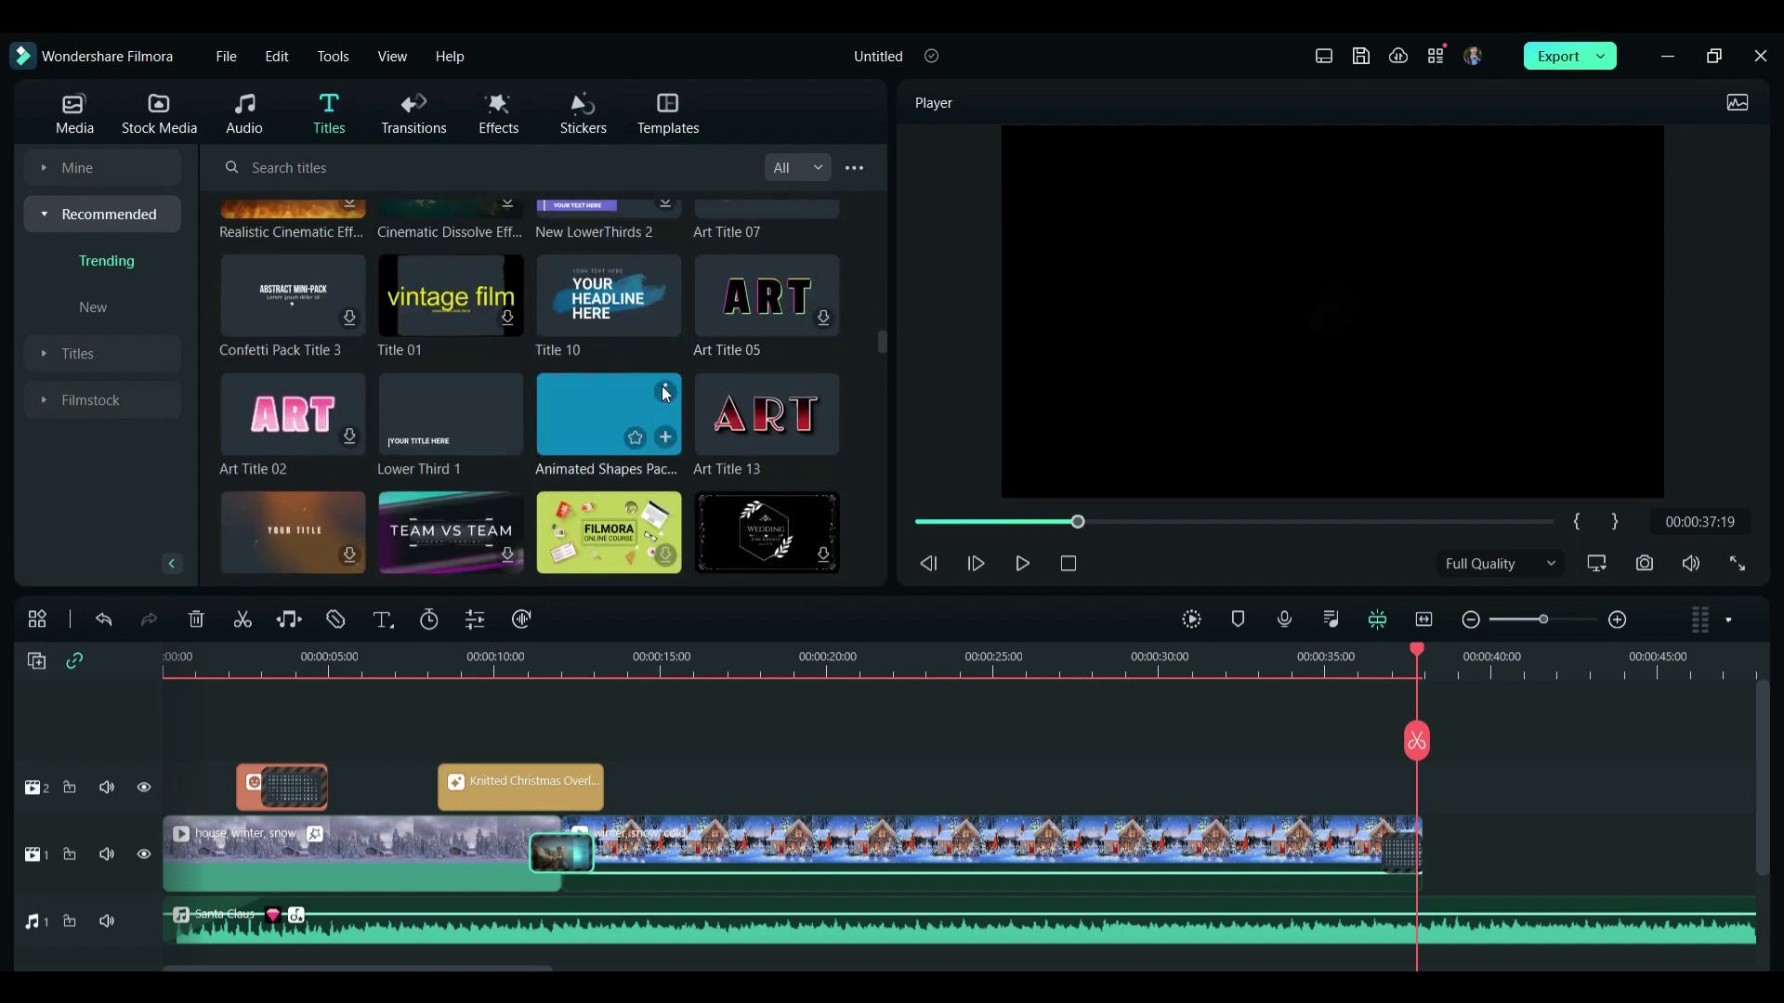
scroll(666, 394, down, 5)
scroll(665, 394, down, 5)
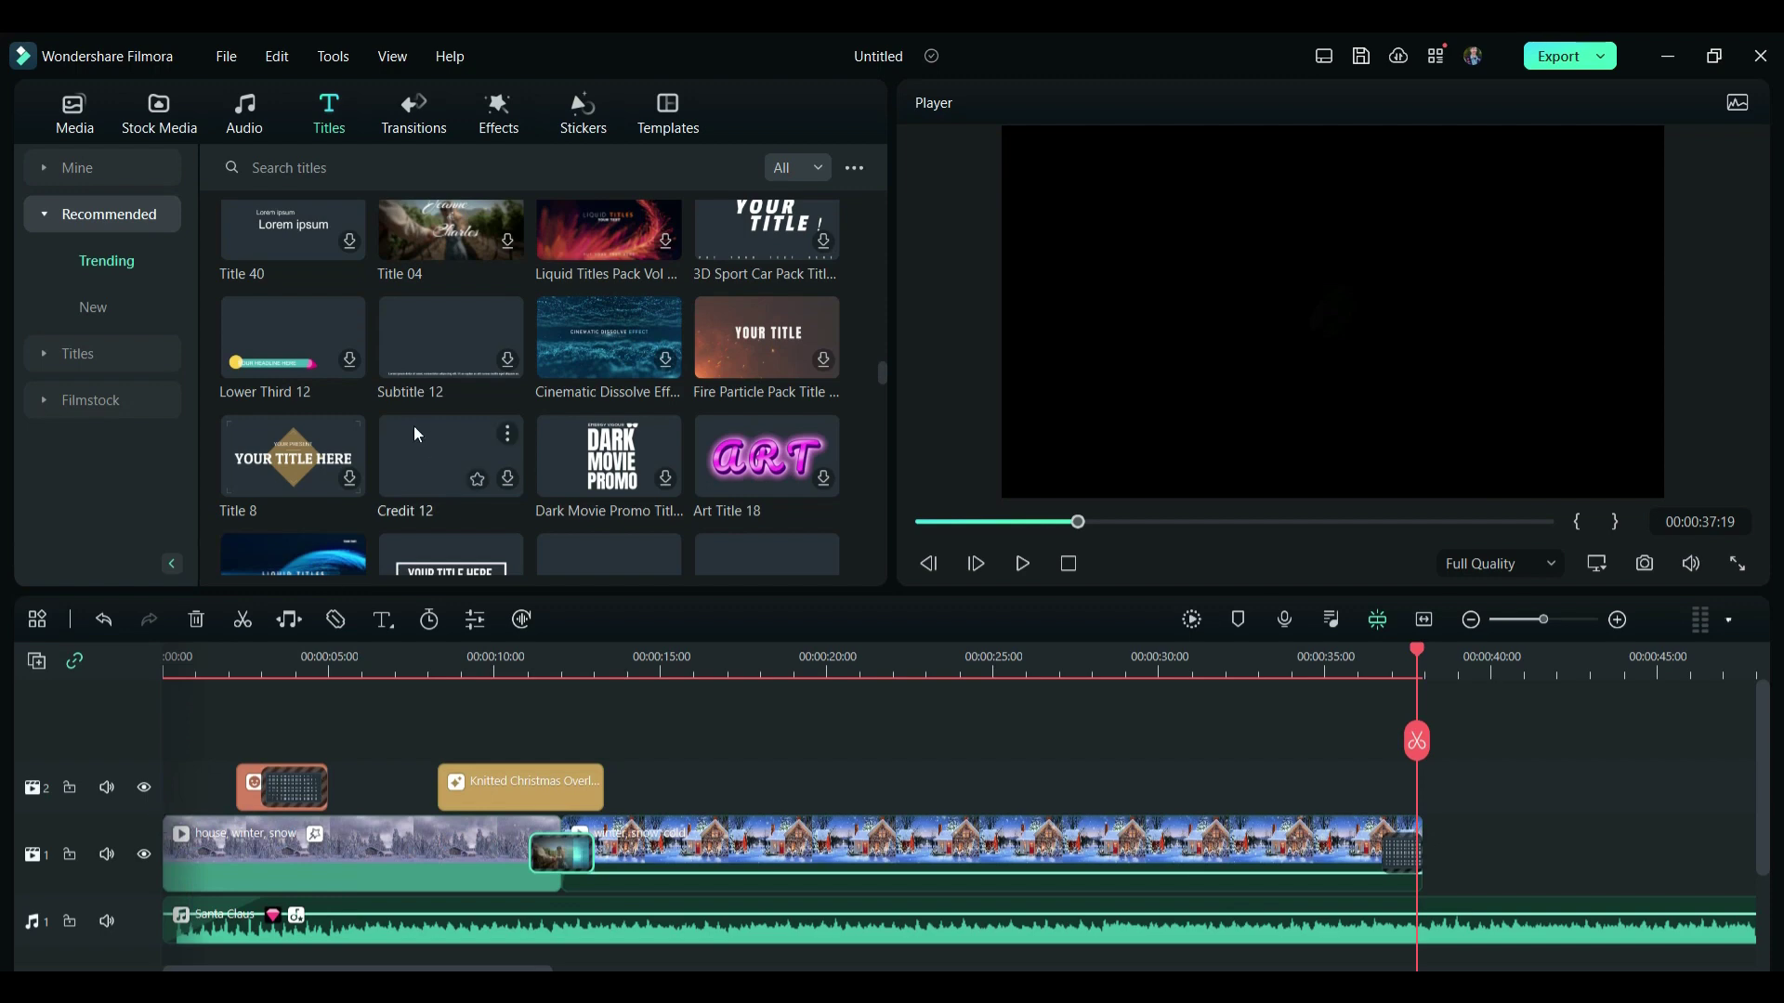
scroll(414, 426, up, 1)
drag(283, 422, 633, 789)
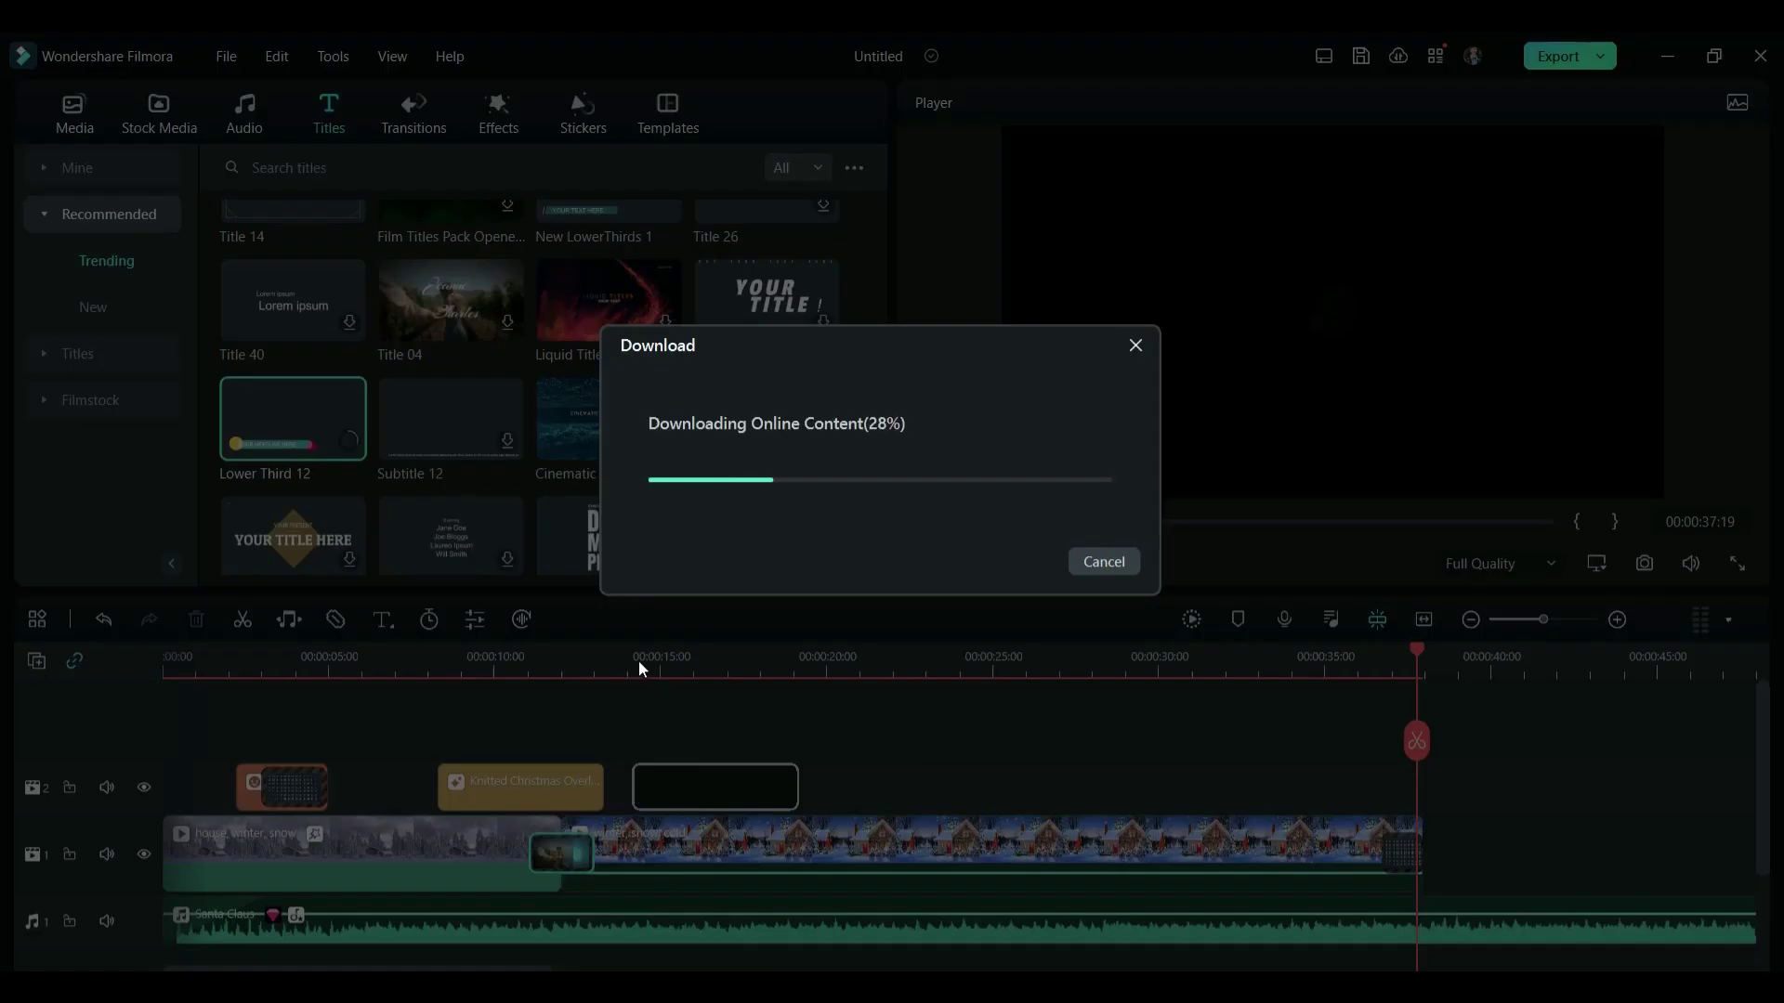
Step: Make the lower third read 'Merry Christmas' at size 44 in the yellow preset, then open Advanced editing
text(Merry Christmas)
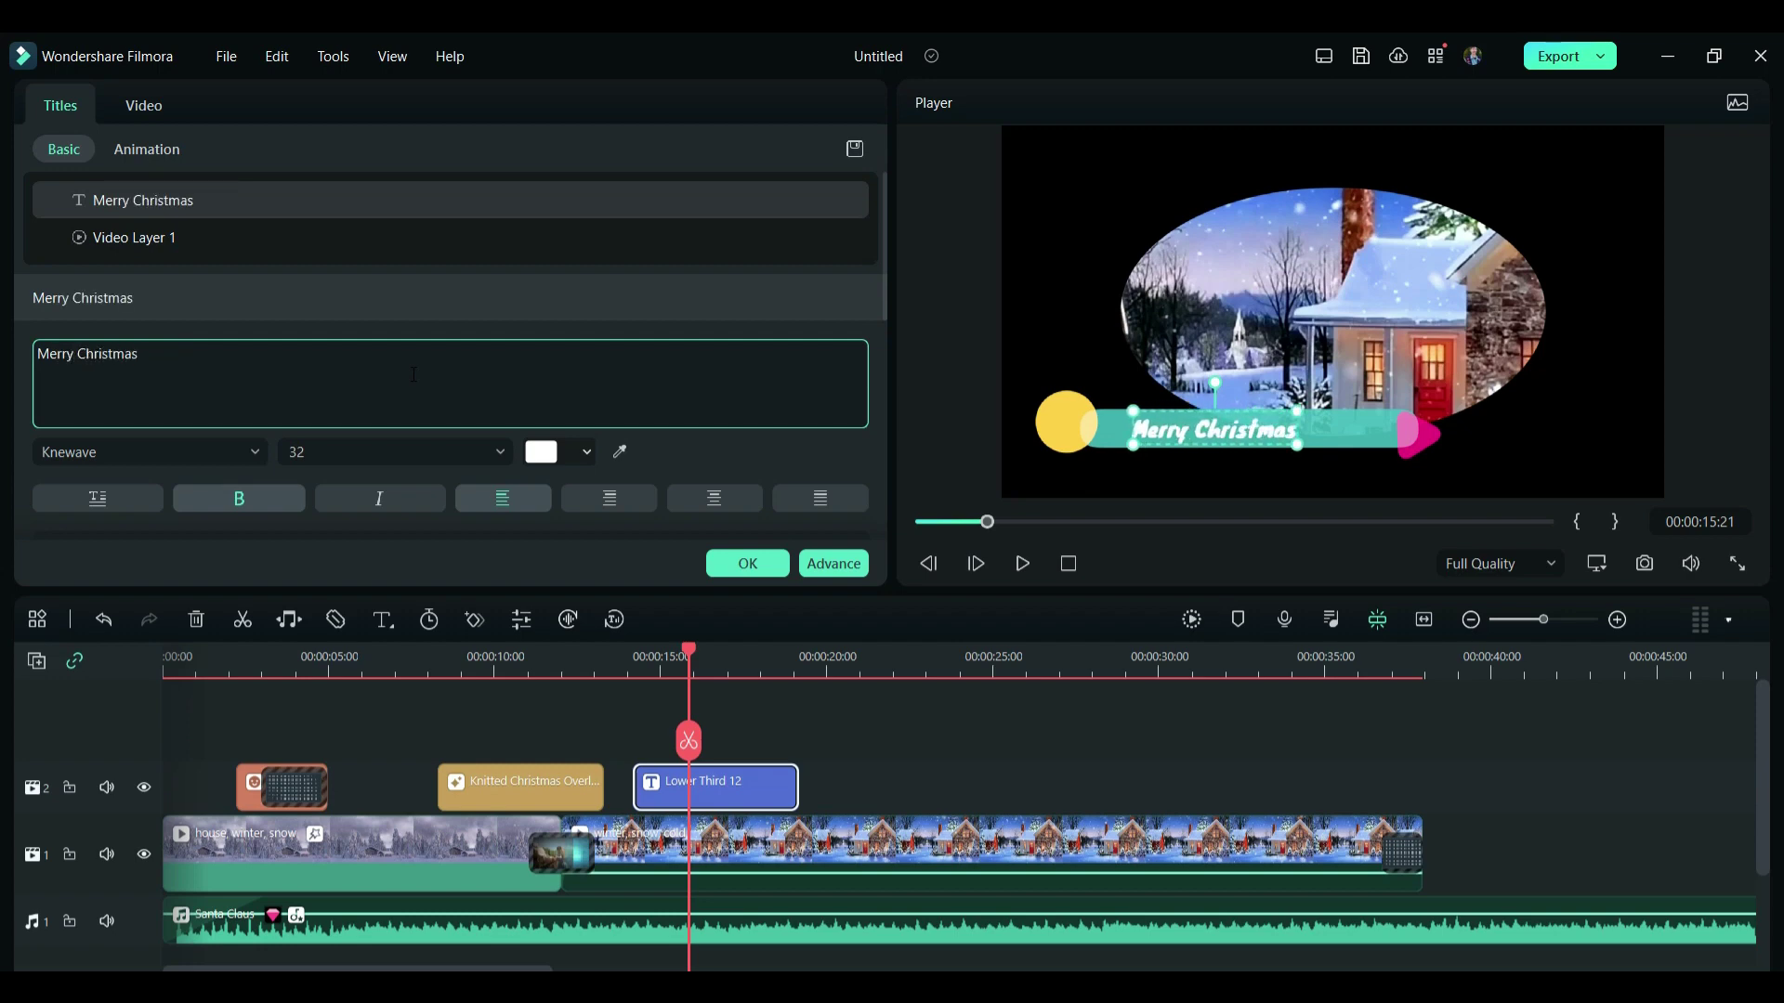
scroll(402, 446, down, 5)
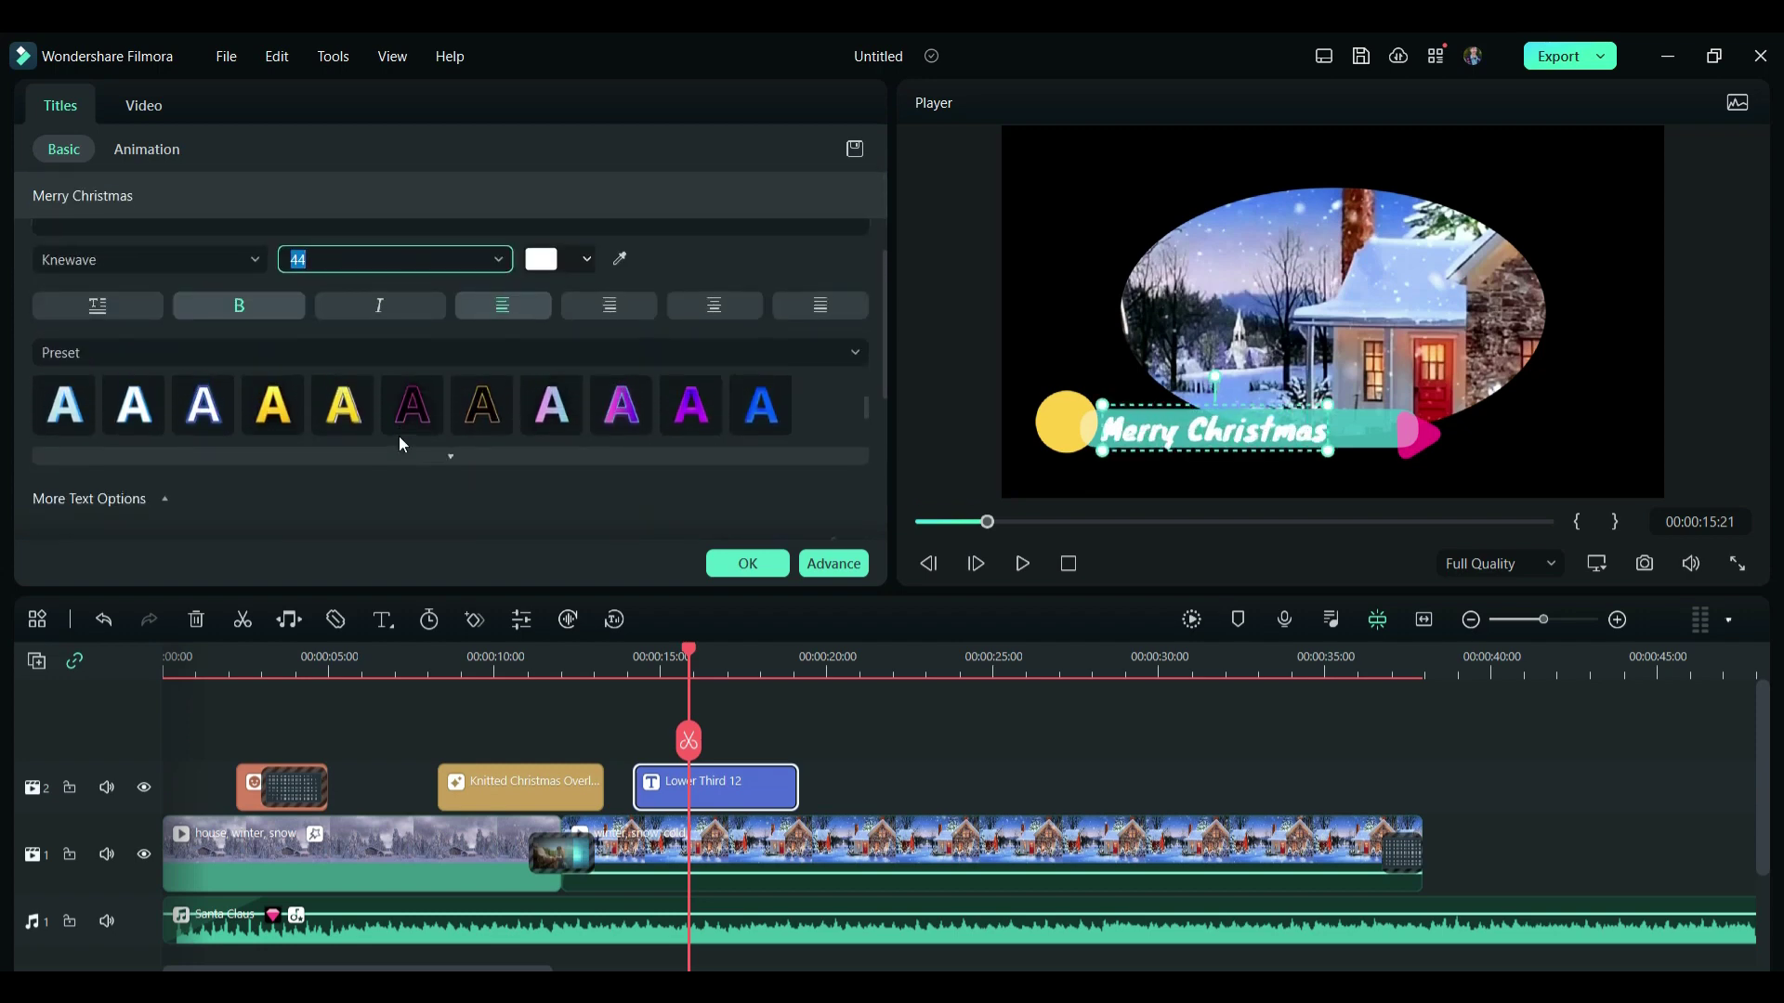
click(274, 418)
click(558, 406)
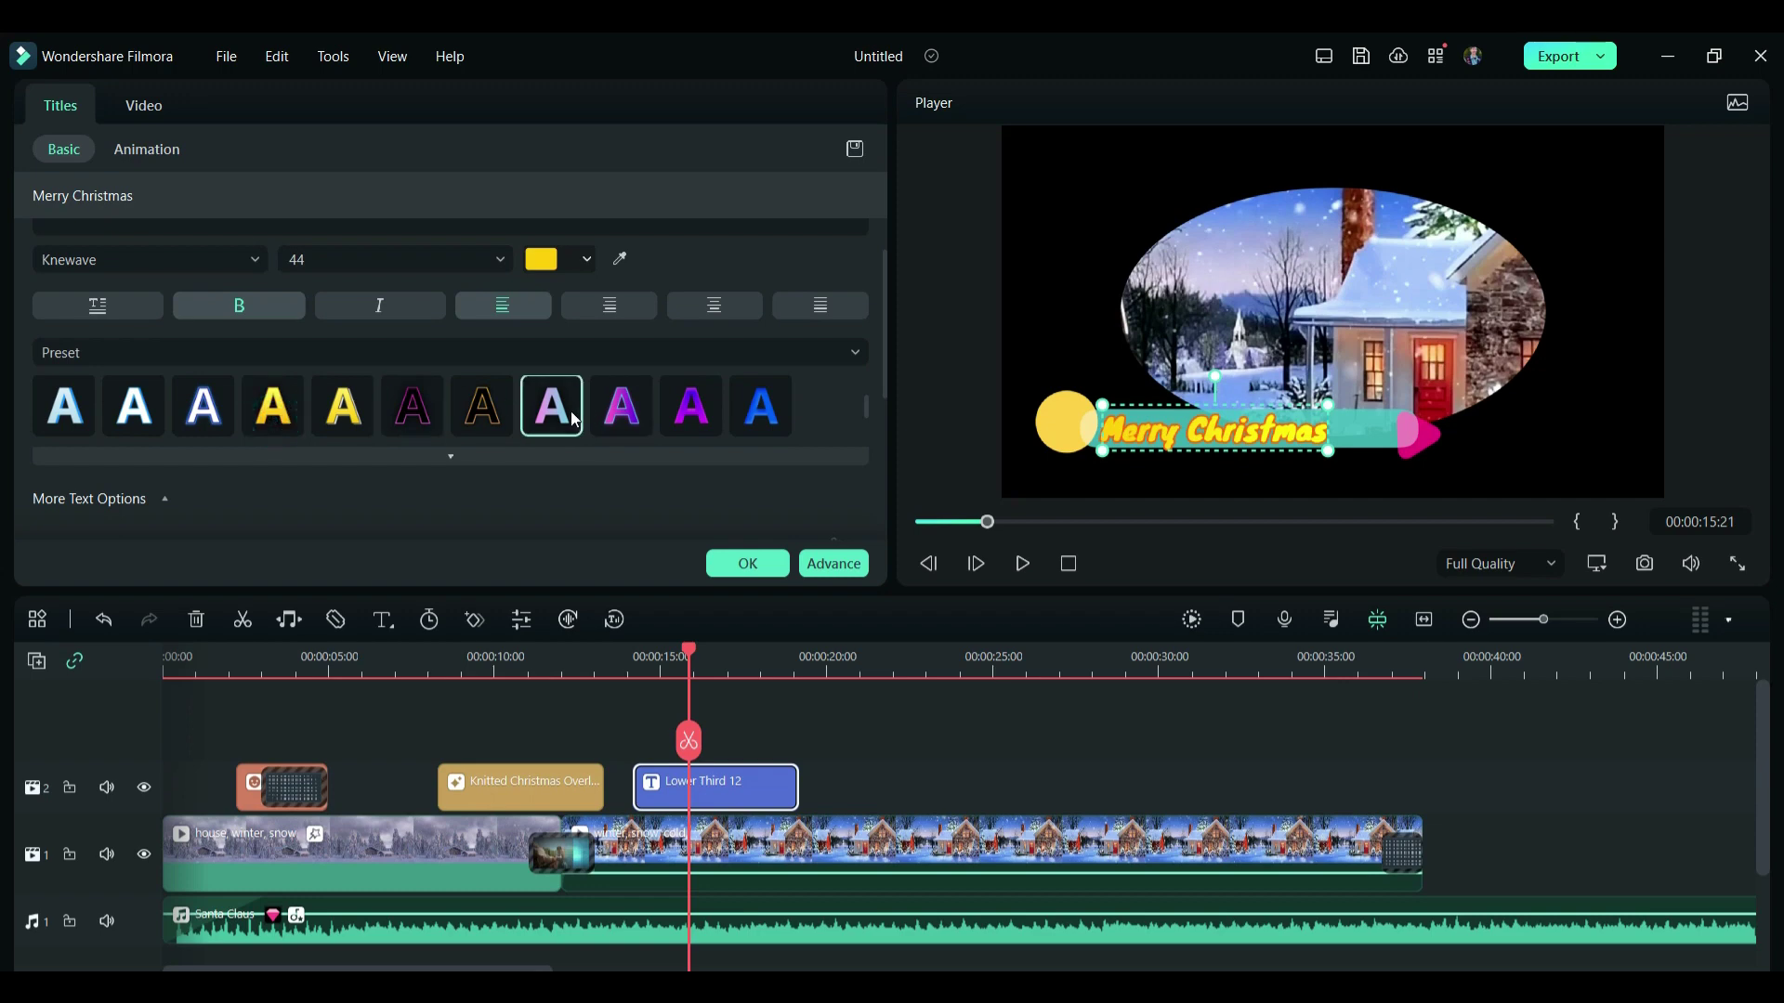
scroll(567, 413, up, 1)
click(570, 415)
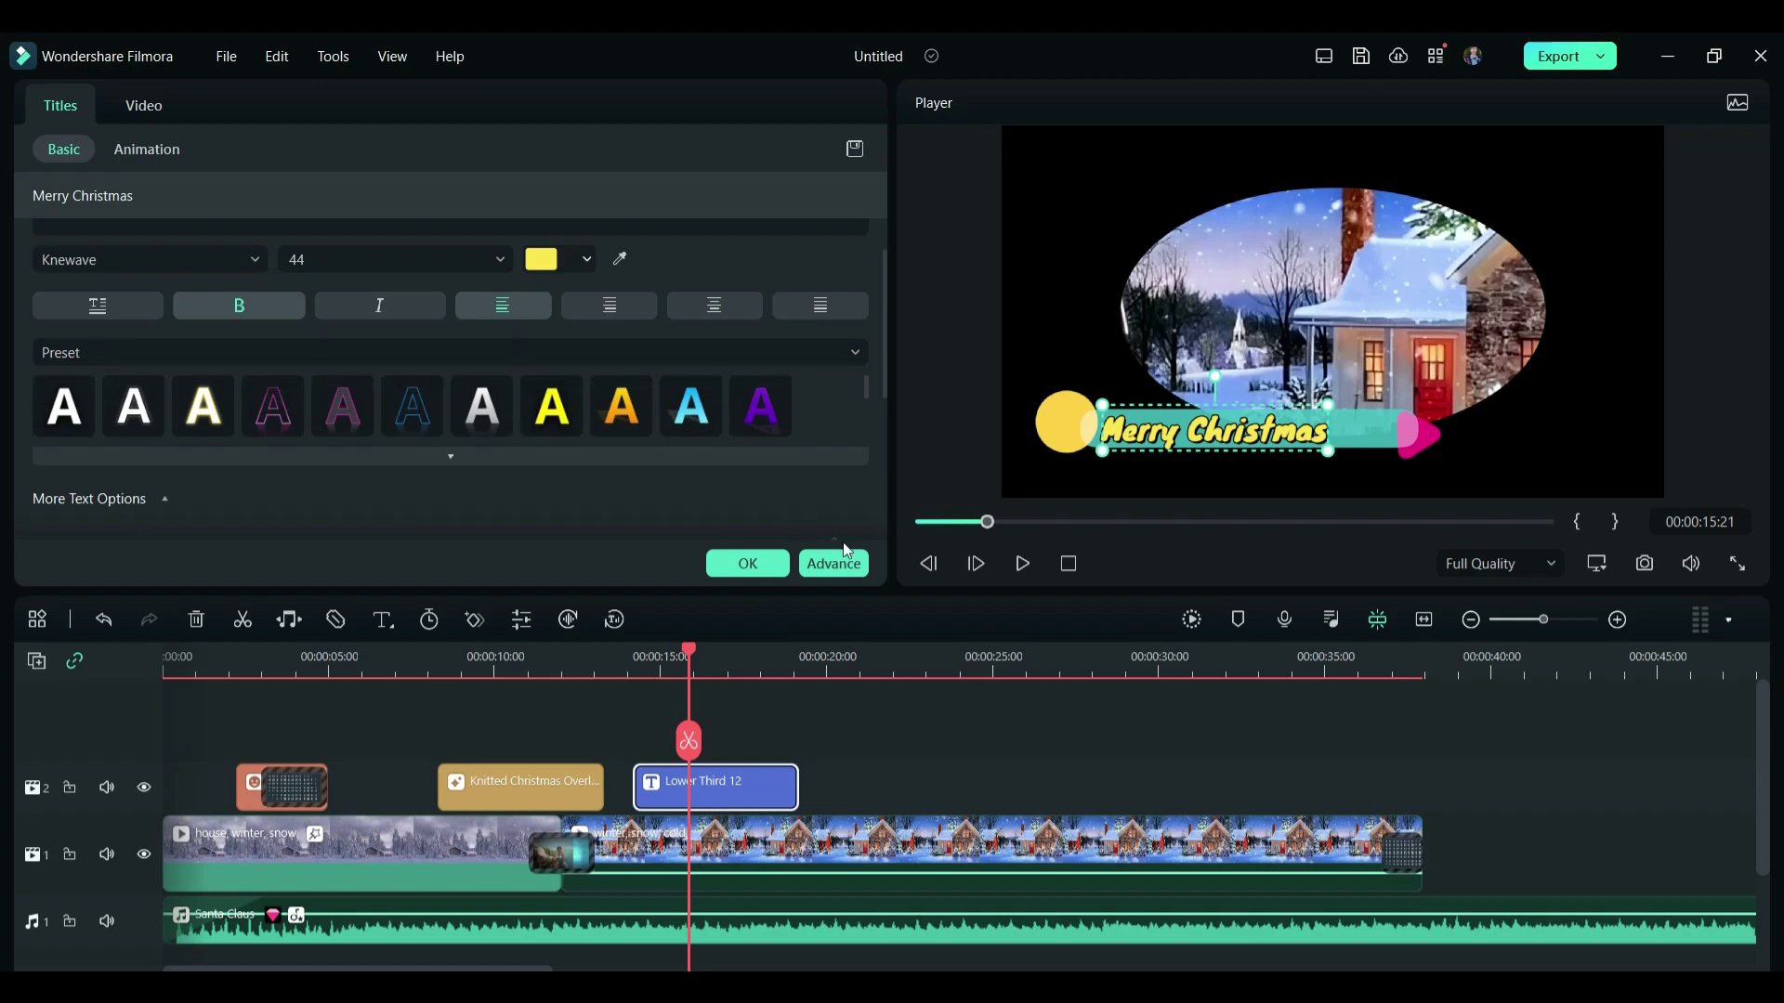
click(838, 565)
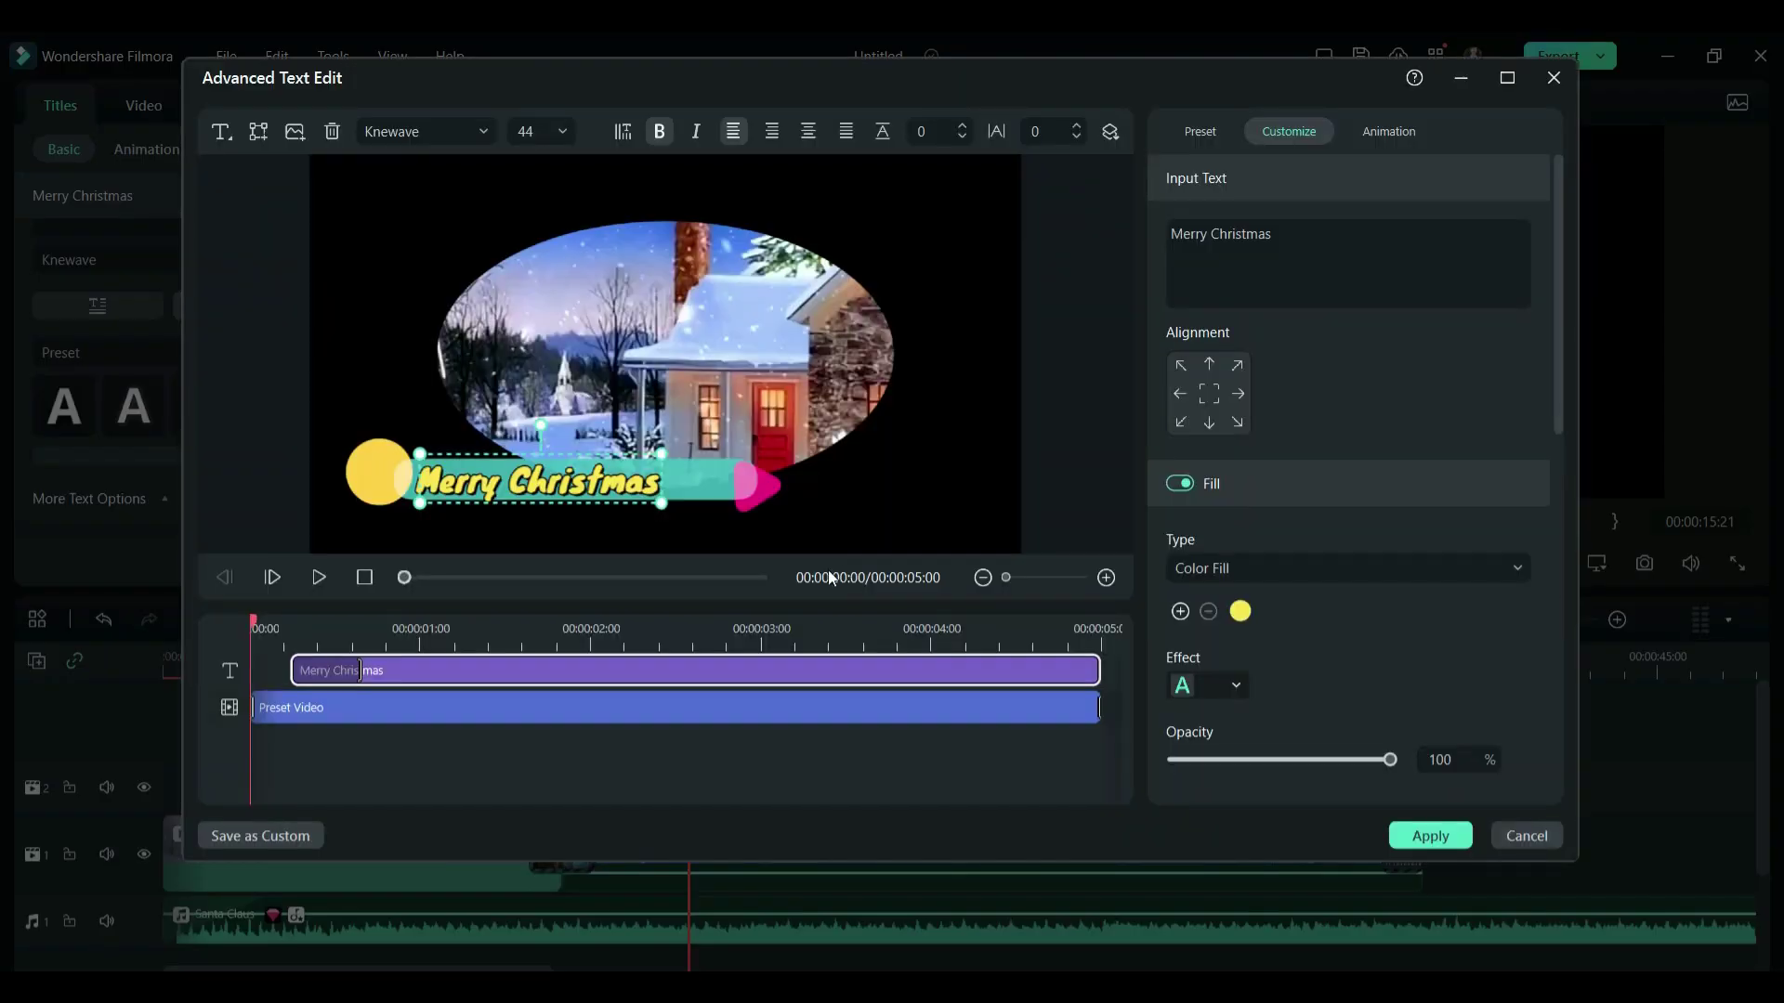
Step: Apply the RichTick animation to the Merry Christmas title
click(415, 633)
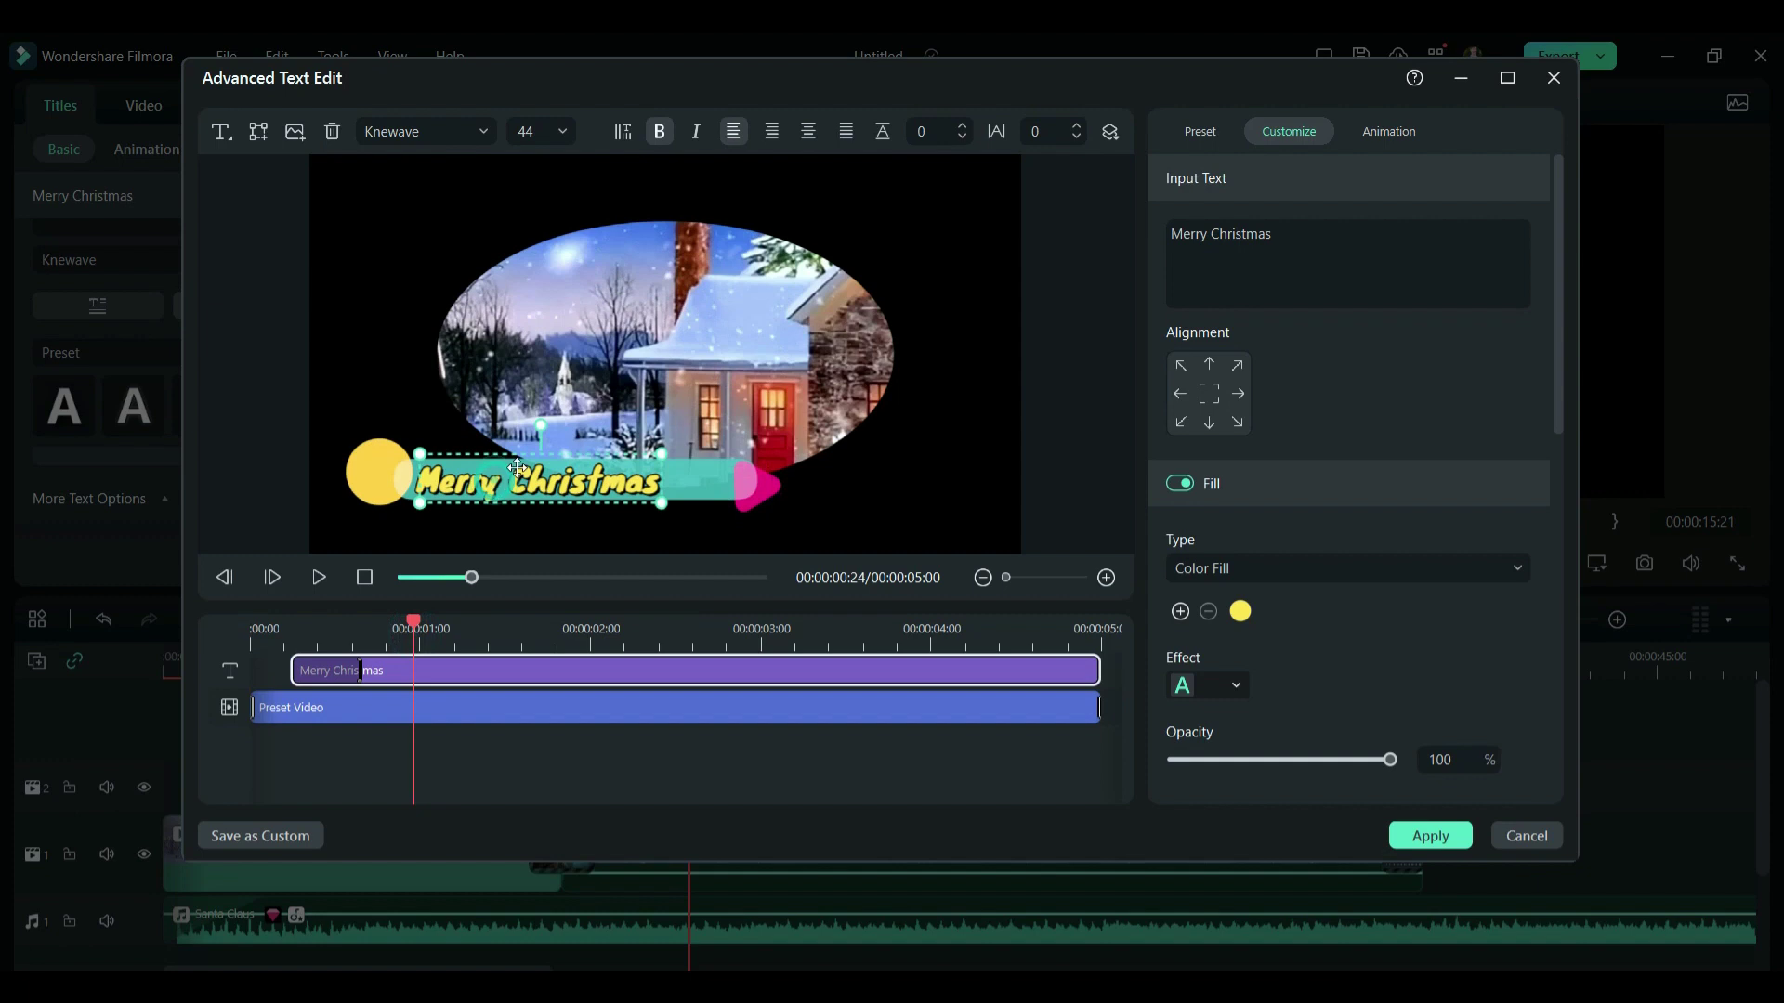
click(1390, 132)
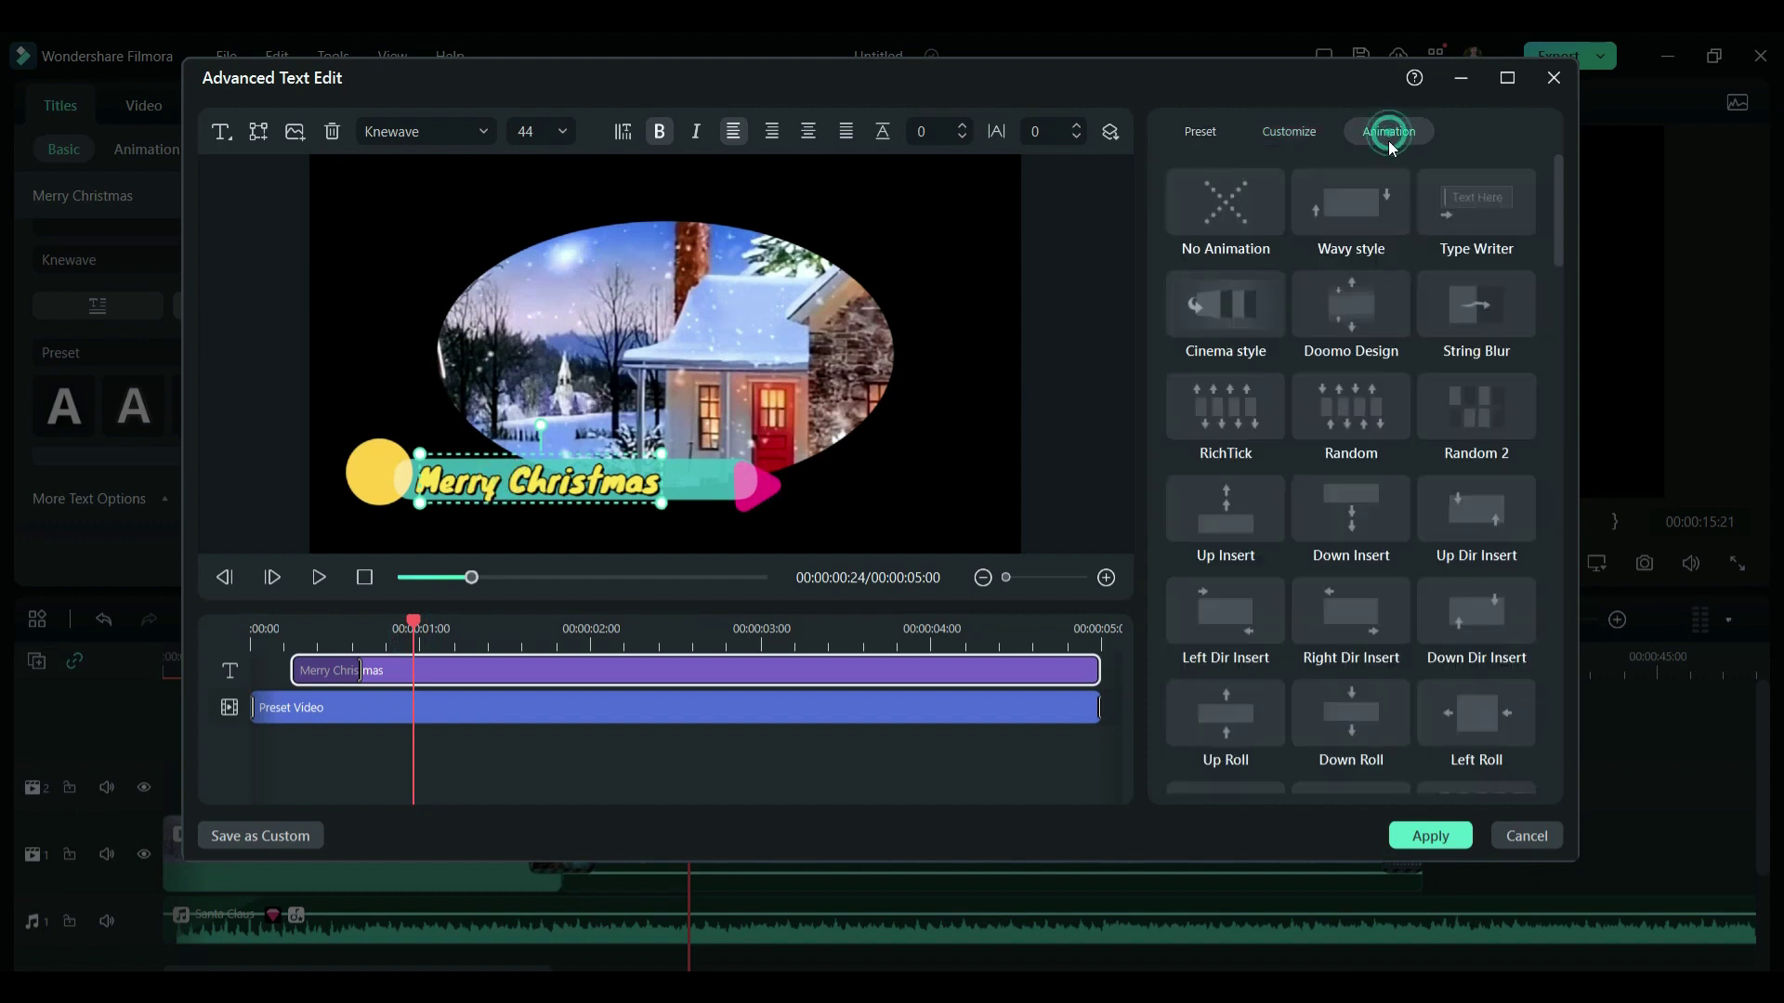
click(1213, 421)
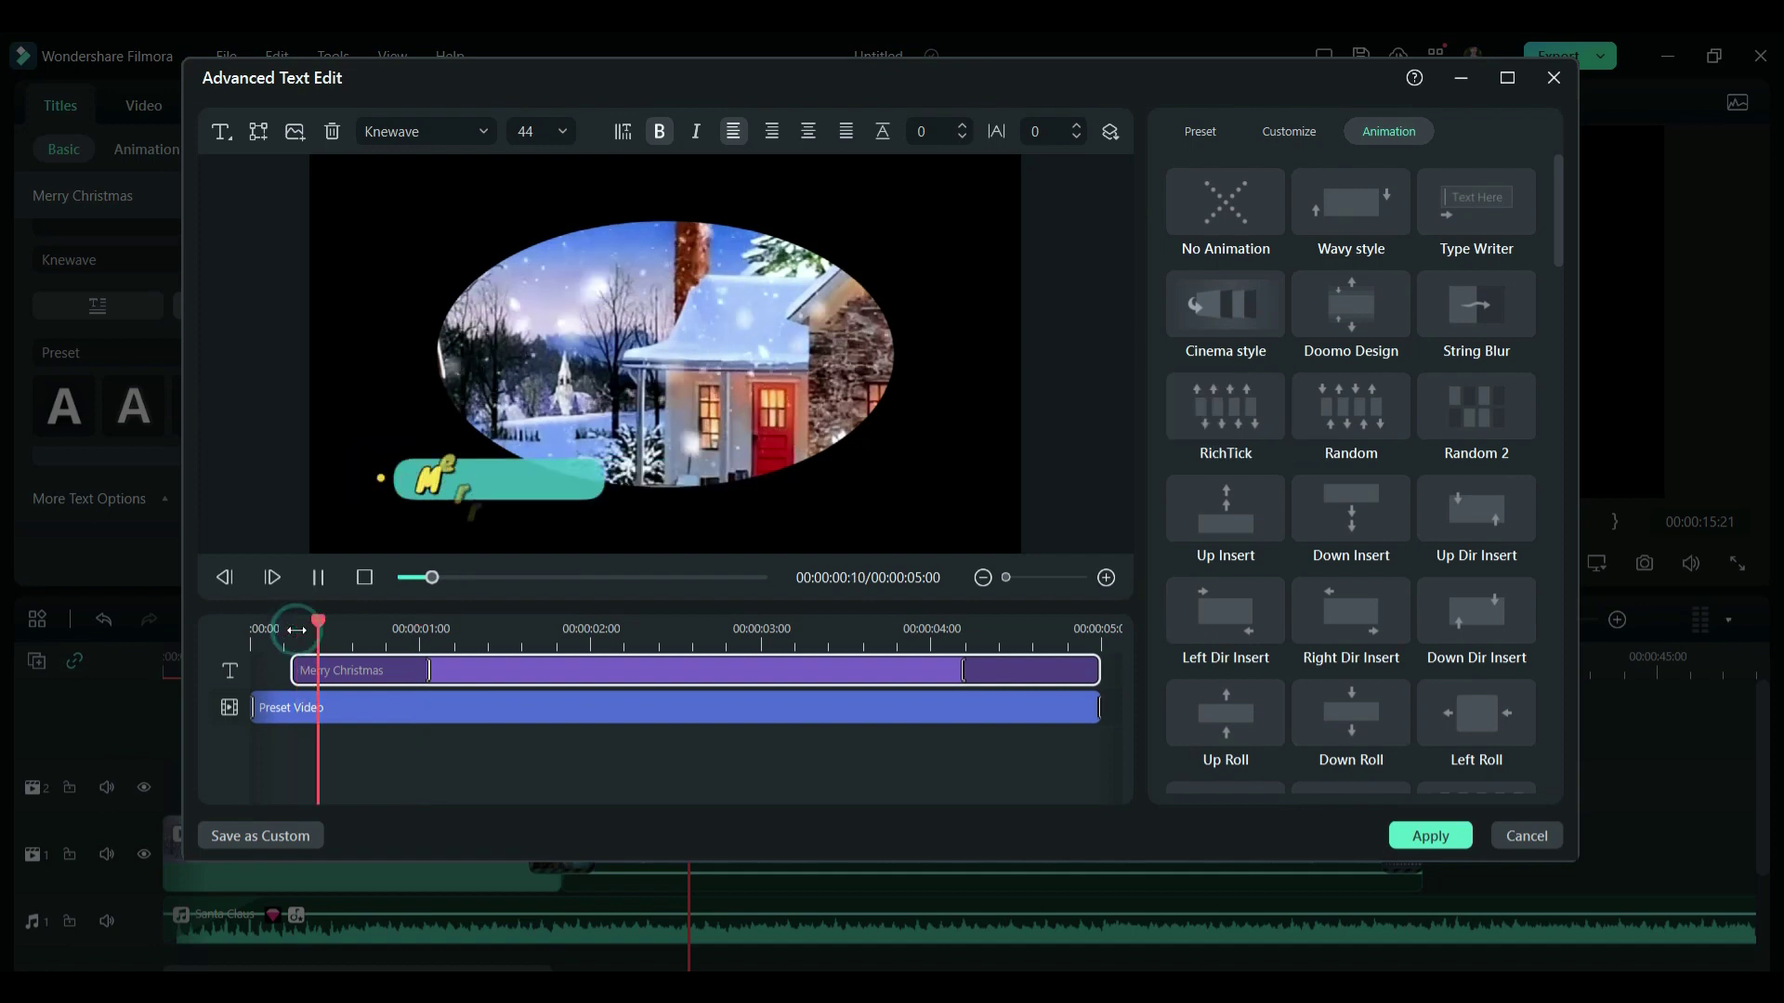
Step: Review the title's Customize settings, then close Advanced Text Edit, saving the changes
click(1280, 136)
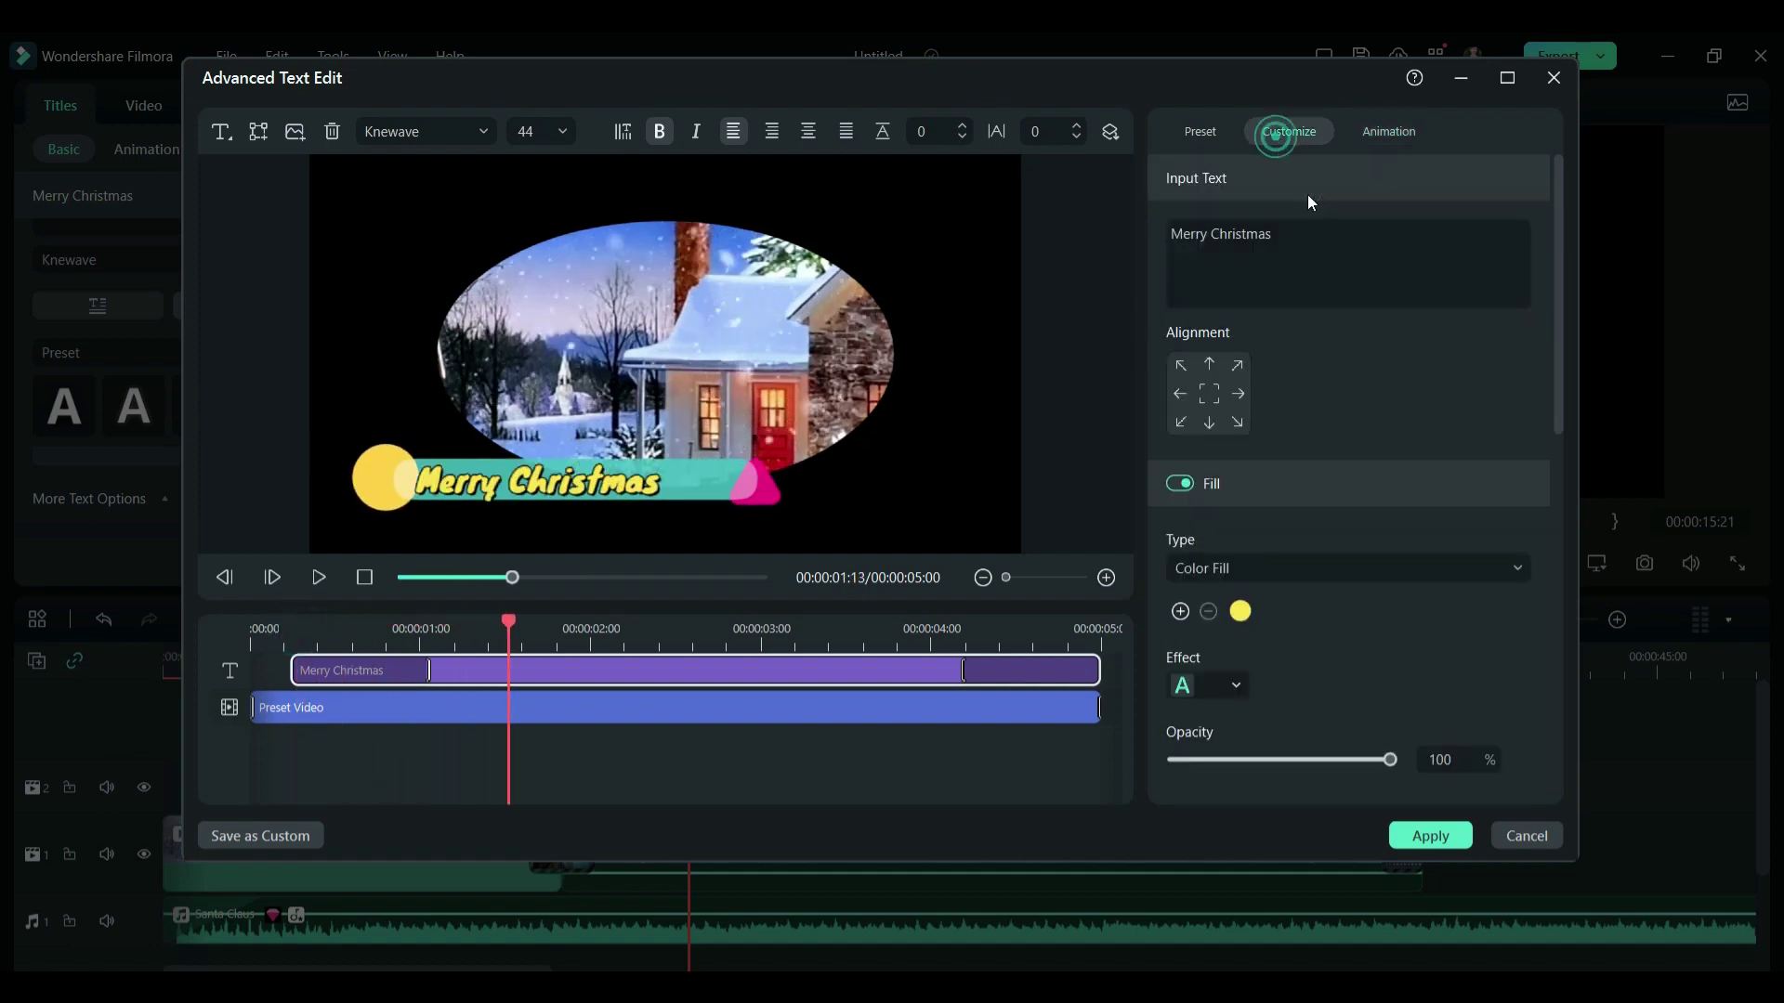
scroll(1320, 415, down, 5)
scroll(1319, 415, down, 3)
scroll(1319, 415, up, 4)
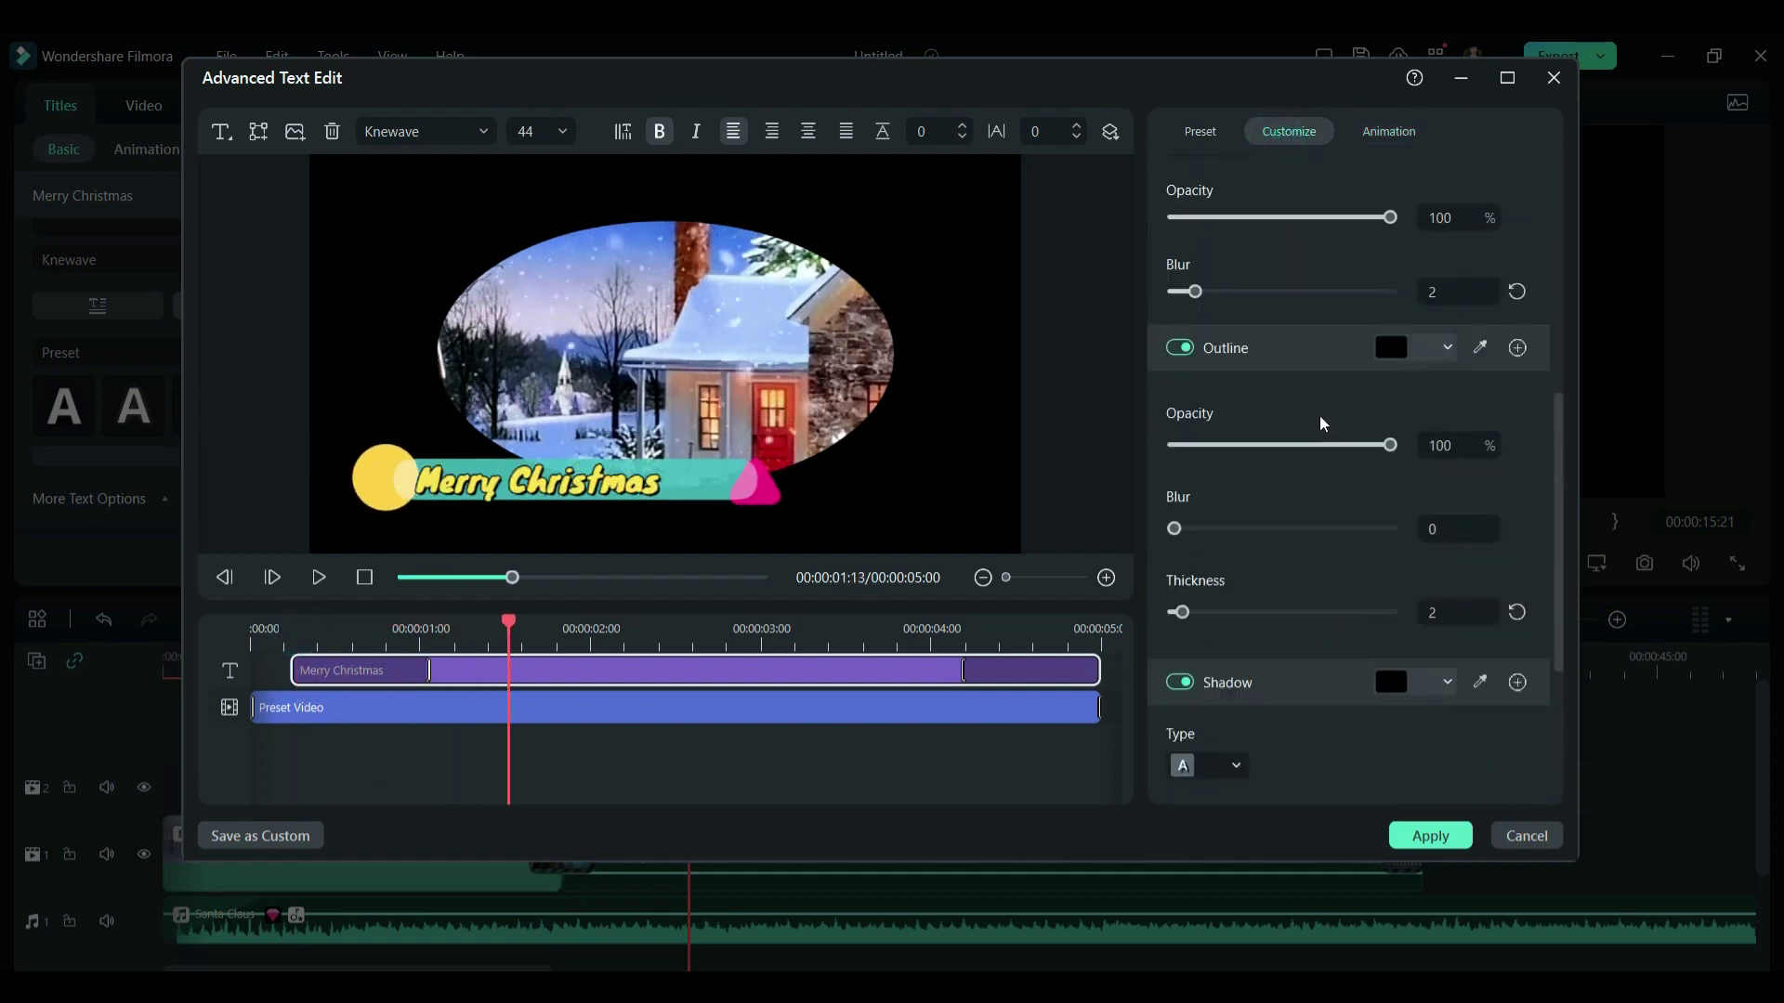
scroll(1295, 576, down, 4)
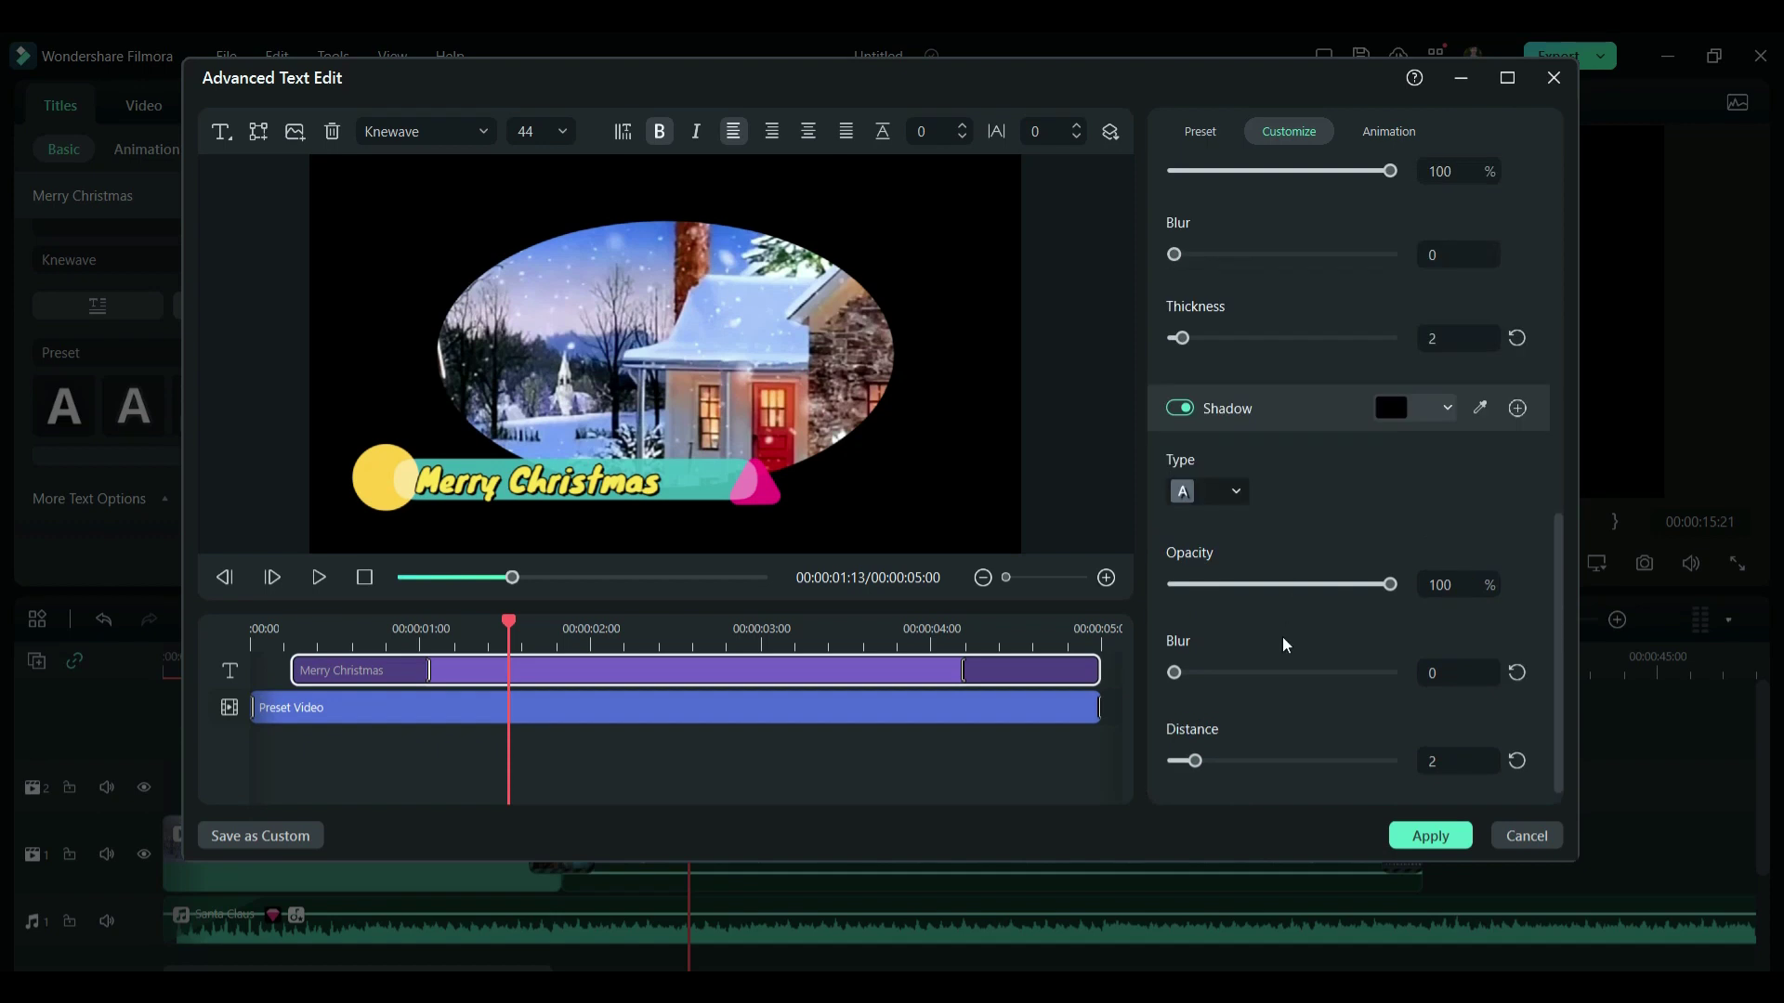
scroll(1282, 558, up, 8)
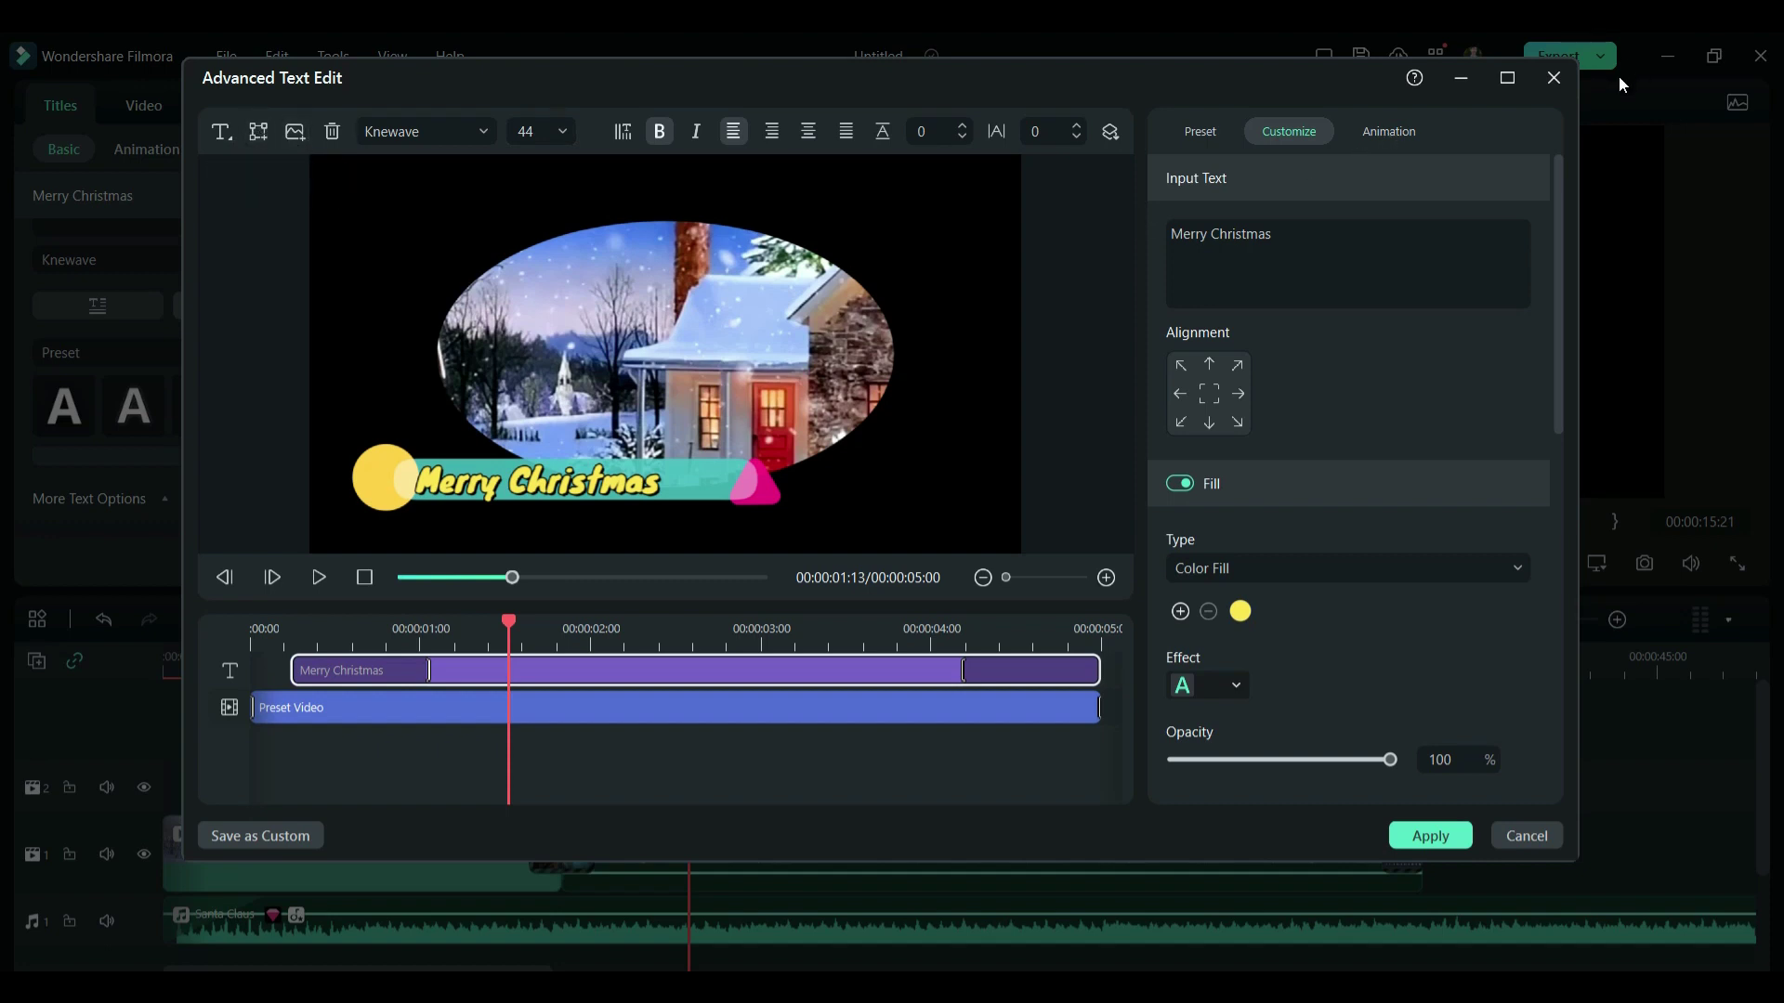
click(1551, 81)
click(1001, 456)
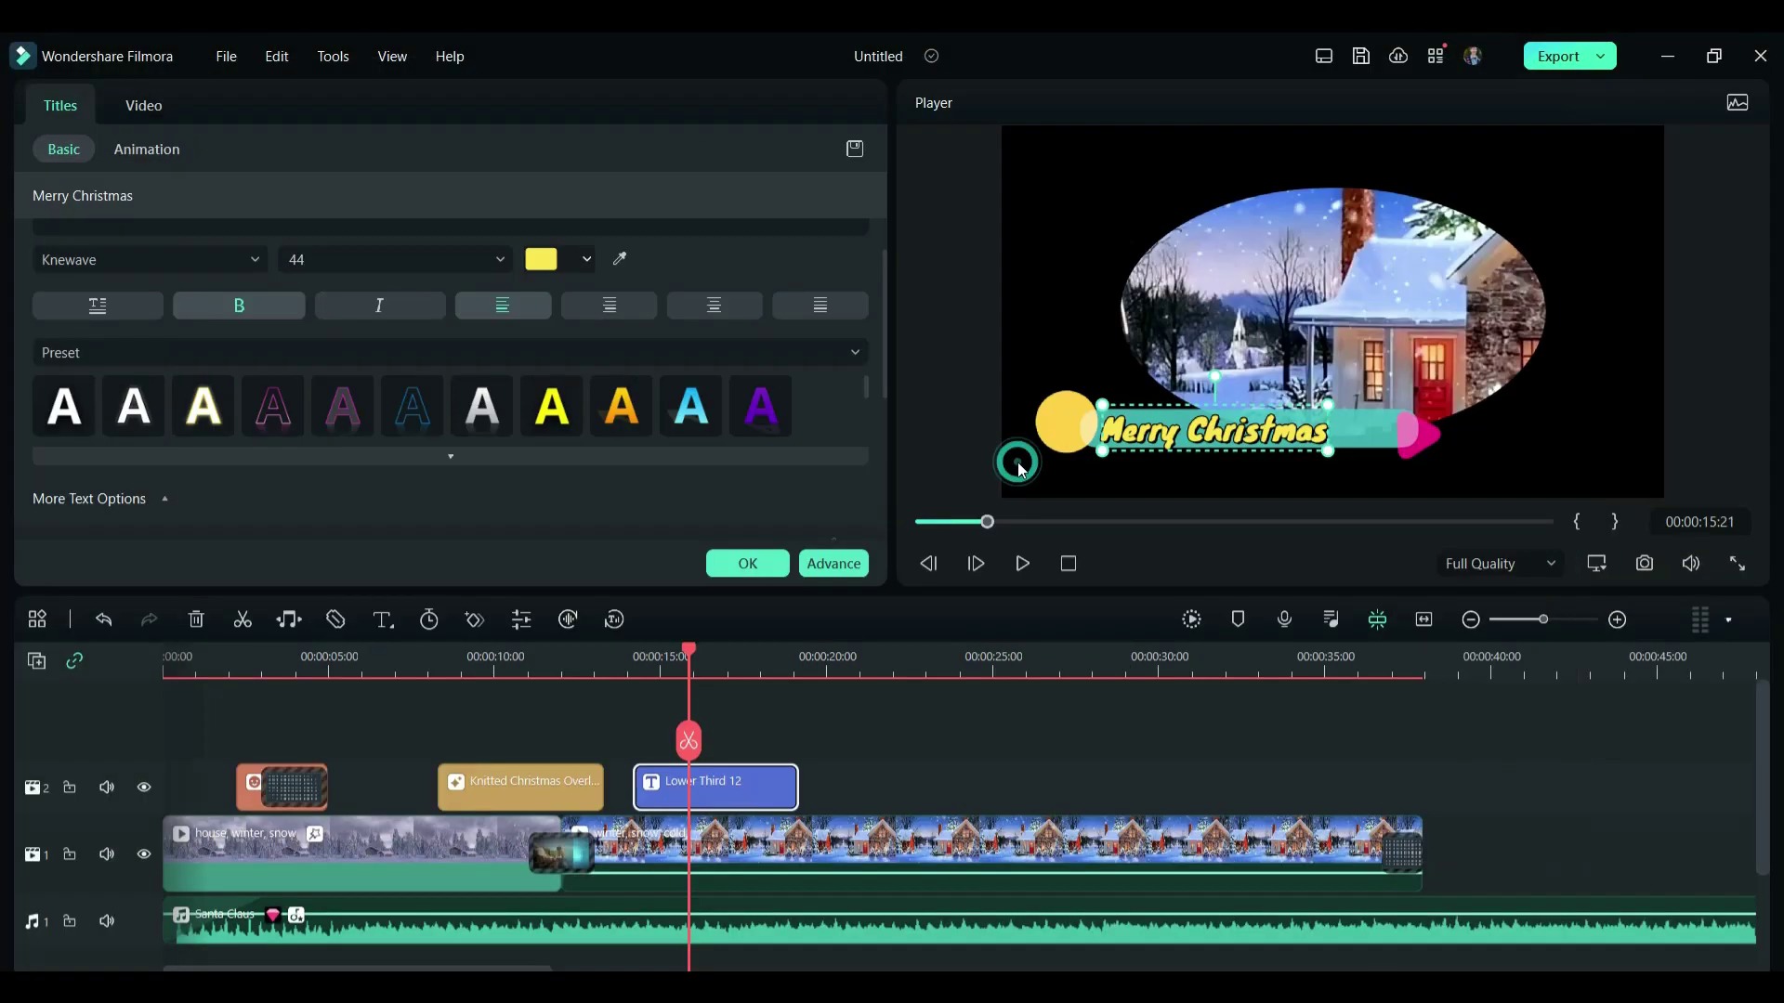
Step: Add a Dissolve transition of 00:00:00:23 to the end of Lower Third 12 and preview it
key(space)
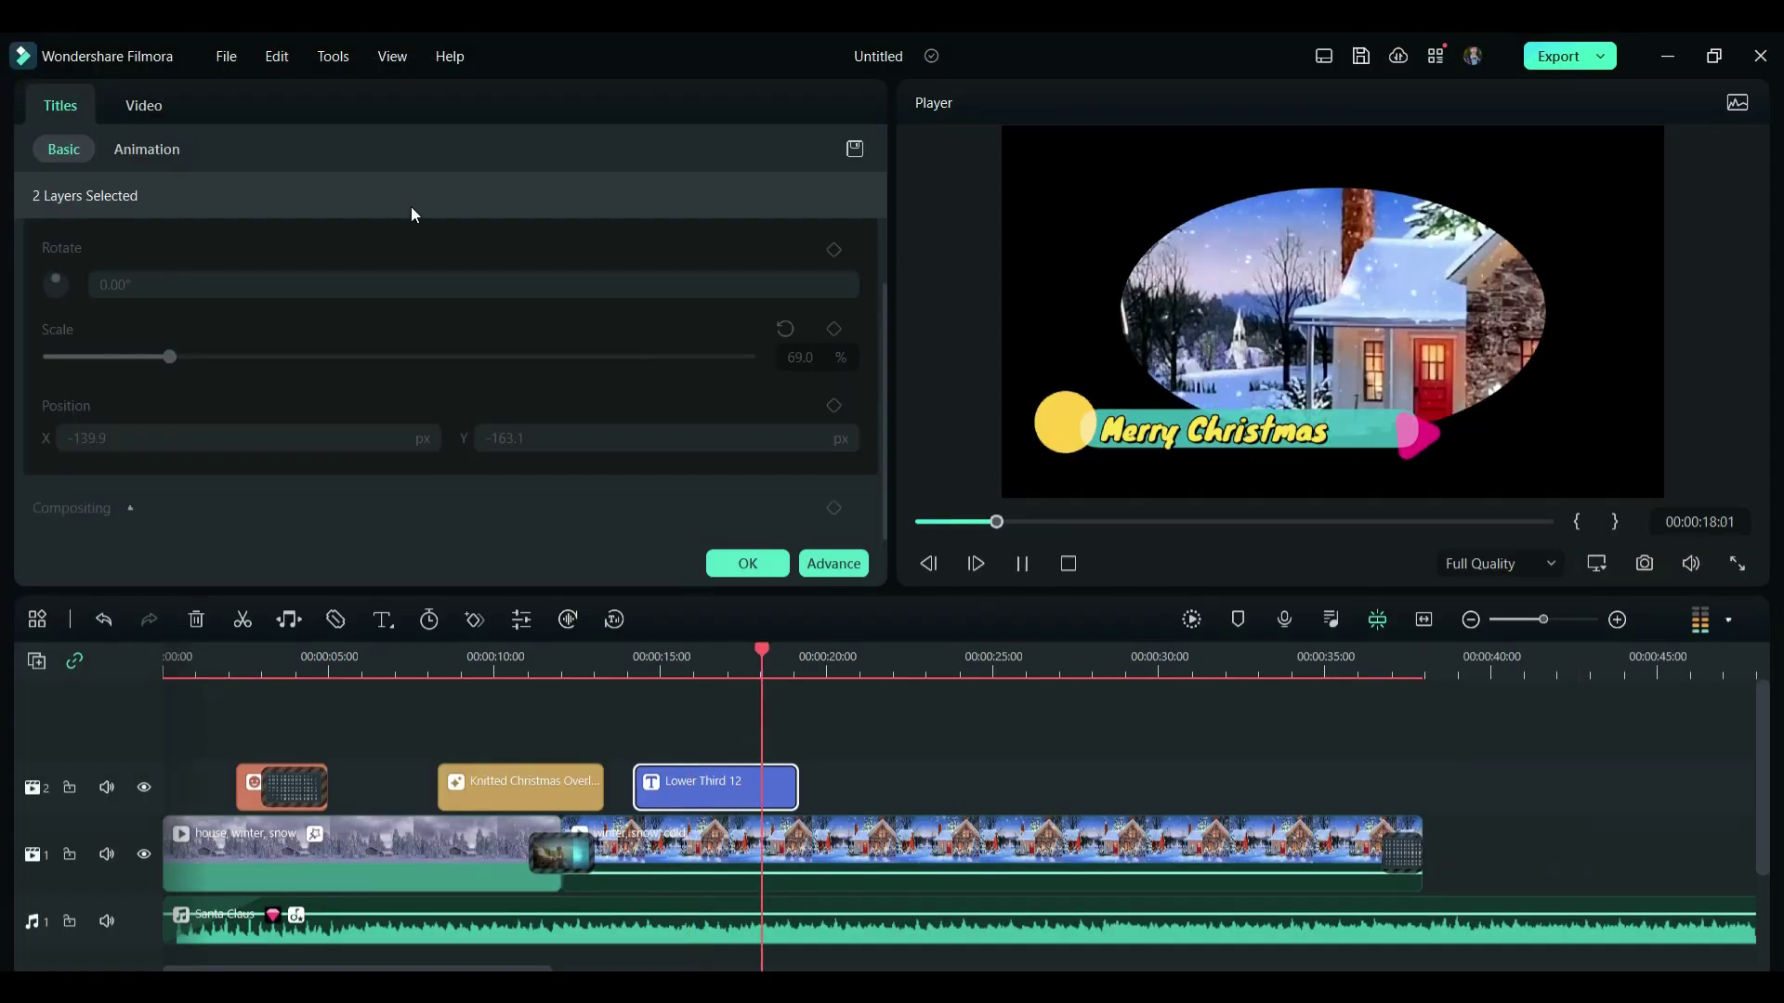
key(space)
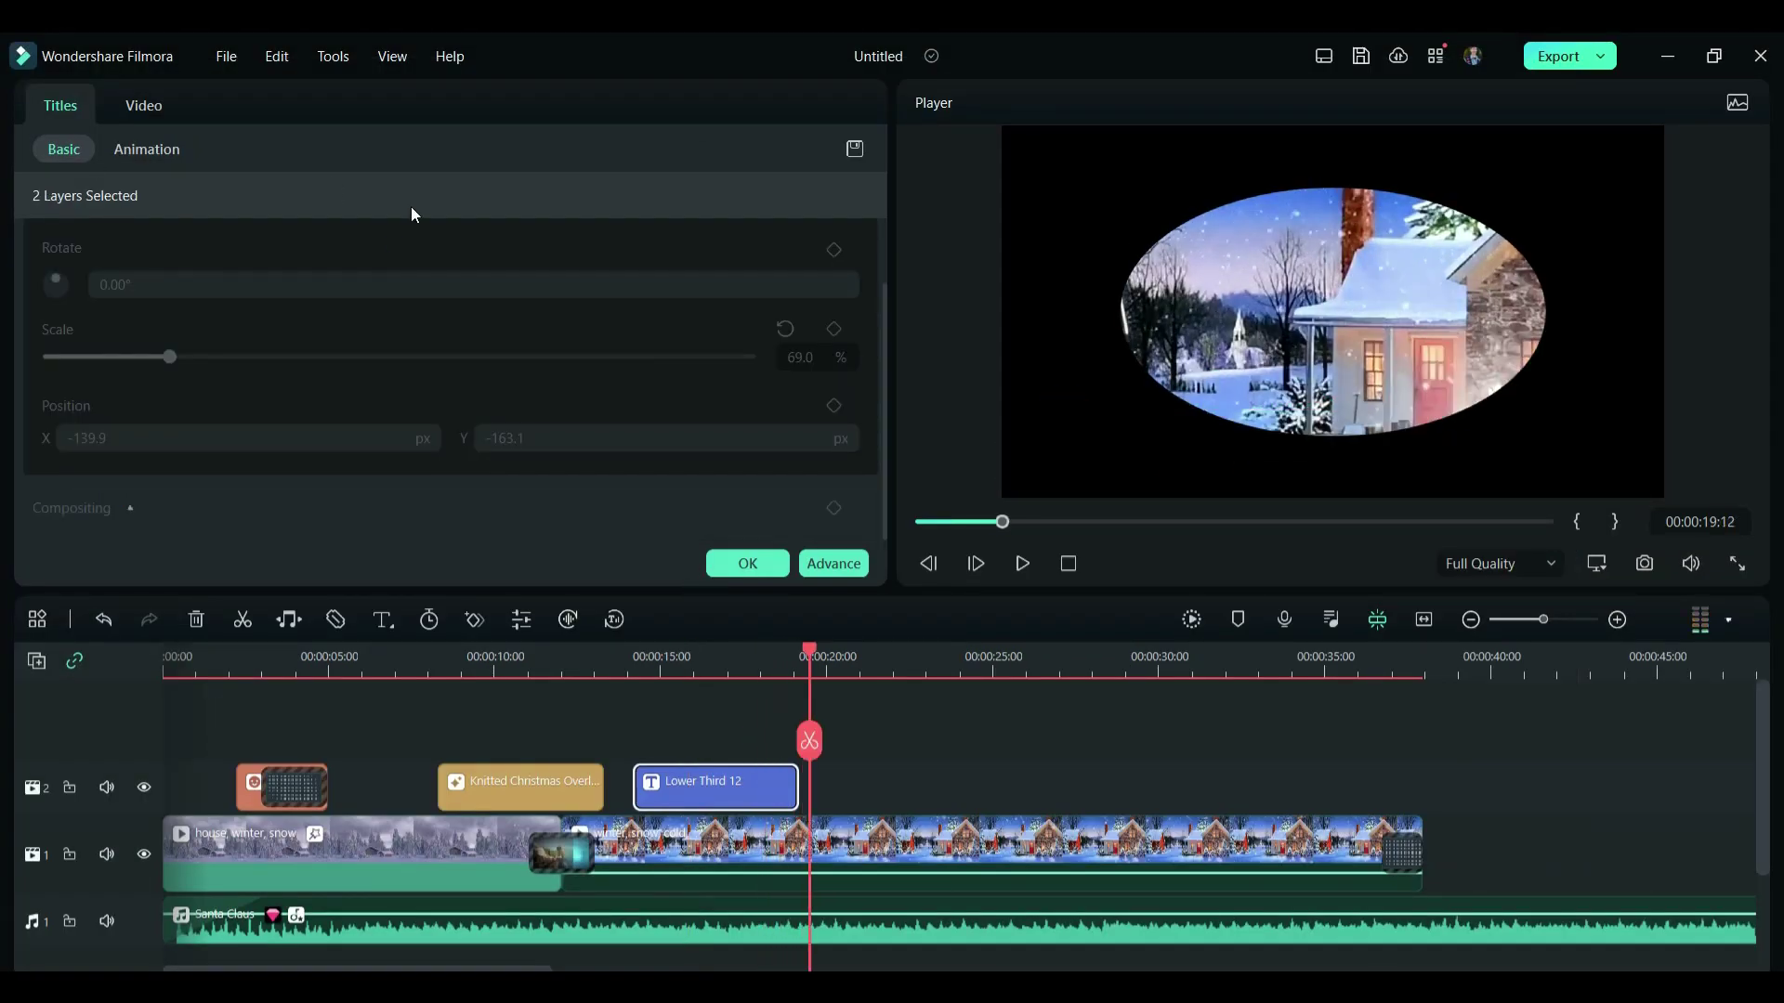
click(774, 660)
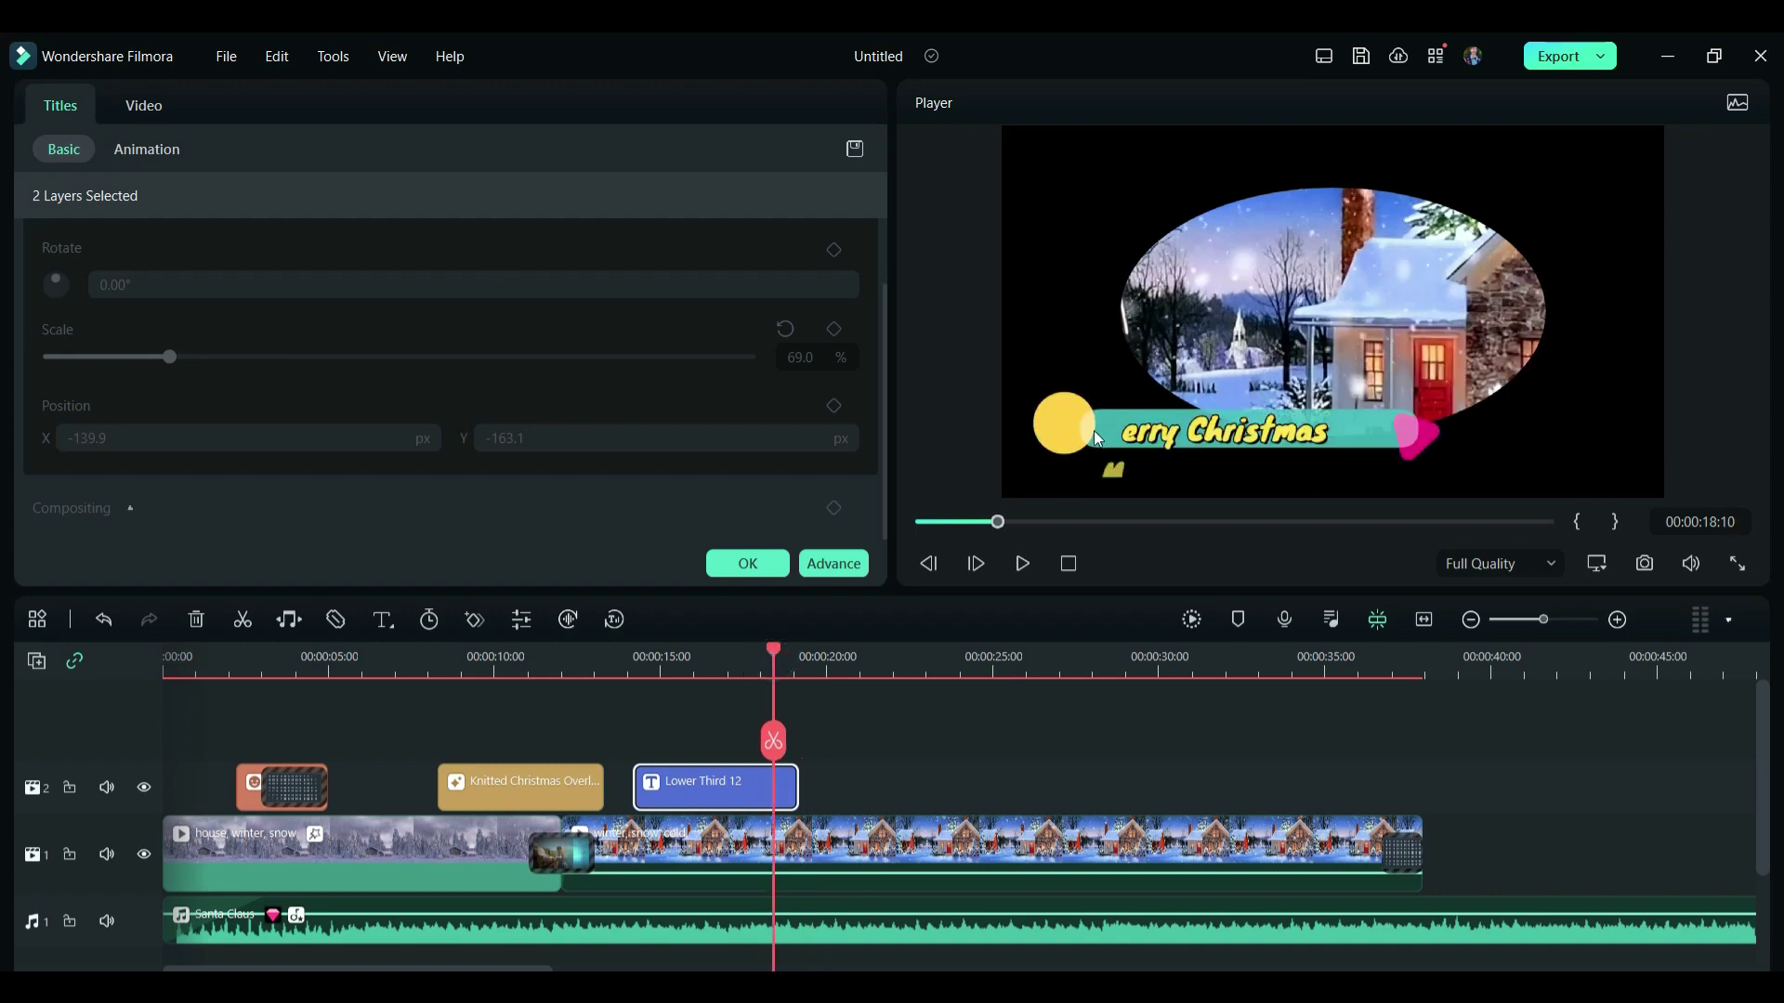
click(759, 671)
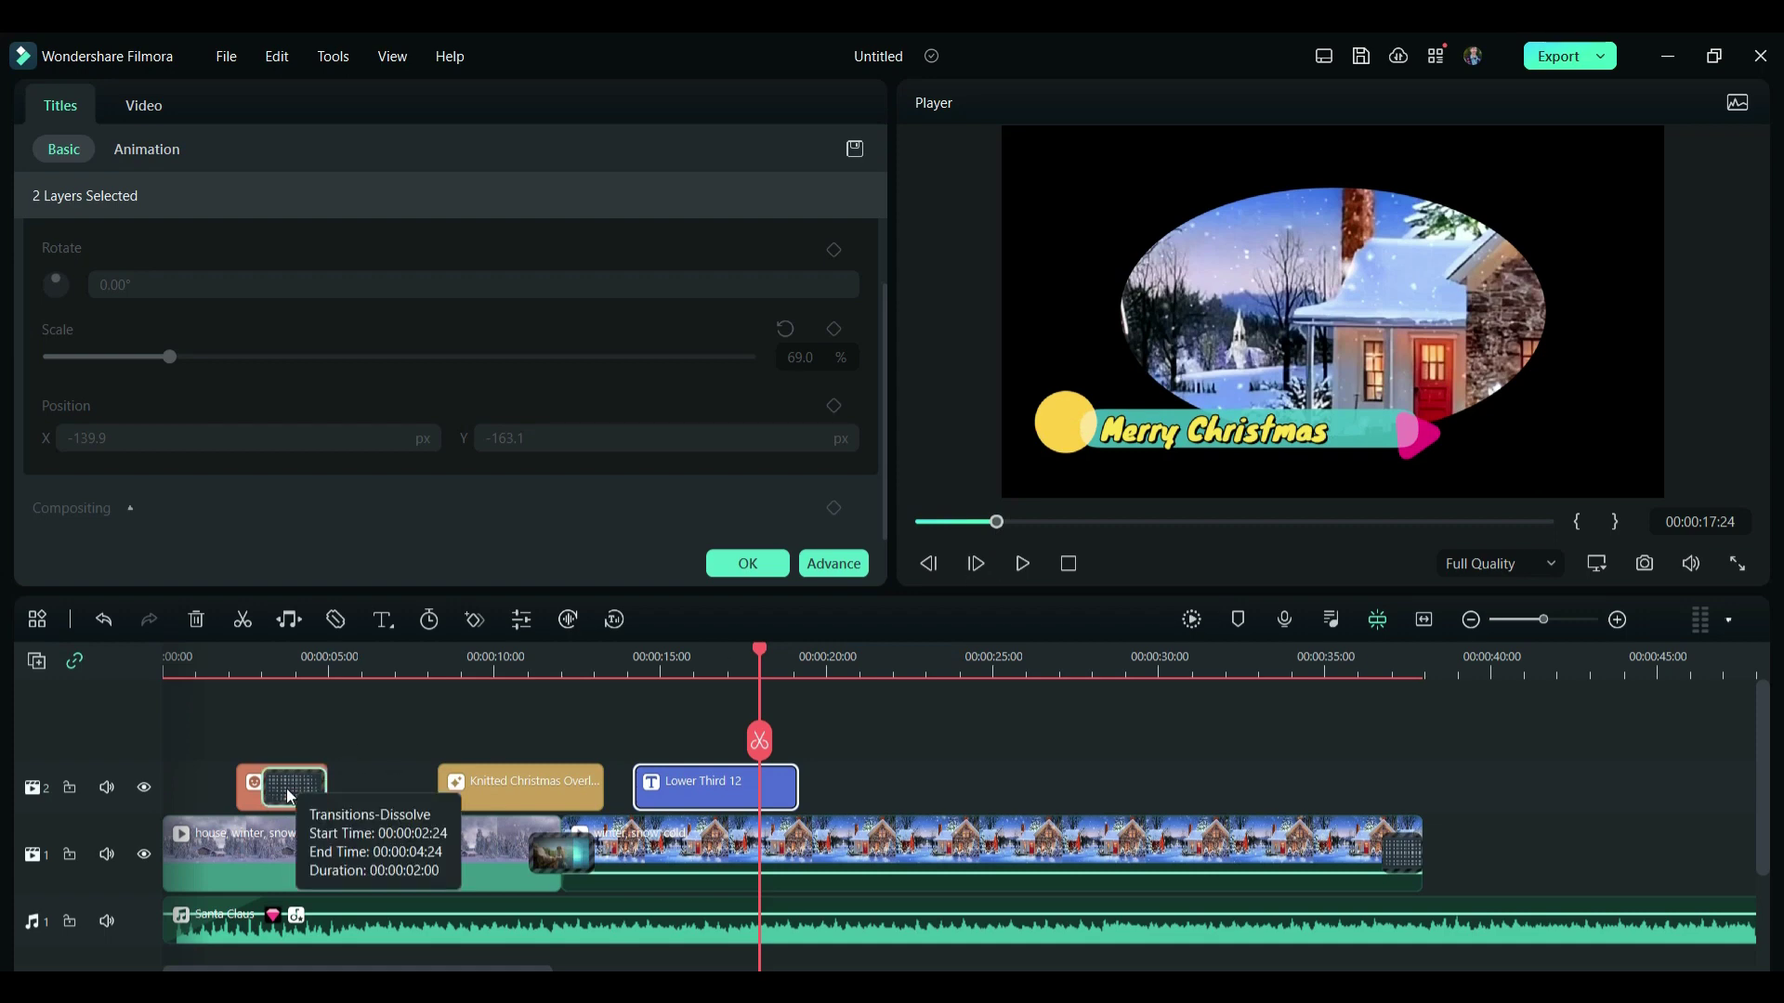
drag(286, 788, 757, 789)
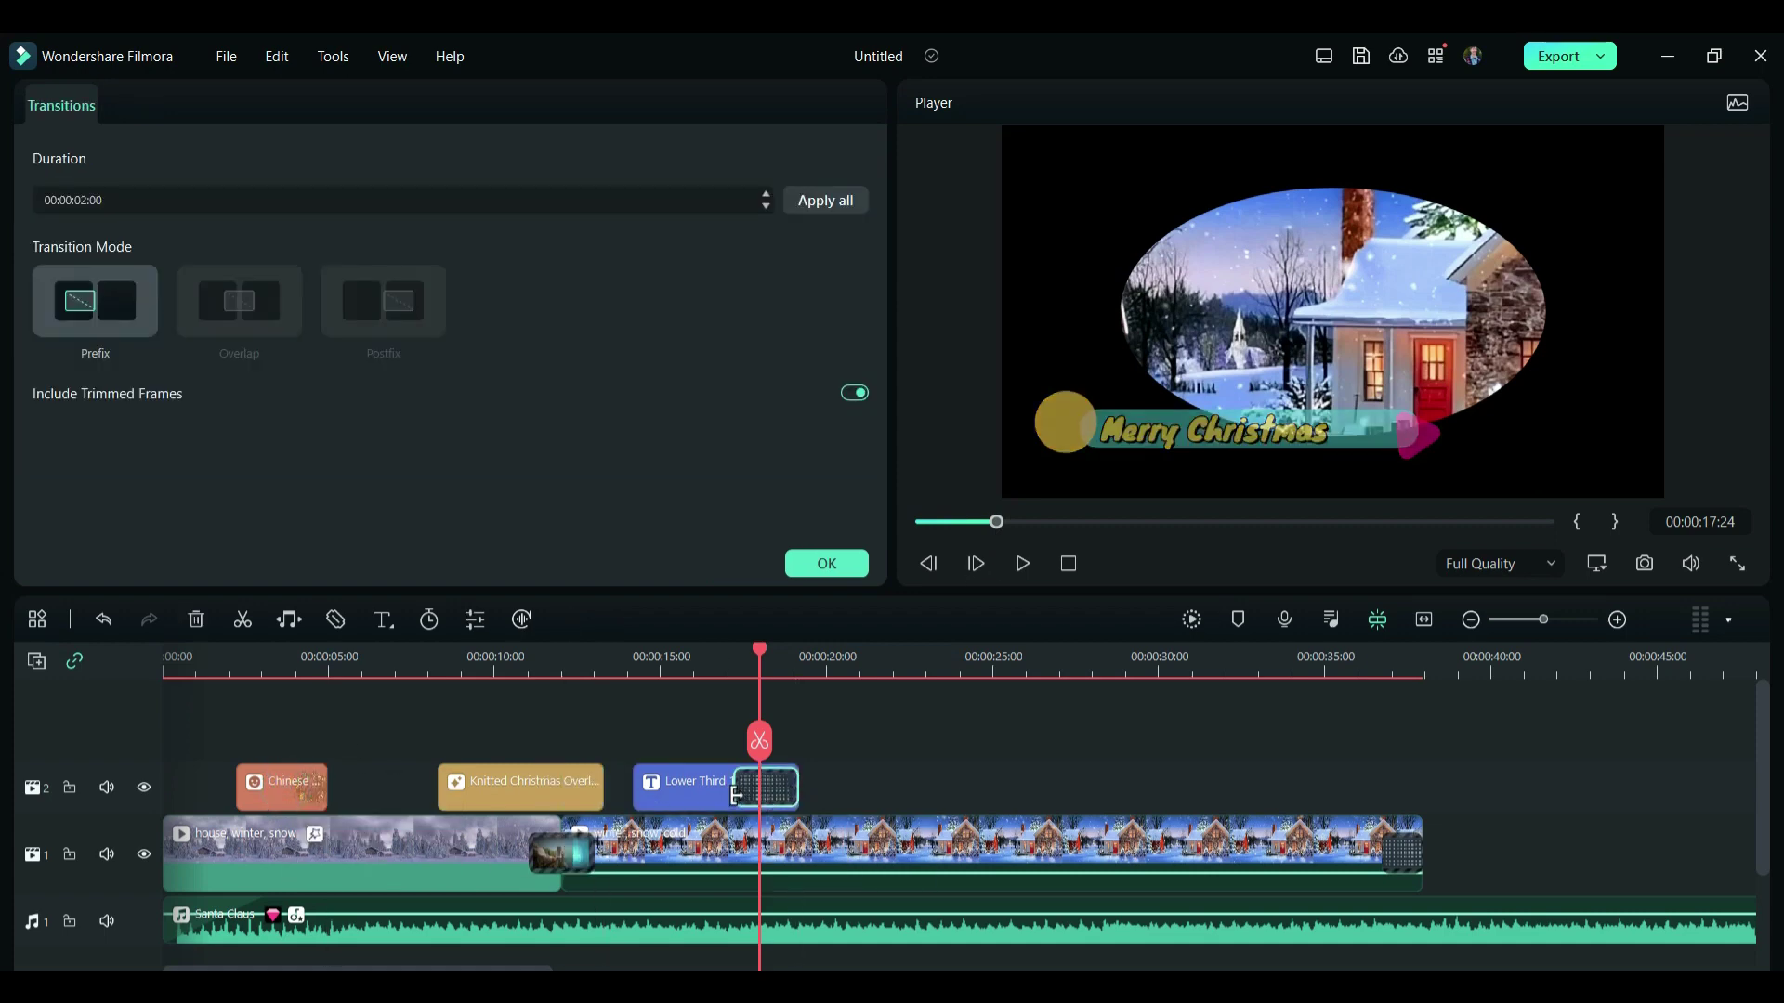
key(space)
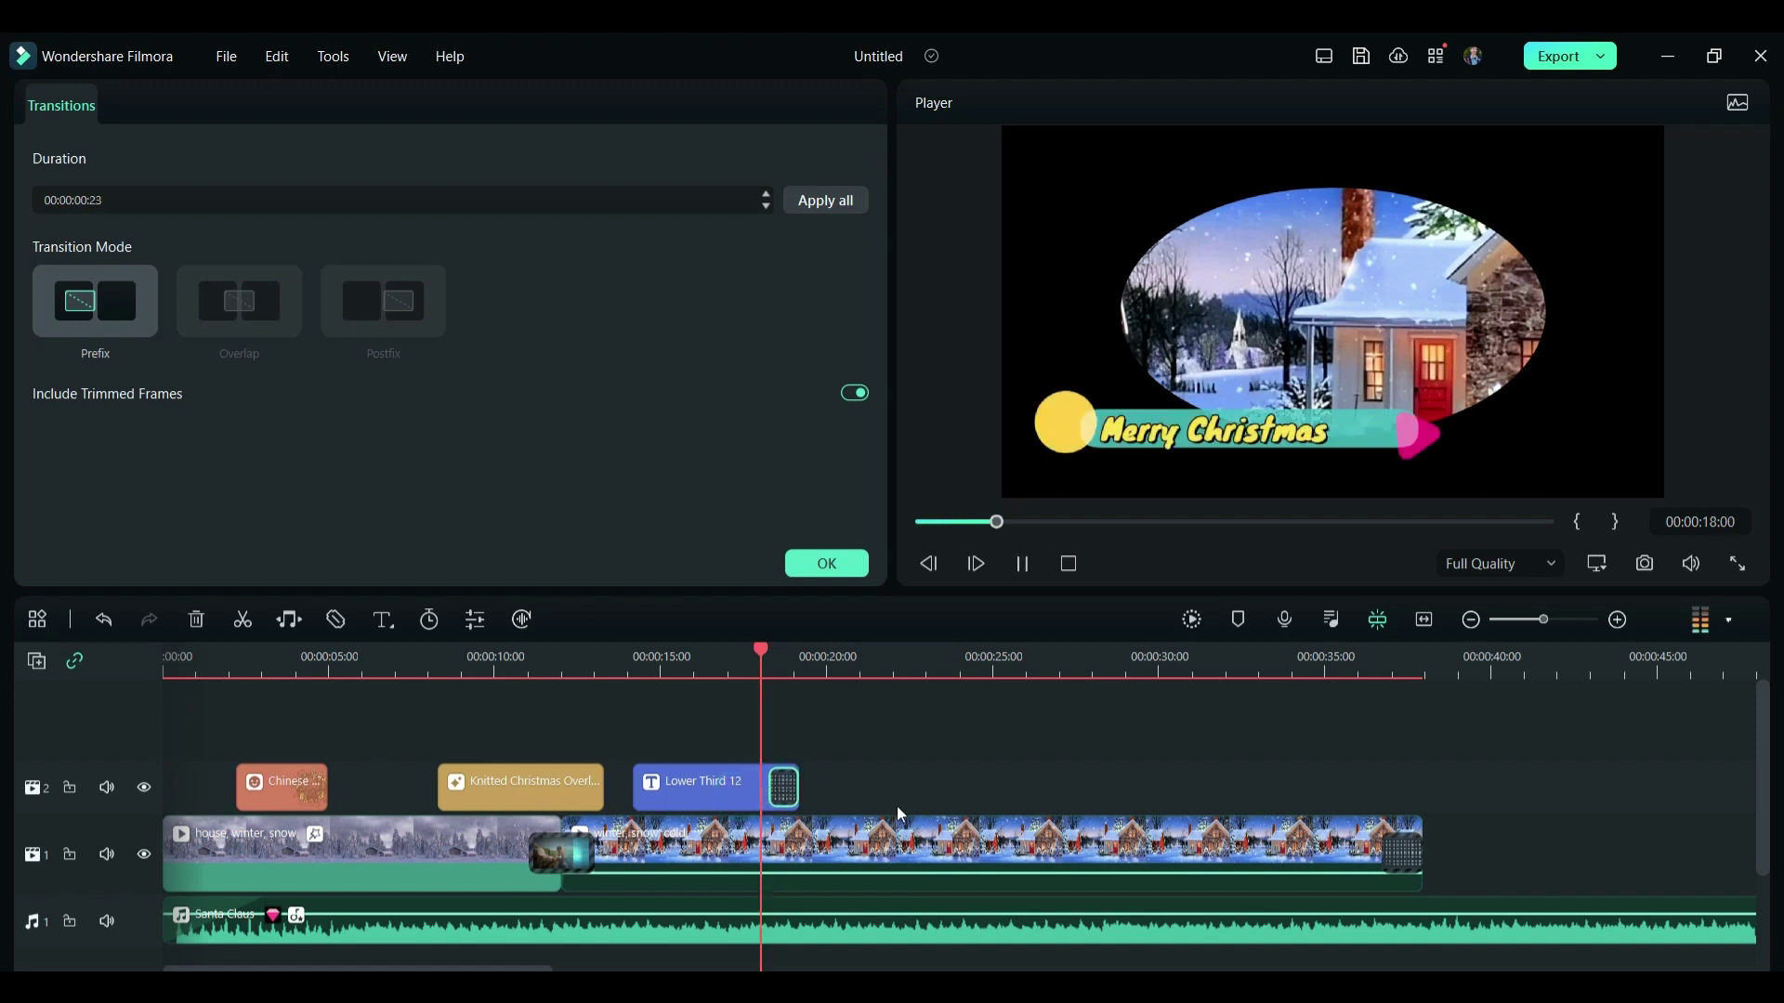
click(765, 667)
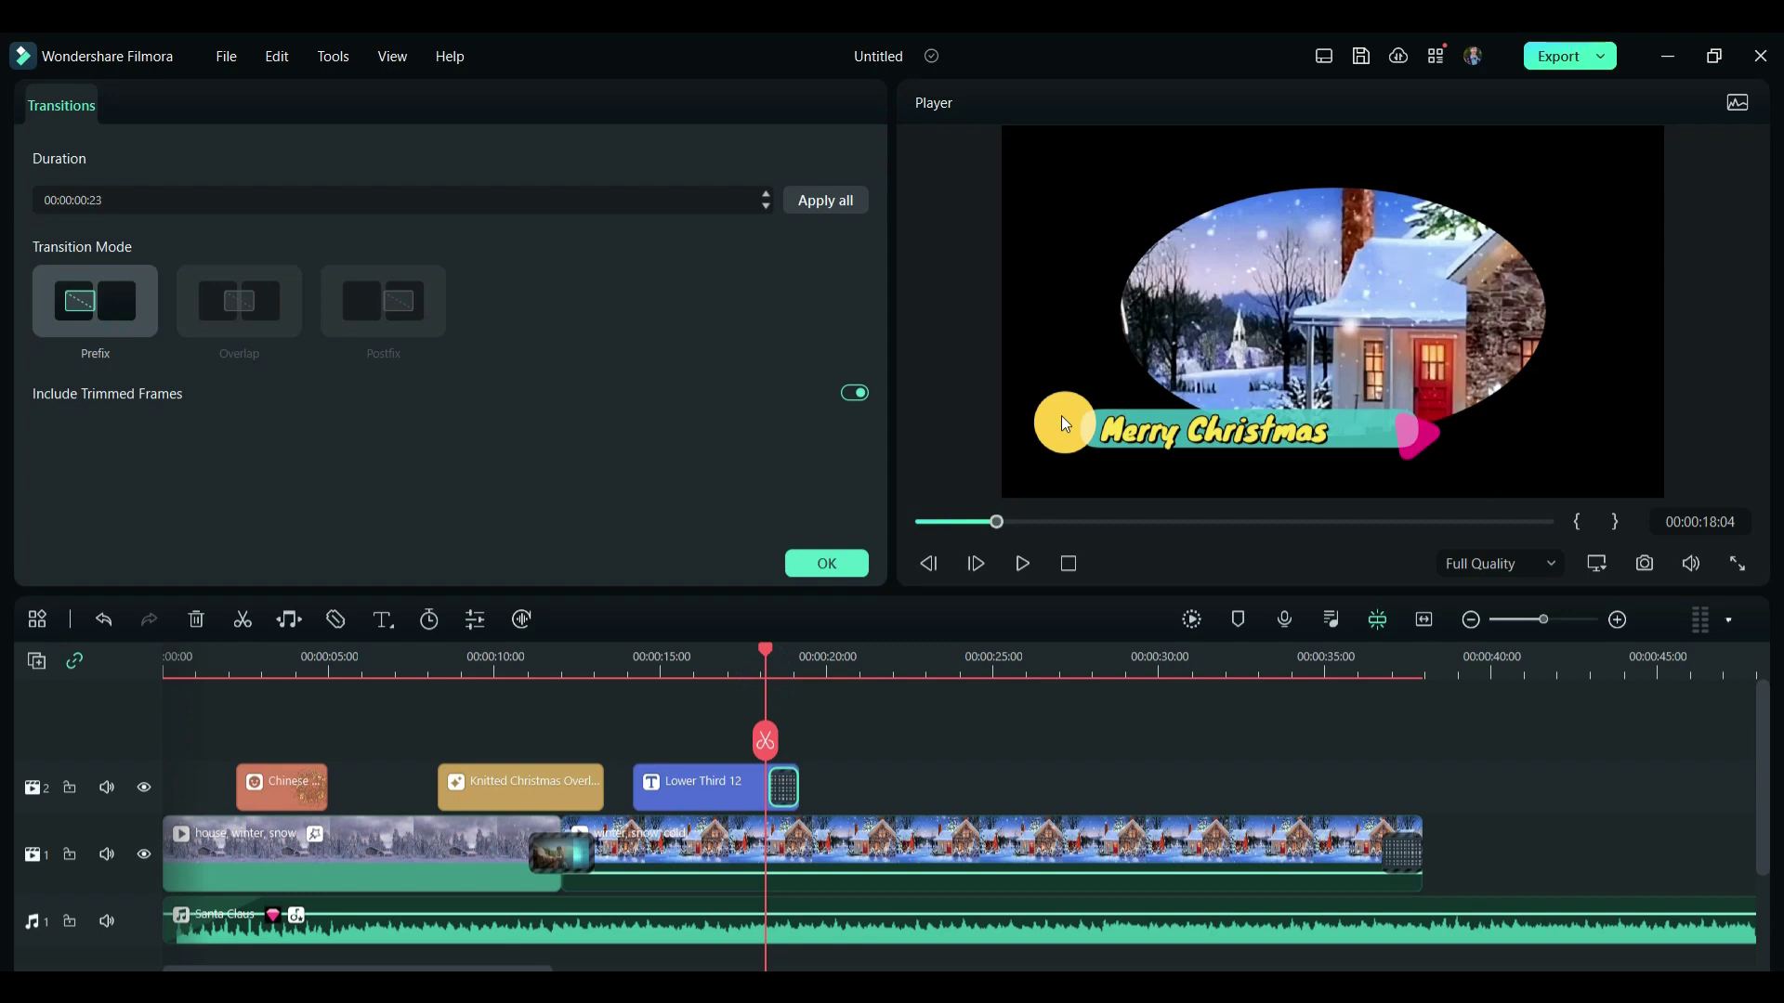
Step: Close the transition settings and delete the three overlay clips on track 2
key(Return)
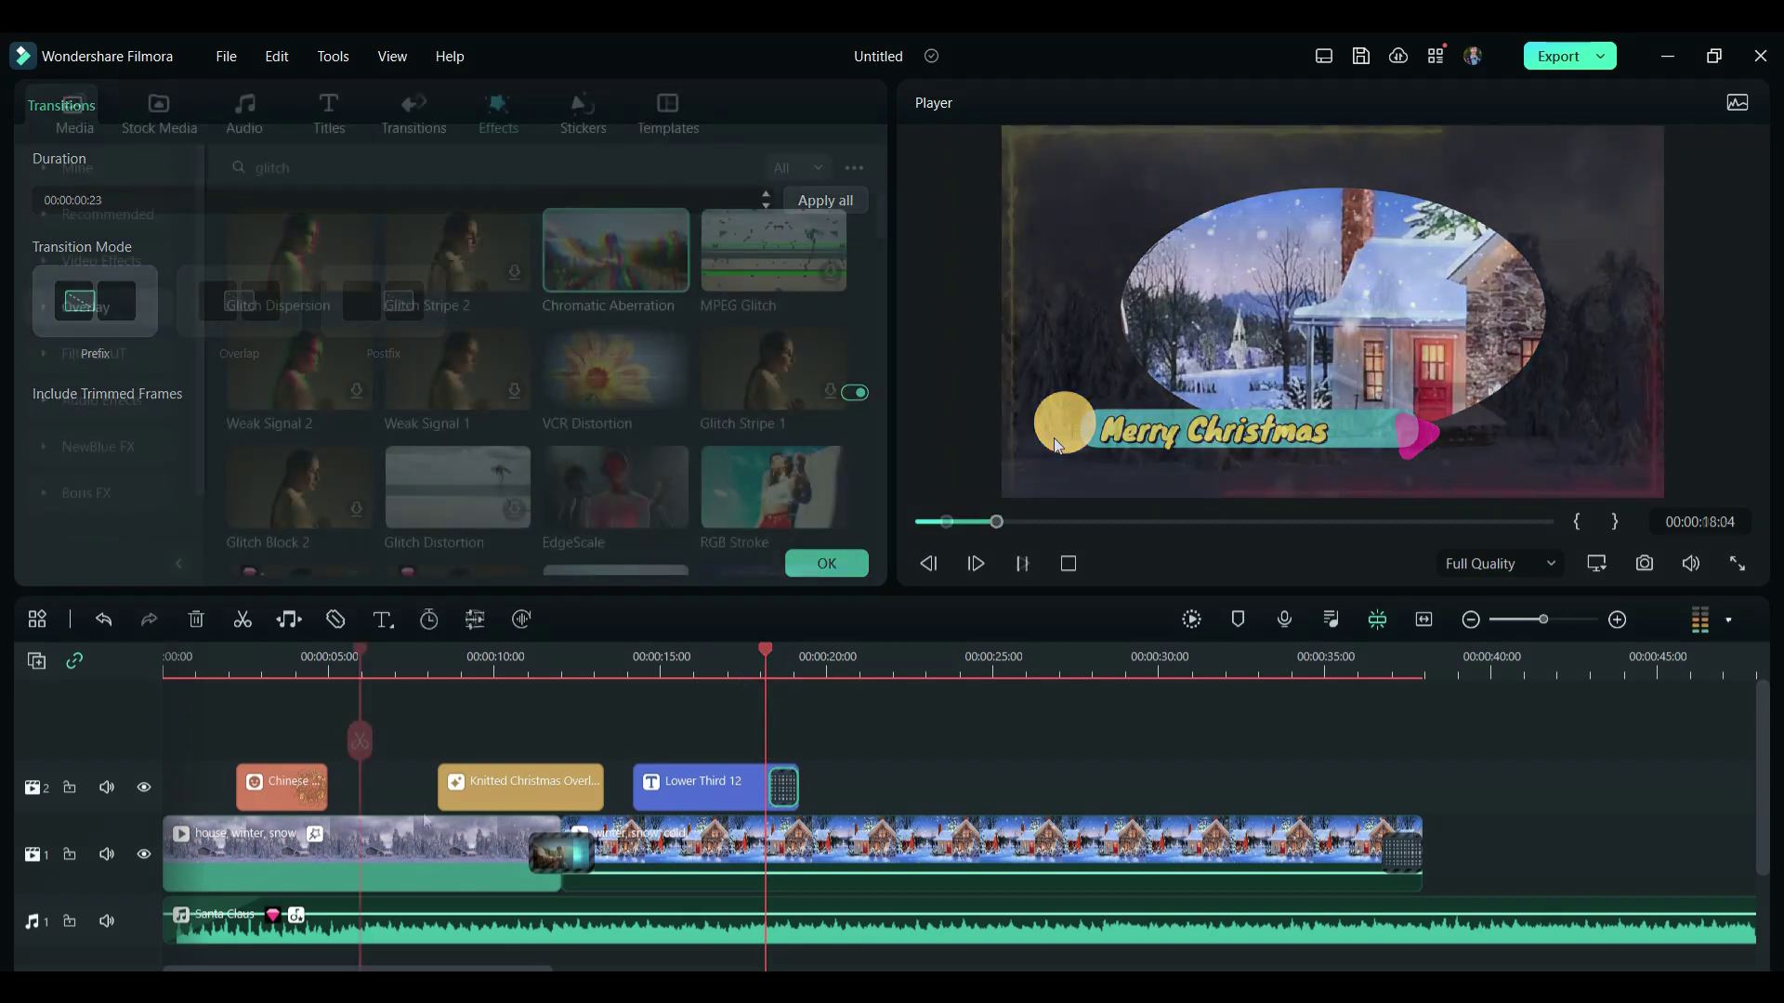
drag(858, 743, 276, 774)
key(Delete)
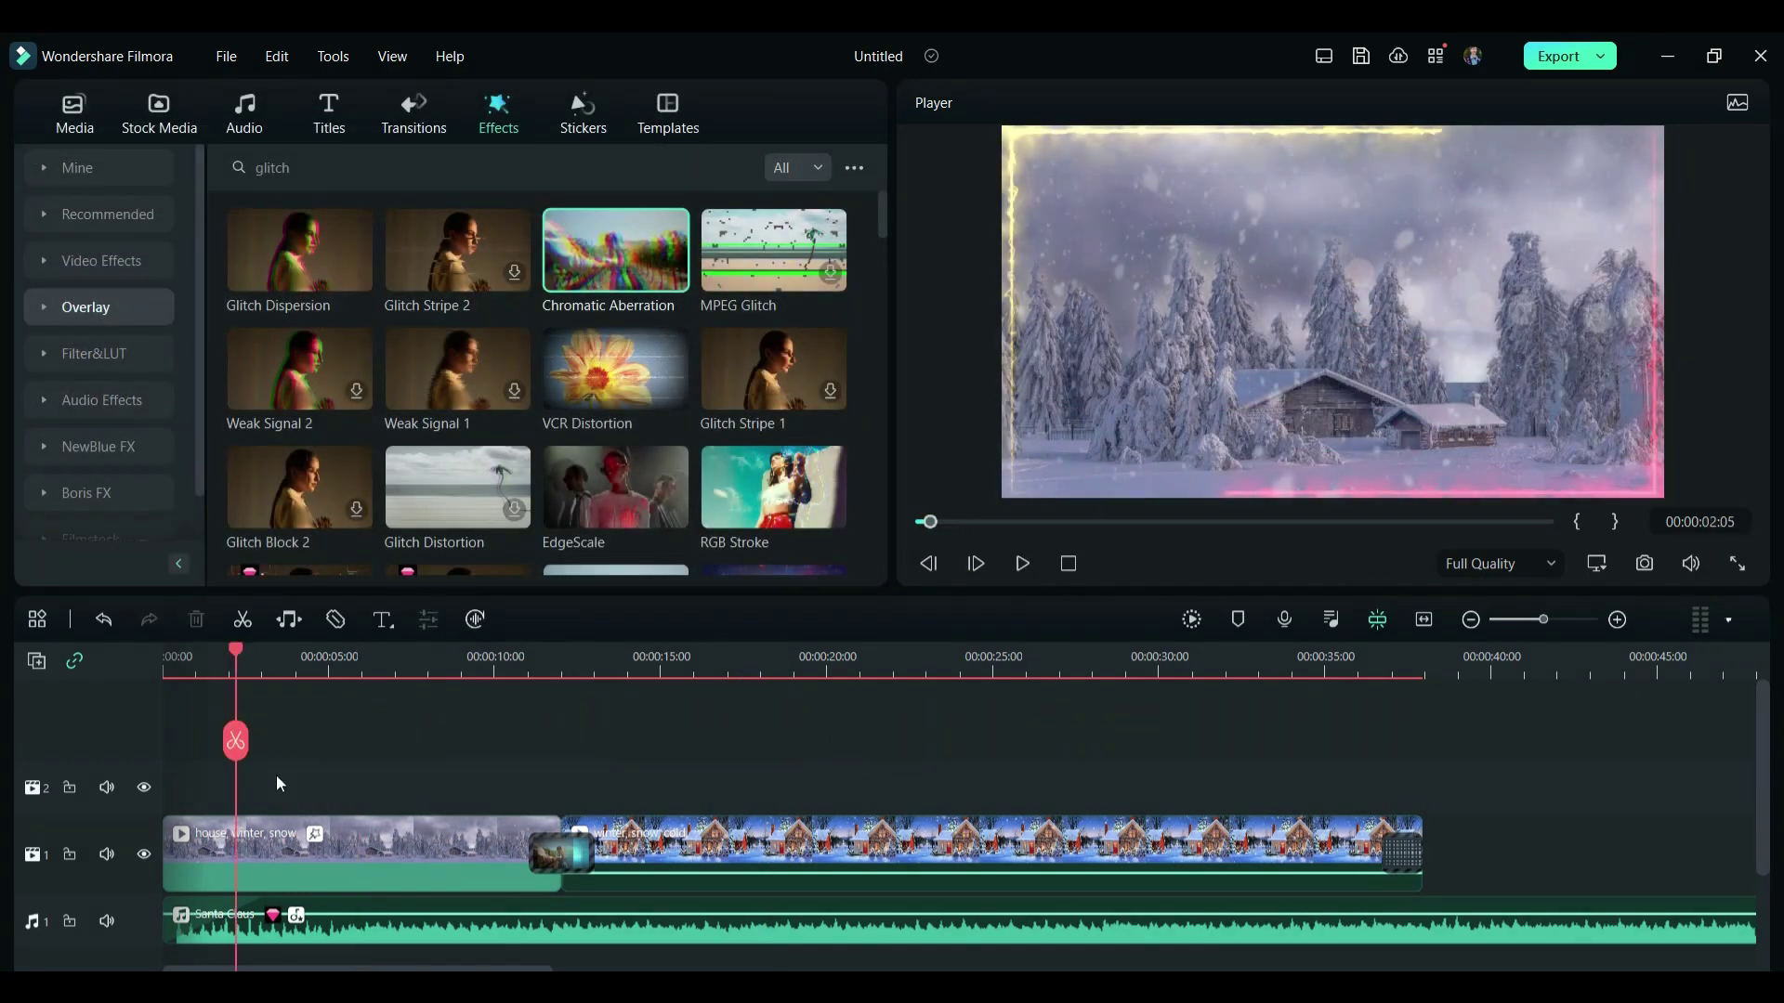
Step: Try the Chromatic Aberration and VCR Distortion glitch effects on track 2, removing both
drag(588, 243, 208, 774)
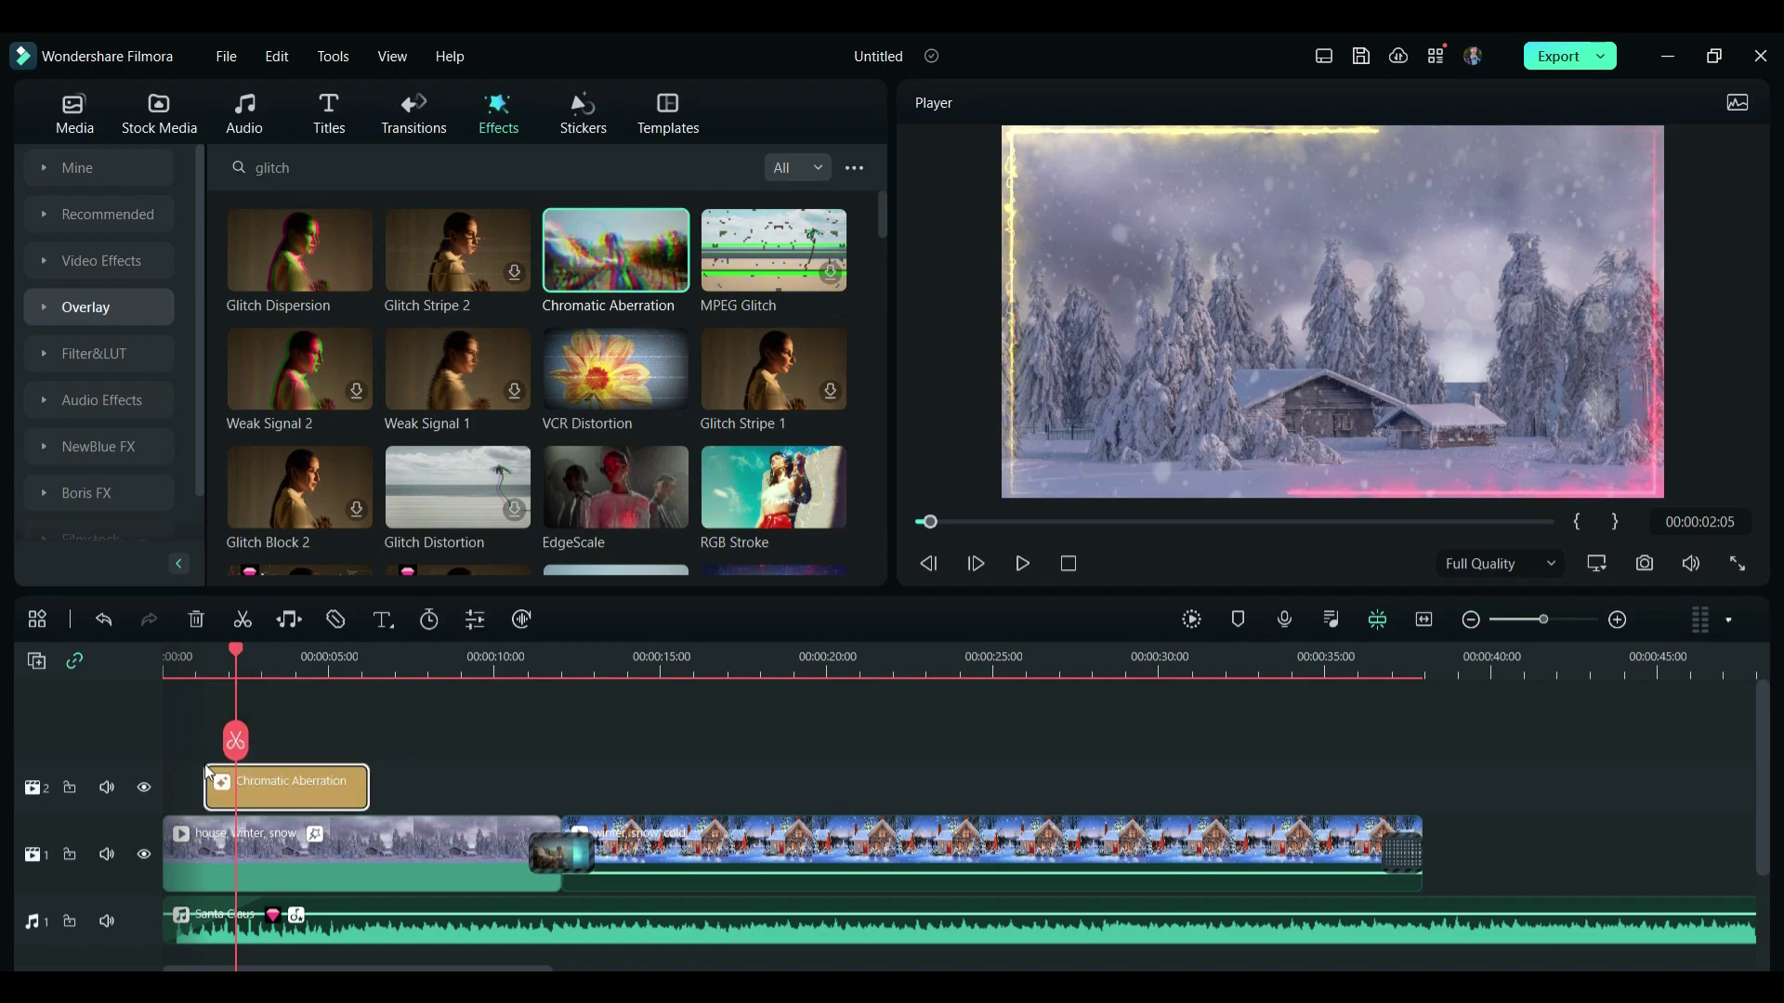
key(space)
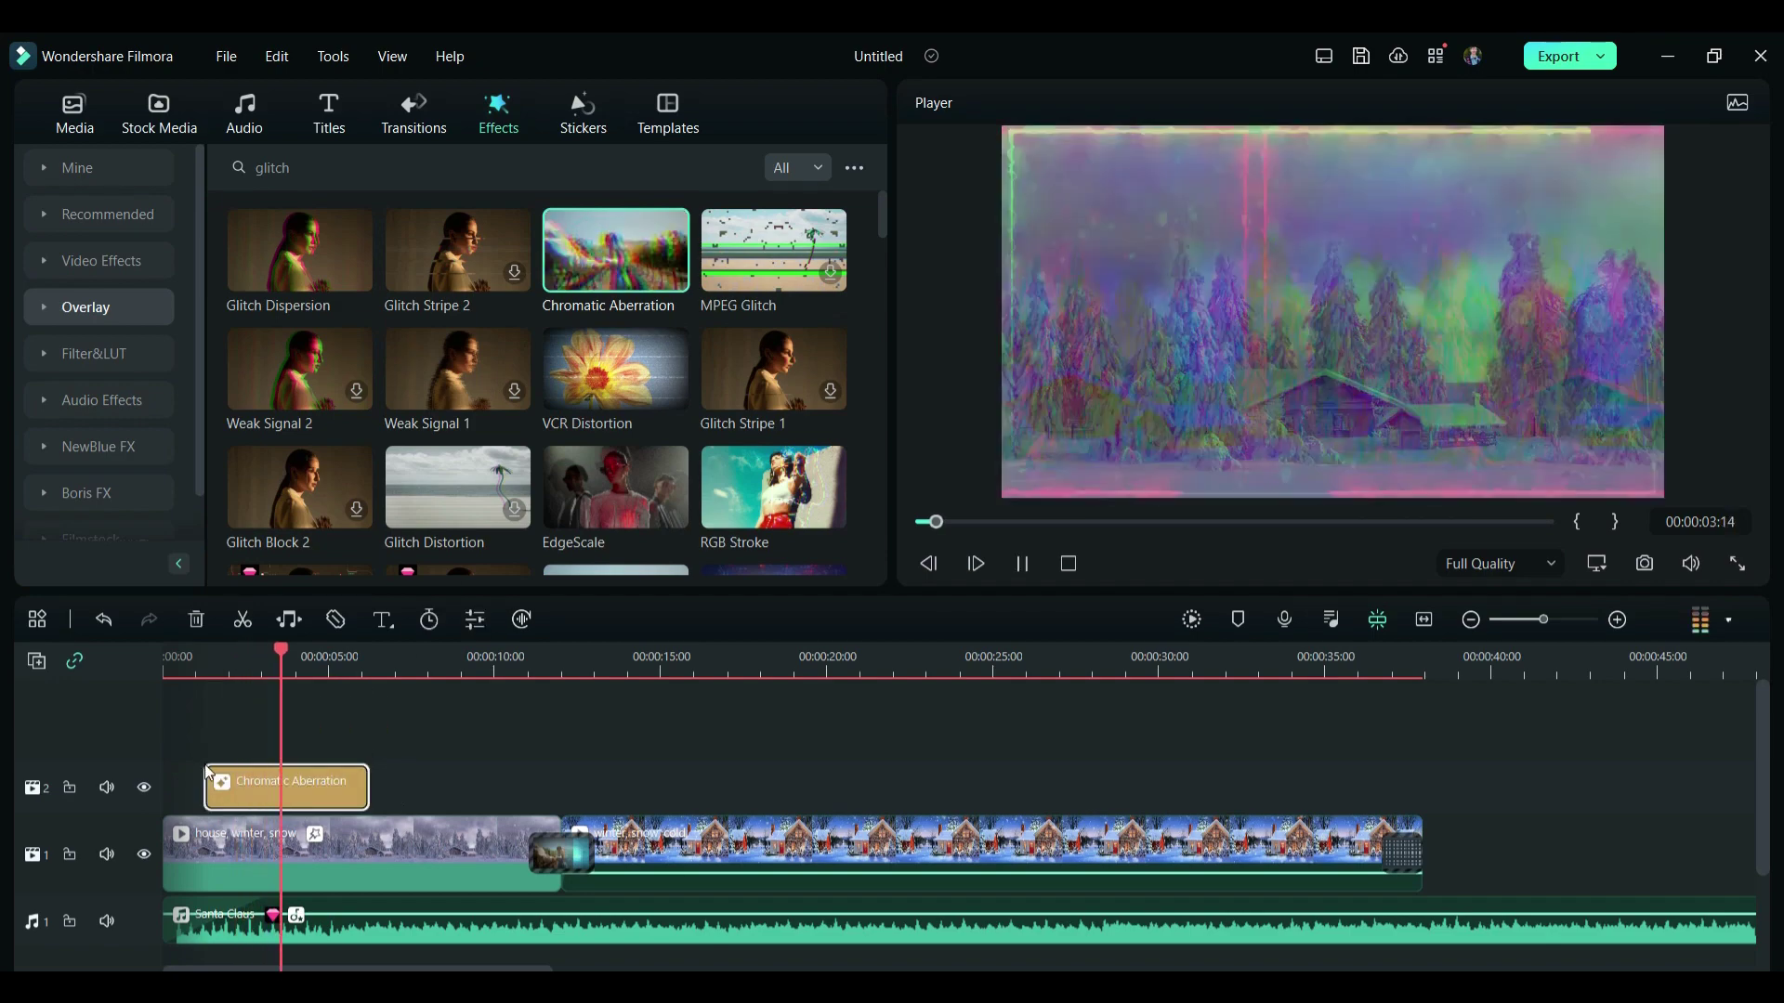
key(space)
key(Delete)
drag(609, 354, 269, 796)
key(space)
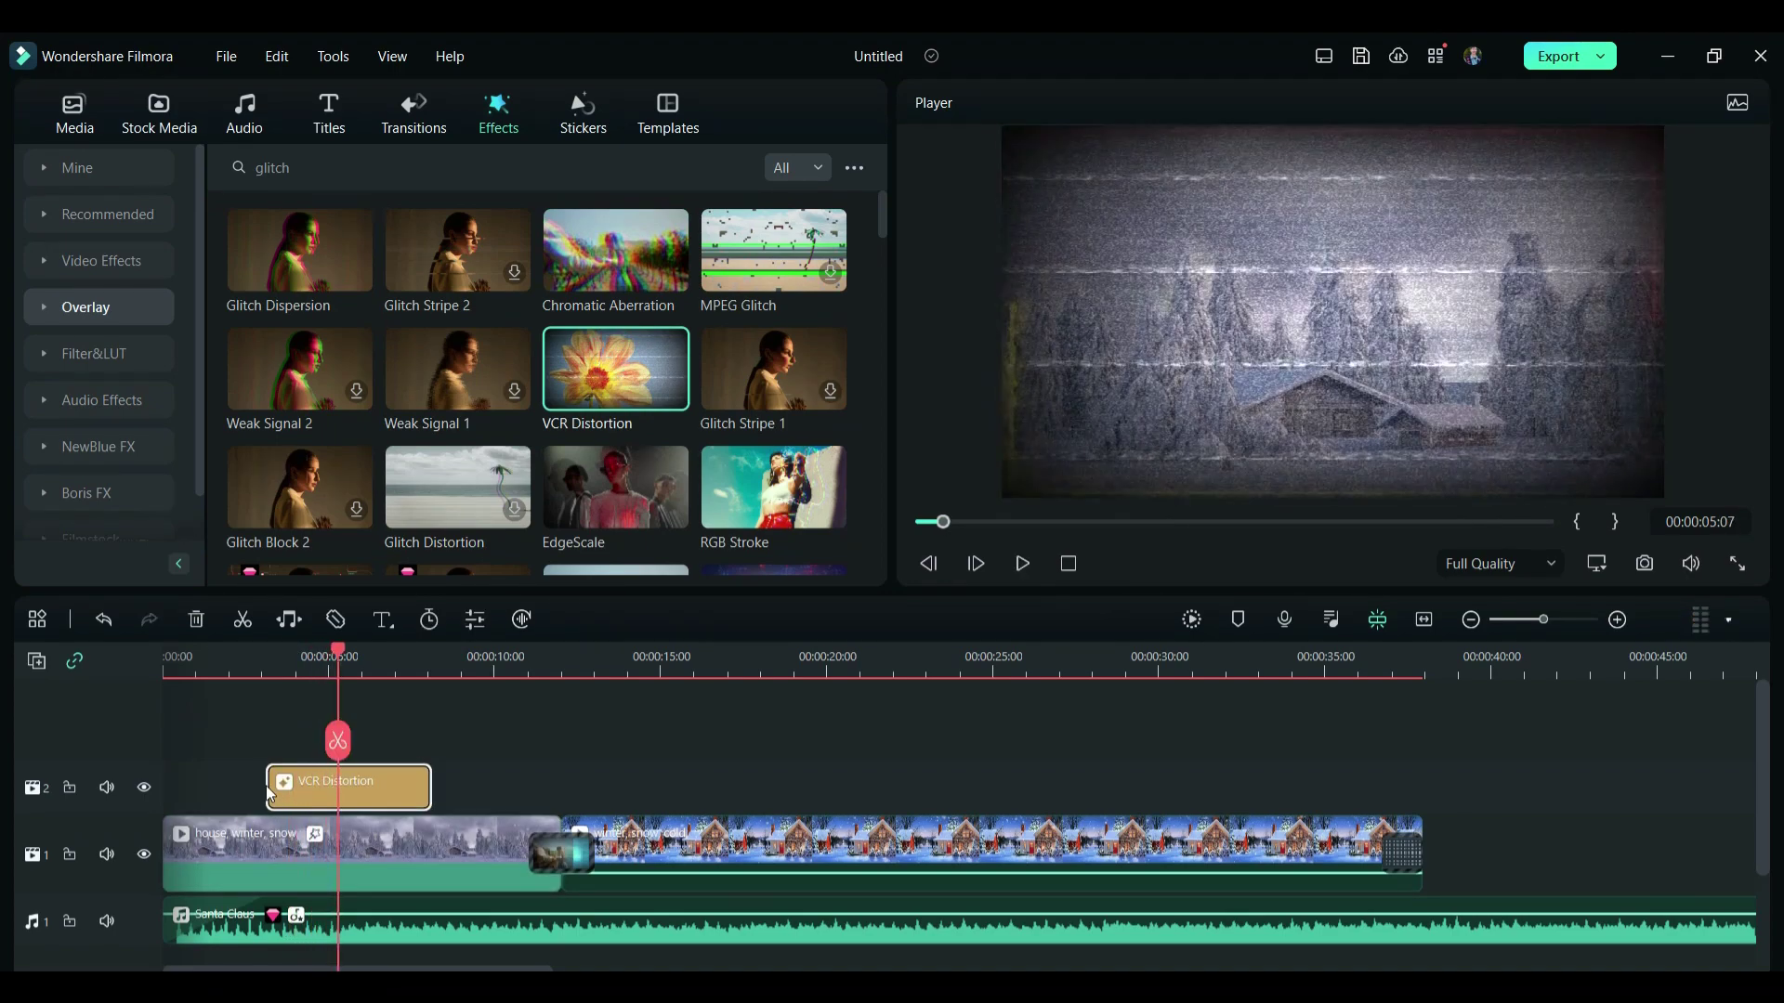
key(ctrl+z)
Step: Place the Glitch Stripe 2 effect on track 2 around five seconds and preview it
drag(439, 241, 292, 789)
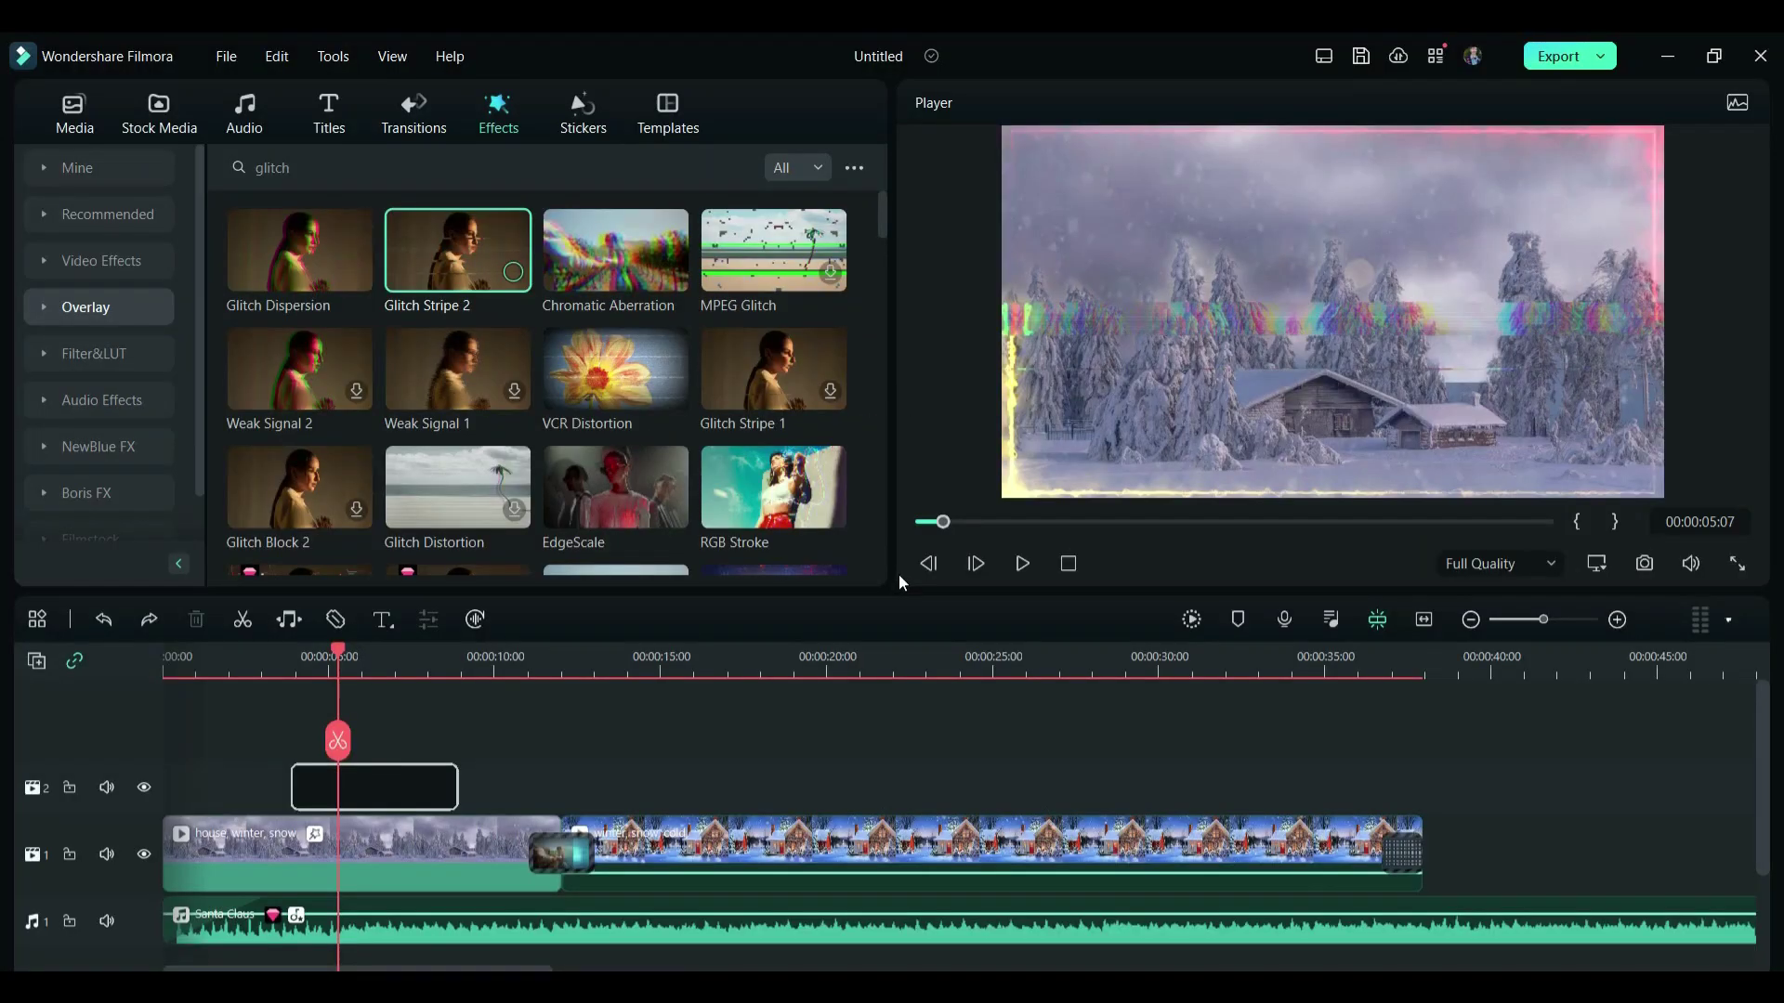
key(space)
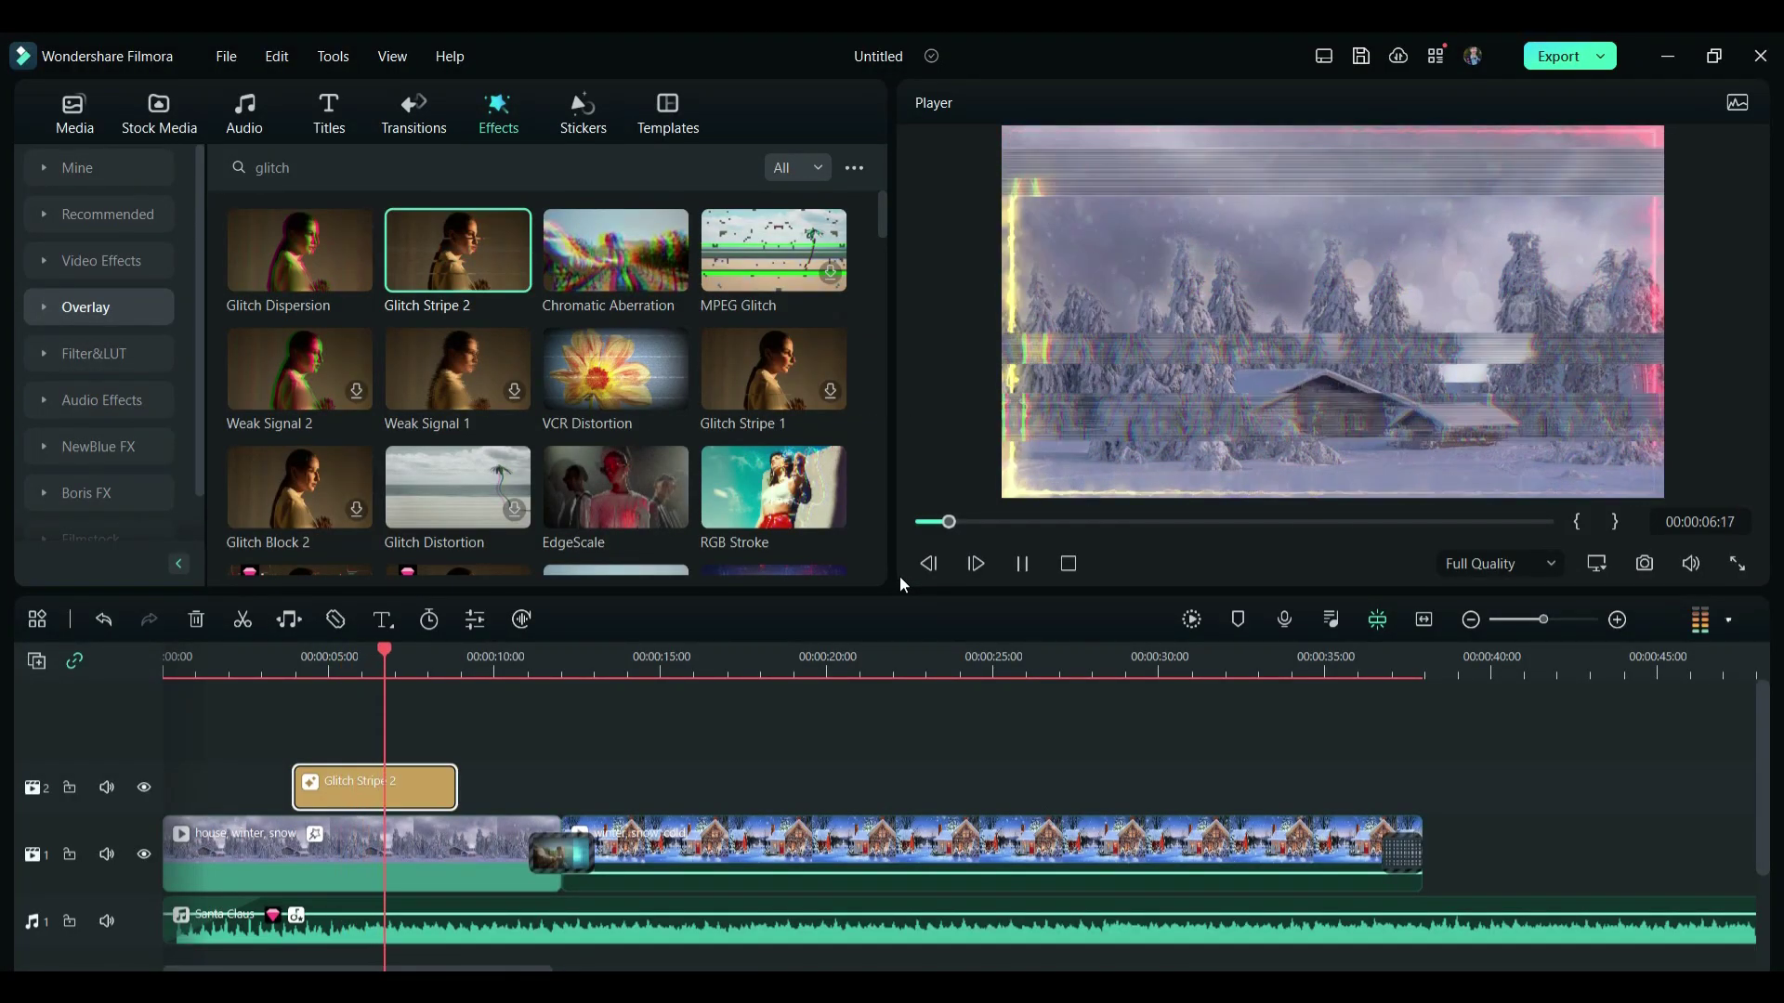
key(space)
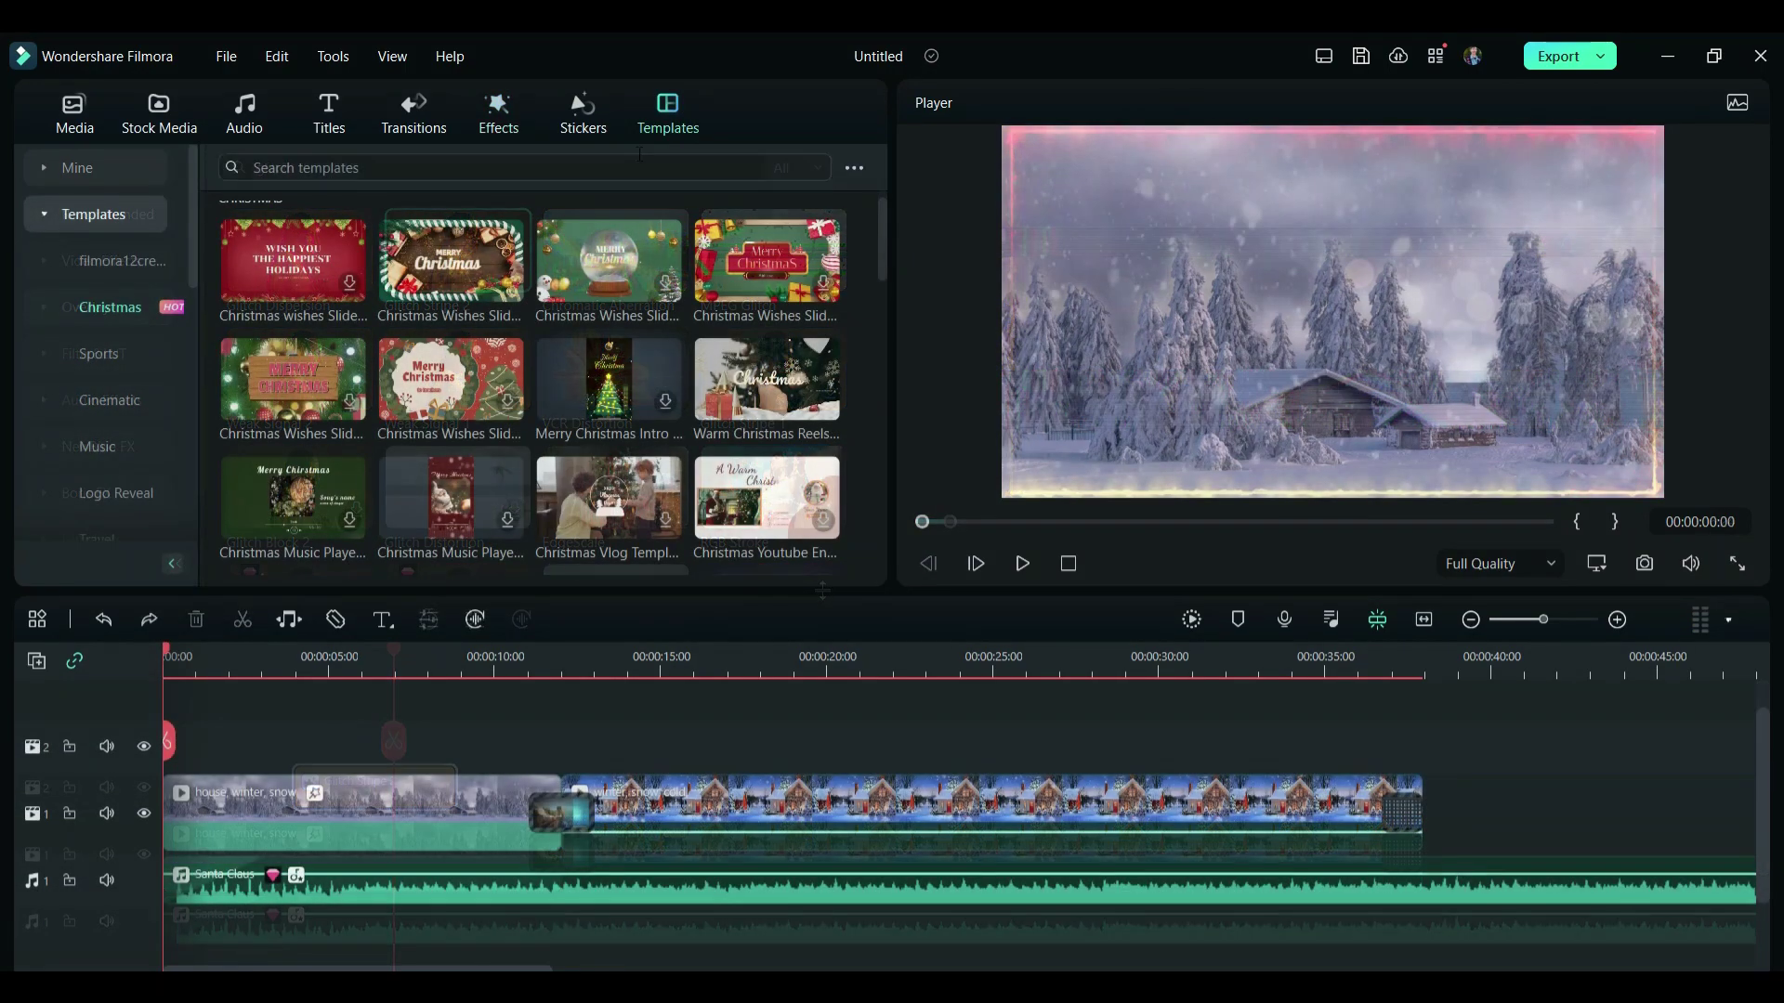
Step: Insert the Warm Christmas Reels template at the timeline start and preview the 20-second intro
drag(752, 386, 130, 816)
scroll(413, 746, down, 1)
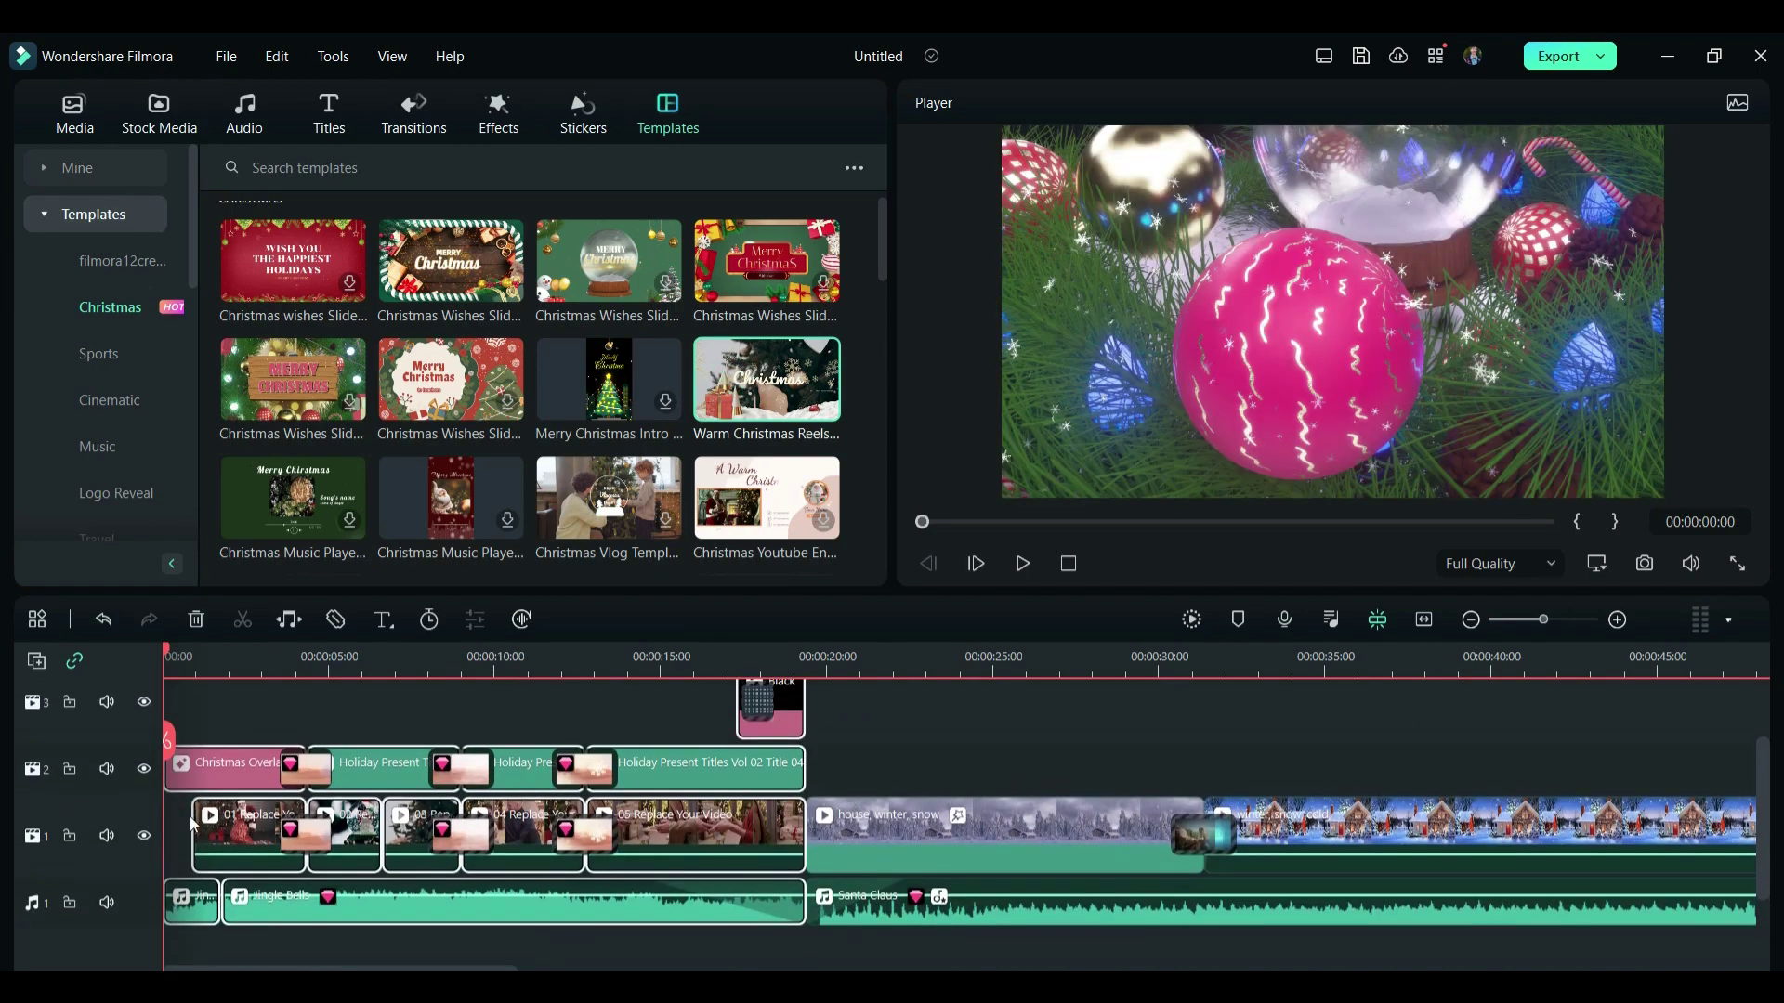
key(space)
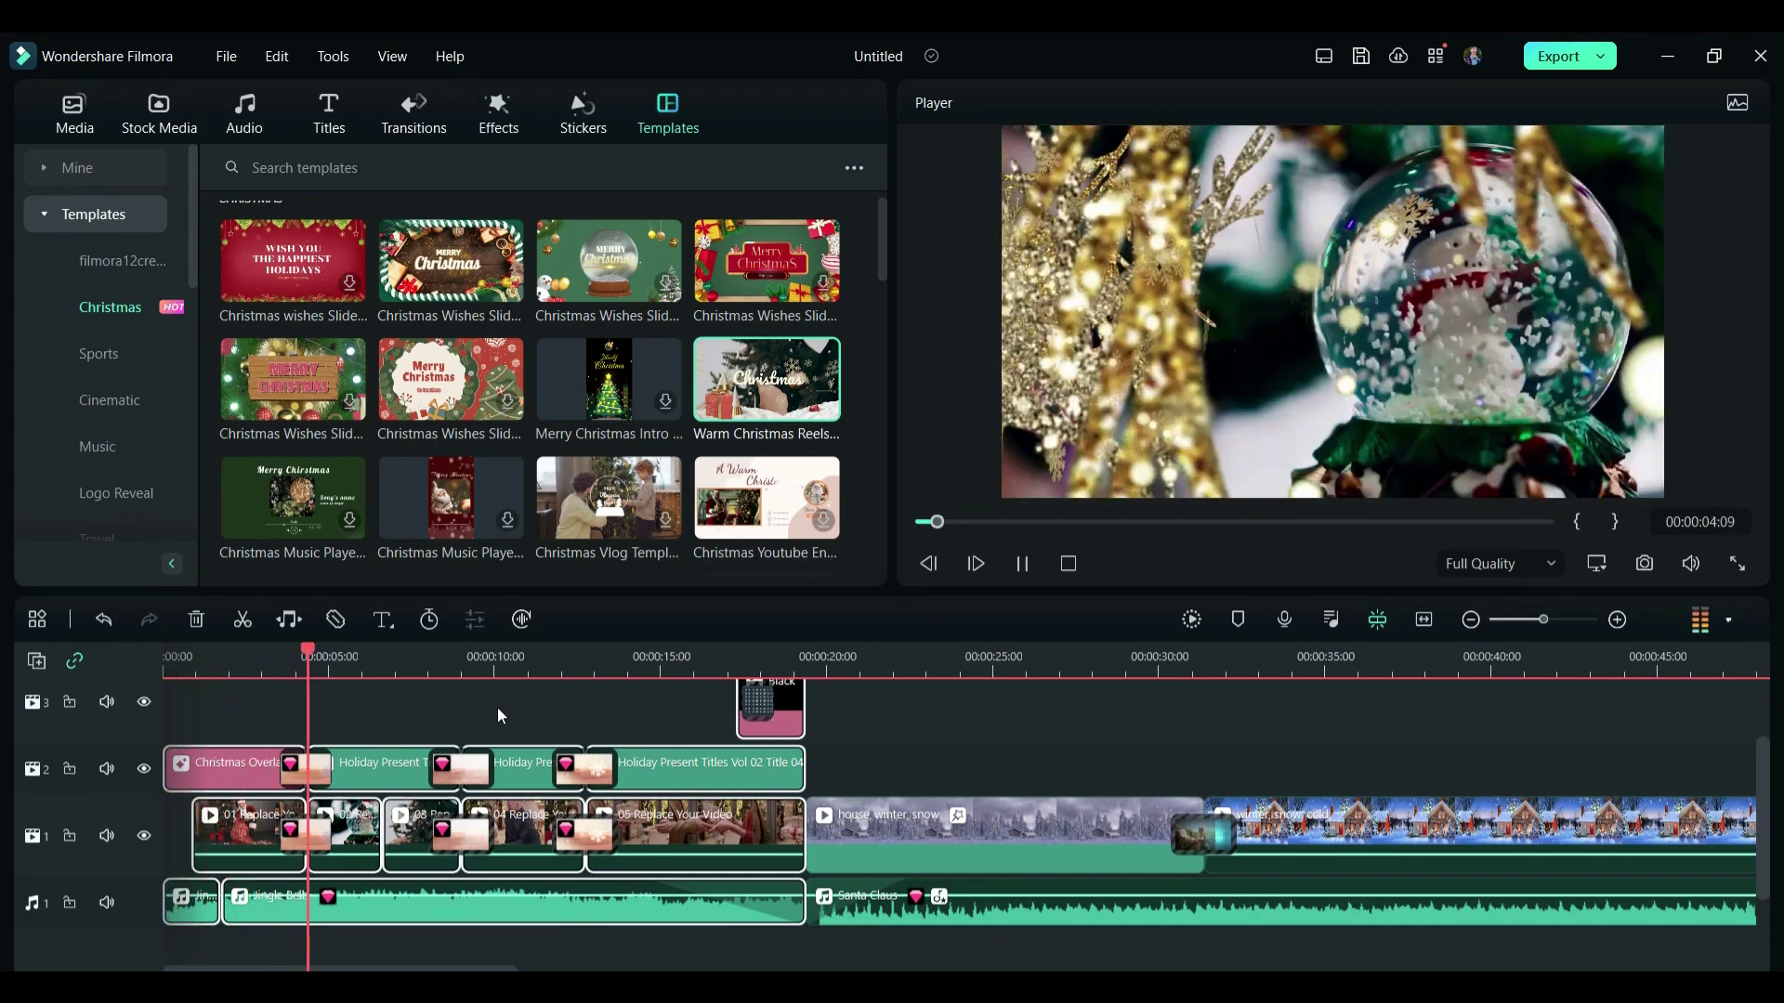
key(space)
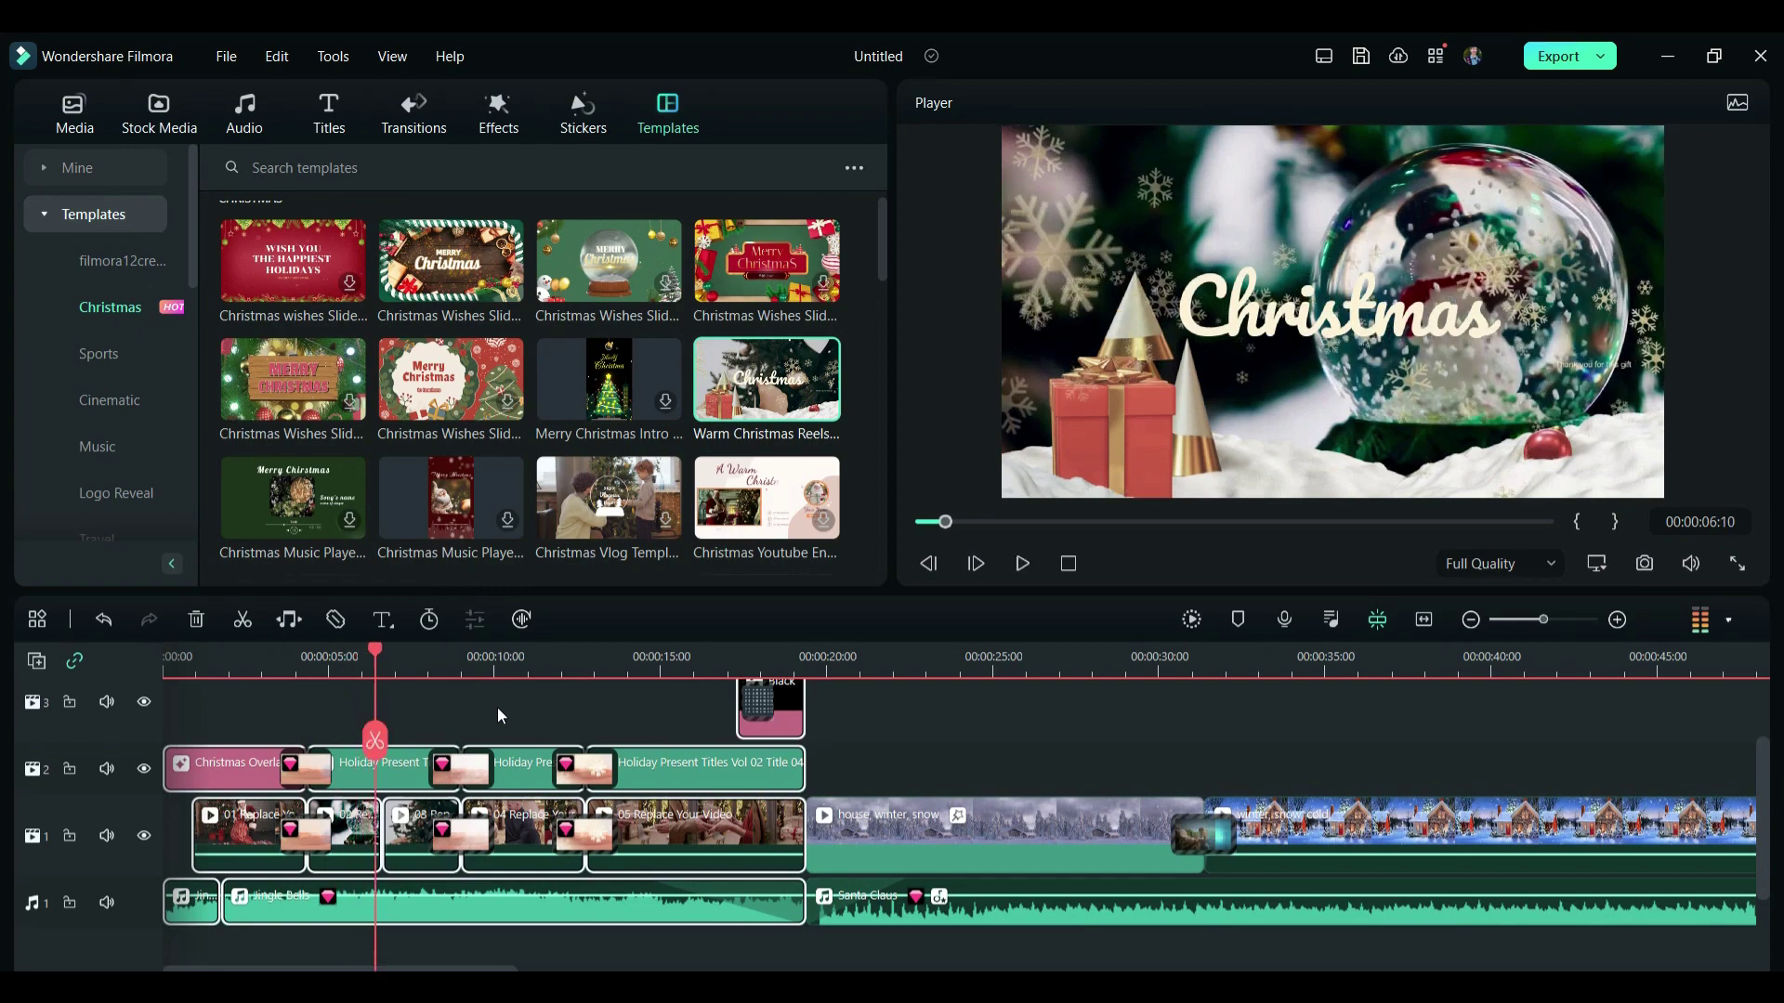
scroll(609, 824, up, 1)
scroll(609, 824, up, 2)
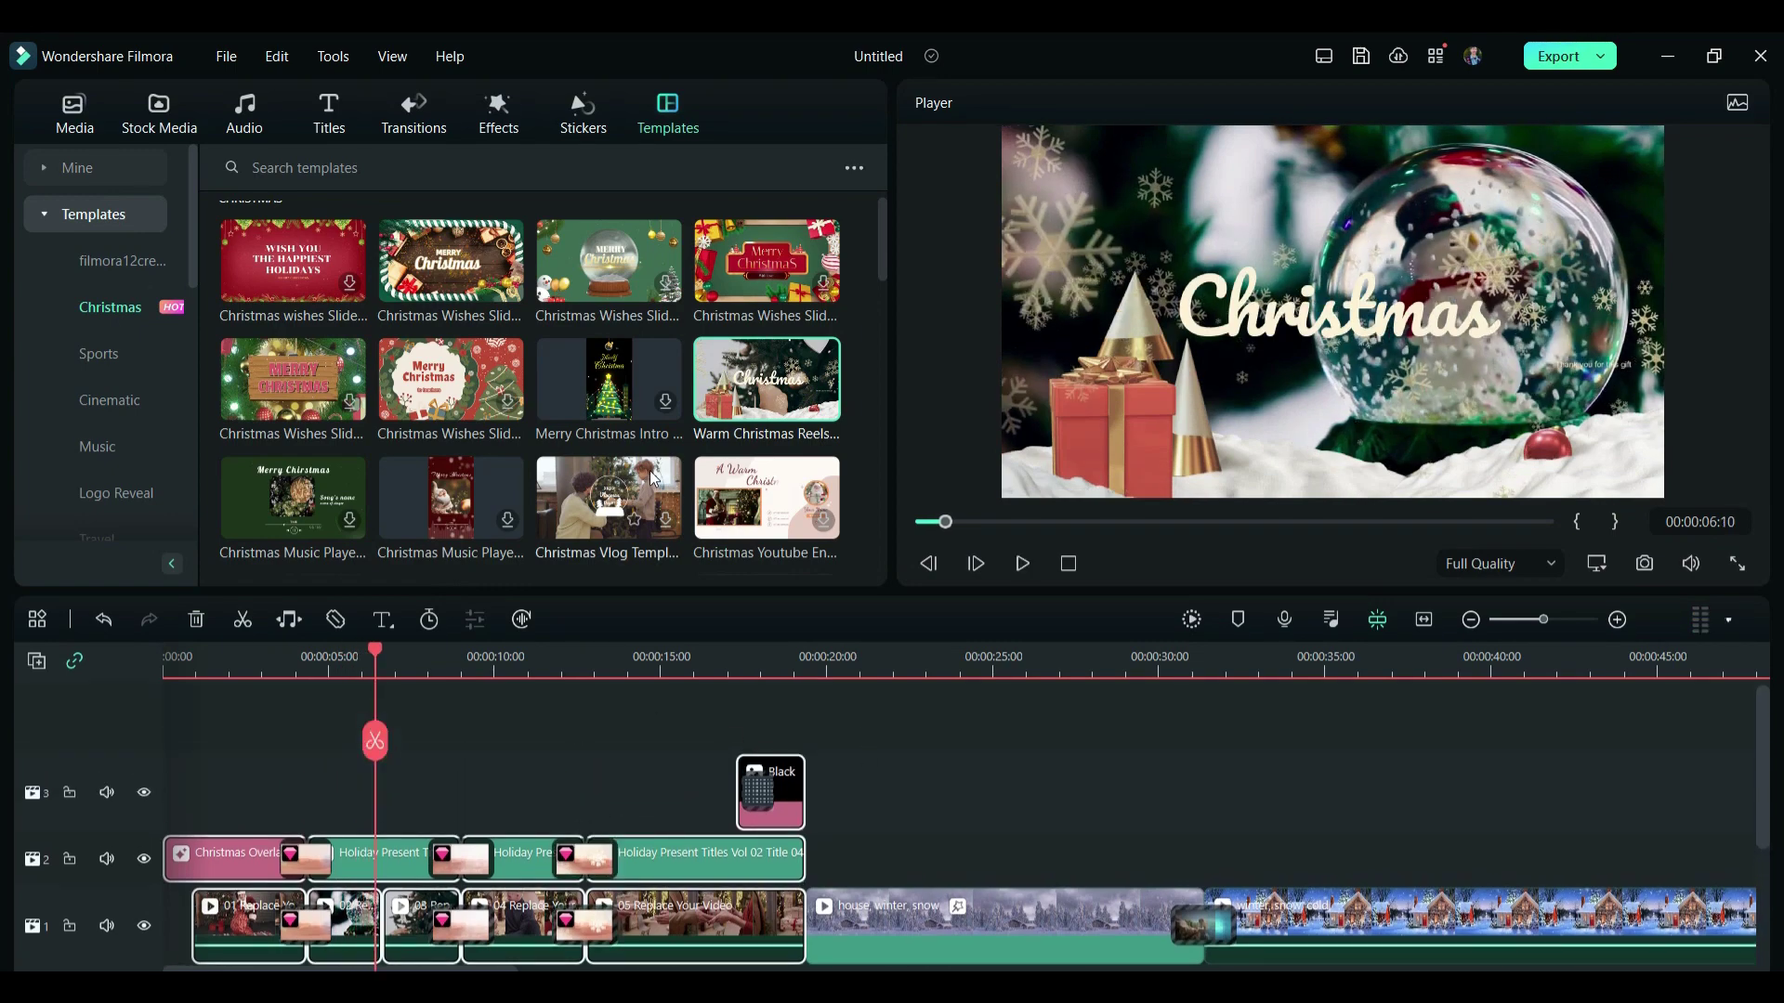
scroll(653, 479, down, 3)
scroll(653, 478, down, 3)
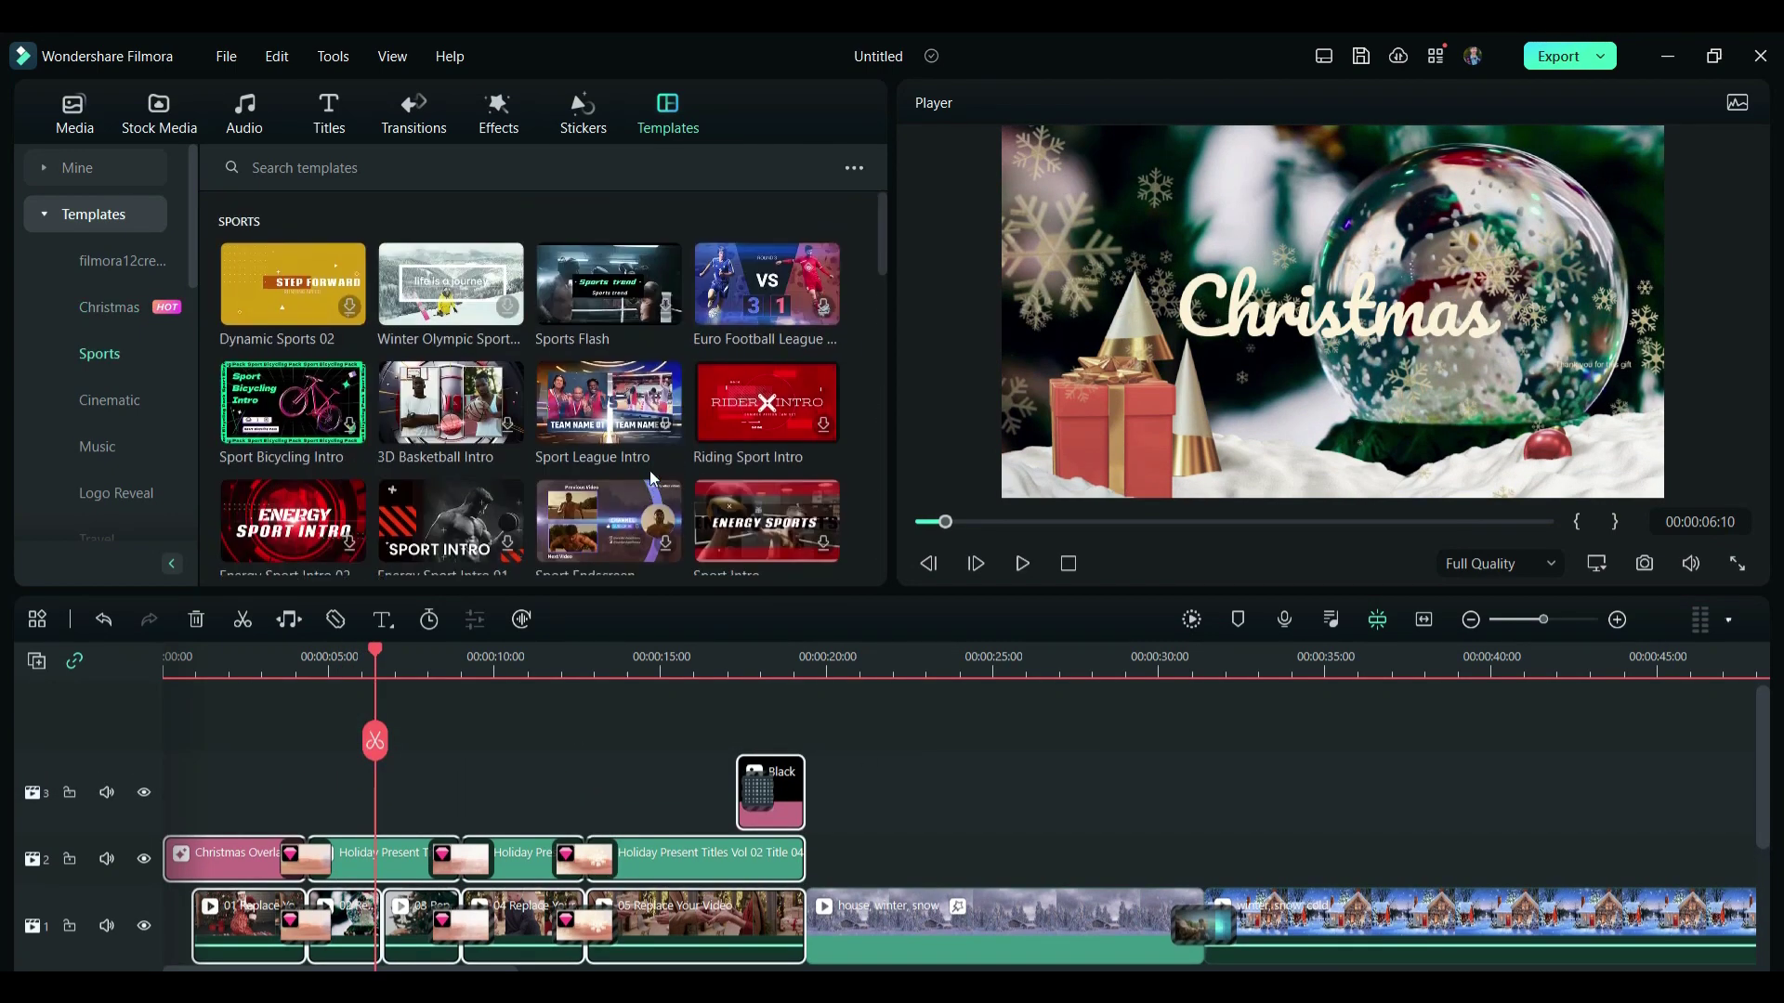
scroll(653, 479, up, 2)
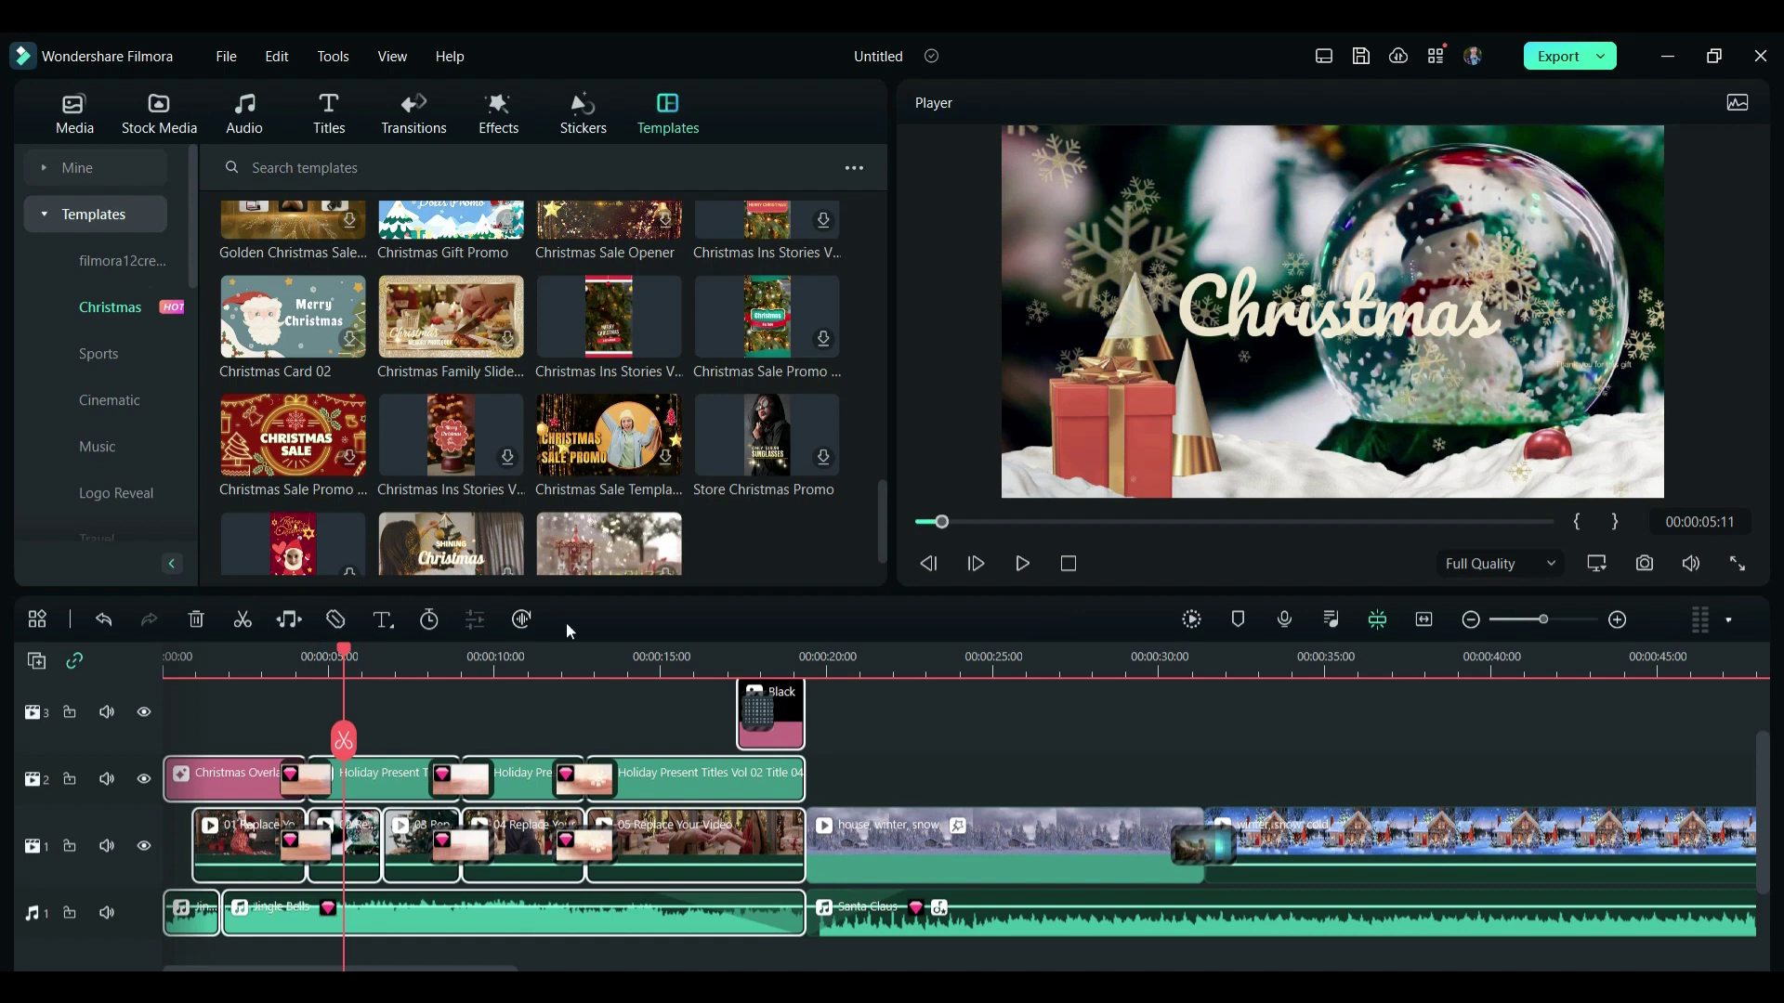
click(1031, 854)
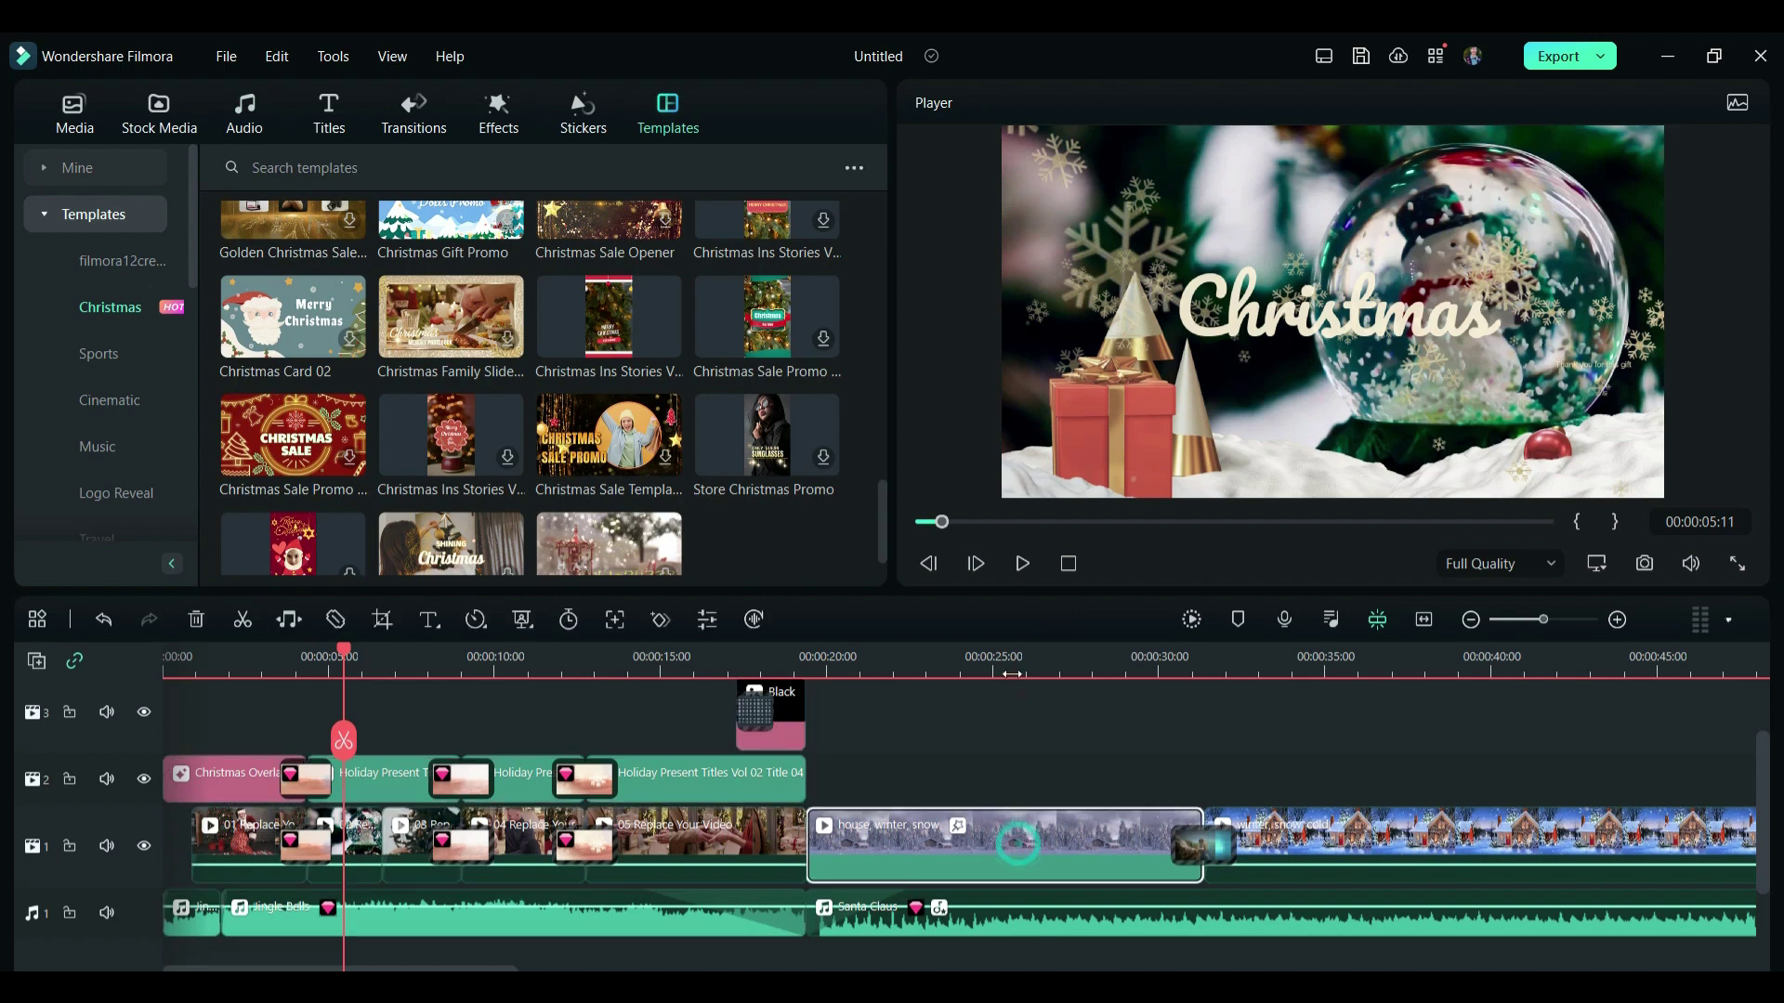
Step: Split the Santa Claus audio at 00:00:32:19 and delete the part after it
click(1010, 841)
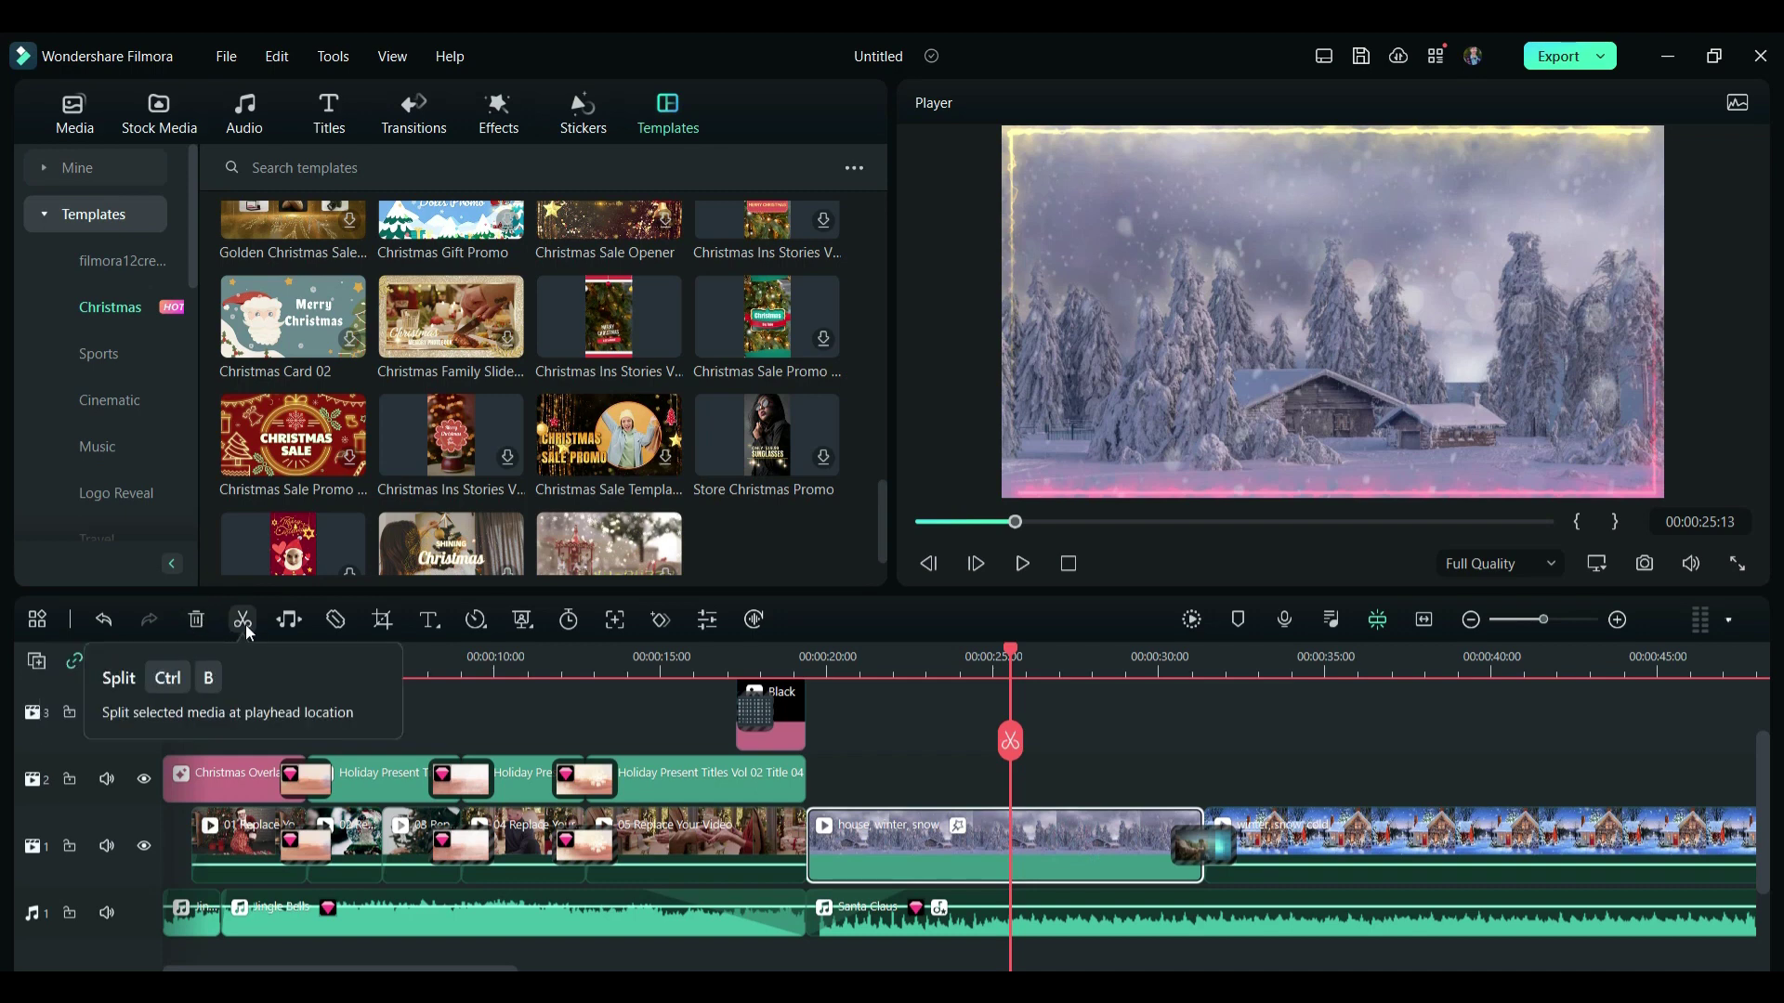
click(292, 625)
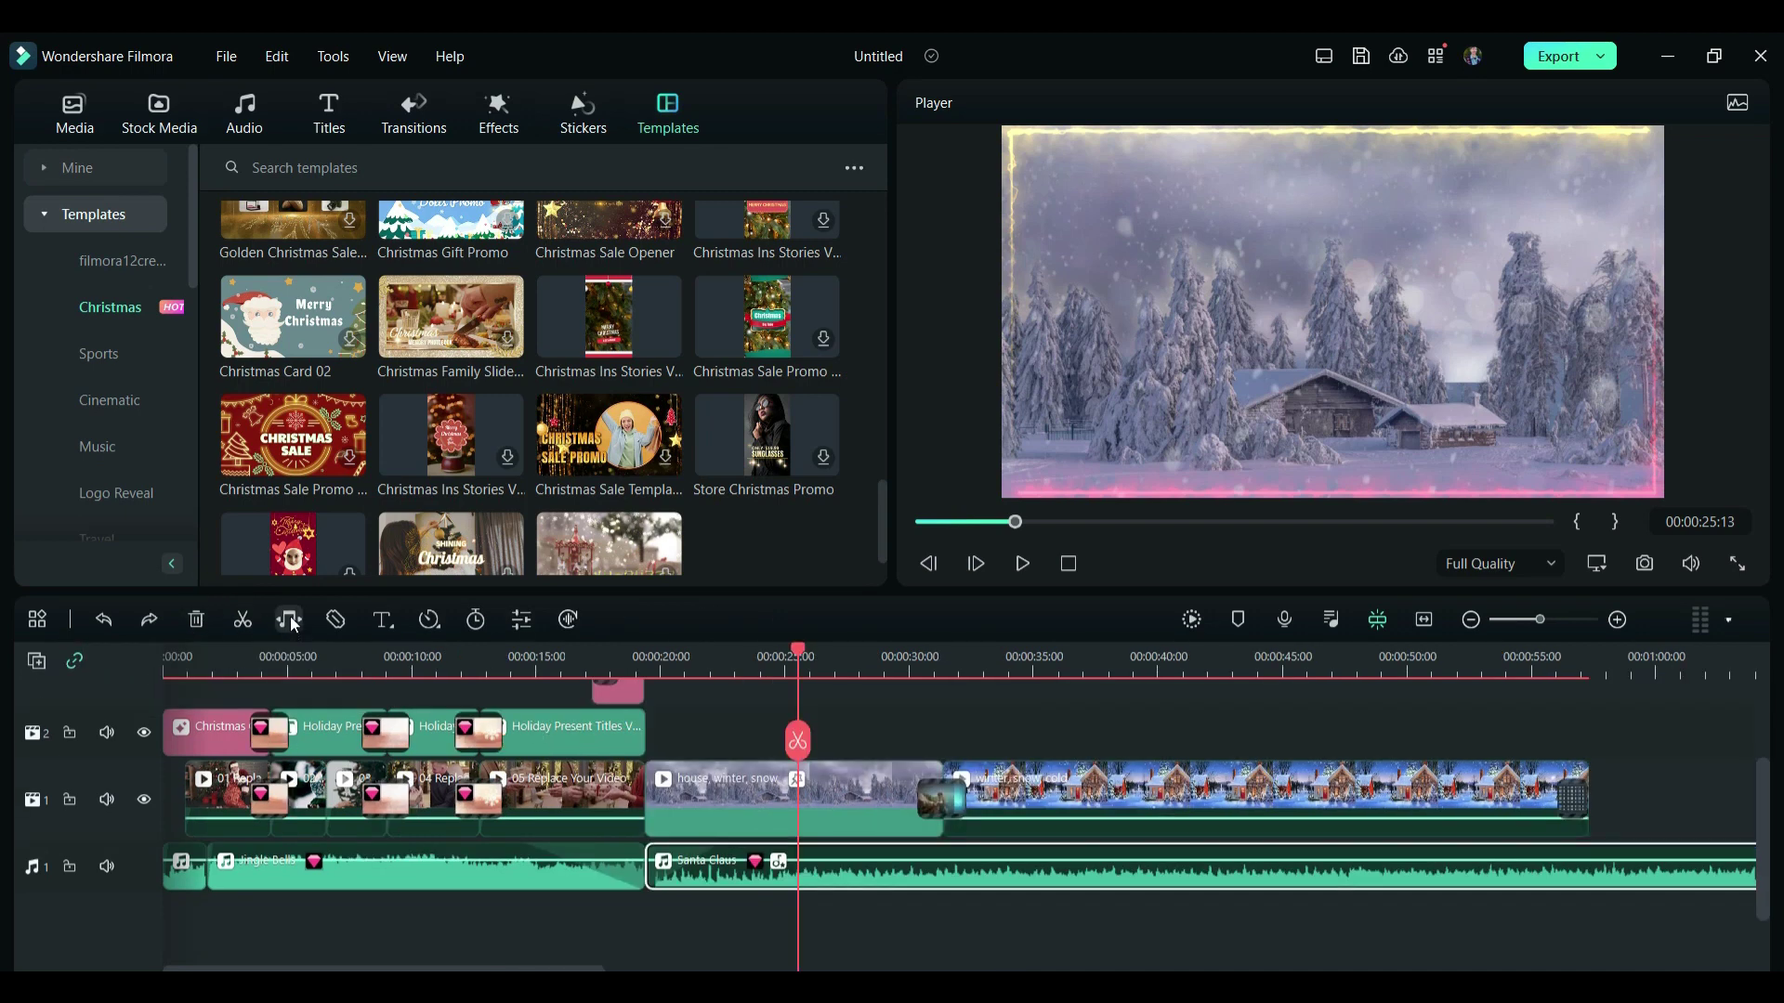
click(886, 661)
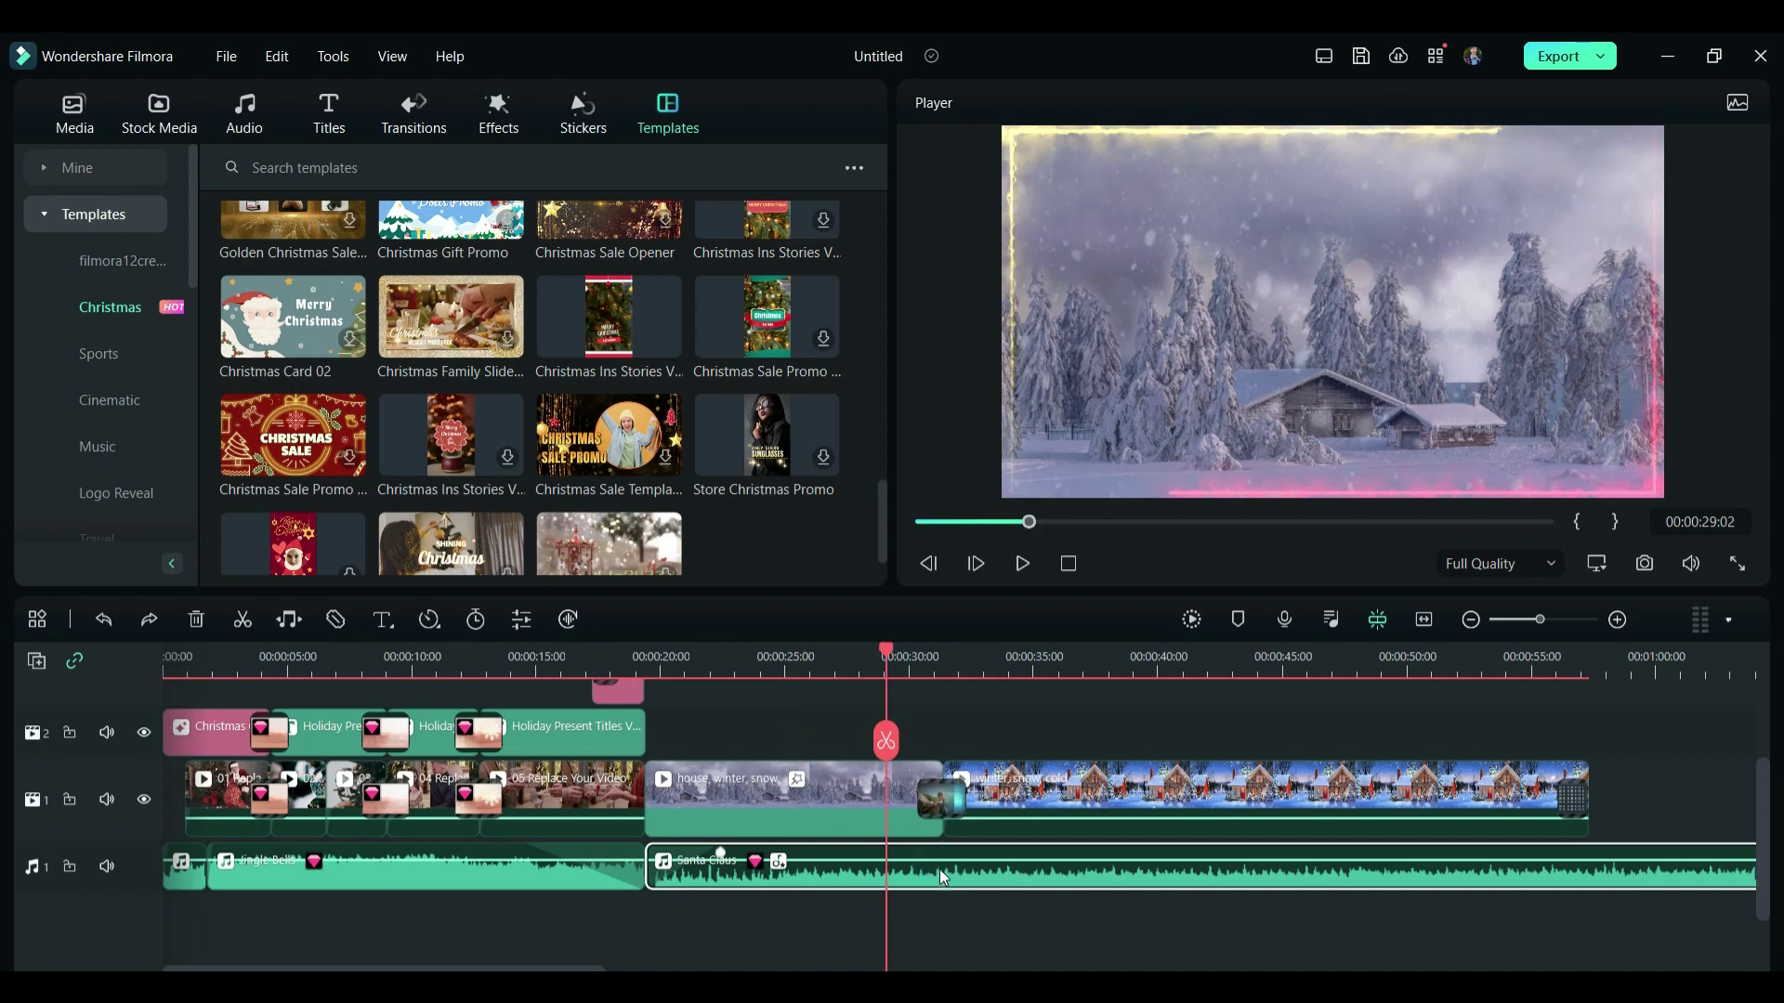
click(977, 662)
key(ctrl+b)
click(1051, 874)
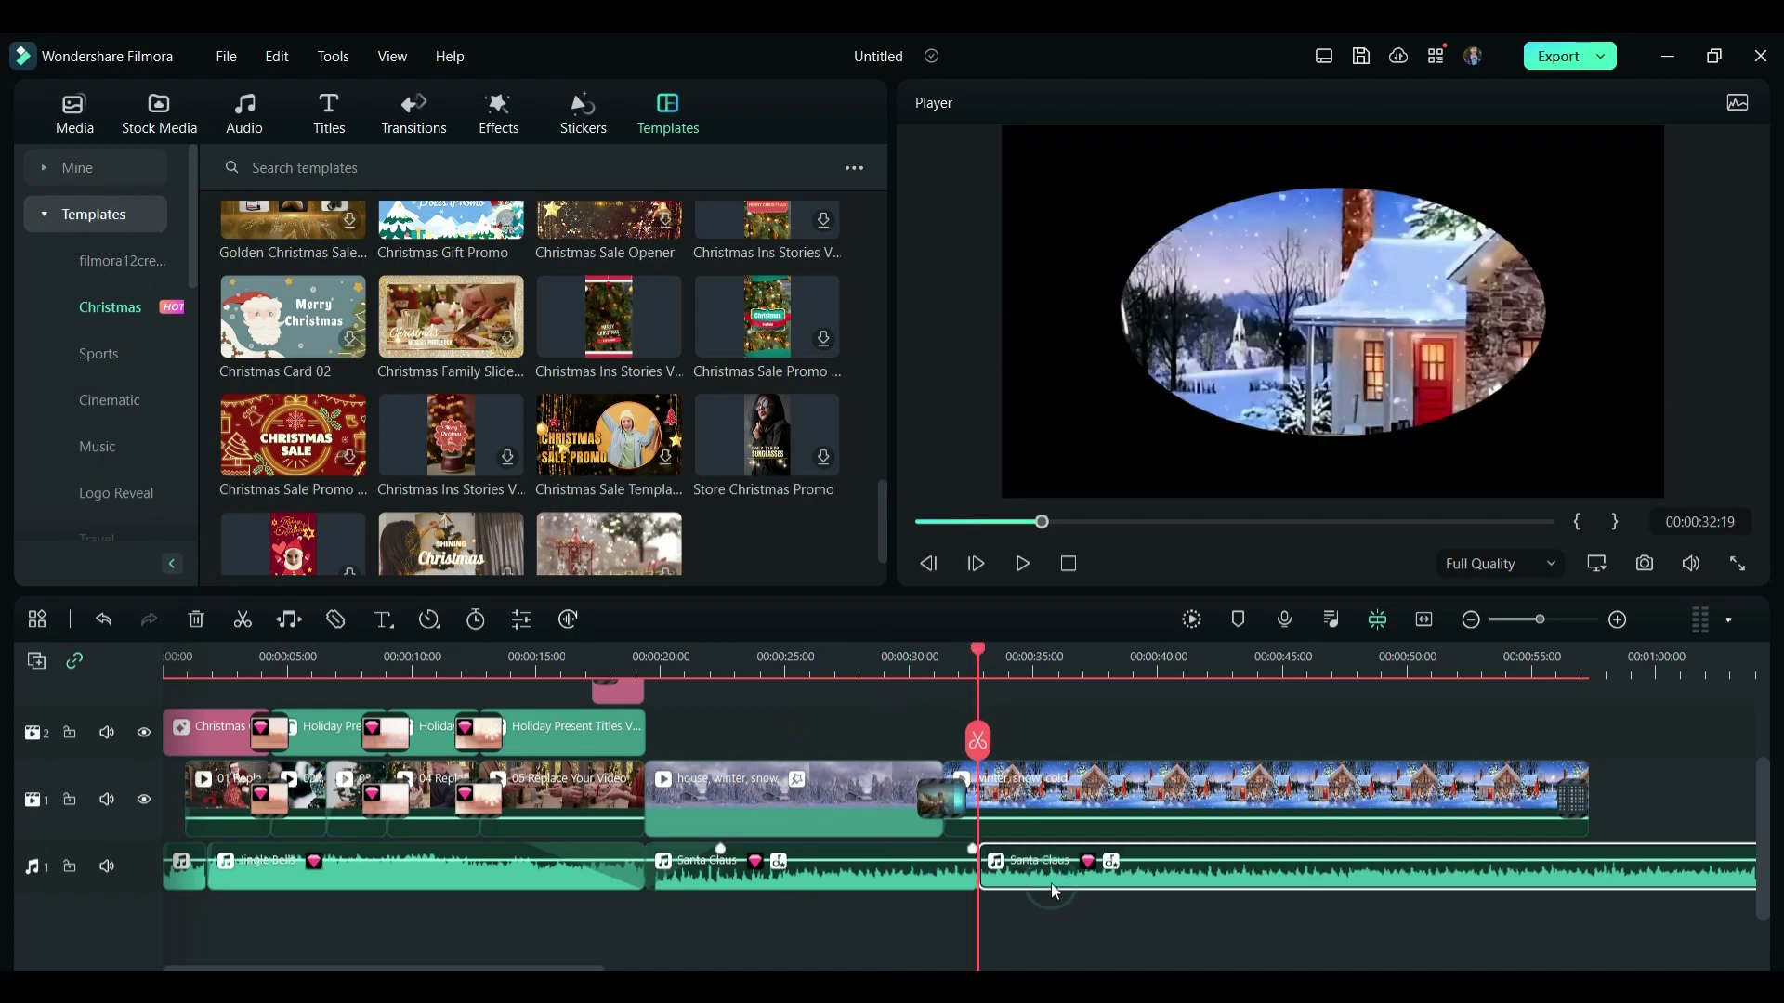
key(Delete)
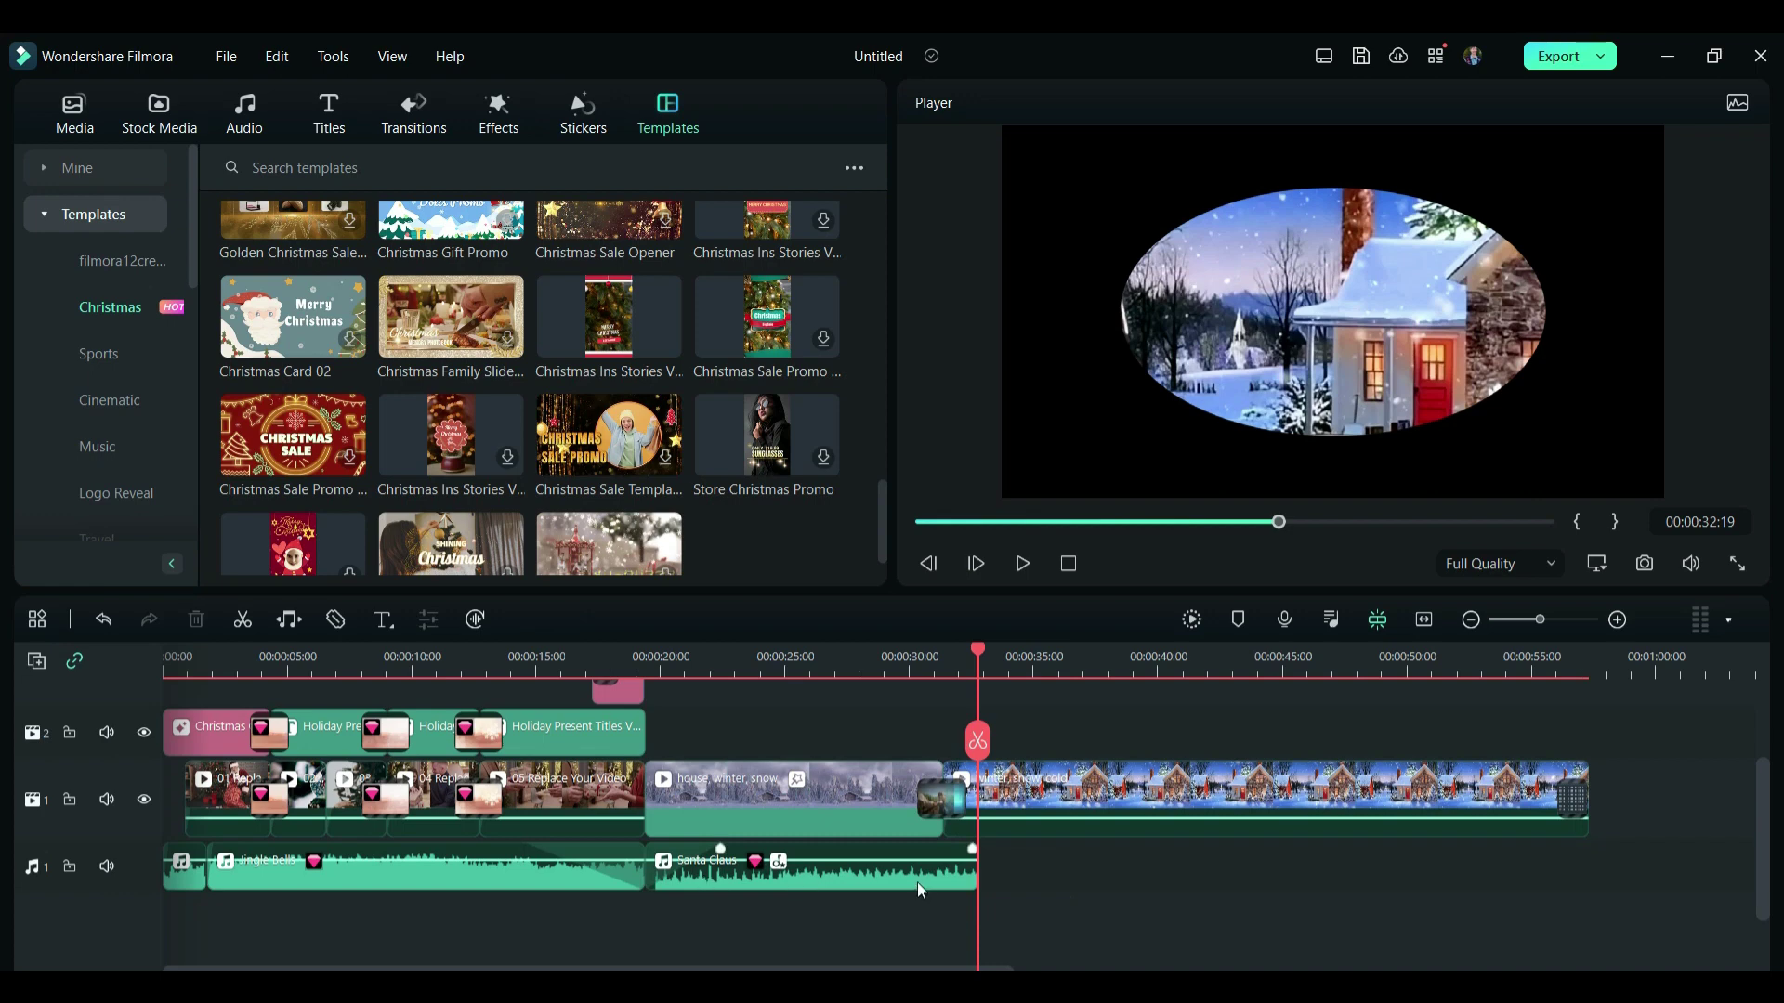
Step: Enable Audio Stretch and stretch the Santa Claus audio to end at 00:00:40:15
scroll(924, 884, up, 3)
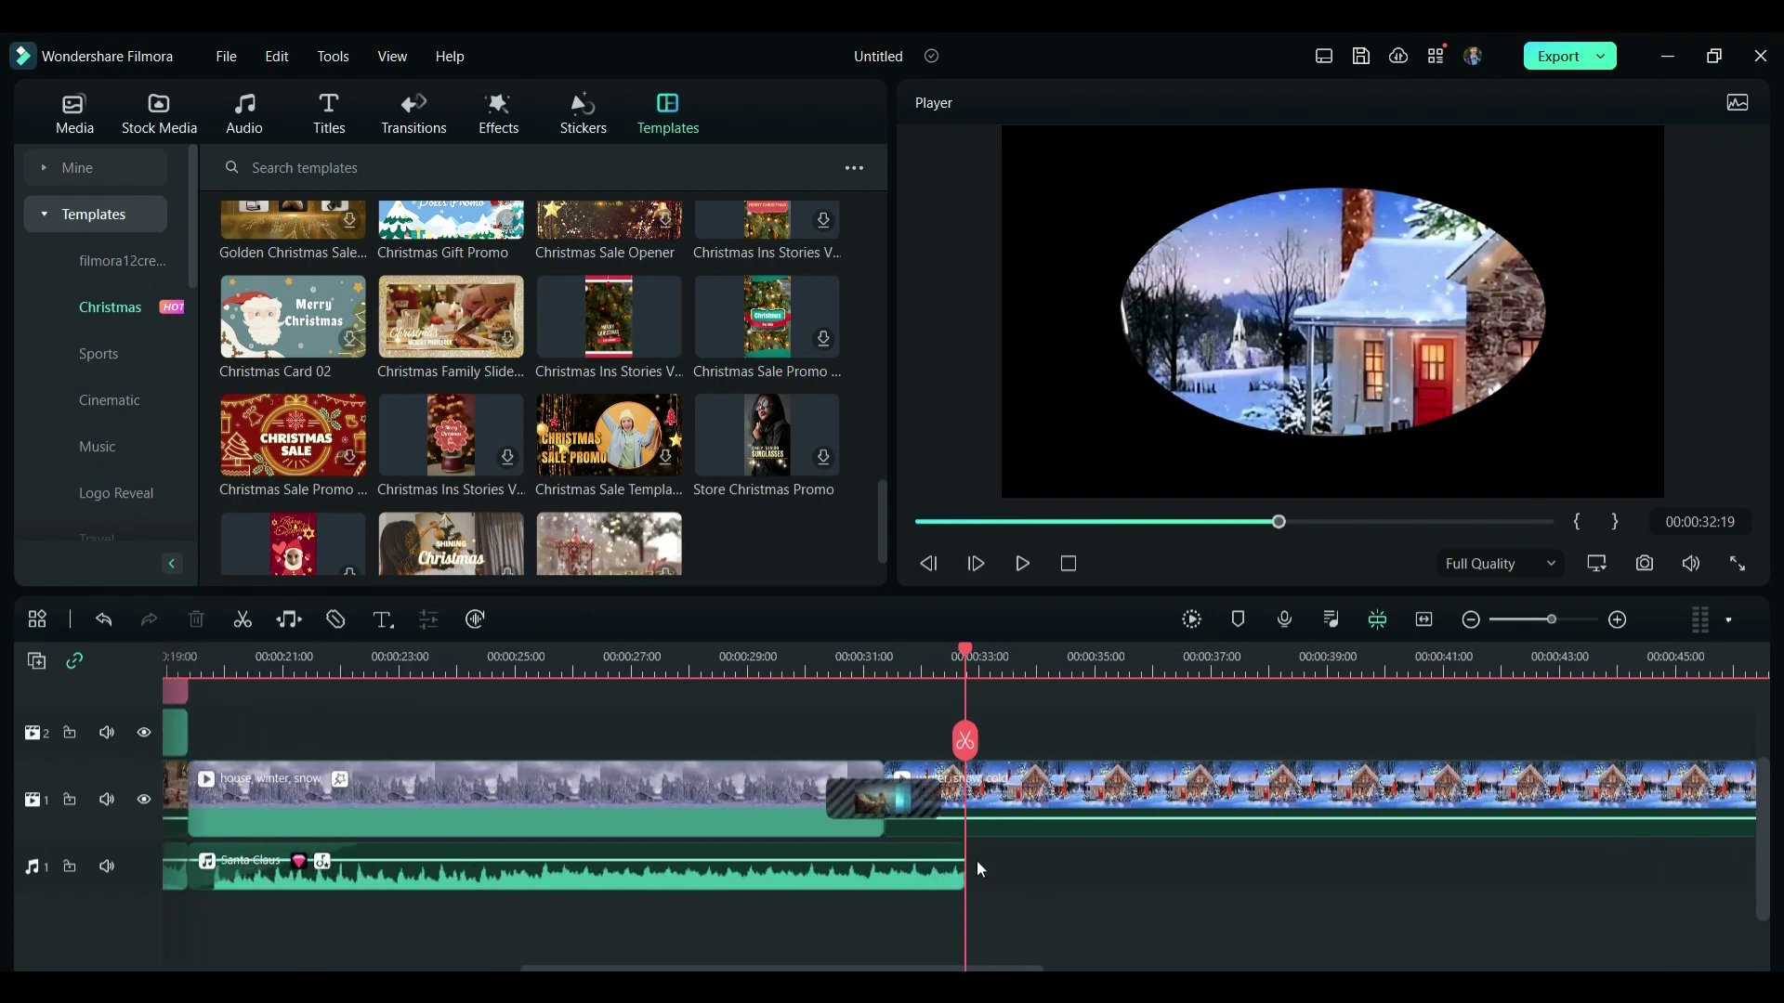
scroll(977, 861, down, 1)
click(1325, 667)
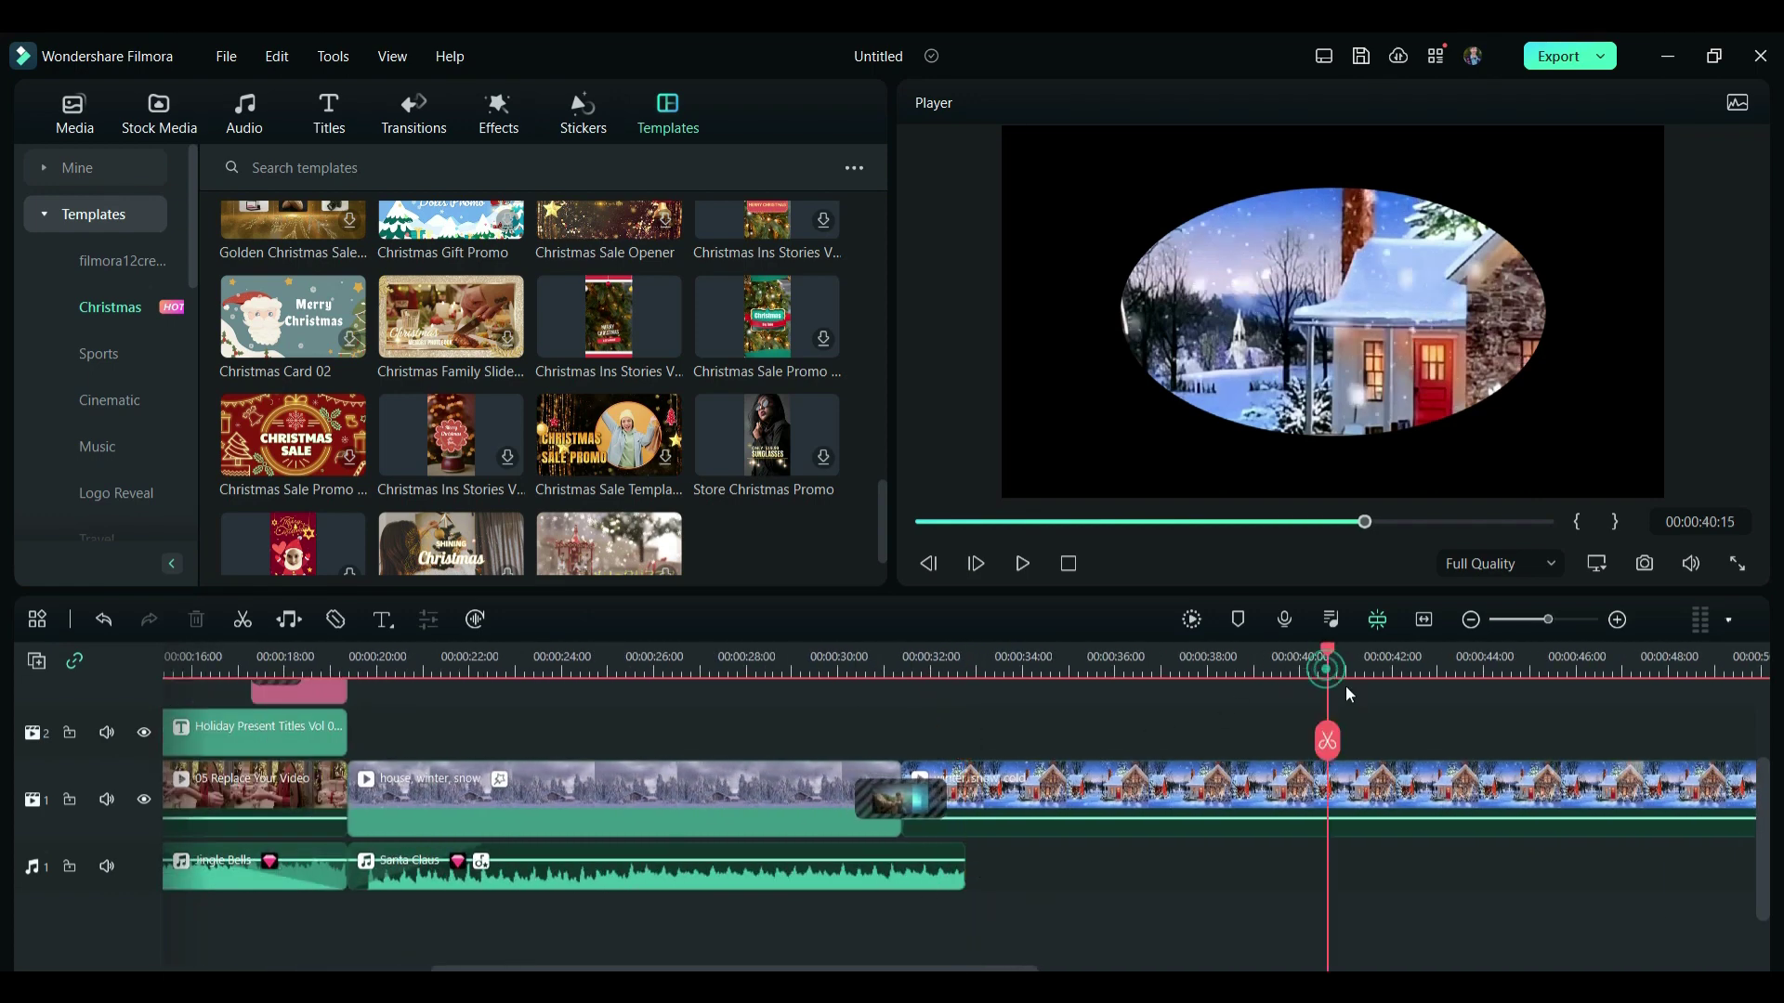
click(697, 888)
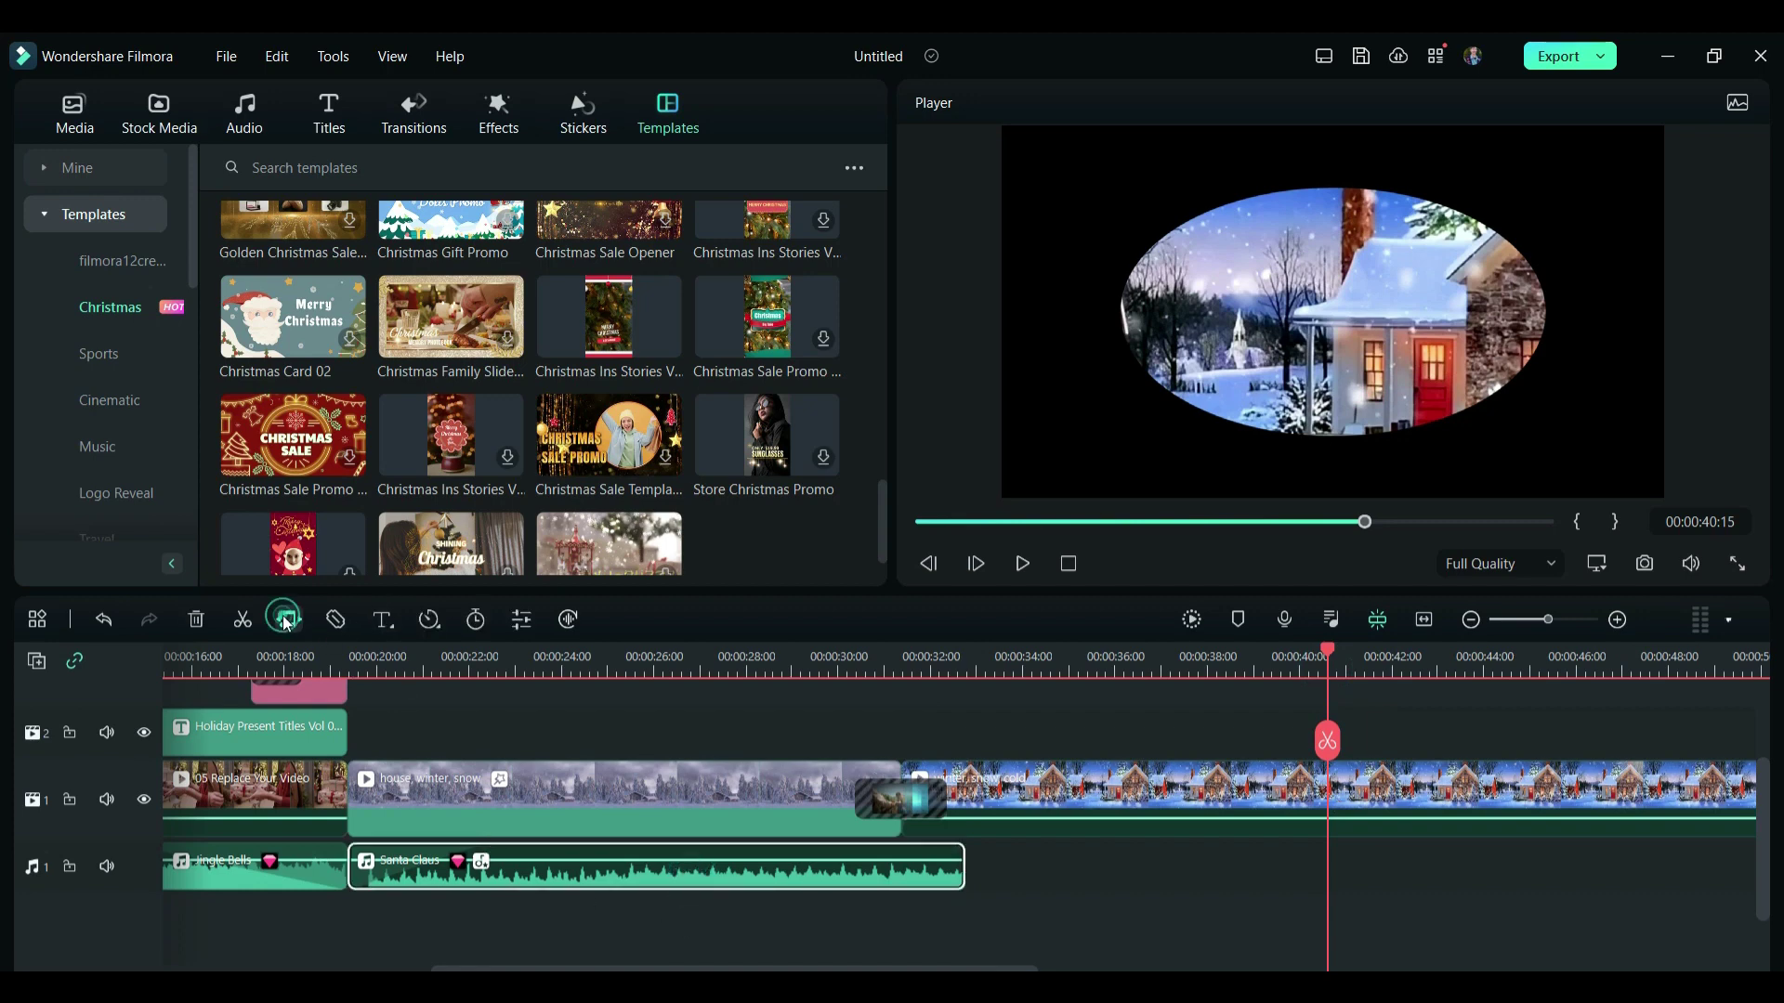
click(286, 621)
drag(963, 880, 1327, 873)
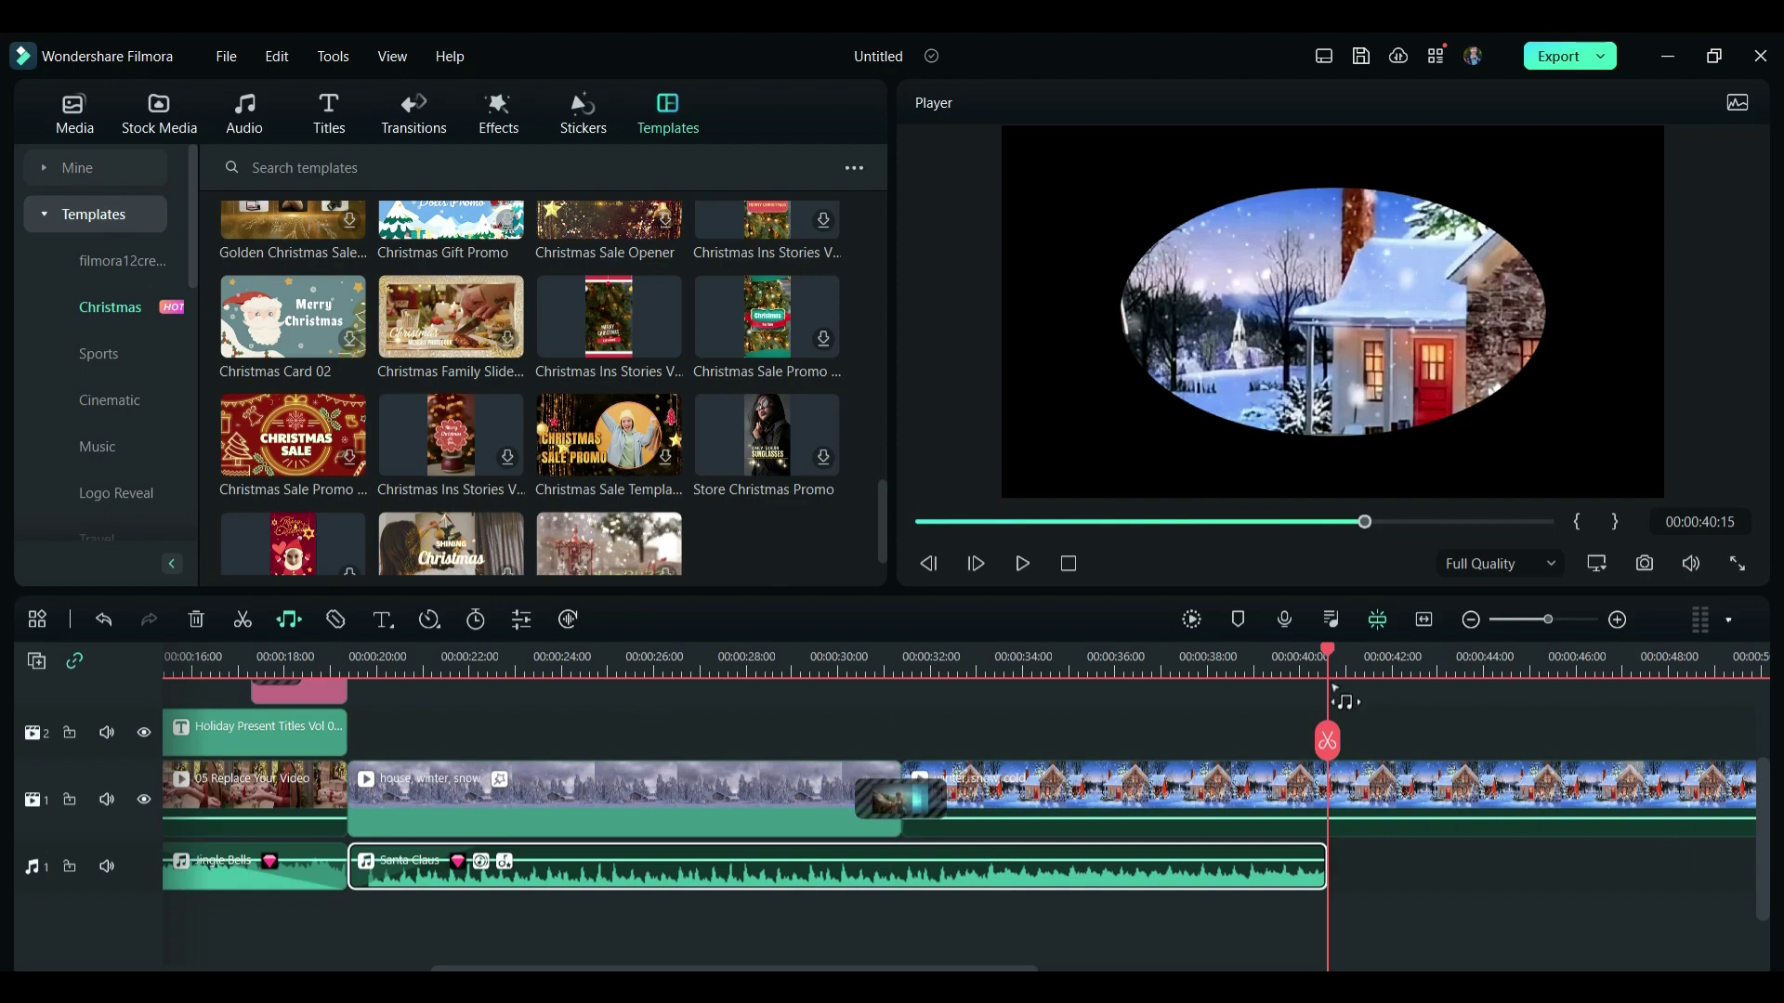
scroll(1335, 688, right, 5)
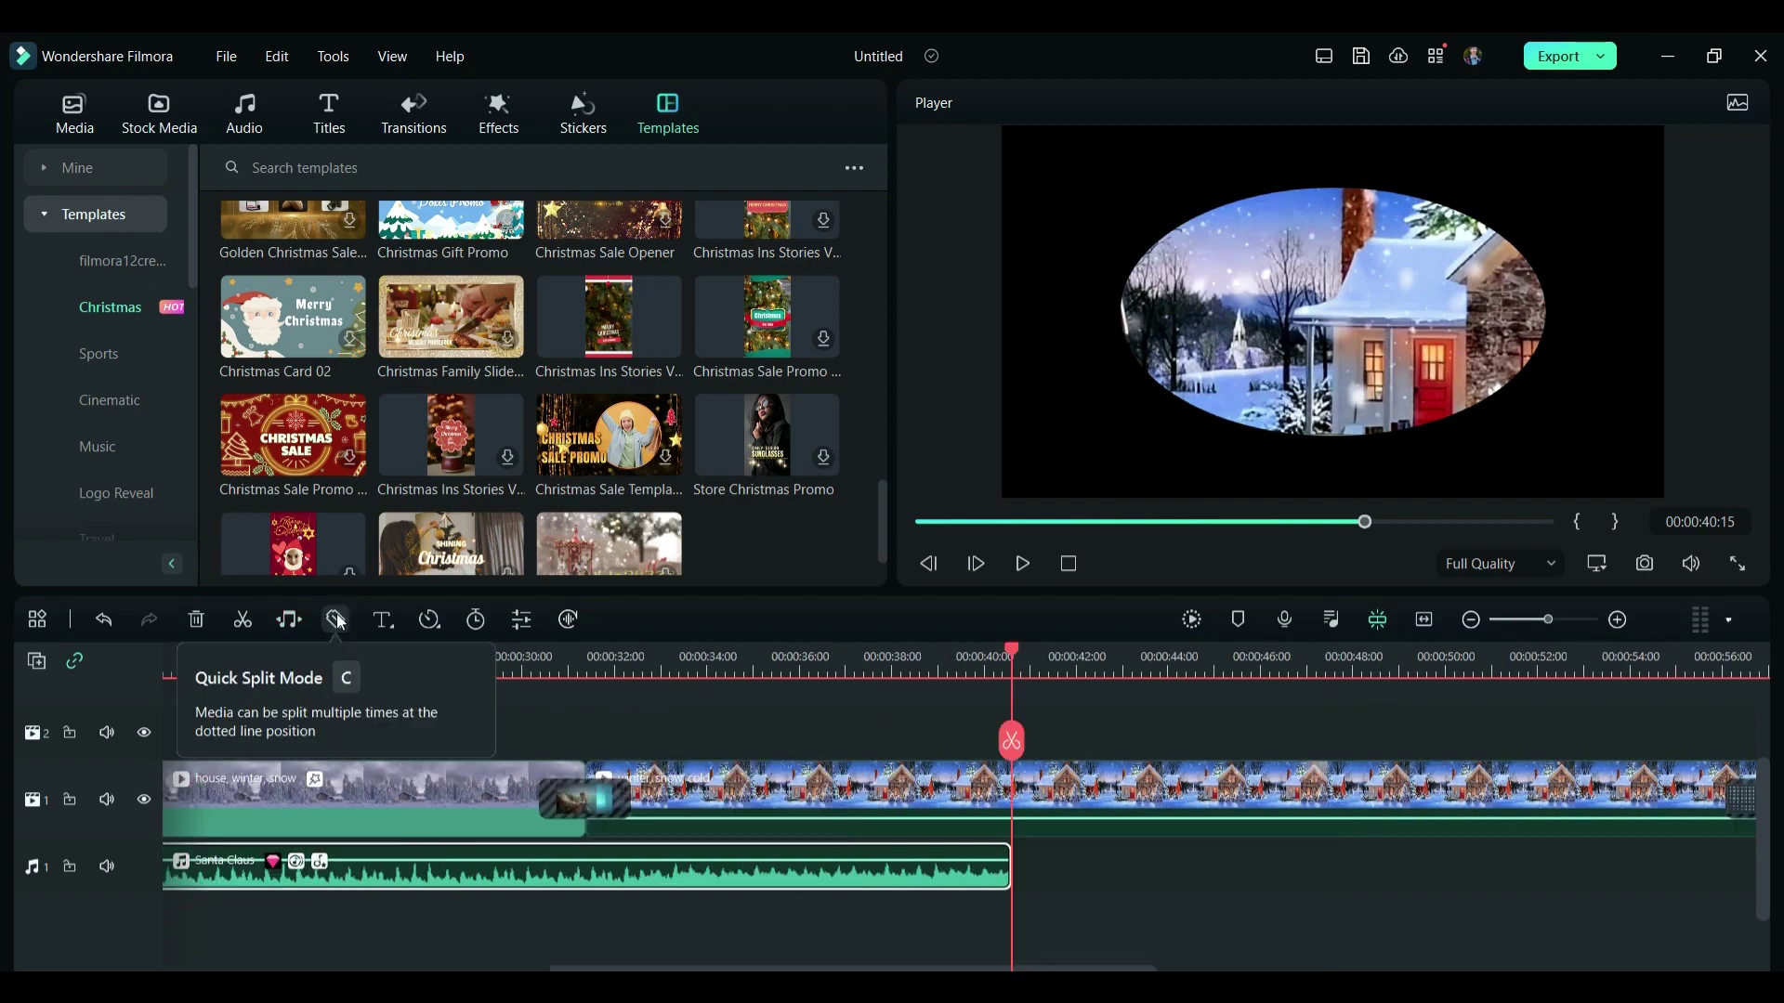
click(385, 620)
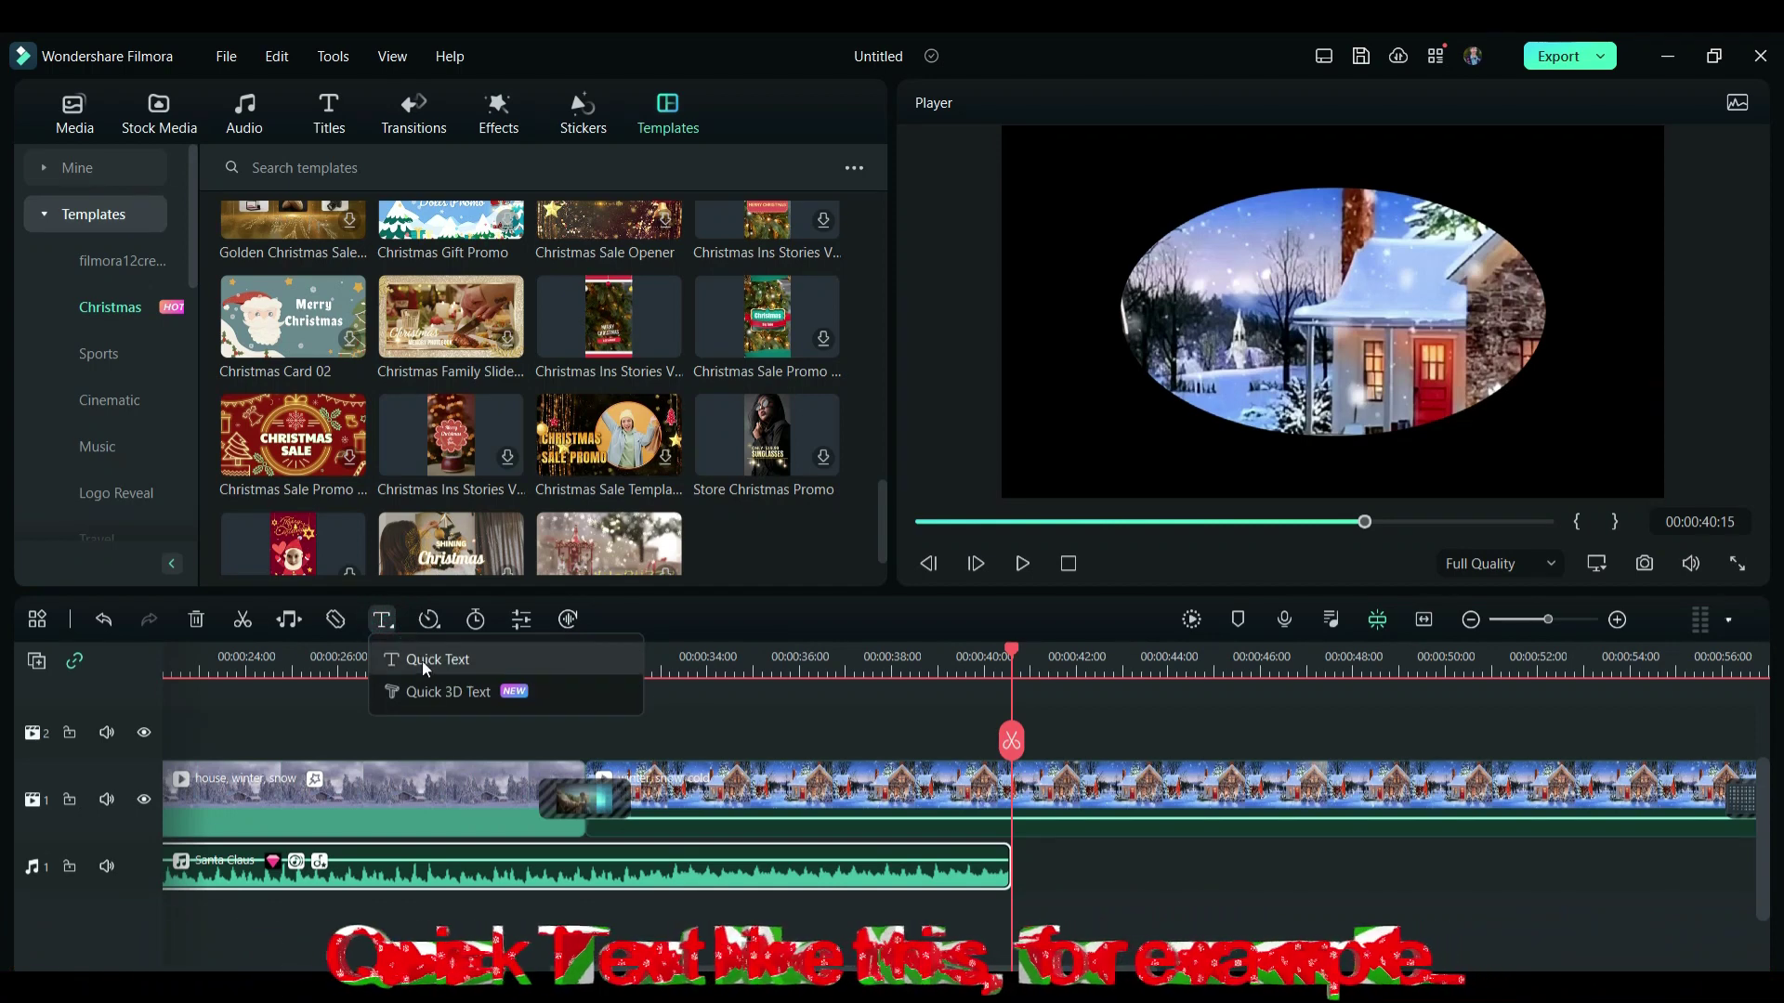
click(428, 619)
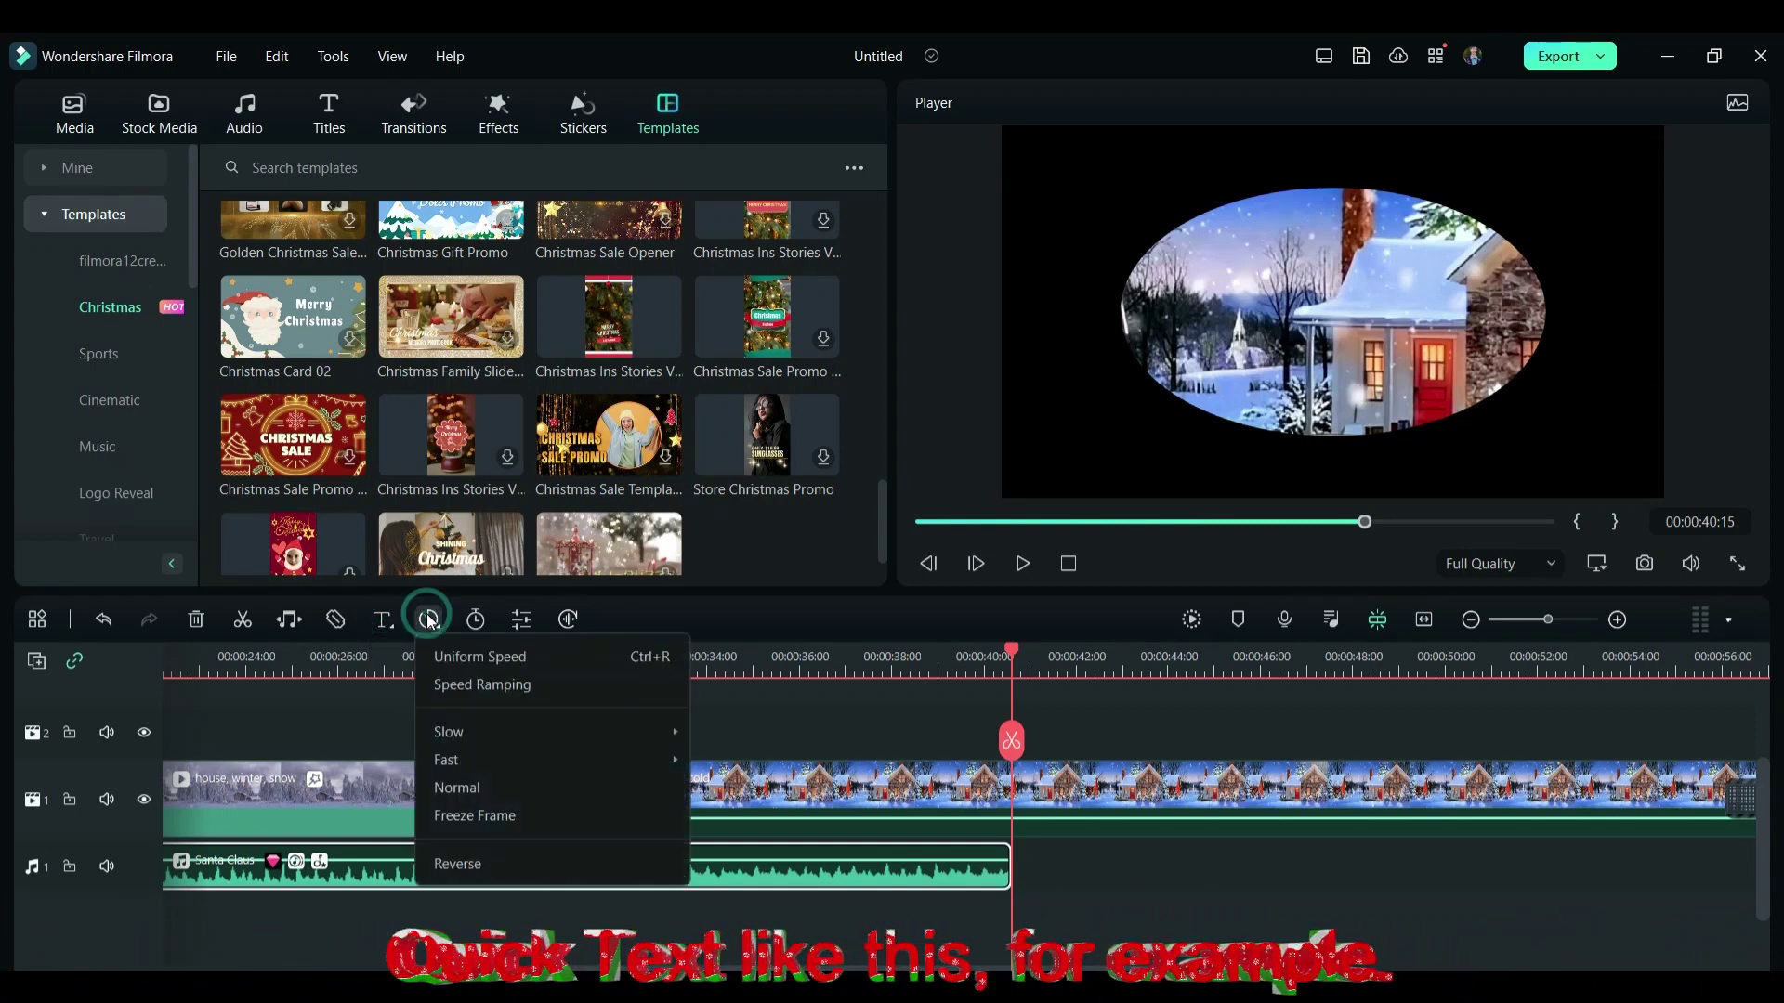
click(721, 616)
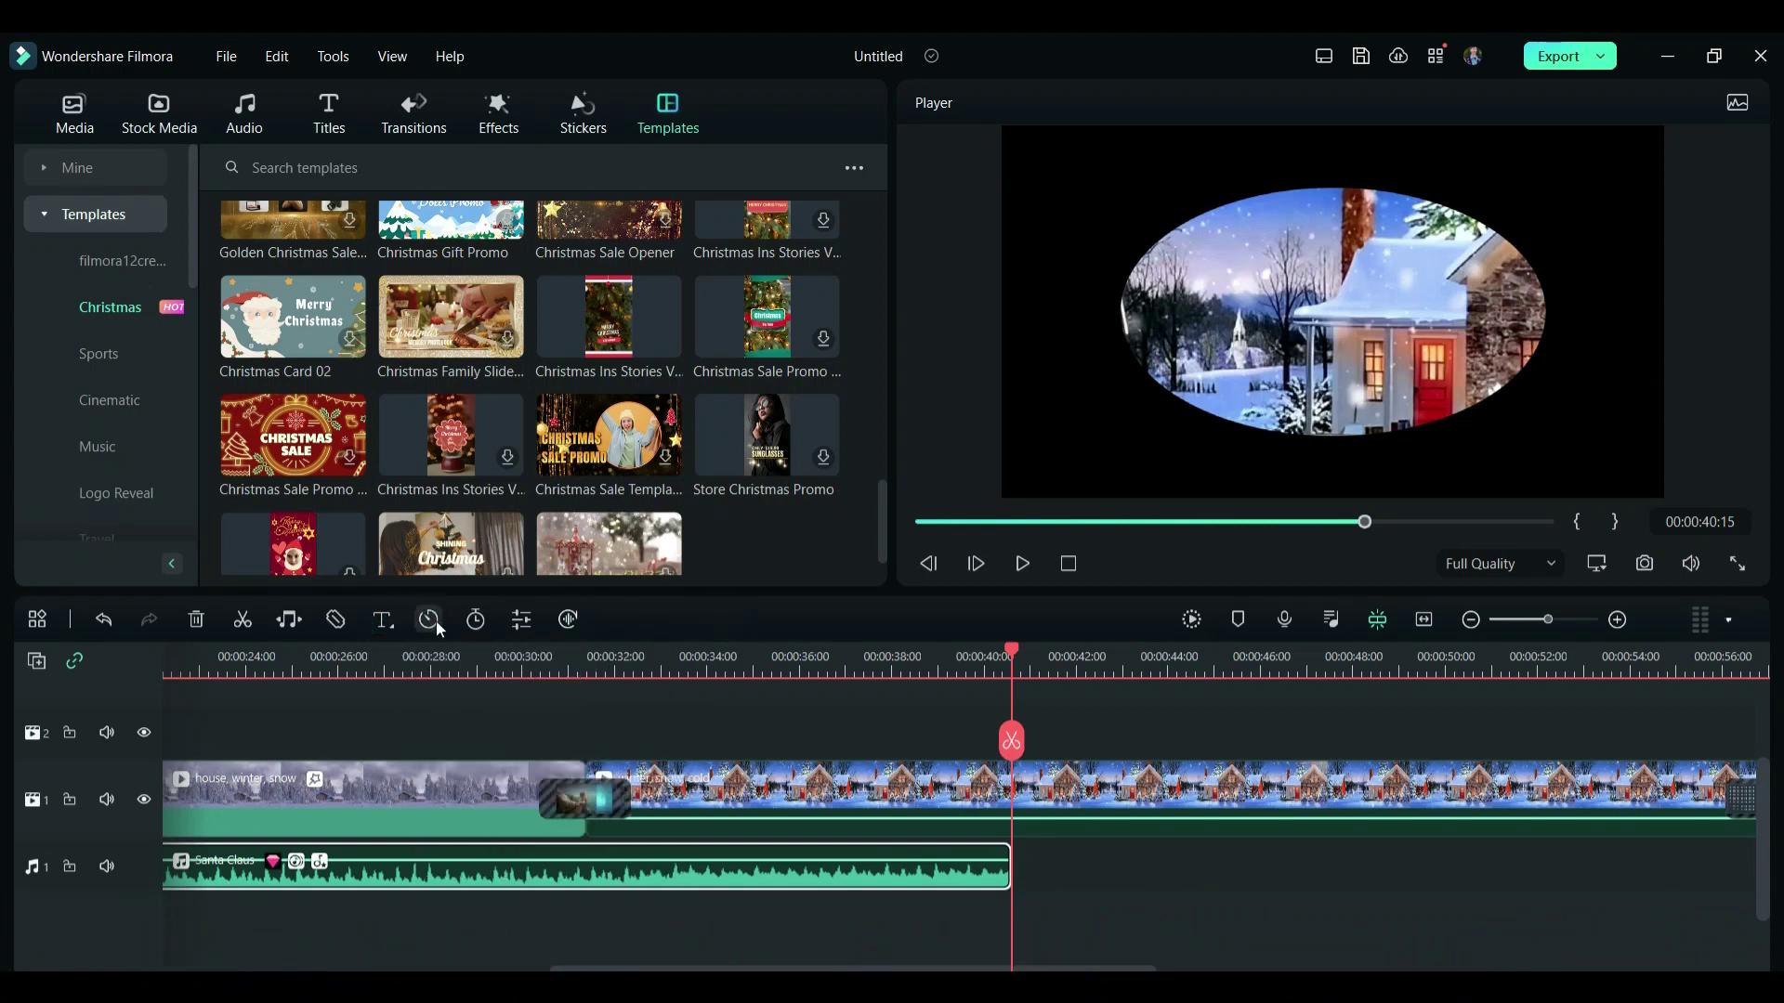
click(437, 627)
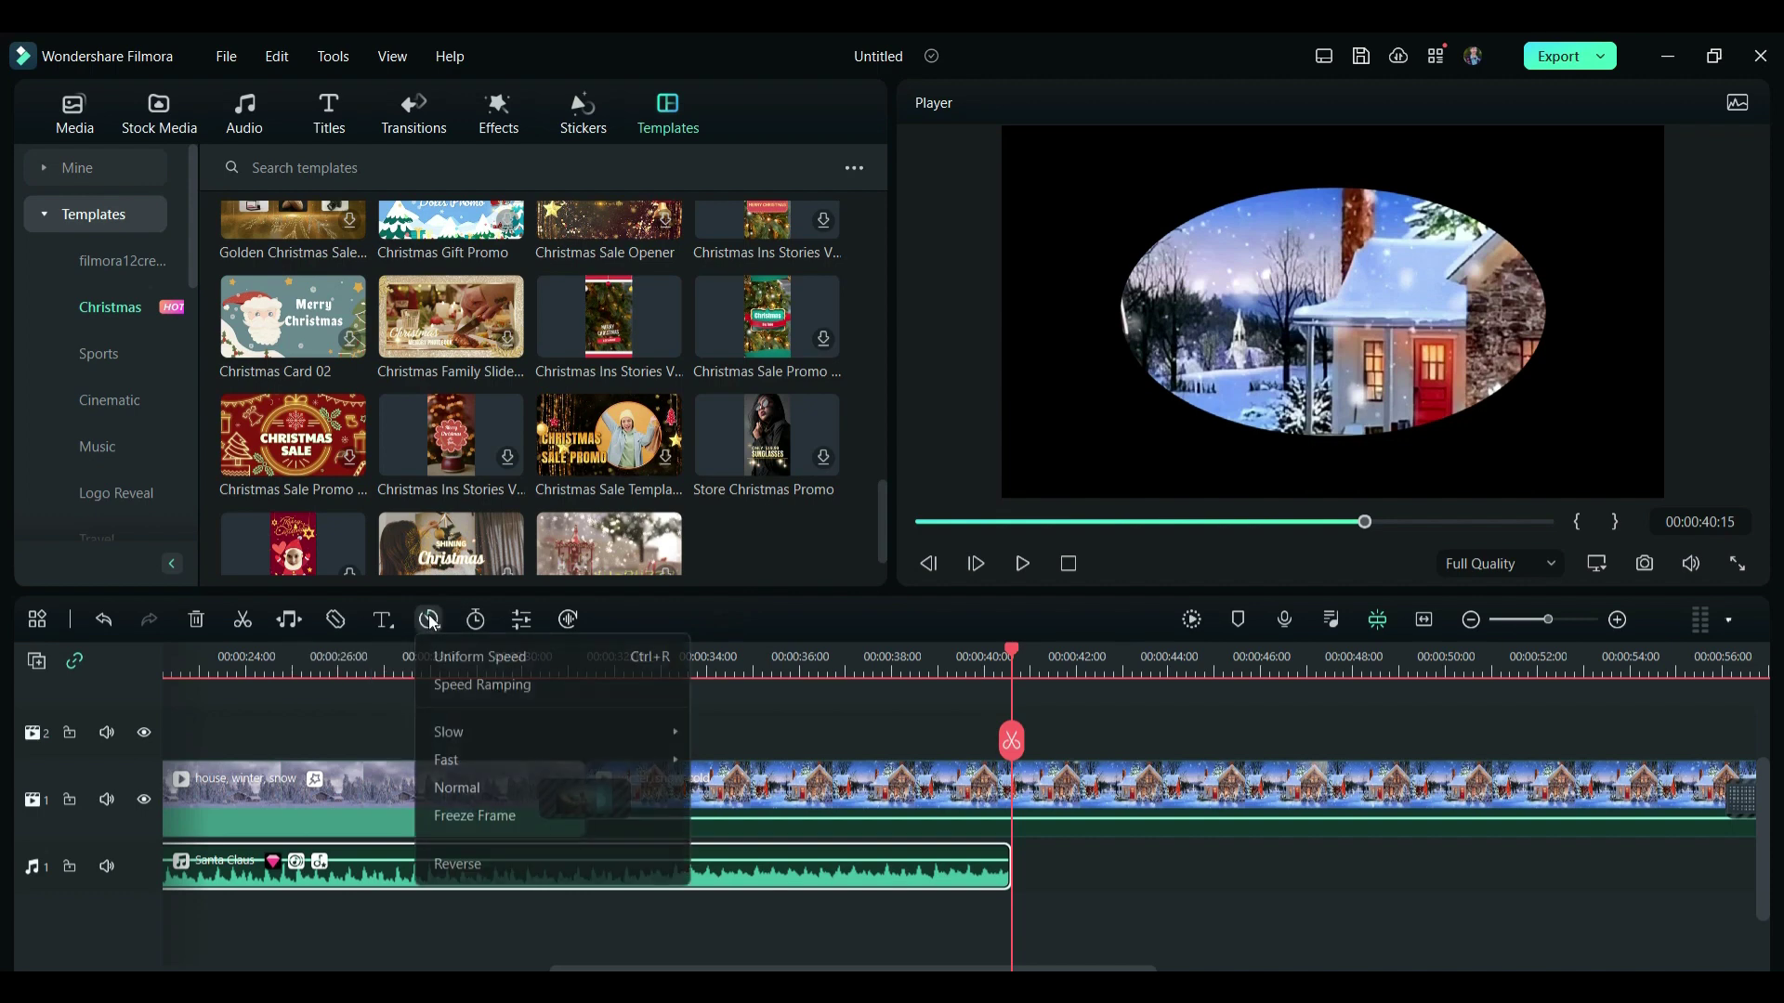
mouse_move(475, 736)
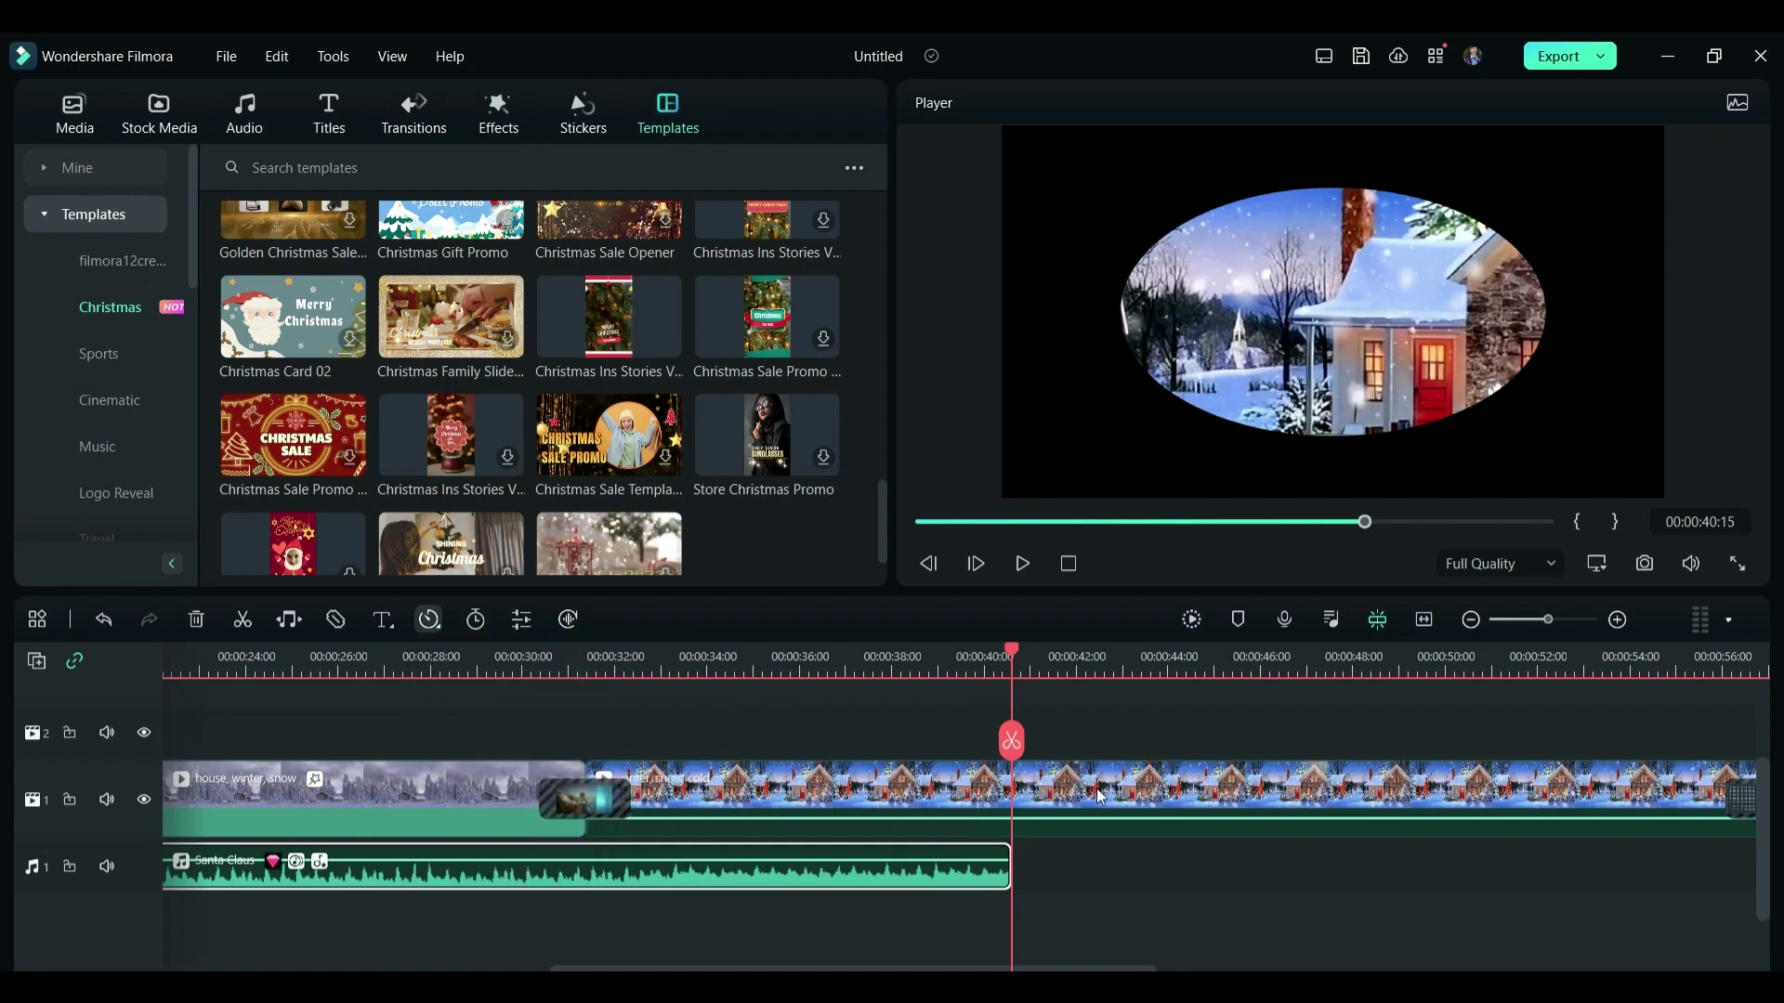
click(485, 685)
Step: Close the speed settings and look through the snowy house clip's Video and AI Tools settings
click(310, 104)
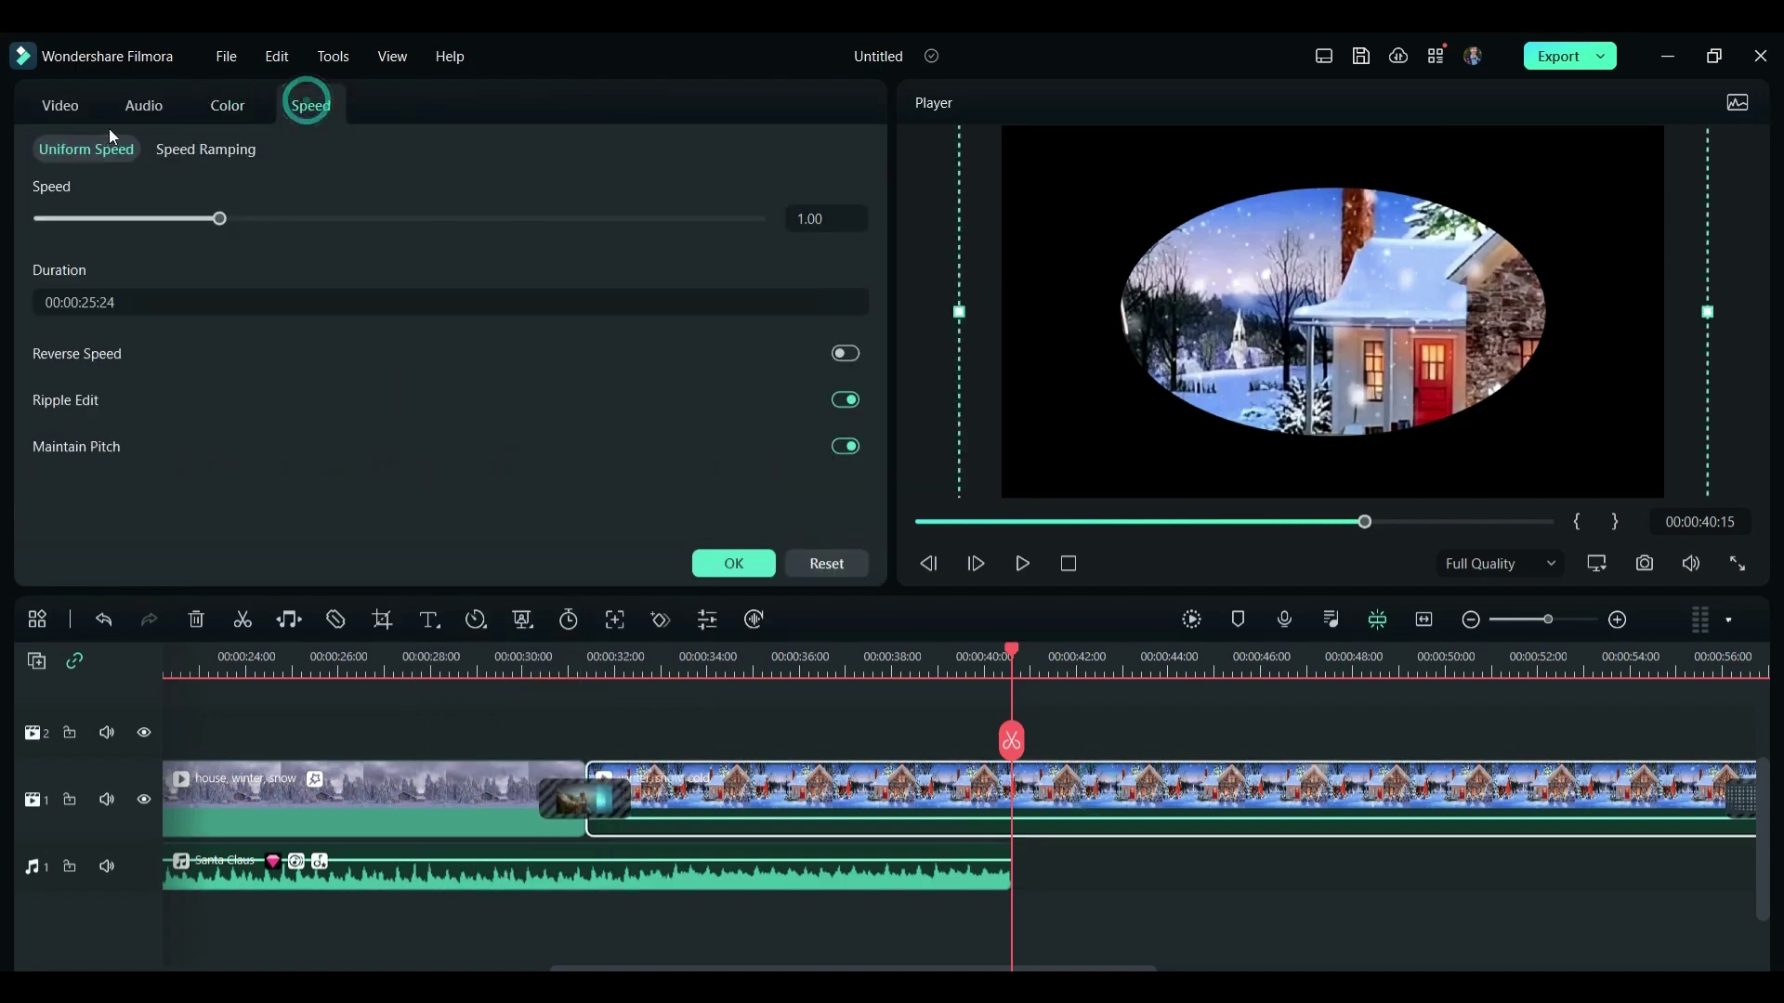
click(733, 564)
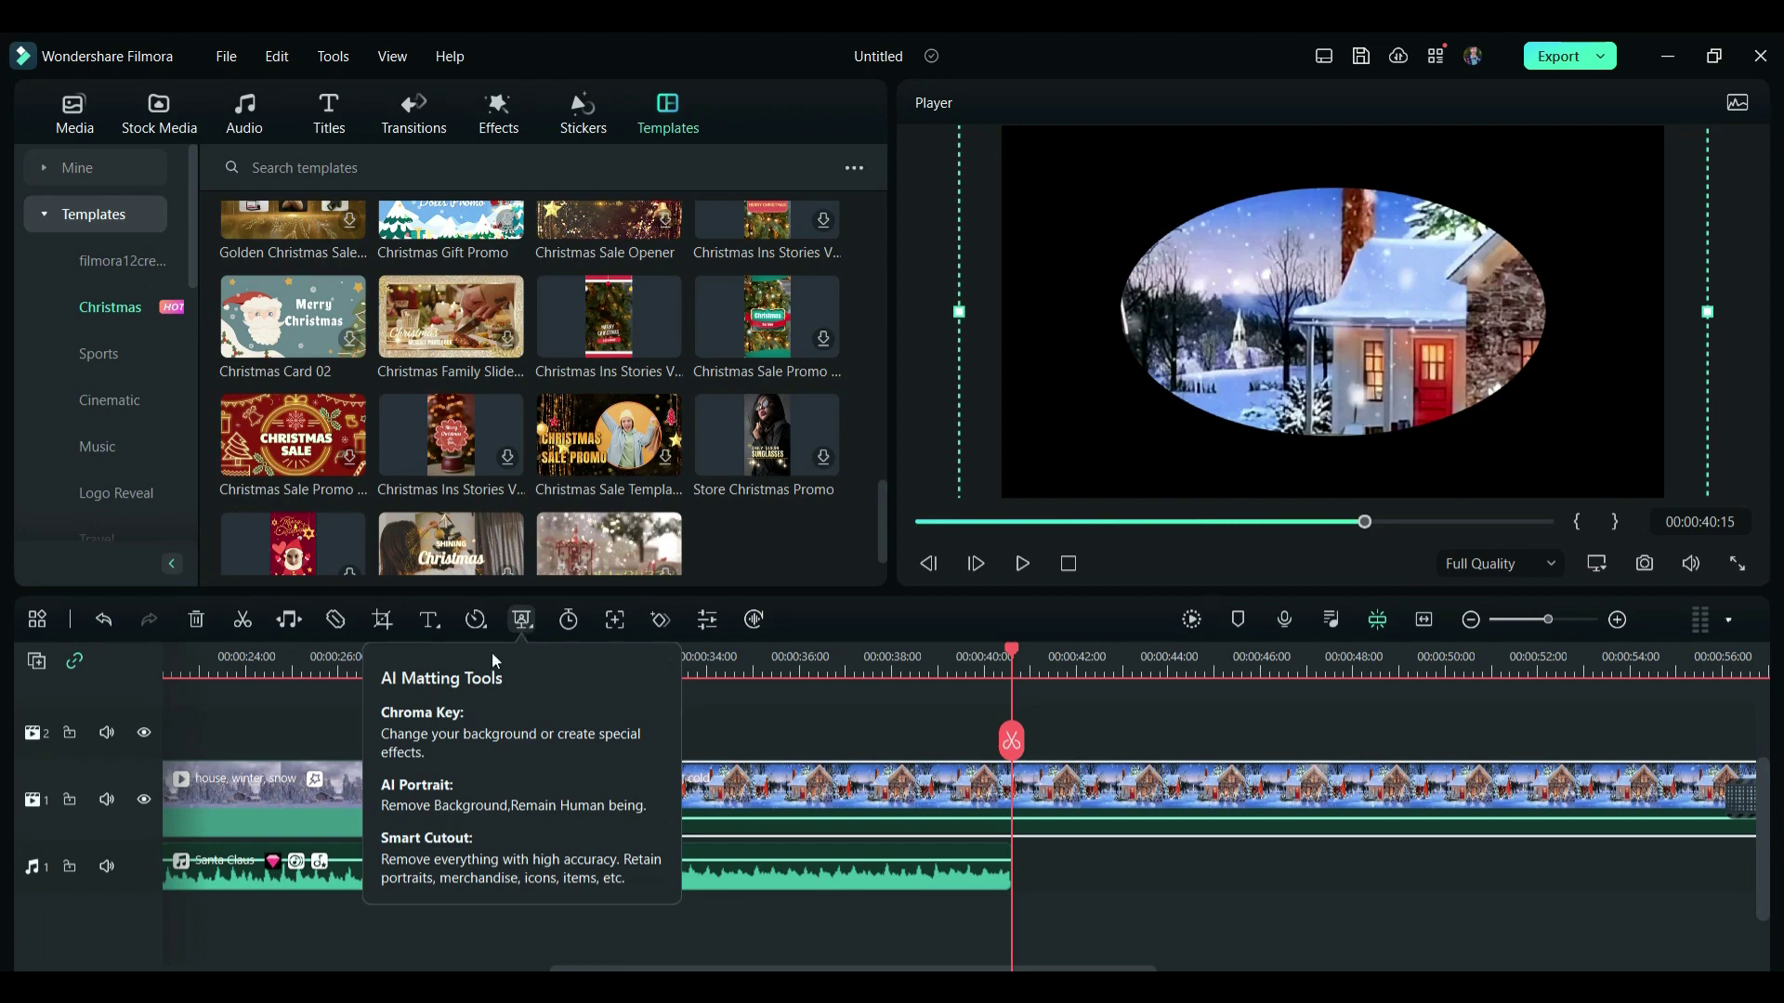
double_click(1073, 801)
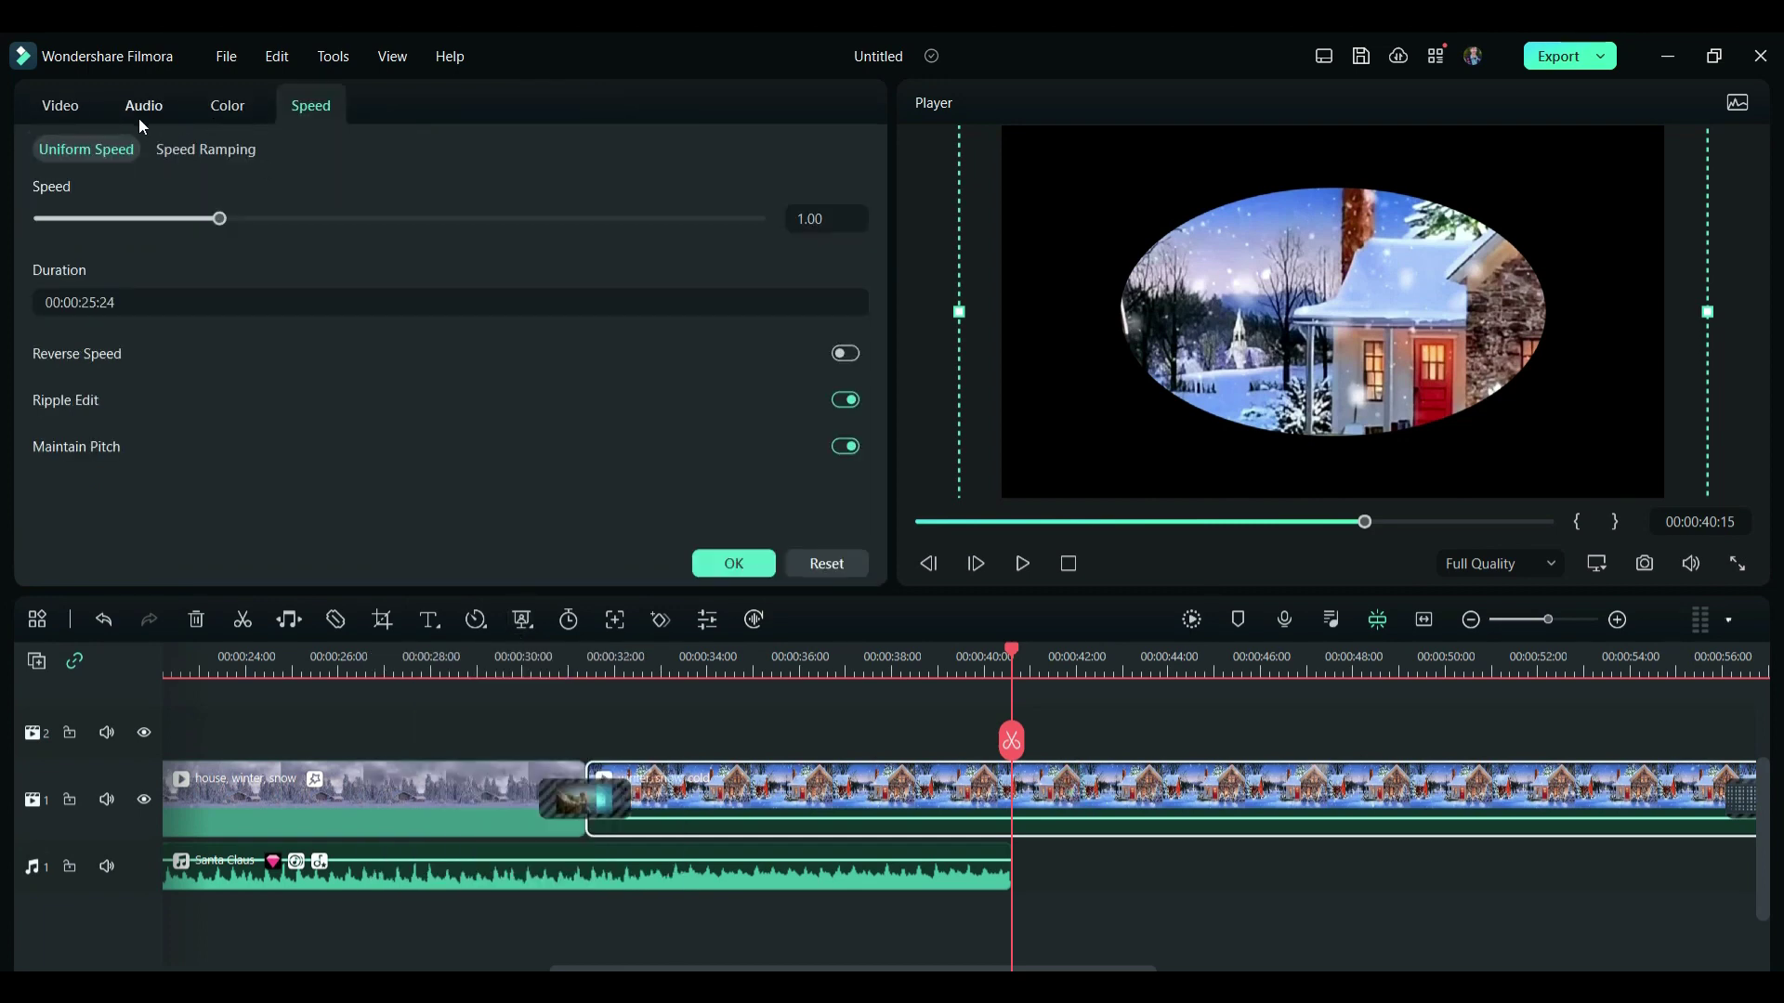
click(69, 110)
click(216, 151)
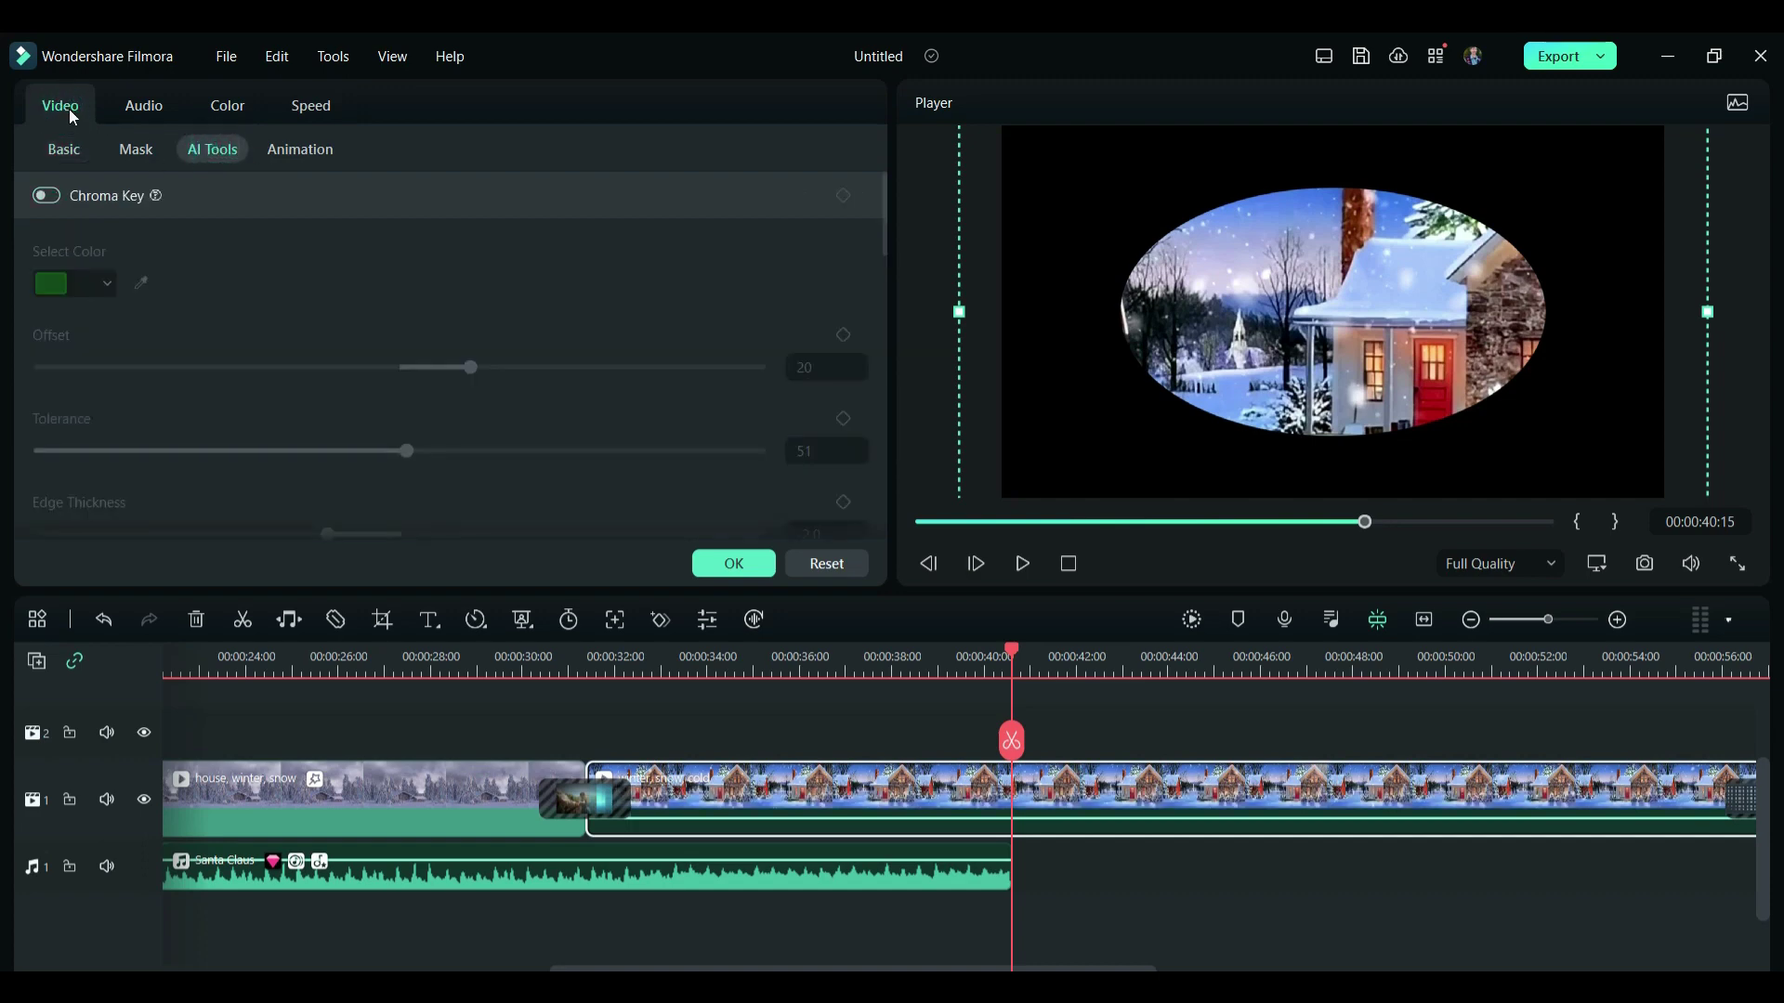
click(723, 559)
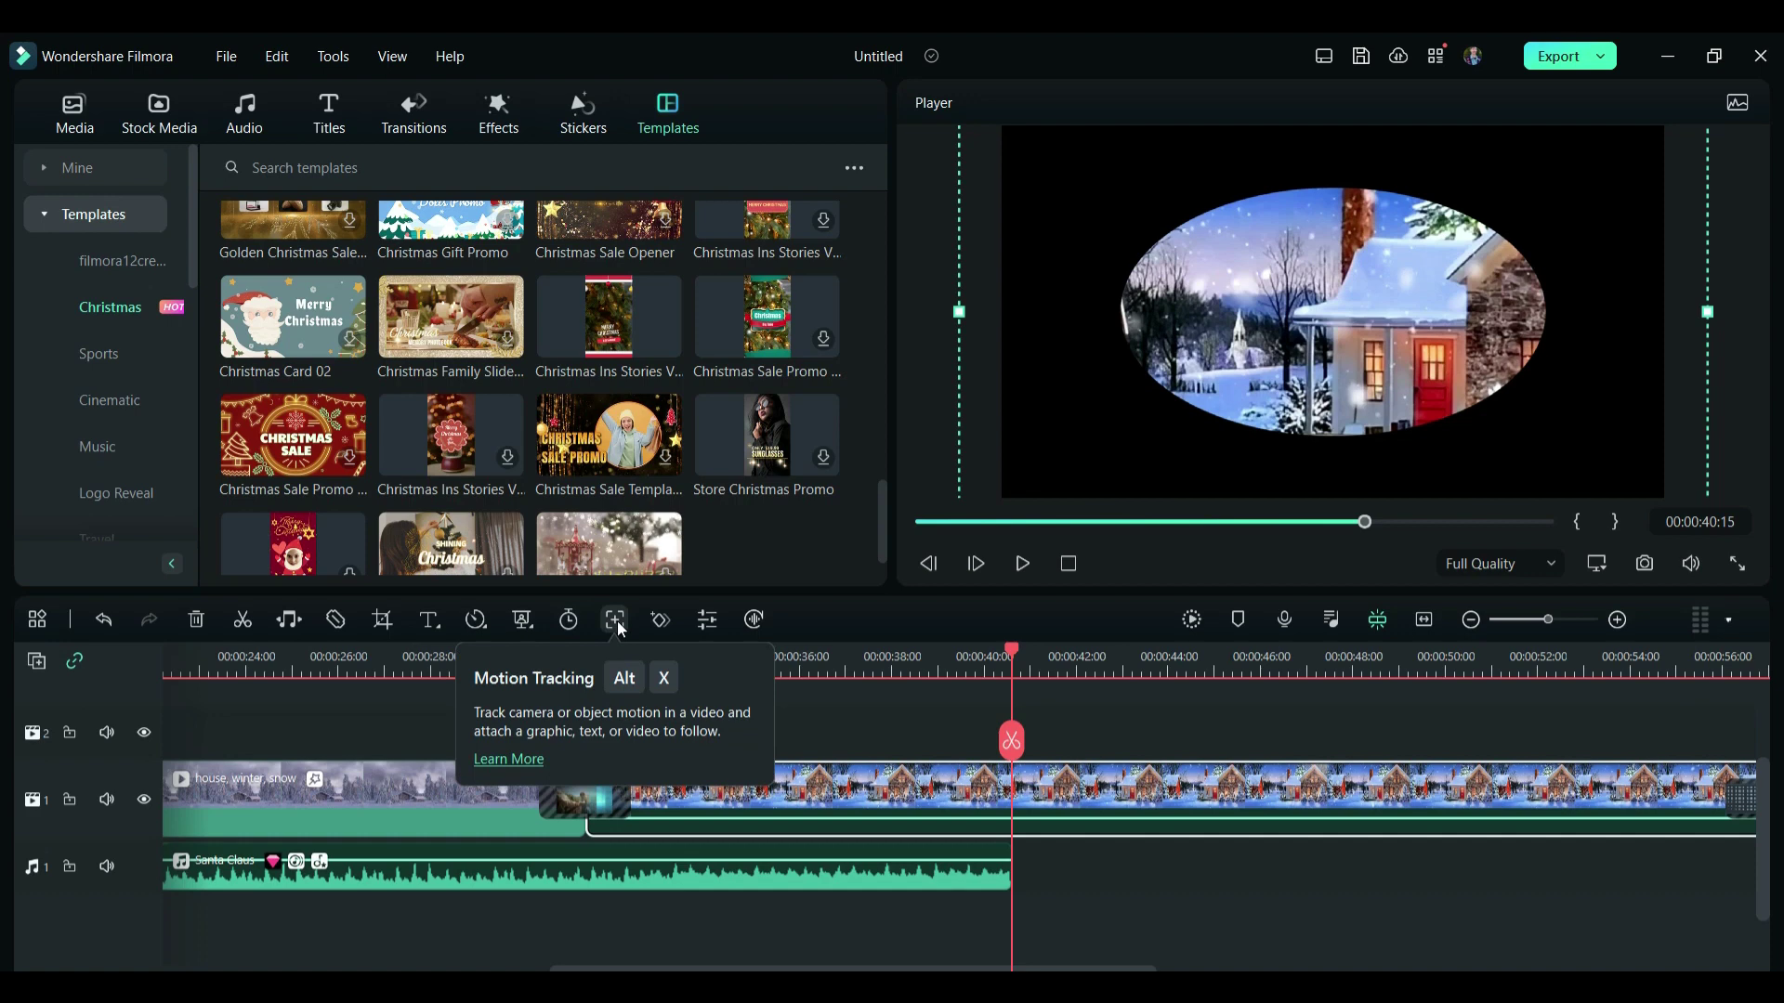
Step: Open the clip's AI tool and Speech-to-Text options, then dismiss them
click(704, 621)
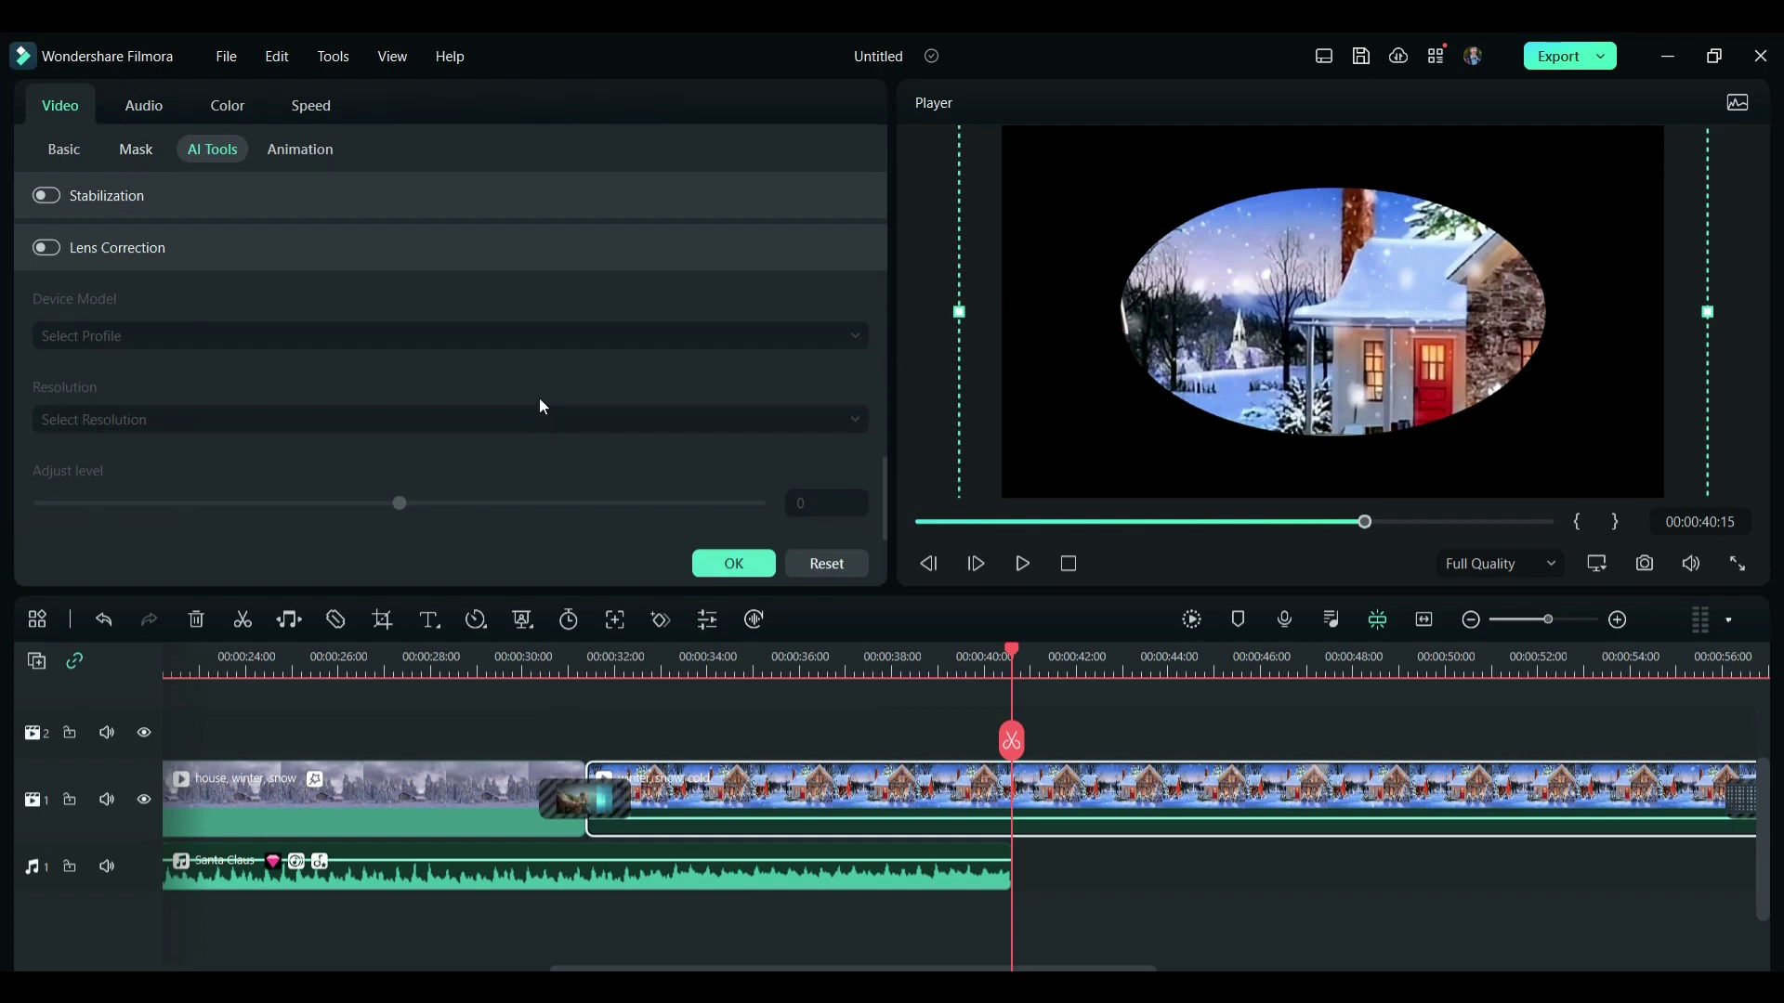
scroll(541, 401, up, 5)
click(734, 563)
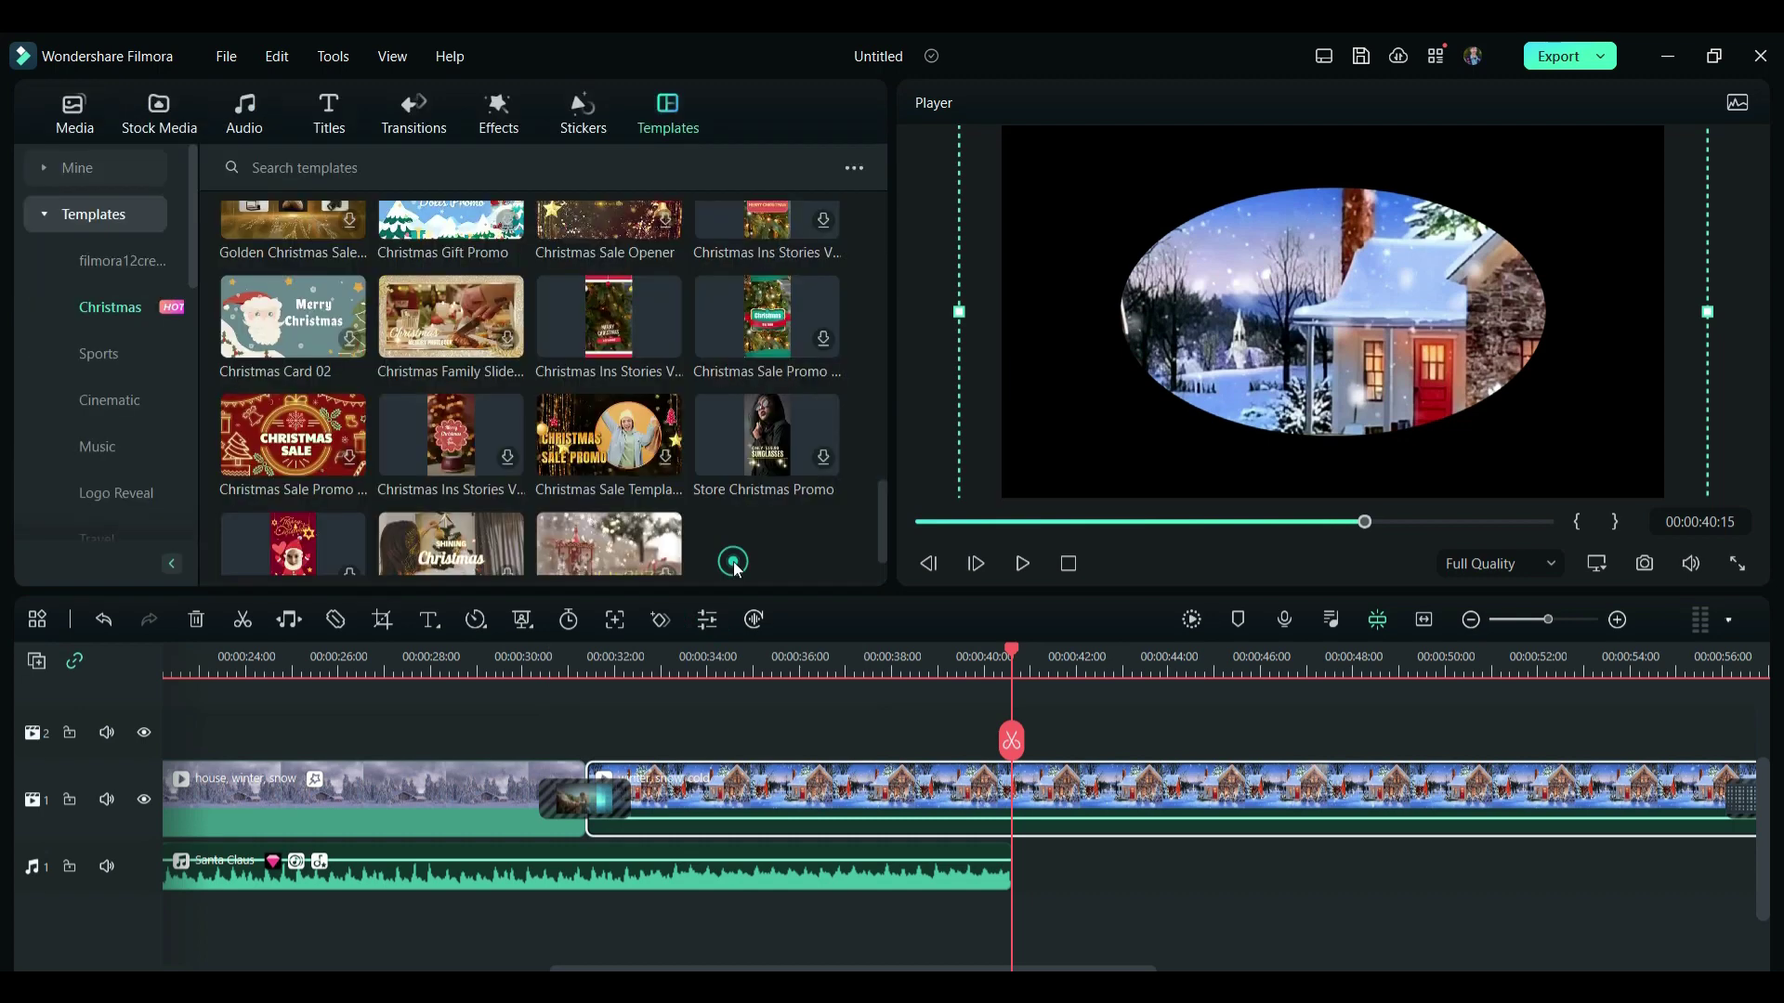
click(753, 621)
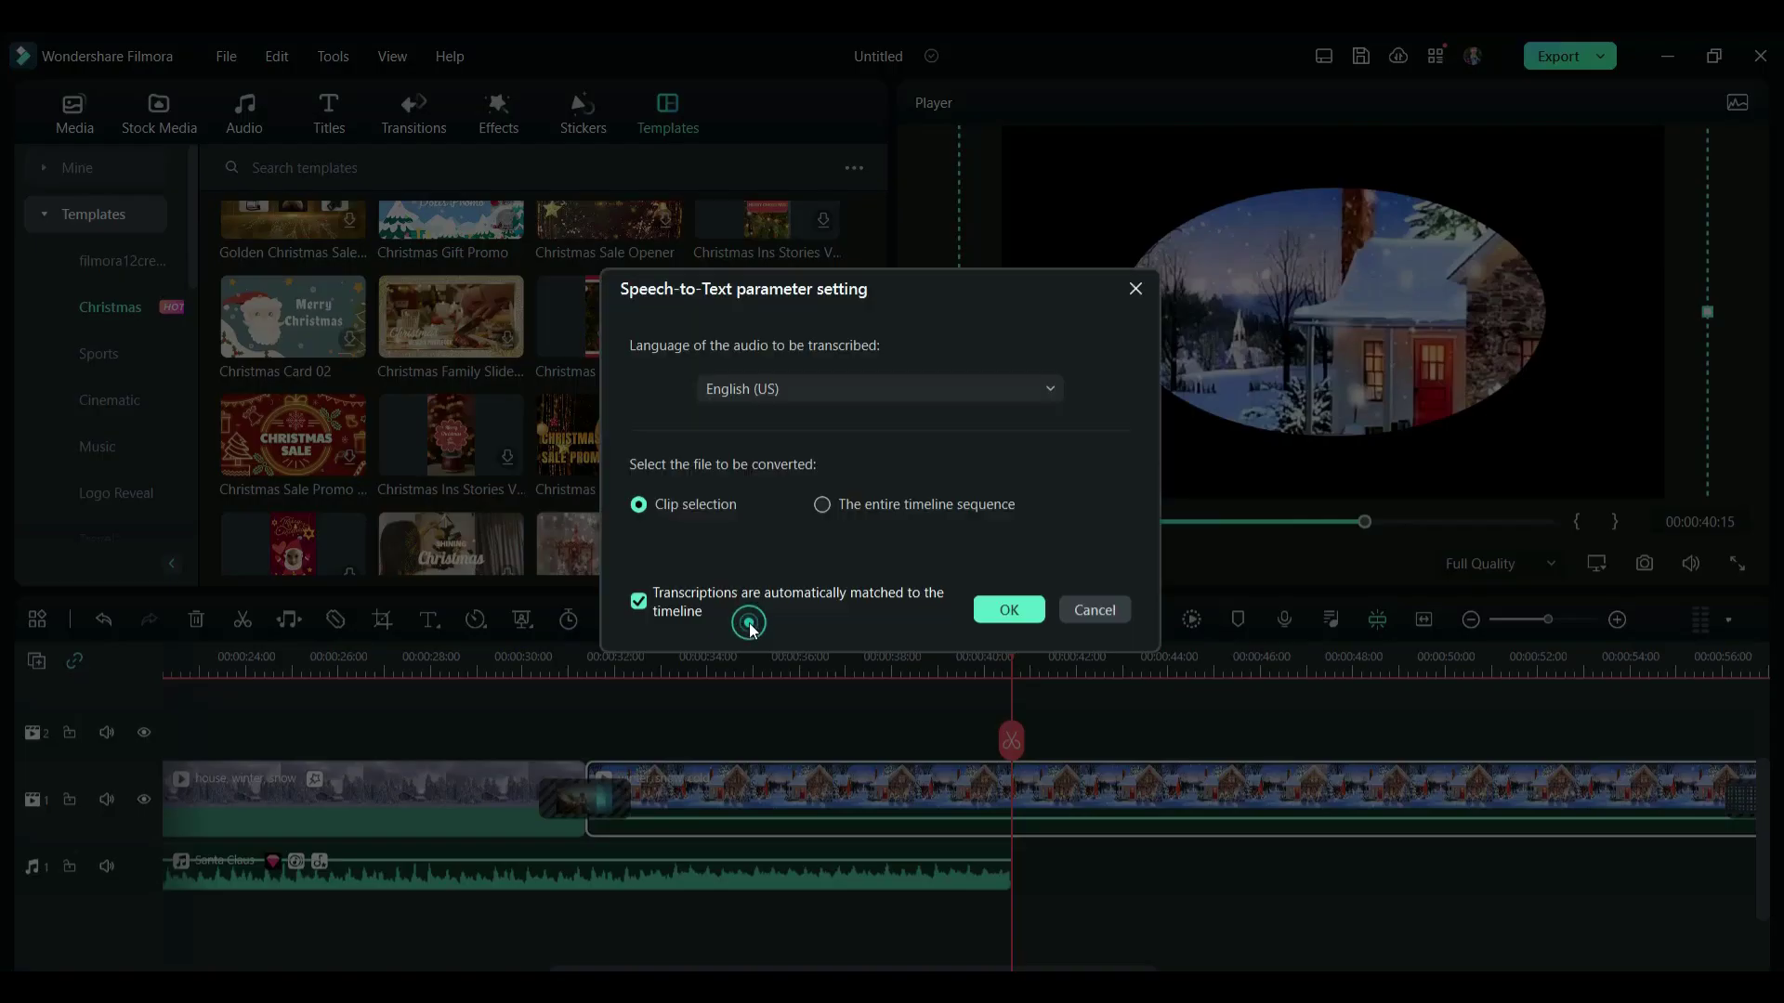
key(Escape)
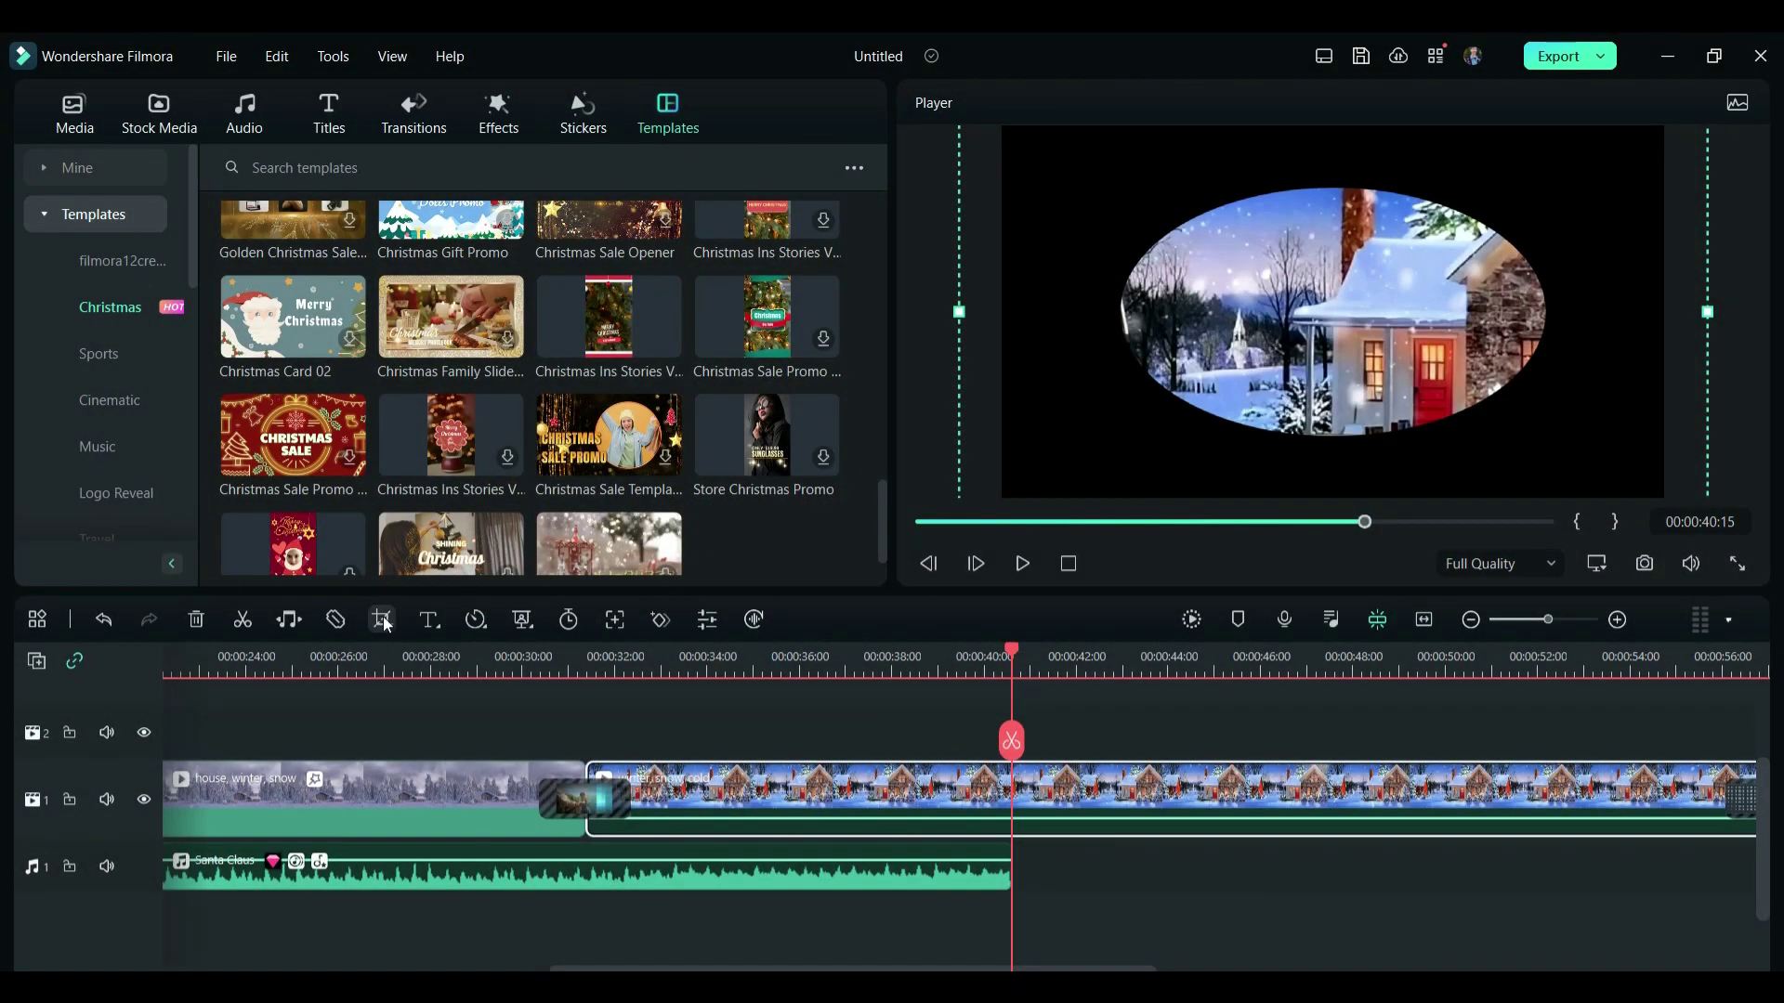
Step: Crop the snowy house clip to a 1:1 square framed over the house
click(382, 620)
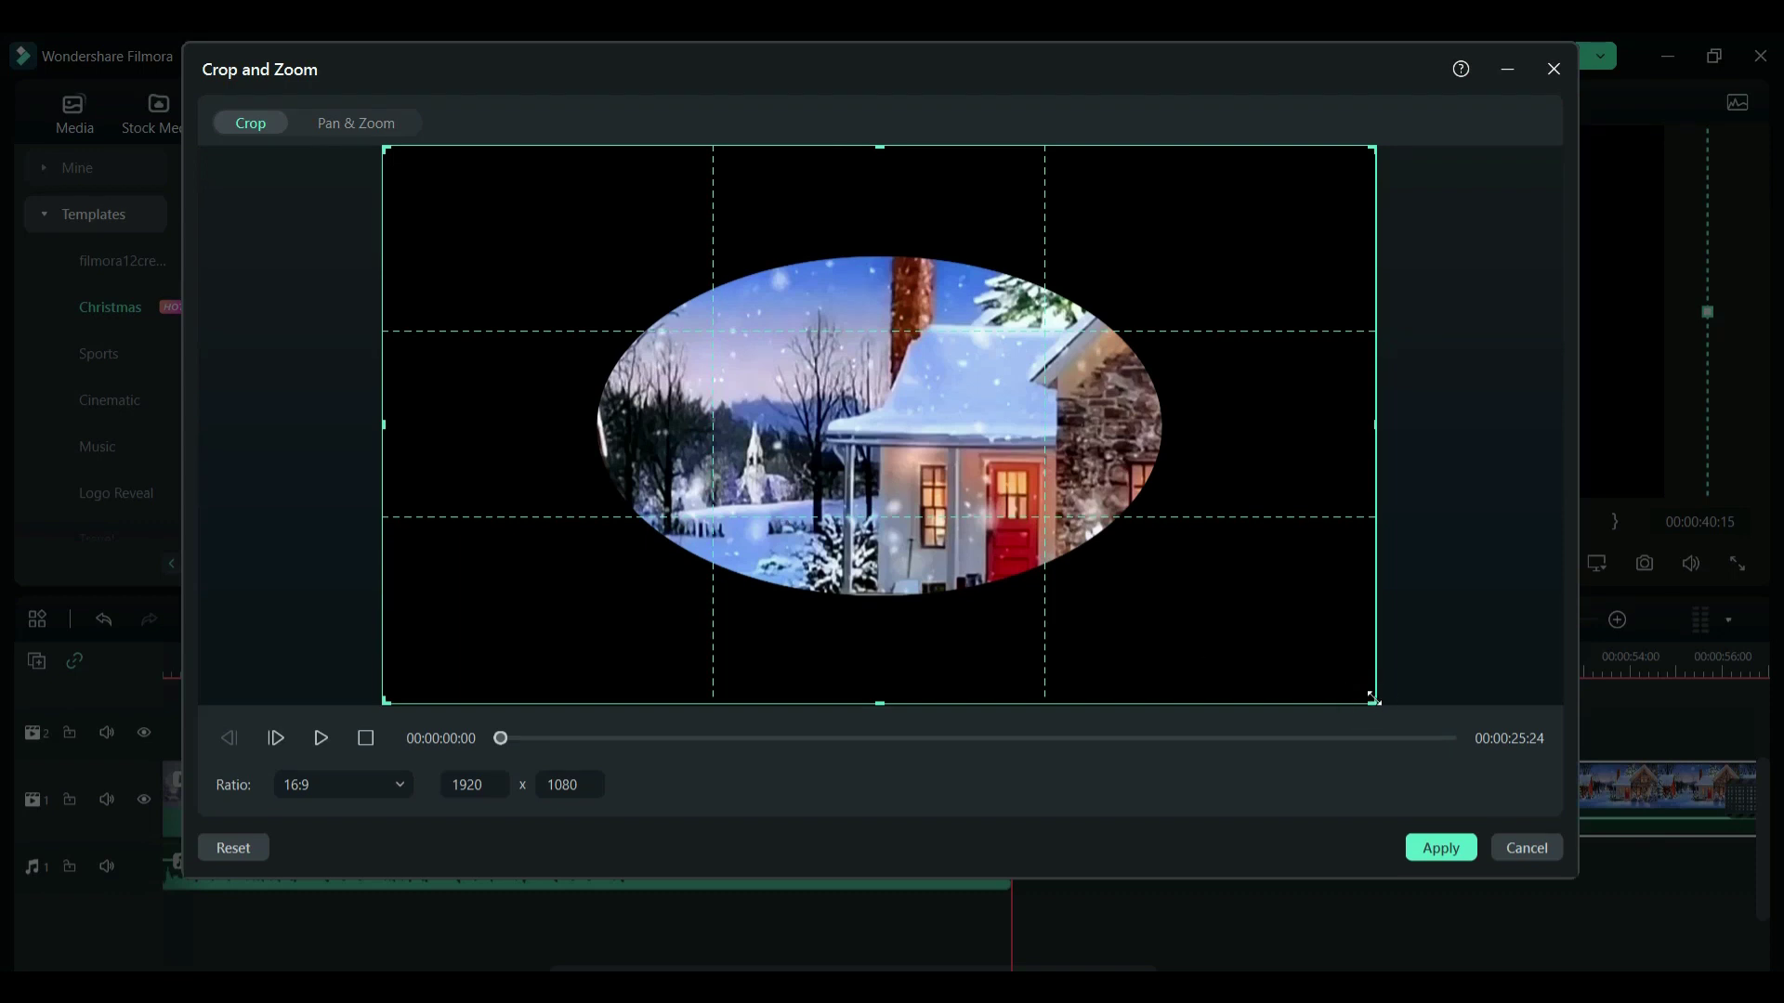
drag(1372, 703, 742, 346)
drag(624, 288, 843, 413)
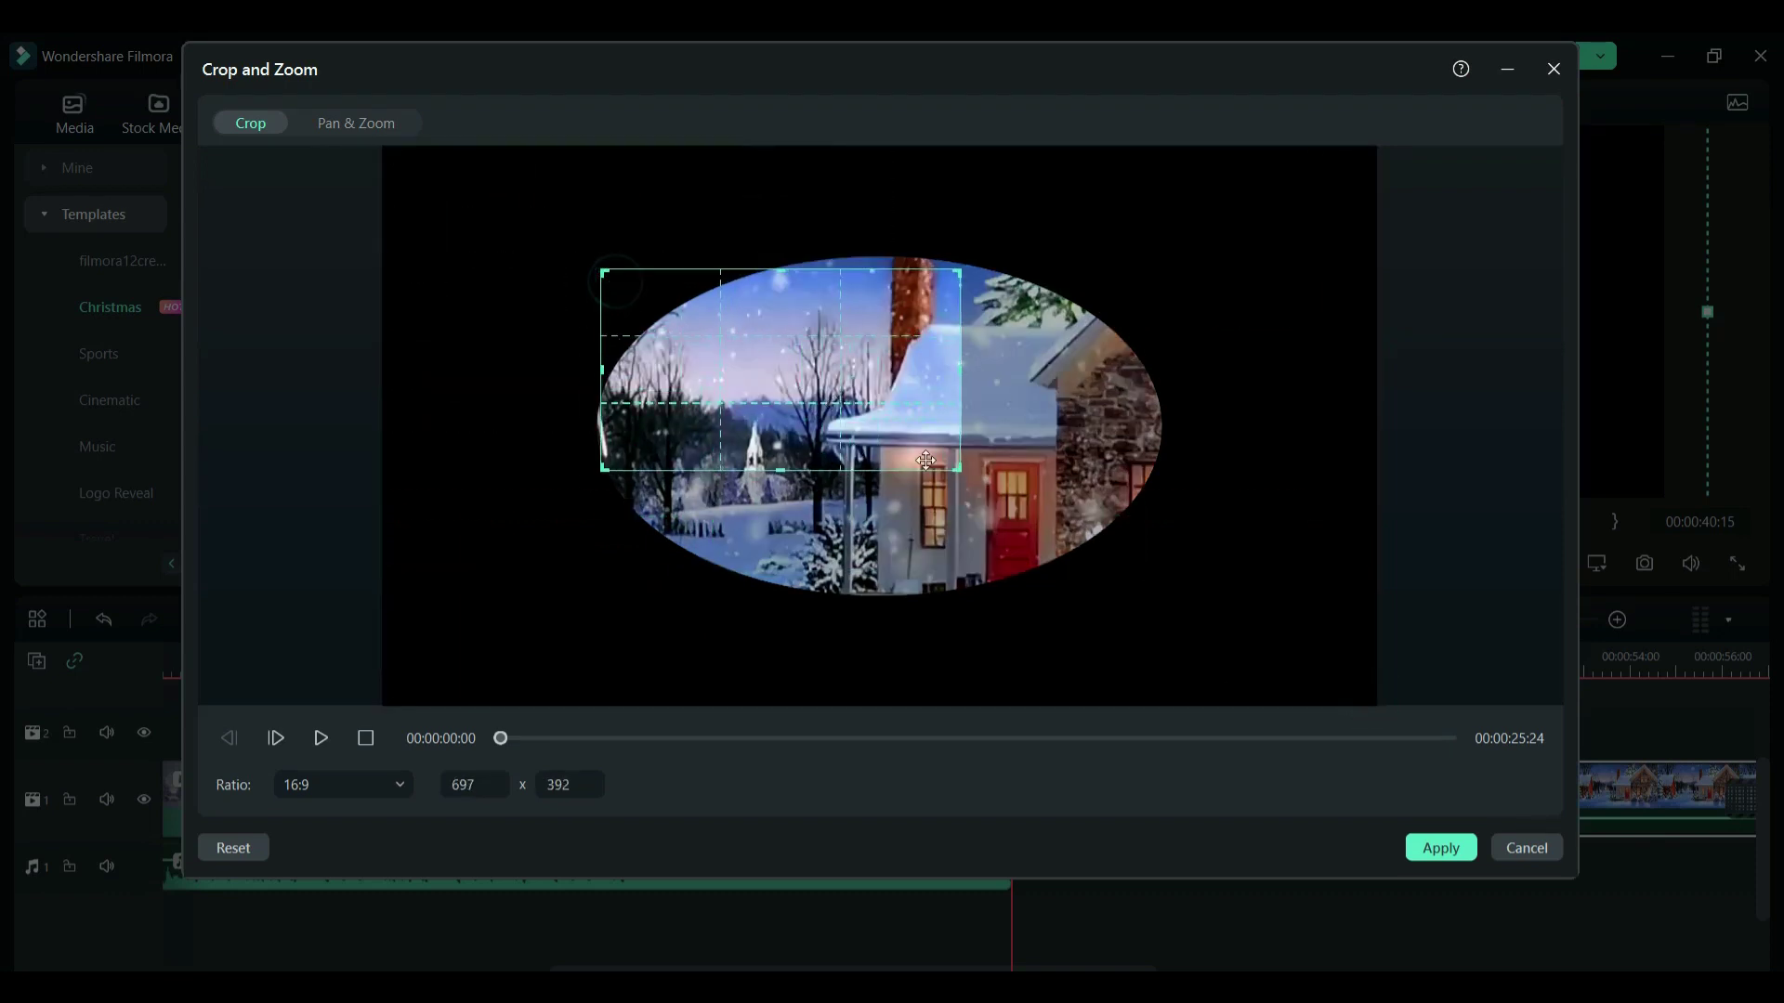
drag(955, 464, 1190, 650)
drag(1104, 577, 1084, 560)
click(371, 785)
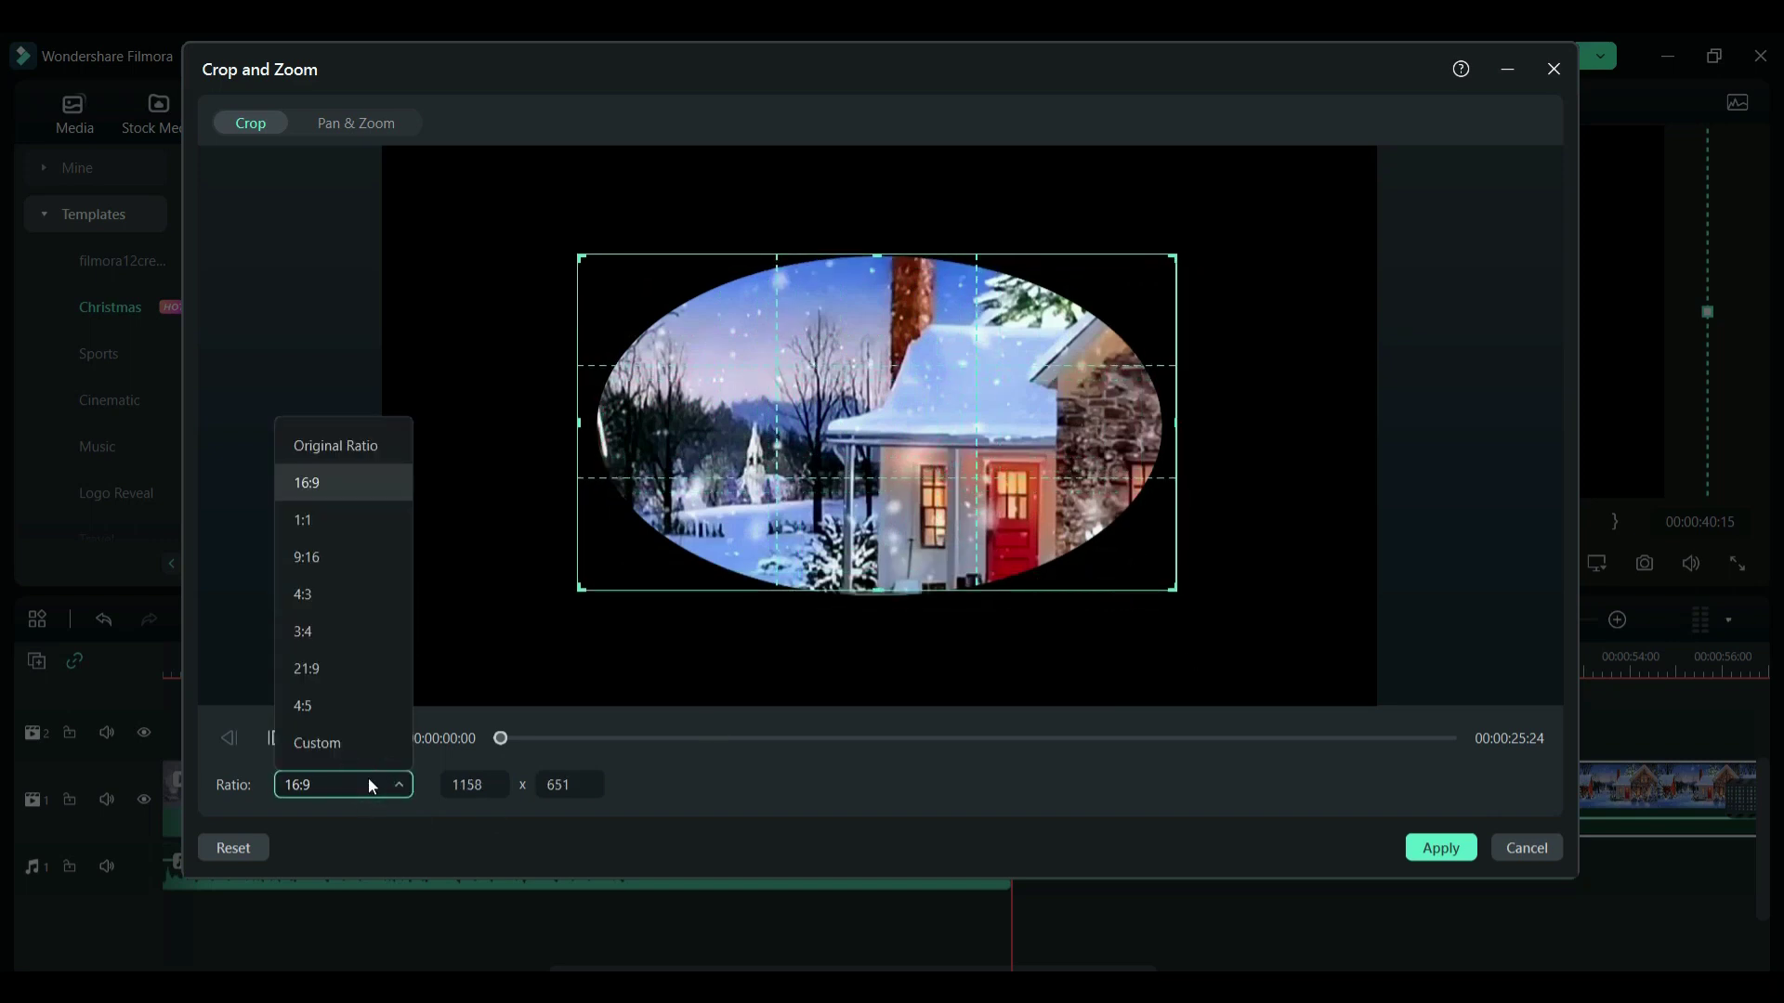
click(325, 520)
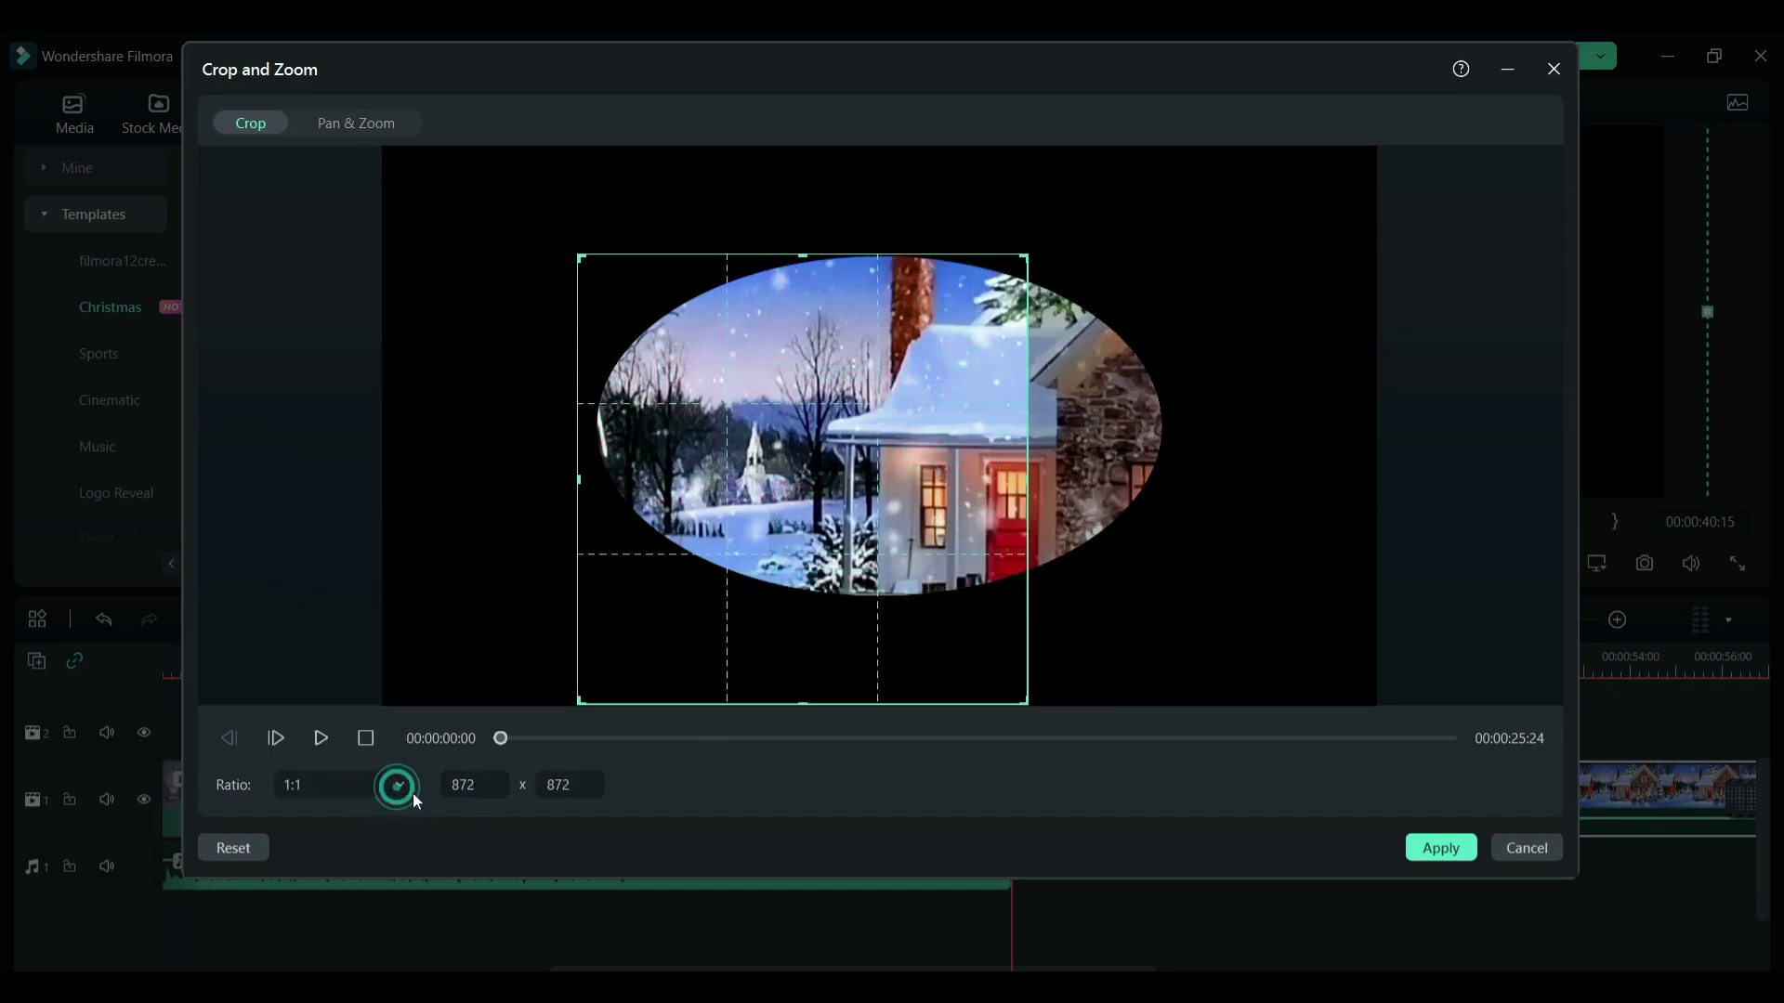
click(400, 787)
click(725, 767)
Step: Set Pan & Zoom start and end boxes, swap them for a right-to-left sweep, and apply
click(363, 124)
drag(781, 468, 713, 419)
drag(1022, 637, 1213, 576)
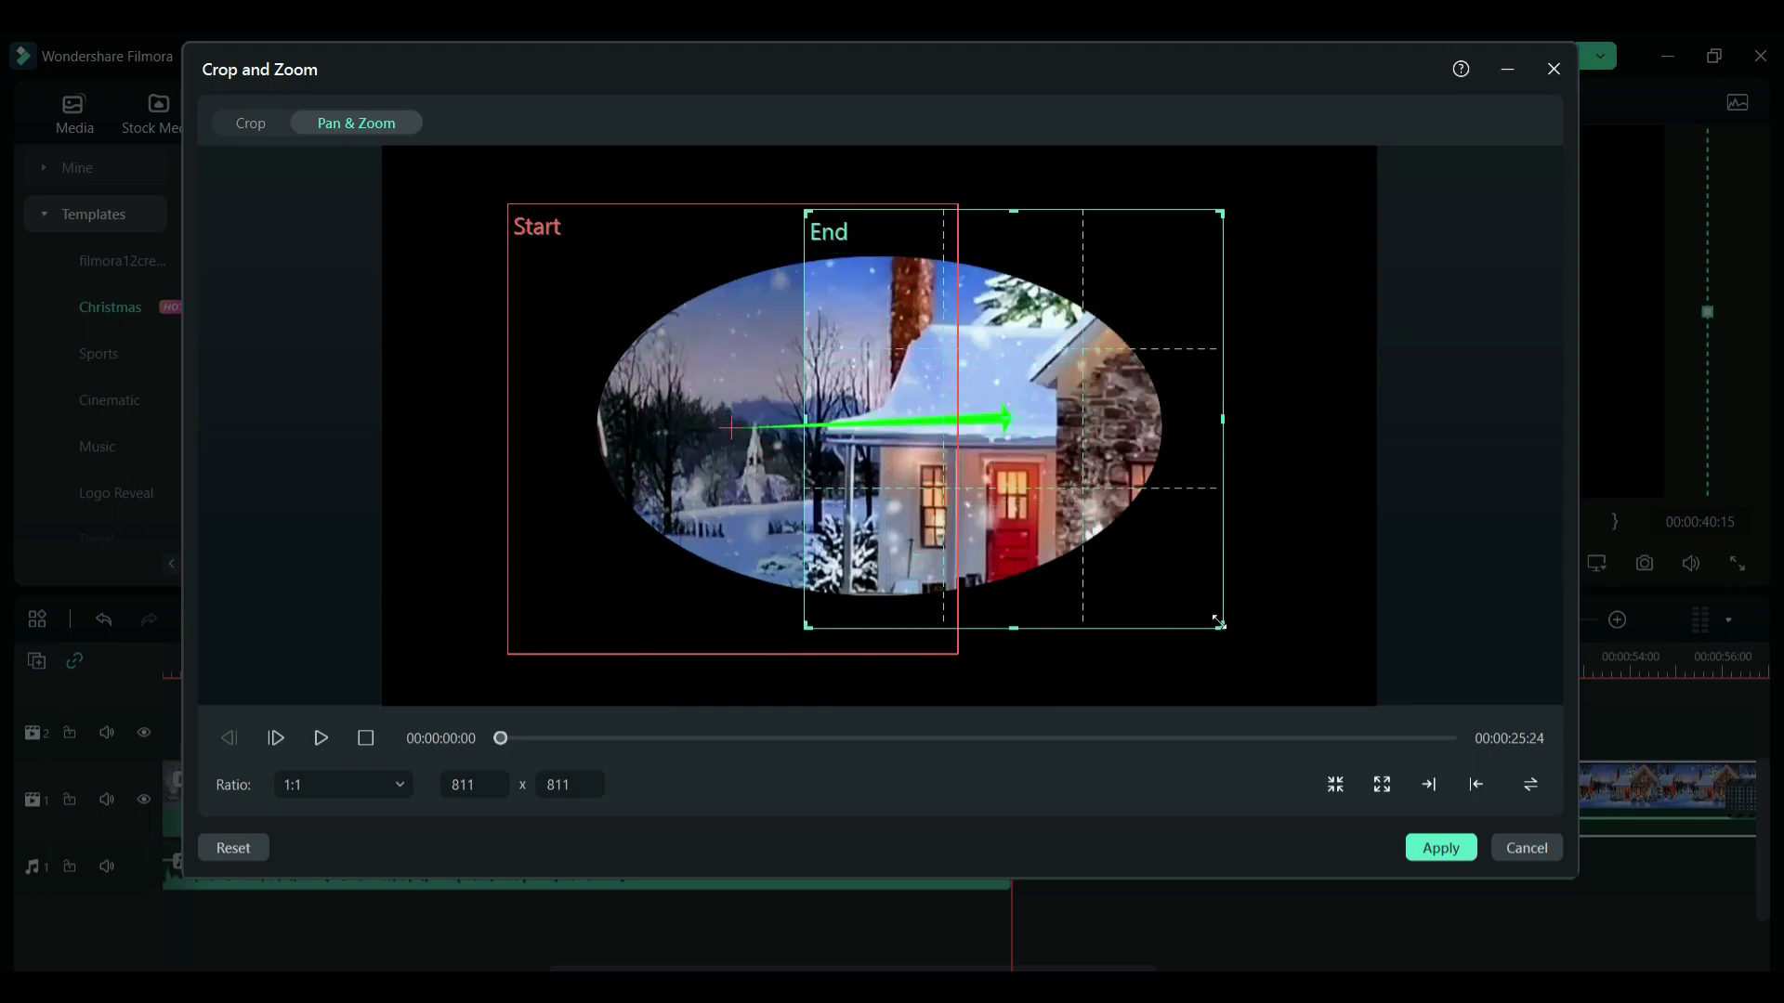
drag(1228, 632, 1226, 605)
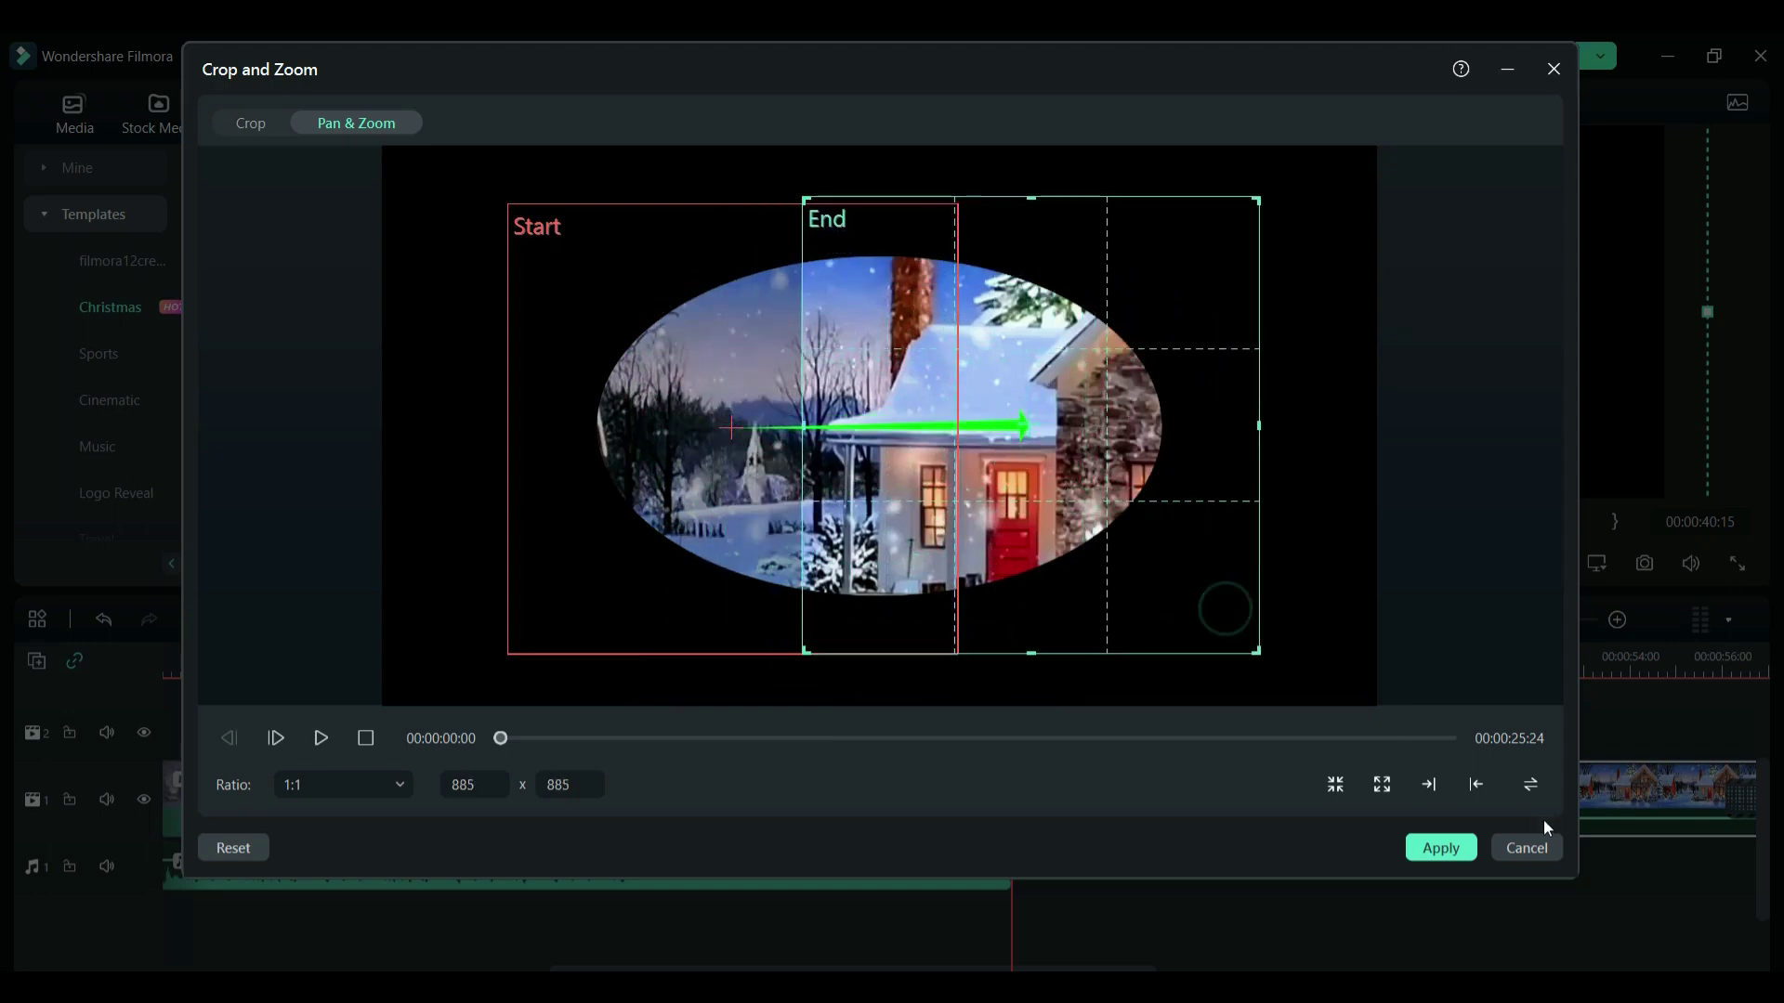
click(1530, 789)
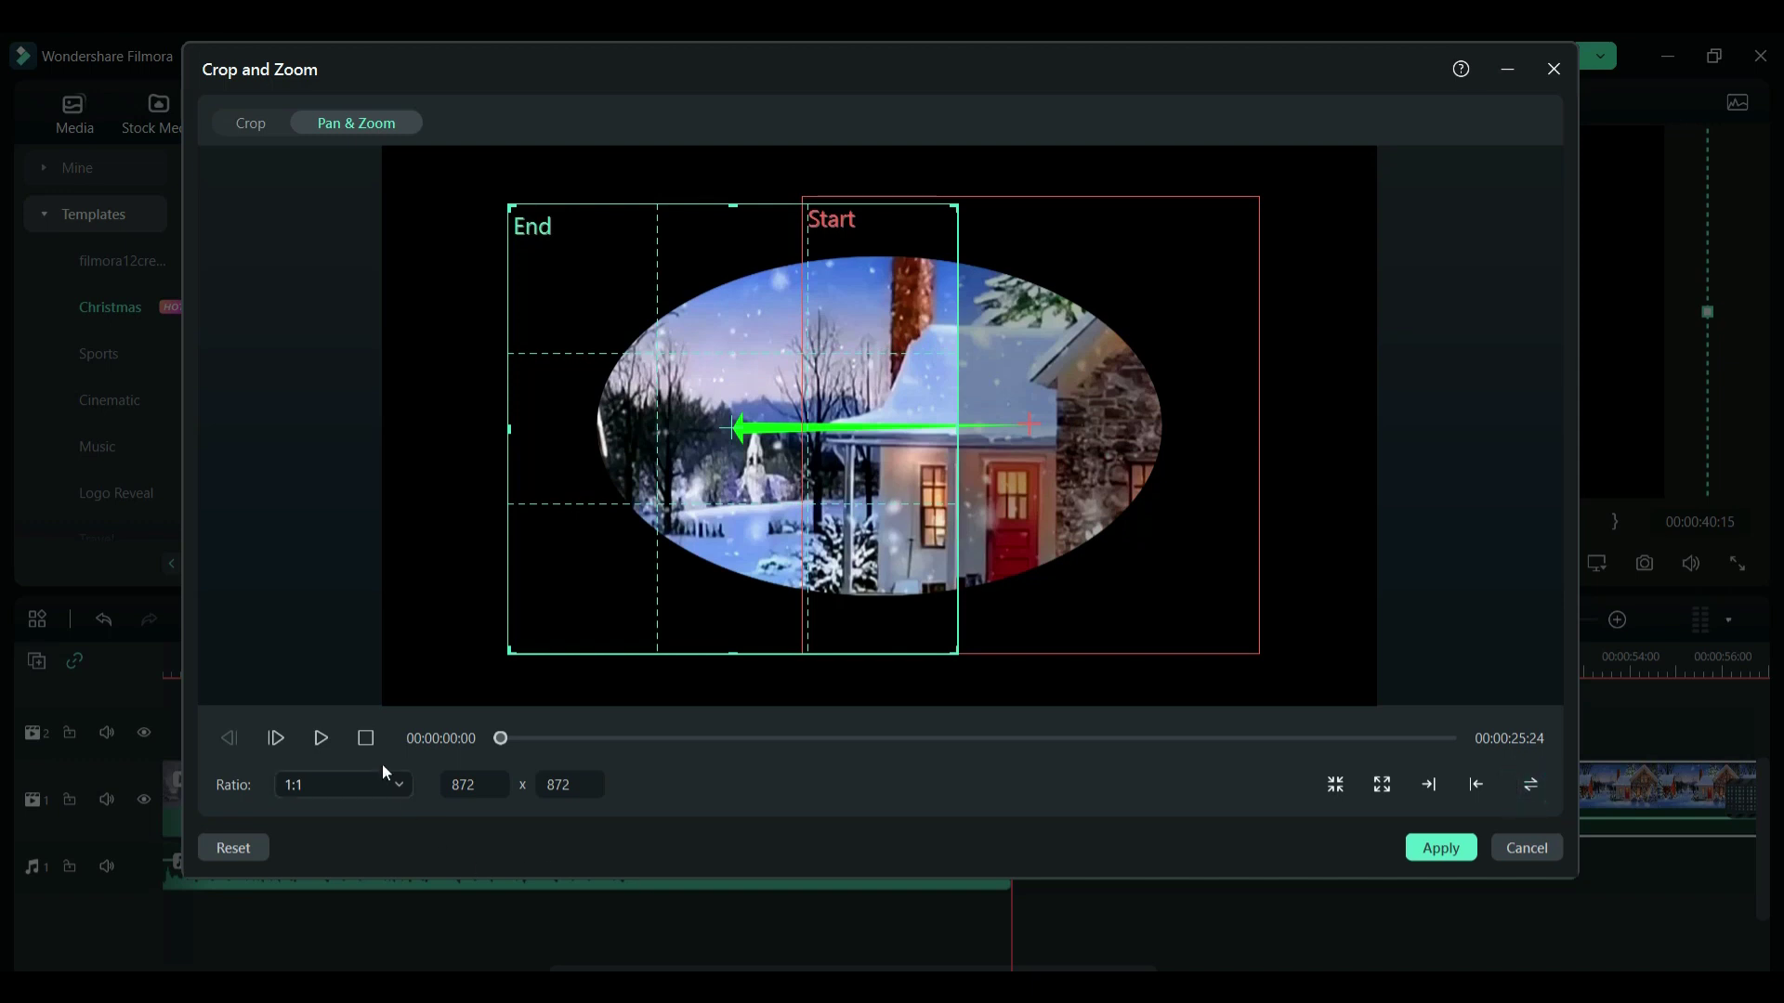
click(318, 737)
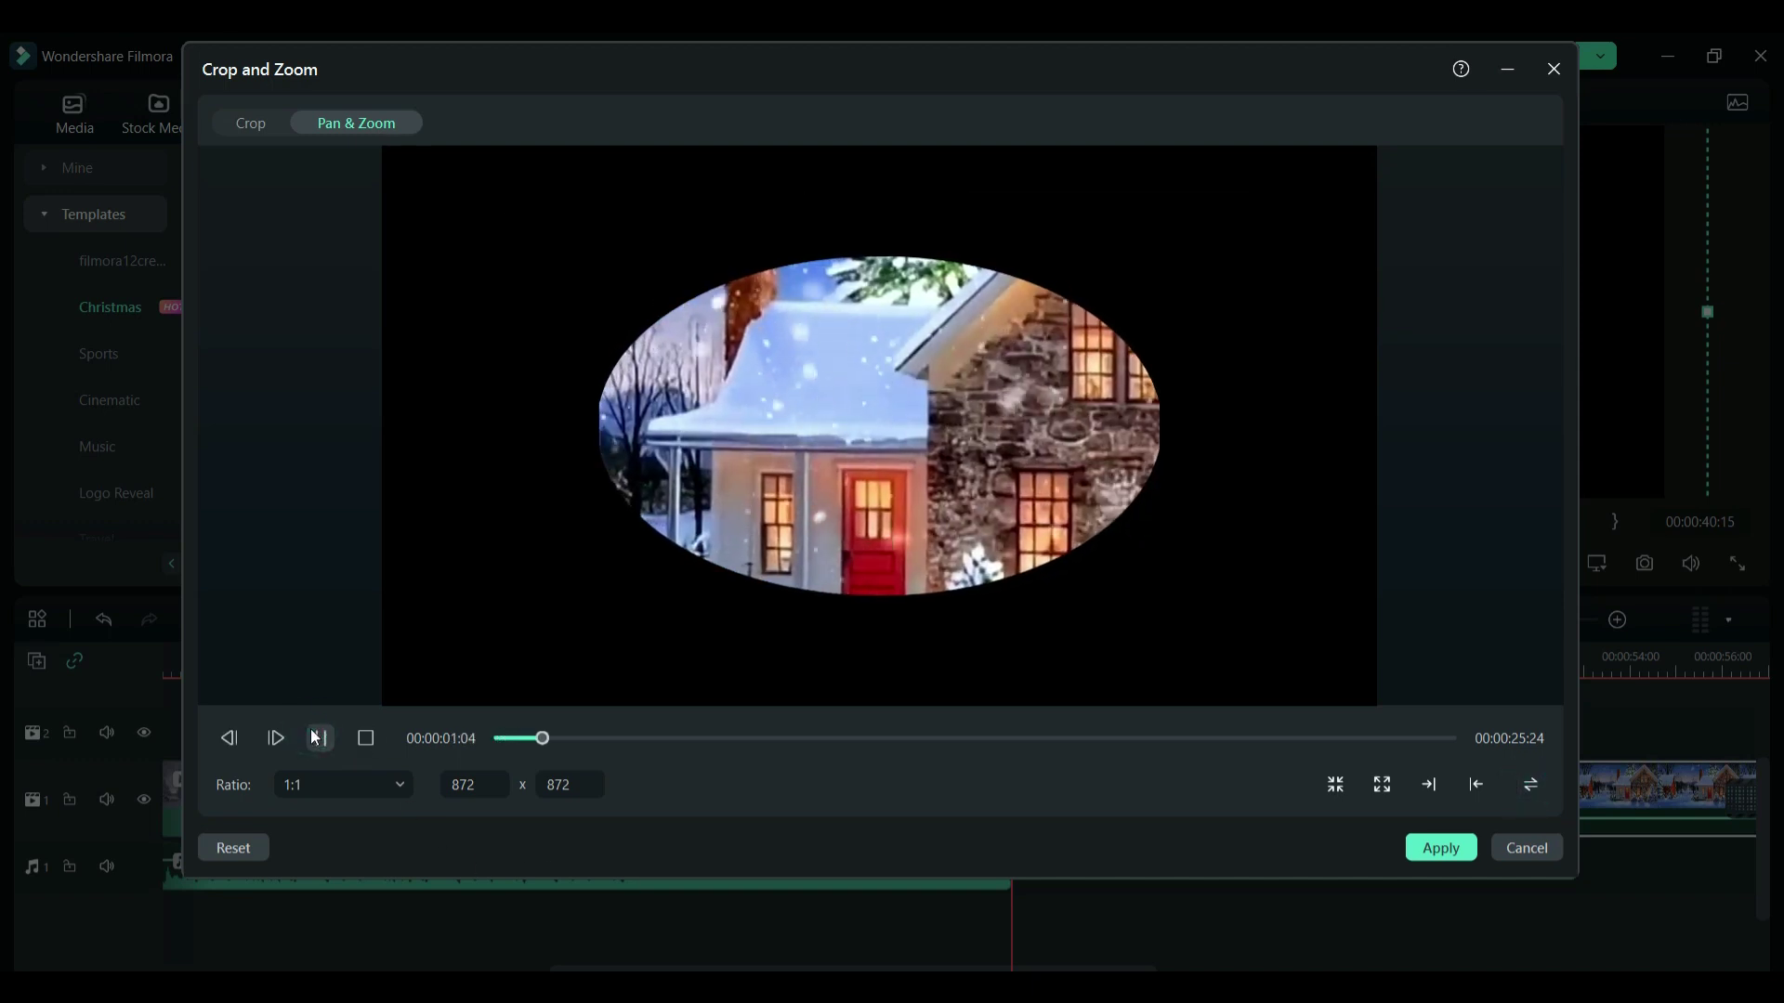
click(1445, 852)
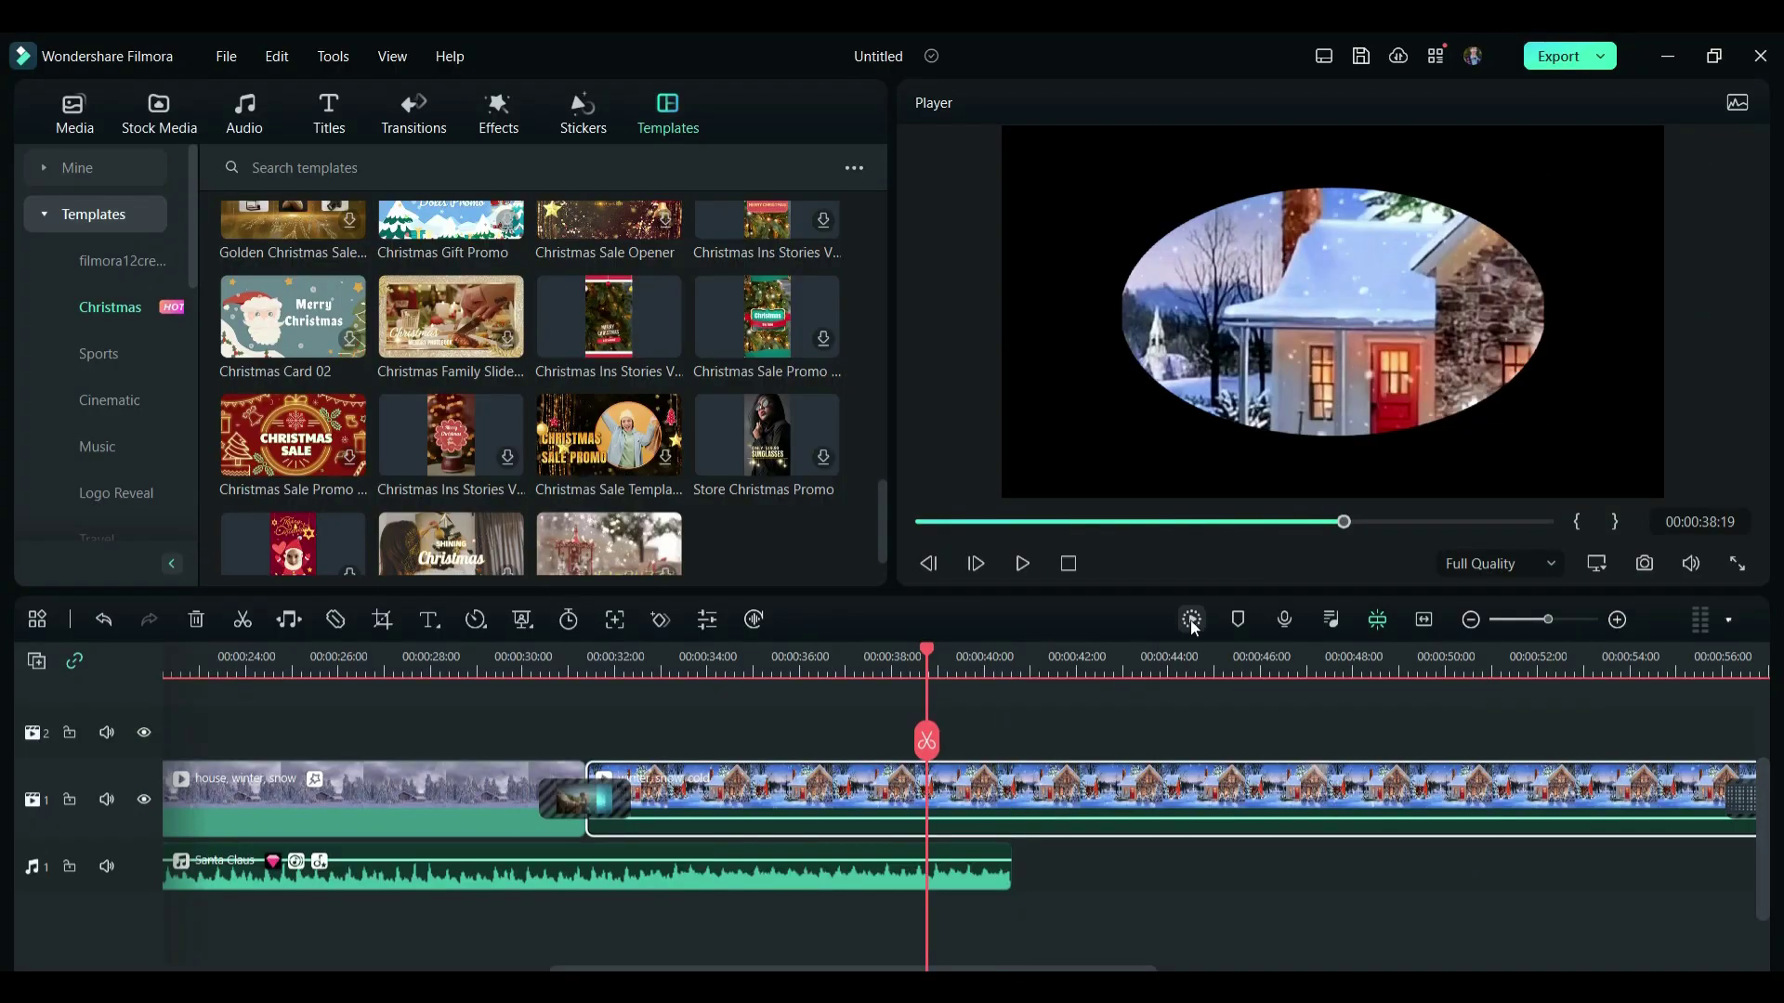
Step: Add a marker on the snowy red-house clip at 00:00:38:19
click(1238, 620)
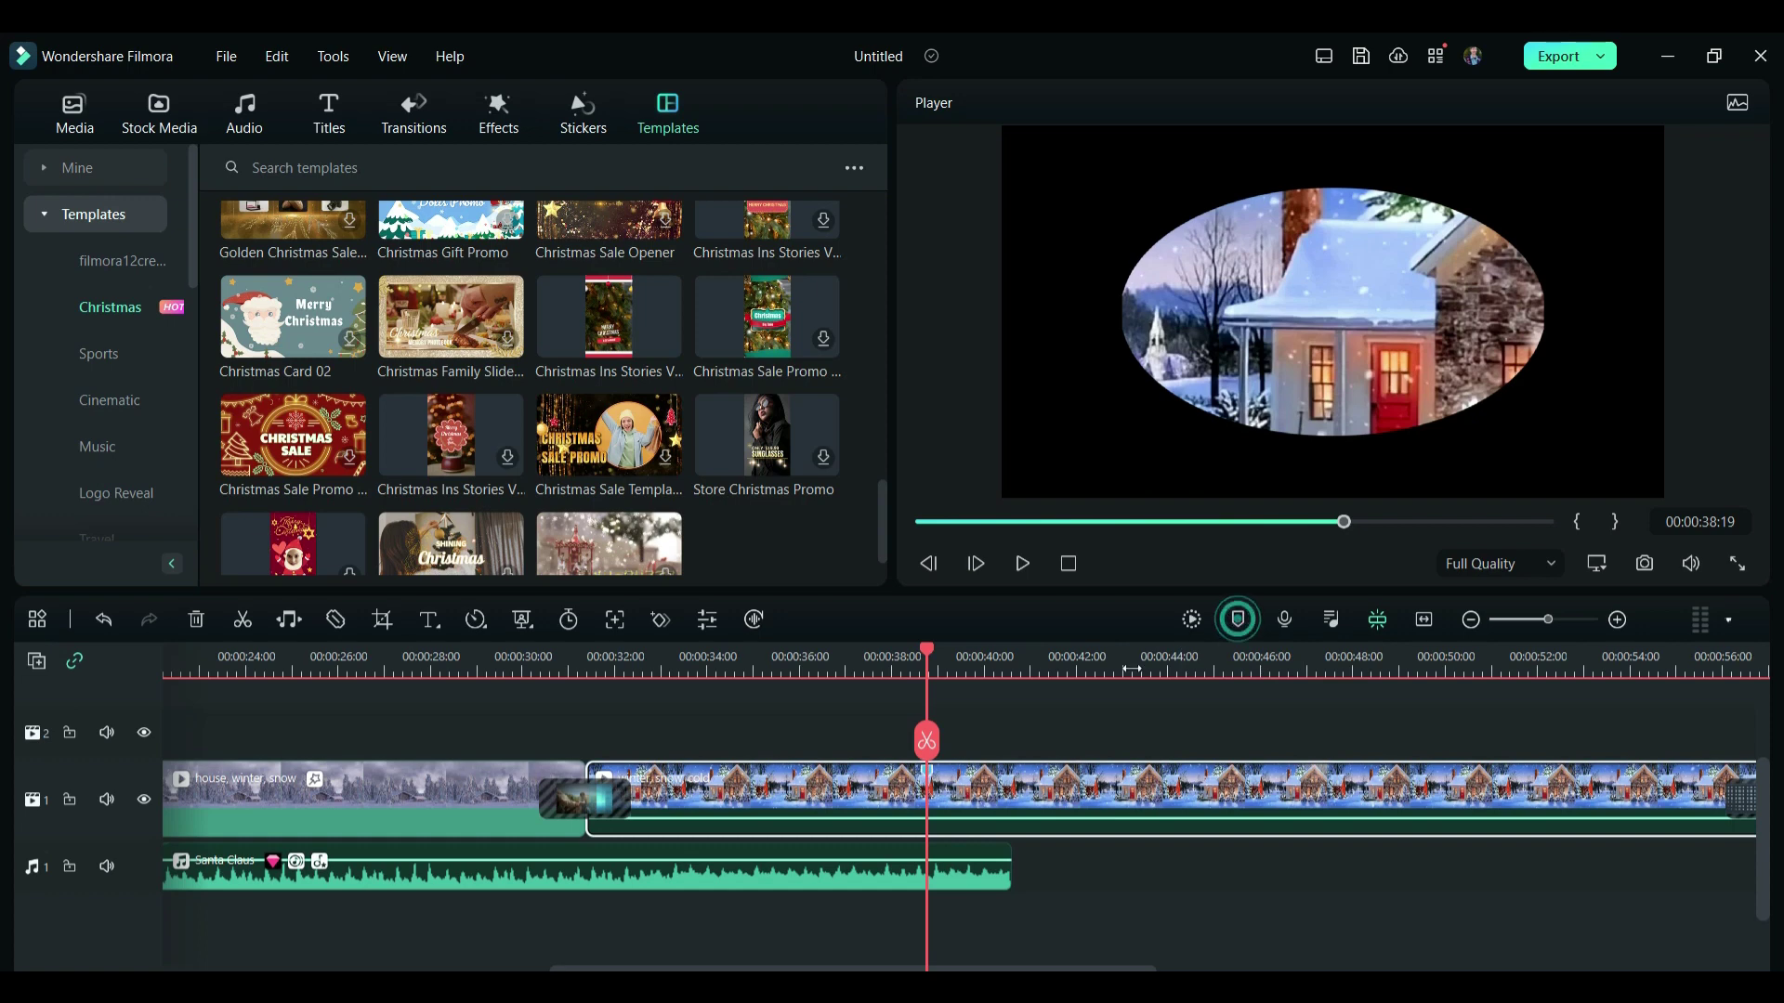
click(936, 651)
mouse_move(981, 658)
mouse_down()
mouse_move(1000, 660)
mouse_move(932, 780)
mouse_up()
Step: Change the marker colour to yellow, then open and close the Audio Mixer
double_click(930, 777)
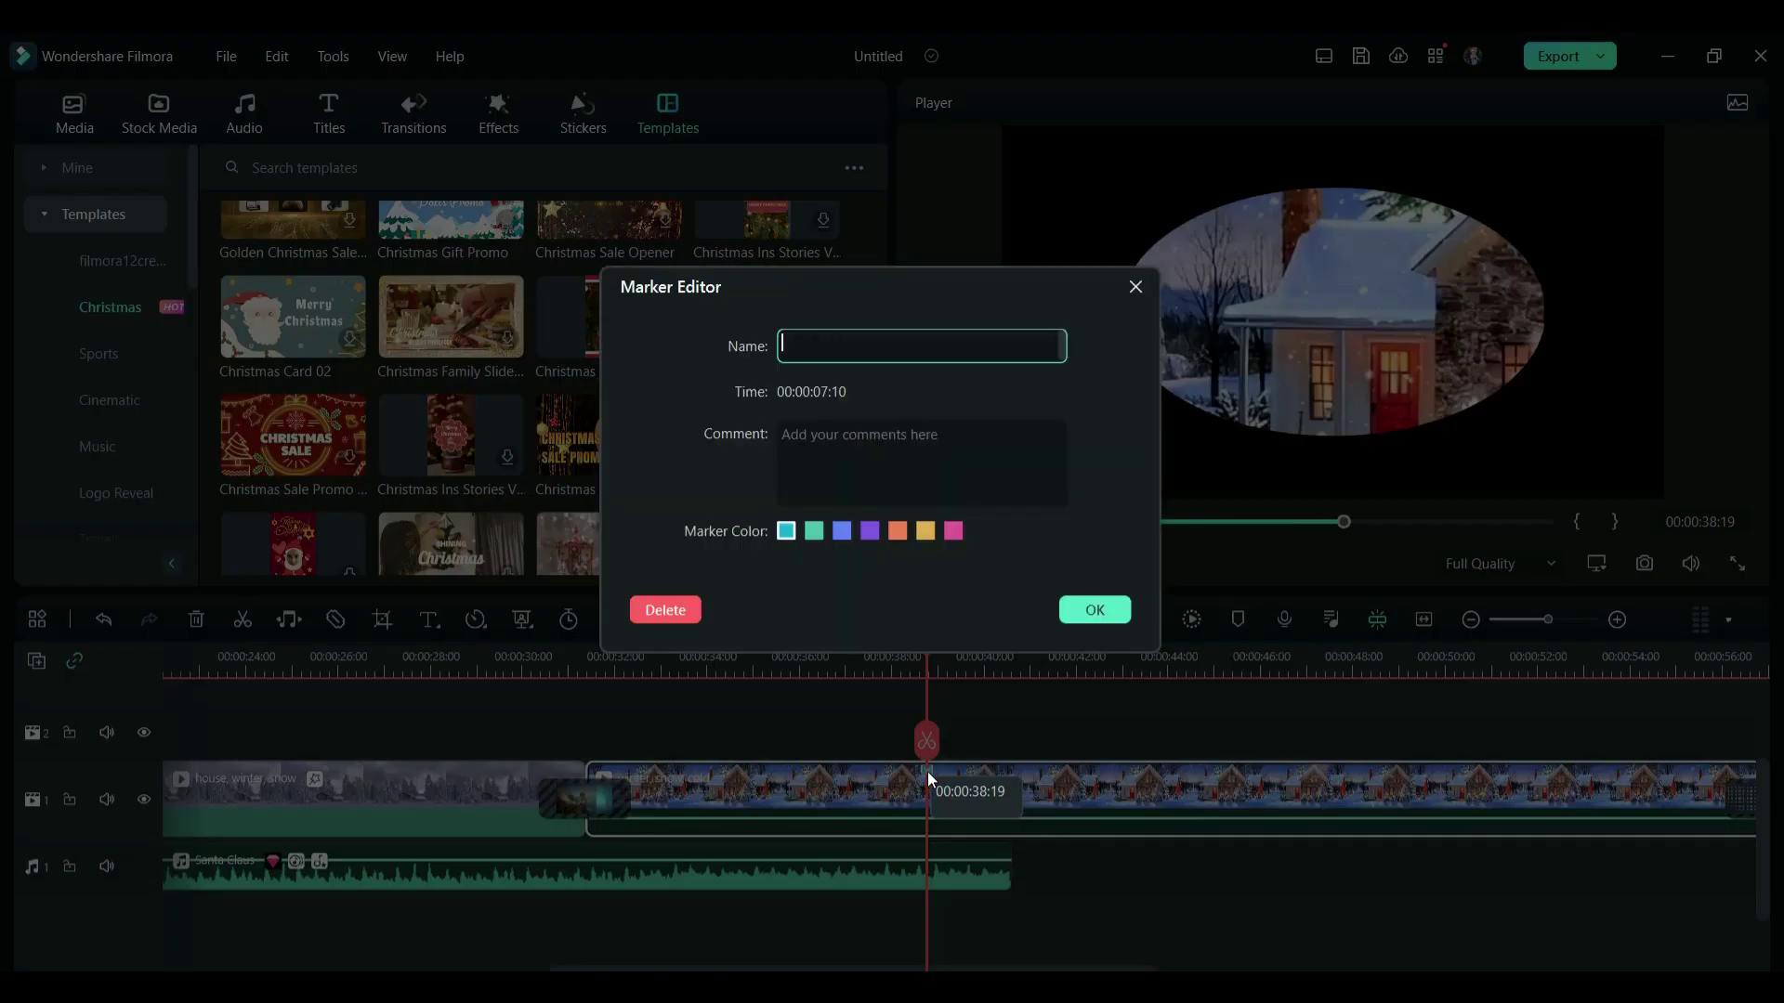
click(925, 531)
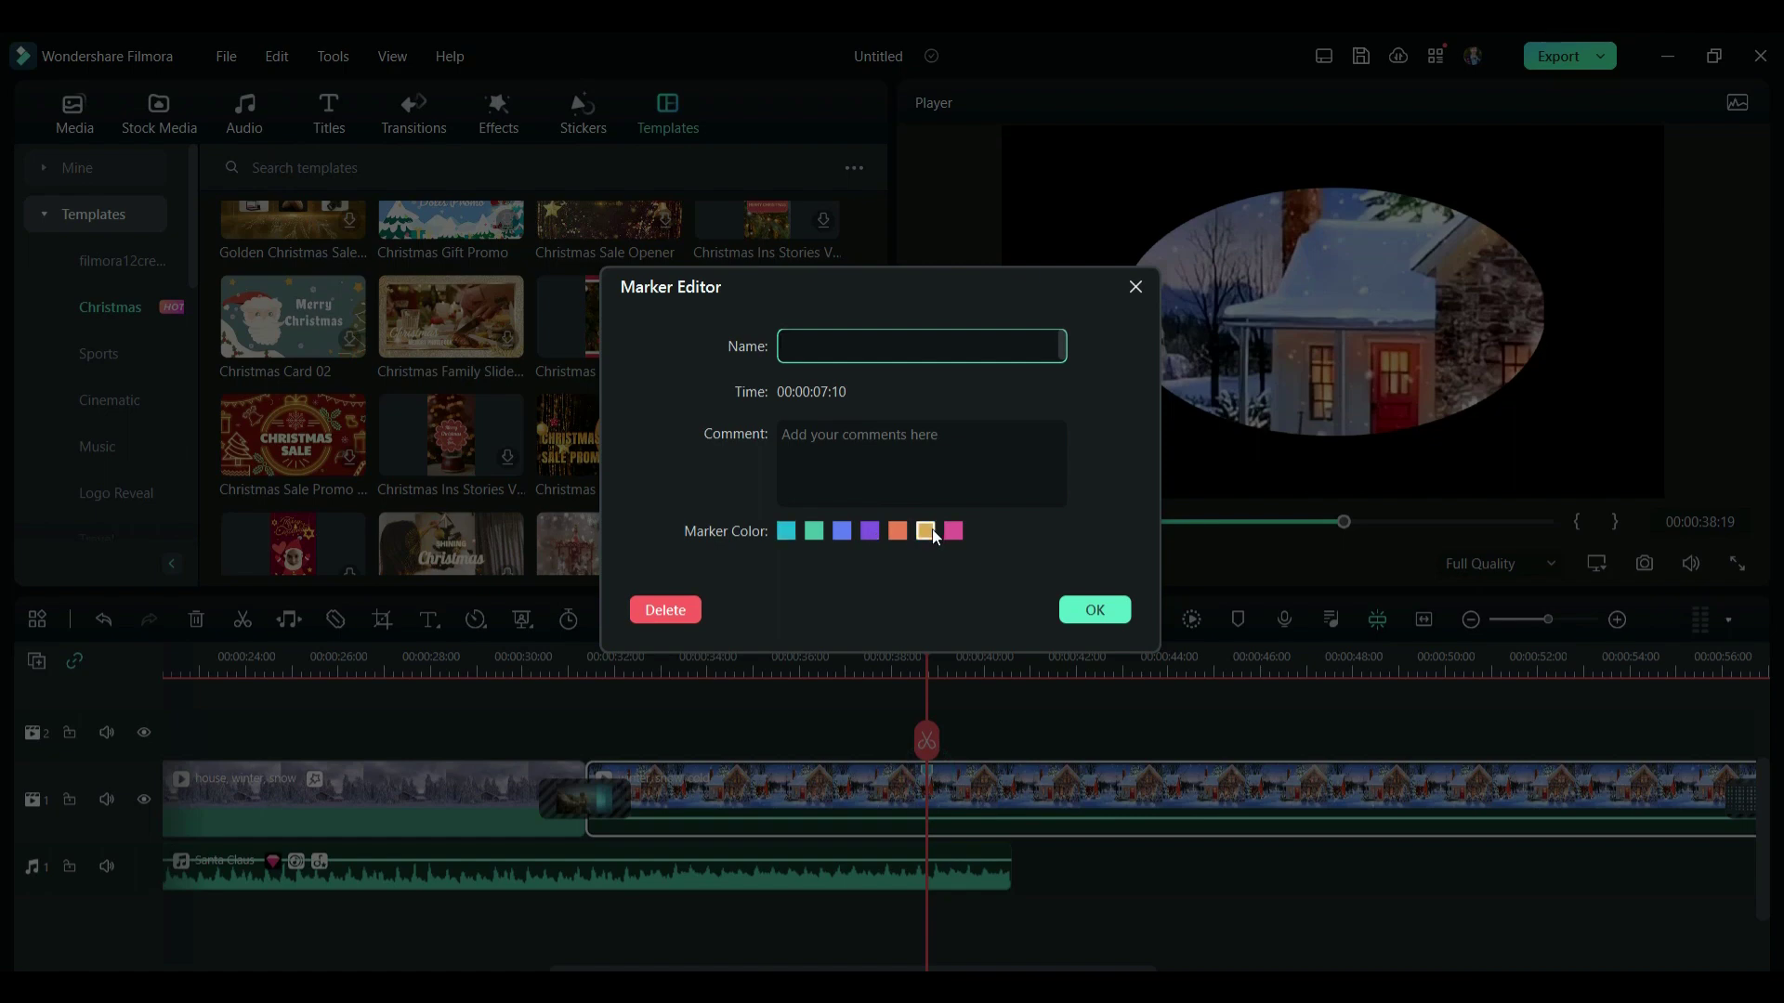
click(1096, 611)
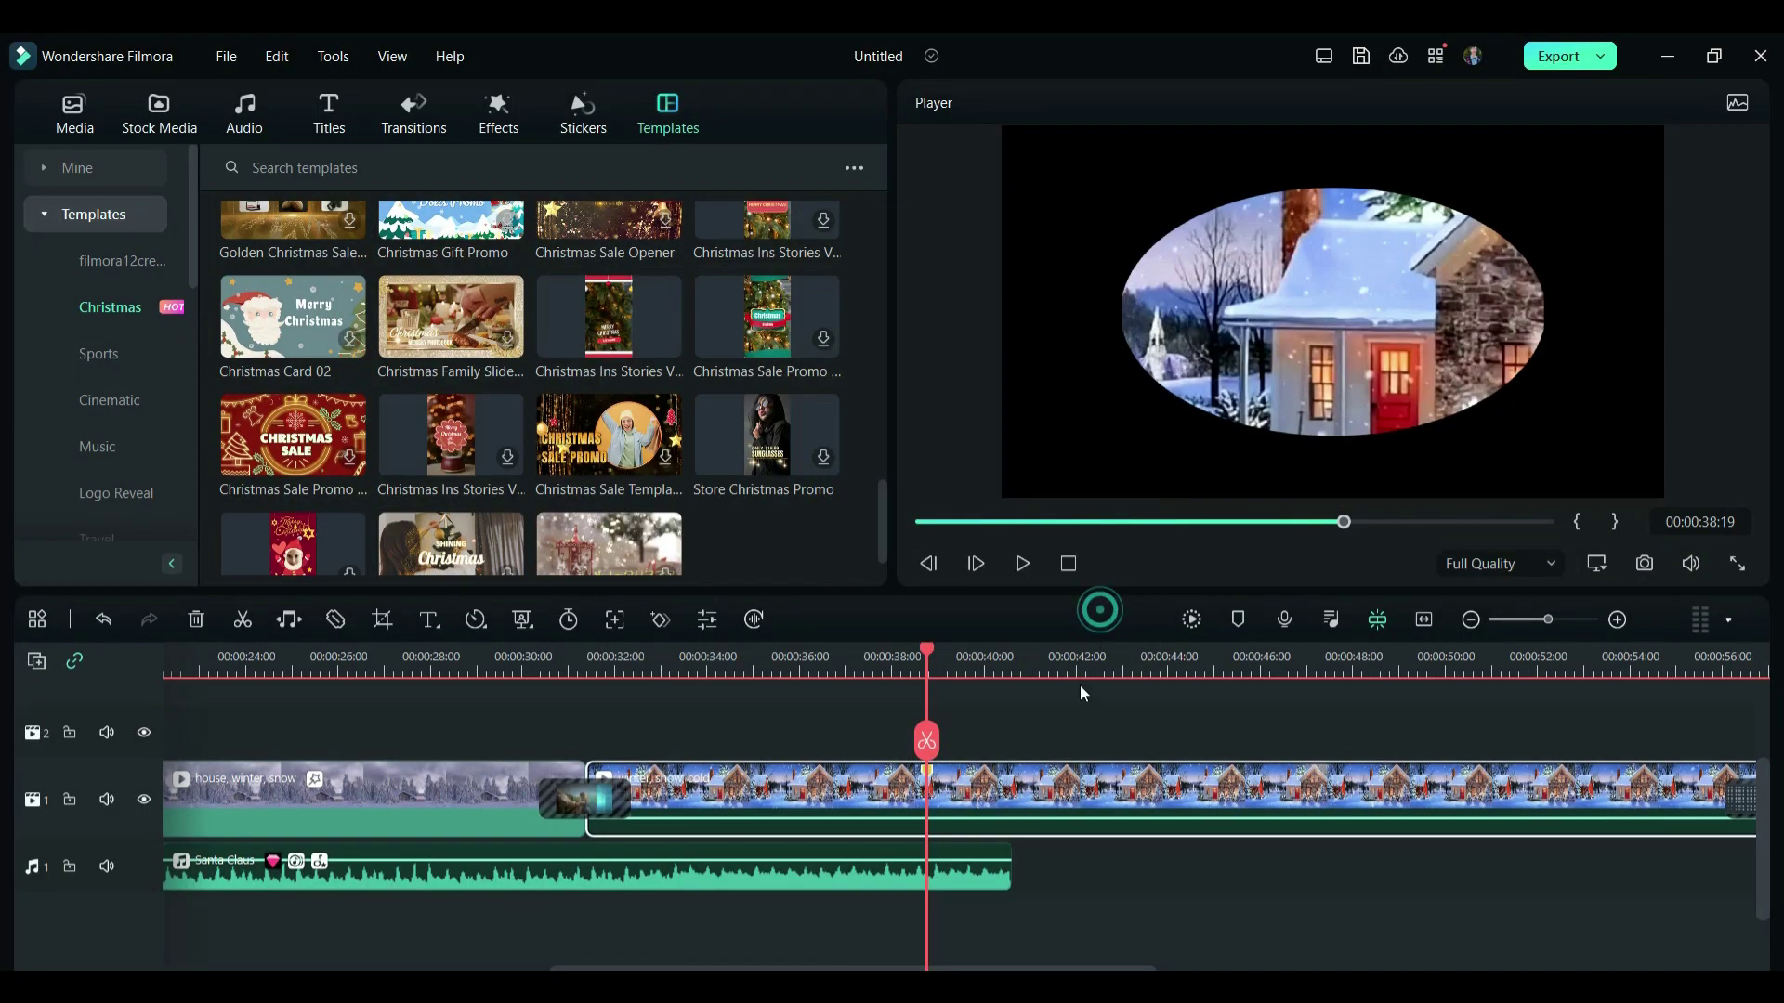
click(1330, 618)
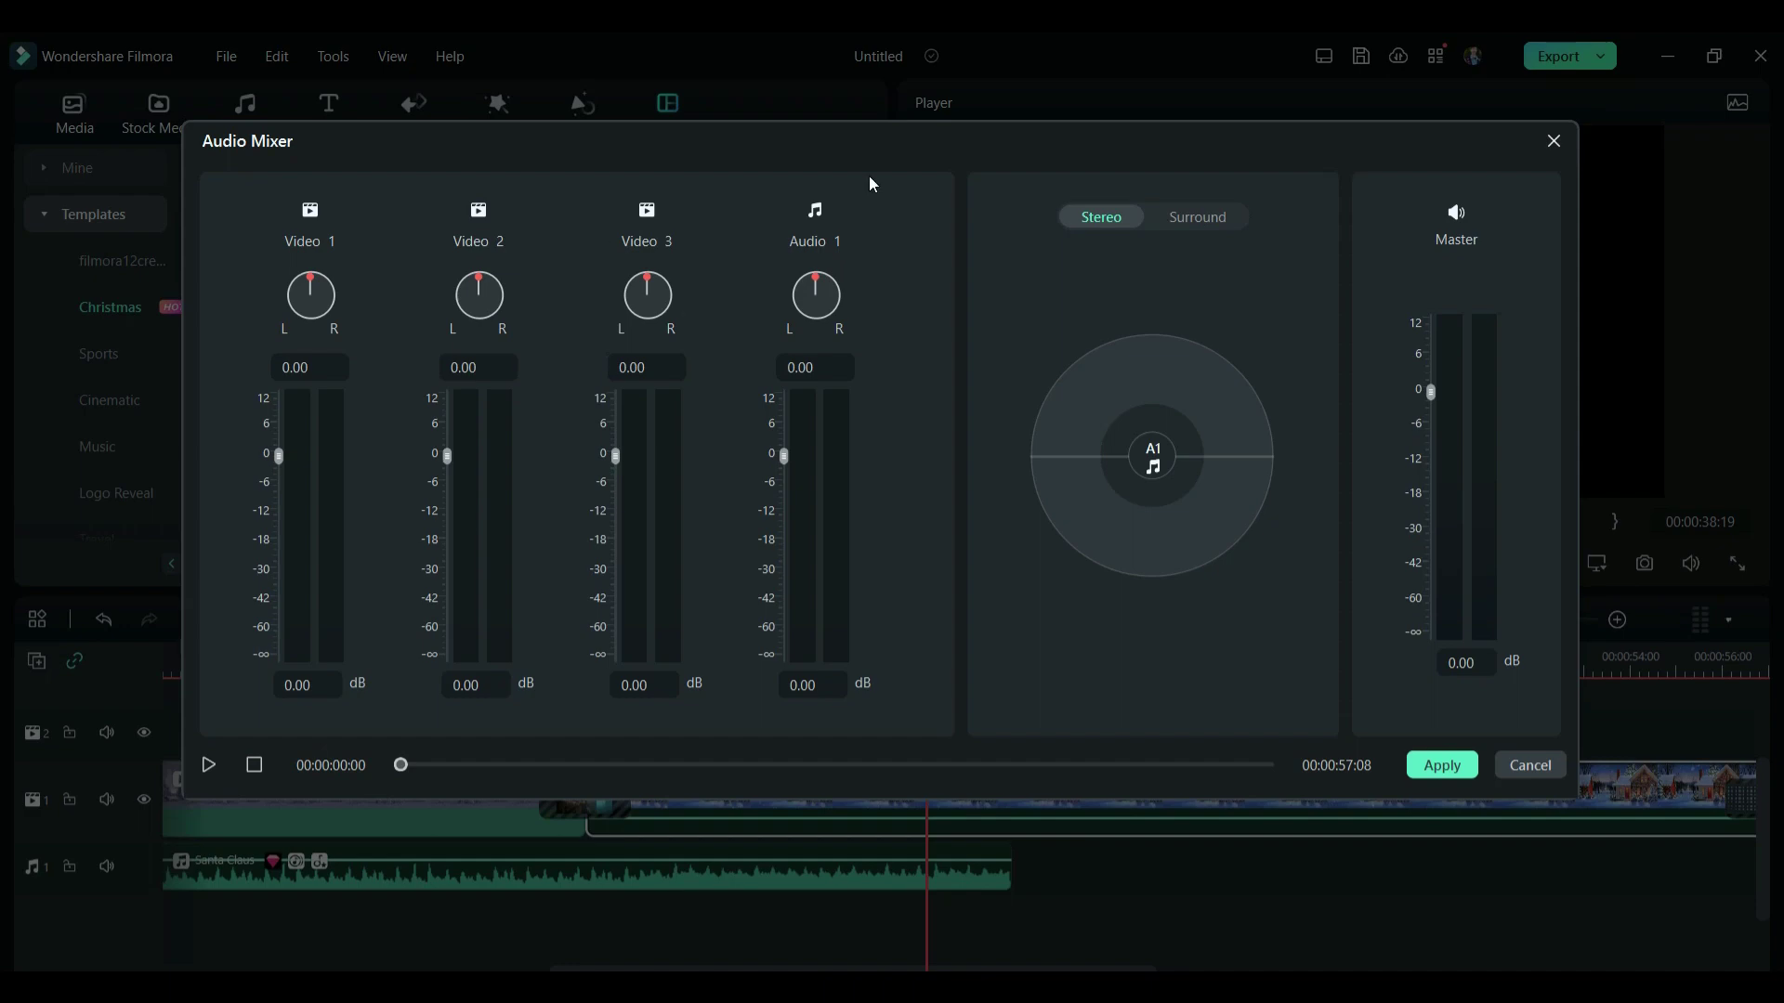
click(1438, 767)
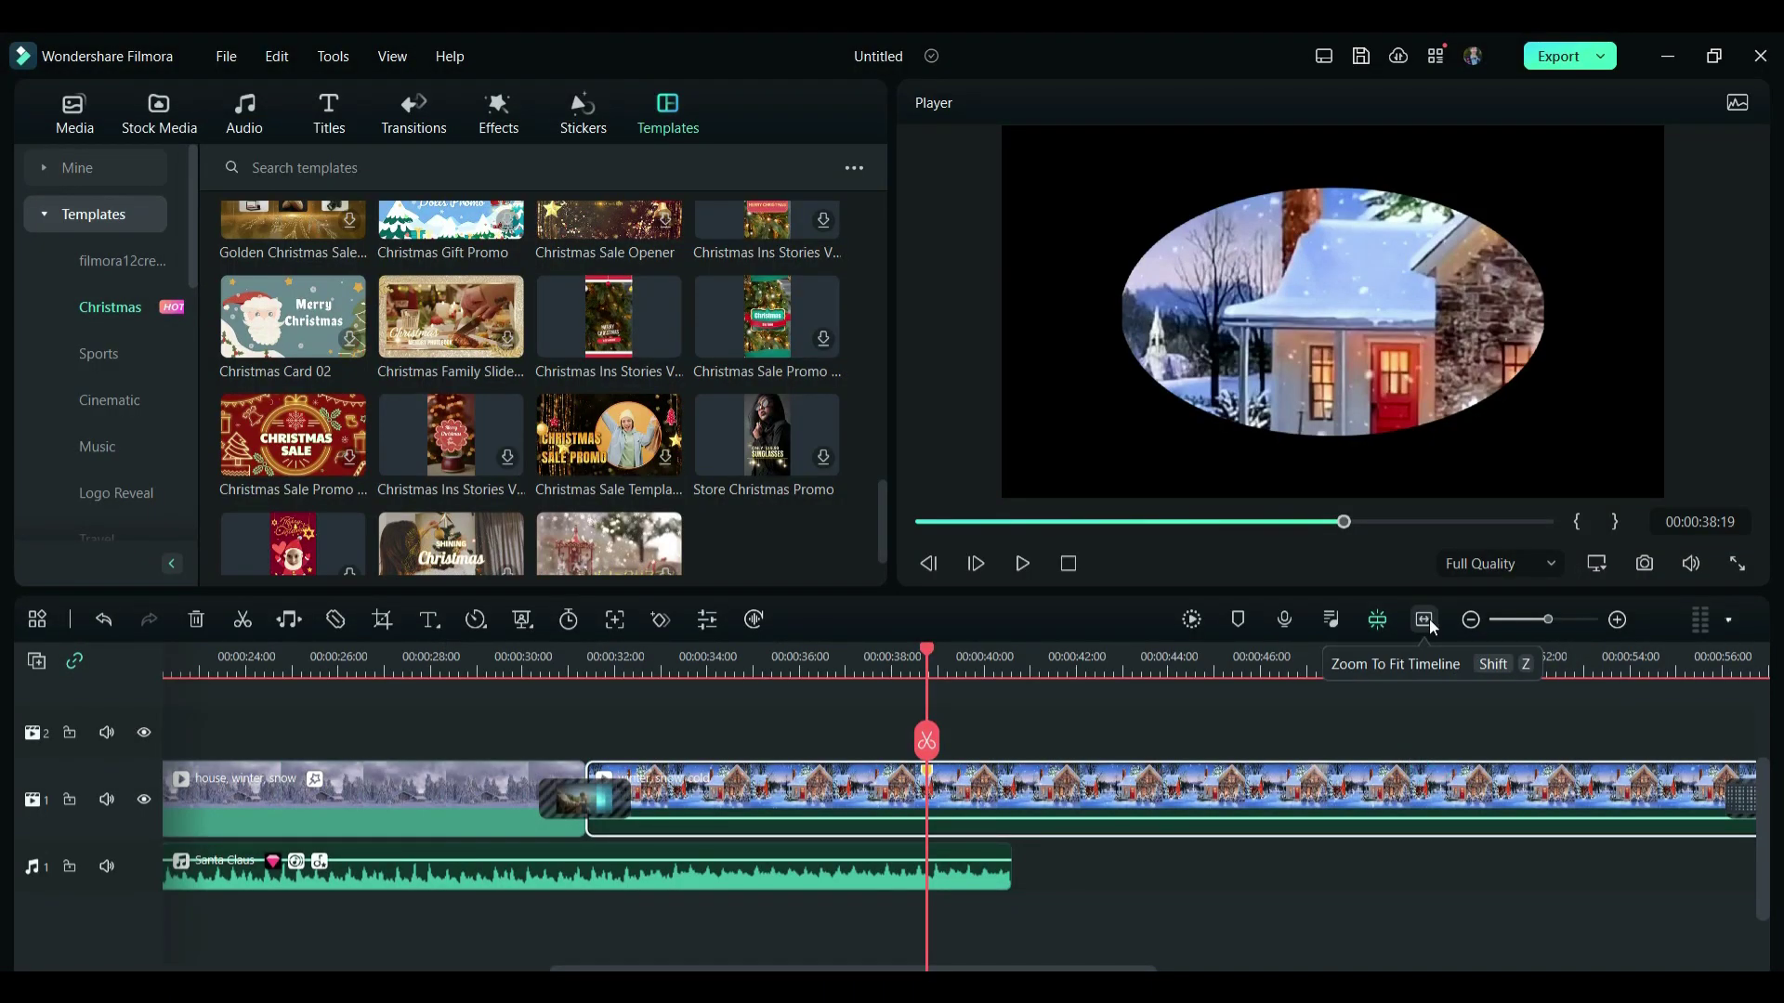
Step: Adjust the timeline zoom to fit and review the whole project
click(1424, 620)
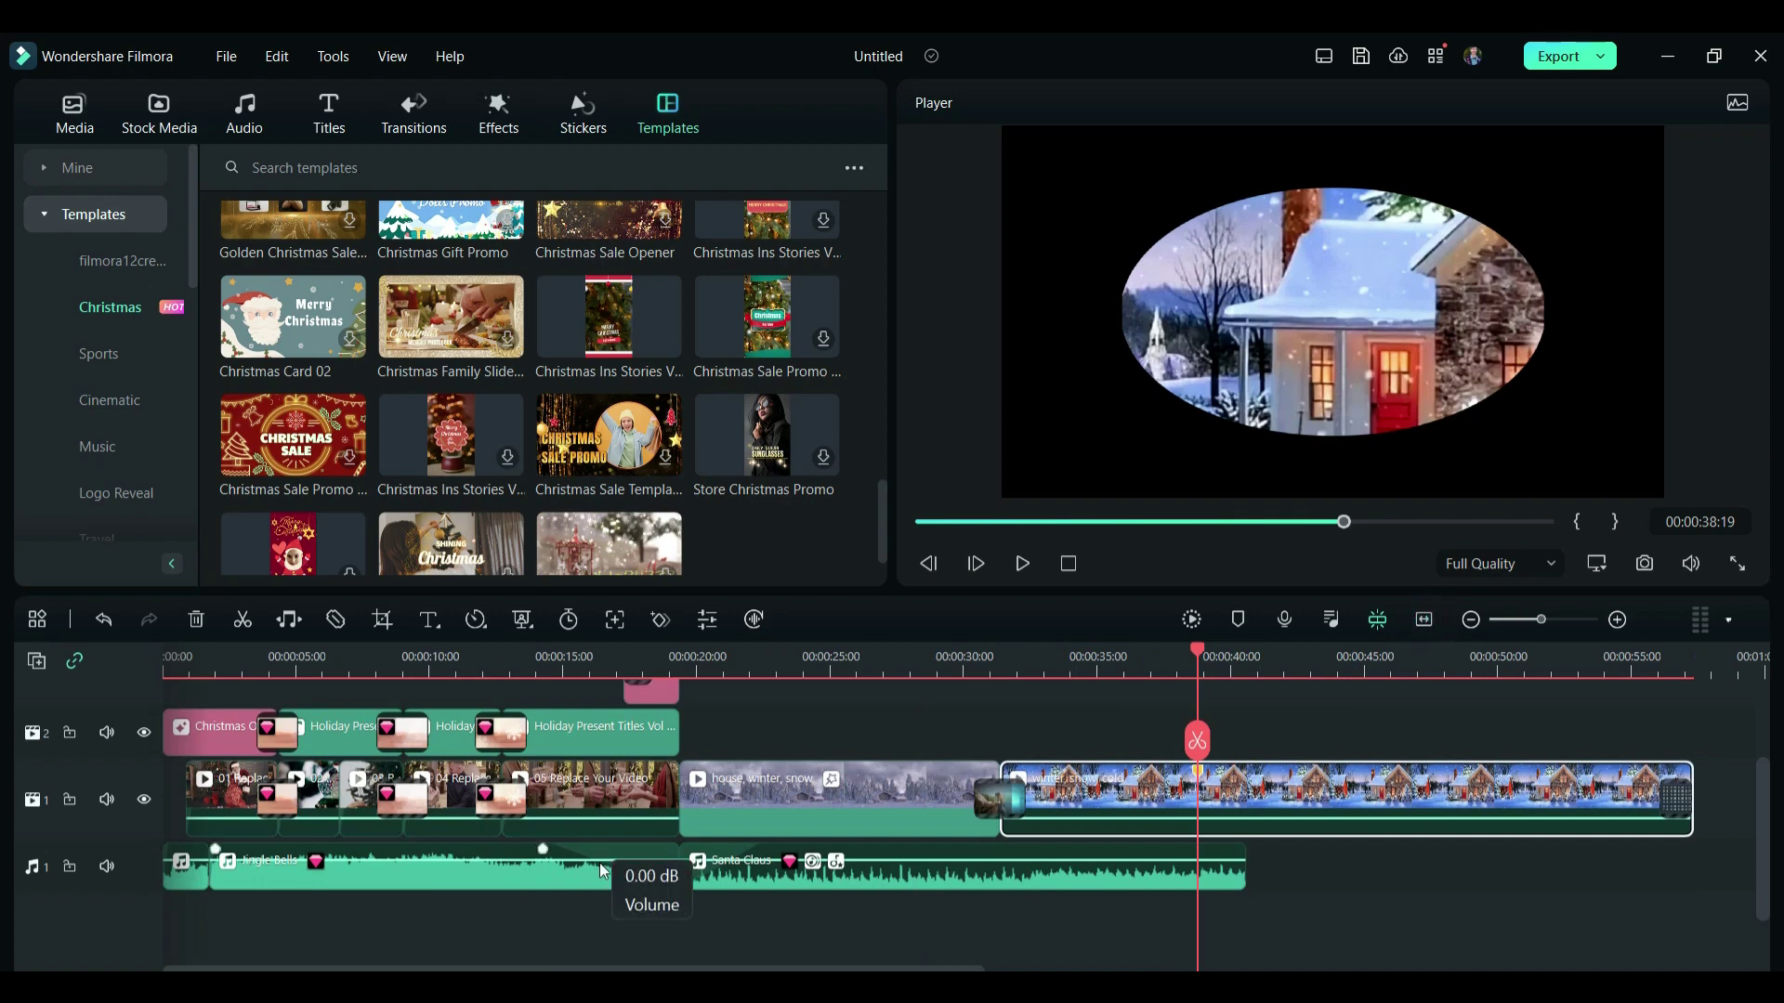
scroll(602, 870, up, 2)
scroll(602, 870, down, 1)
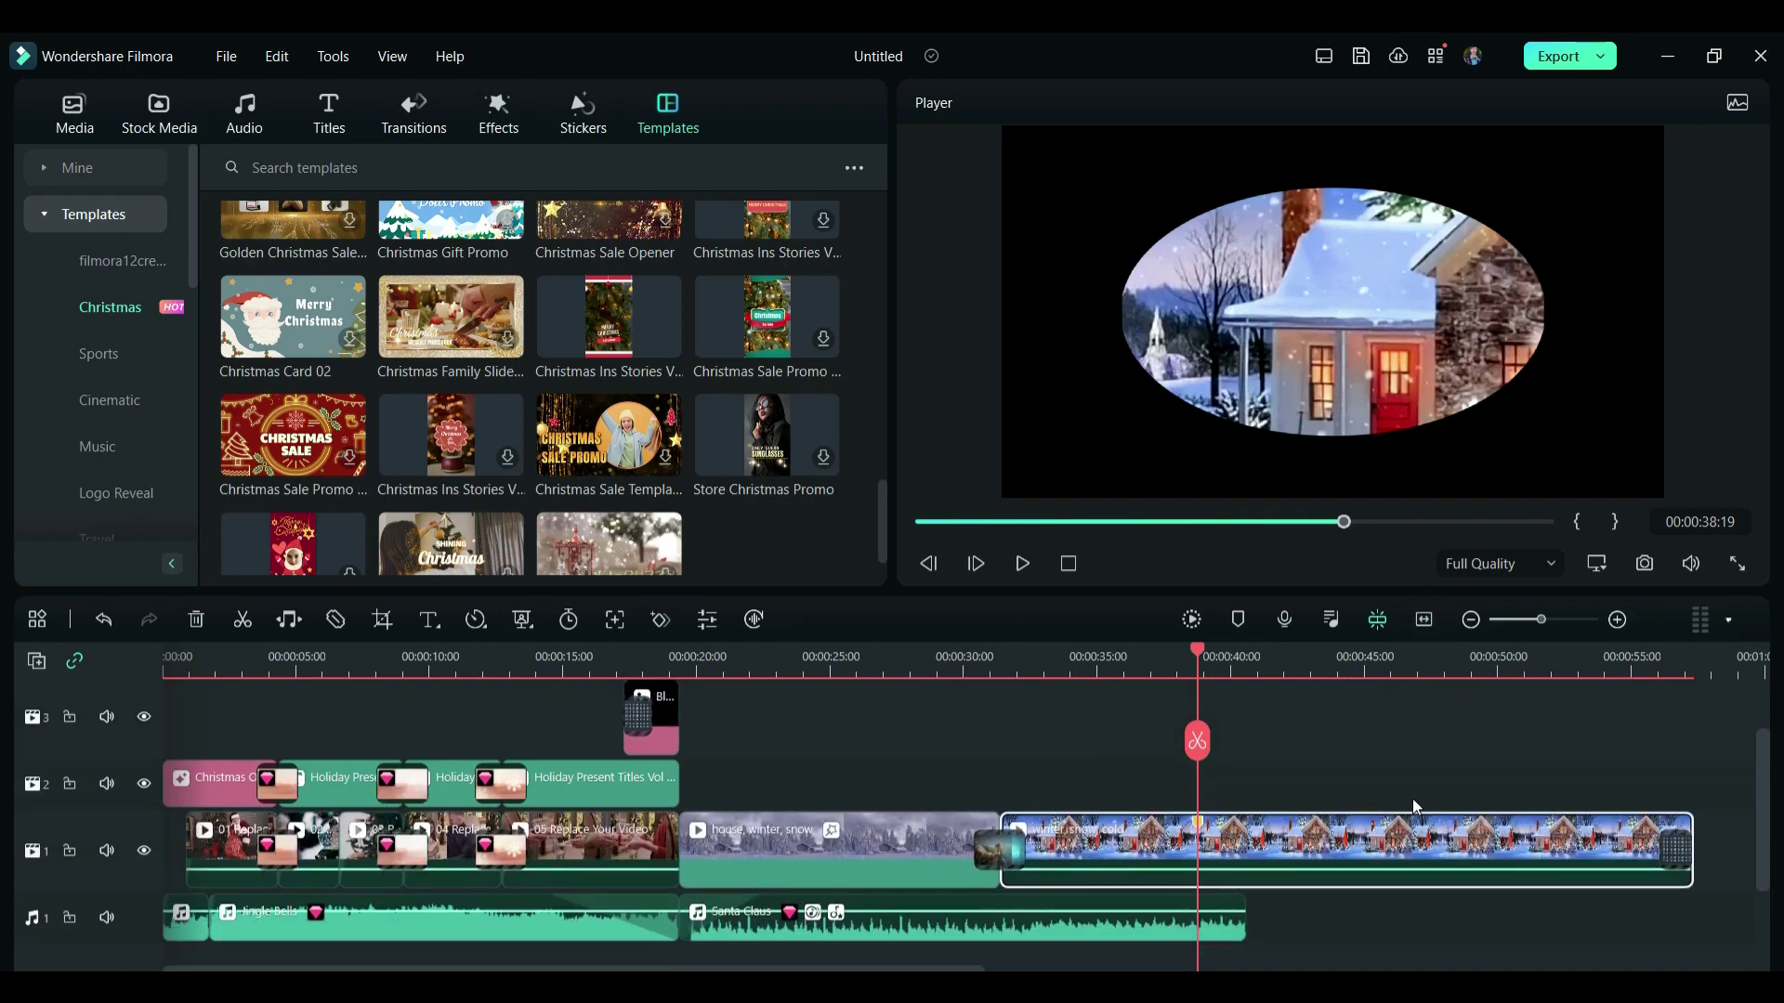
click(1550, 619)
drag(1558, 616, 1540, 617)
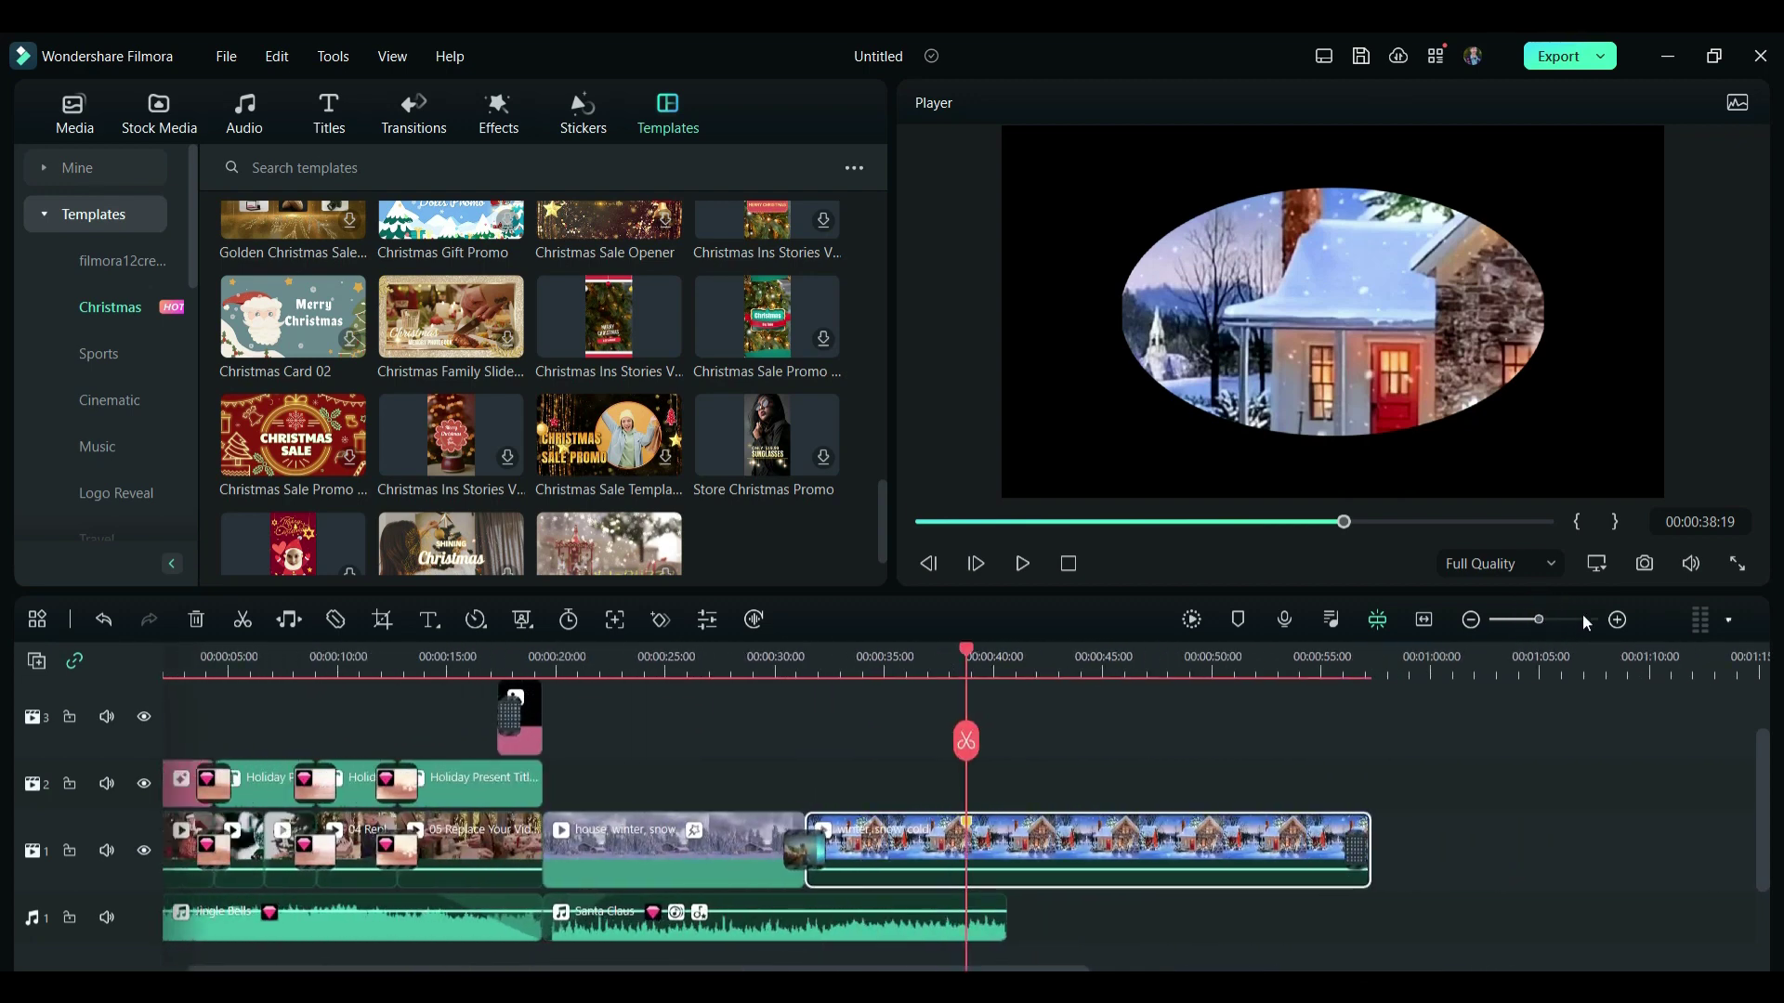
click(1617, 620)
click(1469, 620)
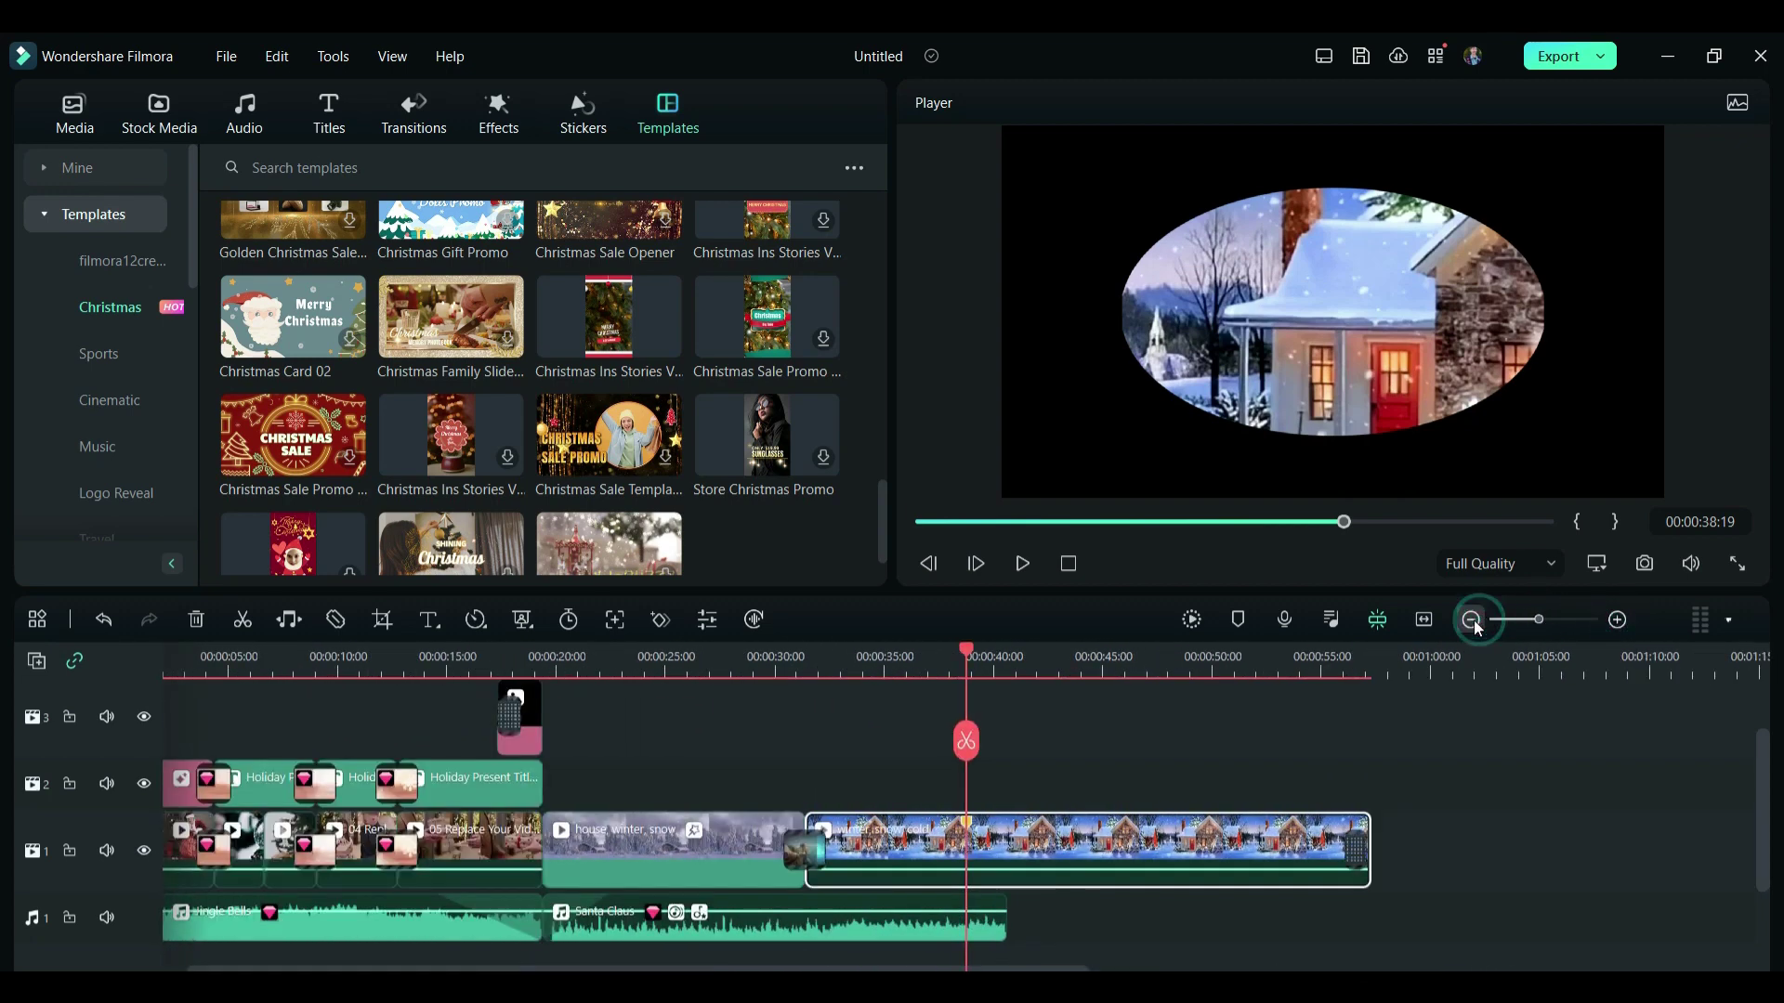
Step: Show the audio level meter, play from 0:30 to 0:32, and view the preview quality choices
click(1739, 630)
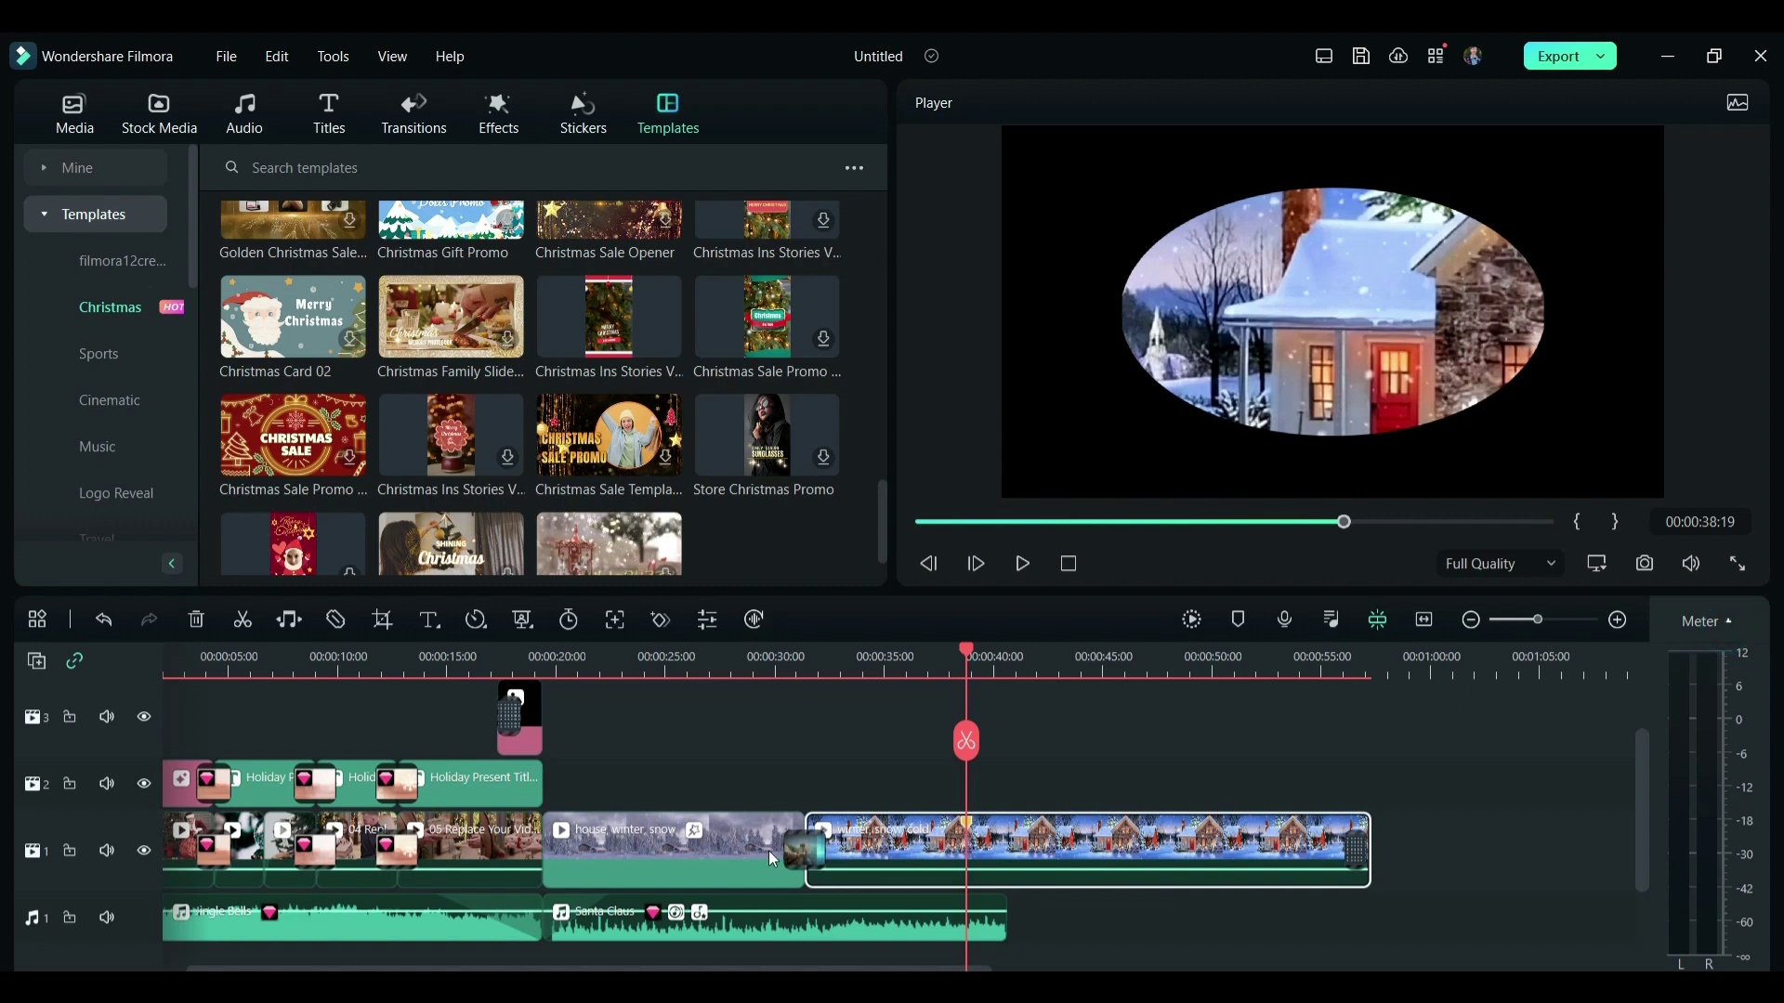
click(776, 660)
key(space)
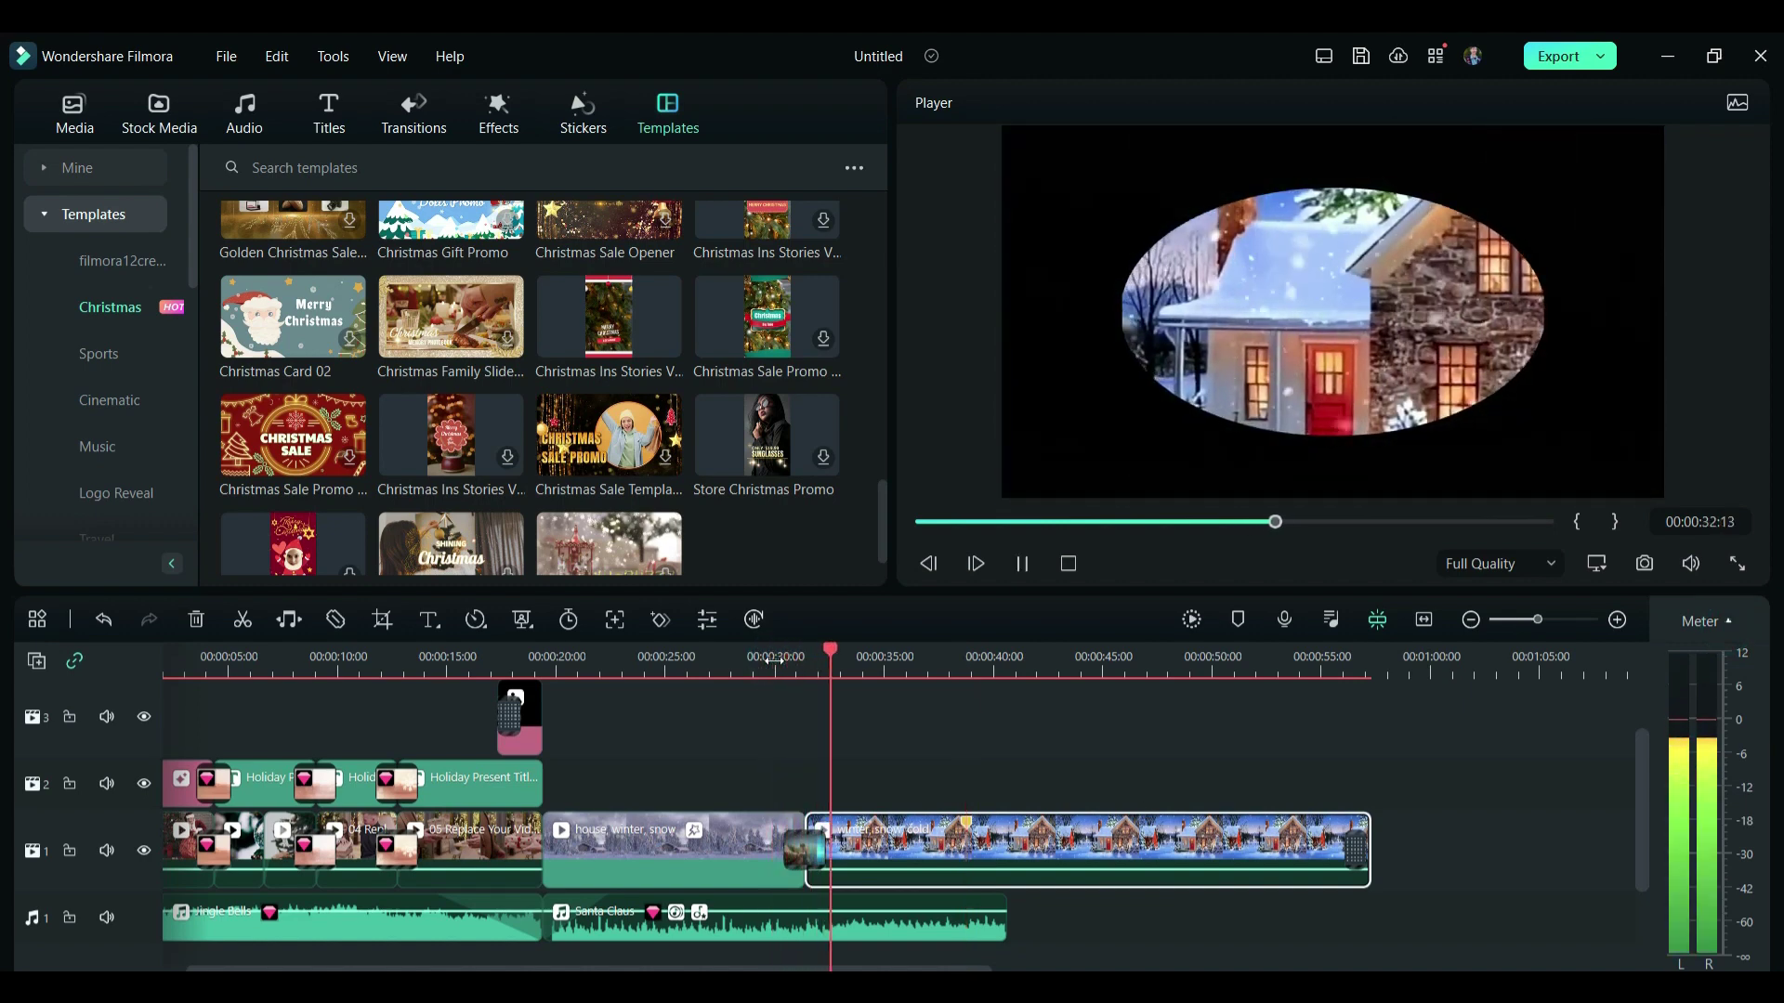
key(space)
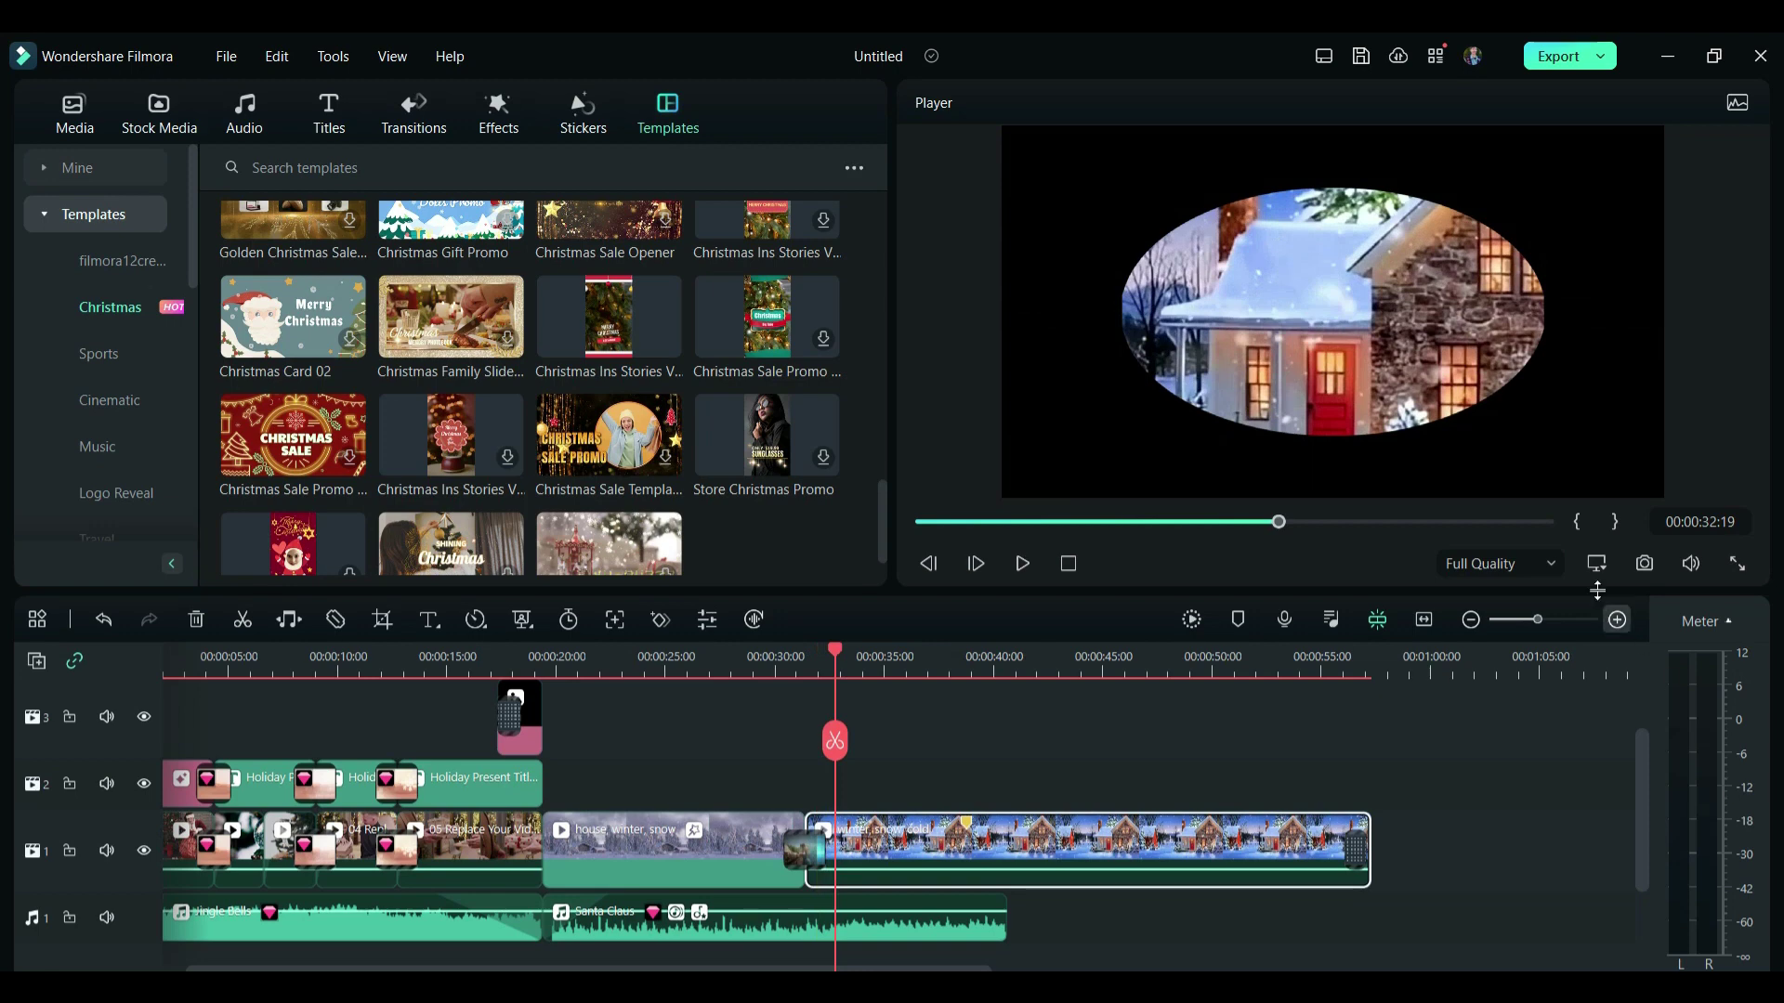
click(1538, 562)
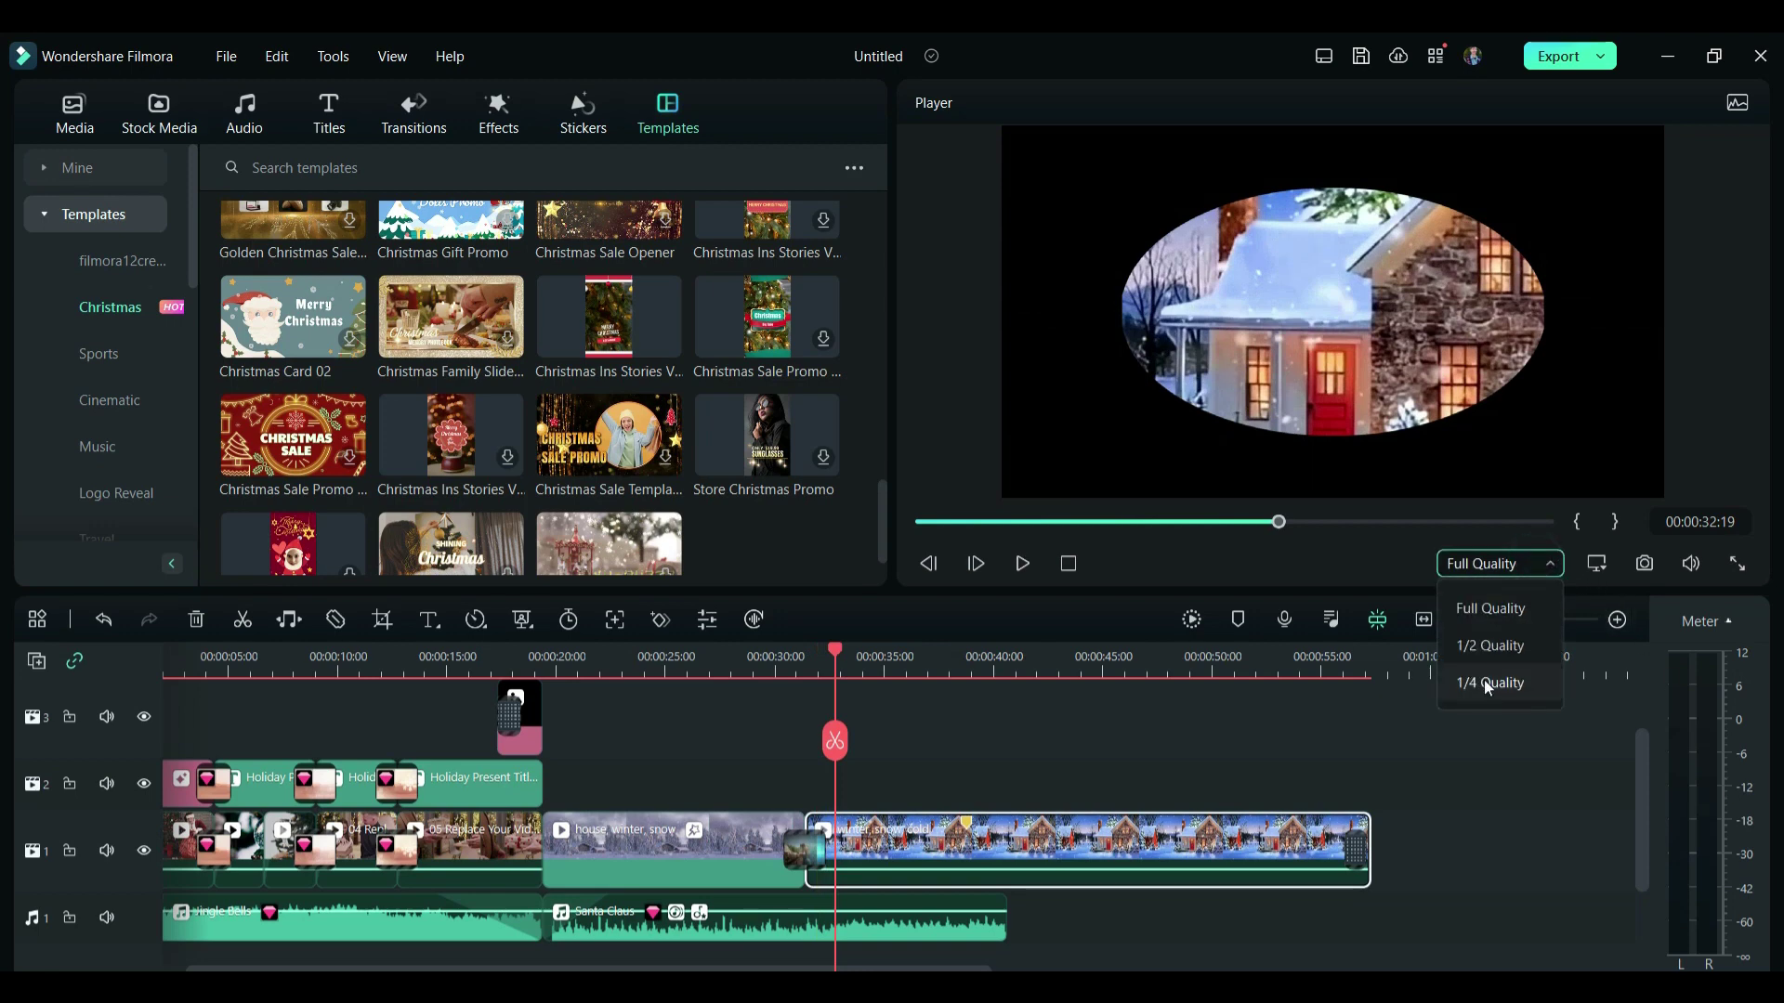
click(1596, 563)
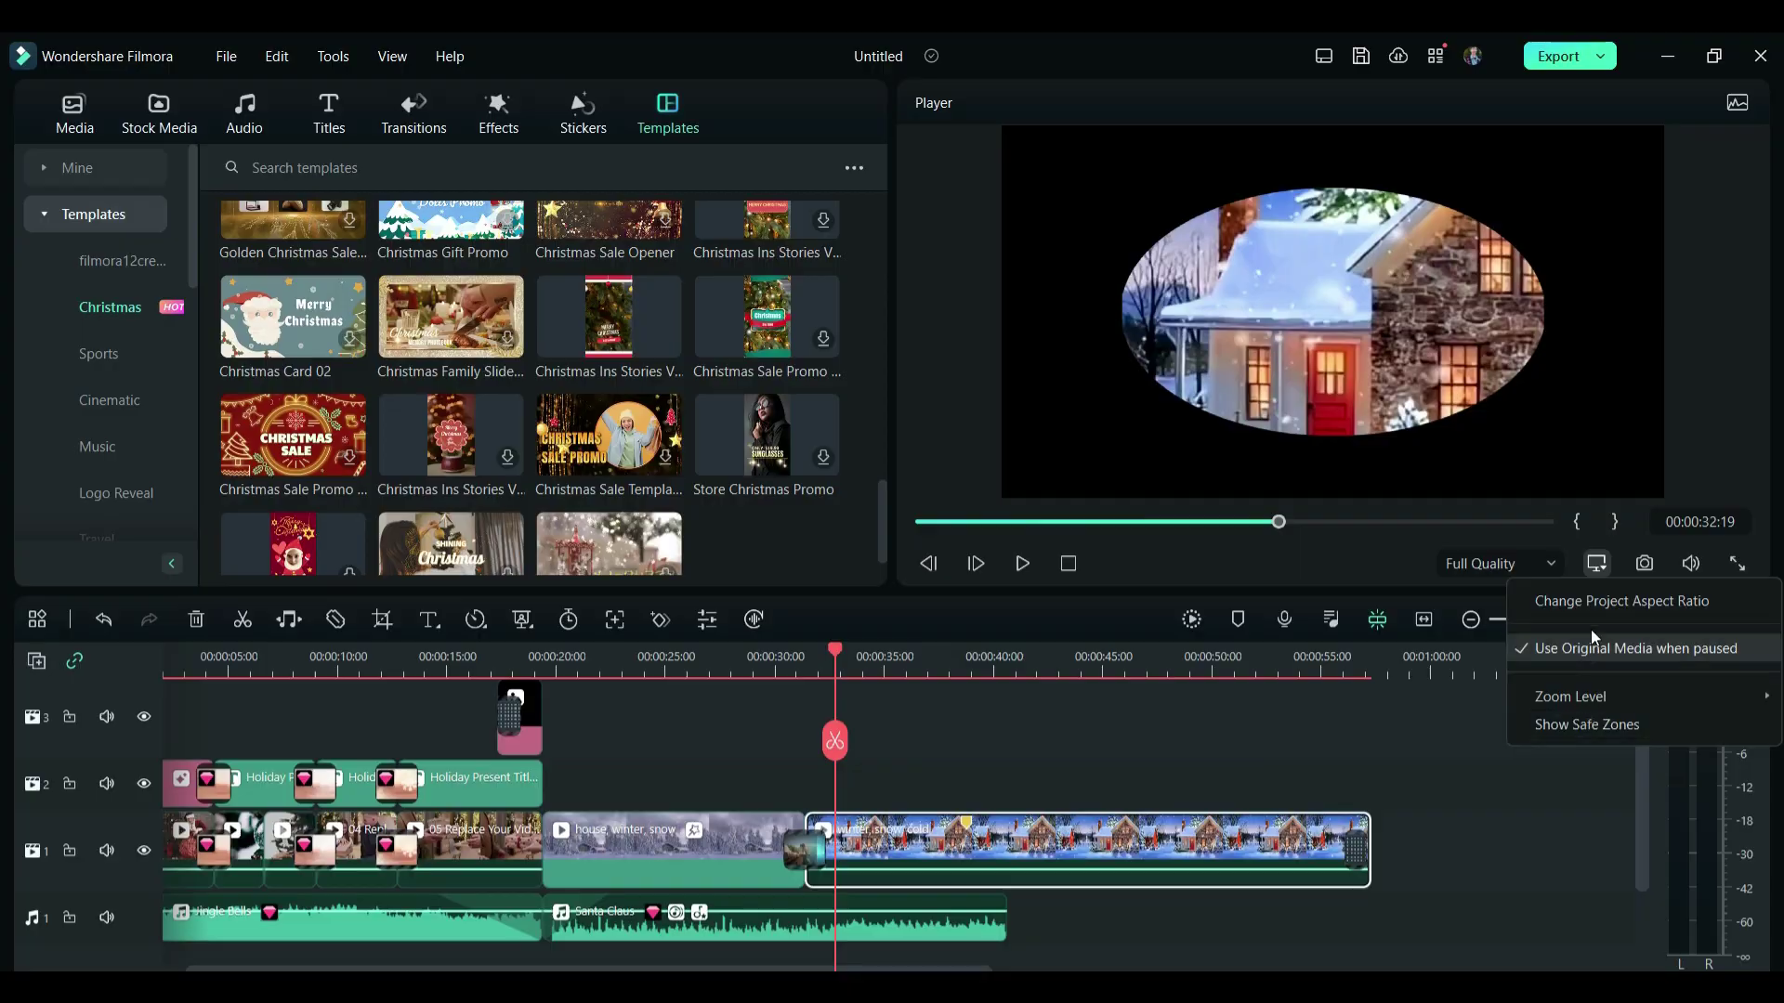
click(1586, 604)
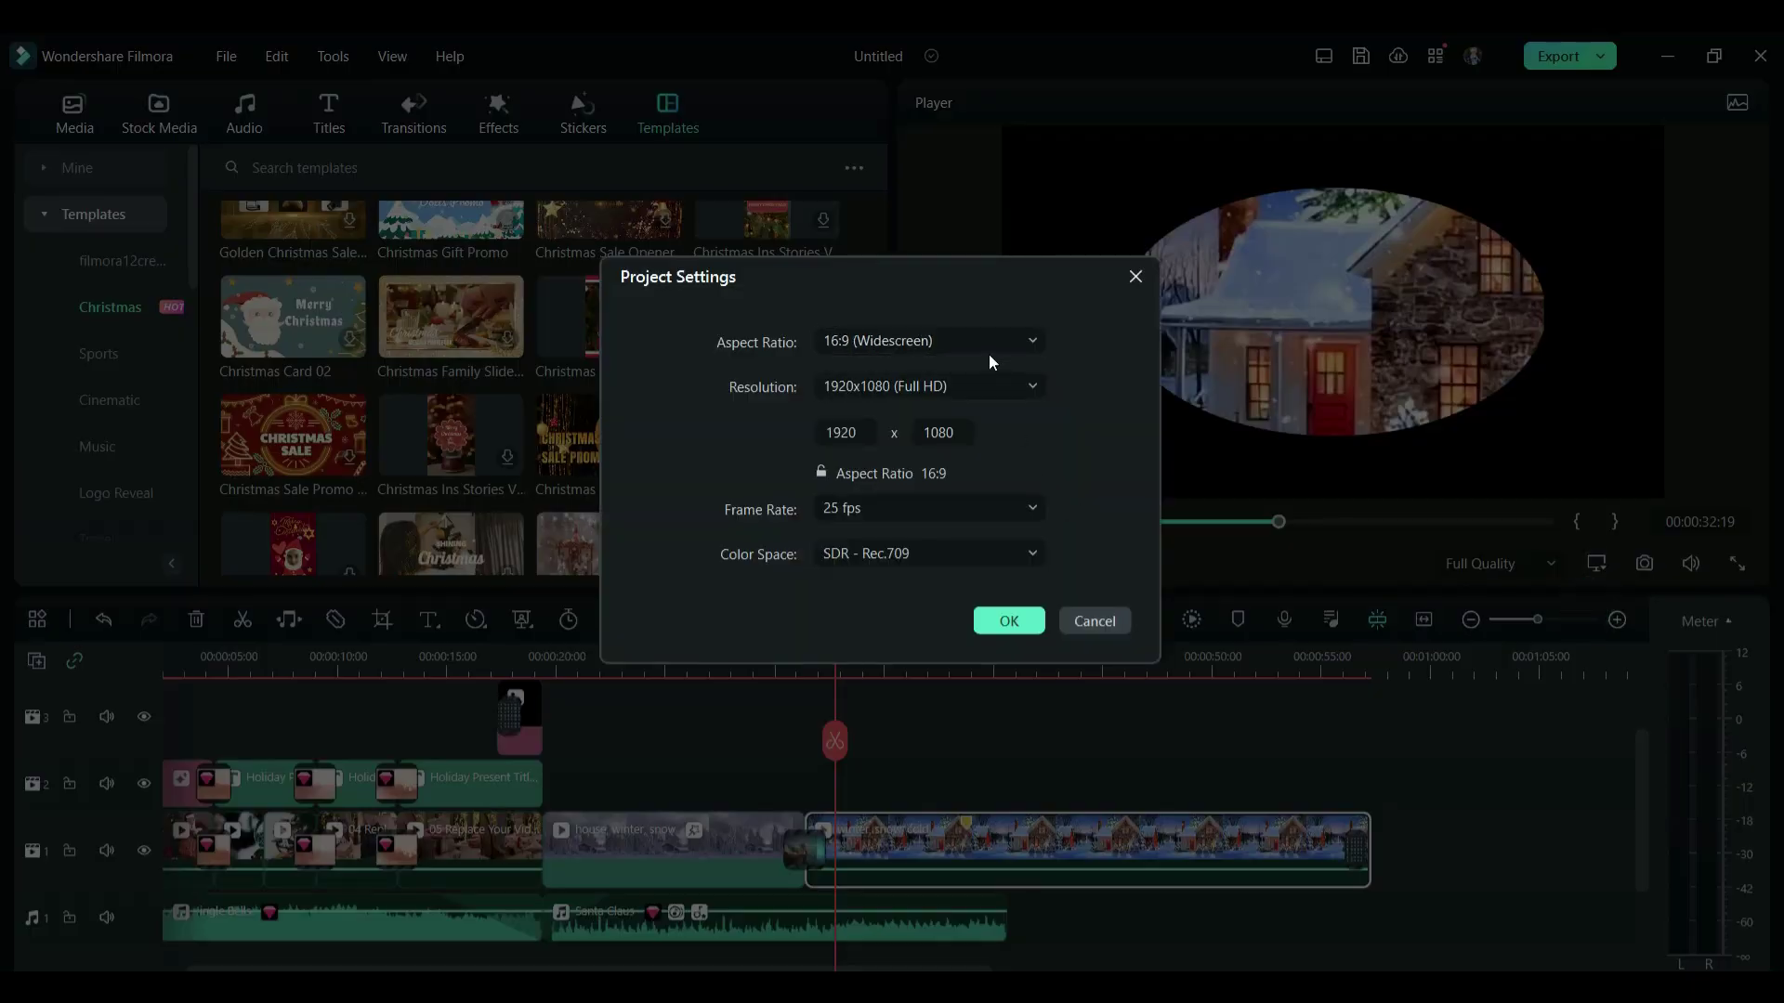
click(991, 342)
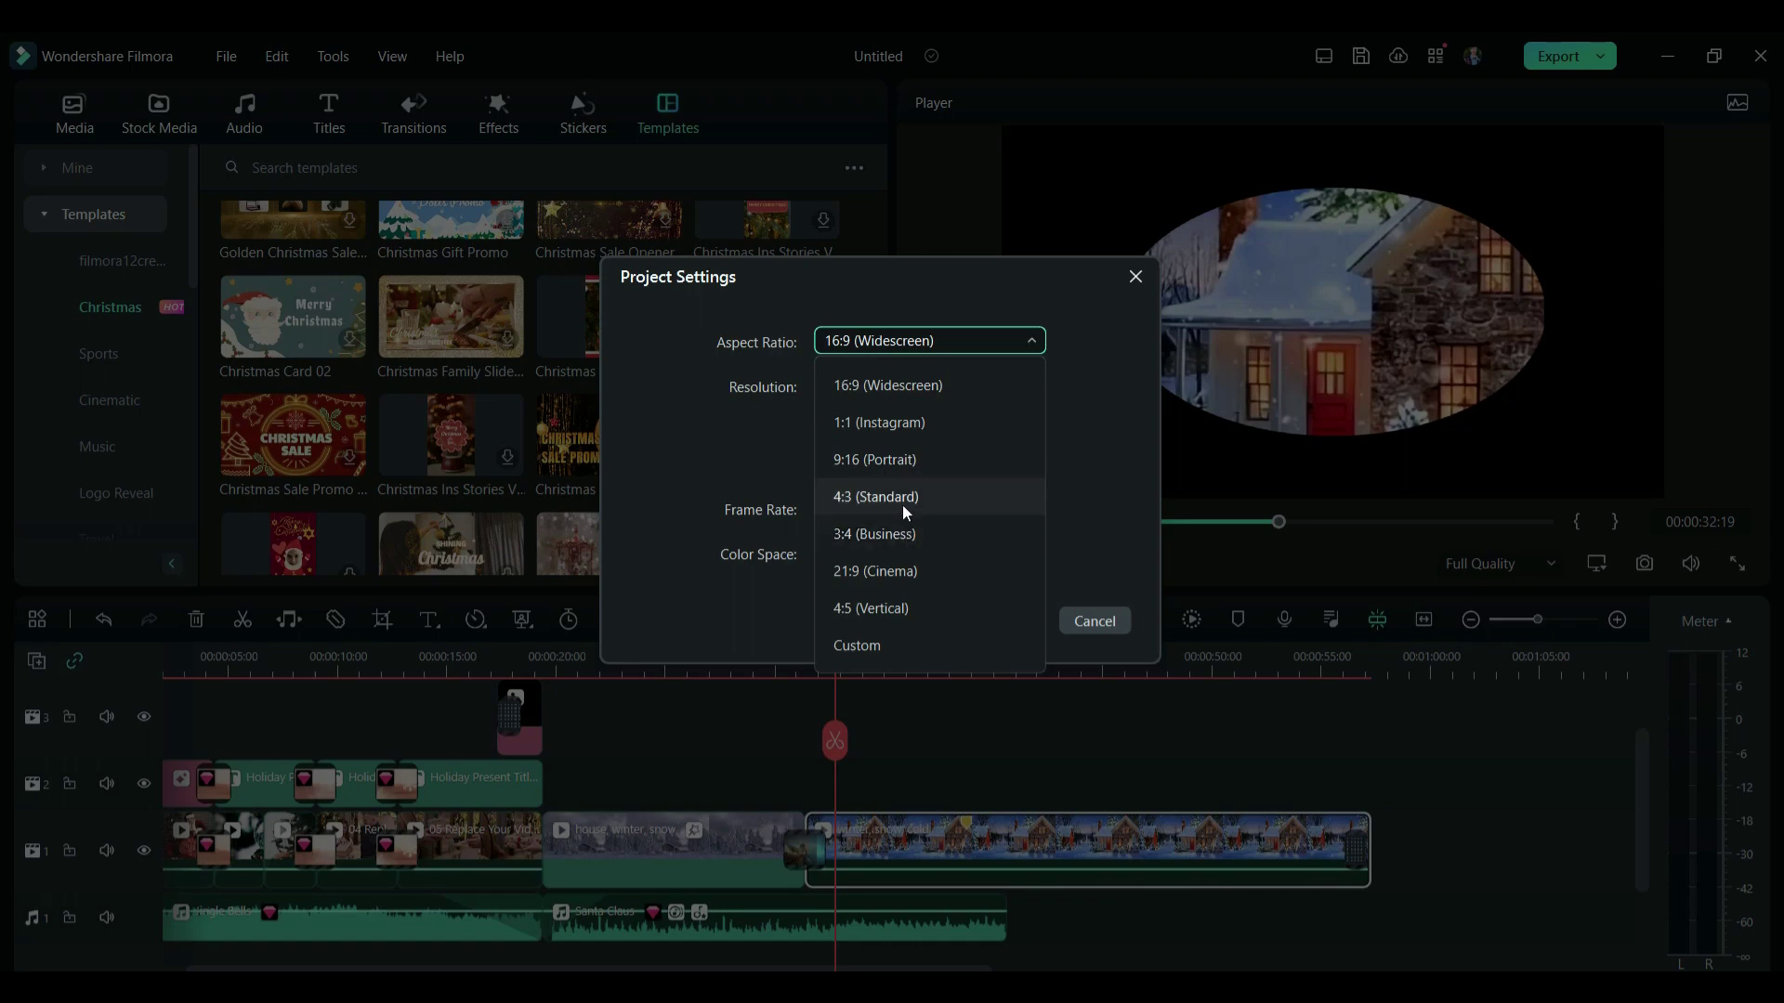
click(700, 471)
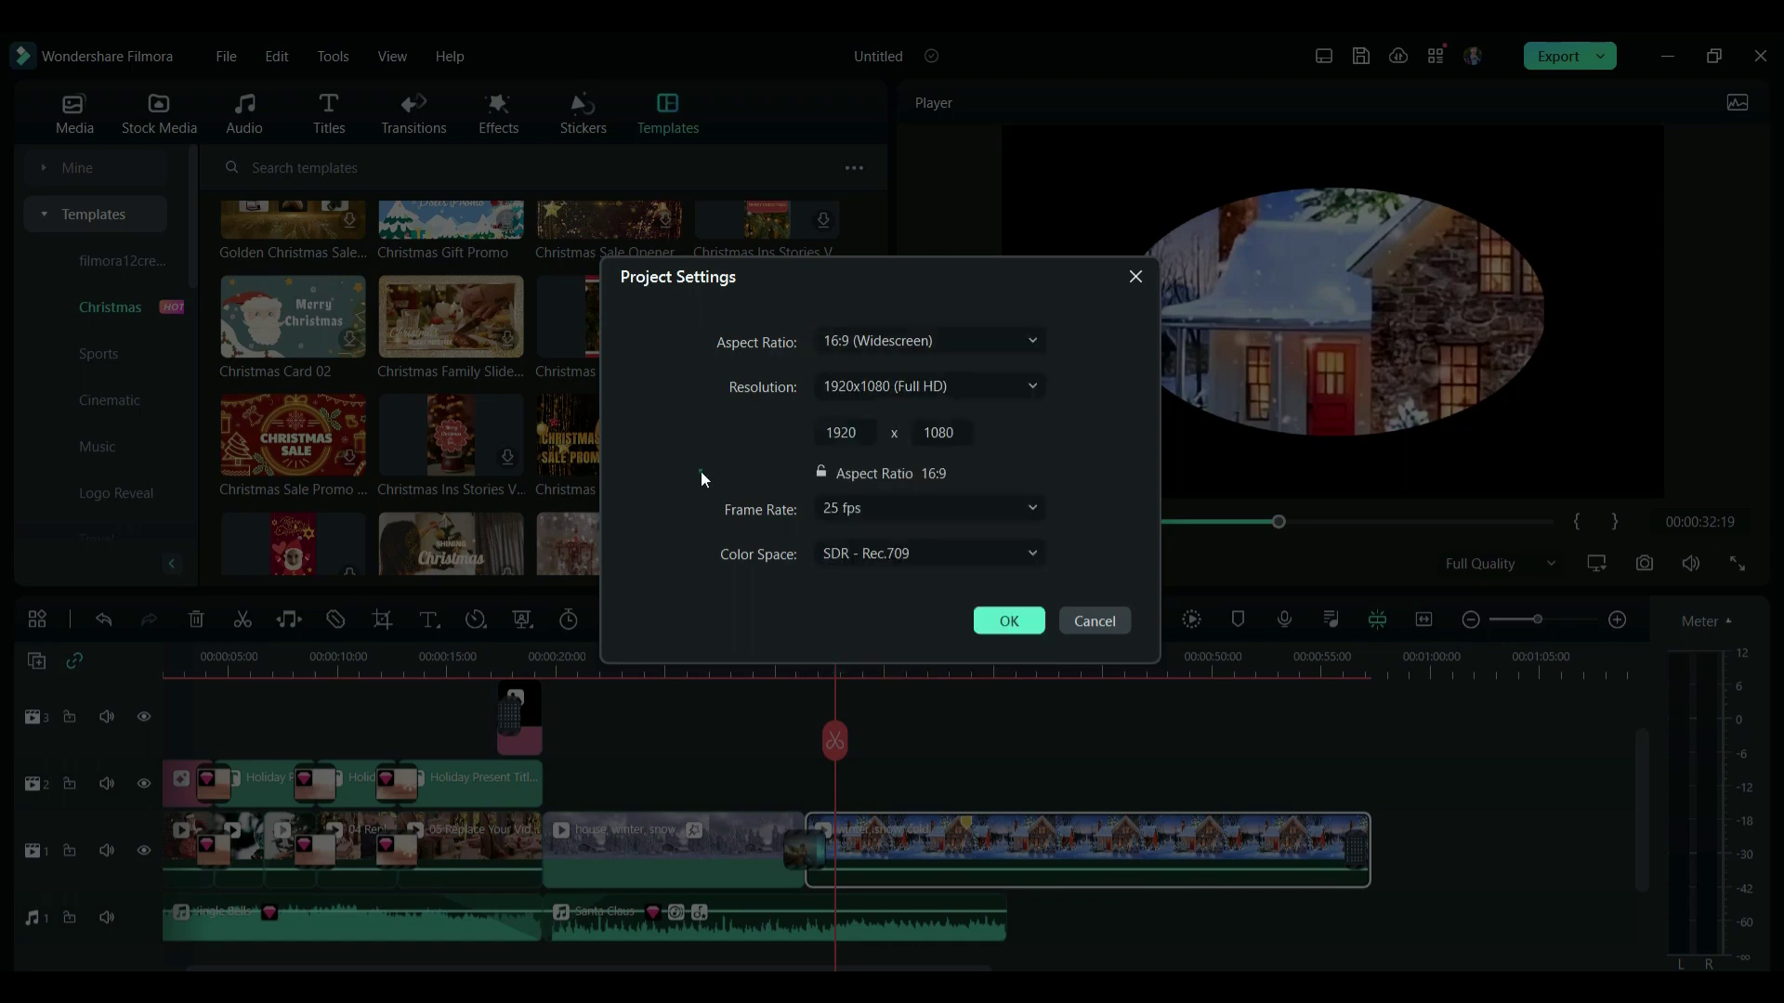
click(1013, 621)
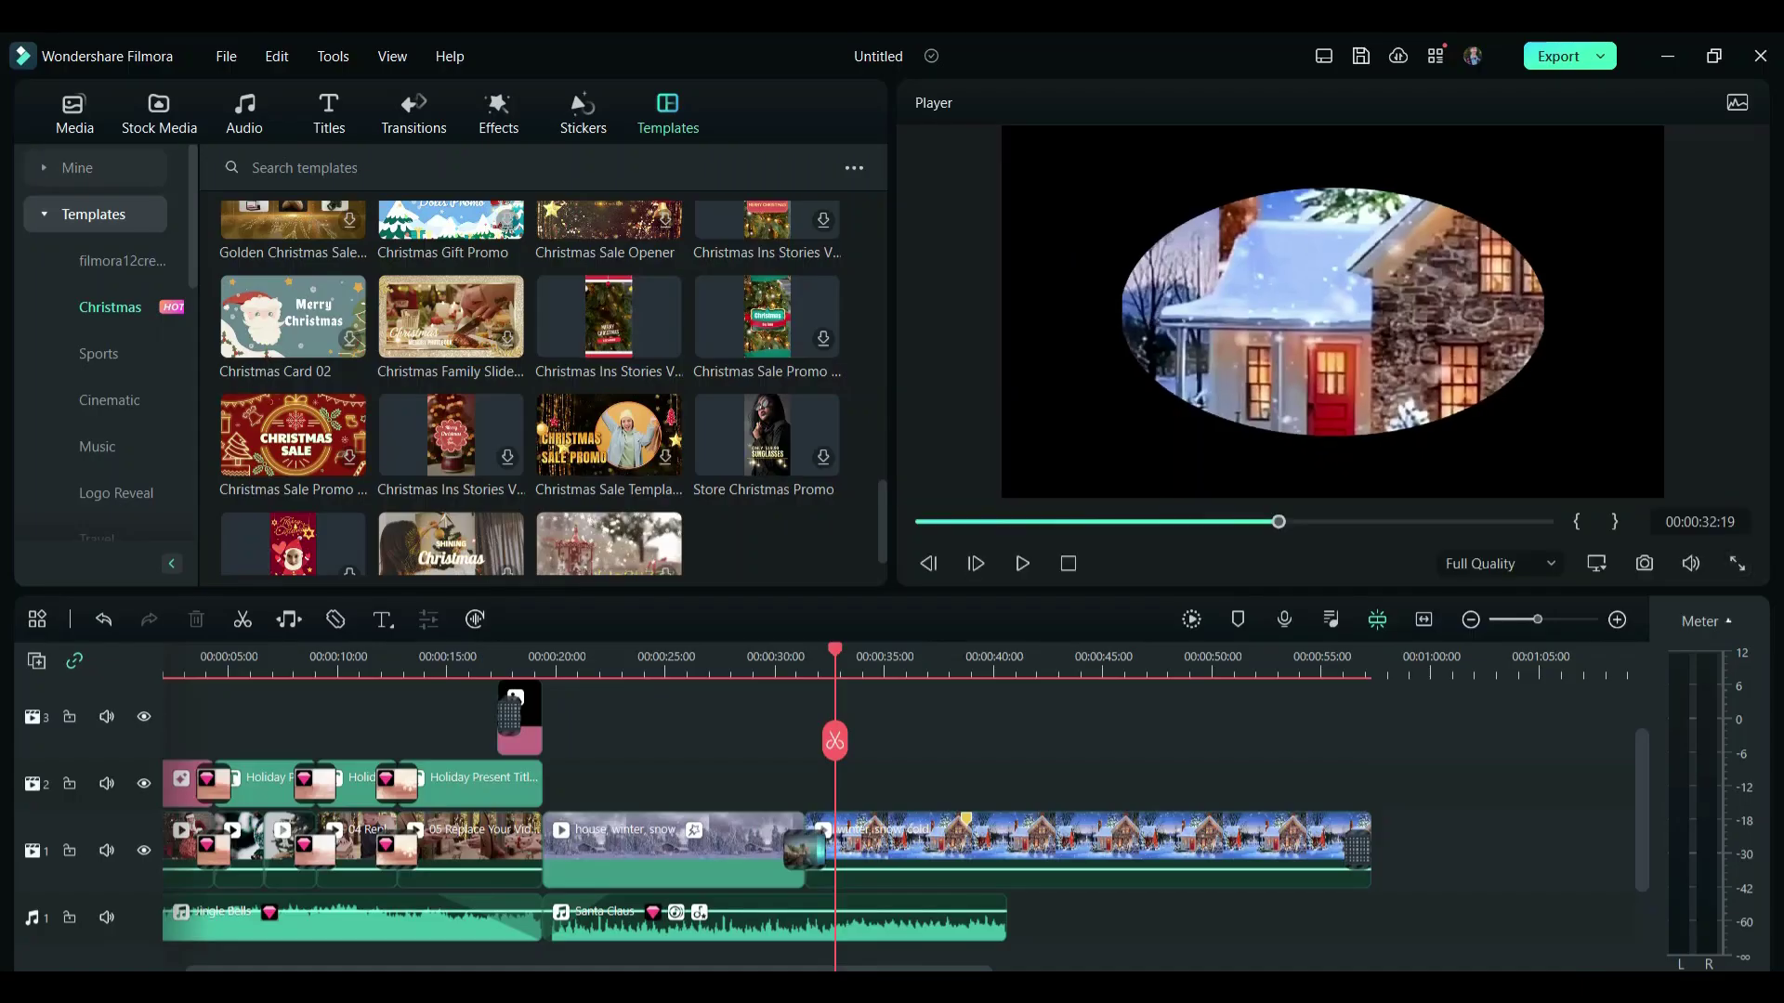
click(1646, 568)
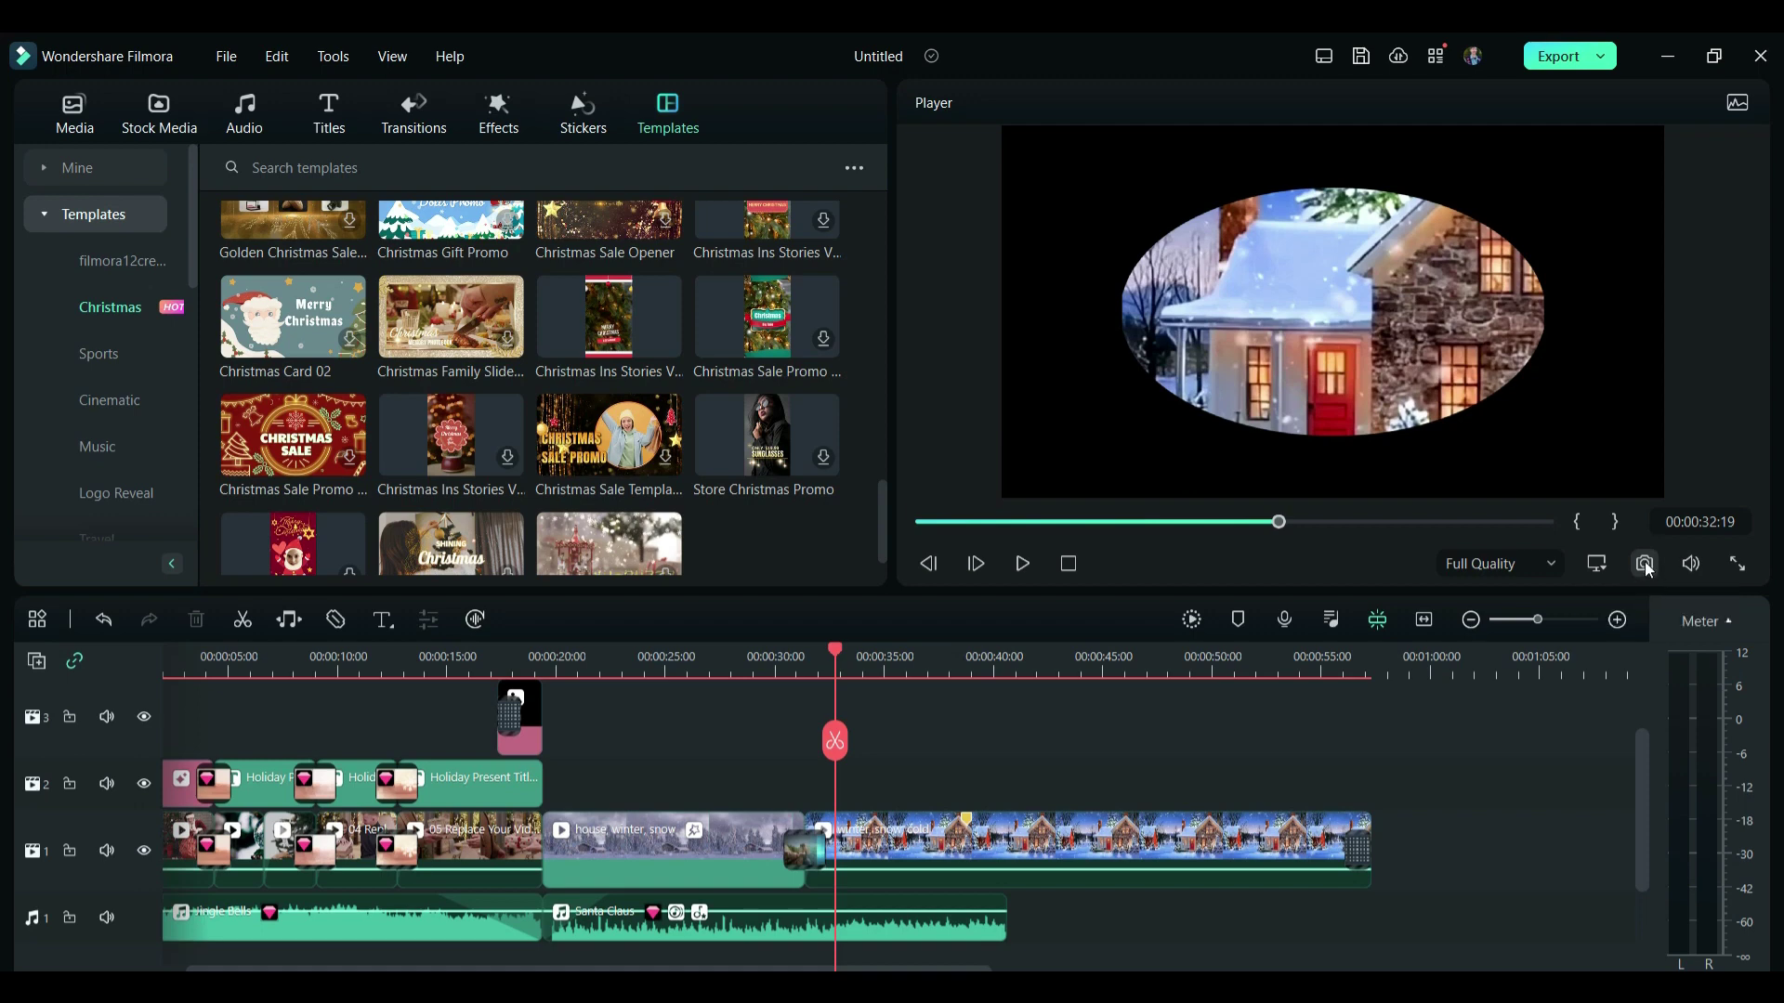
Step: Capture the current preview frame as Snapshot_115 and look over the File menu
click(1647, 567)
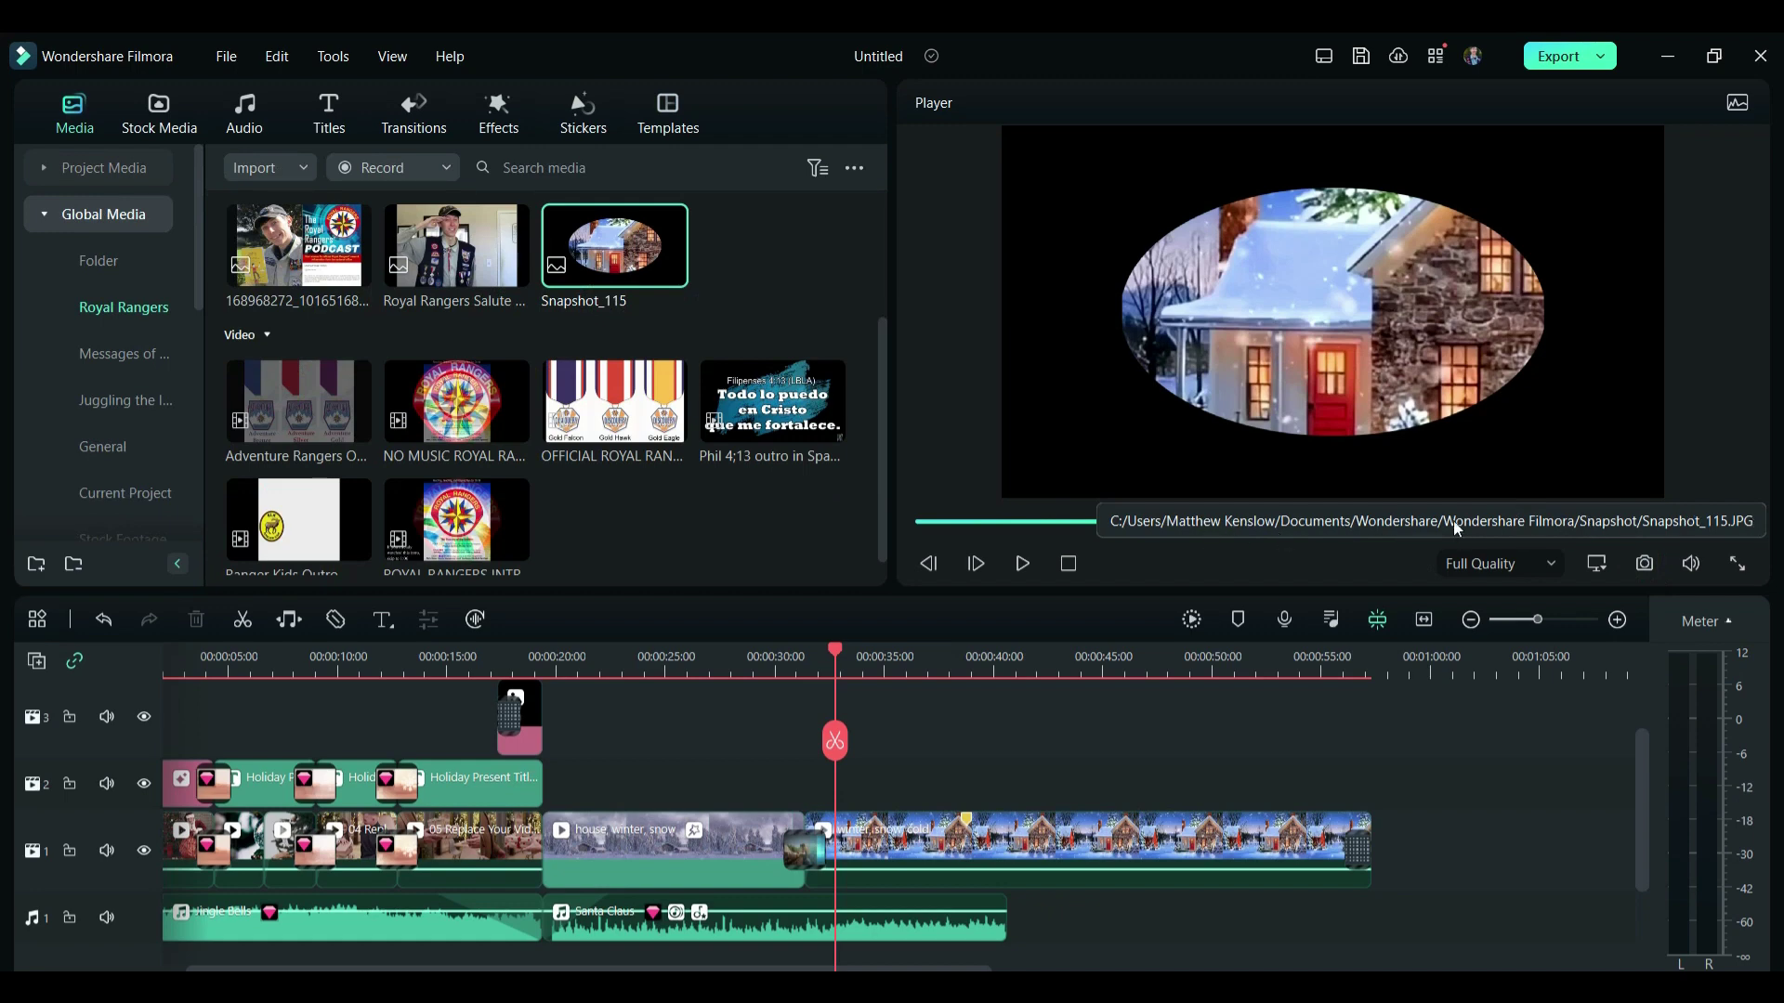
mouse_move(612, 271)
click(227, 56)
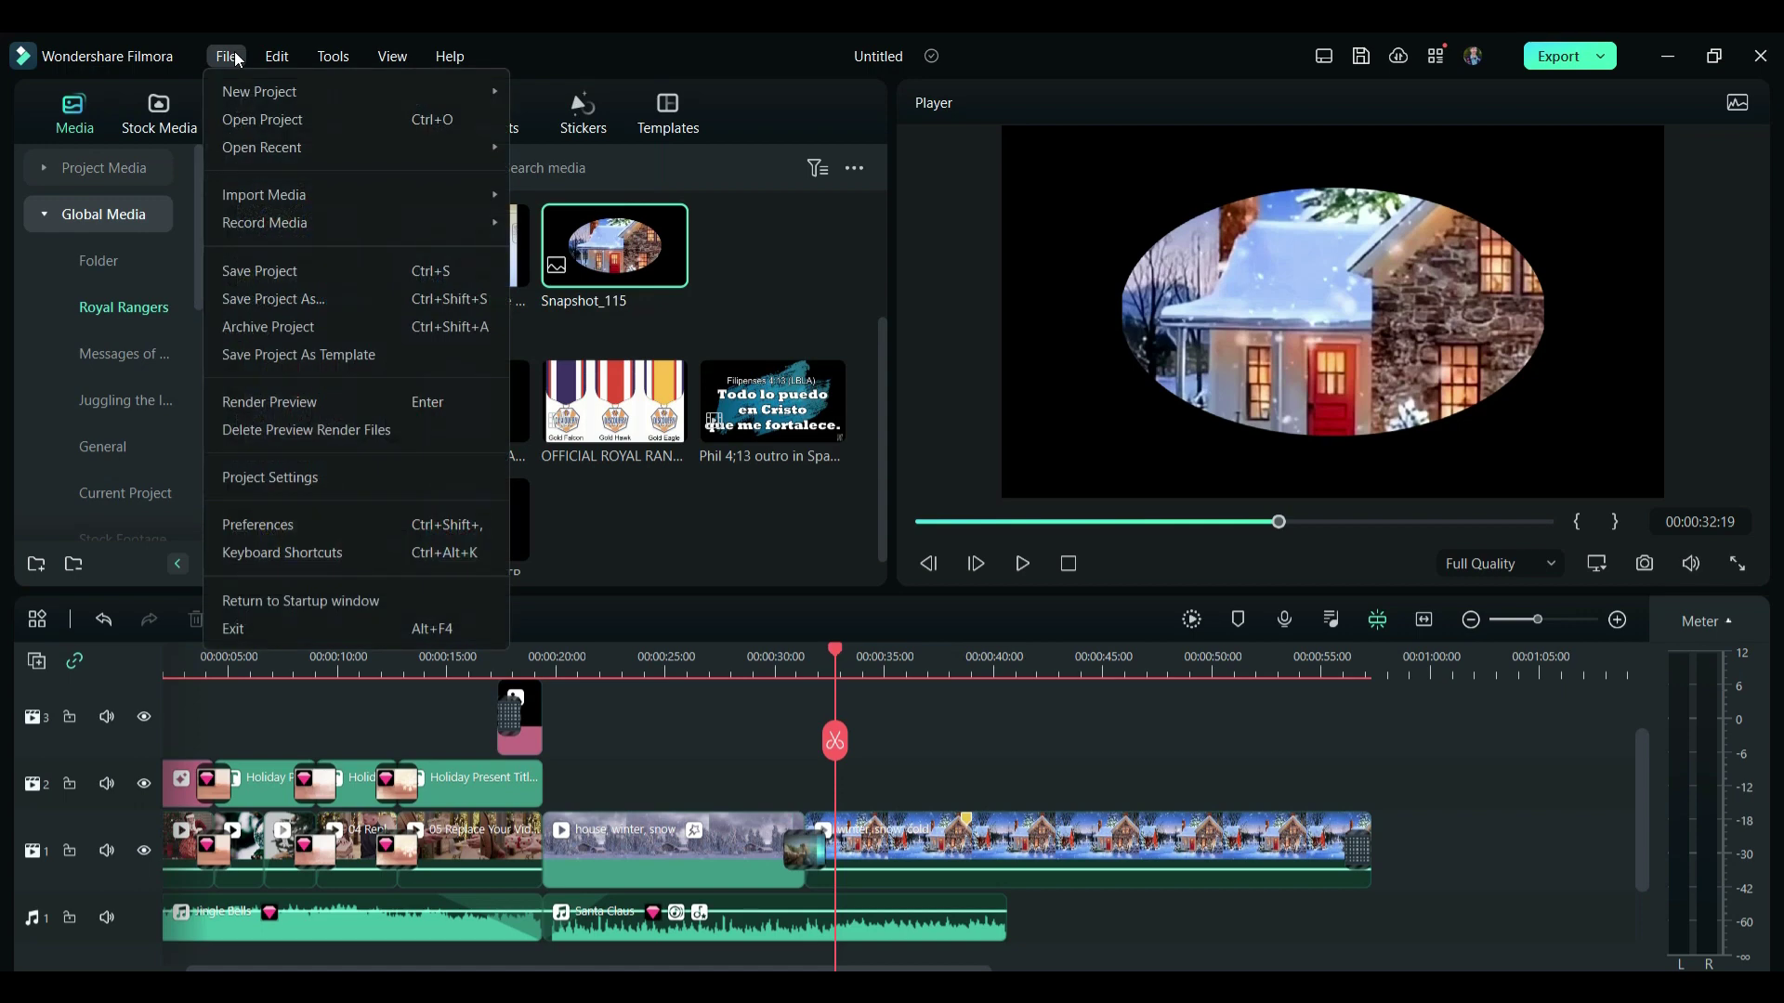
mouse_move(270, 99)
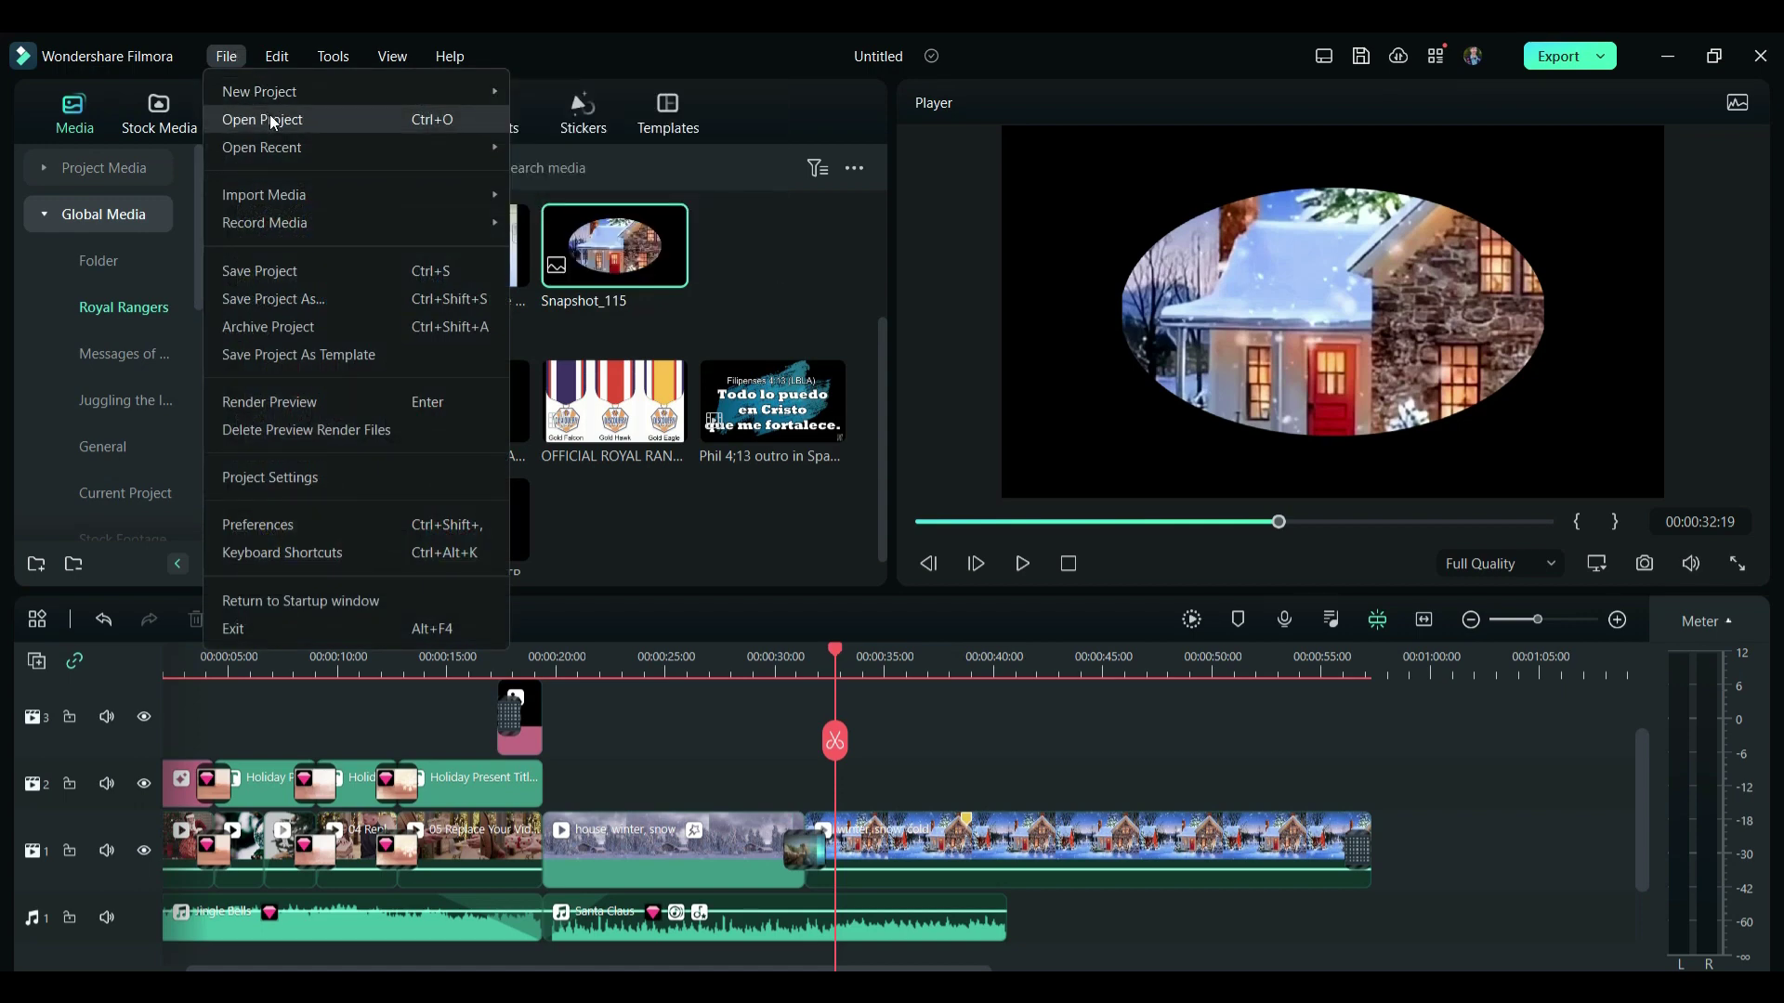
key(Escape)
Step: Browse the Edit, View and Help menus, then close them
click(278, 56)
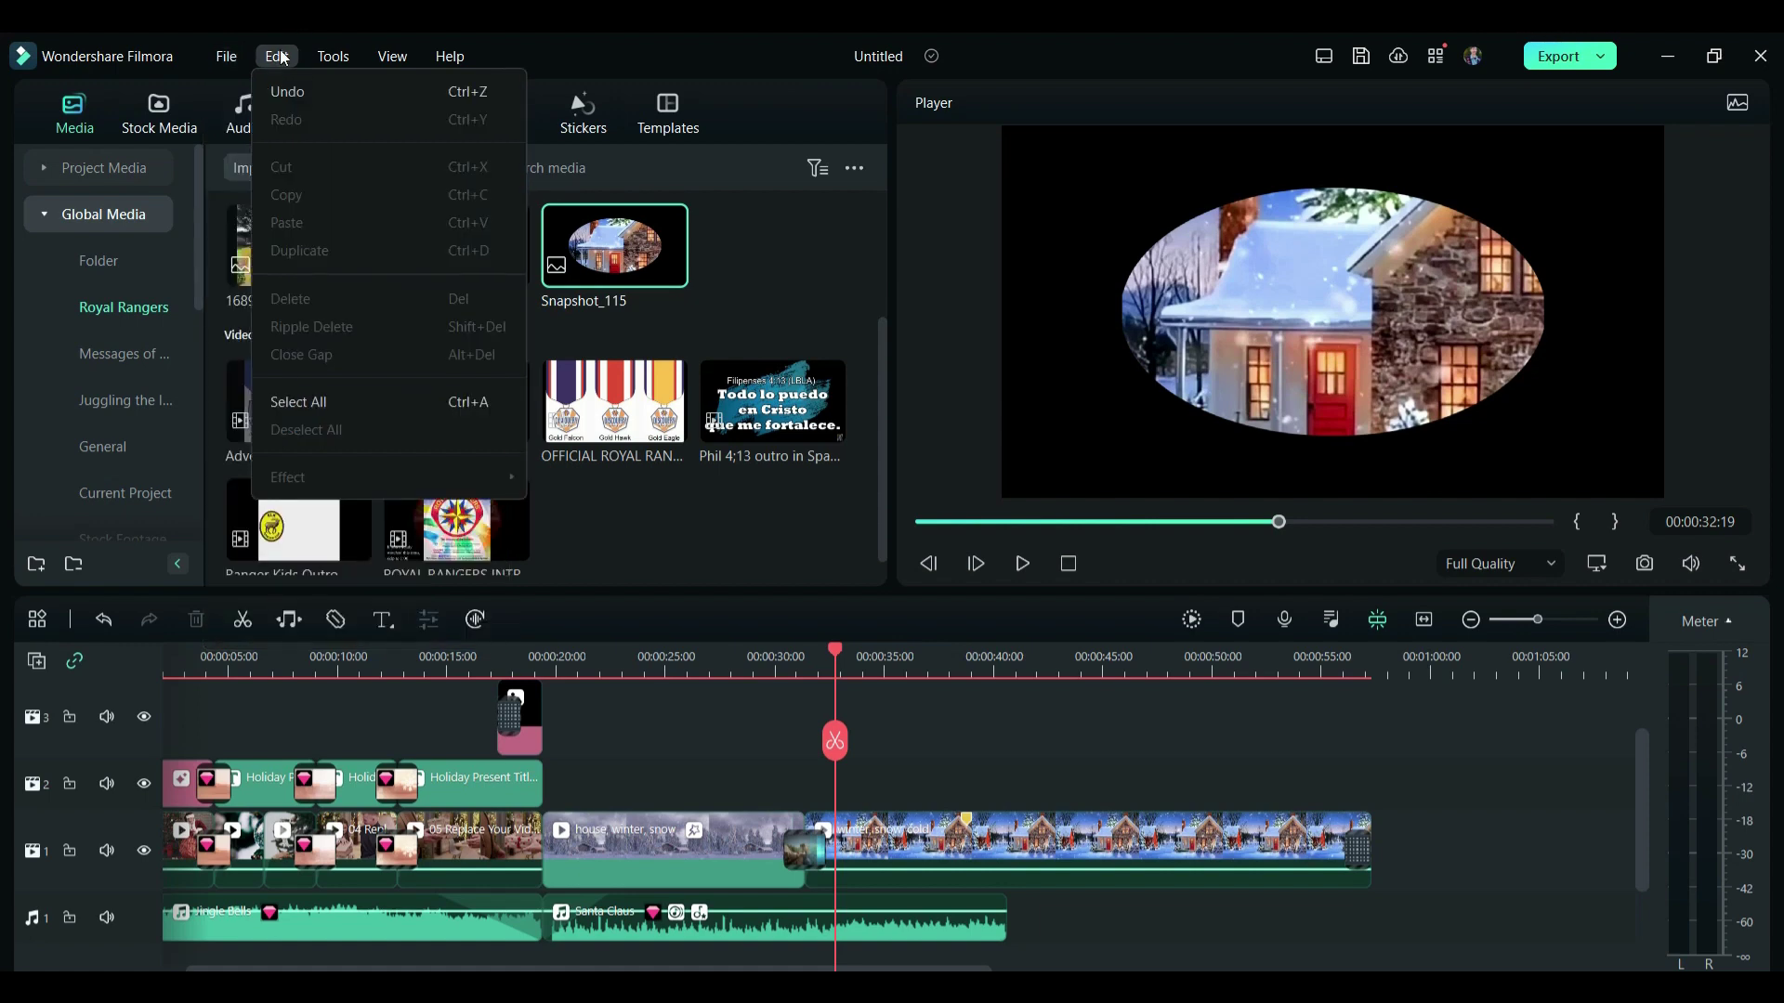
mouse_move(351, 56)
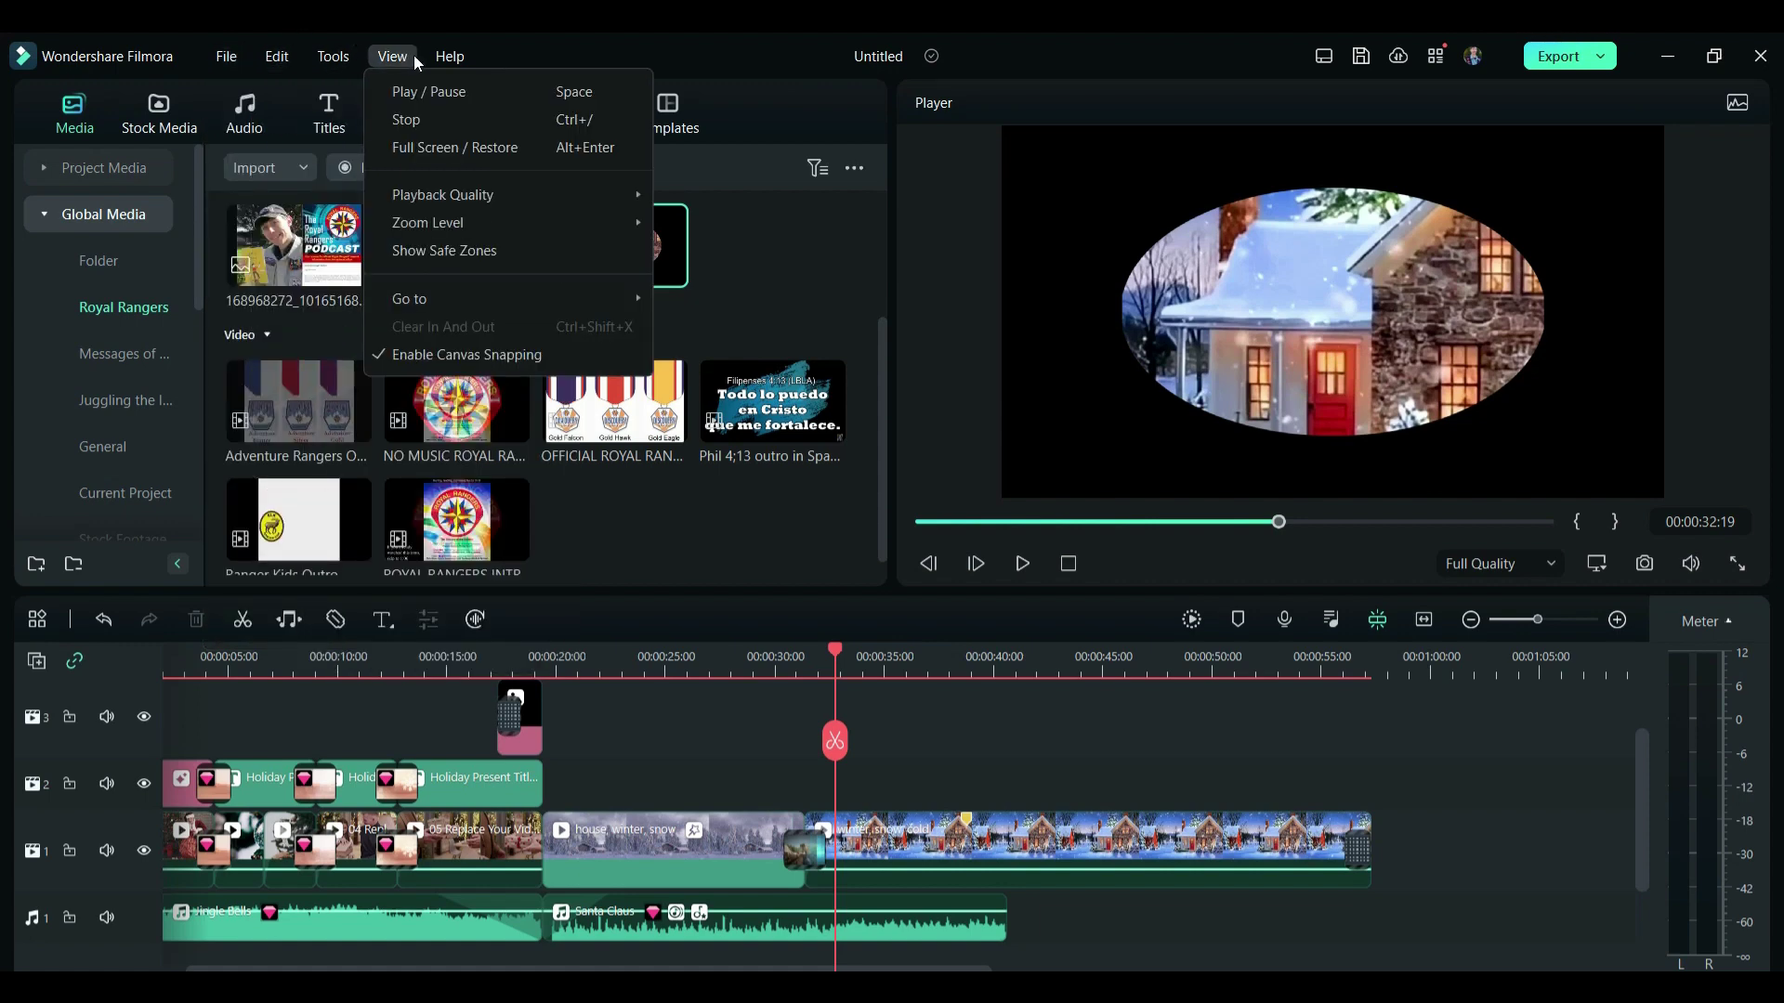
mouse_move(464, 54)
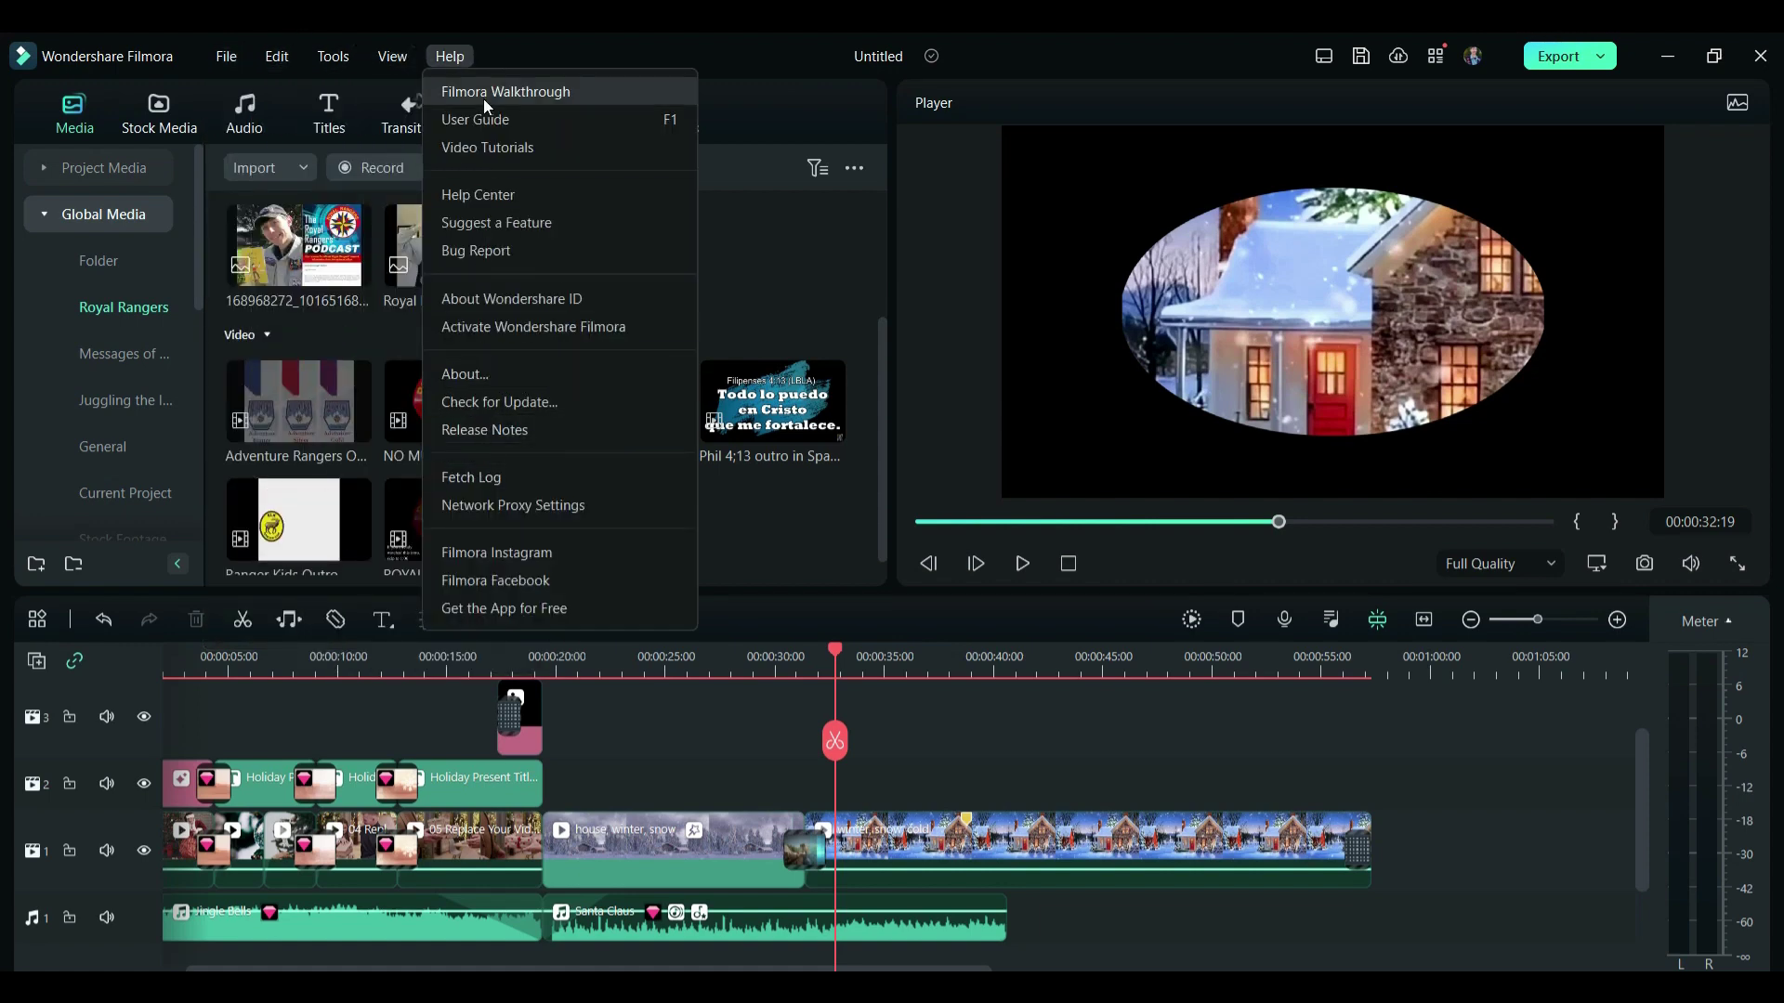
click(678, 35)
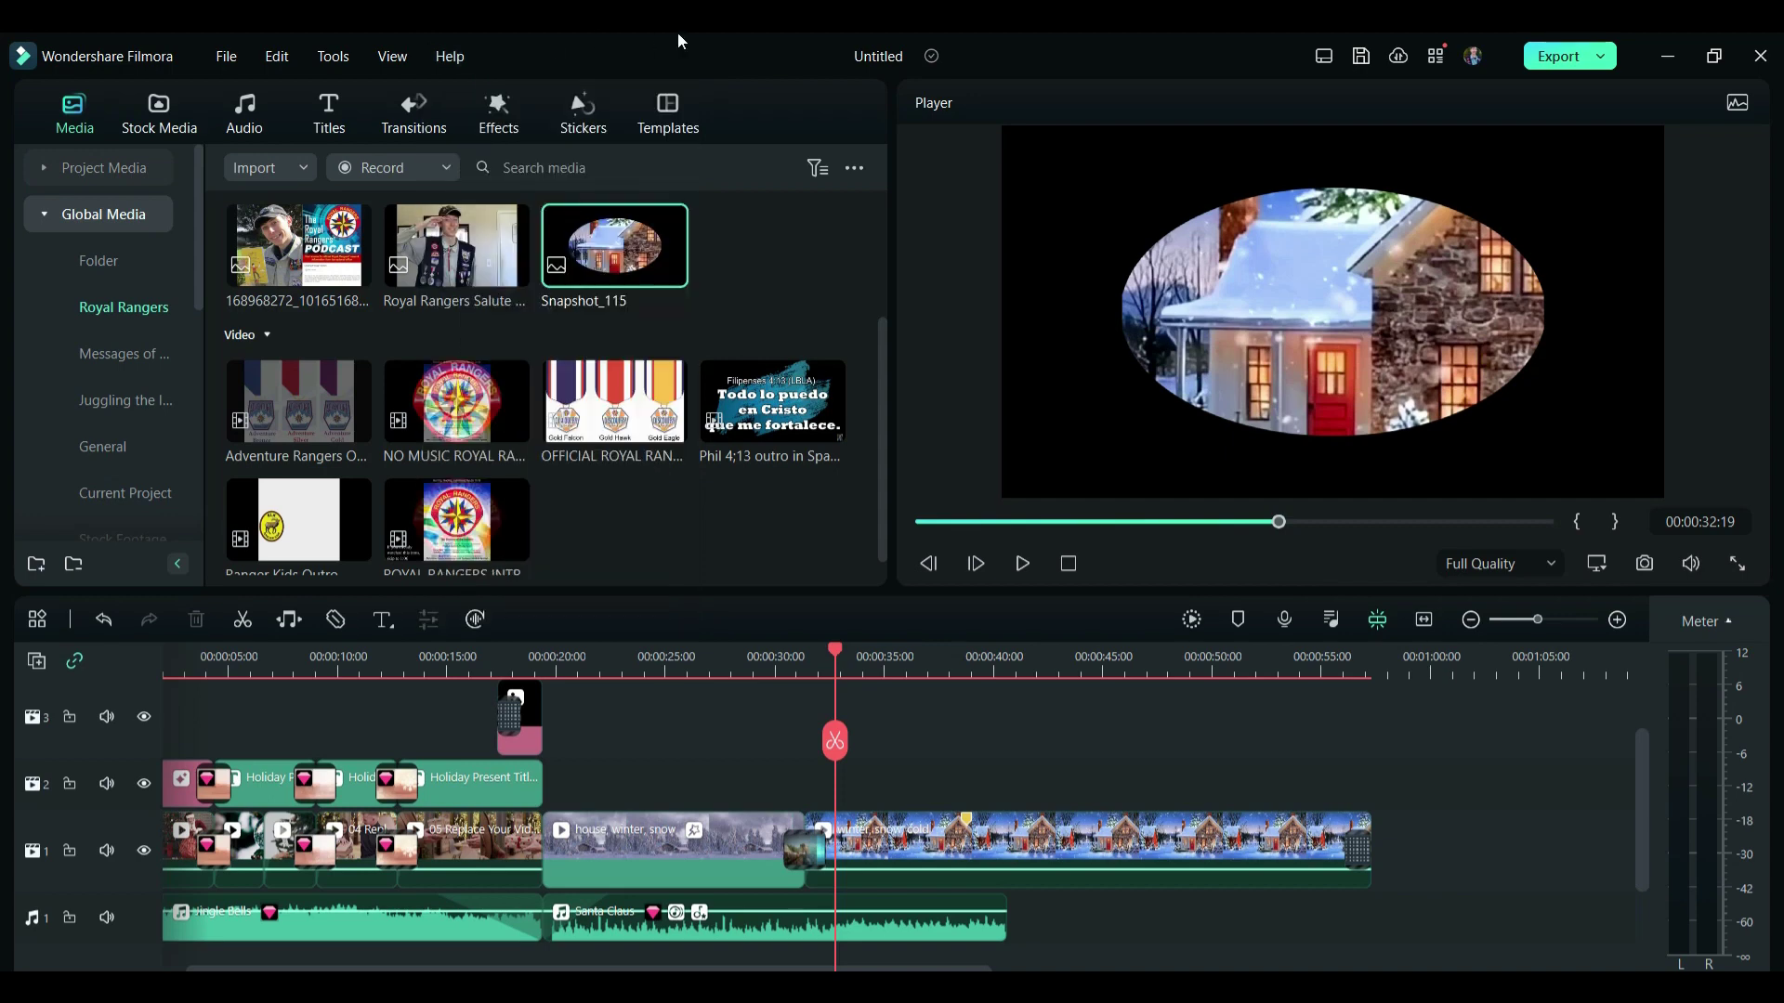
Step: Save a customised quick toolbar with more editing tools, then browse the winter clip's context menu
click(37, 620)
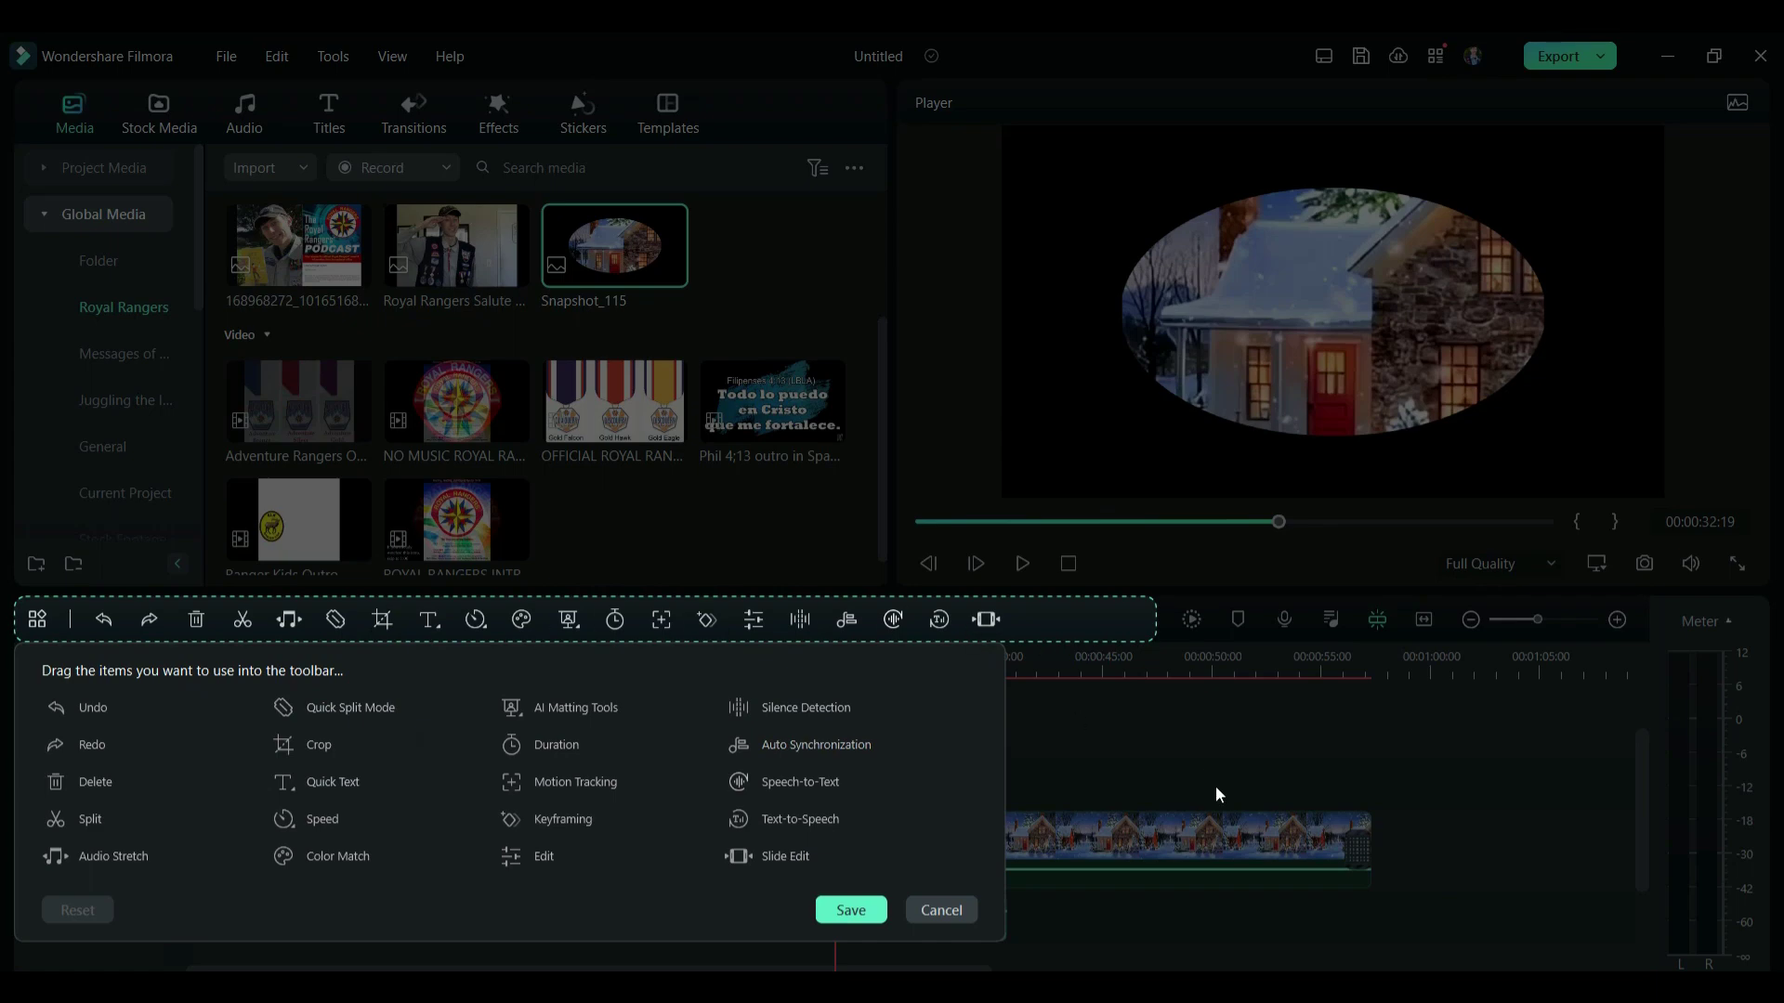
click(872, 903)
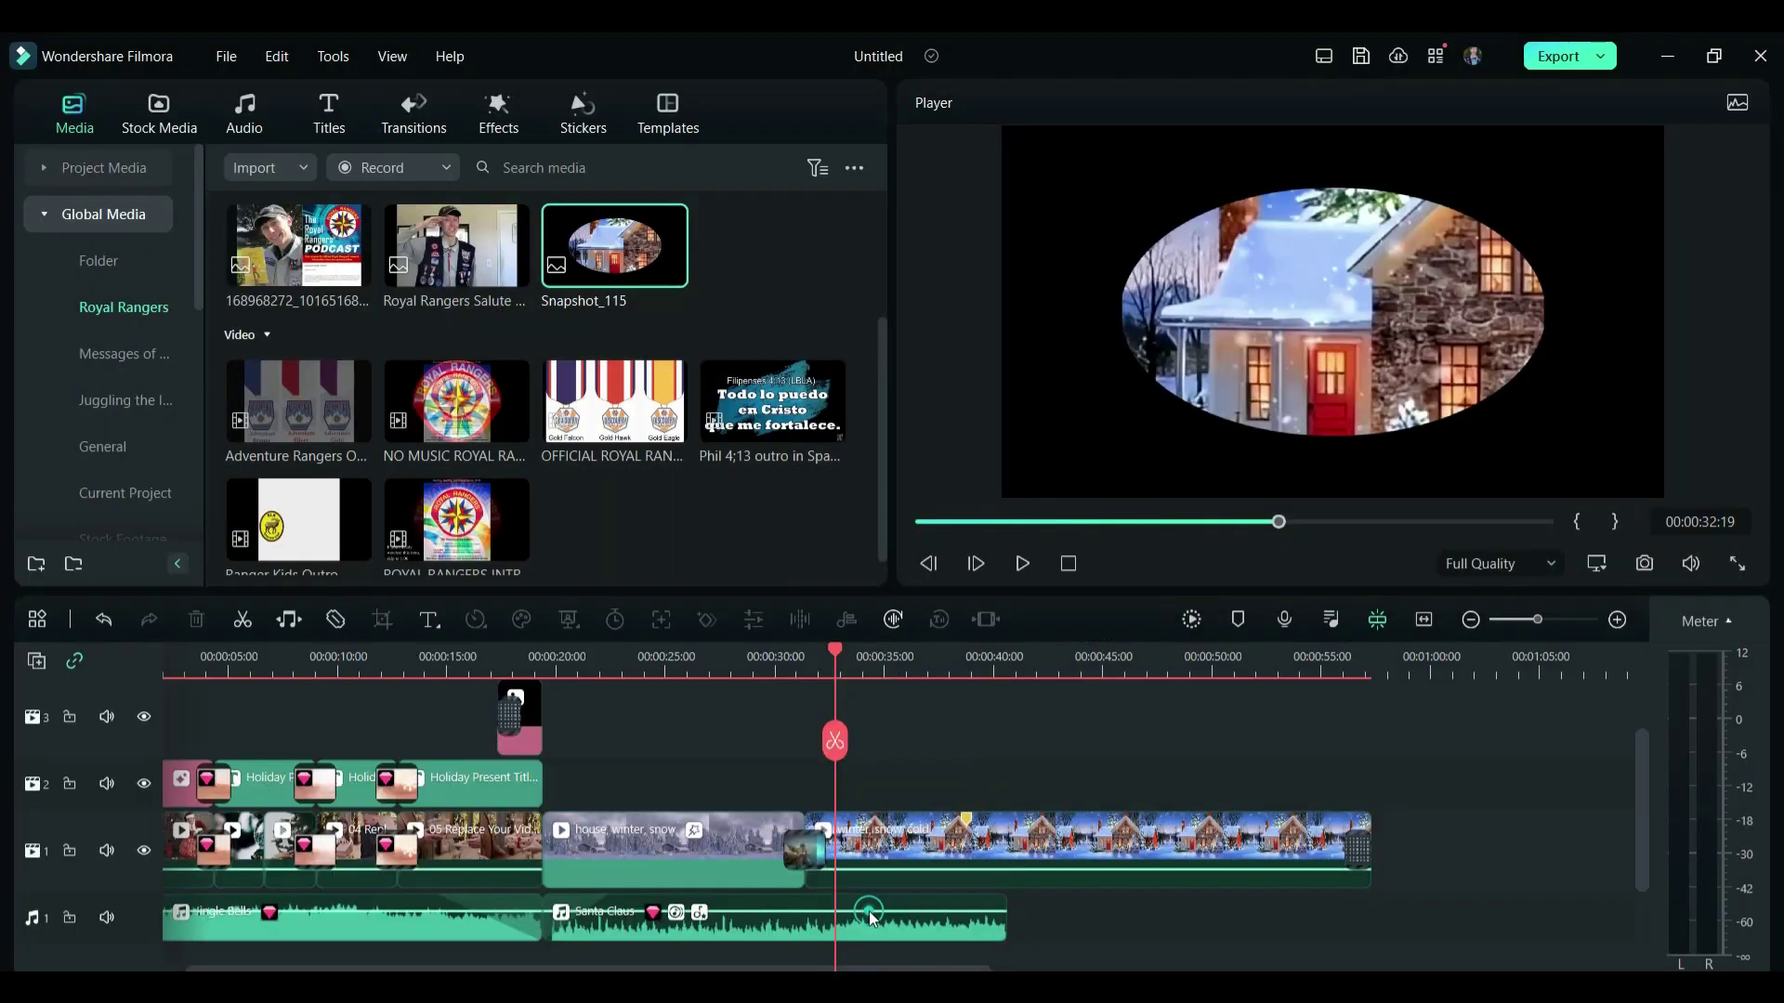
right_click(932, 841)
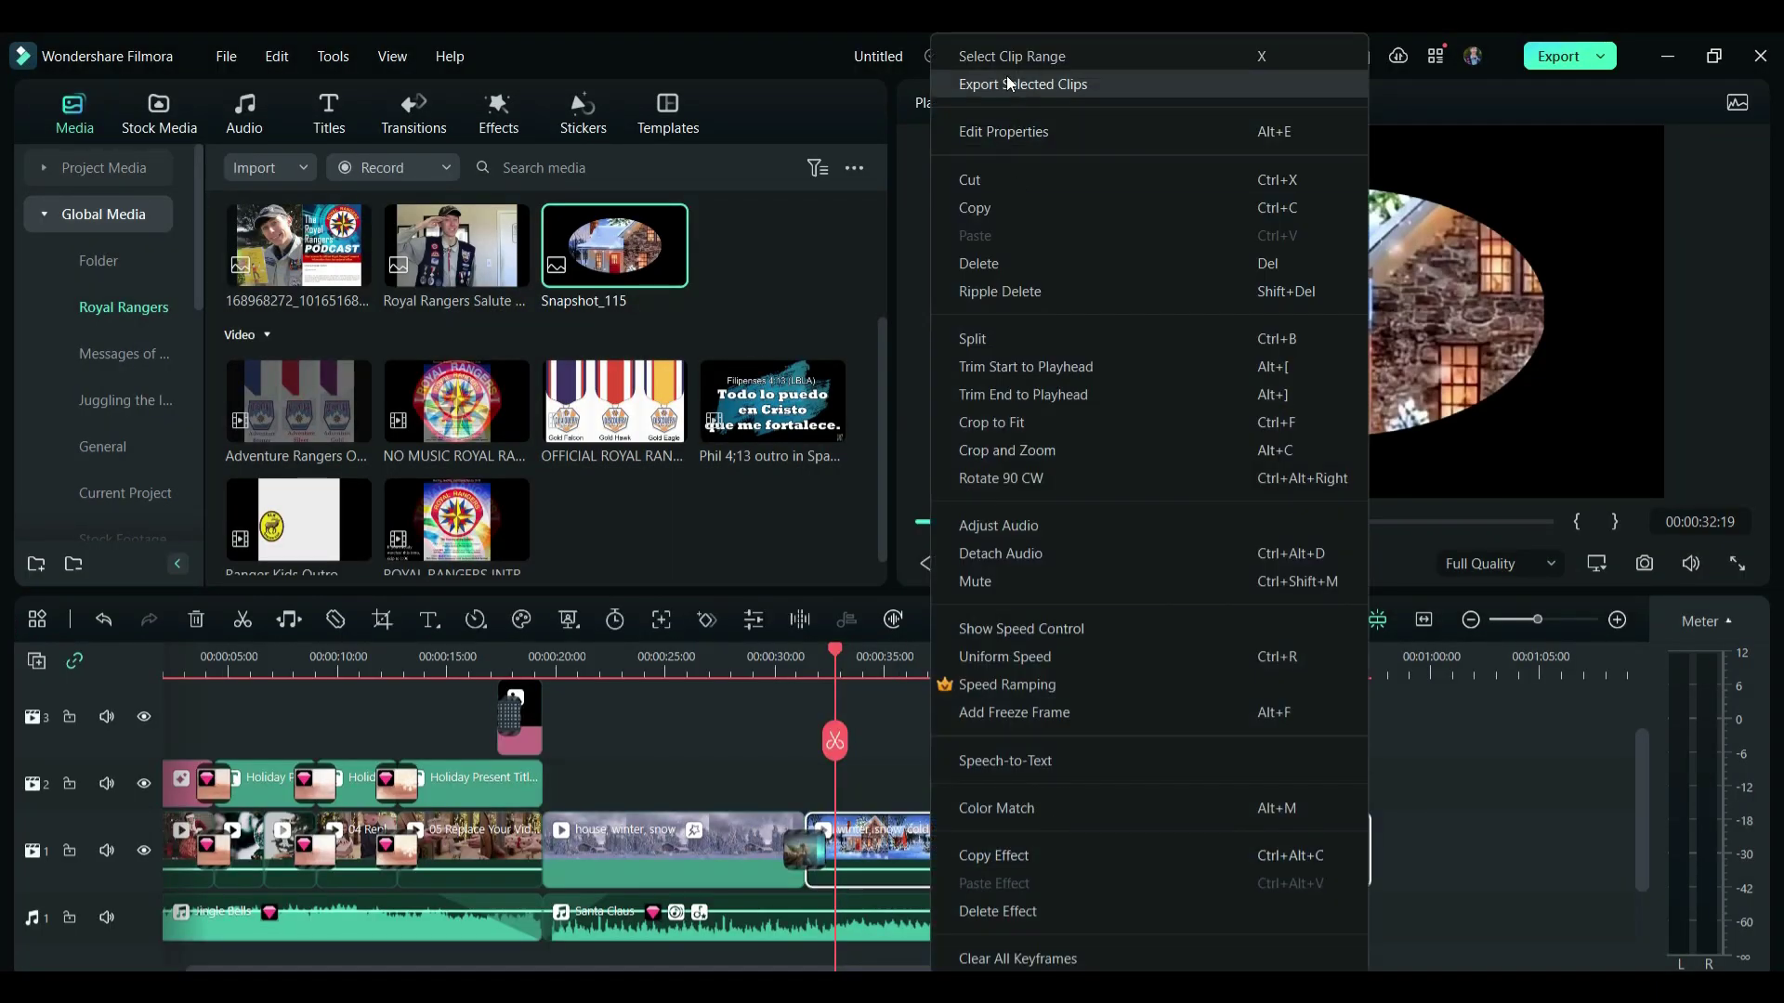
scroll(1054, 818, down, 1)
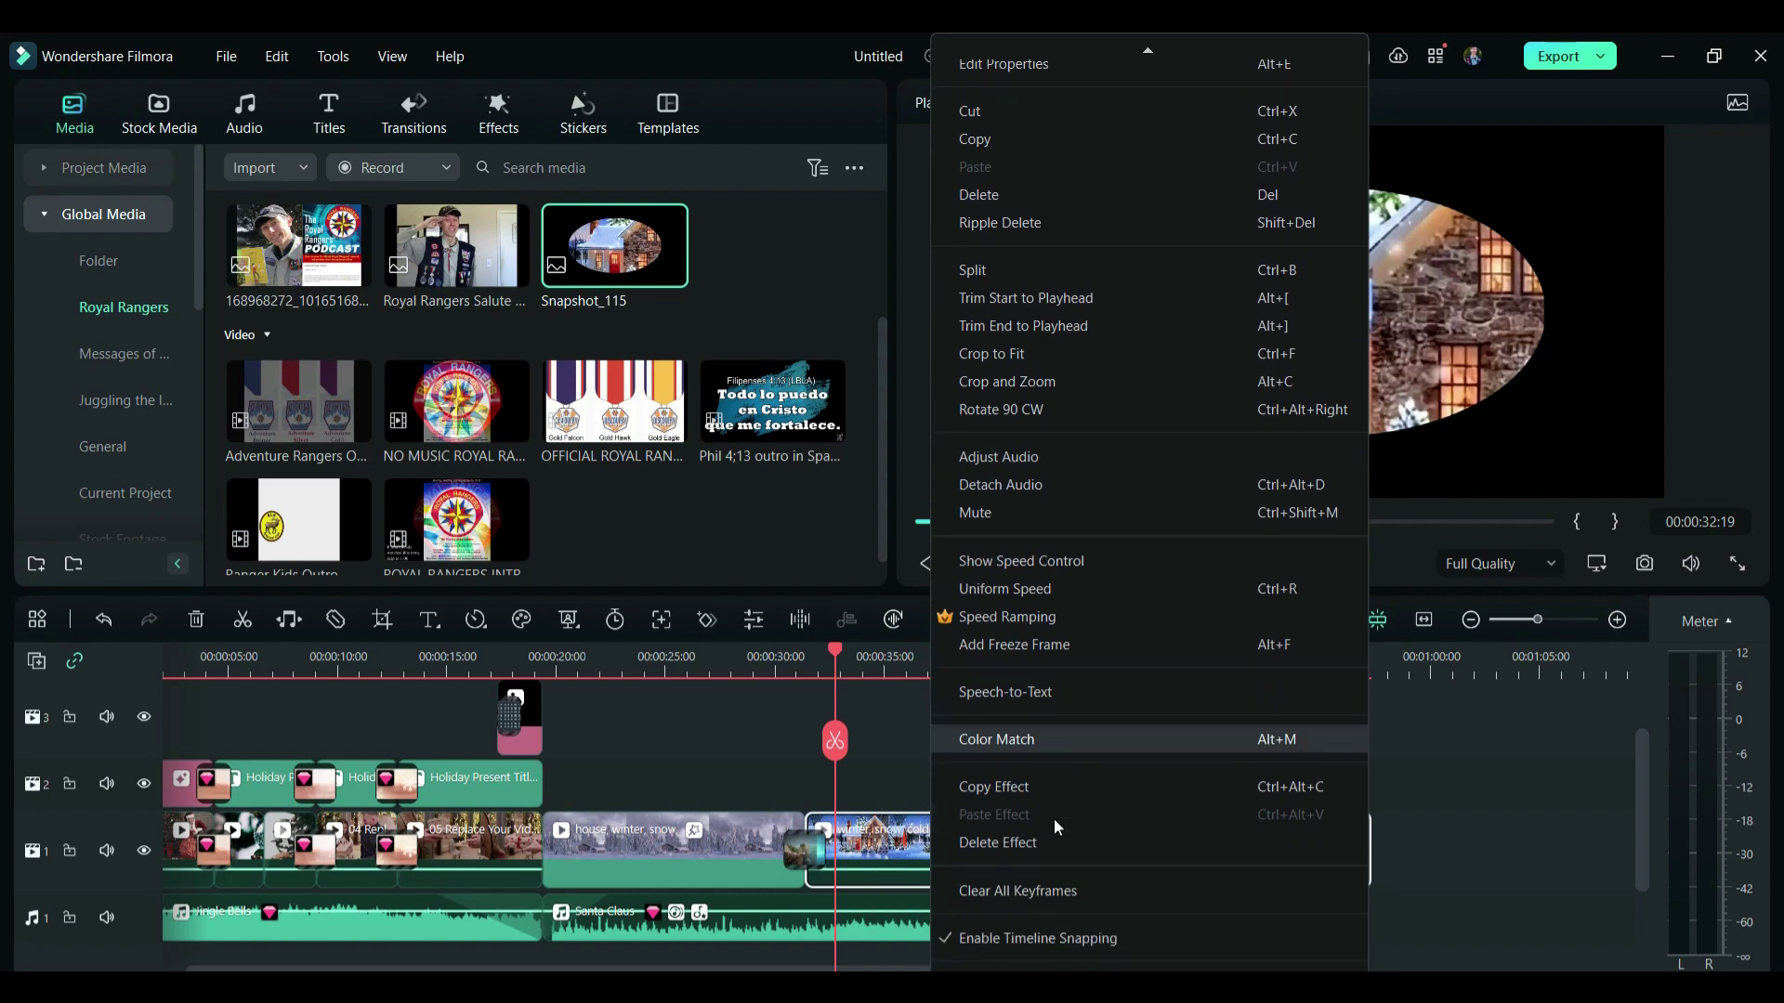
key(Escape)
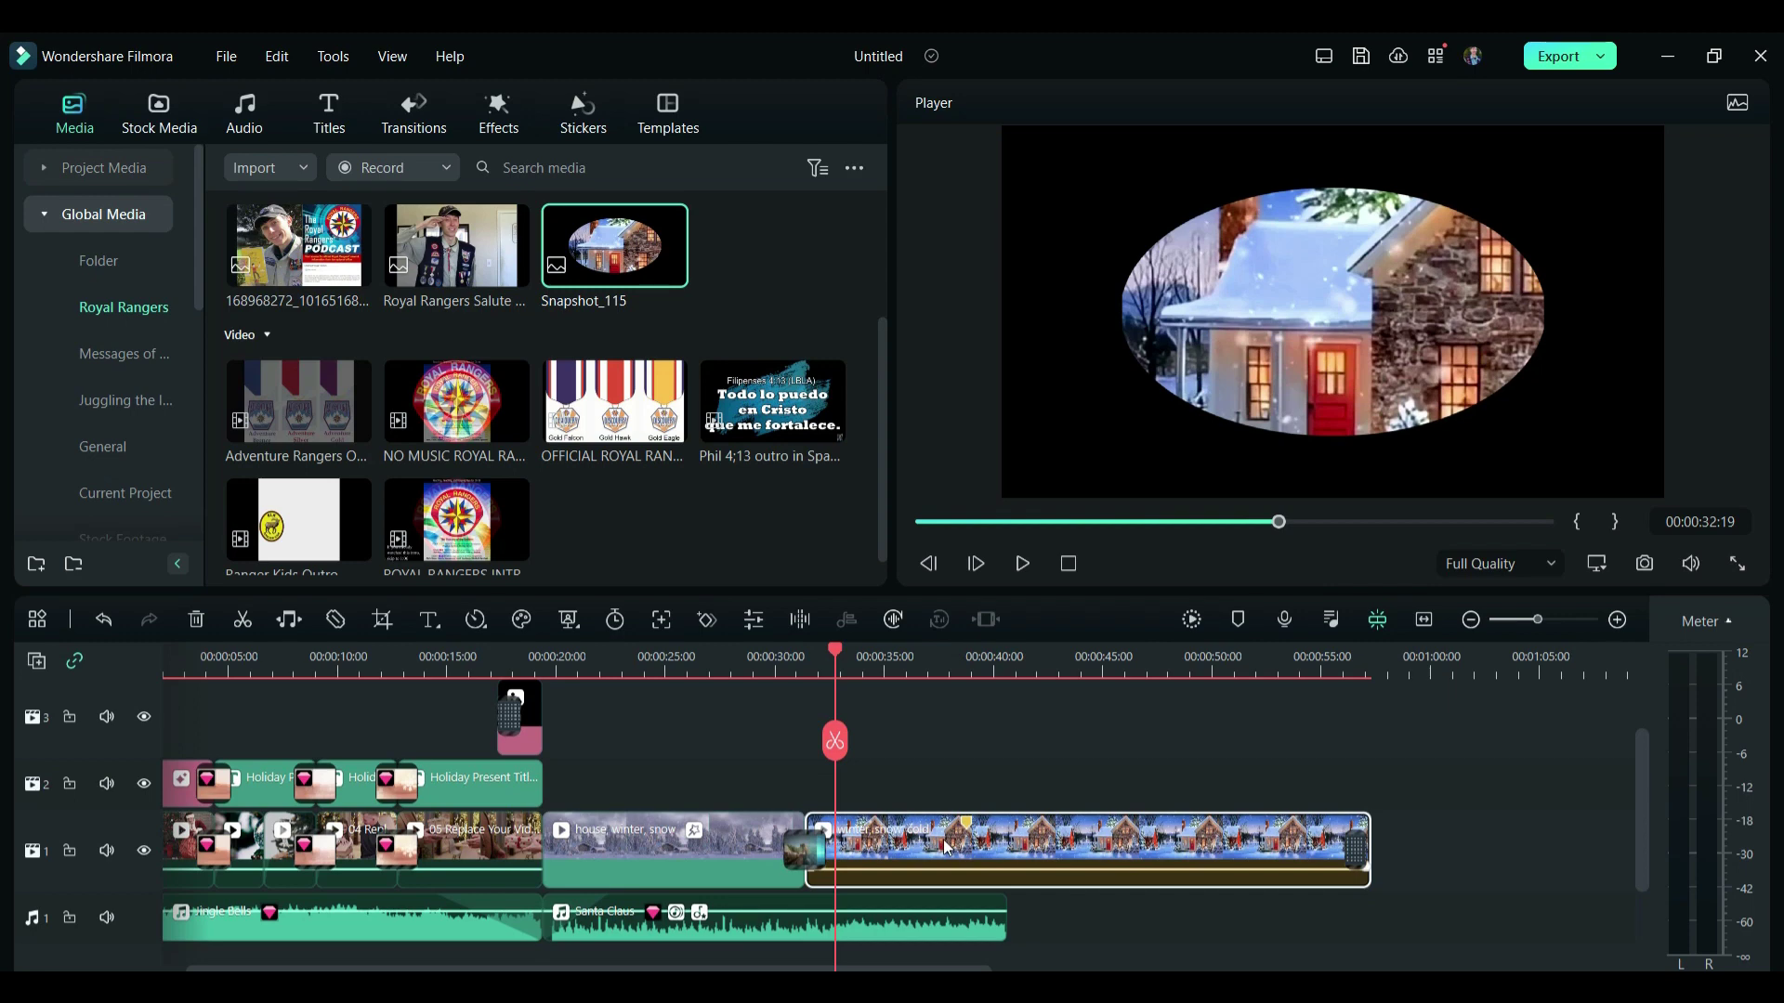
click(1604, 58)
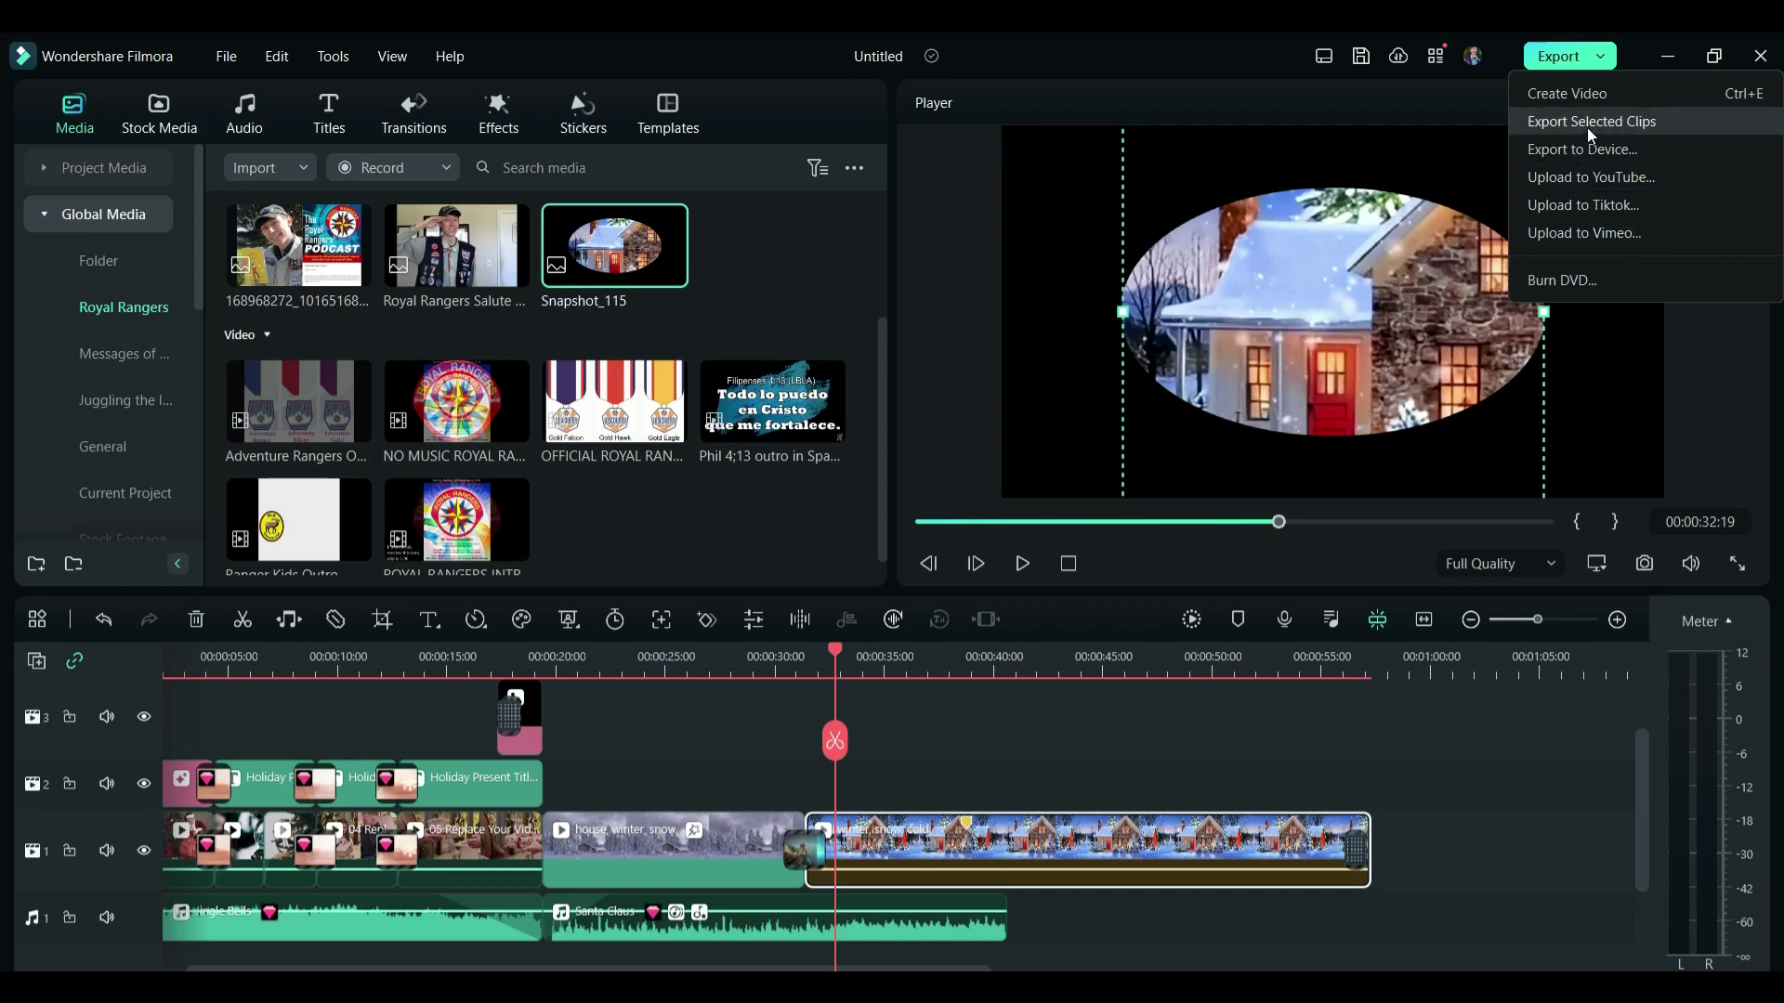
click(1602, 281)
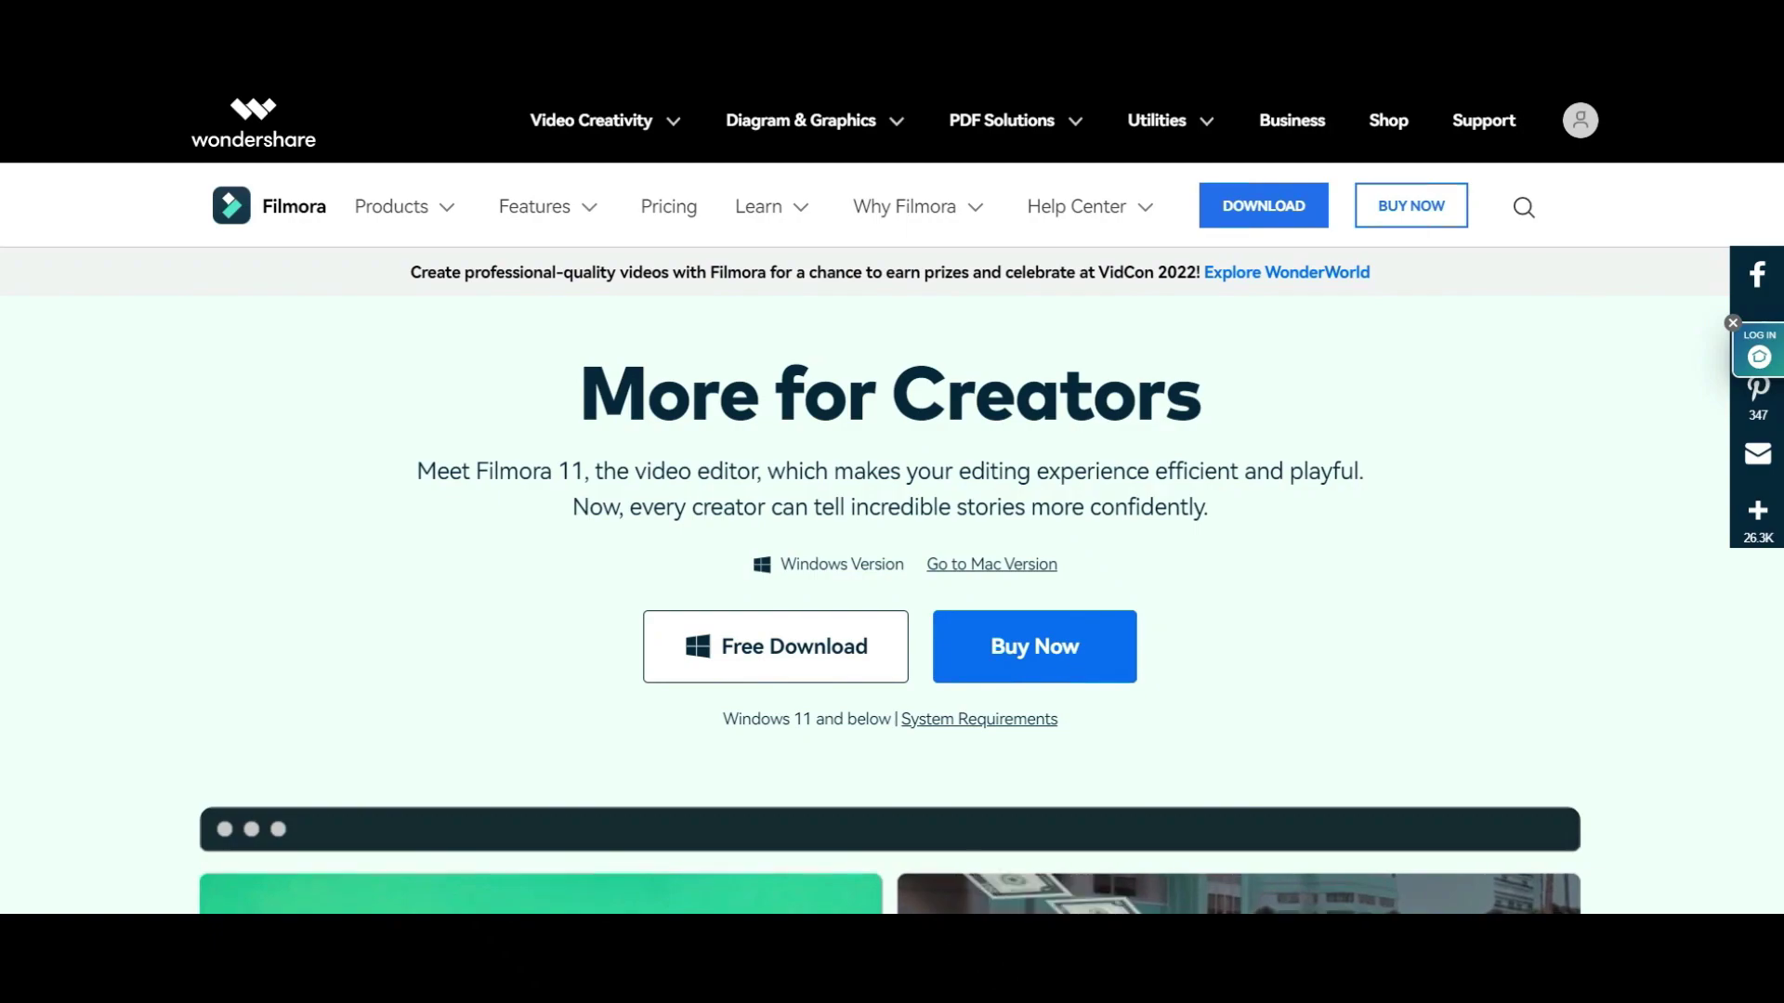
Step: Scroll the Filmora 11 page down to the 'No matter what kind of videos you create' grid
scroll(892, 558, down, 5)
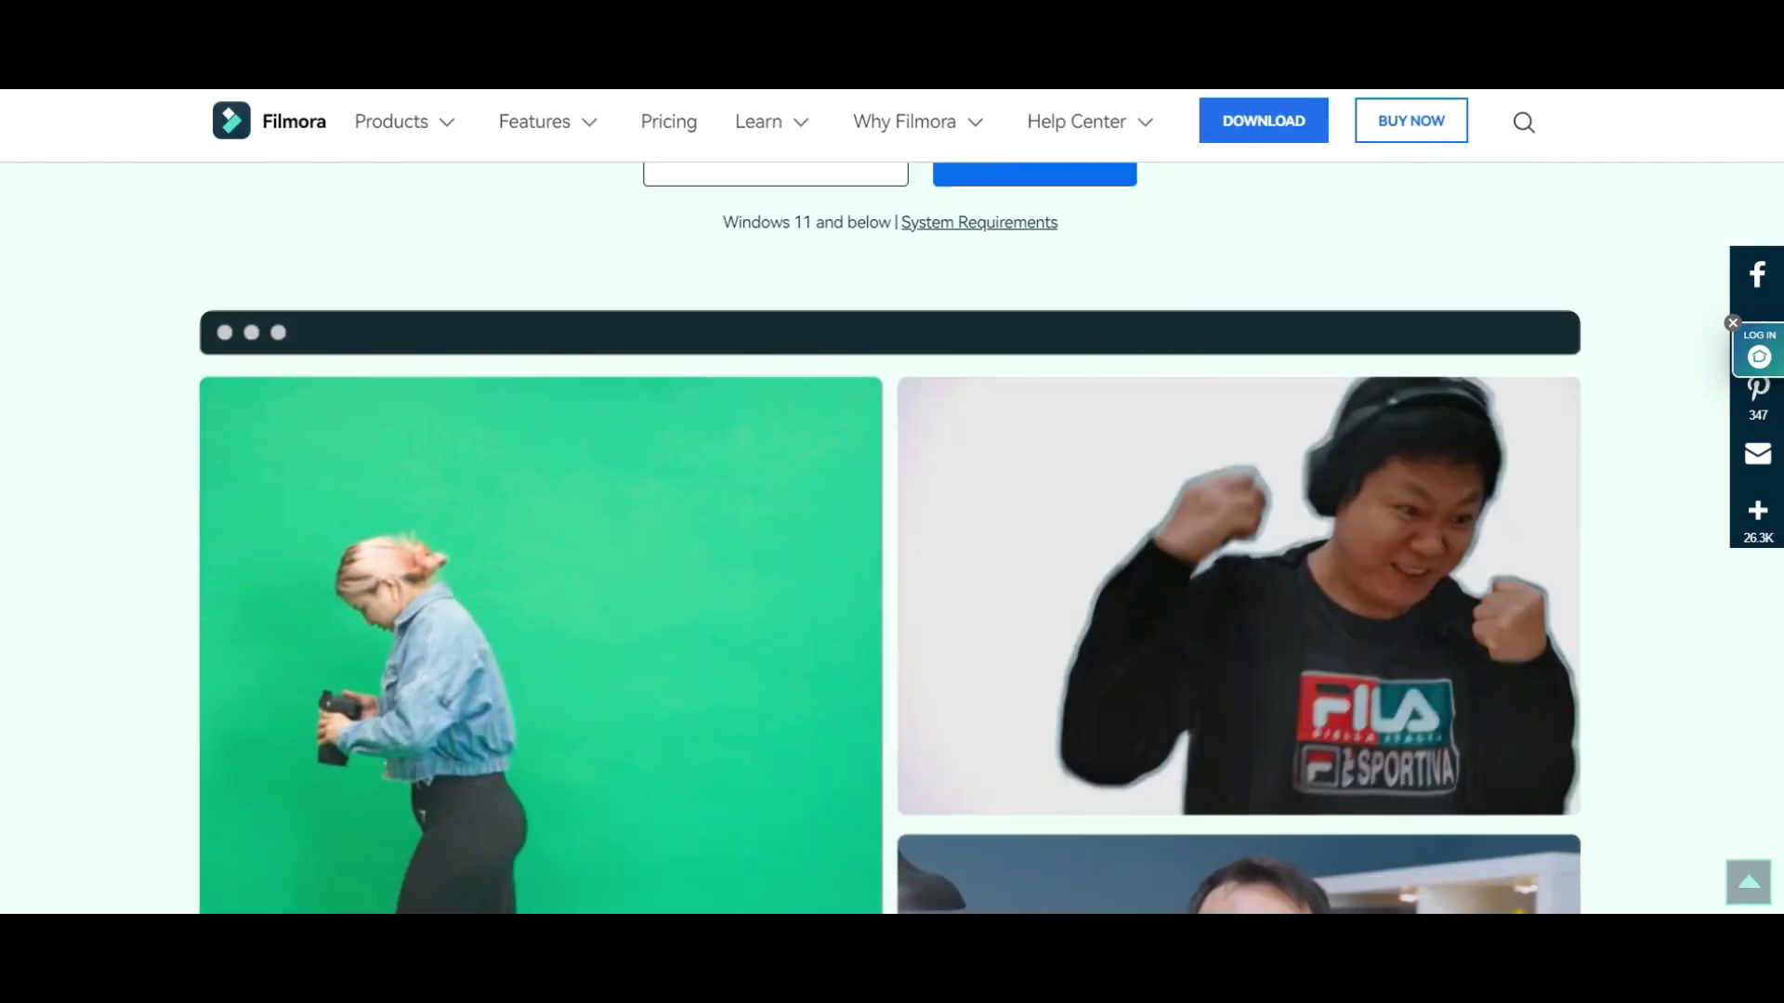
scroll(892, 539, down, 18)
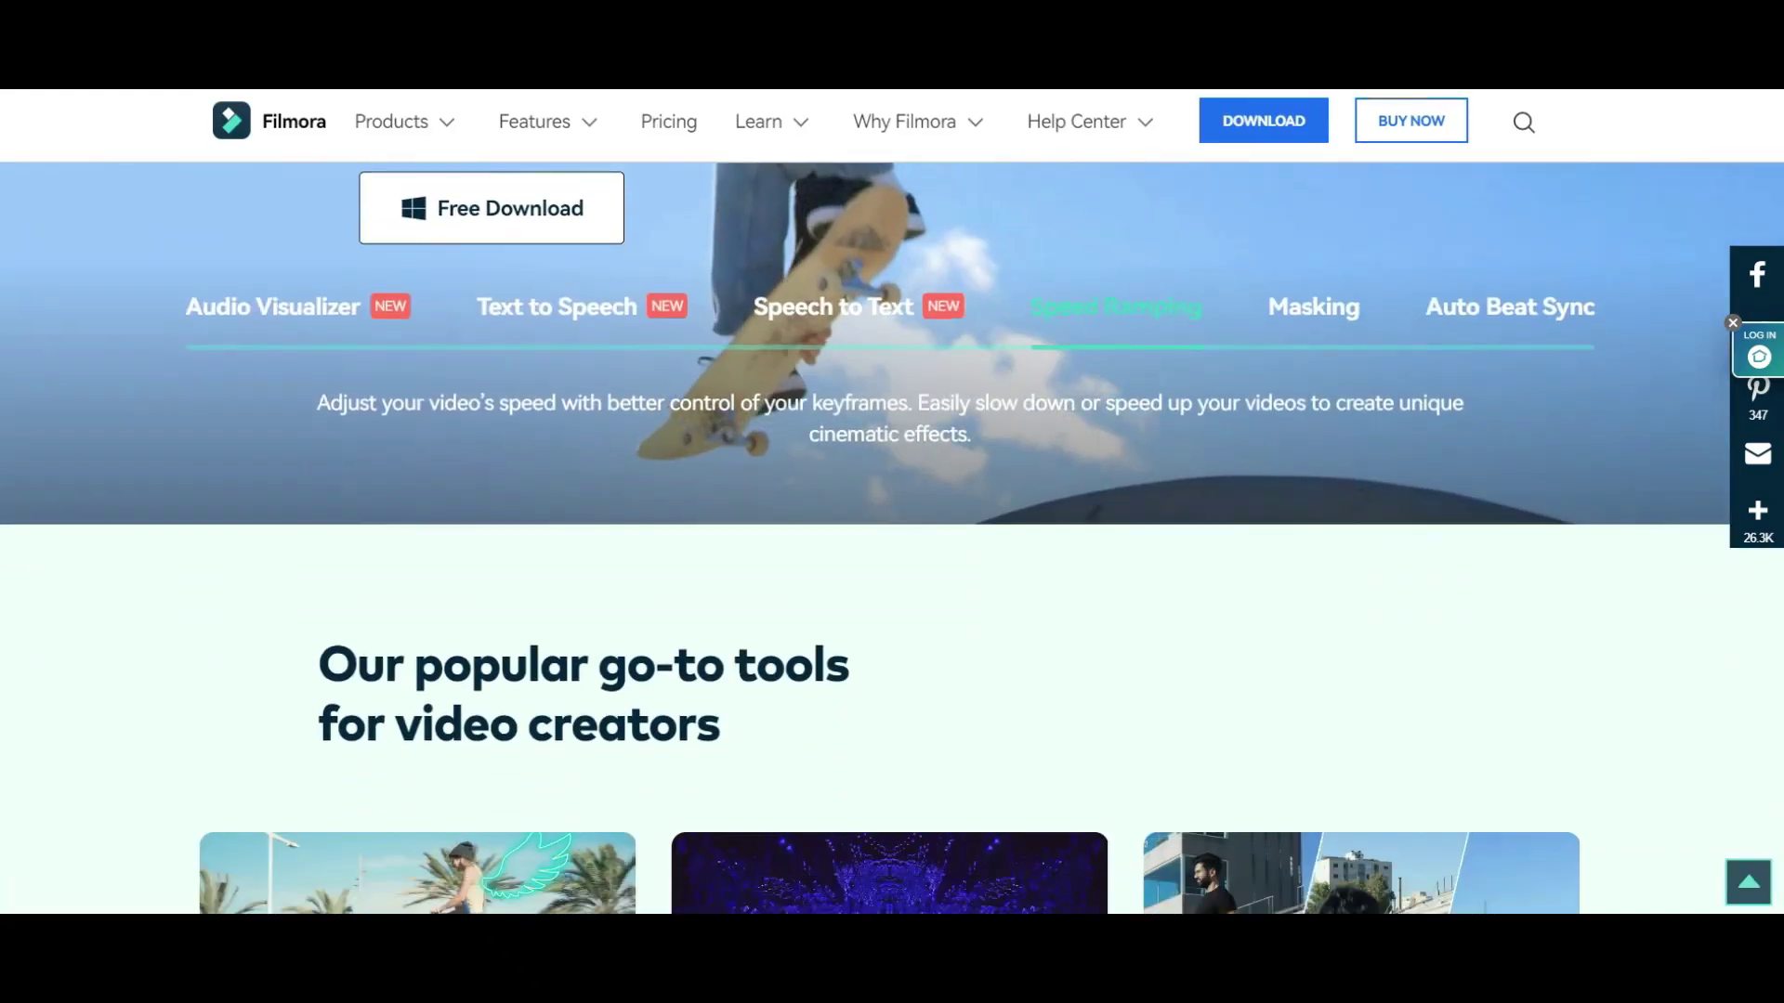
scroll(892, 539, down, 14)
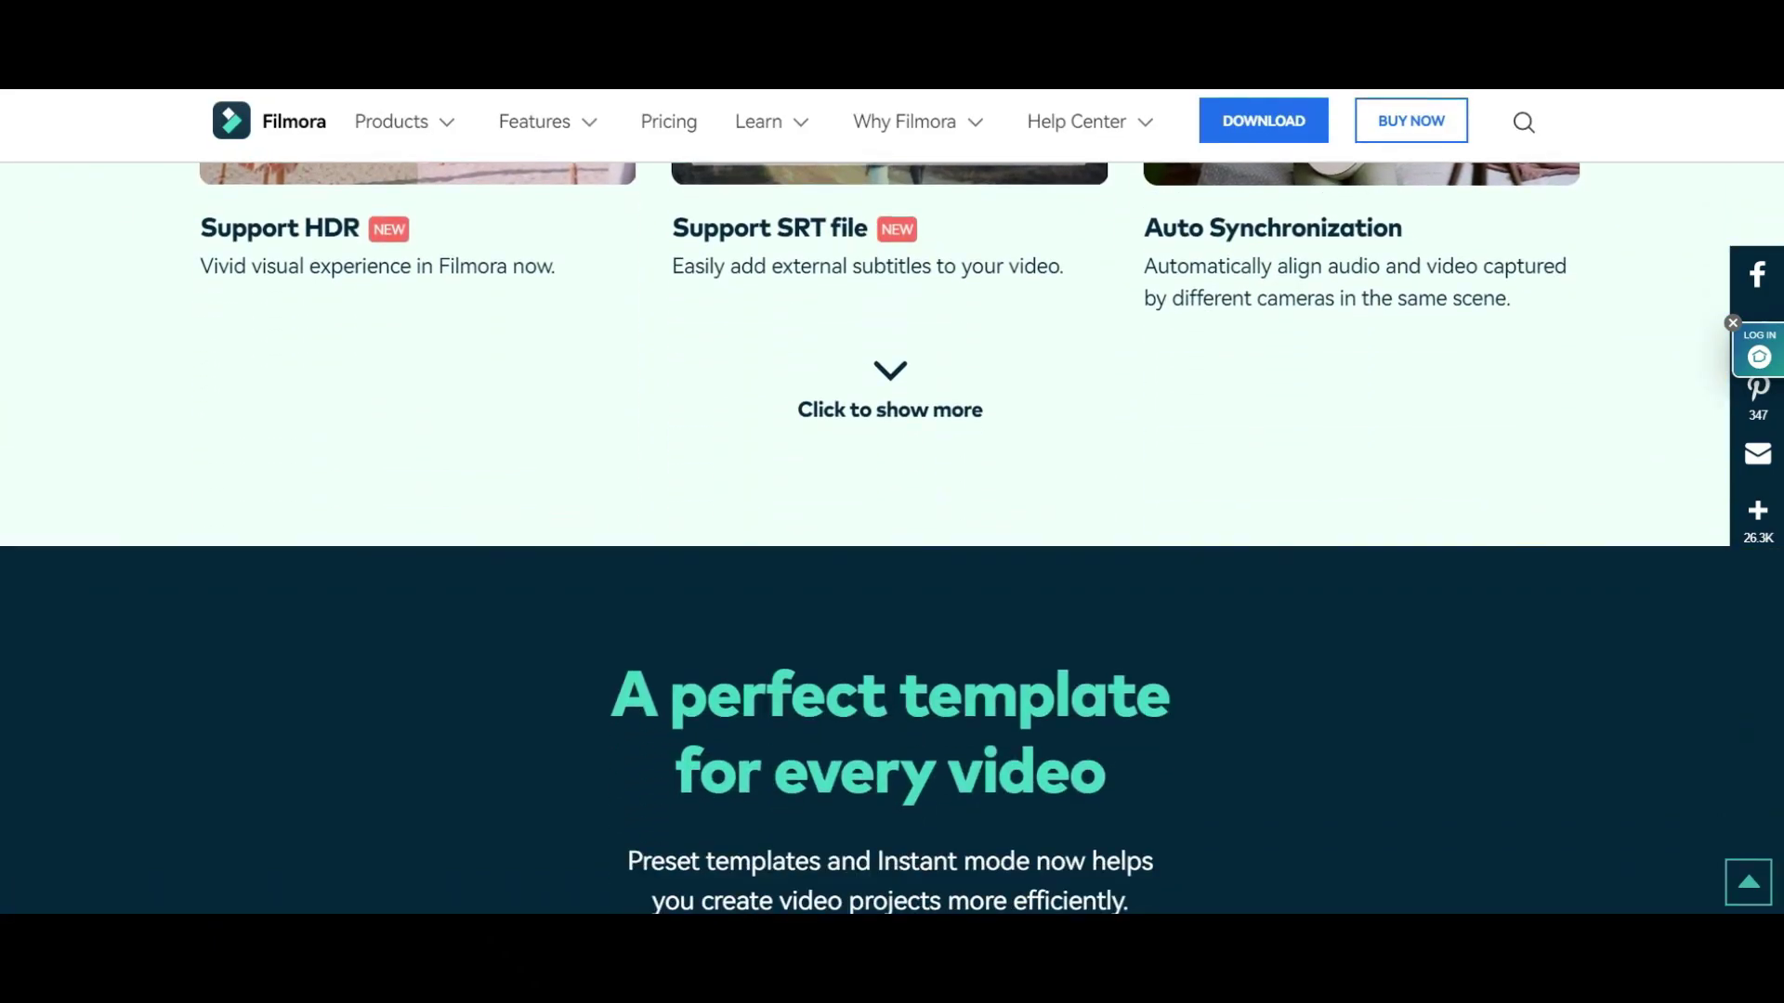
scroll(892, 539, down, 20)
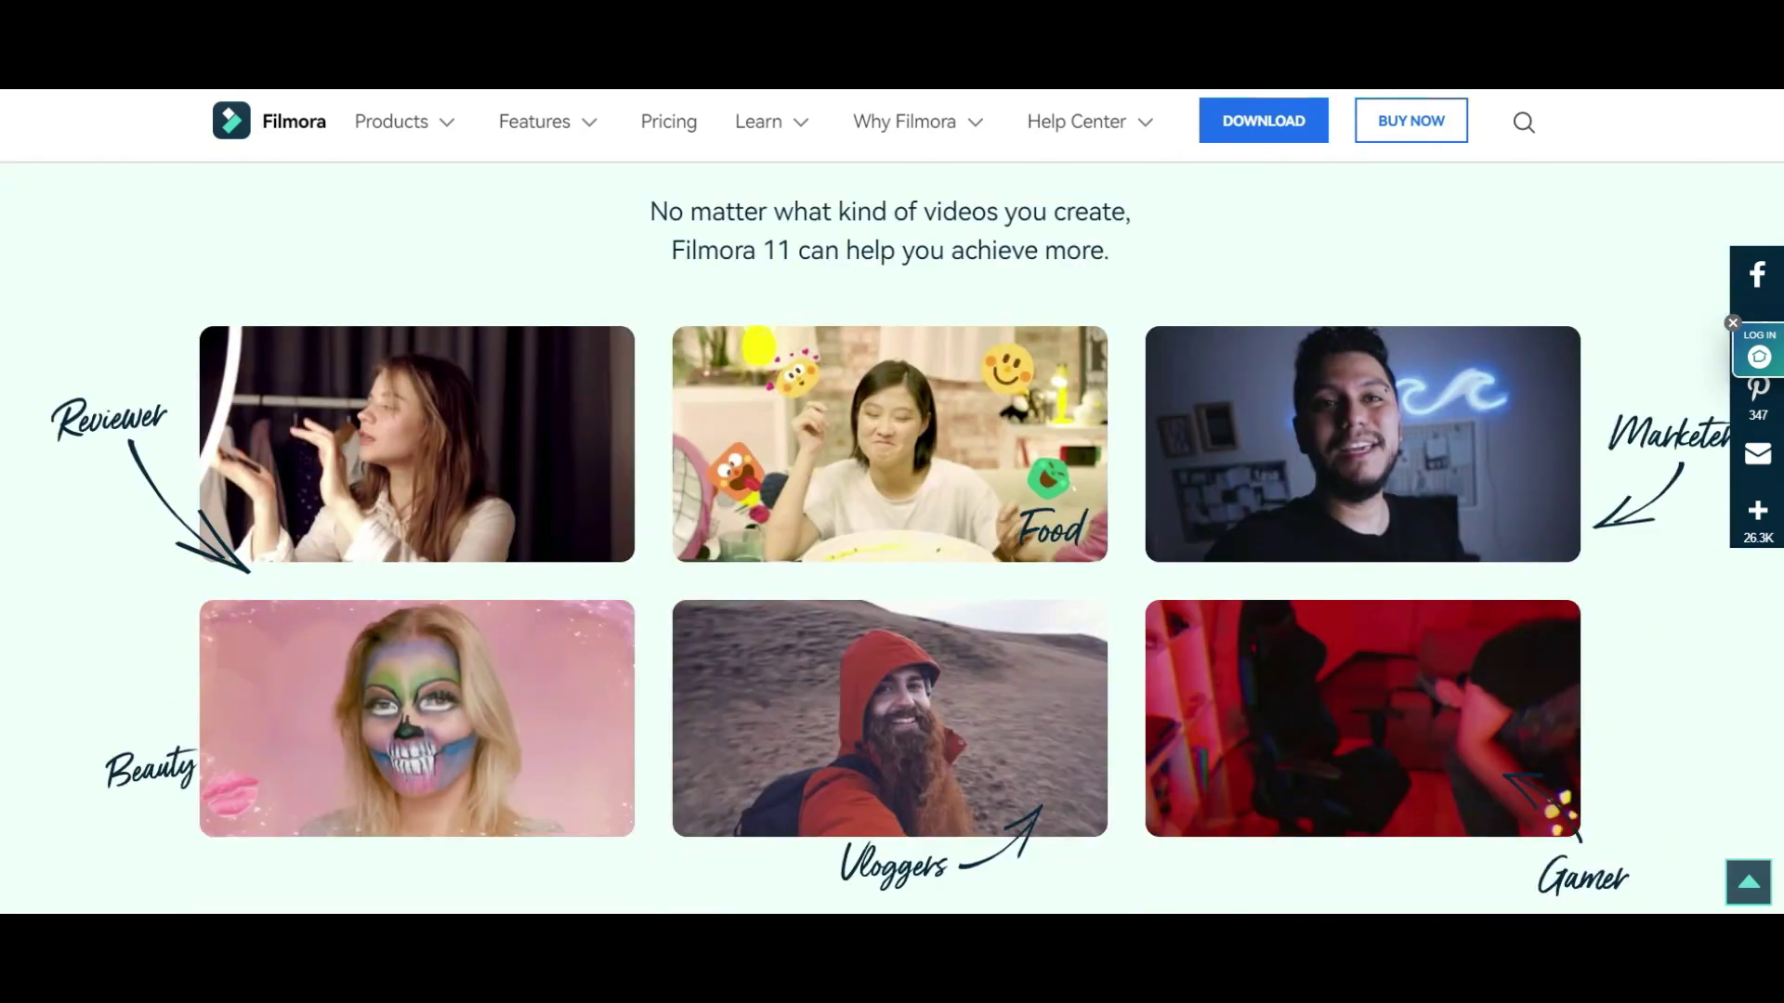